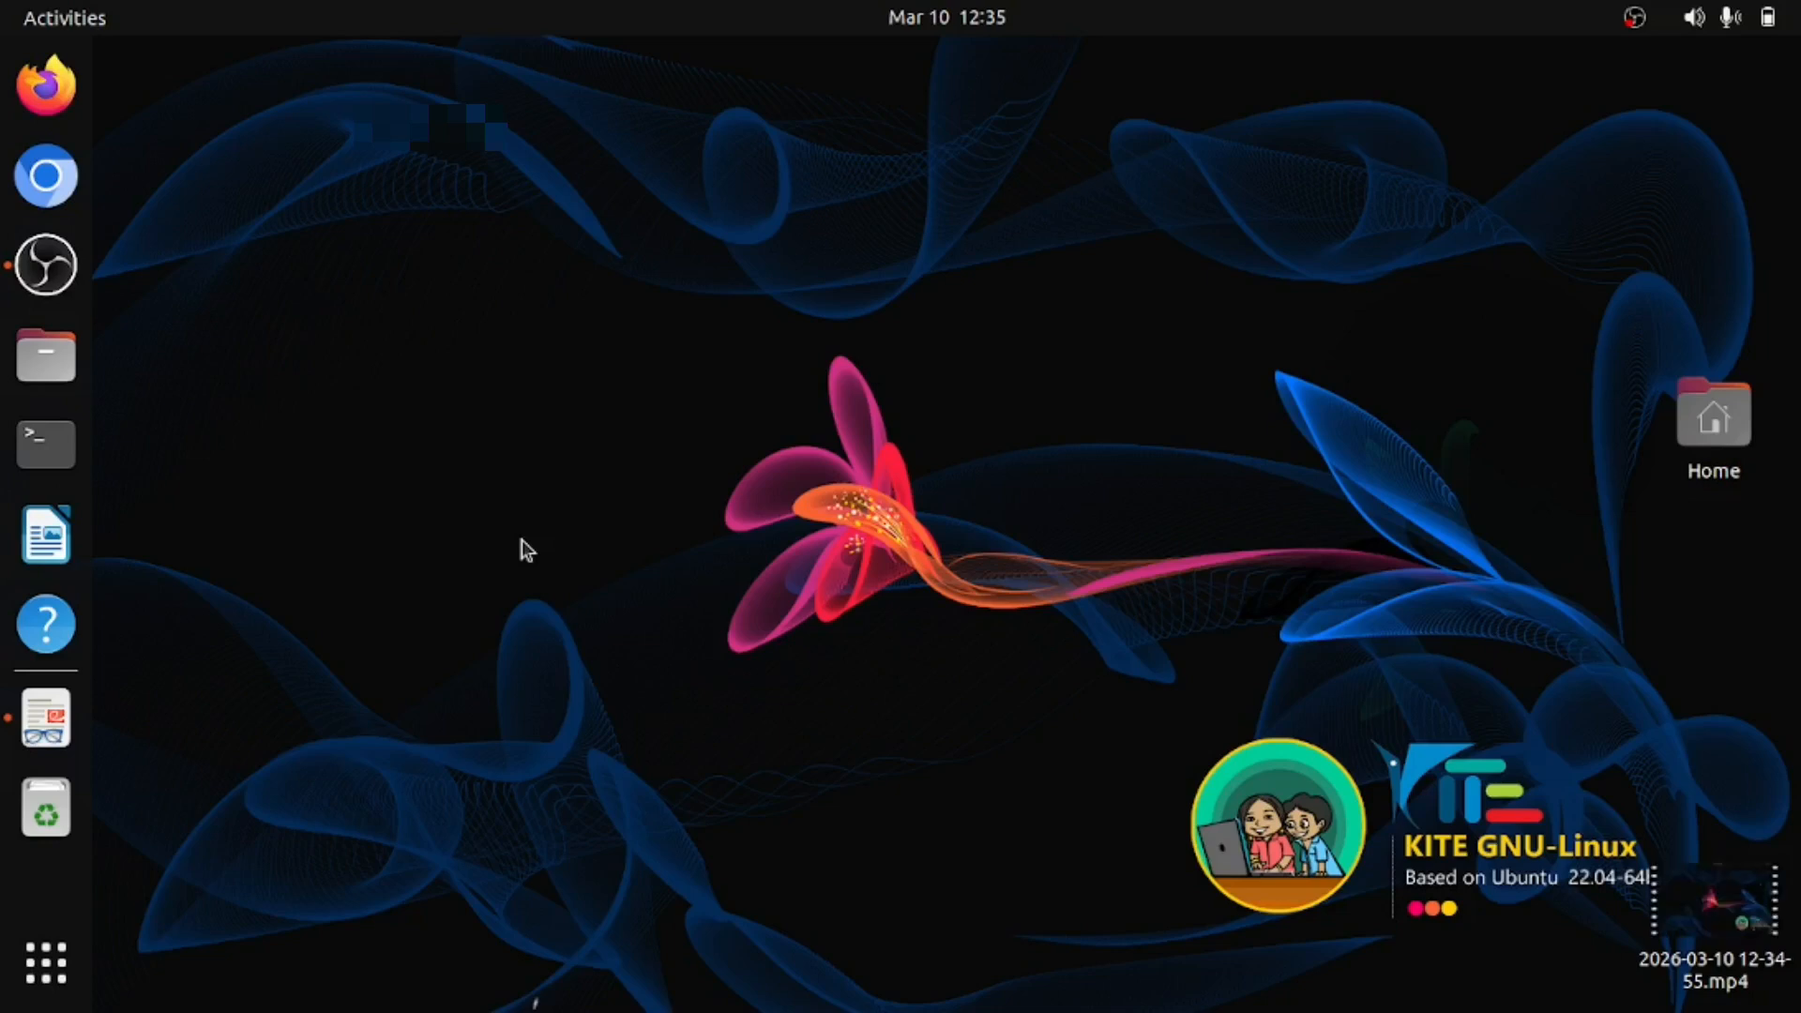
Launch Inkscape and open the recent file Poster.svg.
click(40, 966)
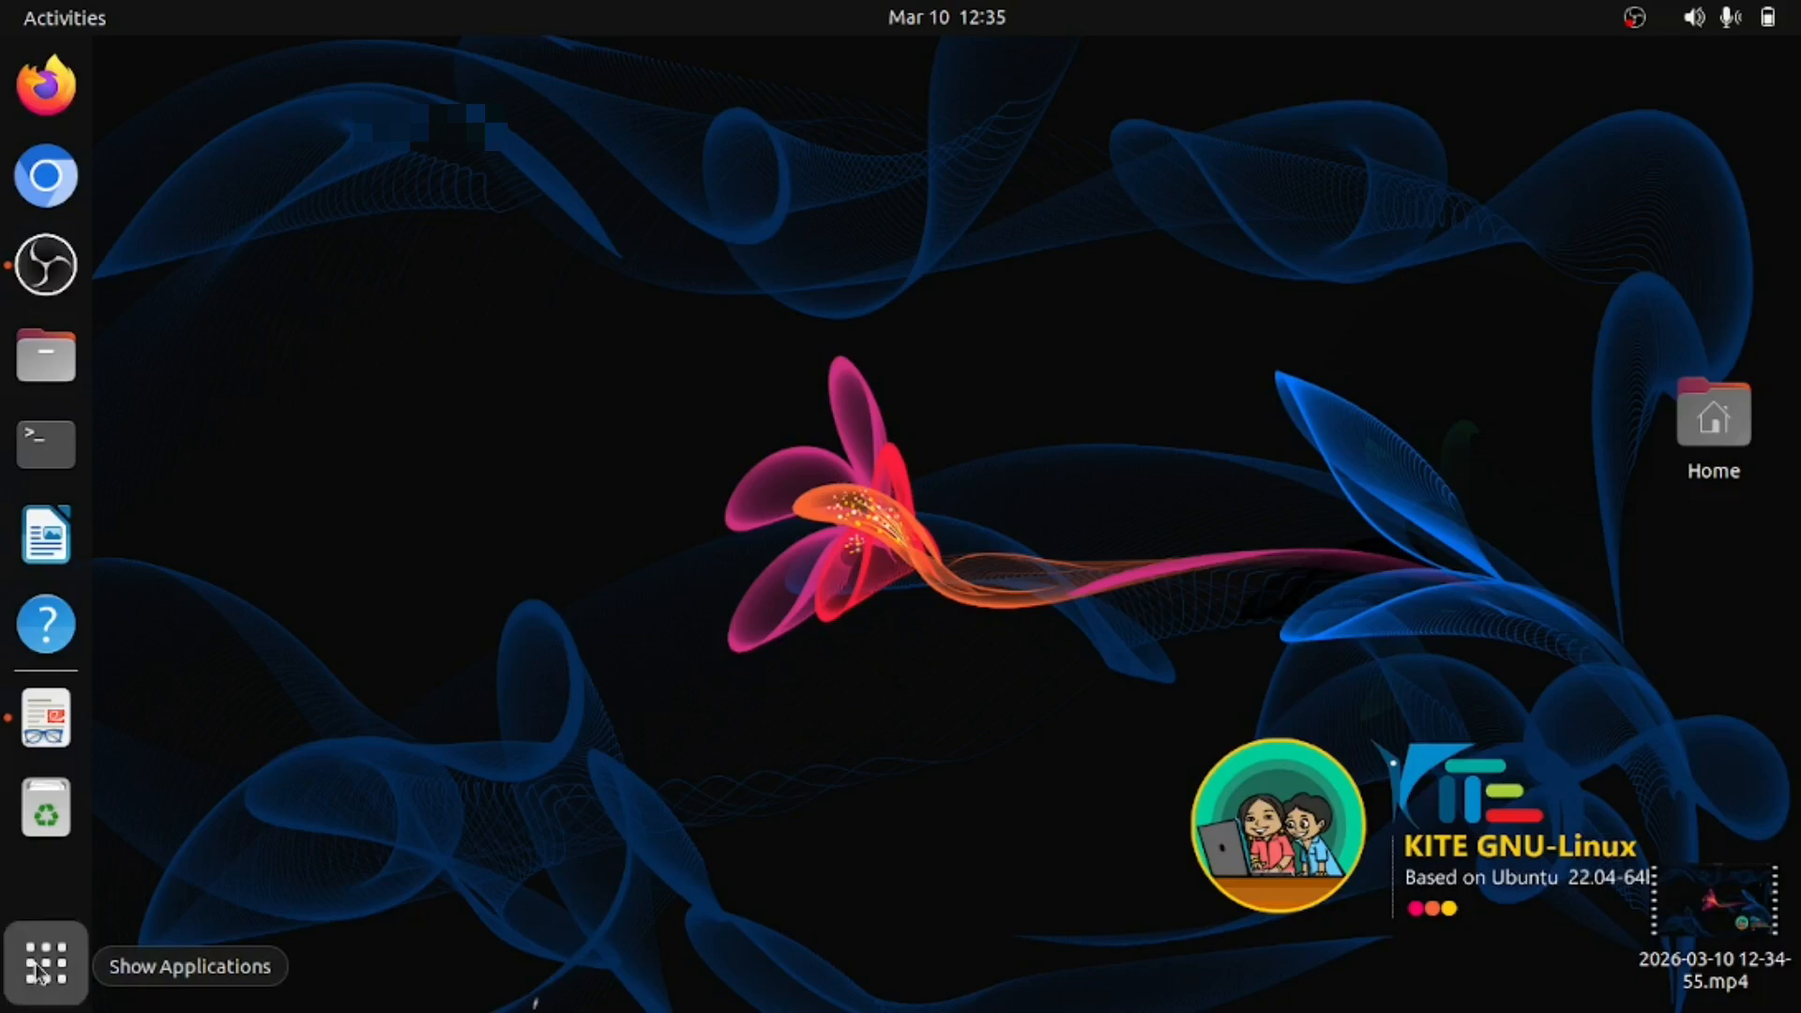
click(953, 98)
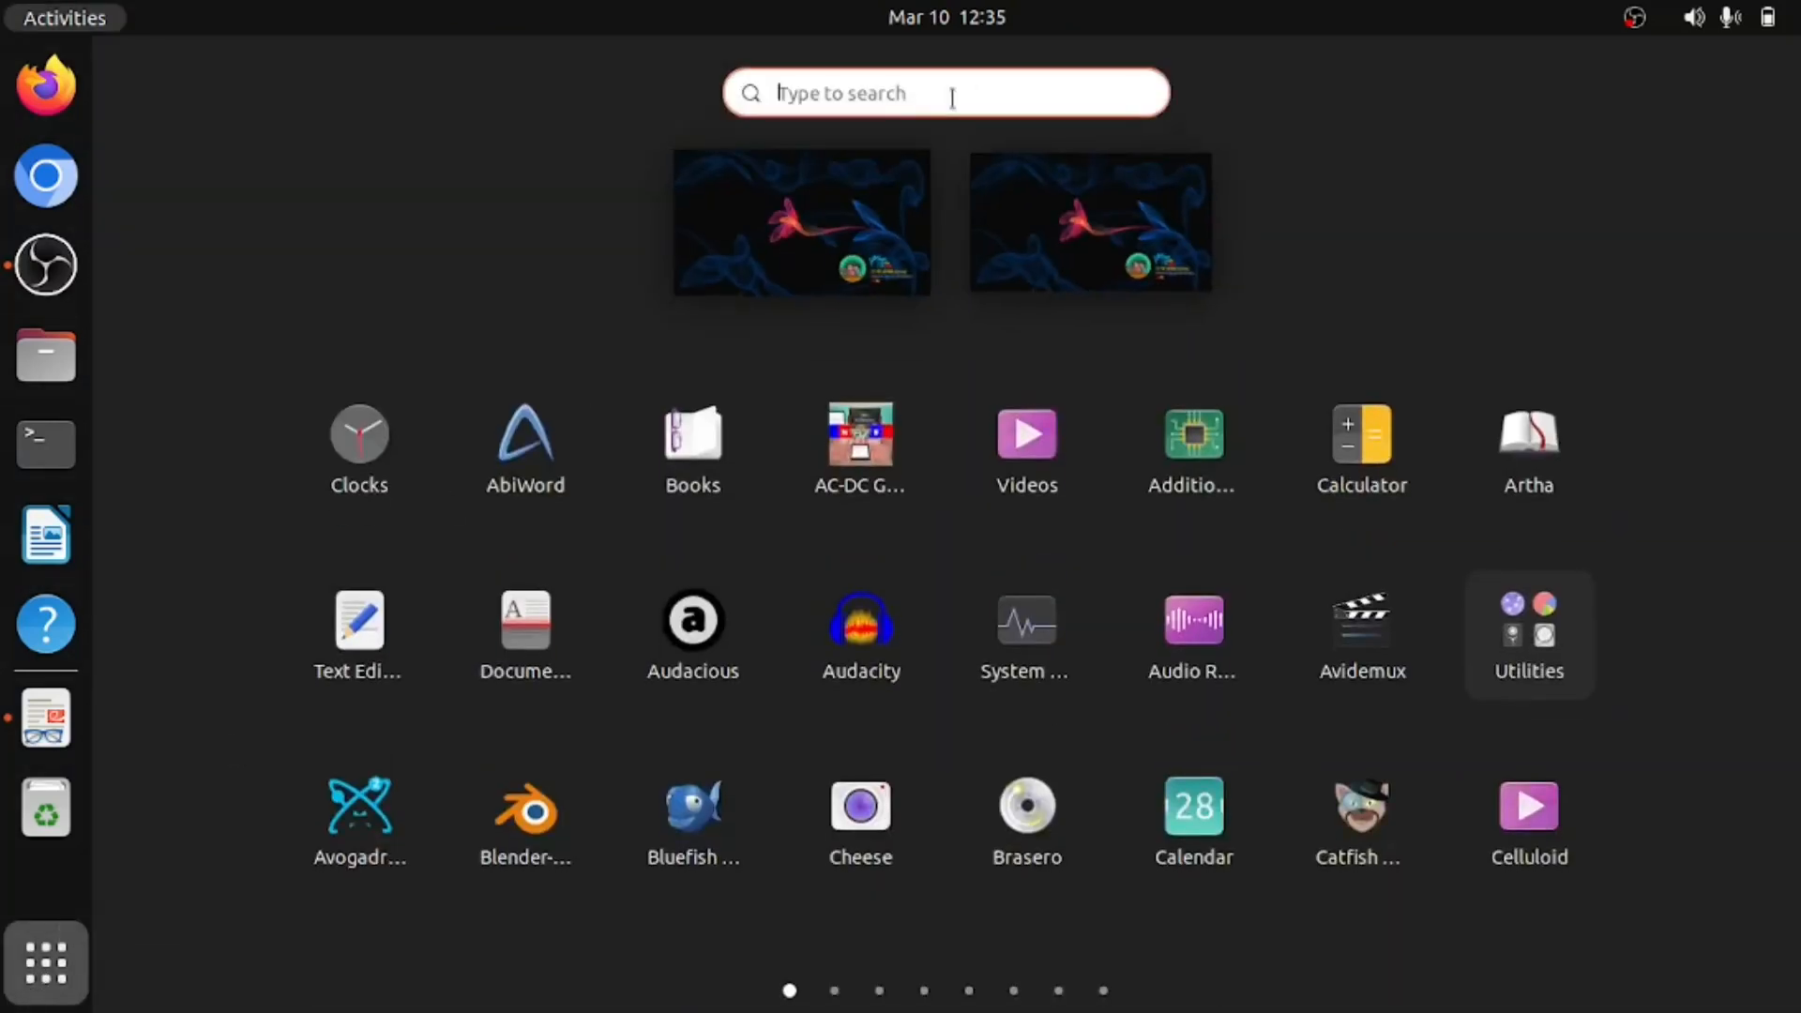
text(in)
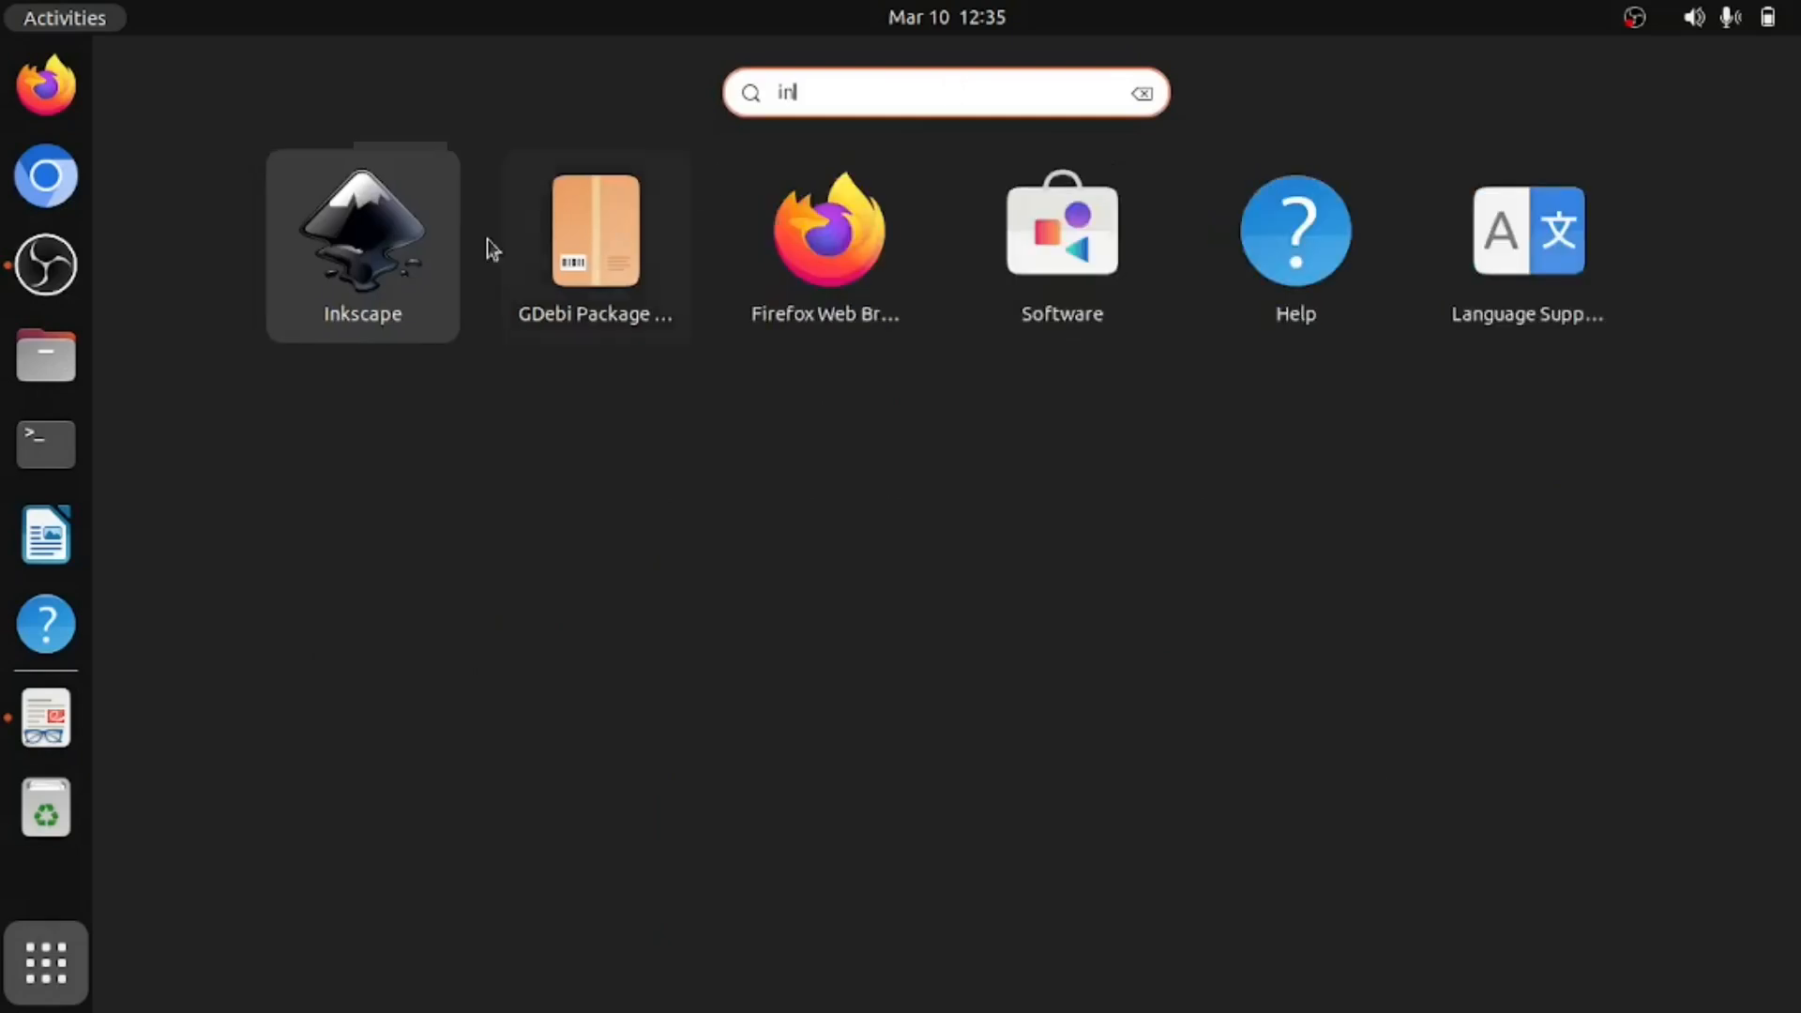
click(338, 277)
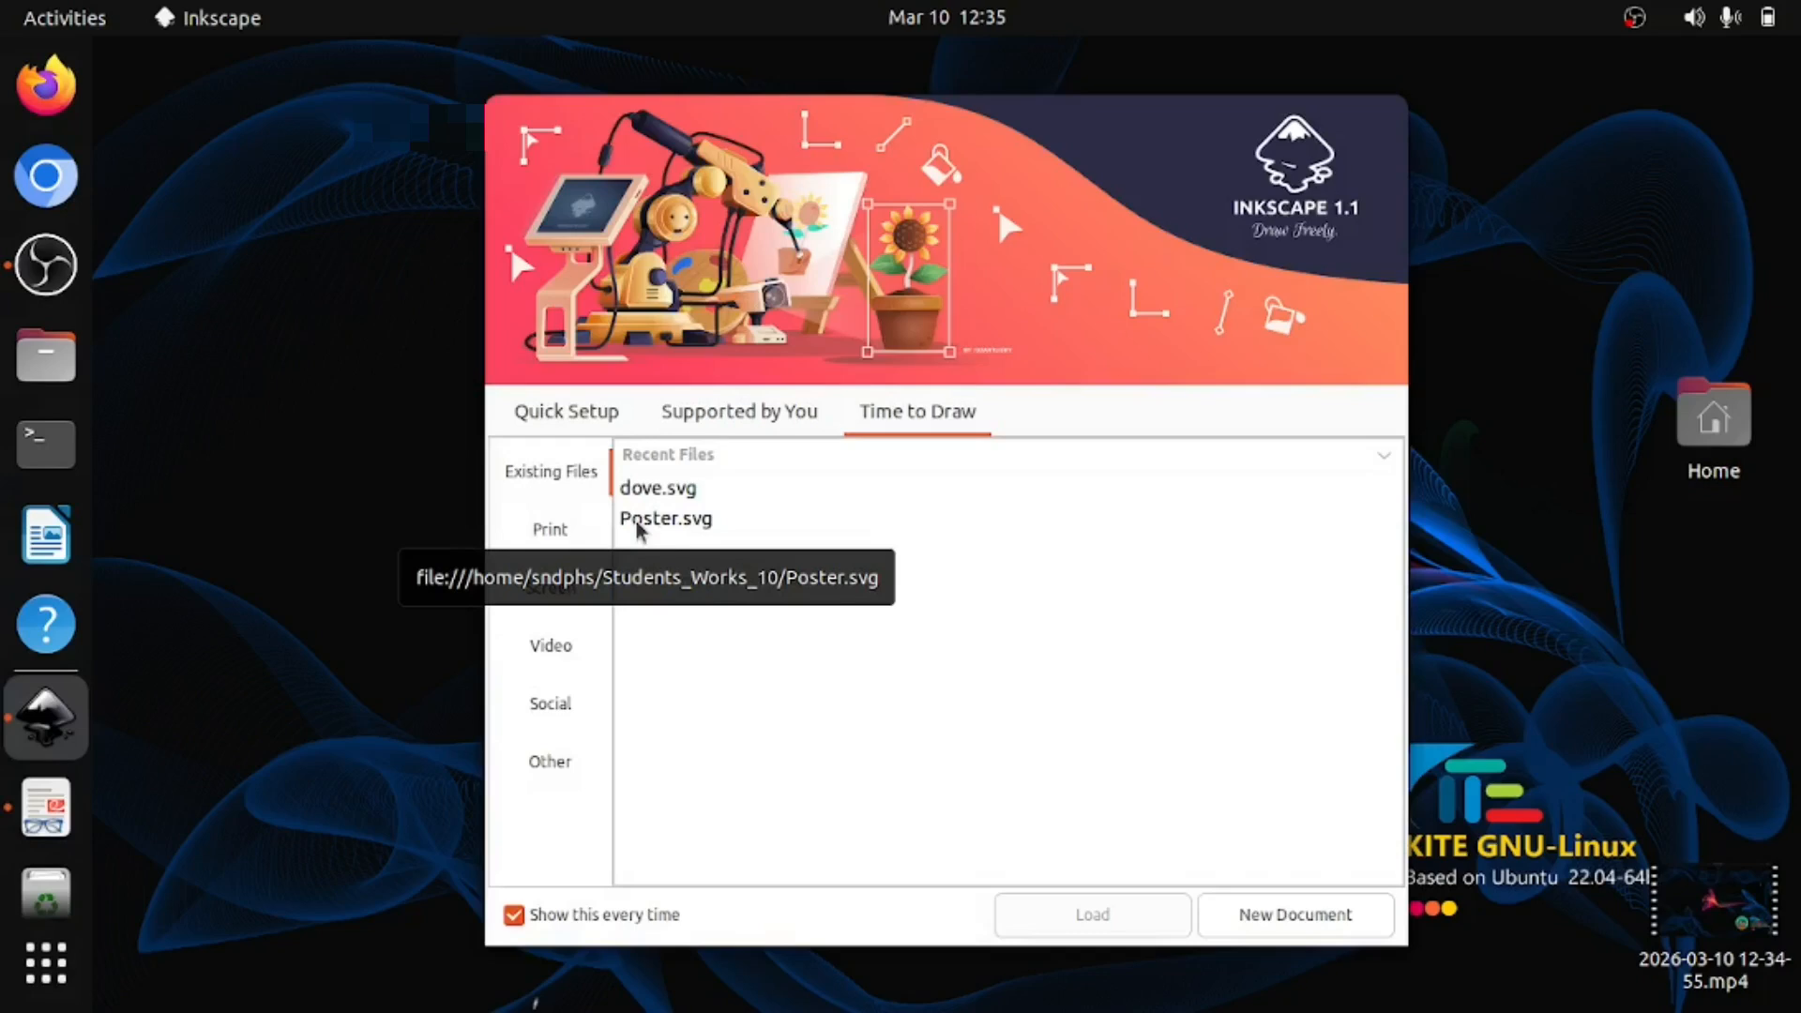
double_click(695, 521)
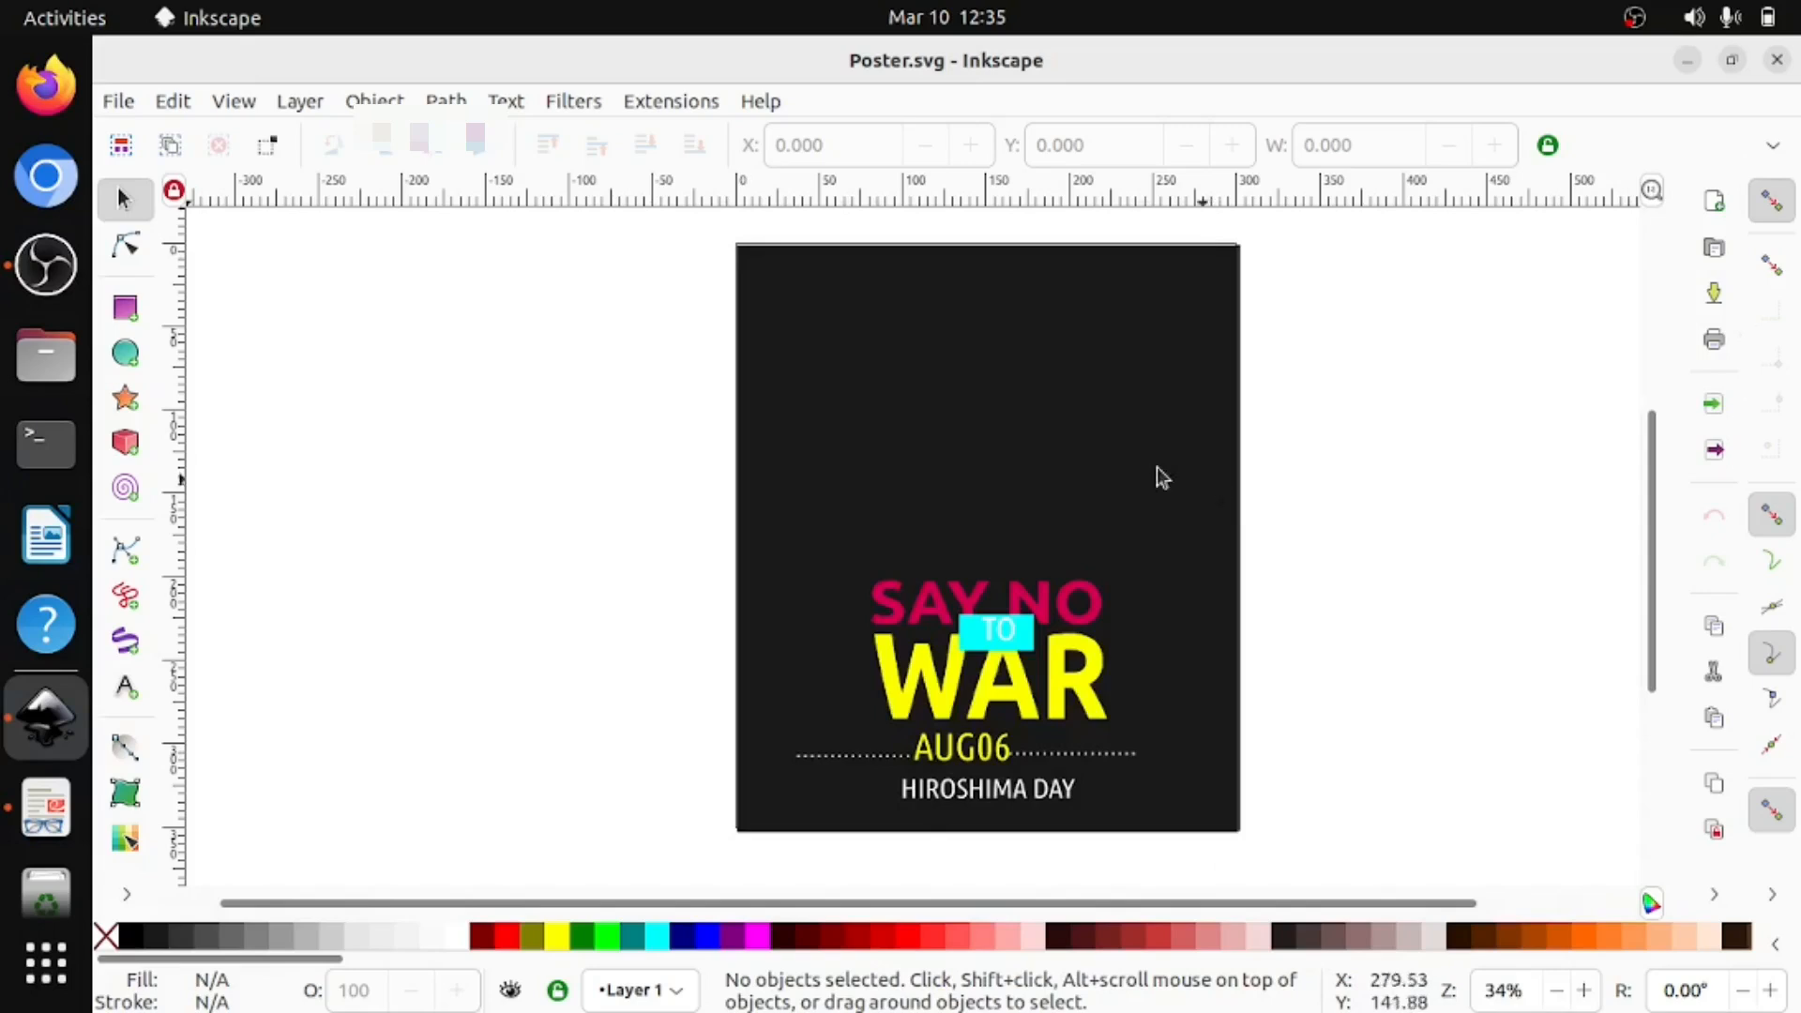
click(118, 103)
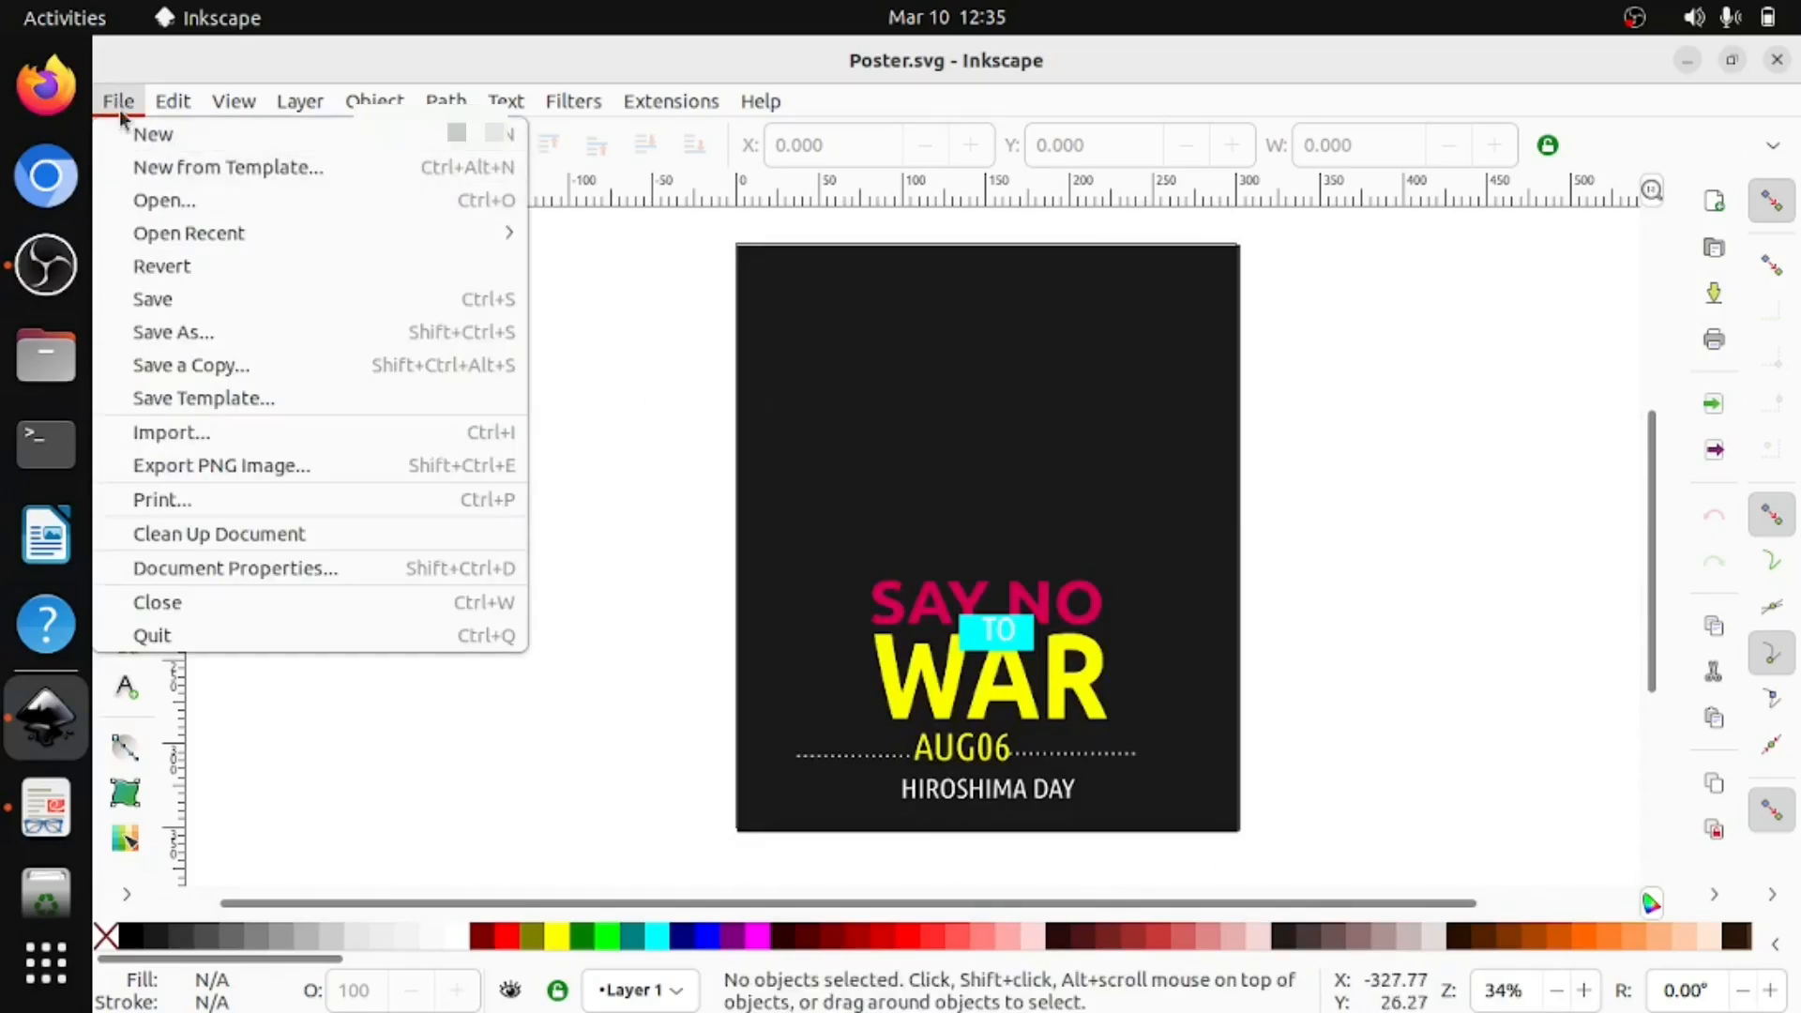
click(178, 201)
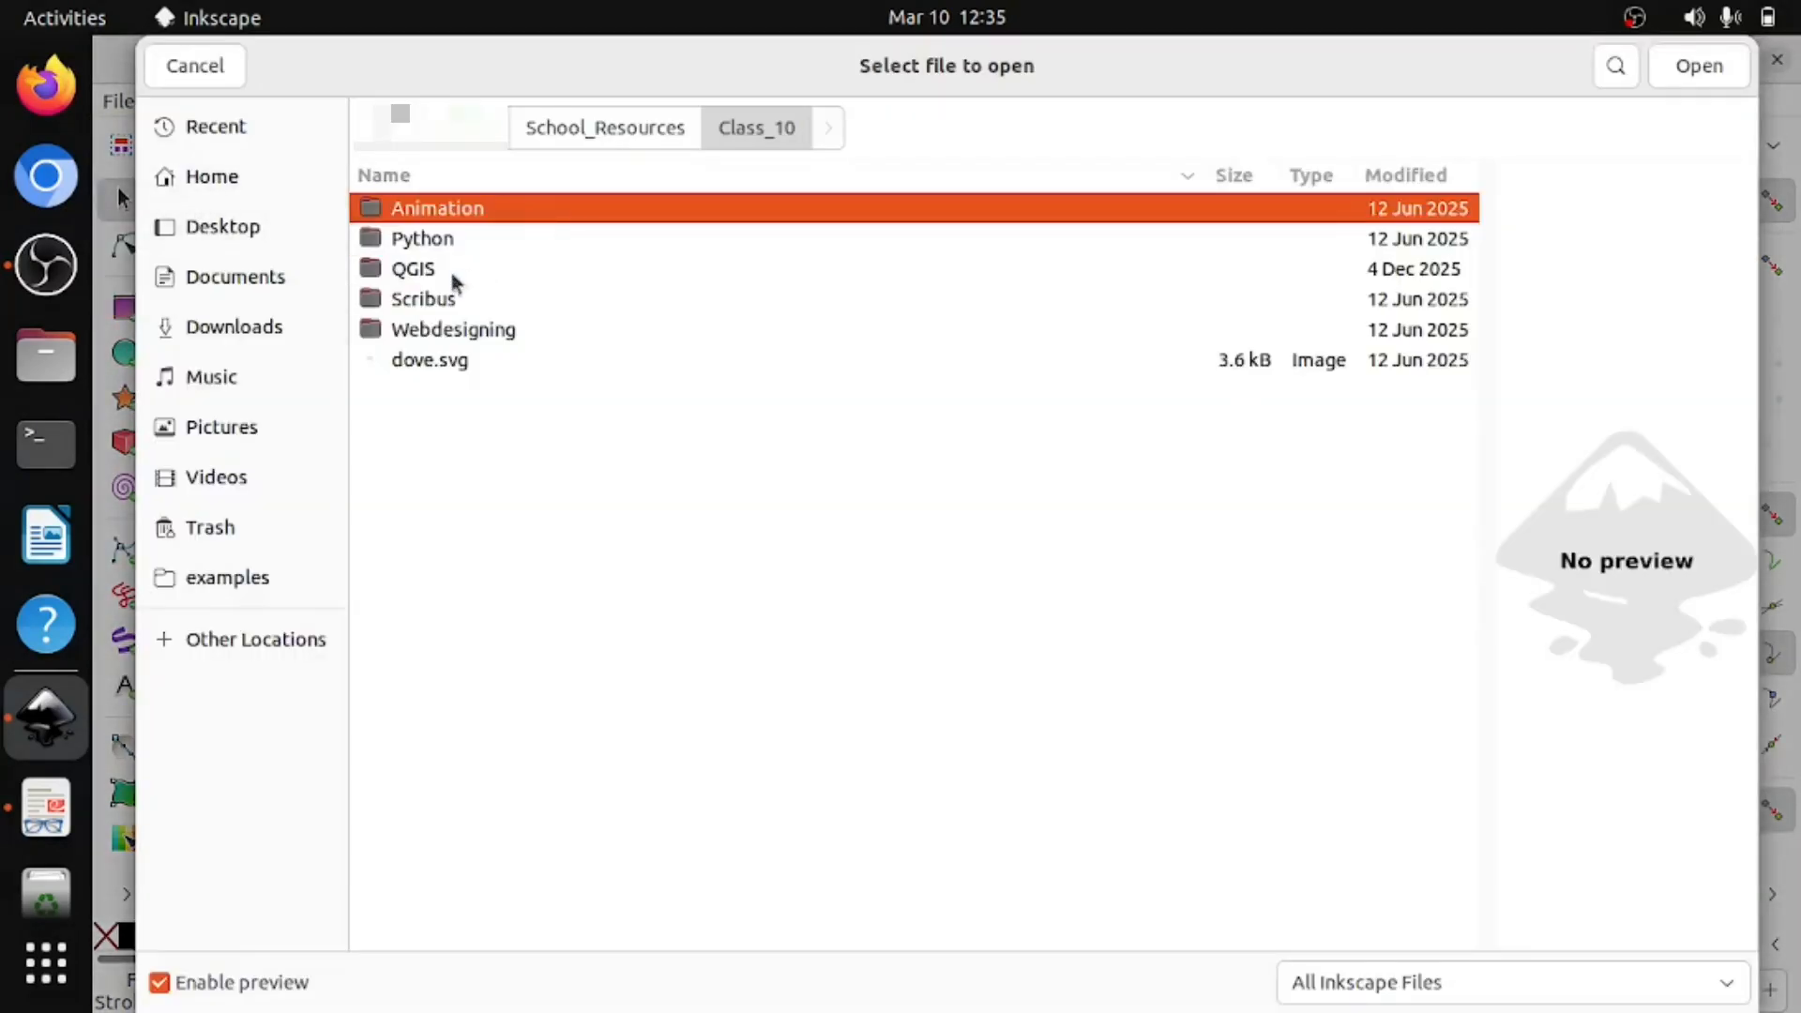
click(474, 129)
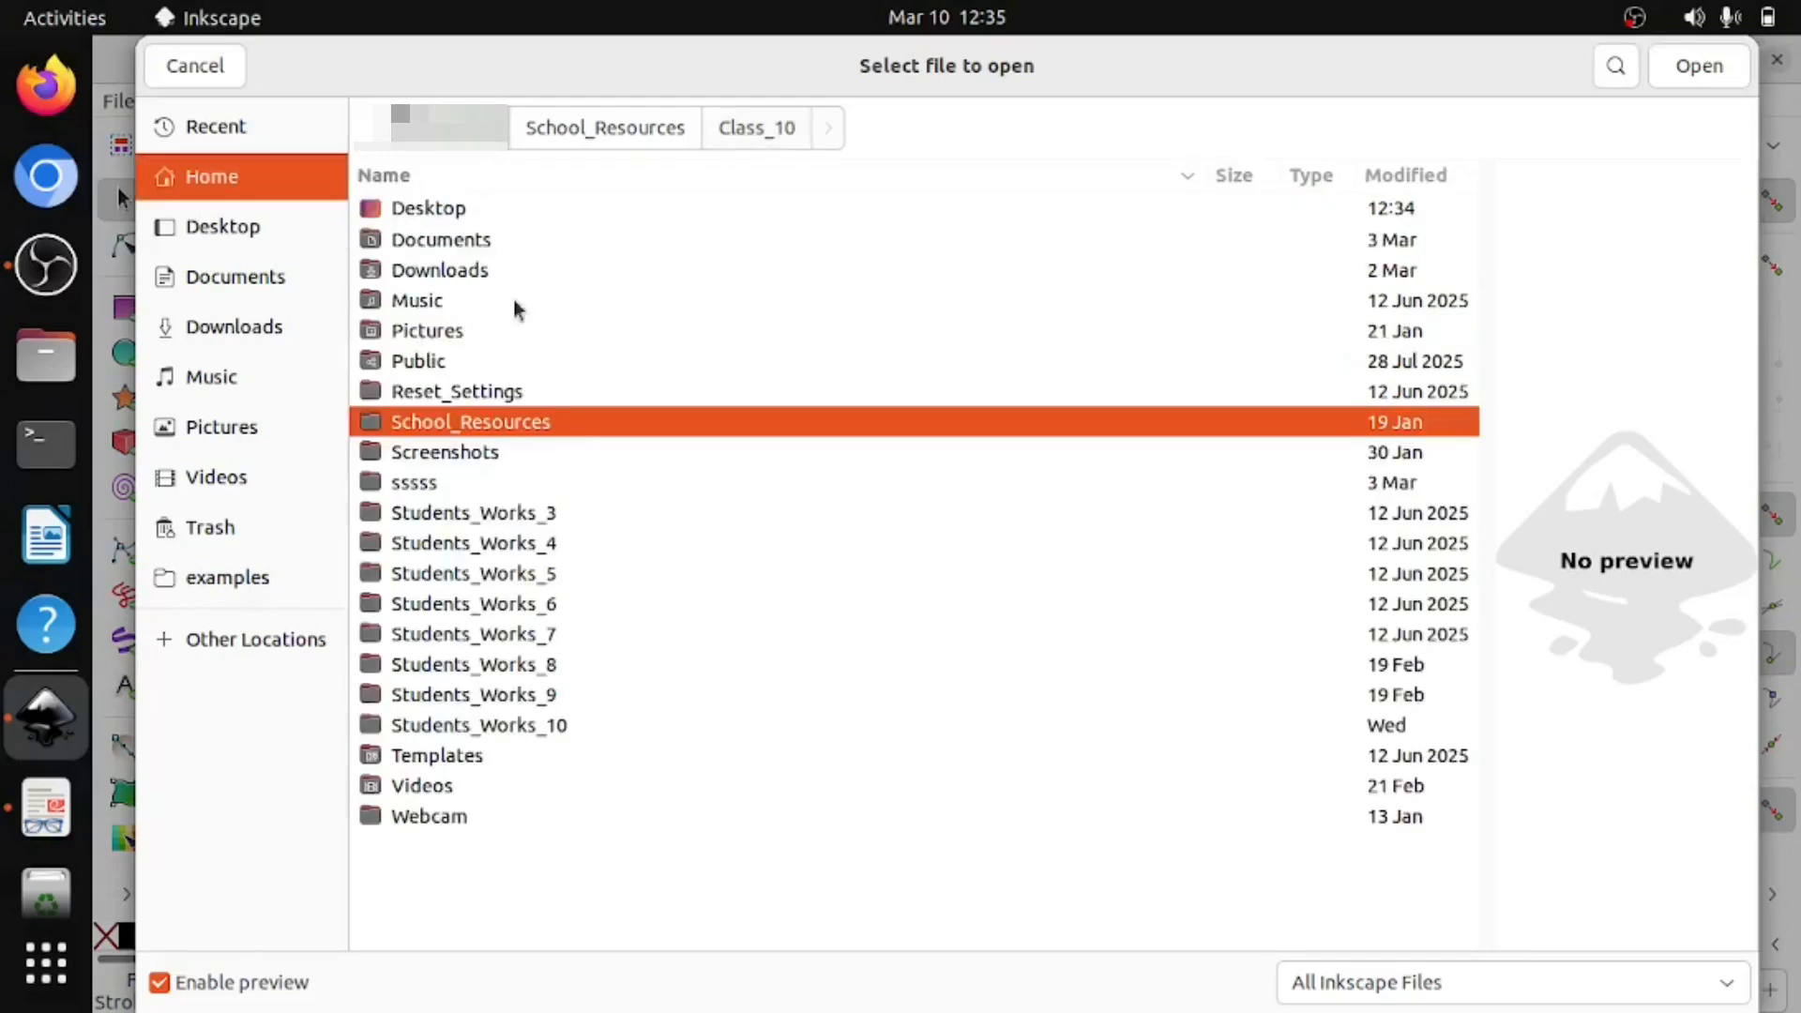
double_click(512, 727)
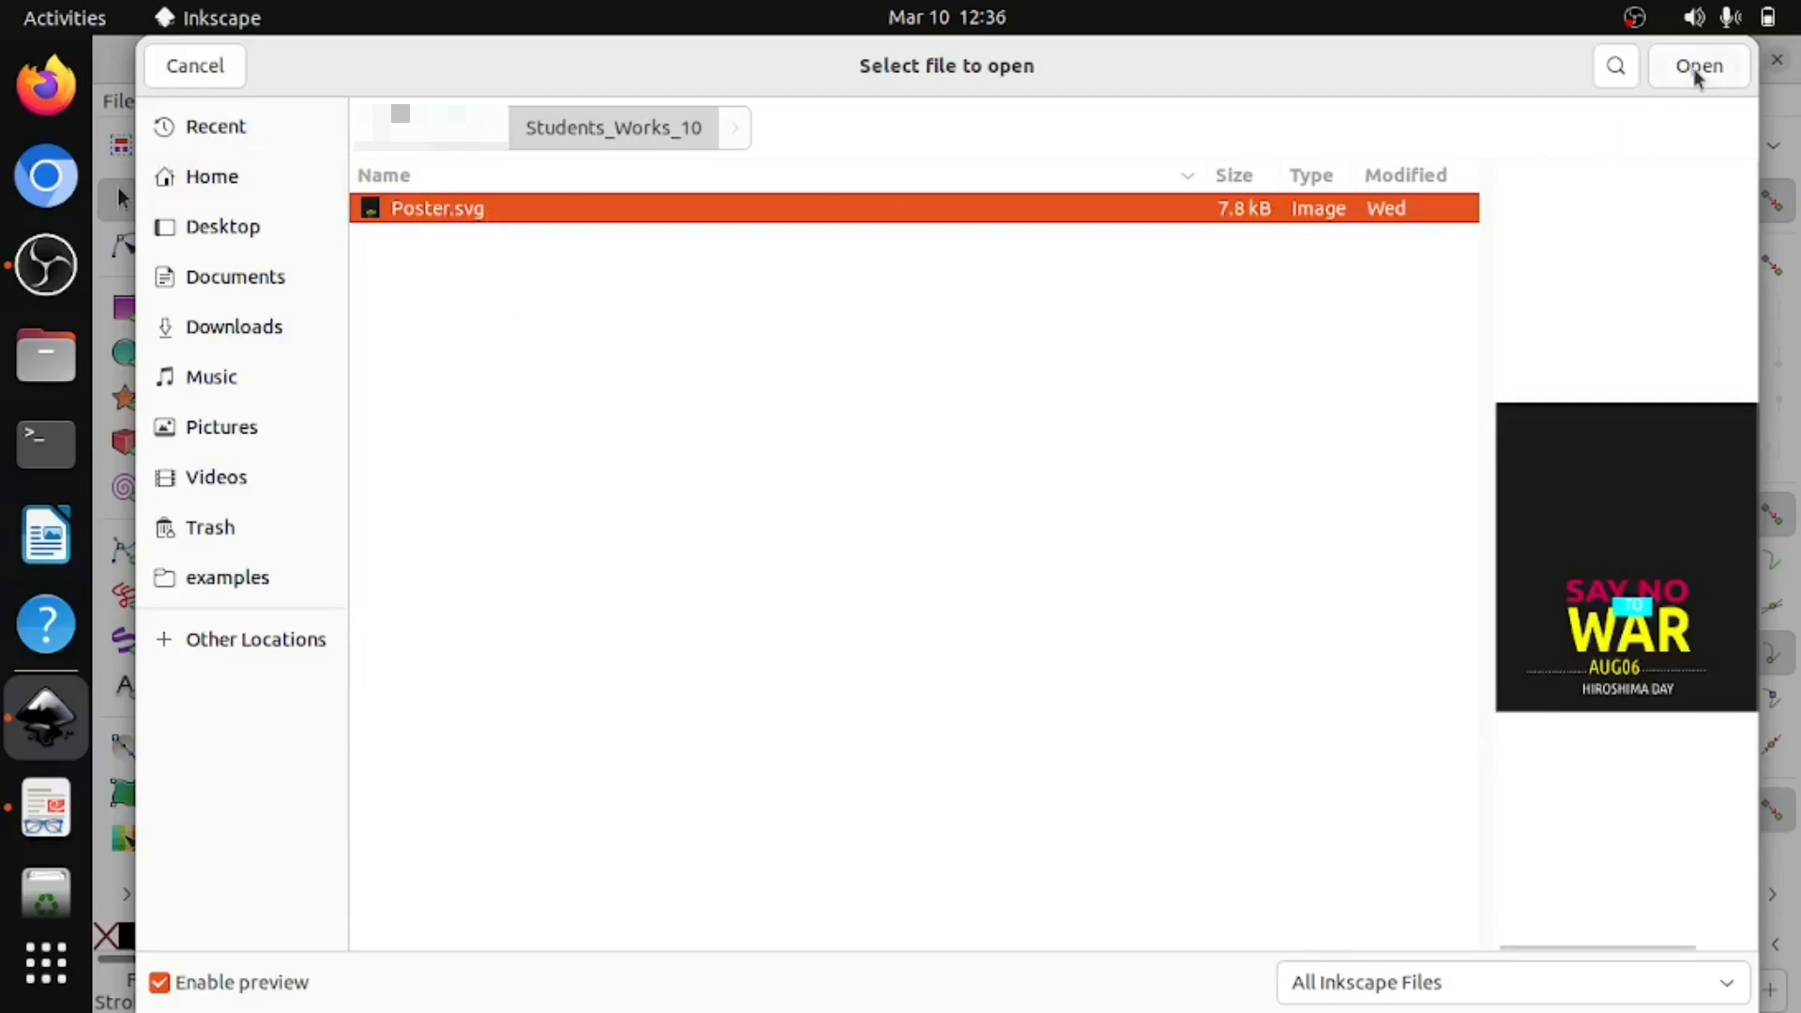
click(187, 66)
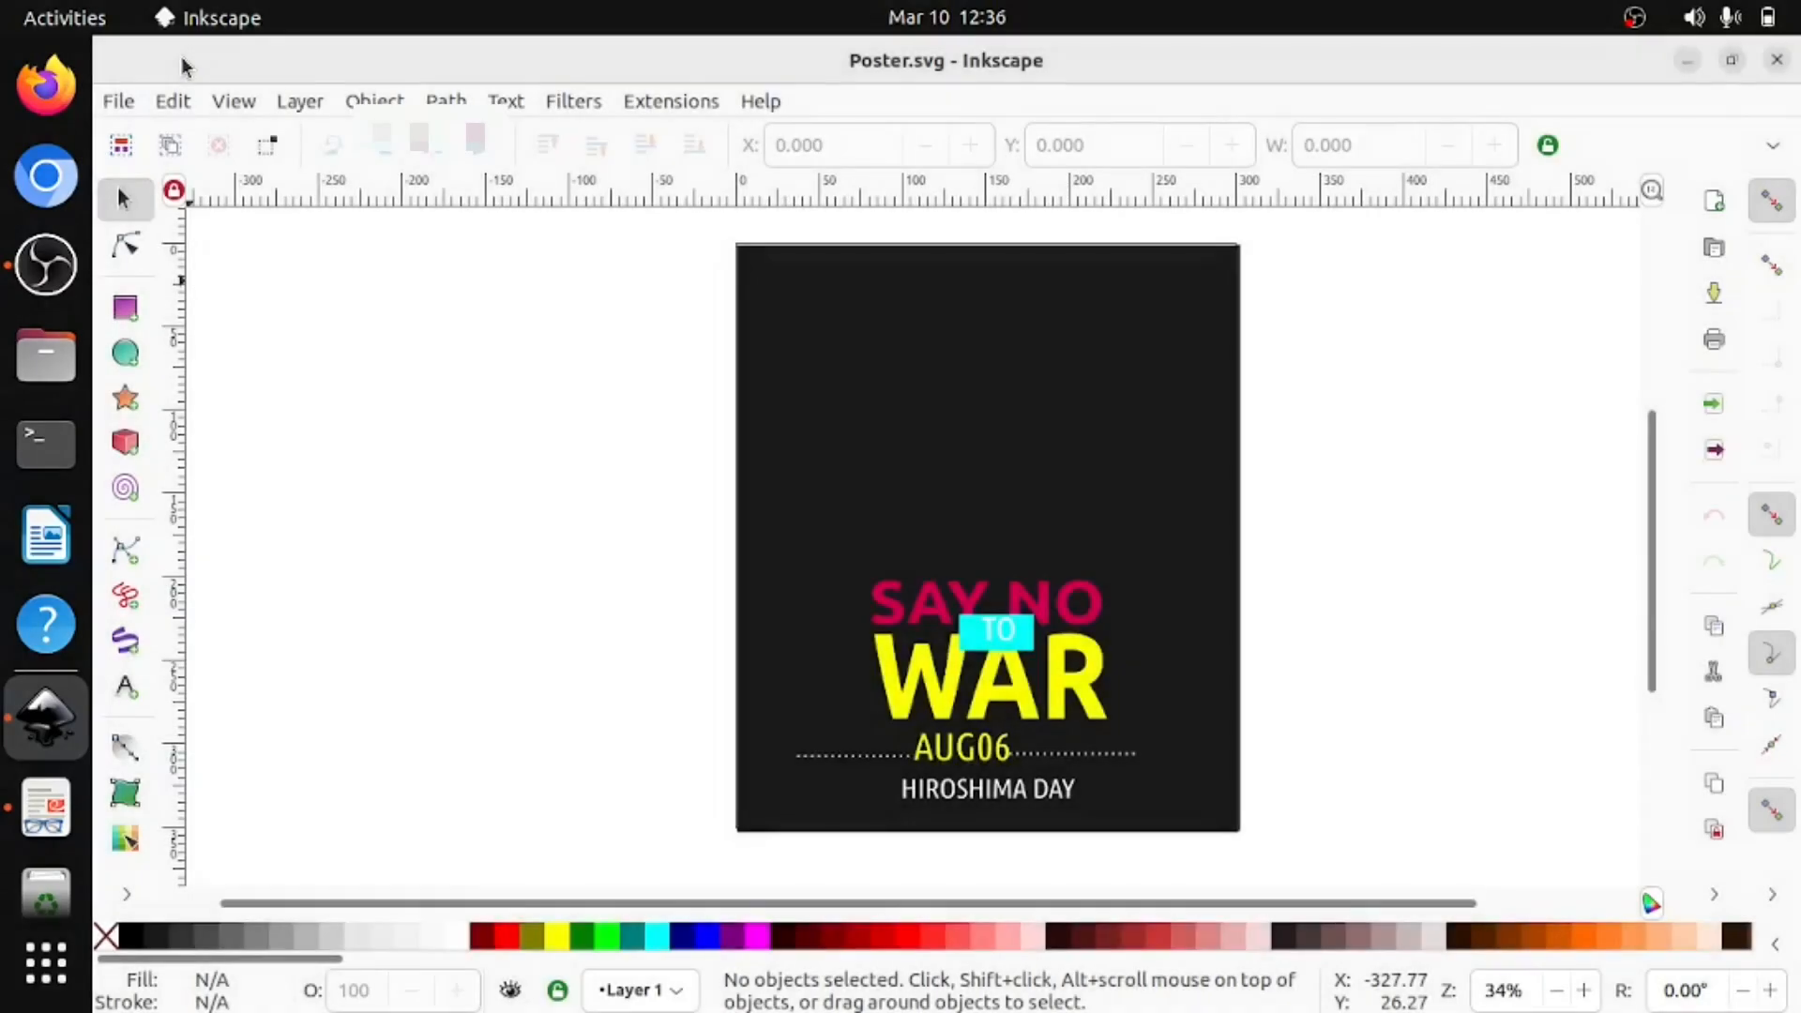
Look at the dove figure in the 47_ICT Eng.pdf textbook, and open dove.svg from School_Resources/Class_10 in Inkscape.
click(44, 809)
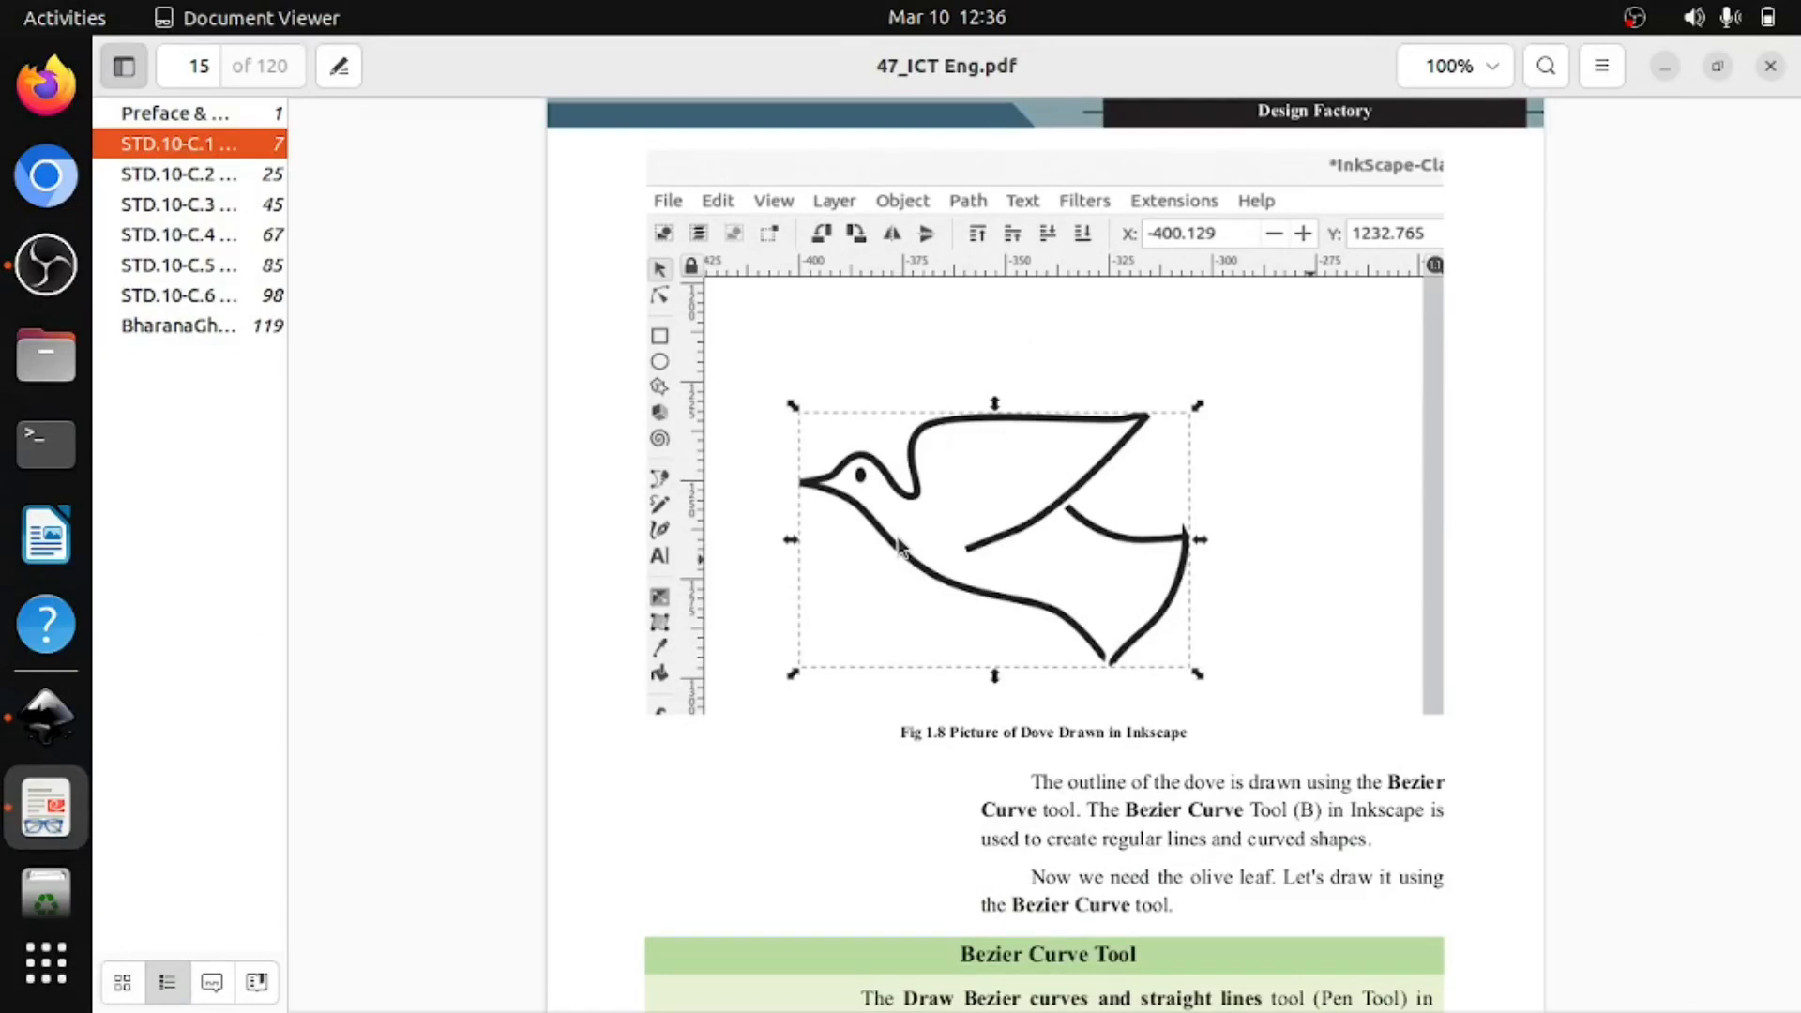
click(42, 704)
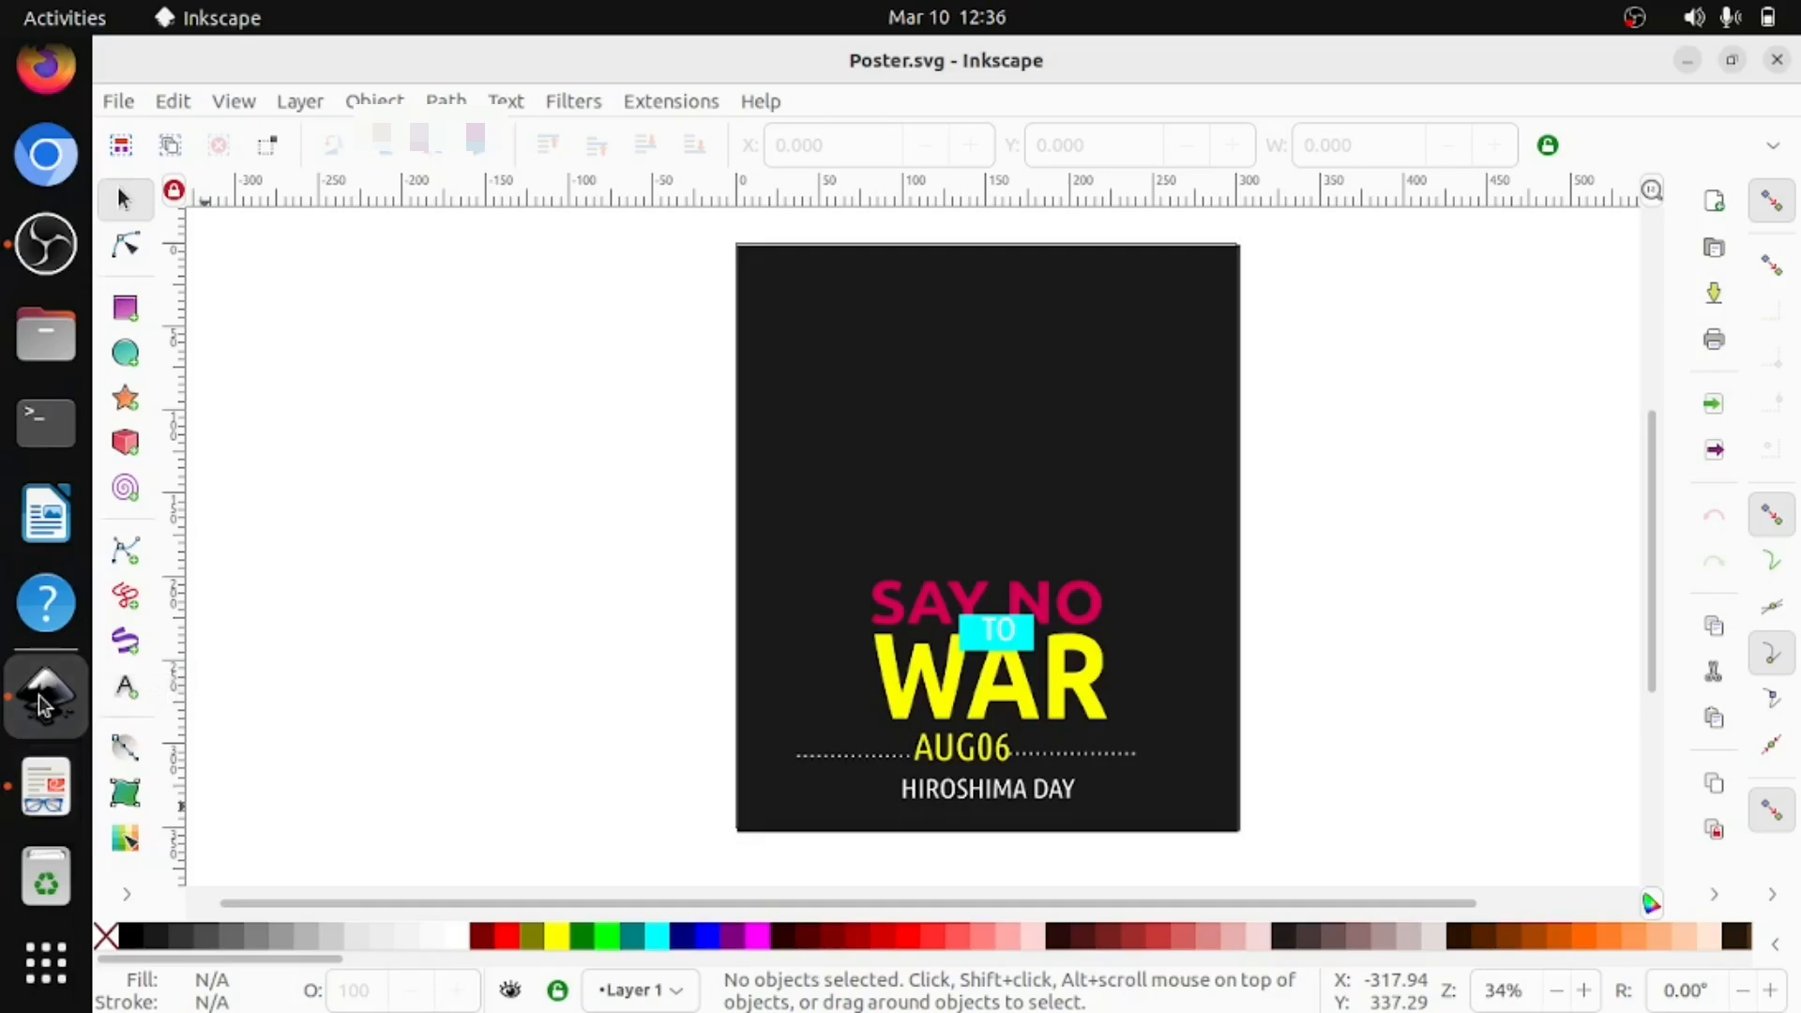
click(113, 101)
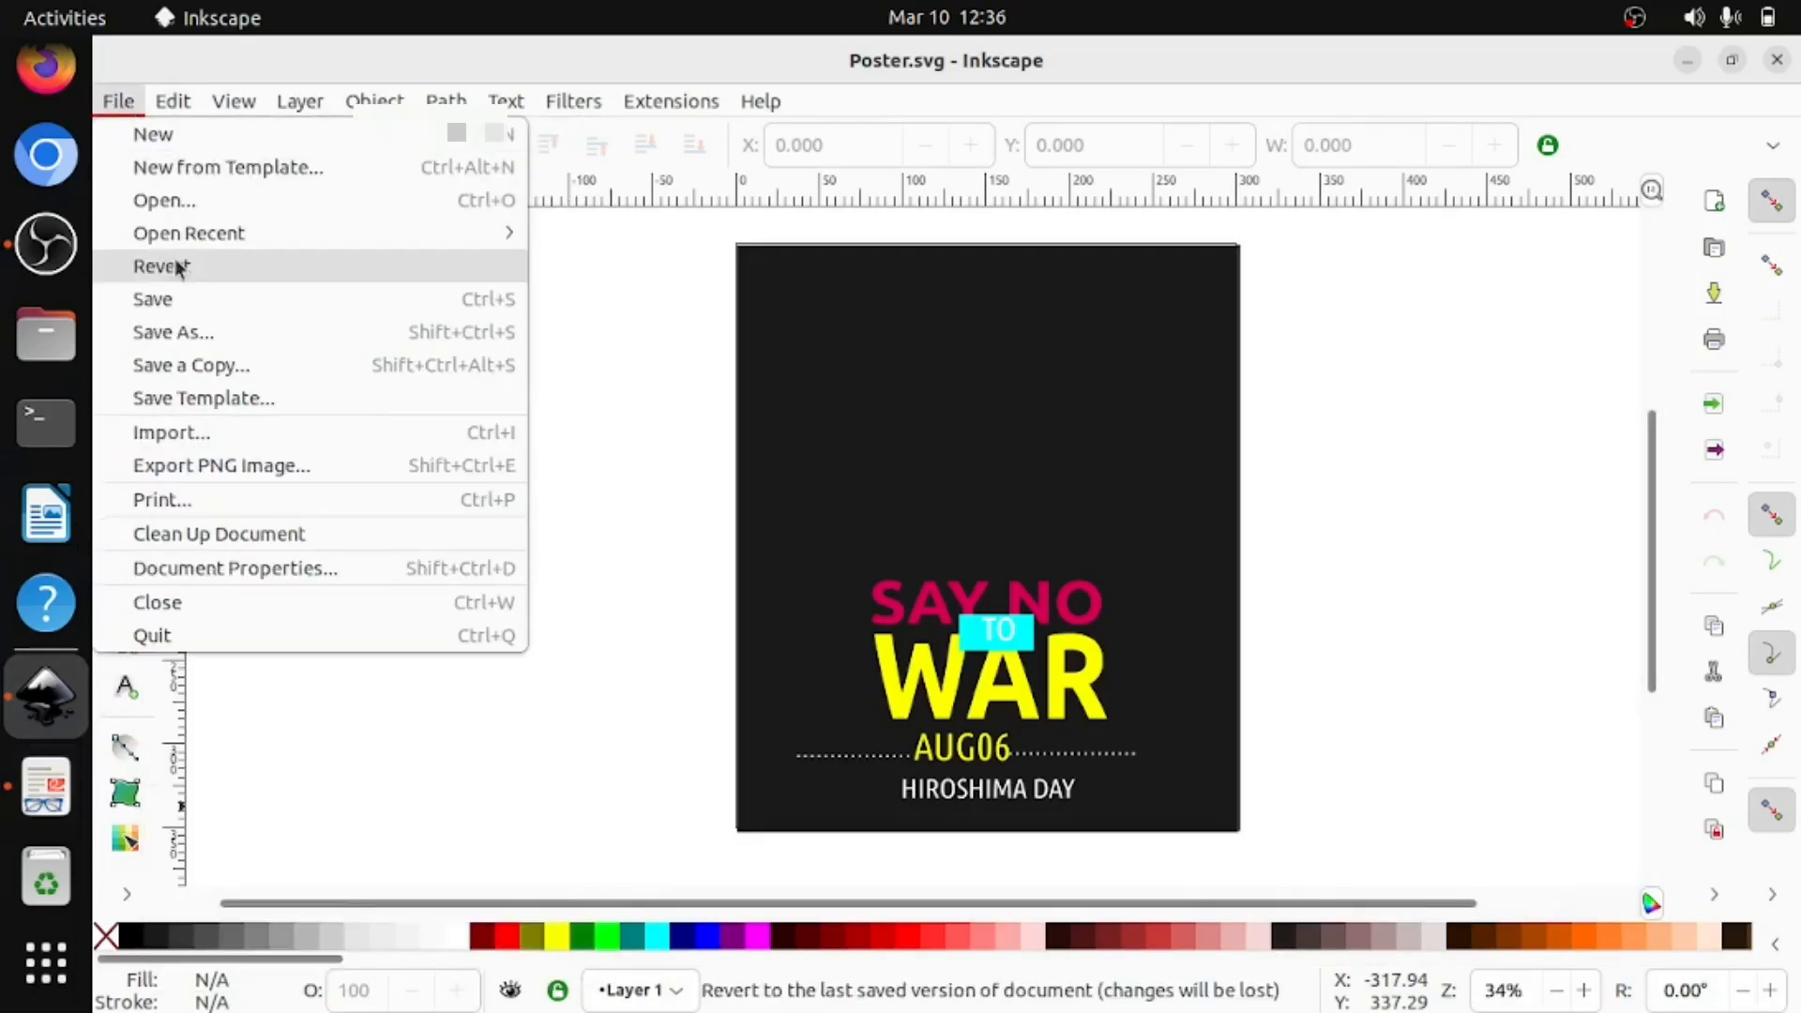
click(204, 199)
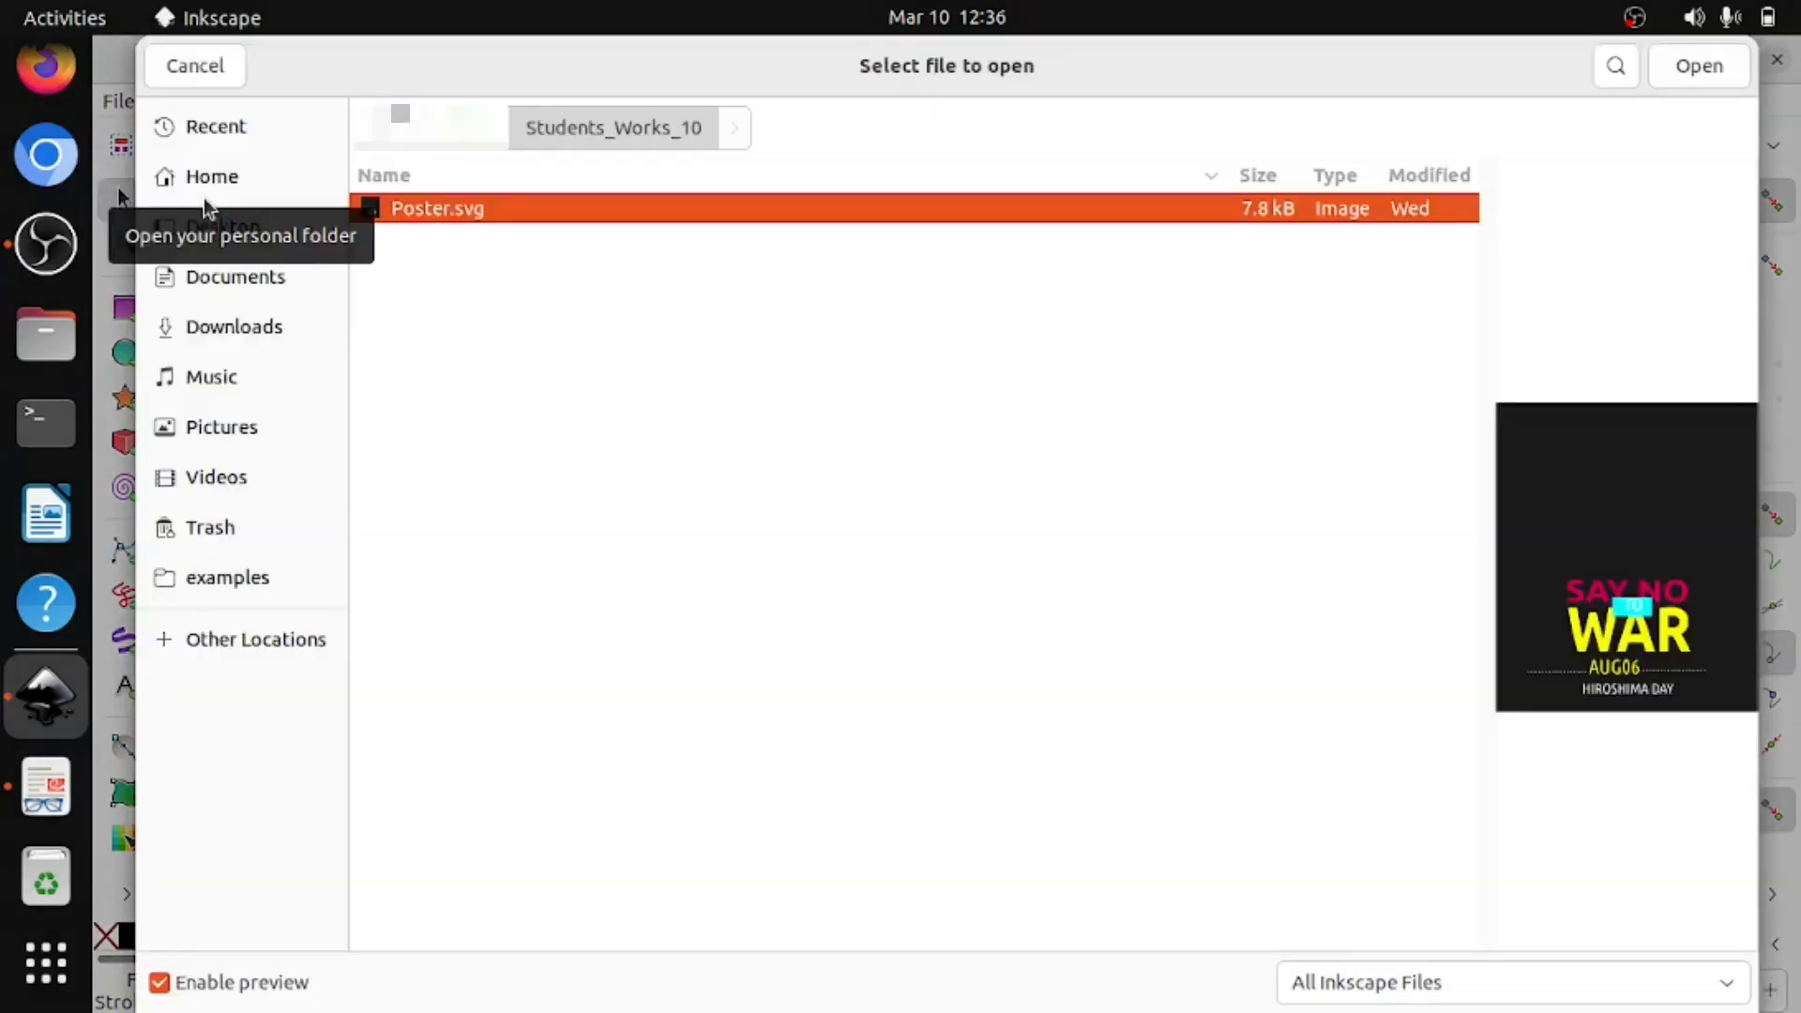
click(413, 128)
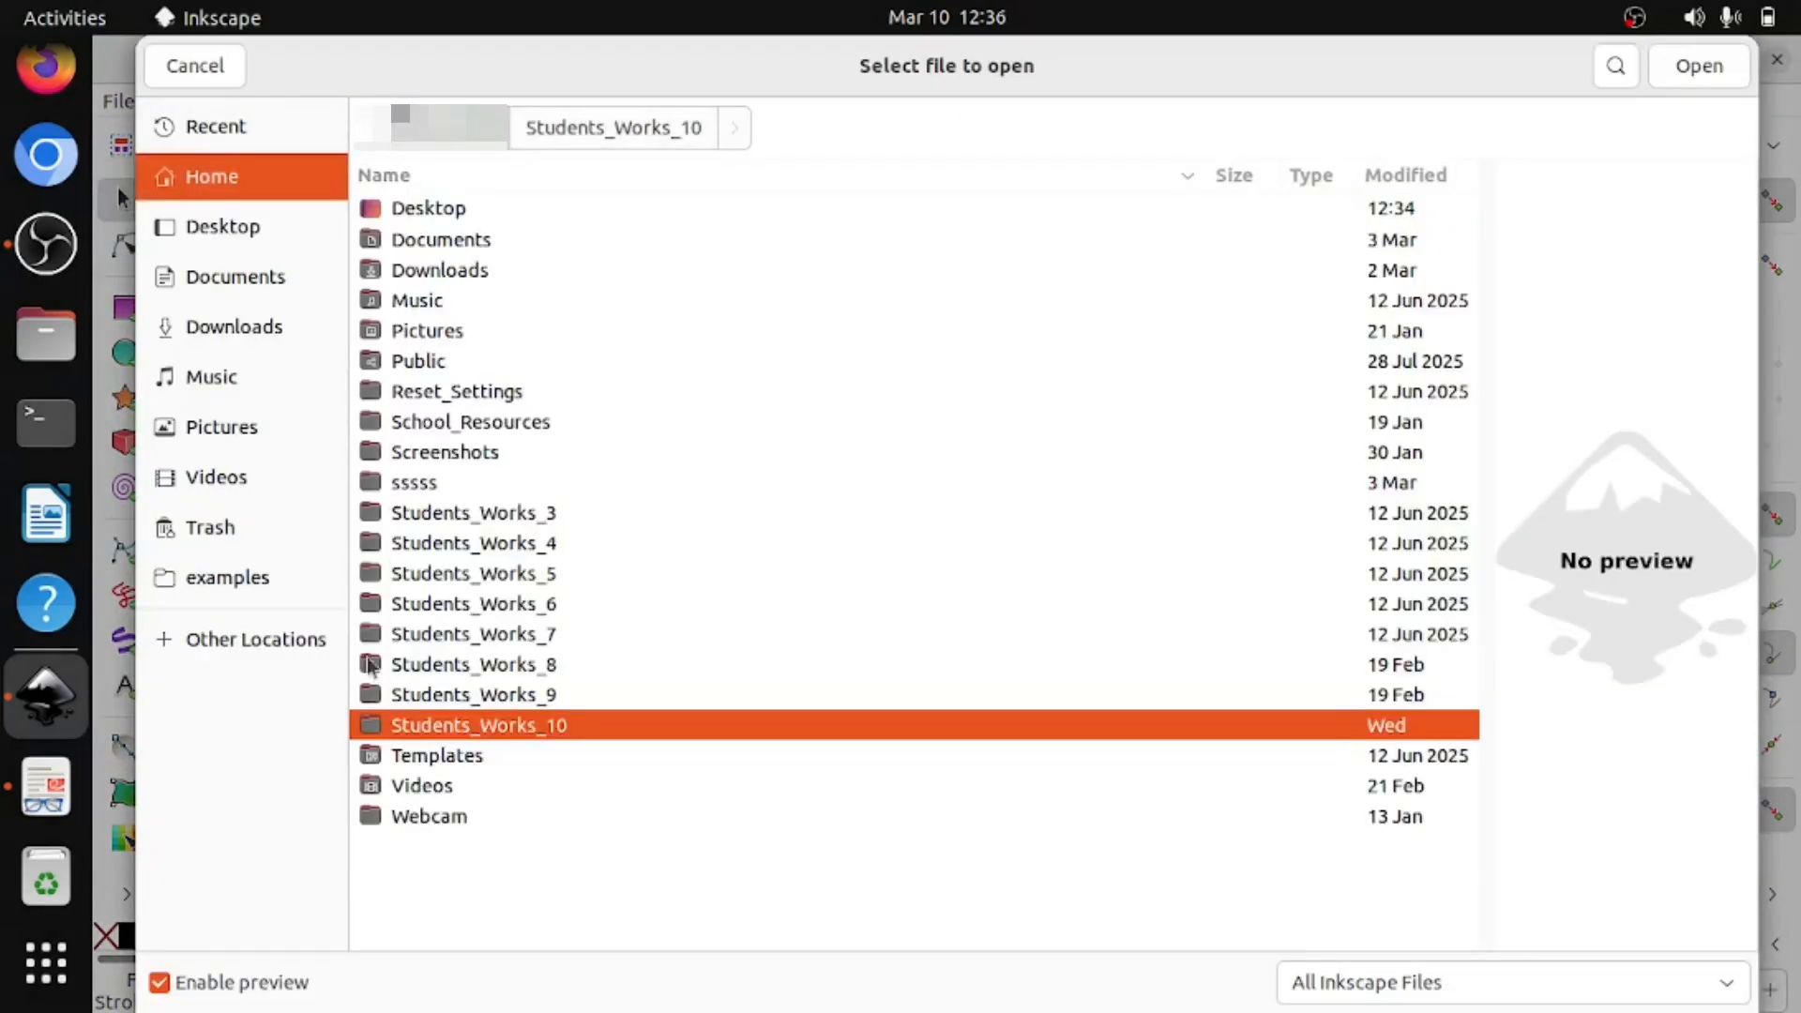
click(531, 427)
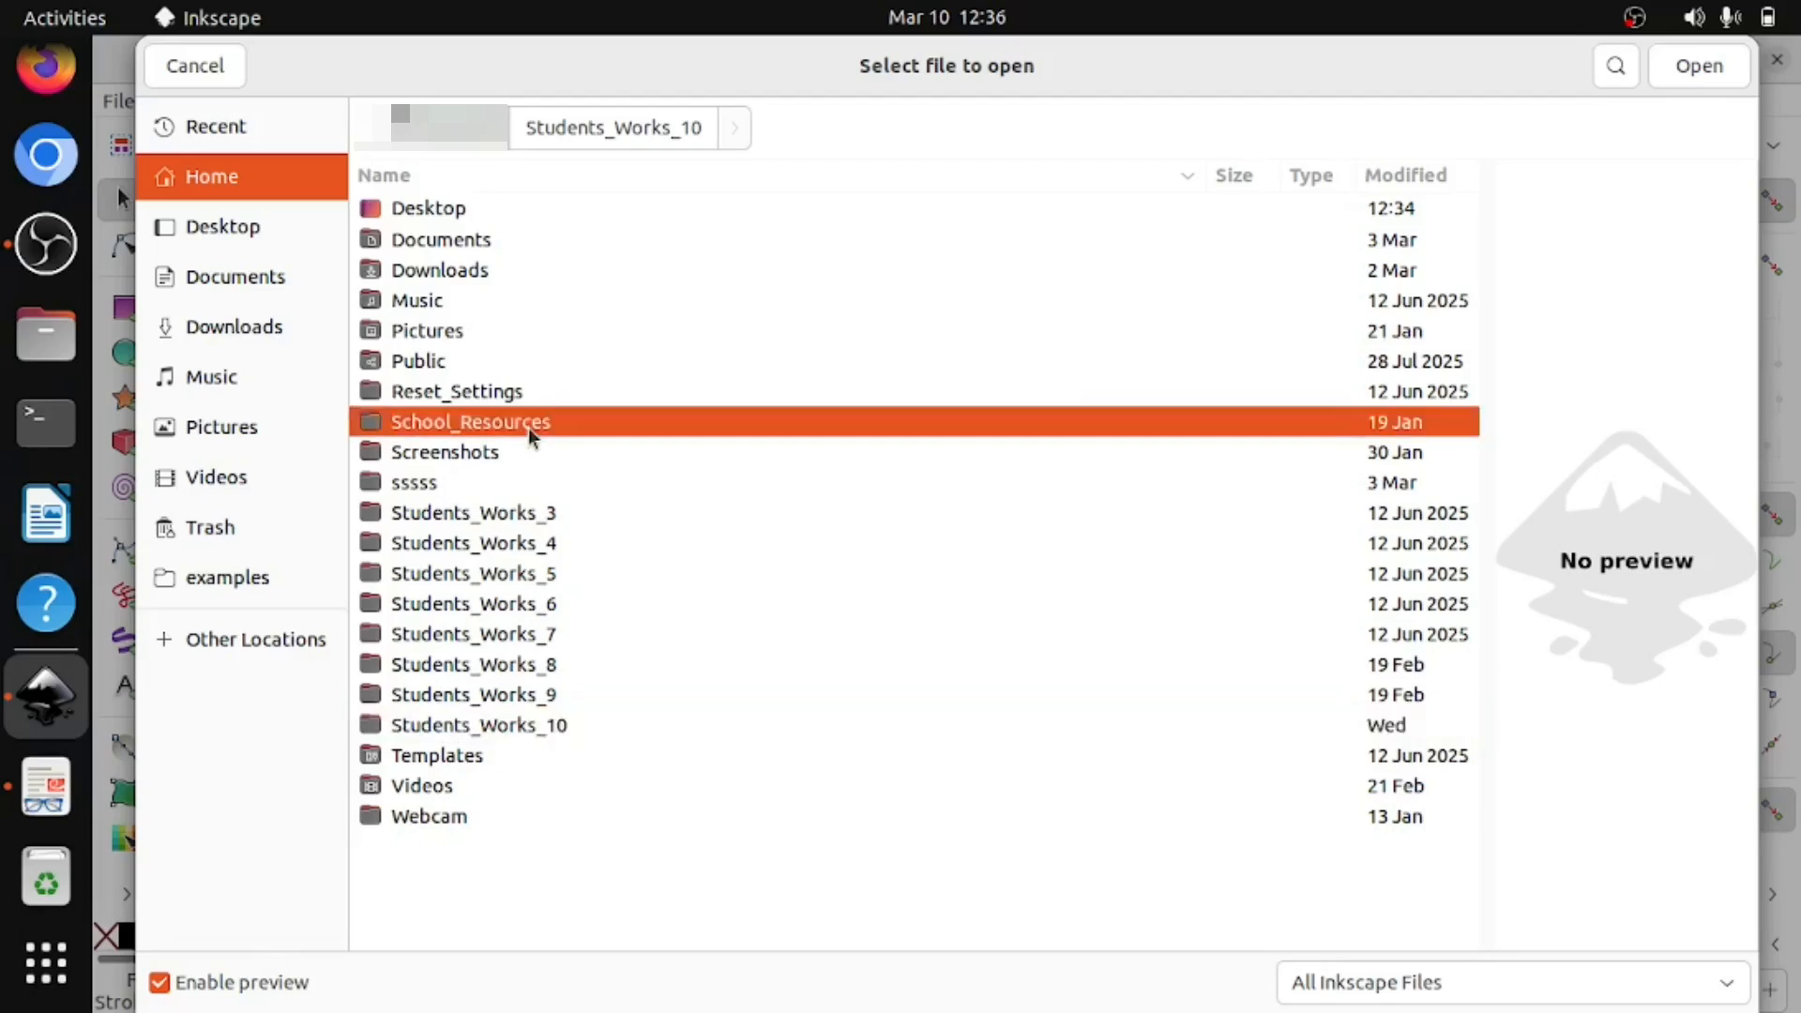
double_click(583, 424)
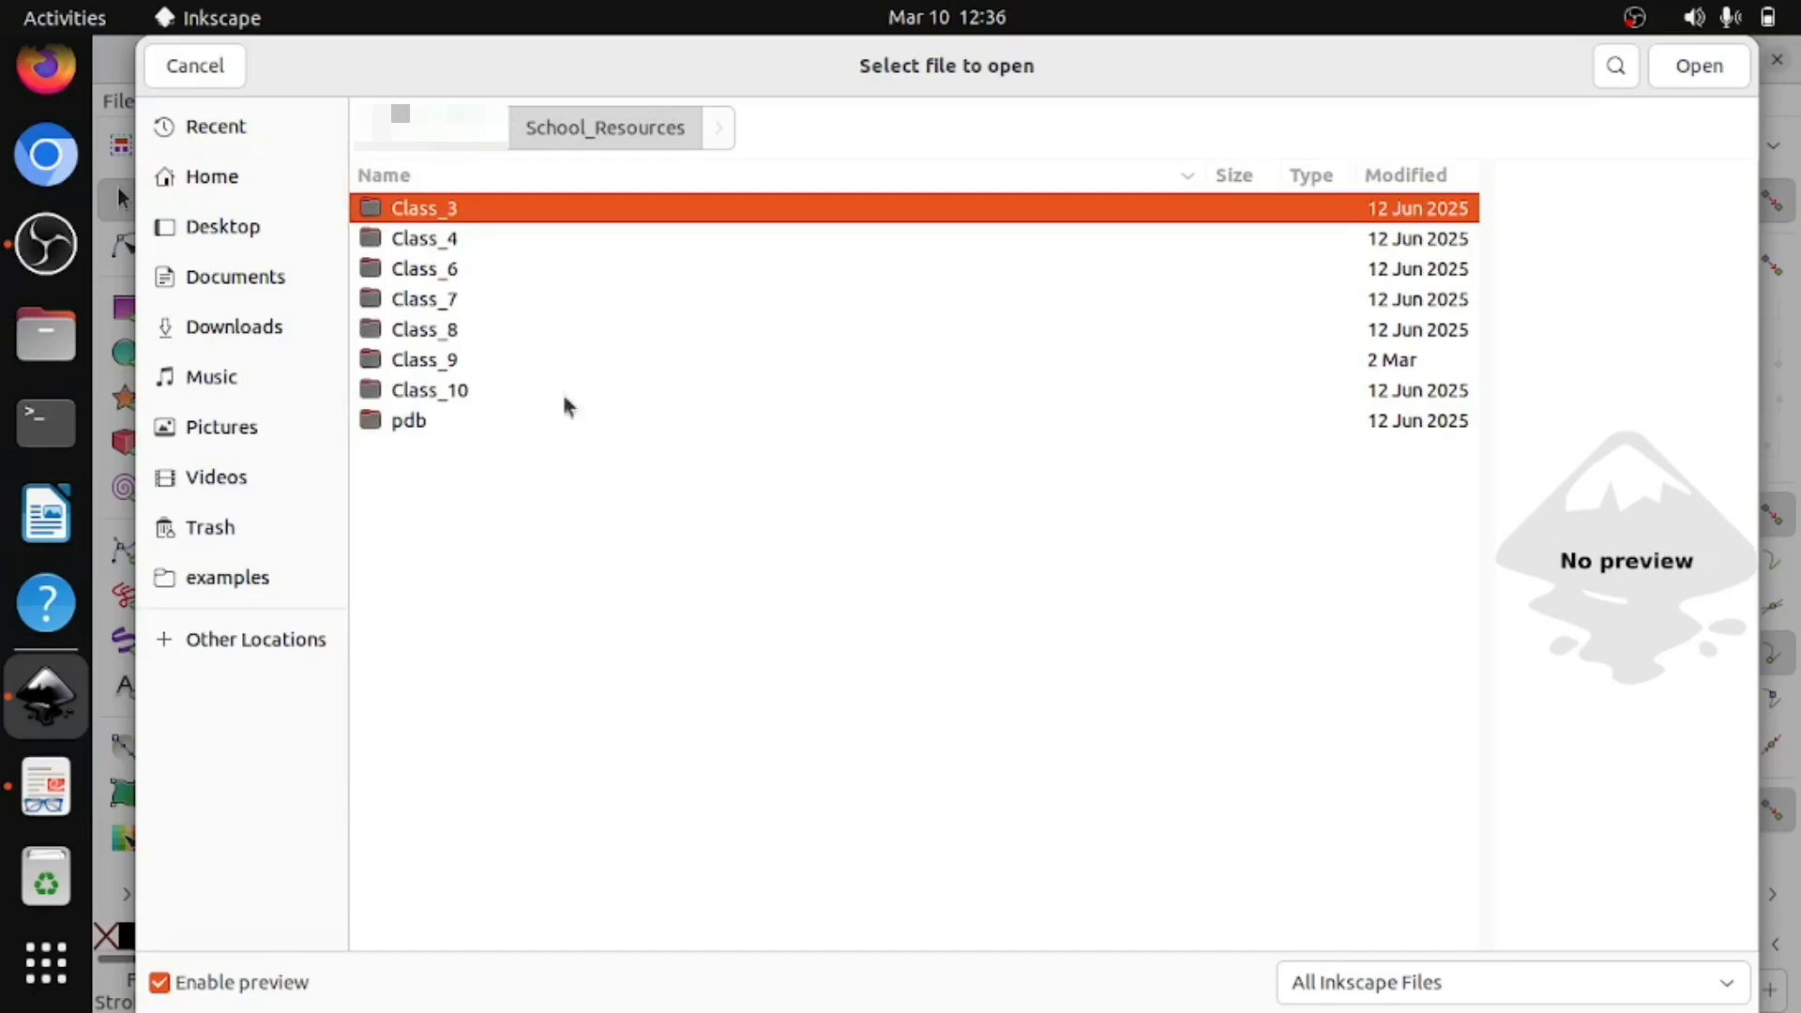
double_click(447, 398)
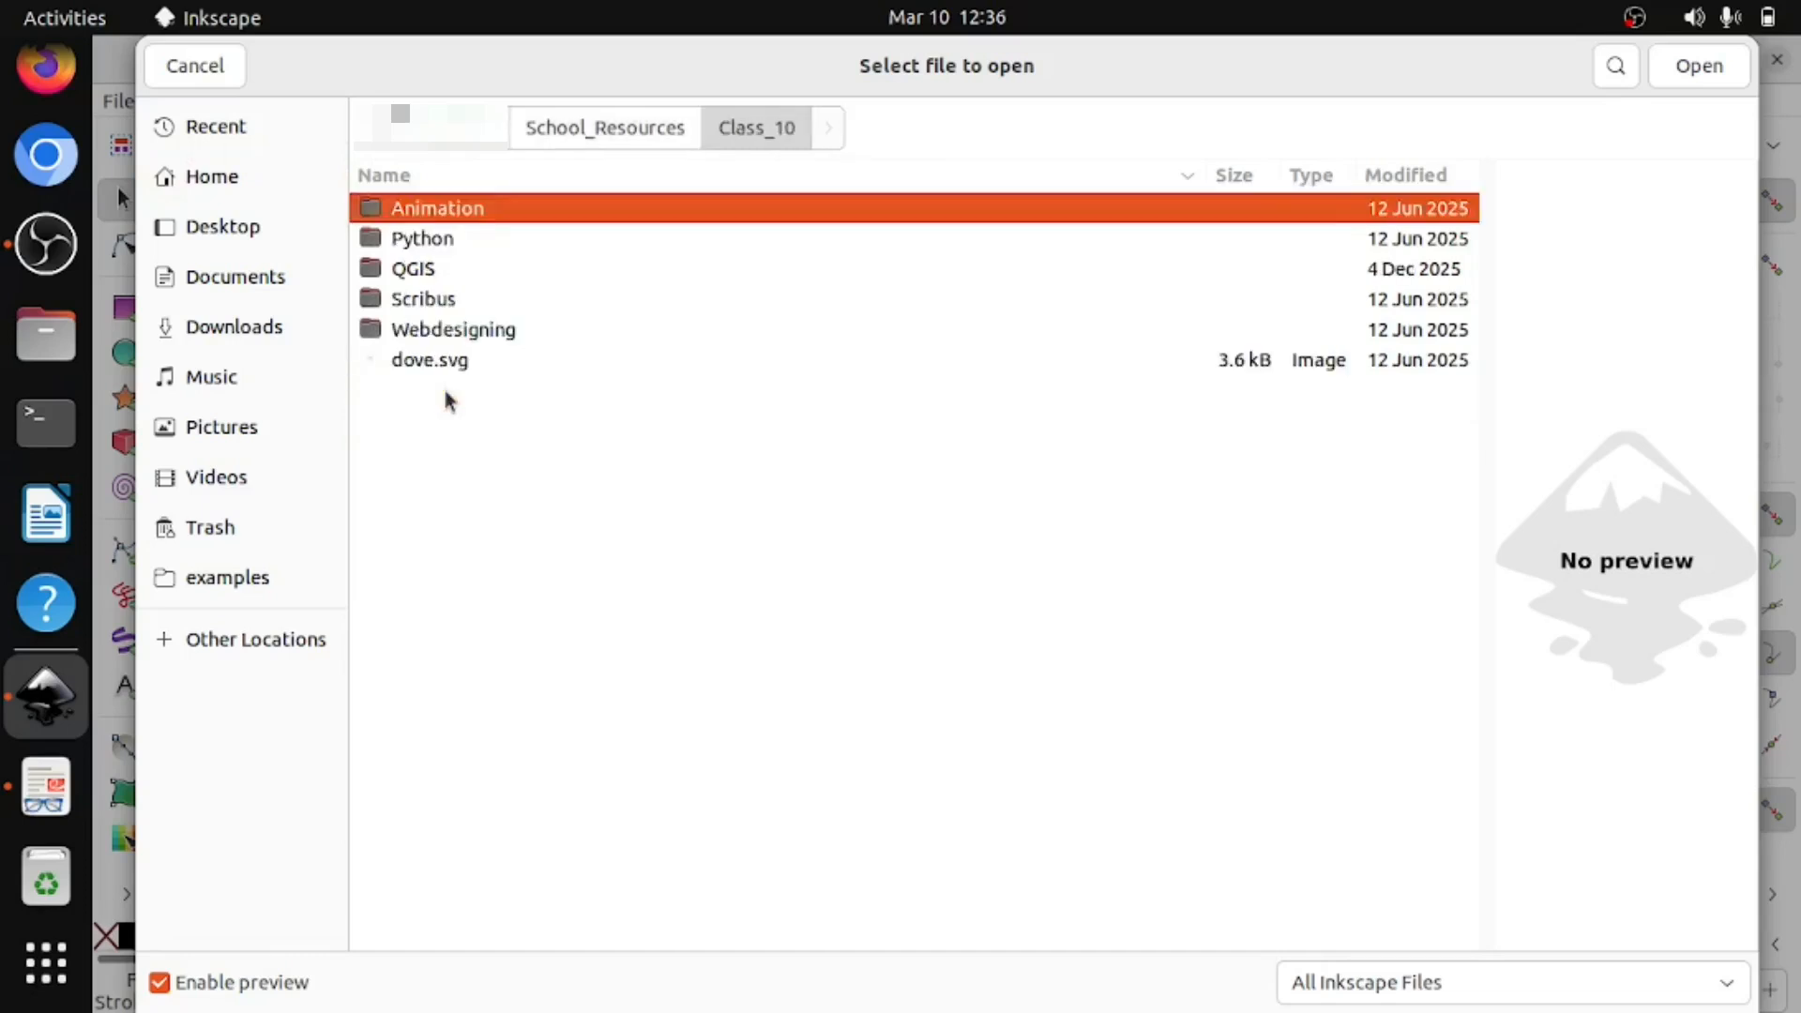
click(459, 367)
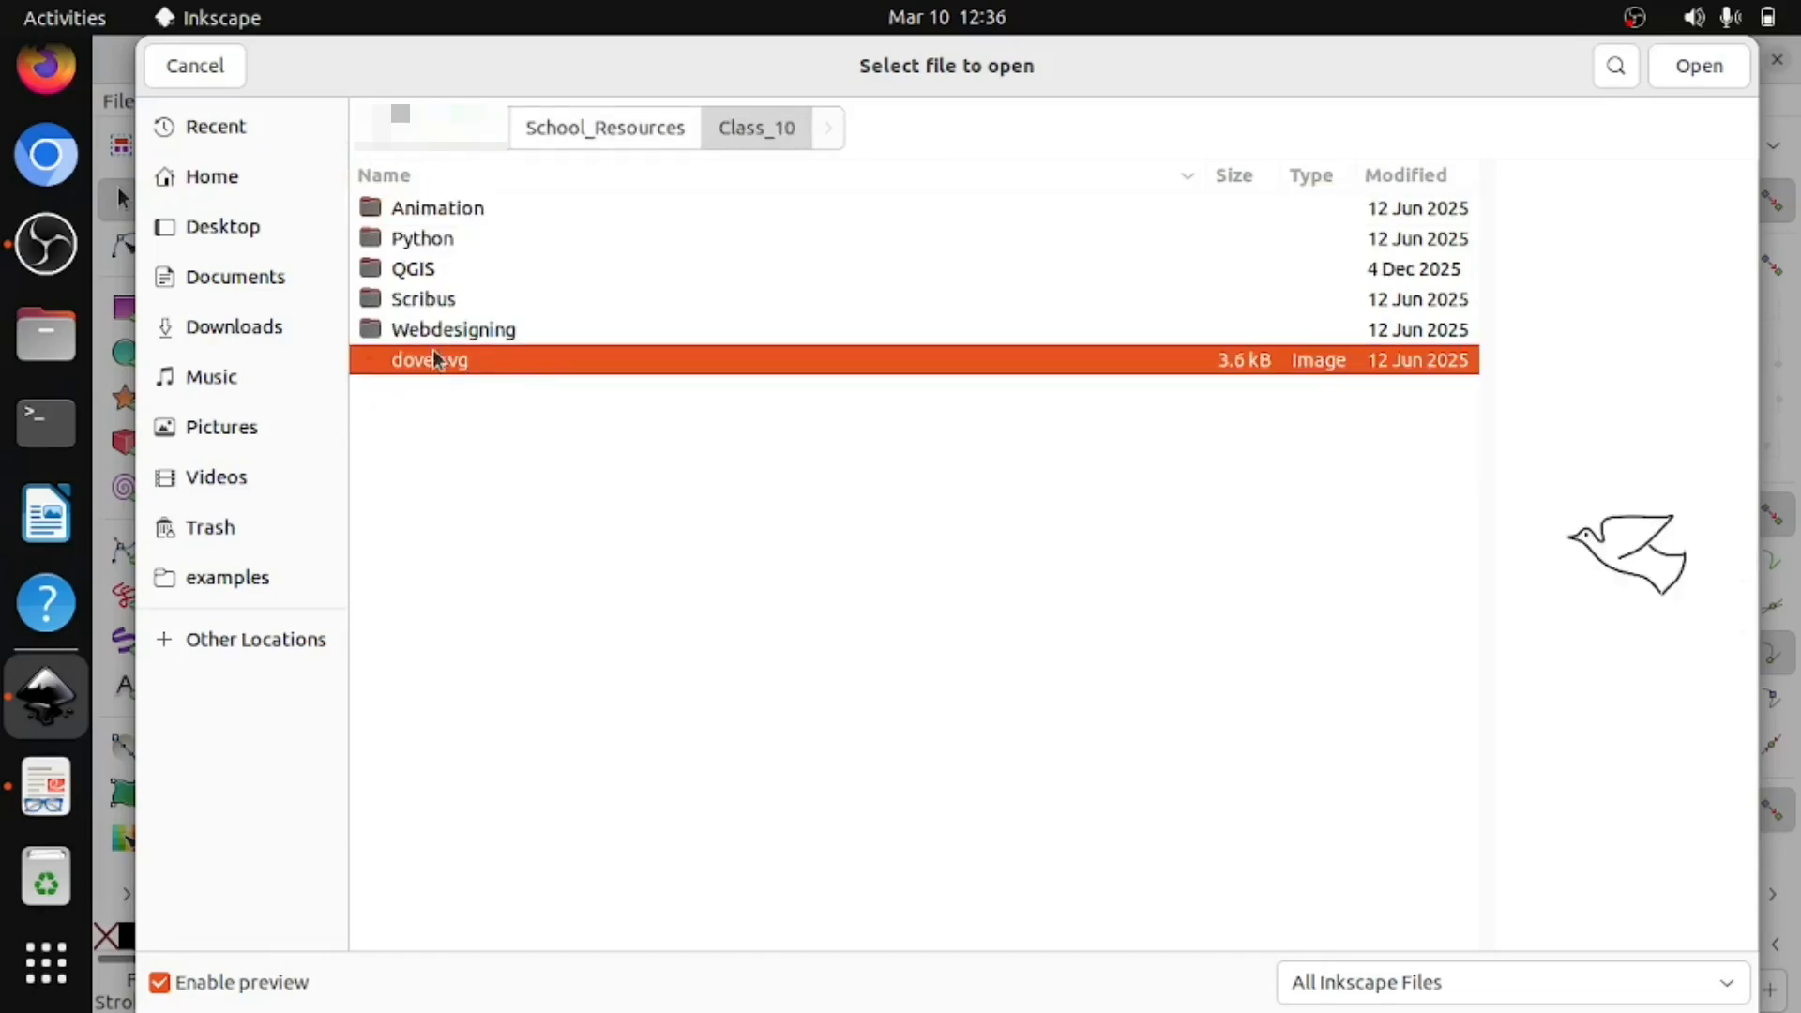
click(1694, 73)
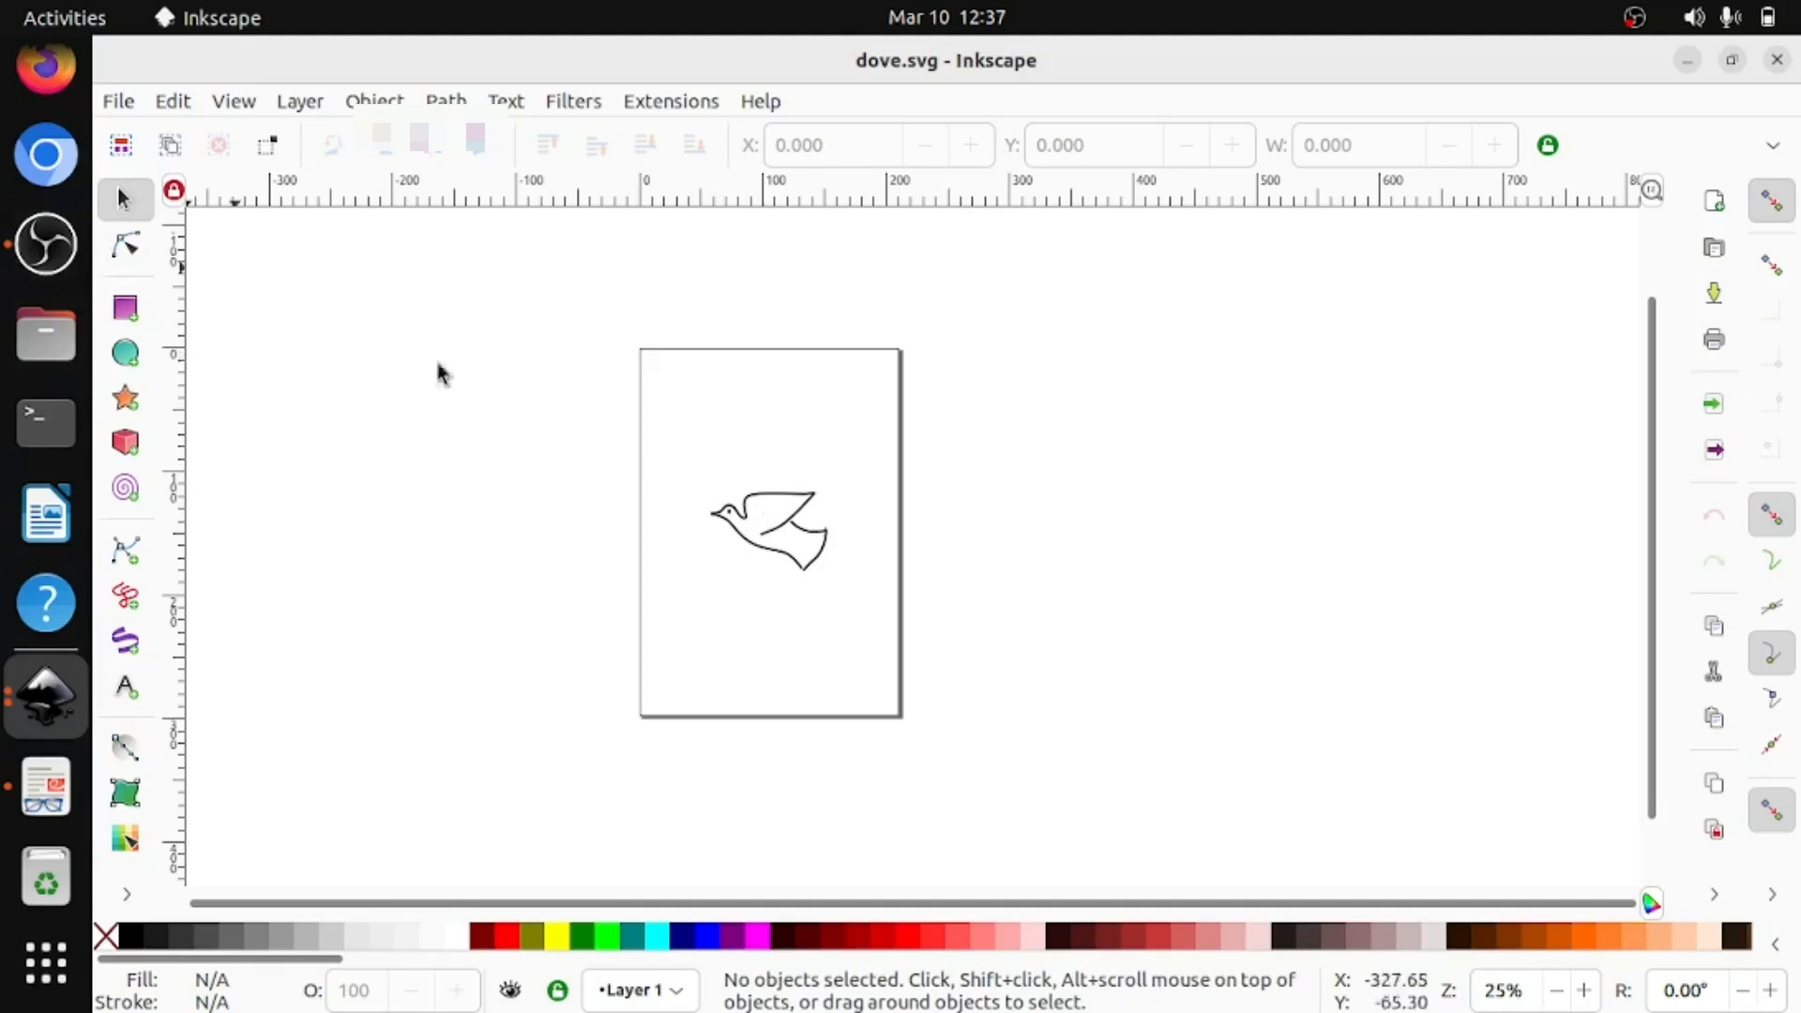
Copy the grouped dove drawing in dove.svg to the clipboard.
click(769, 525)
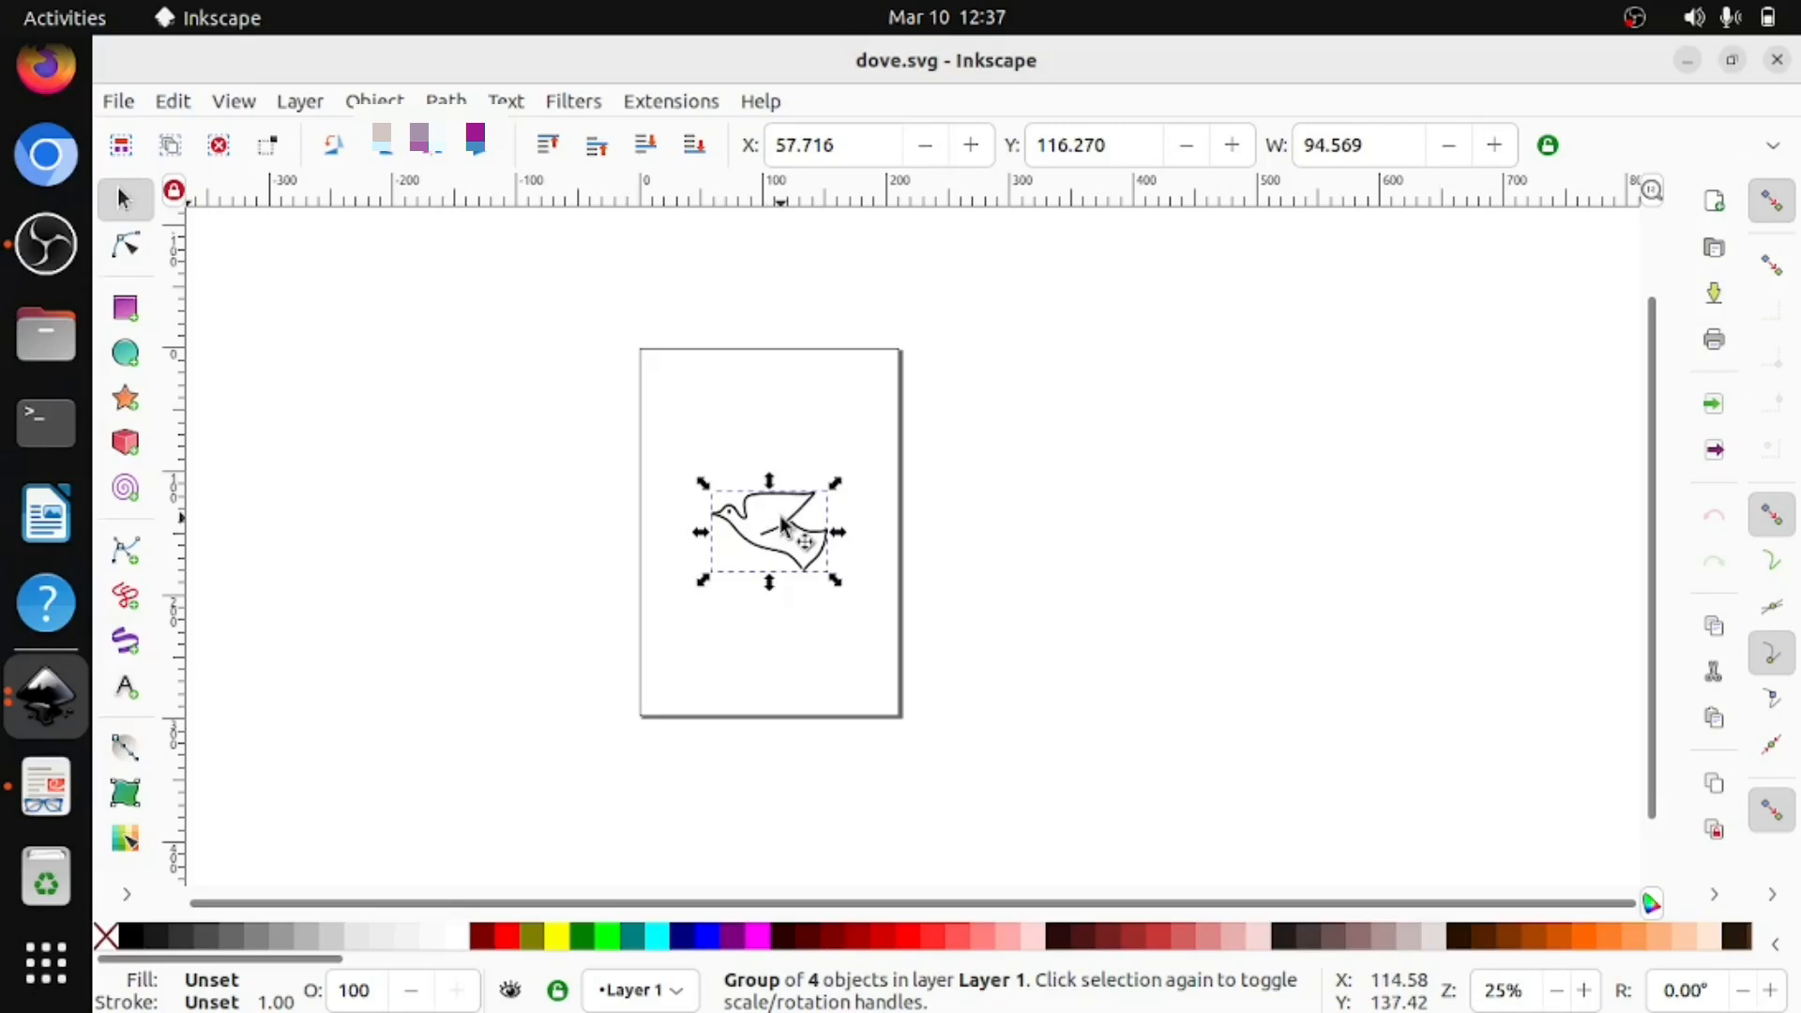
right_click(784, 527)
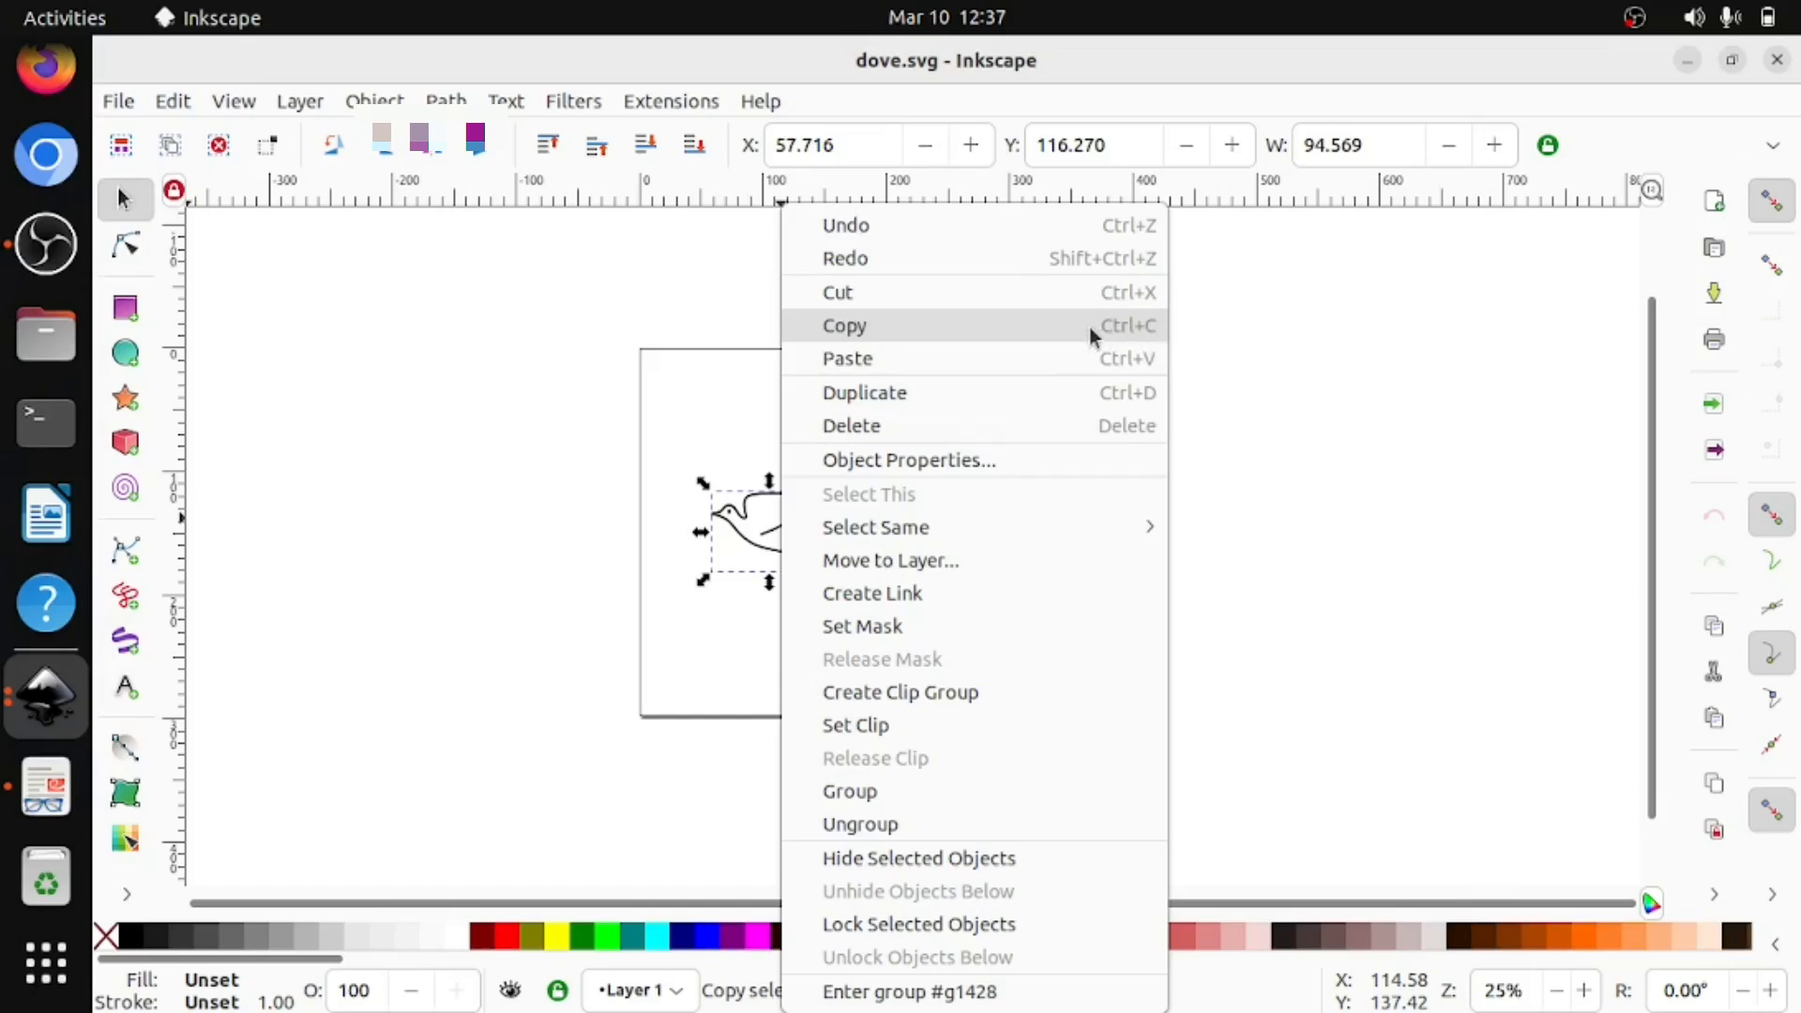
click(178, 108)
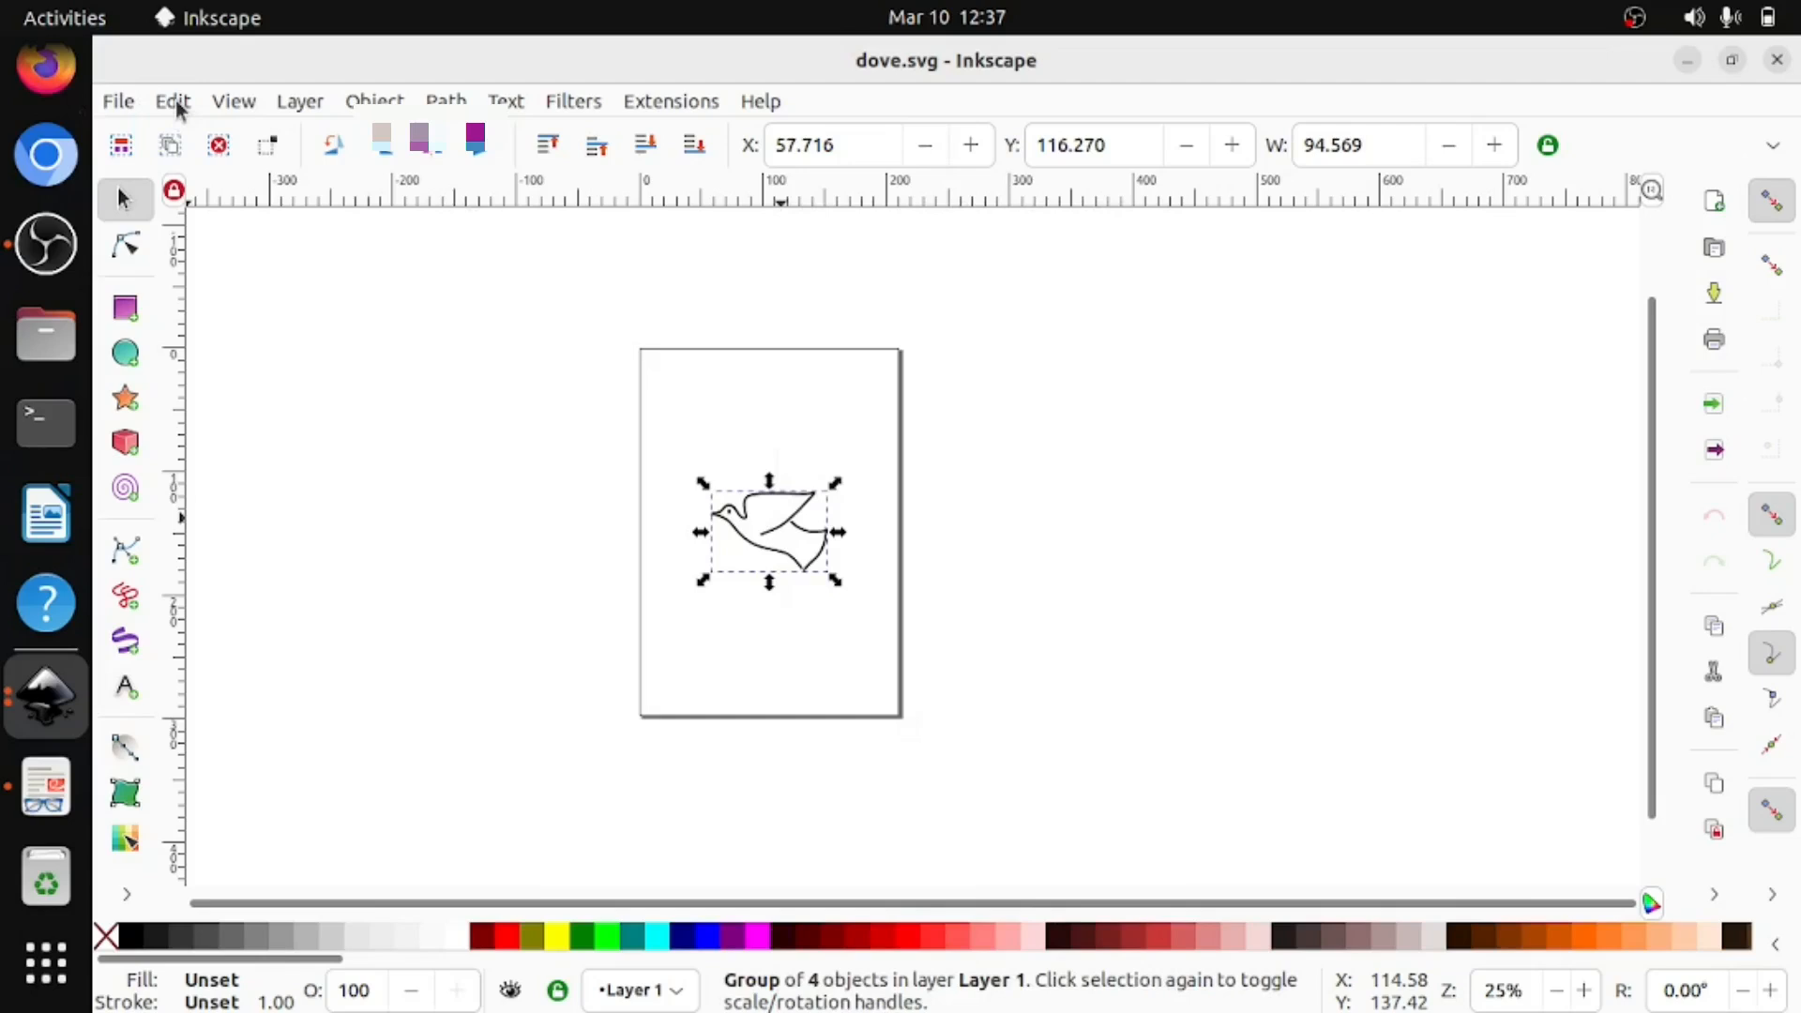
click(177, 105)
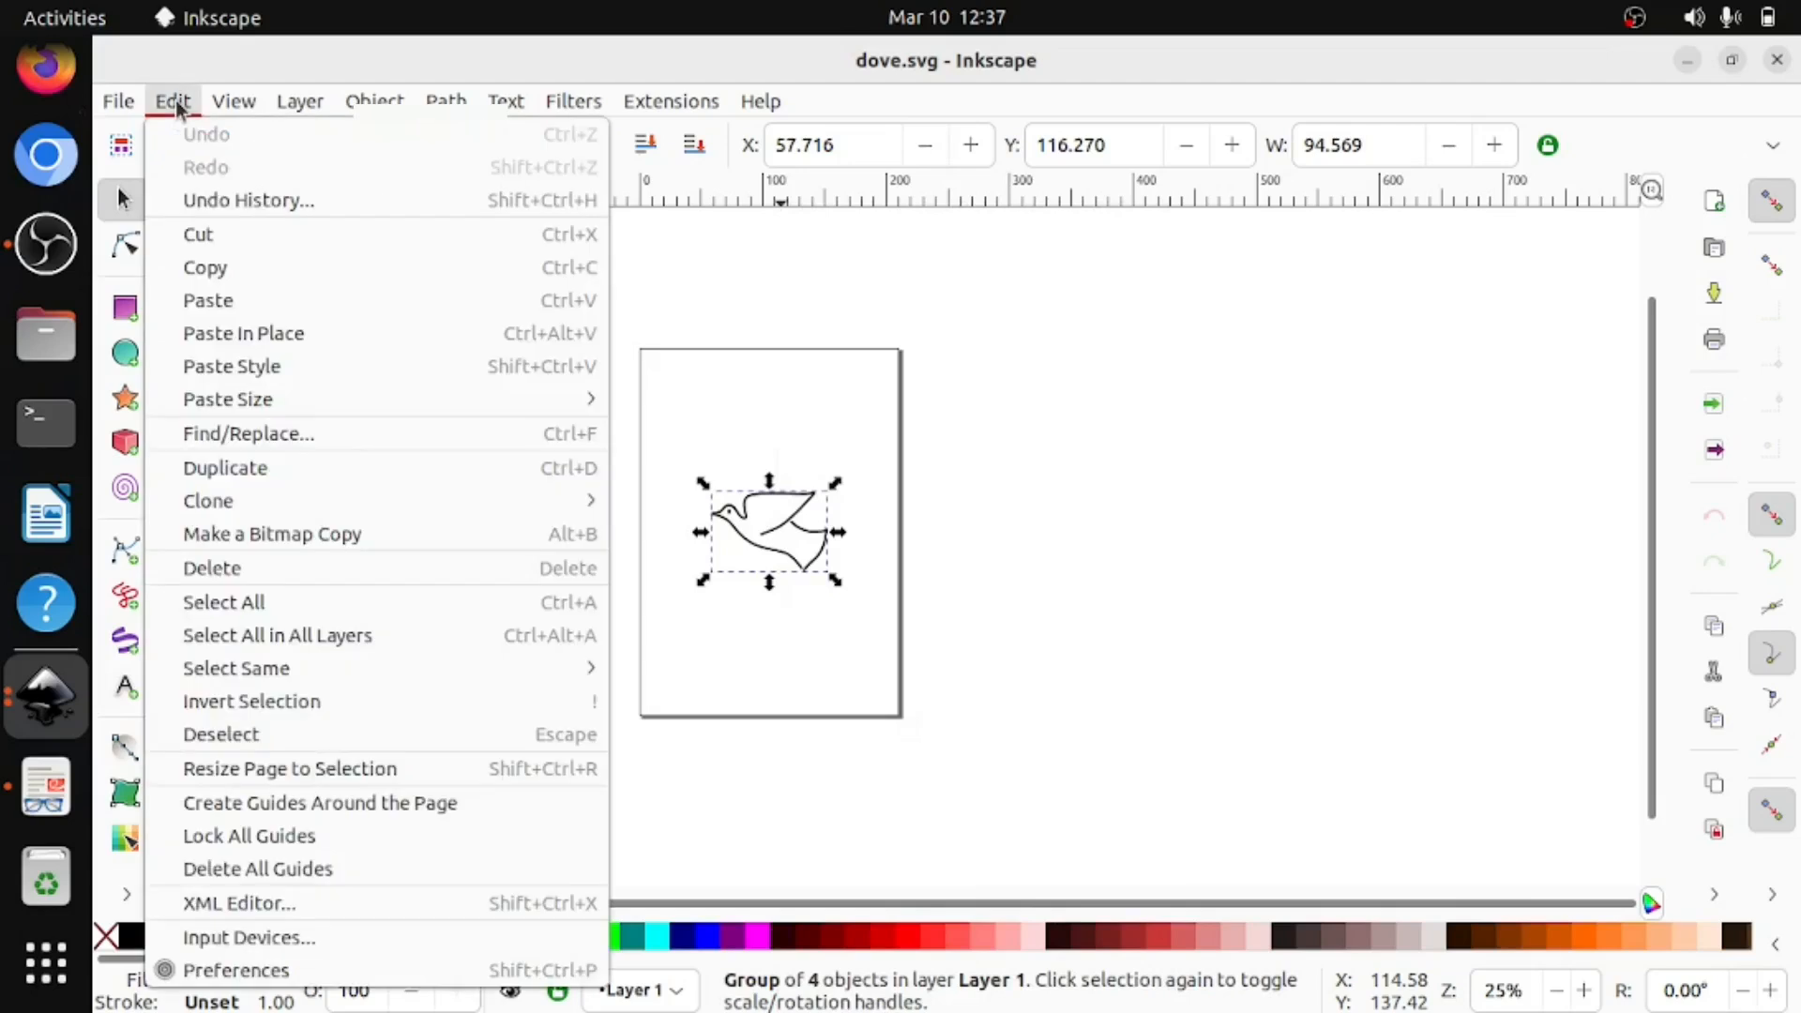
click(242, 276)
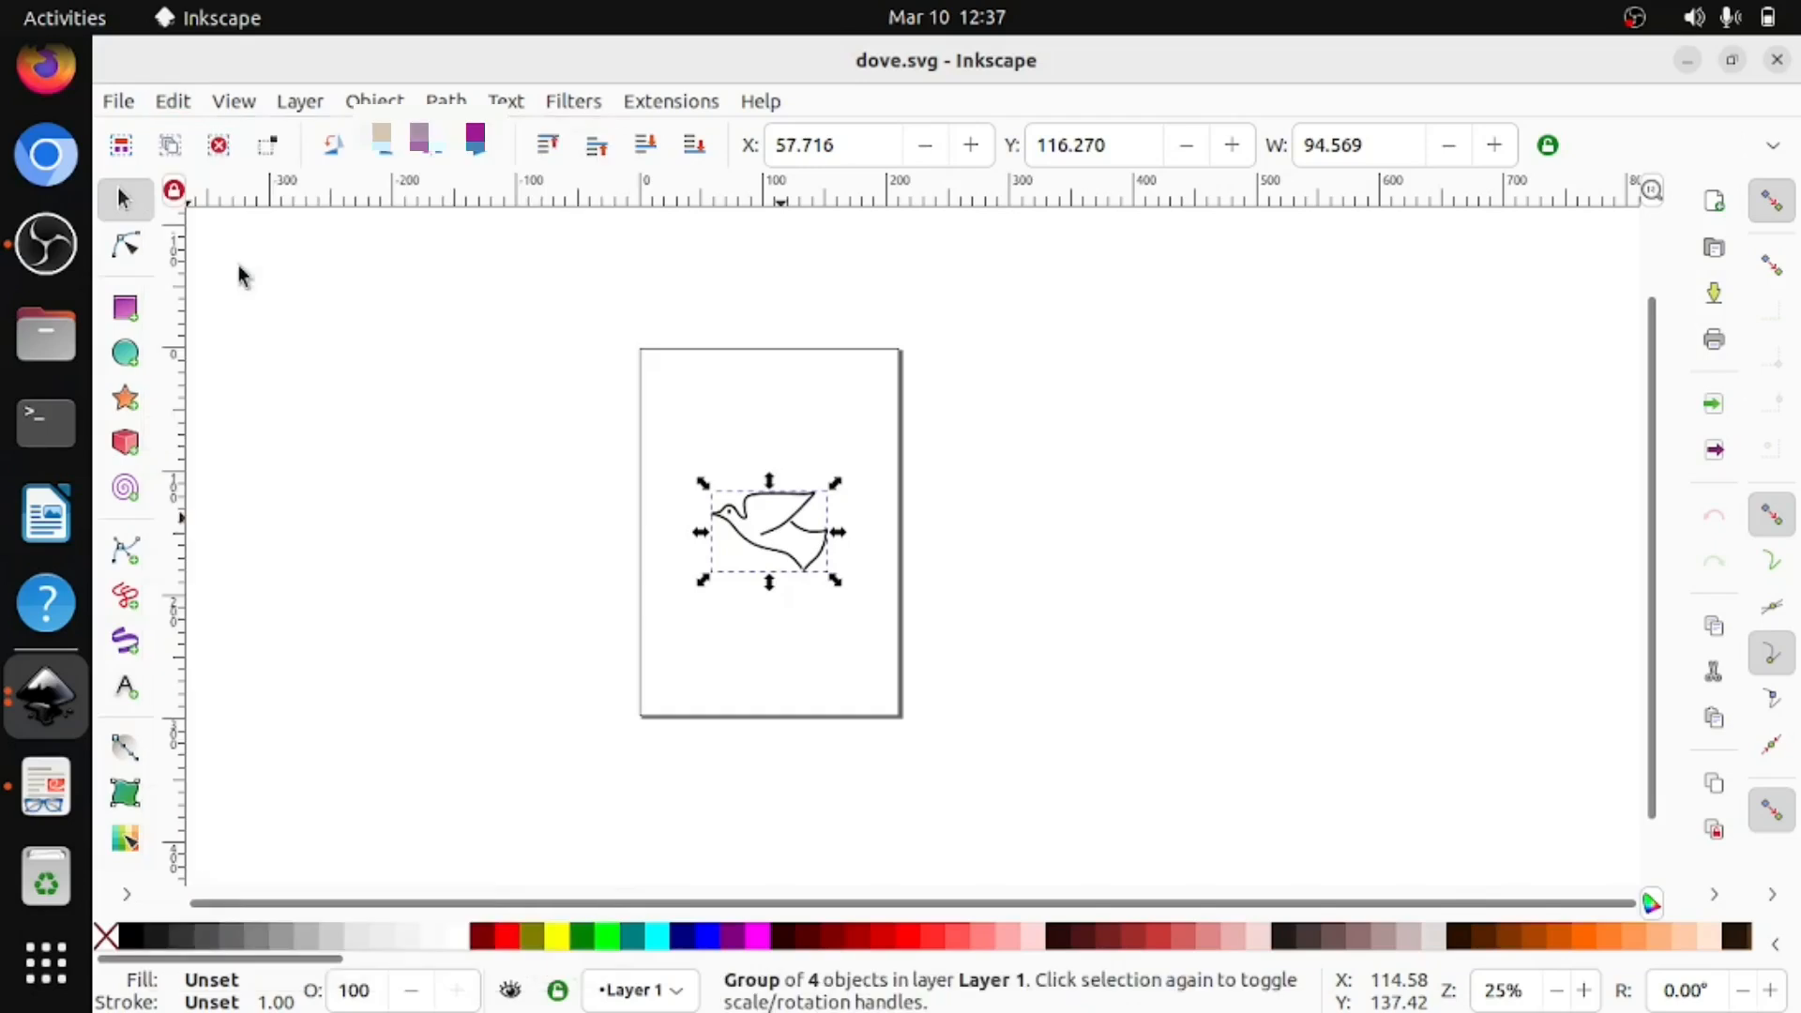
Minimize the dove.svg window and paste the copied dove into Poster.svg.
click(1686, 61)
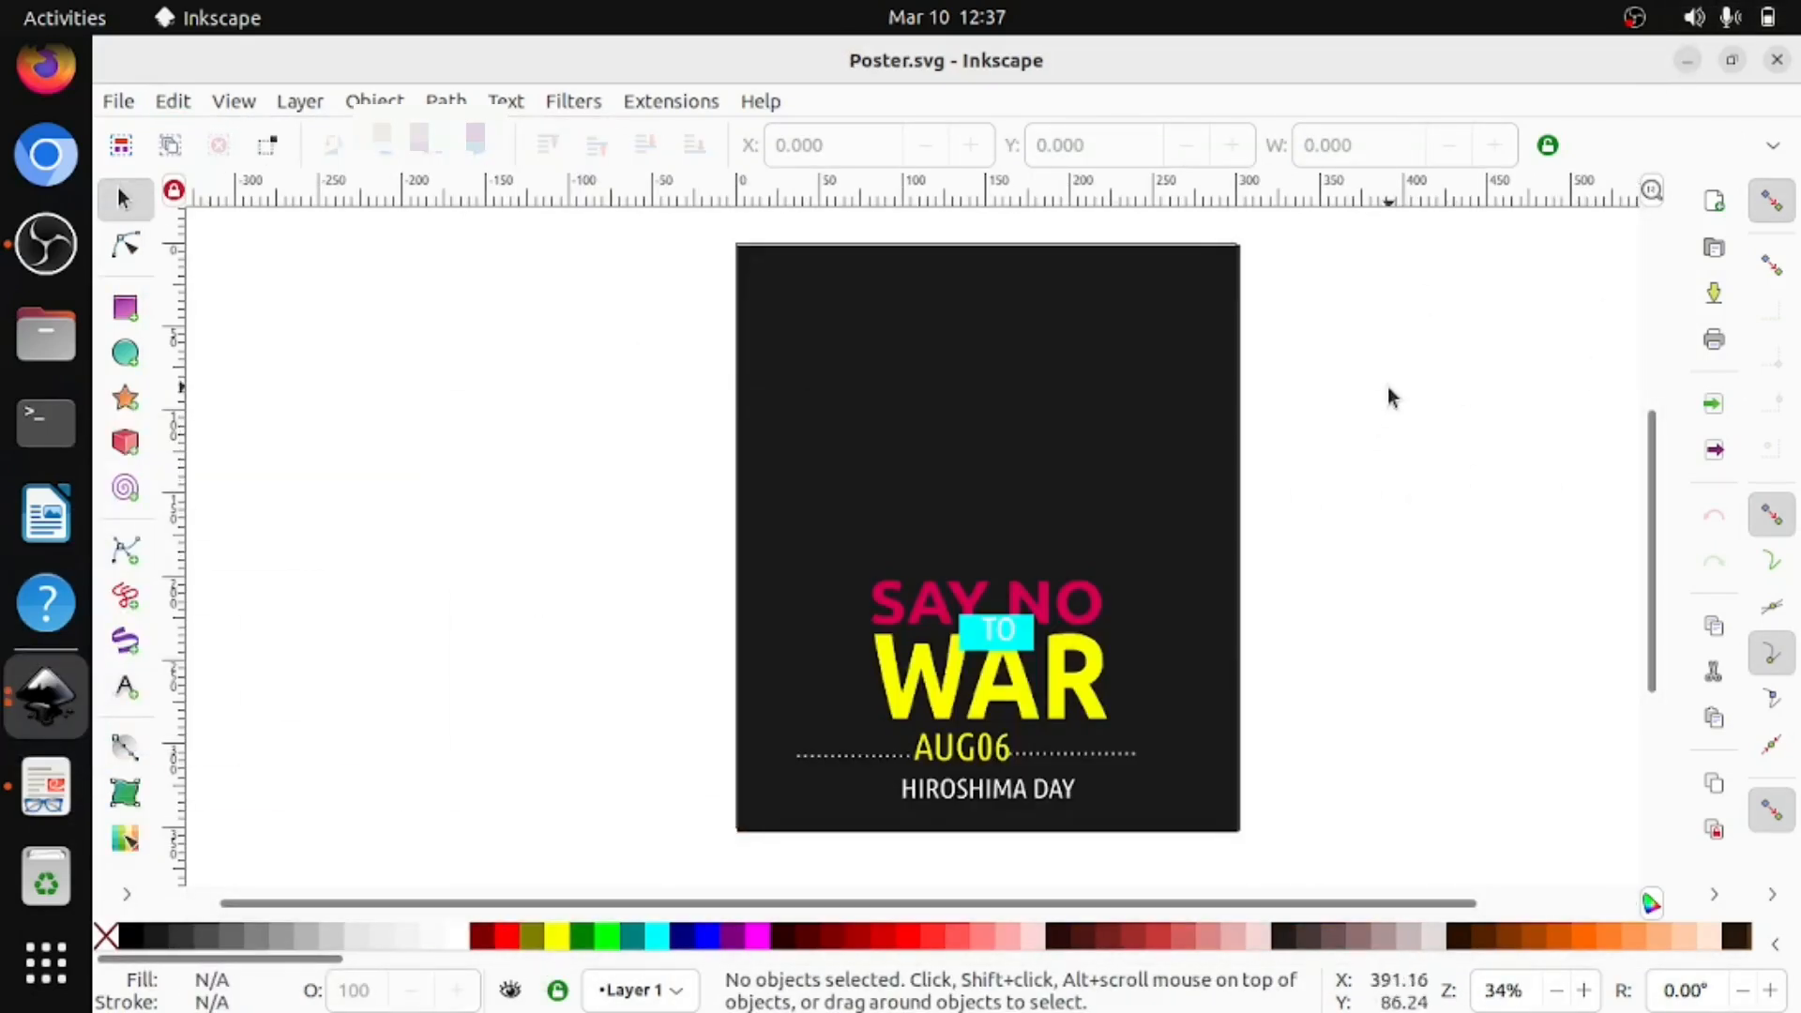
right_click(1406, 322)
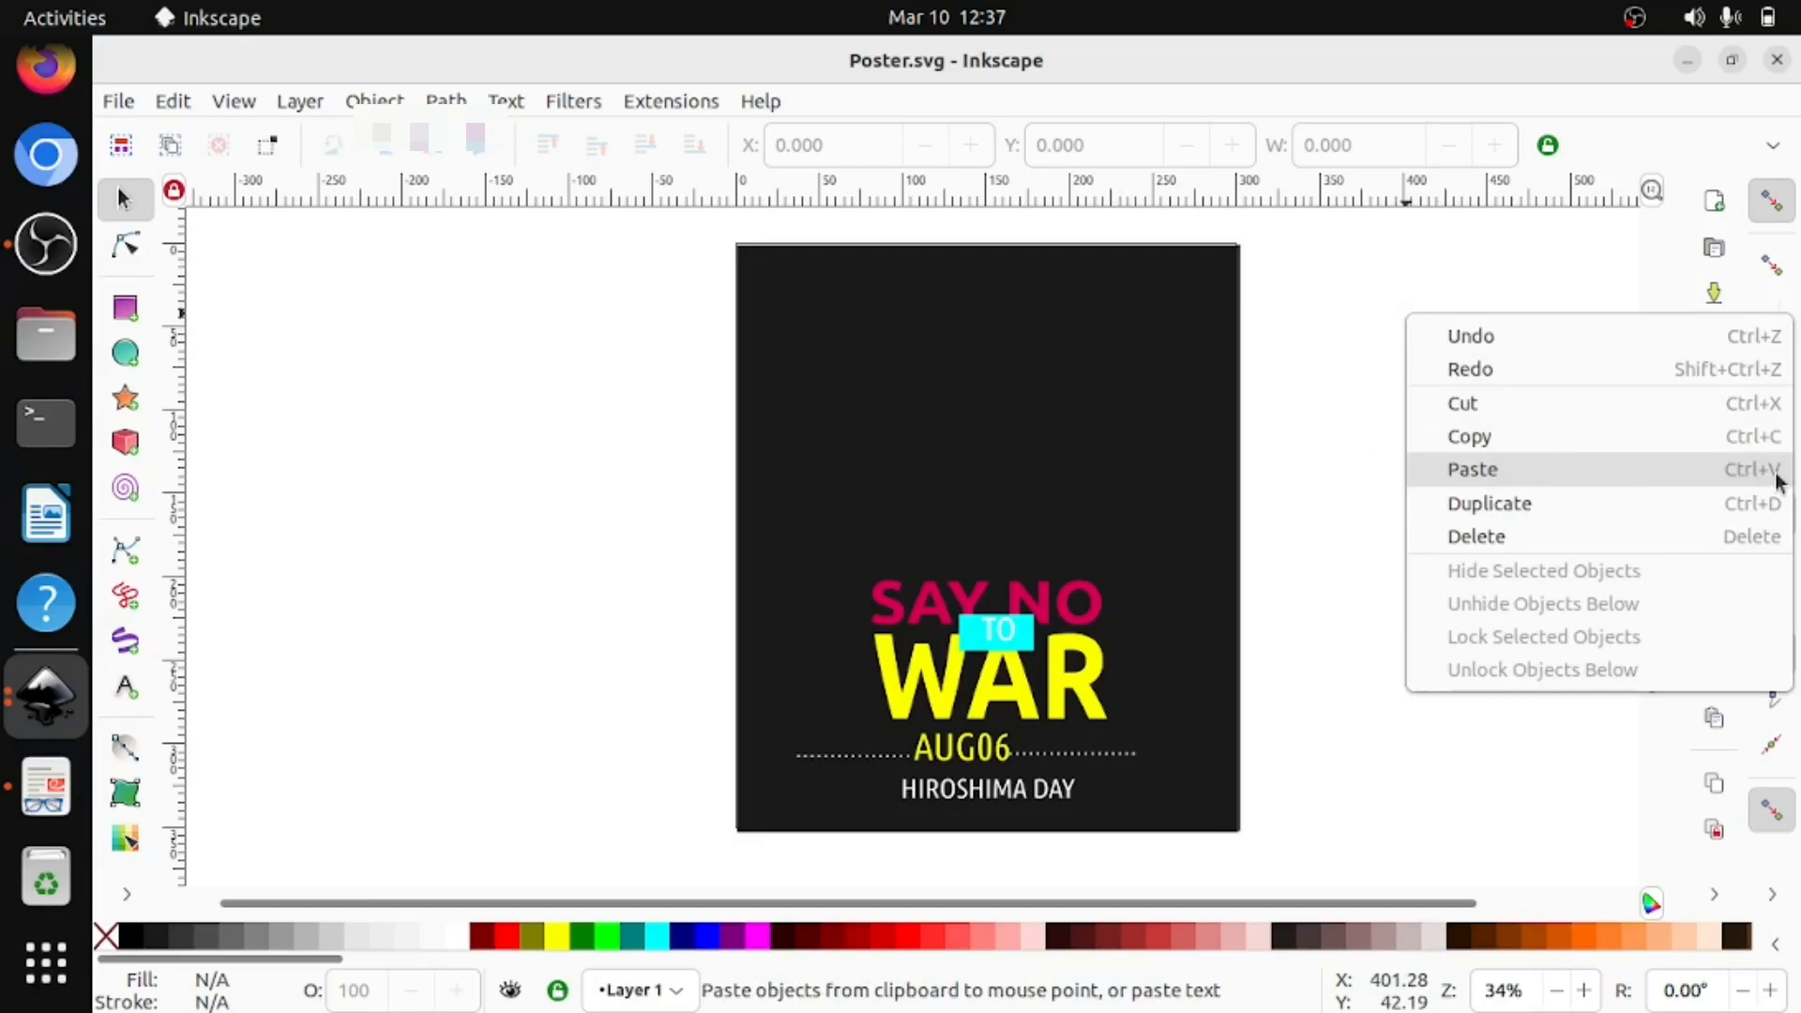
click(174, 104)
click(173, 104)
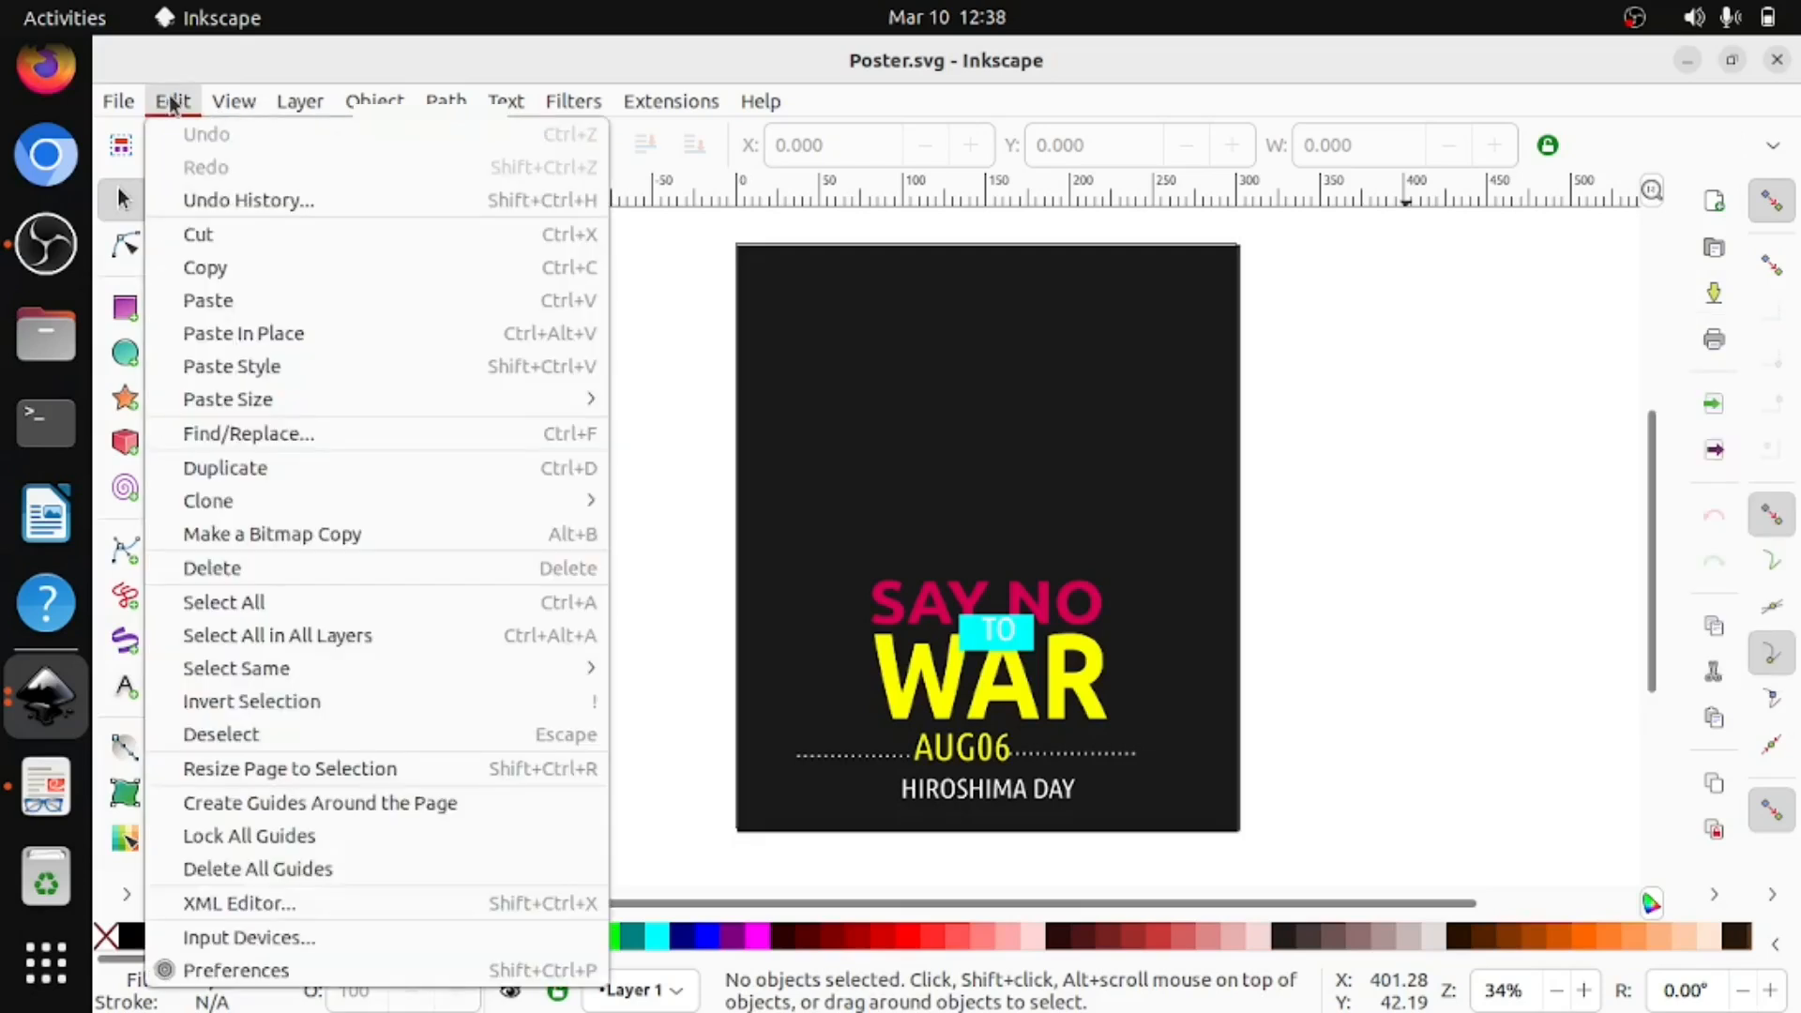
click(234, 310)
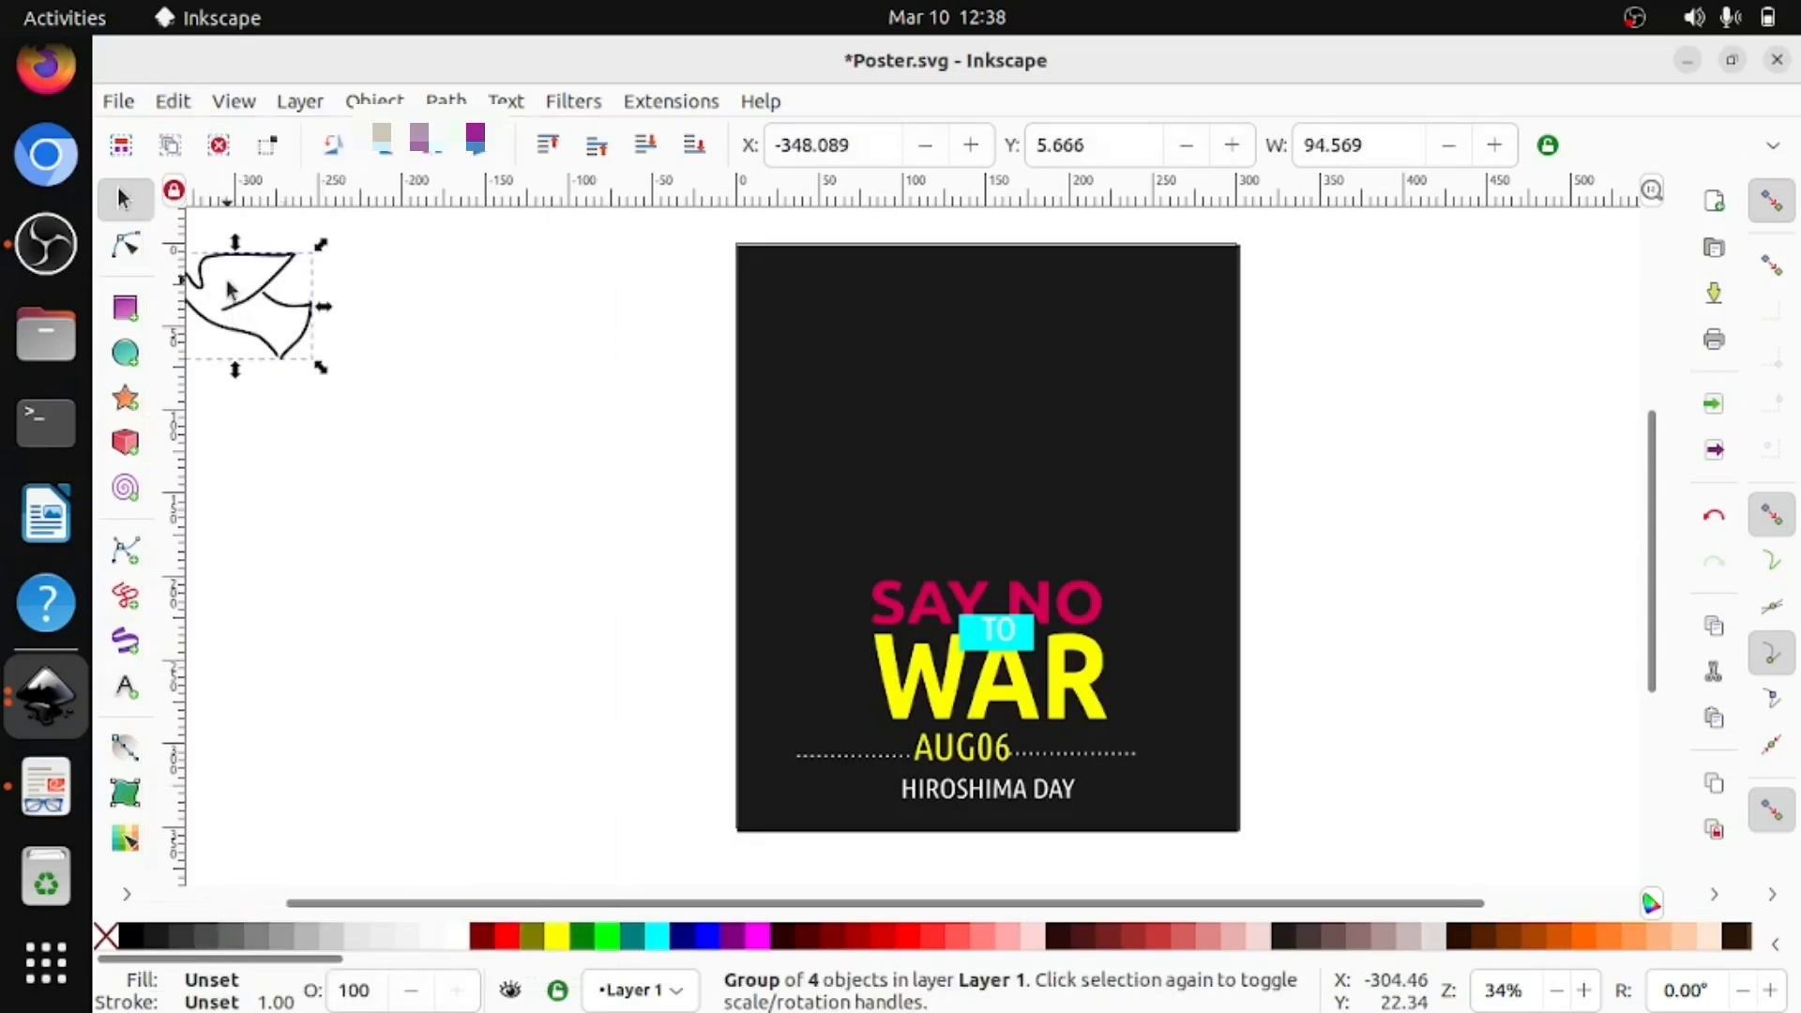
Move the pasted dove to the blank canvas right of the poster page, at about X 392, Y 53.
click(252, 299)
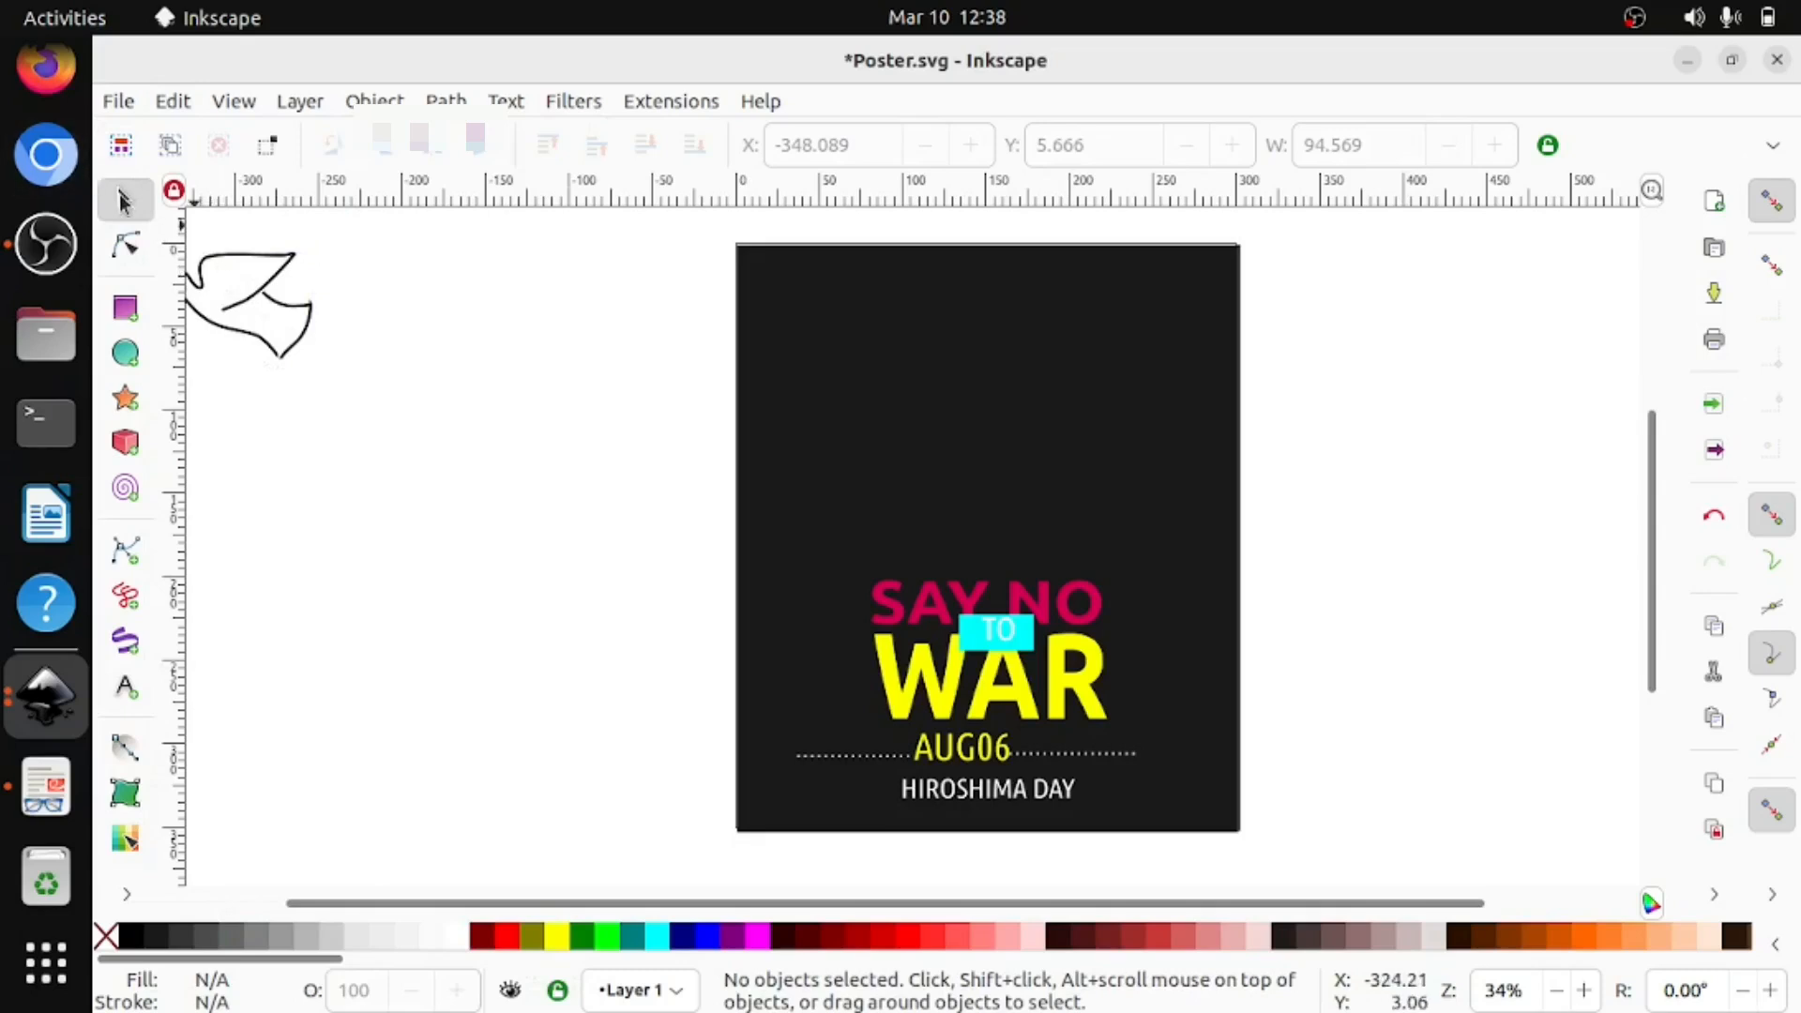
click(244, 281)
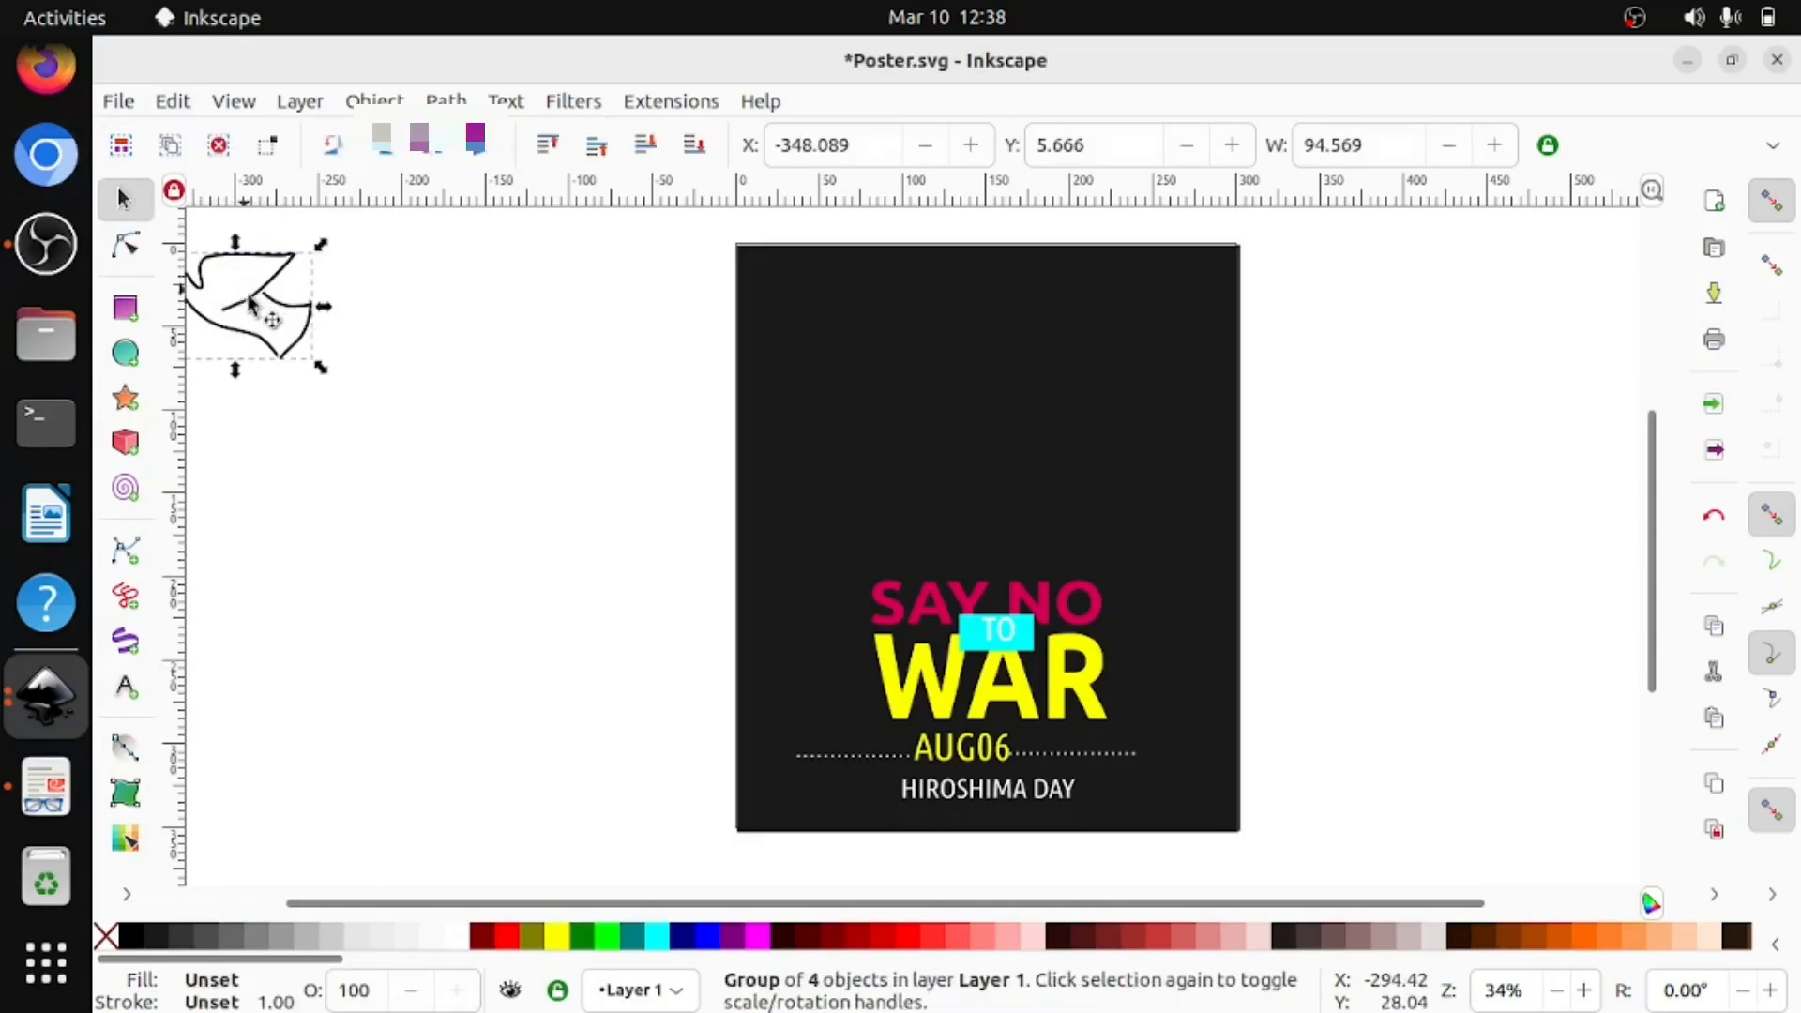
click(362, 354)
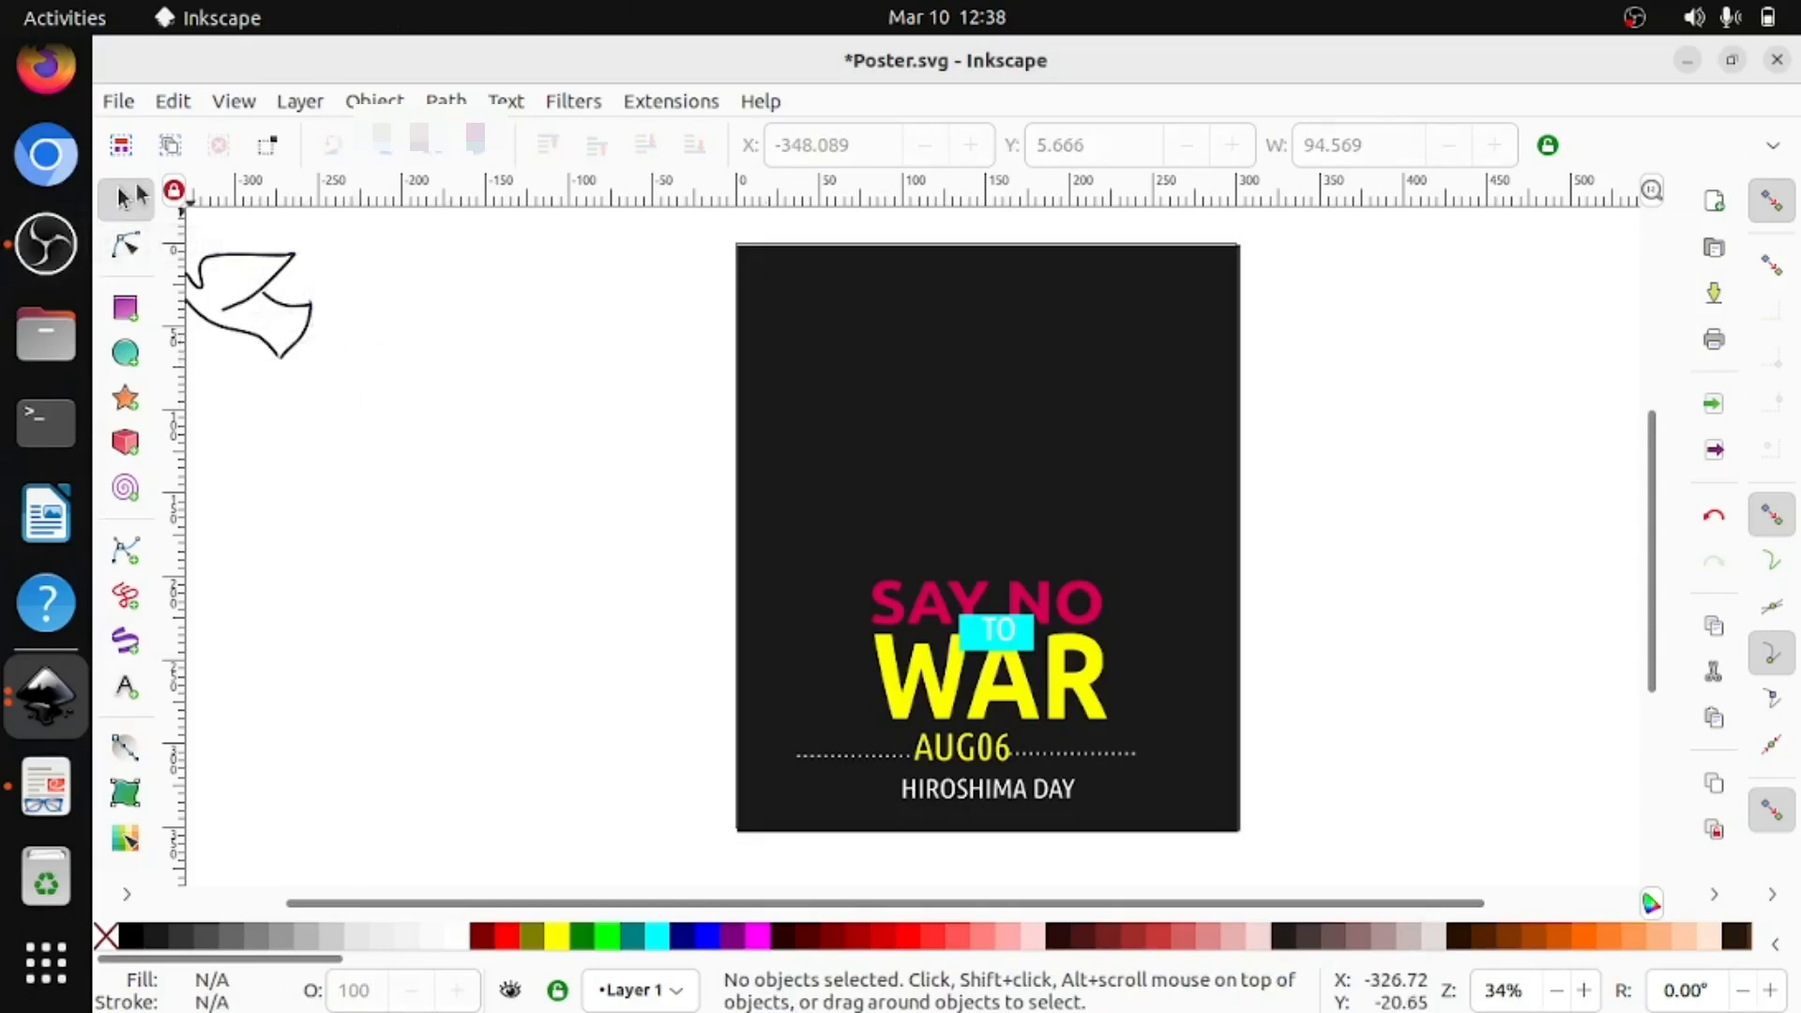
click(282, 310)
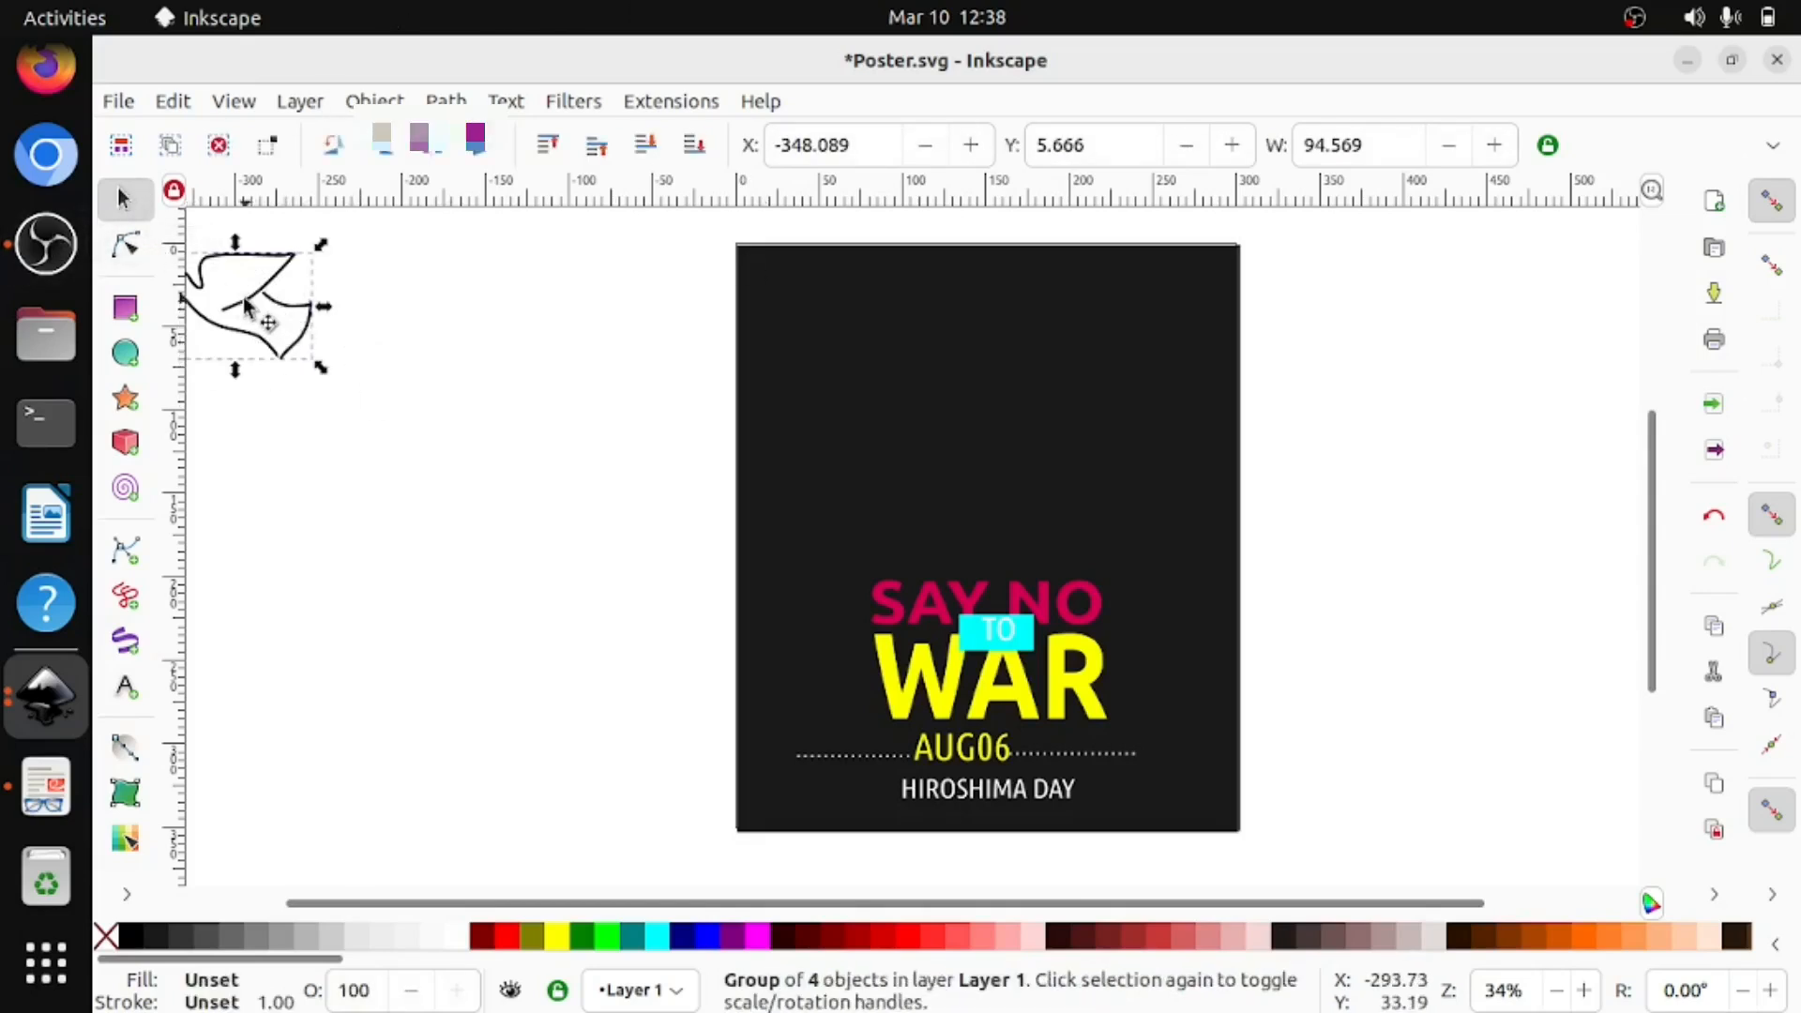
drag(276, 318, 316, 374)
drag(954, 511, 1504, 398)
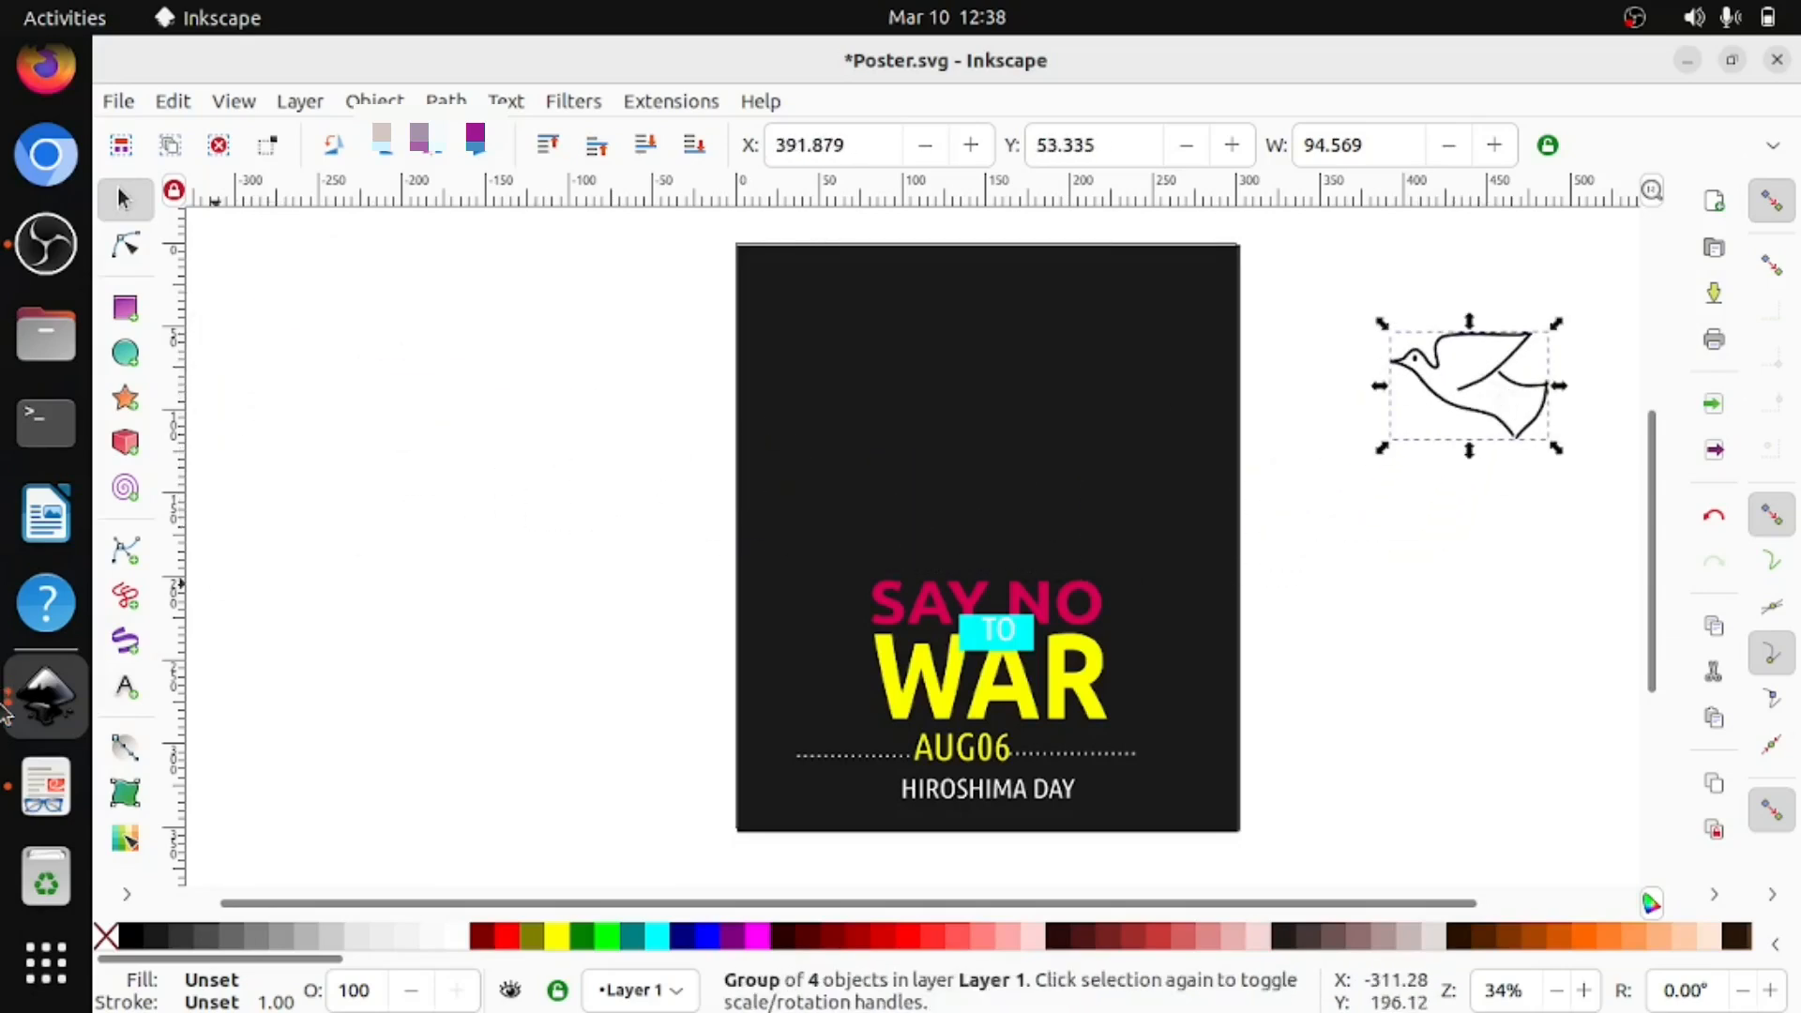
Look through the 47_ICT Eng.pdf textbook from the Bezier Curve Tool section to Fig 1.12, the olive leaves, and return to Poster.svg in Inkscape.
click(45, 786)
scroll(1134, 511, down, 15)
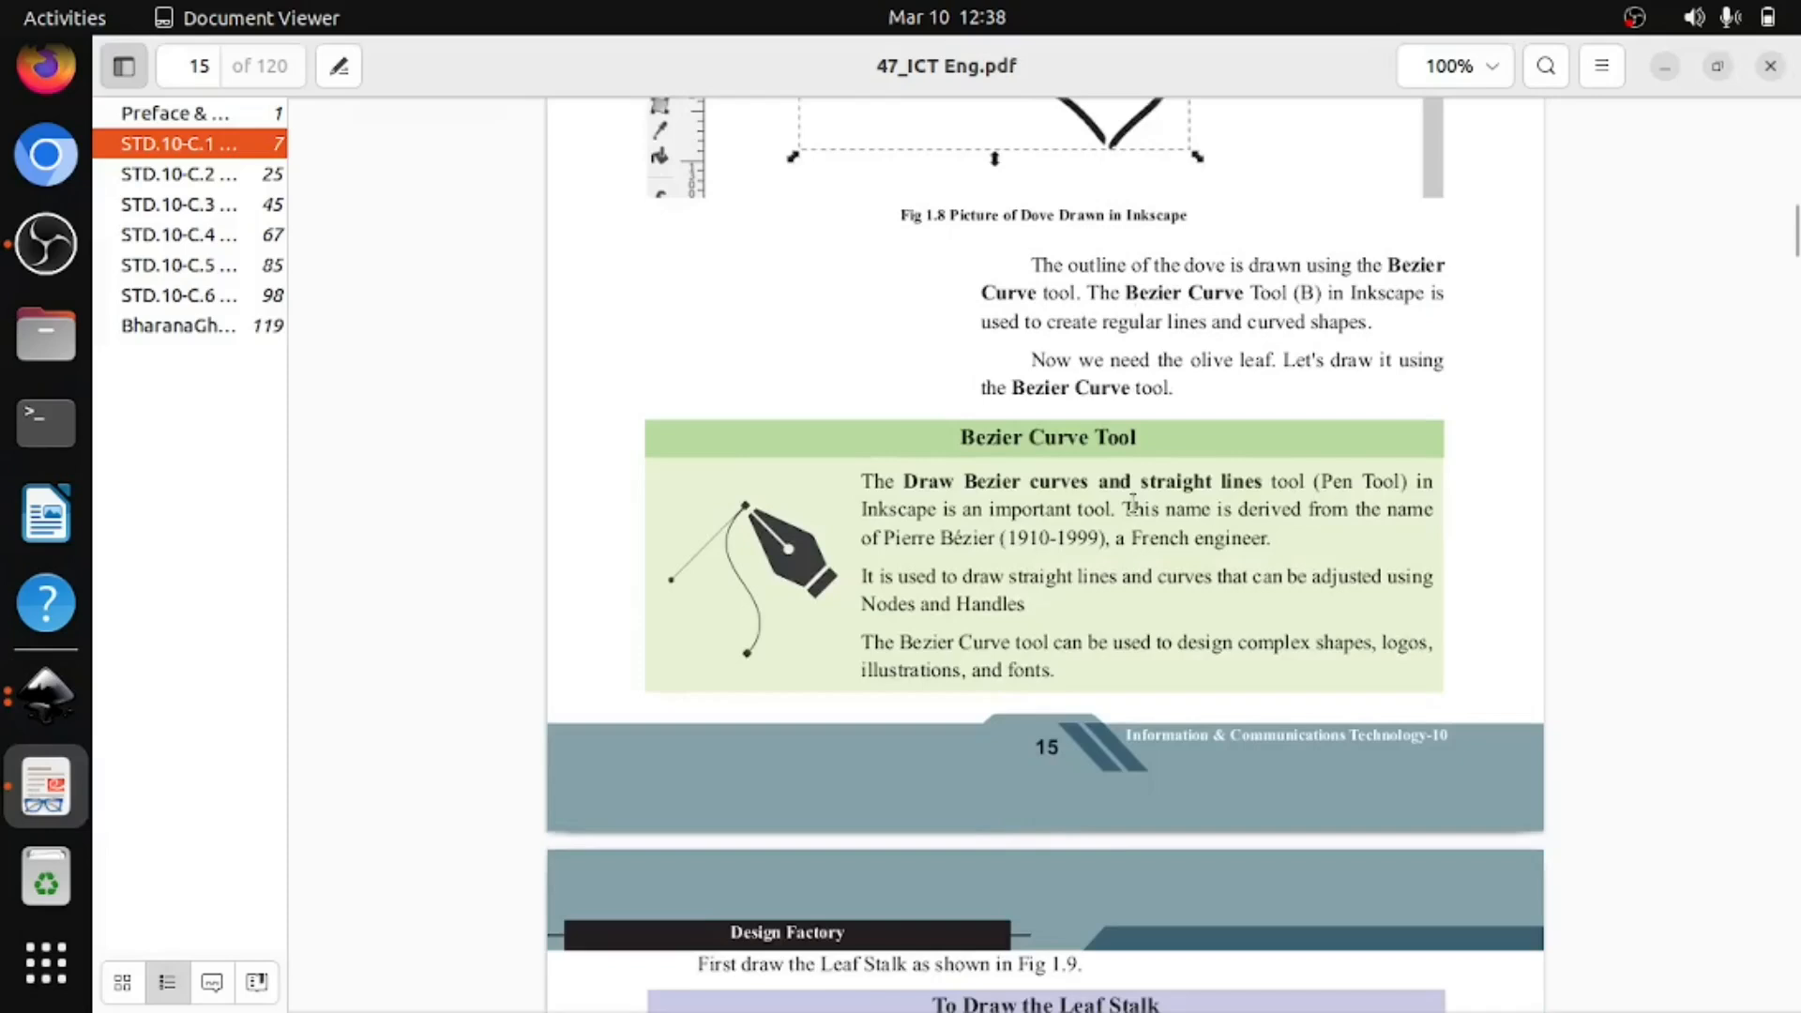
scroll(1133, 506, down, 20)
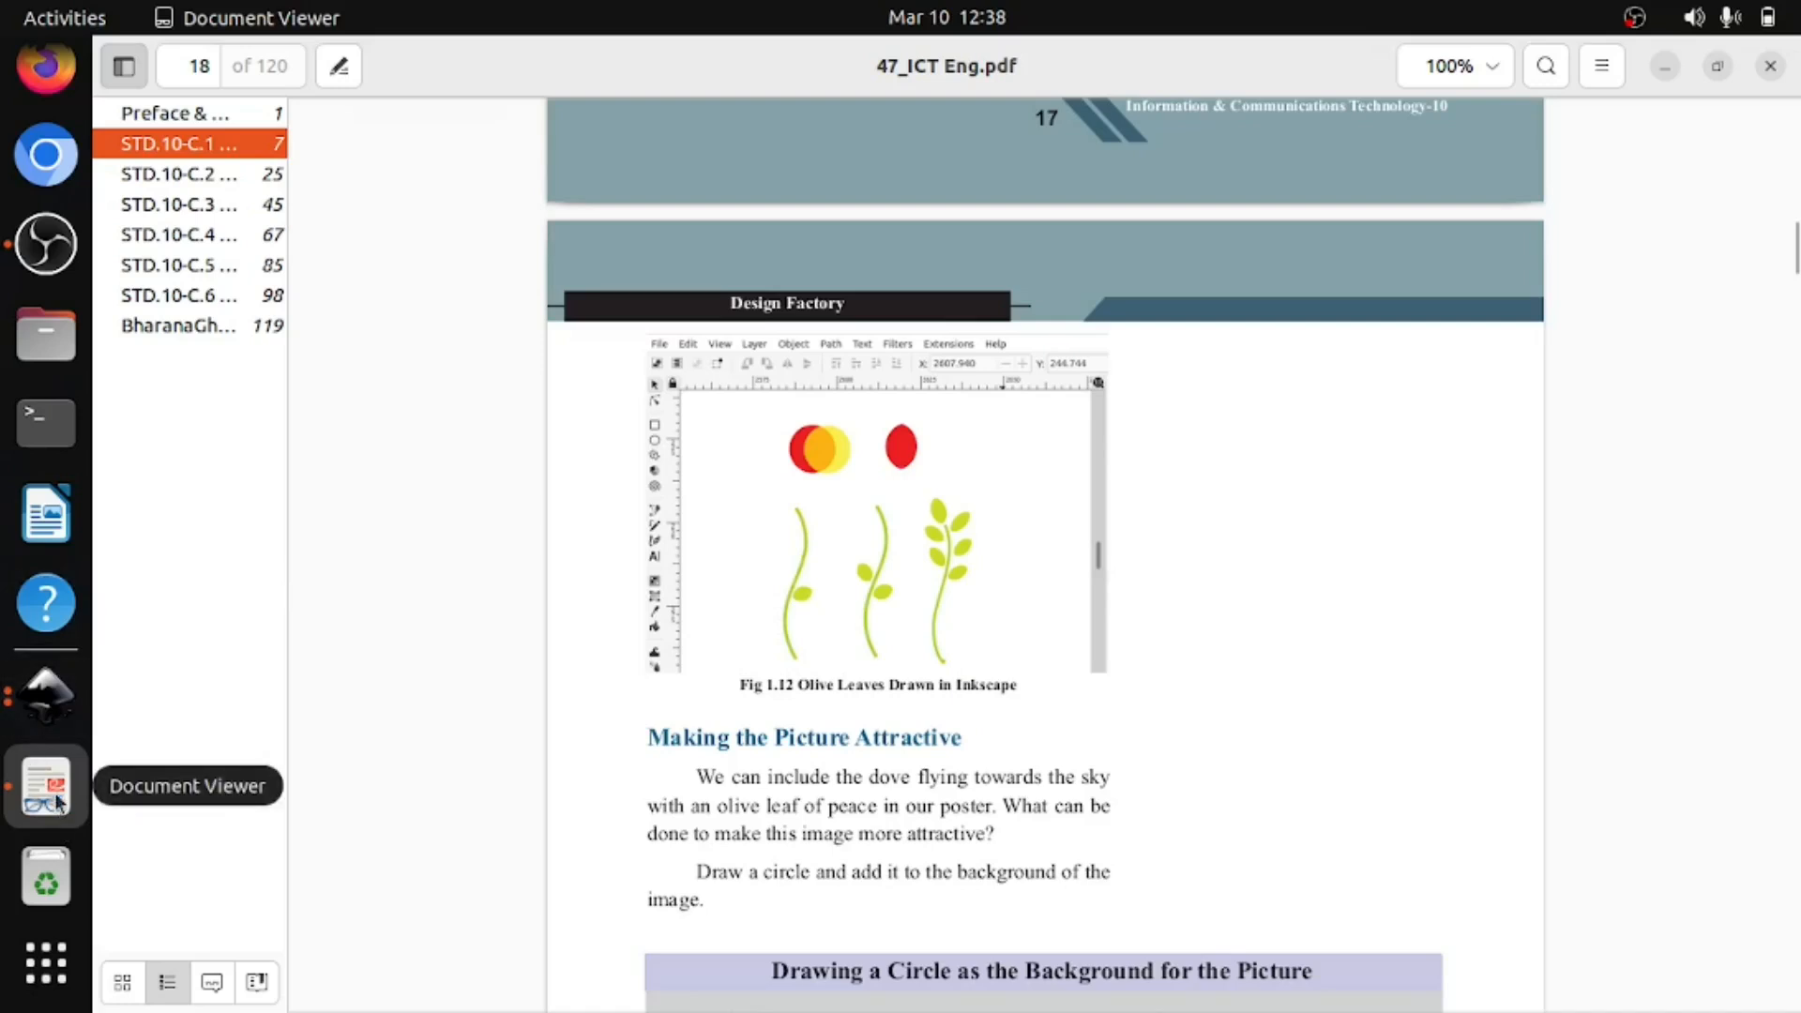
click(45, 697)
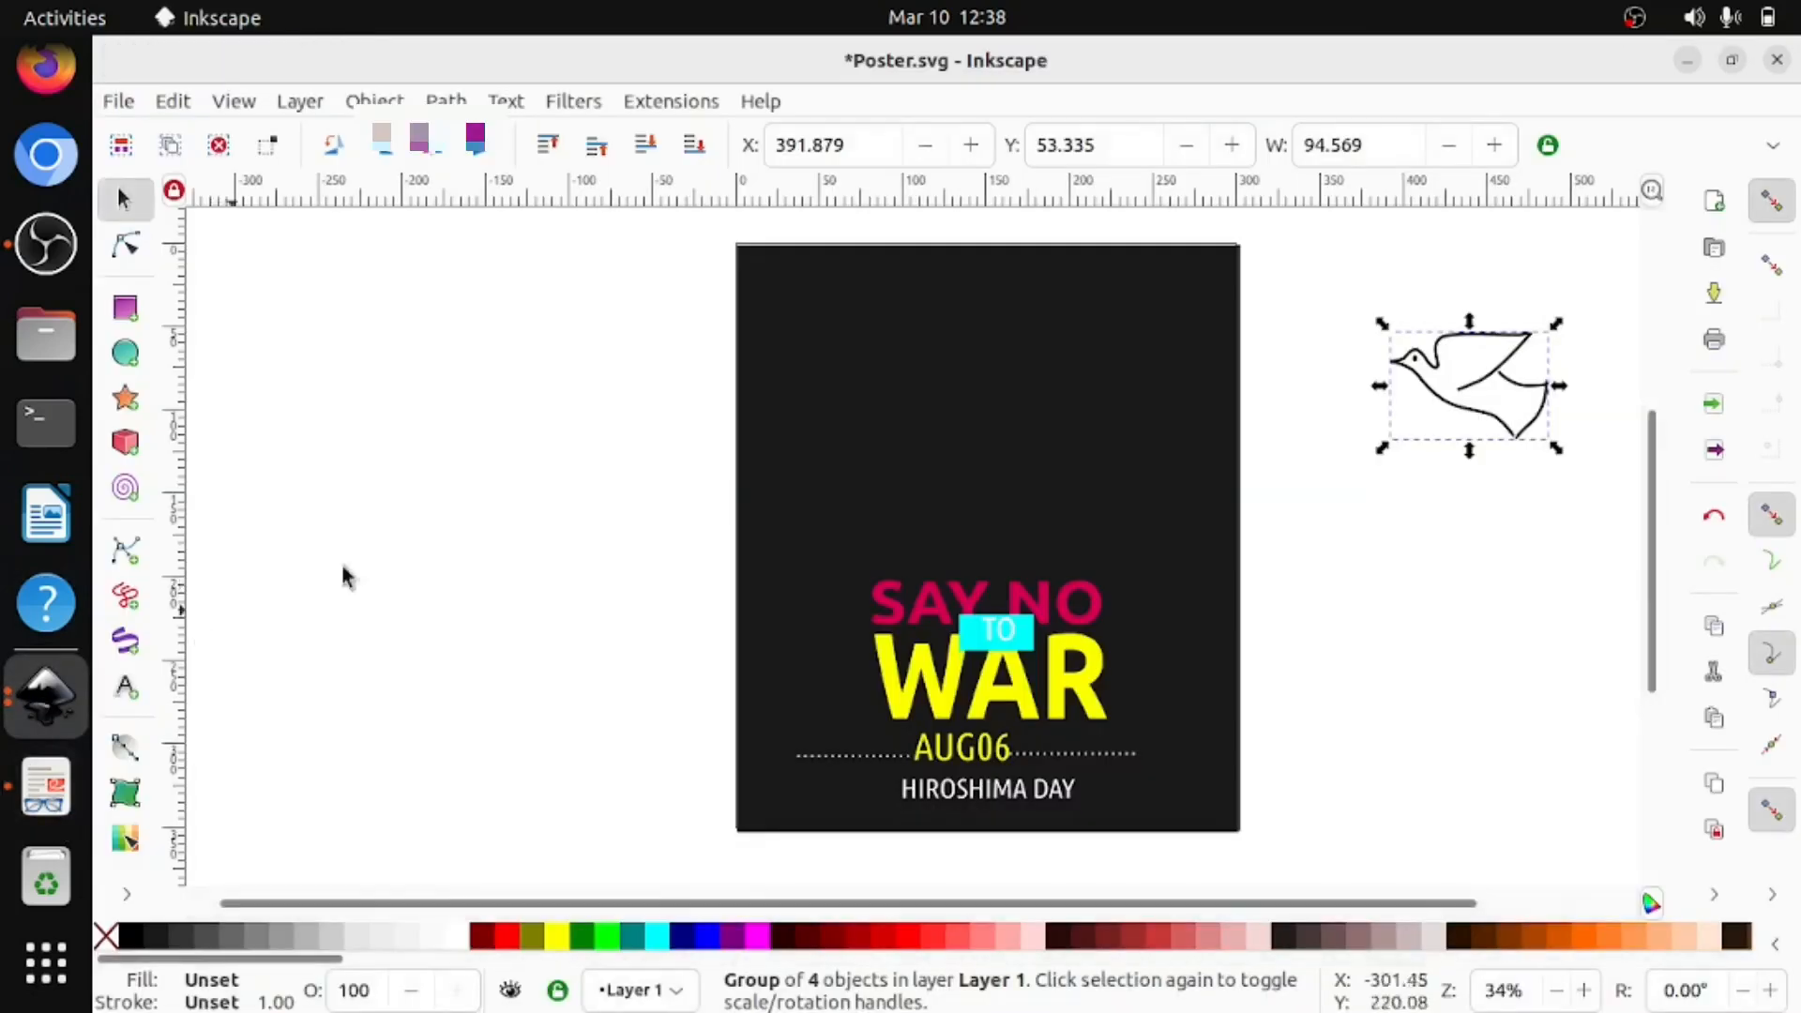
Draw a straight, nearly vertical stalk line with the Bezier tool on the blank canvas left of the poster, starting at about Y 51.
click(137, 564)
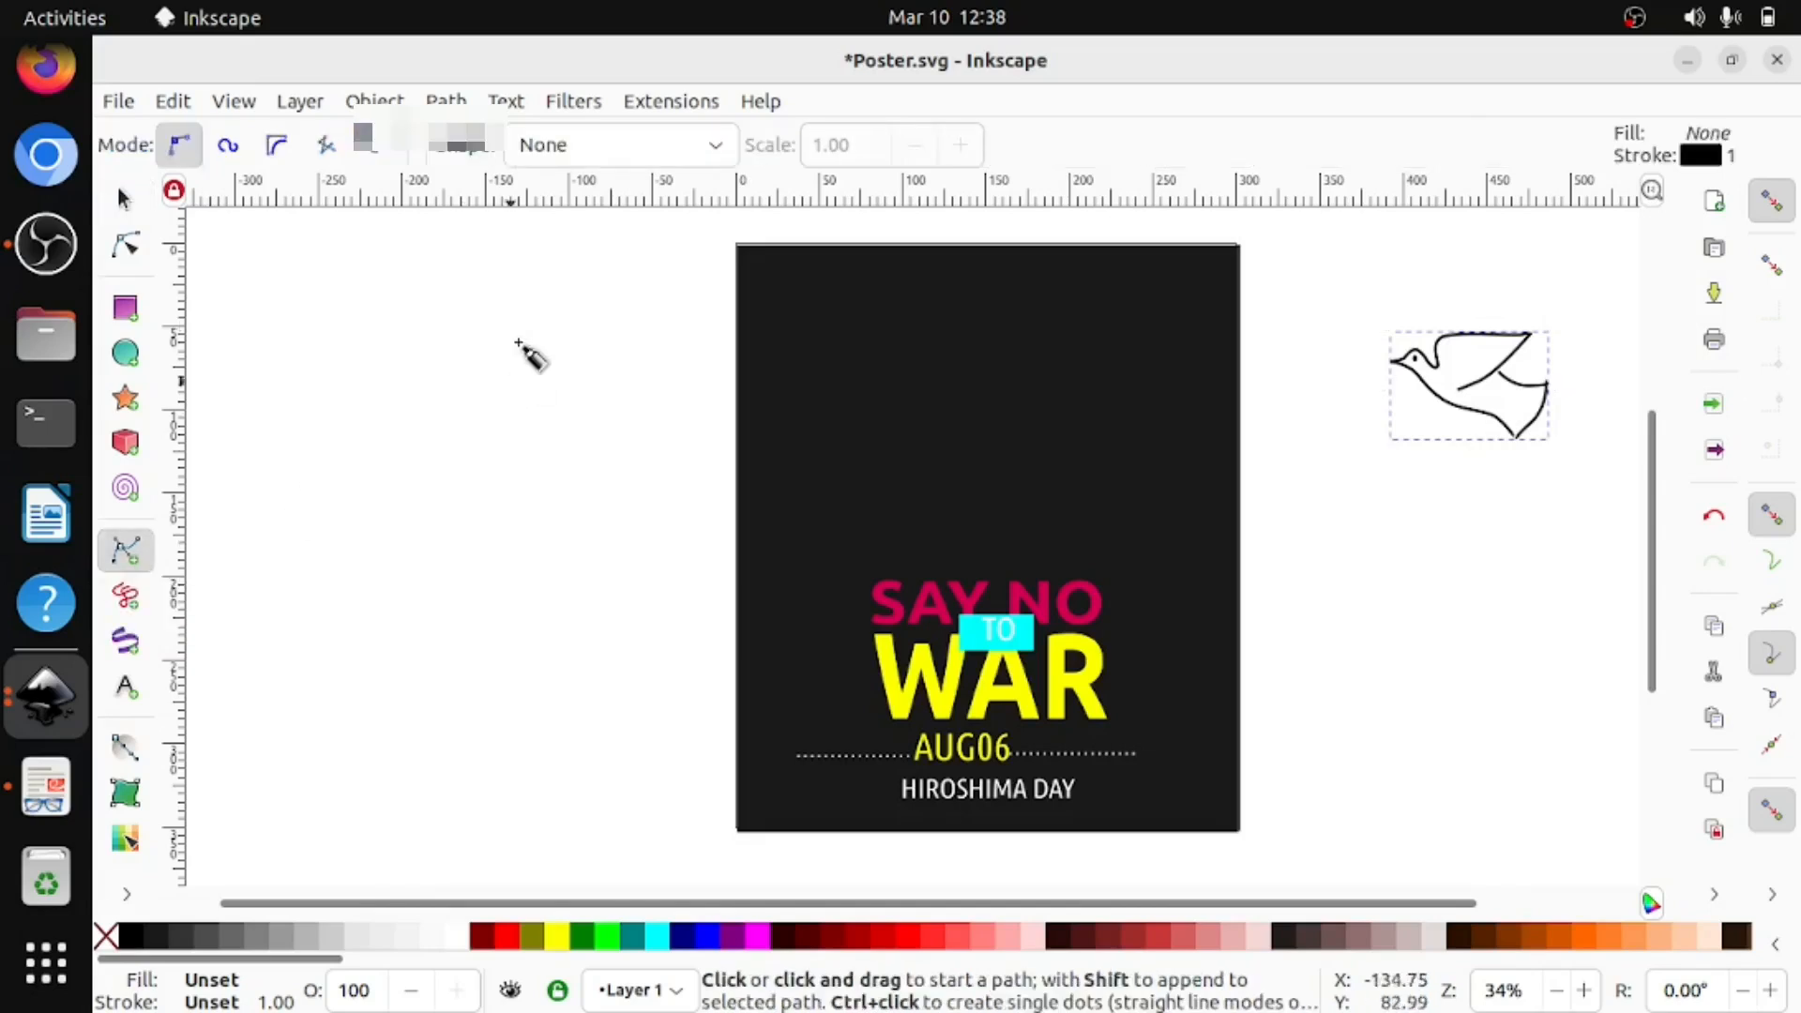
click(466, 328)
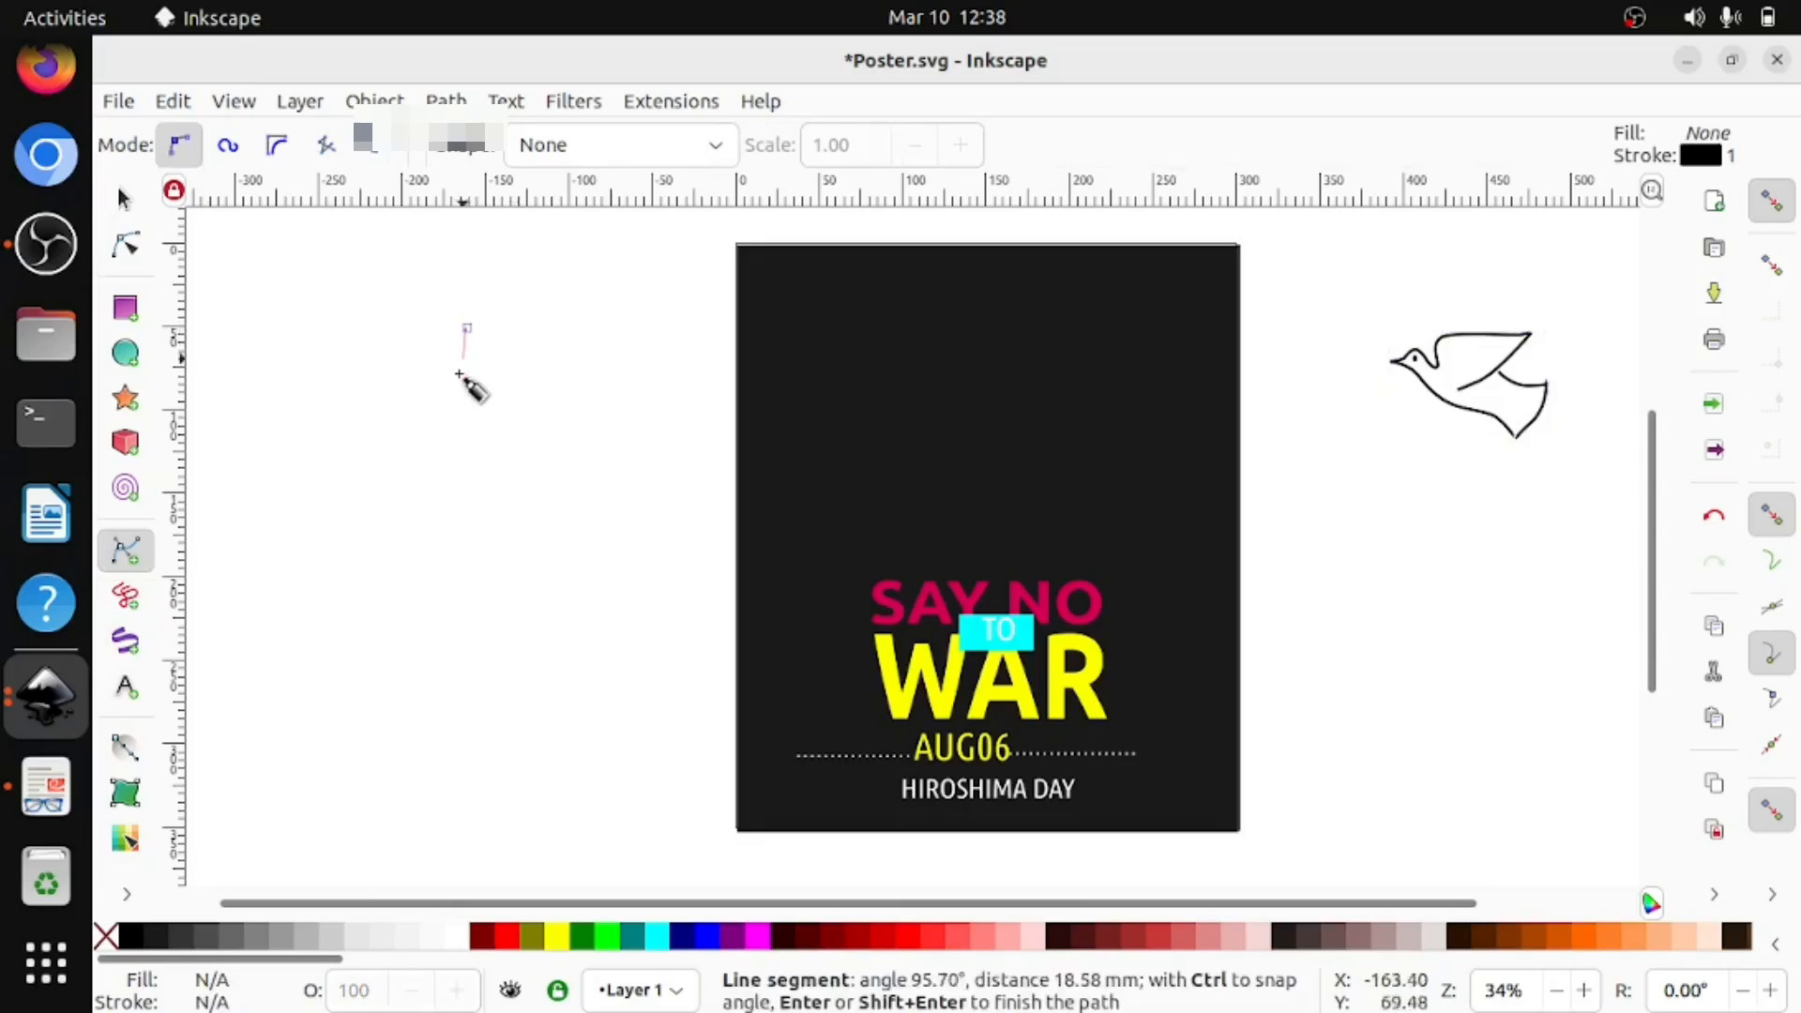
double_click(460, 647)
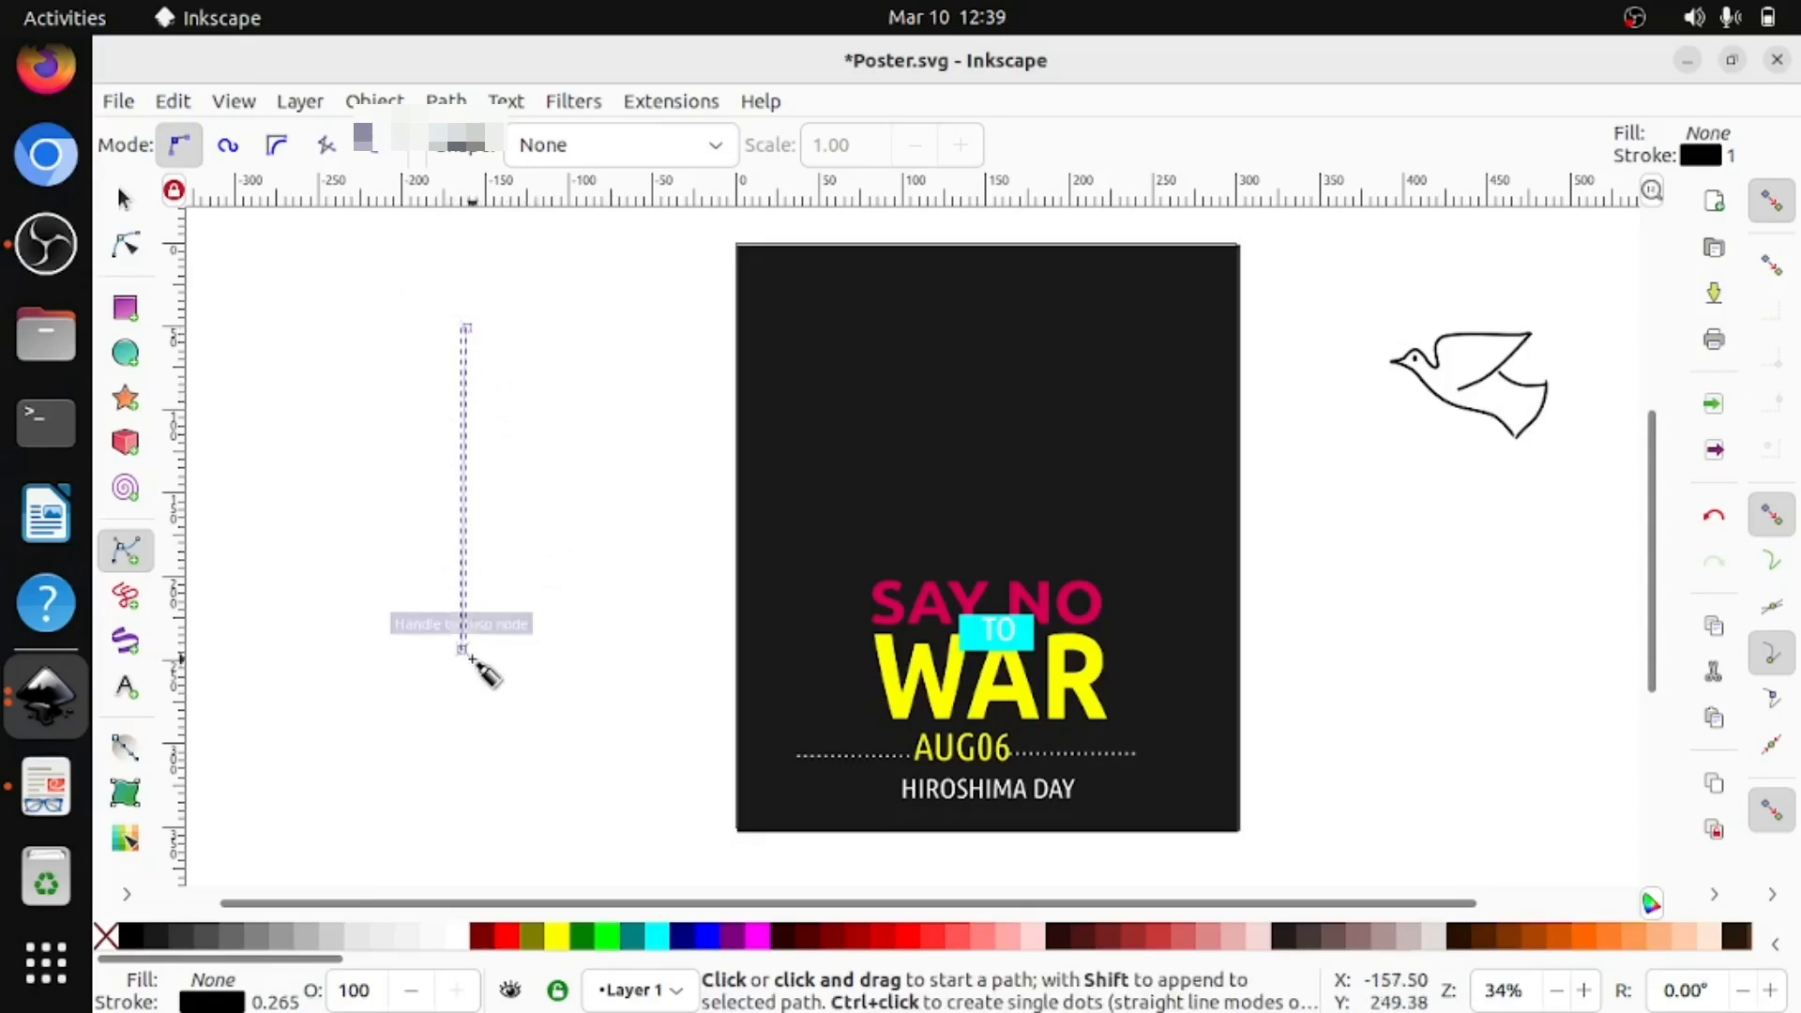
Check the stalks in the textbook's Fig 1.12 and set the drawn line's fill and stroke to Lime (#00FF00).
click(70, 798)
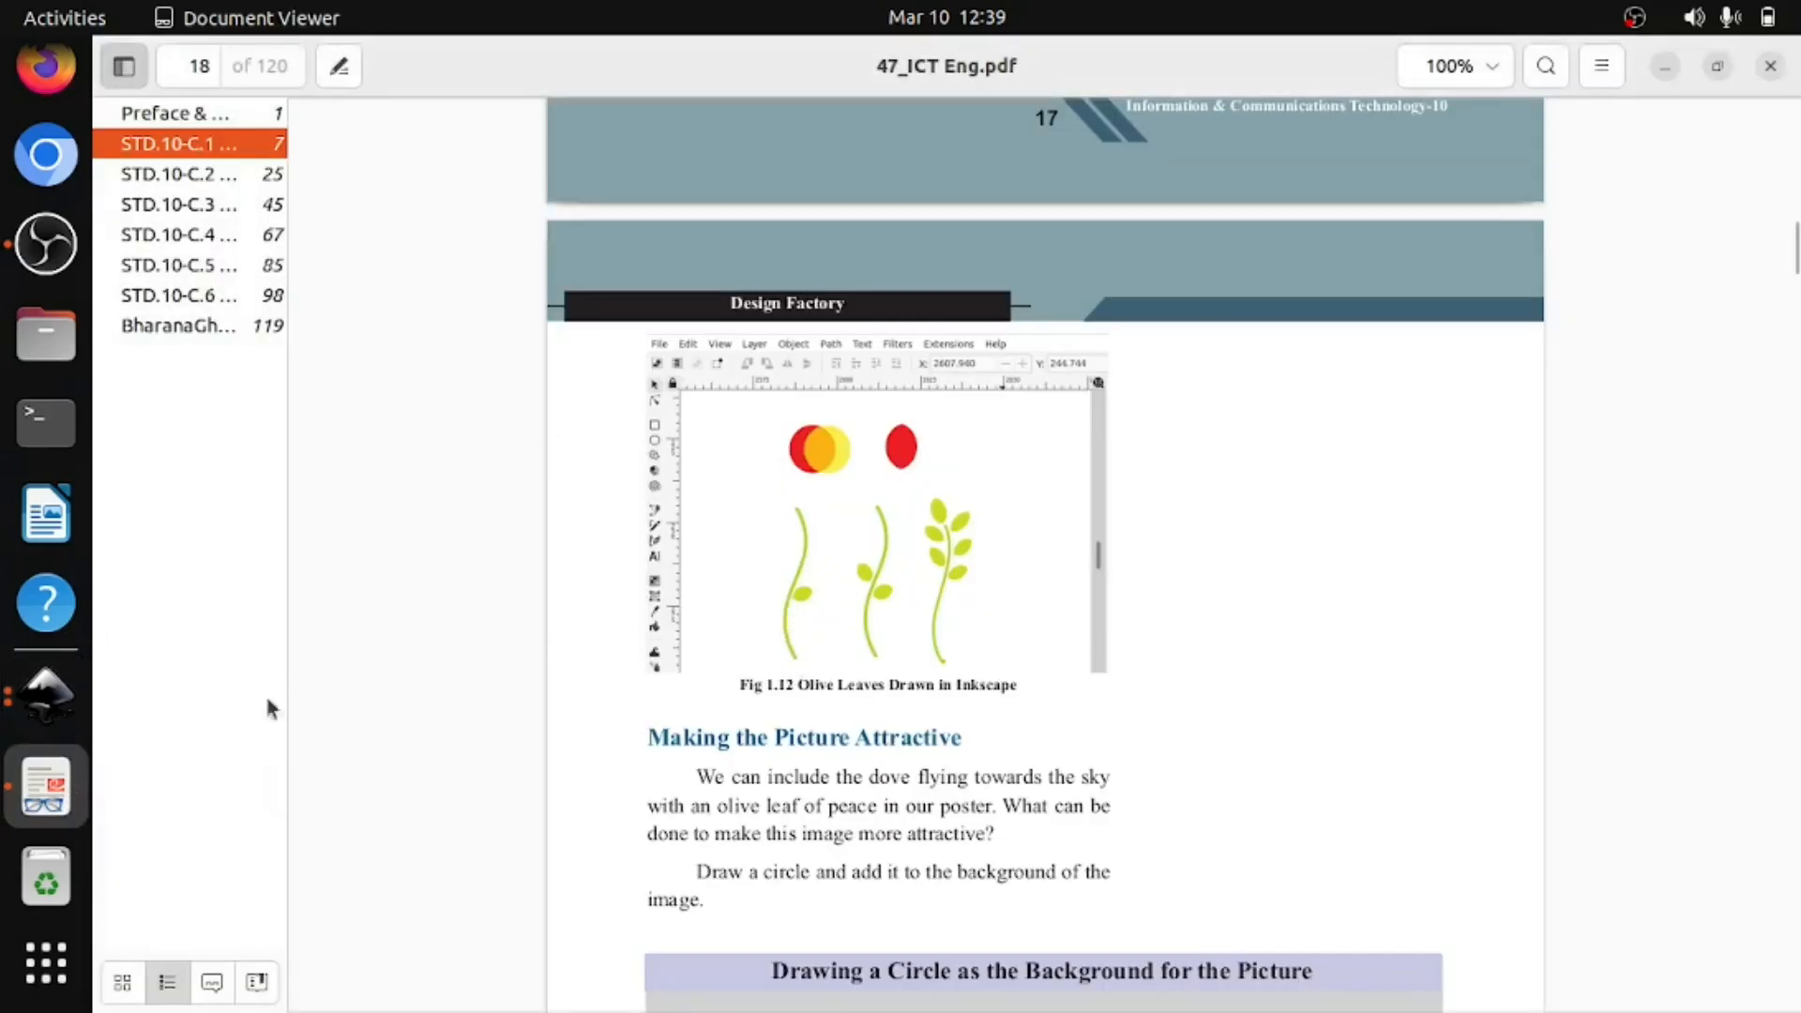
click(49, 690)
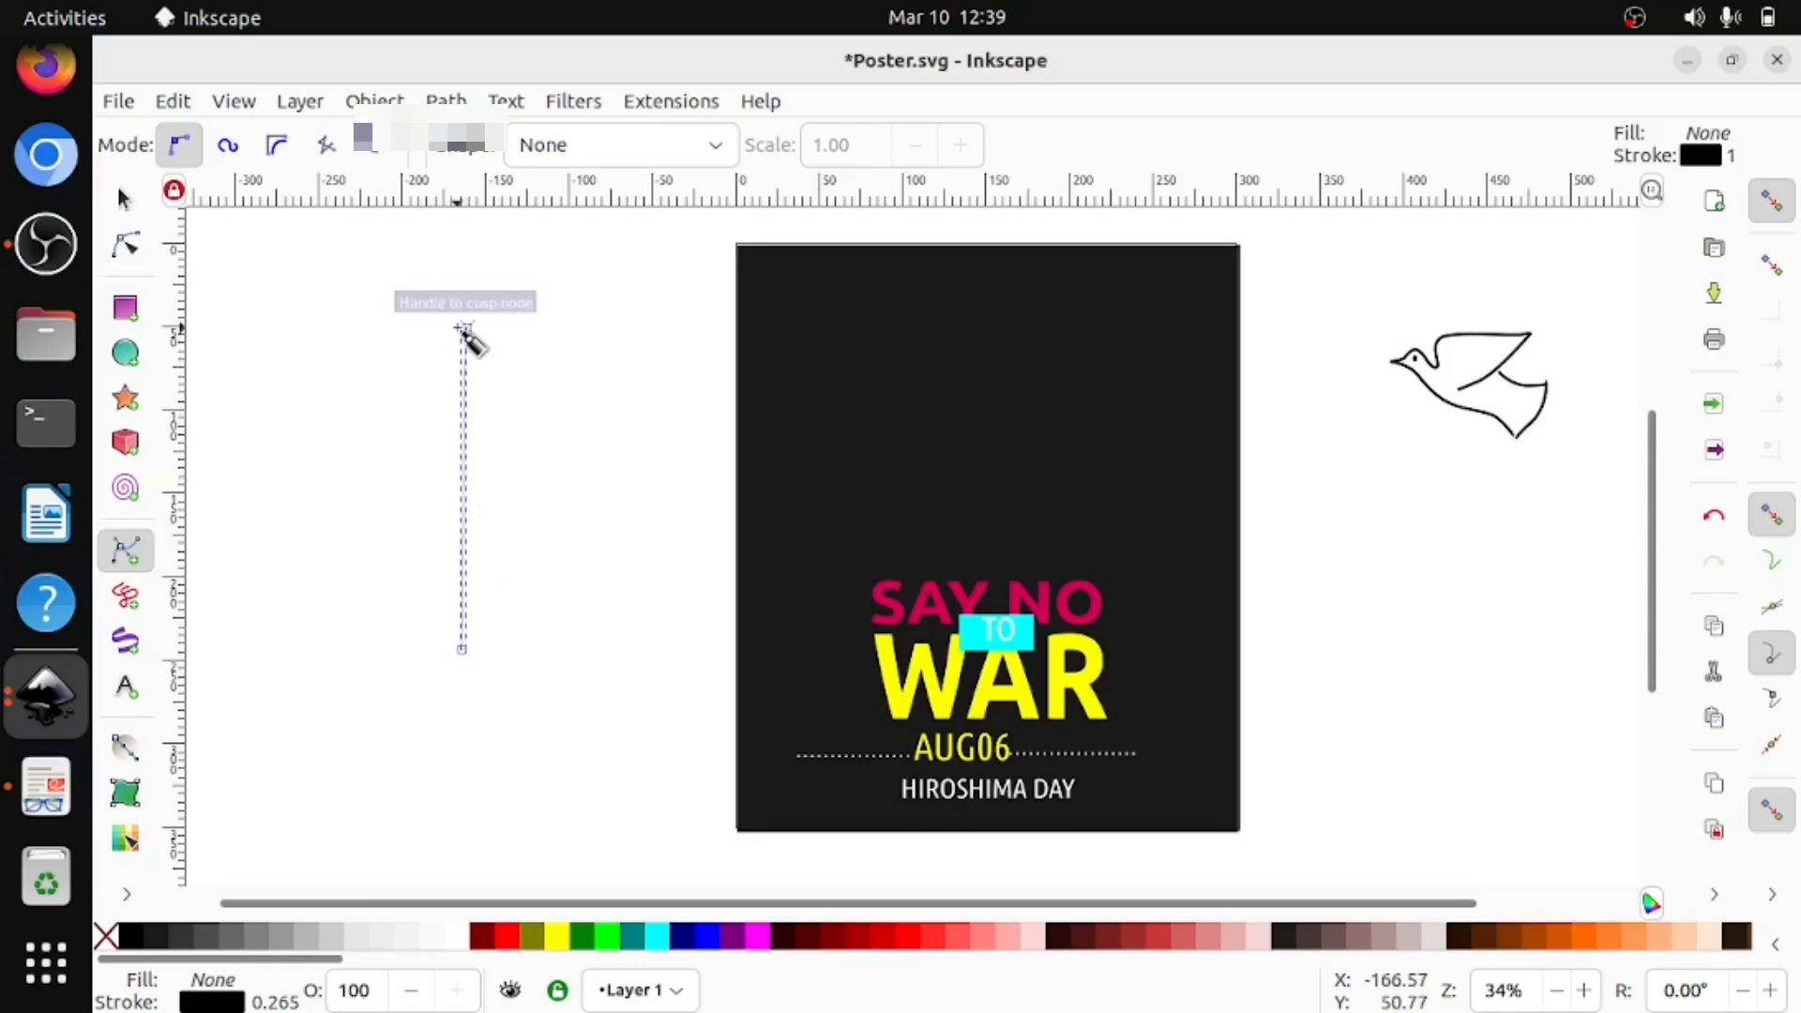
click(617, 945)
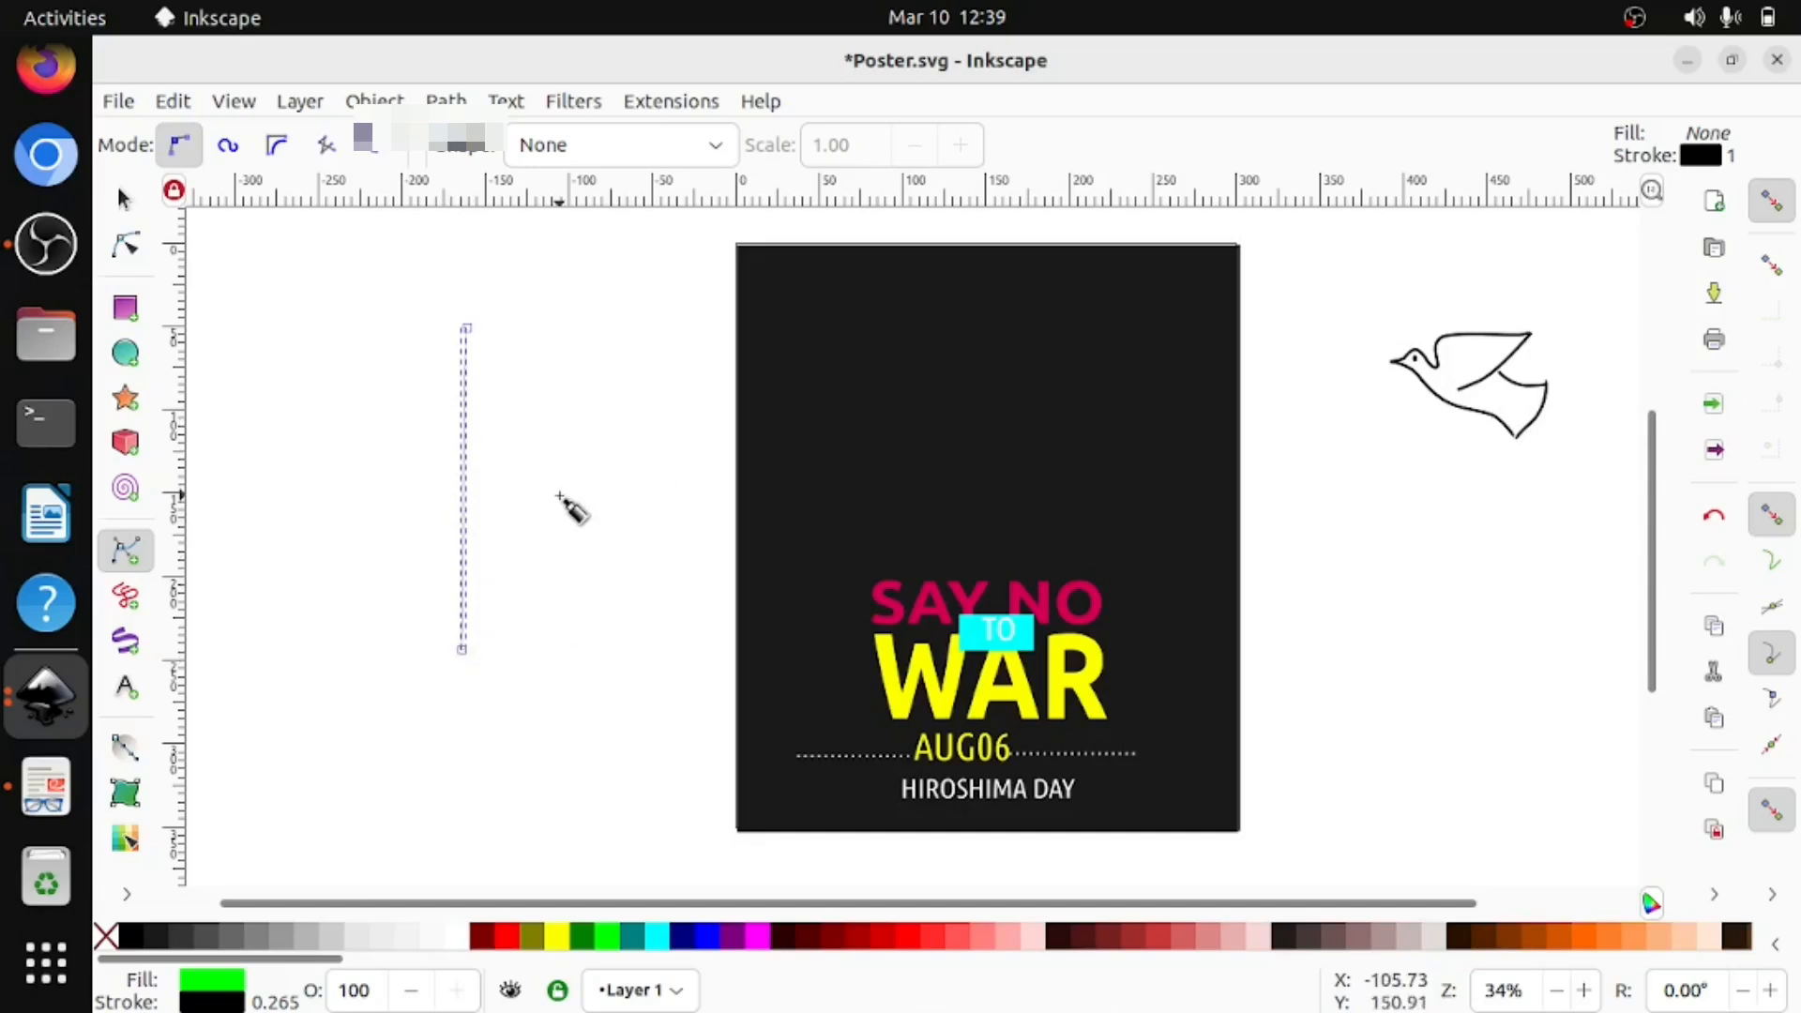
shift+click(608, 953)
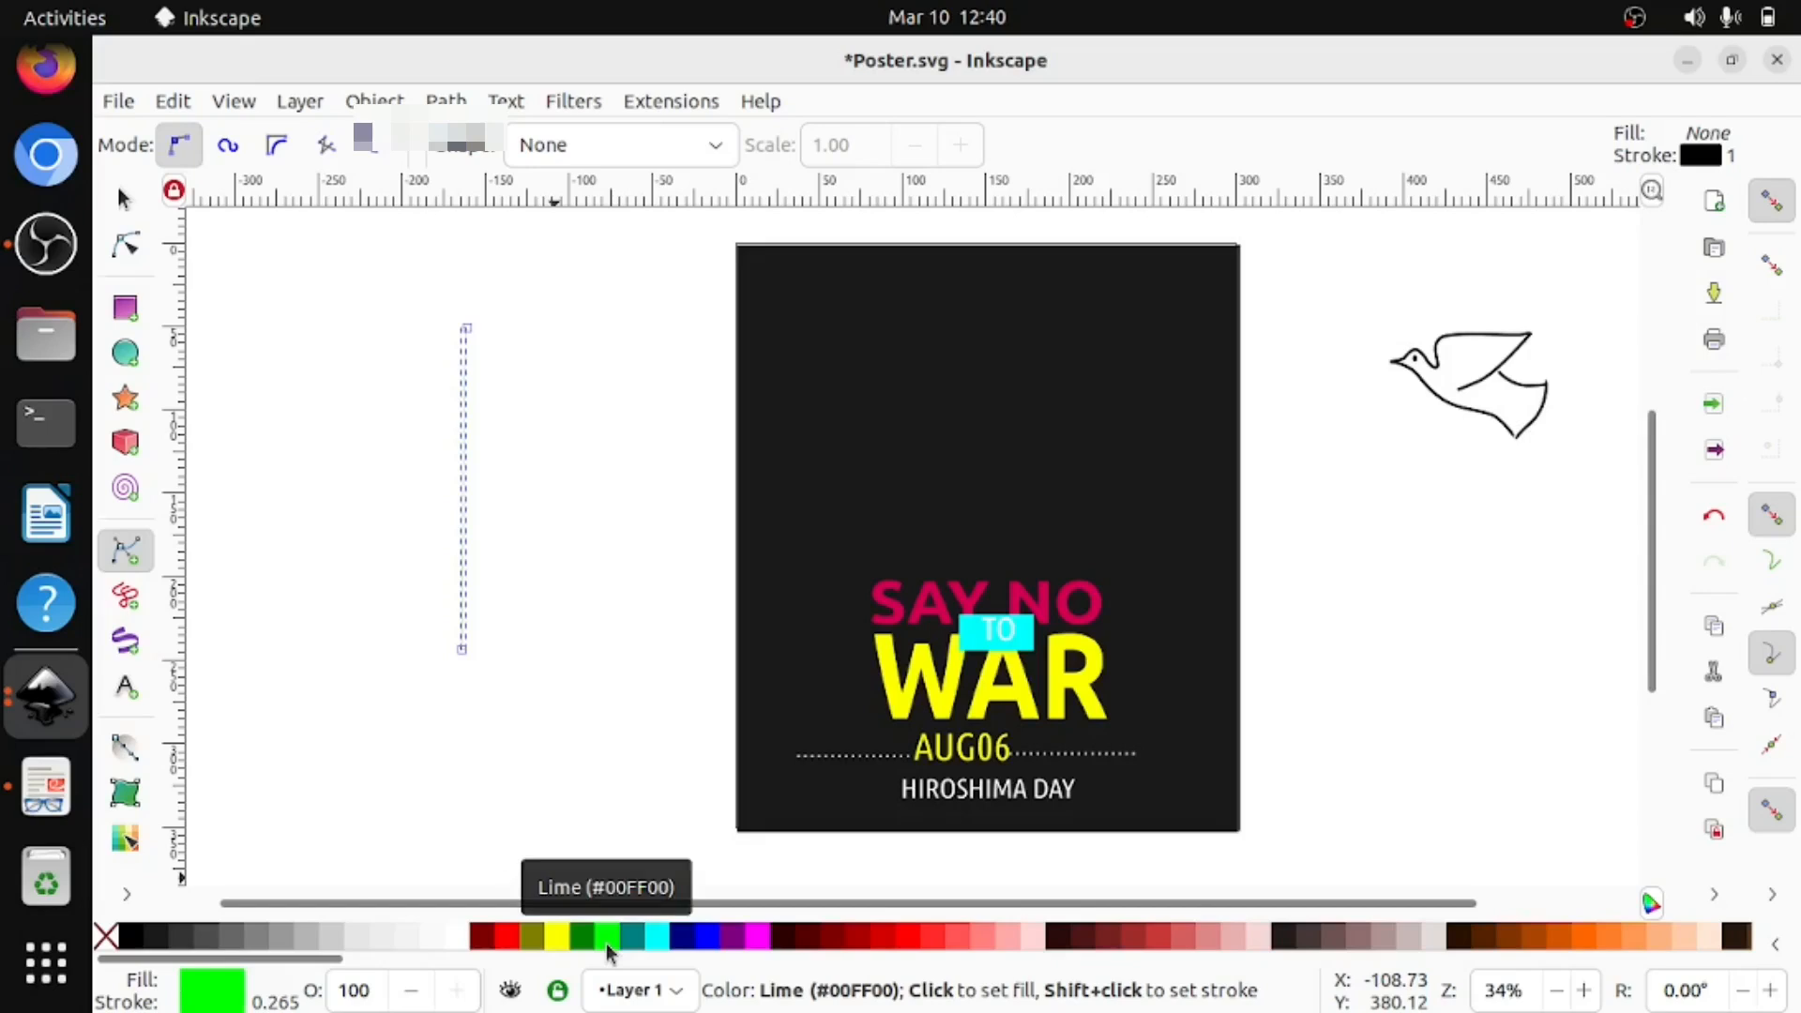
click(484, 470)
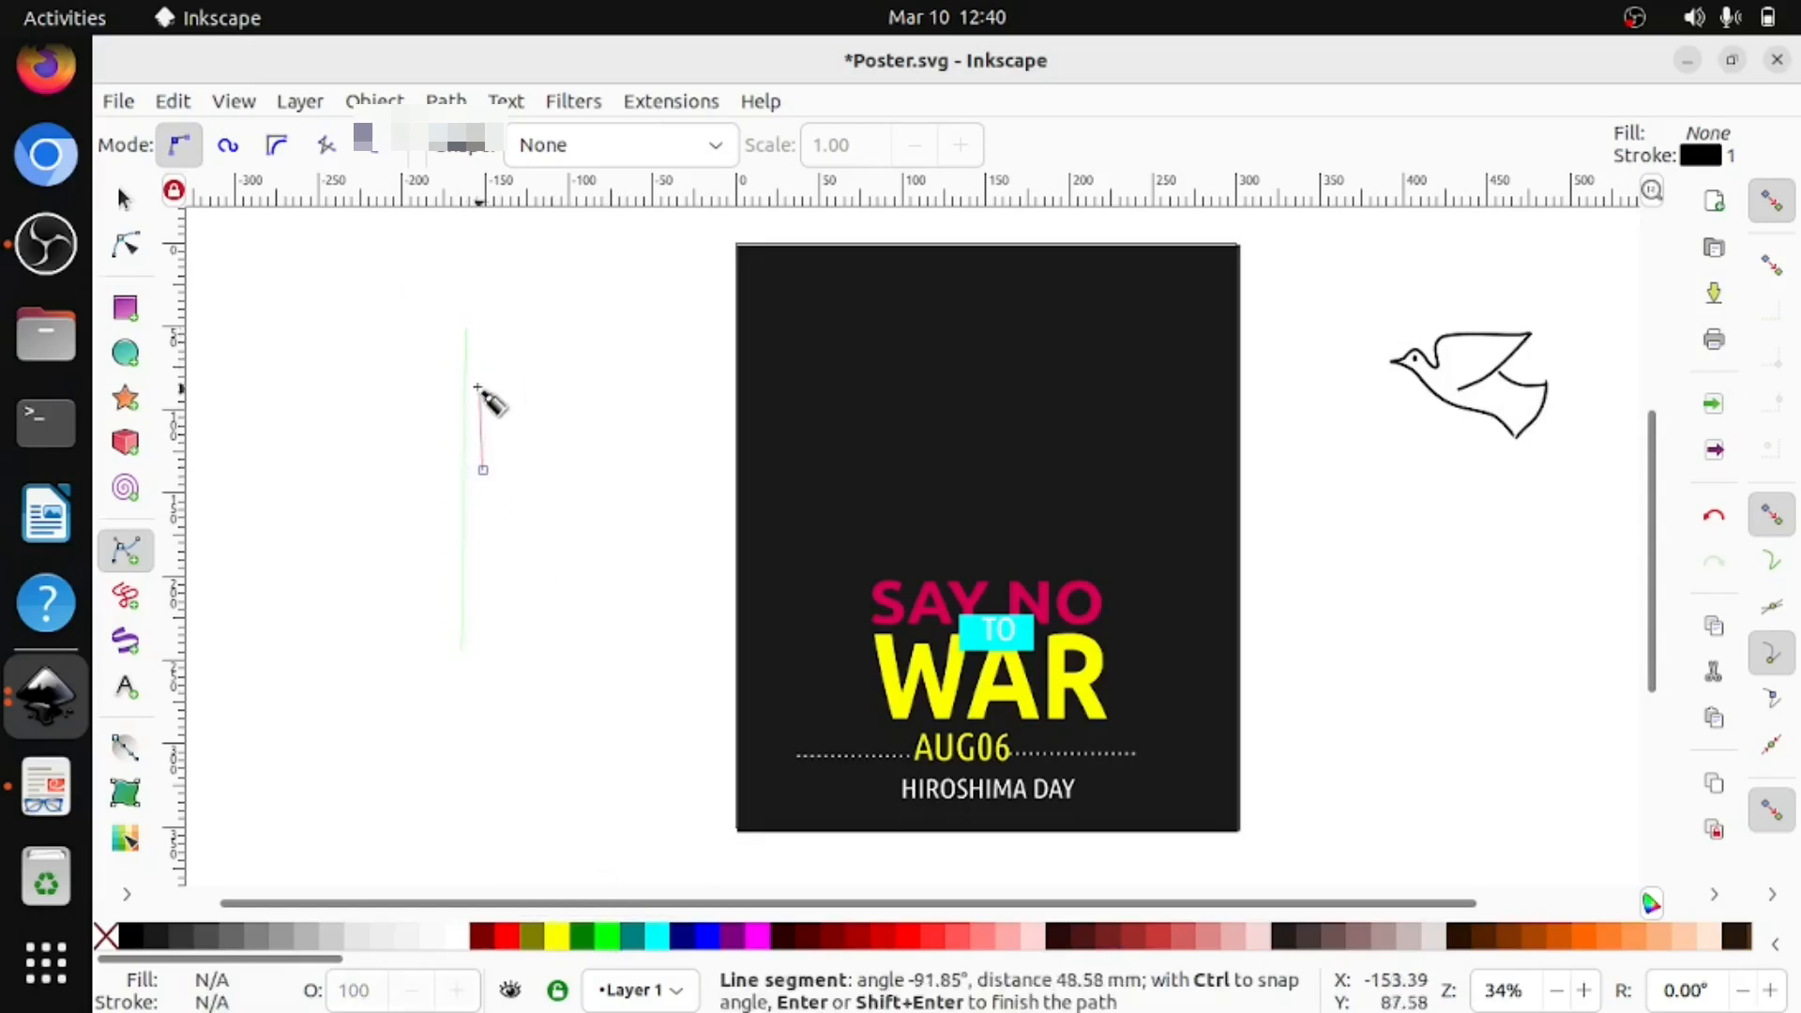
click(485, 470)
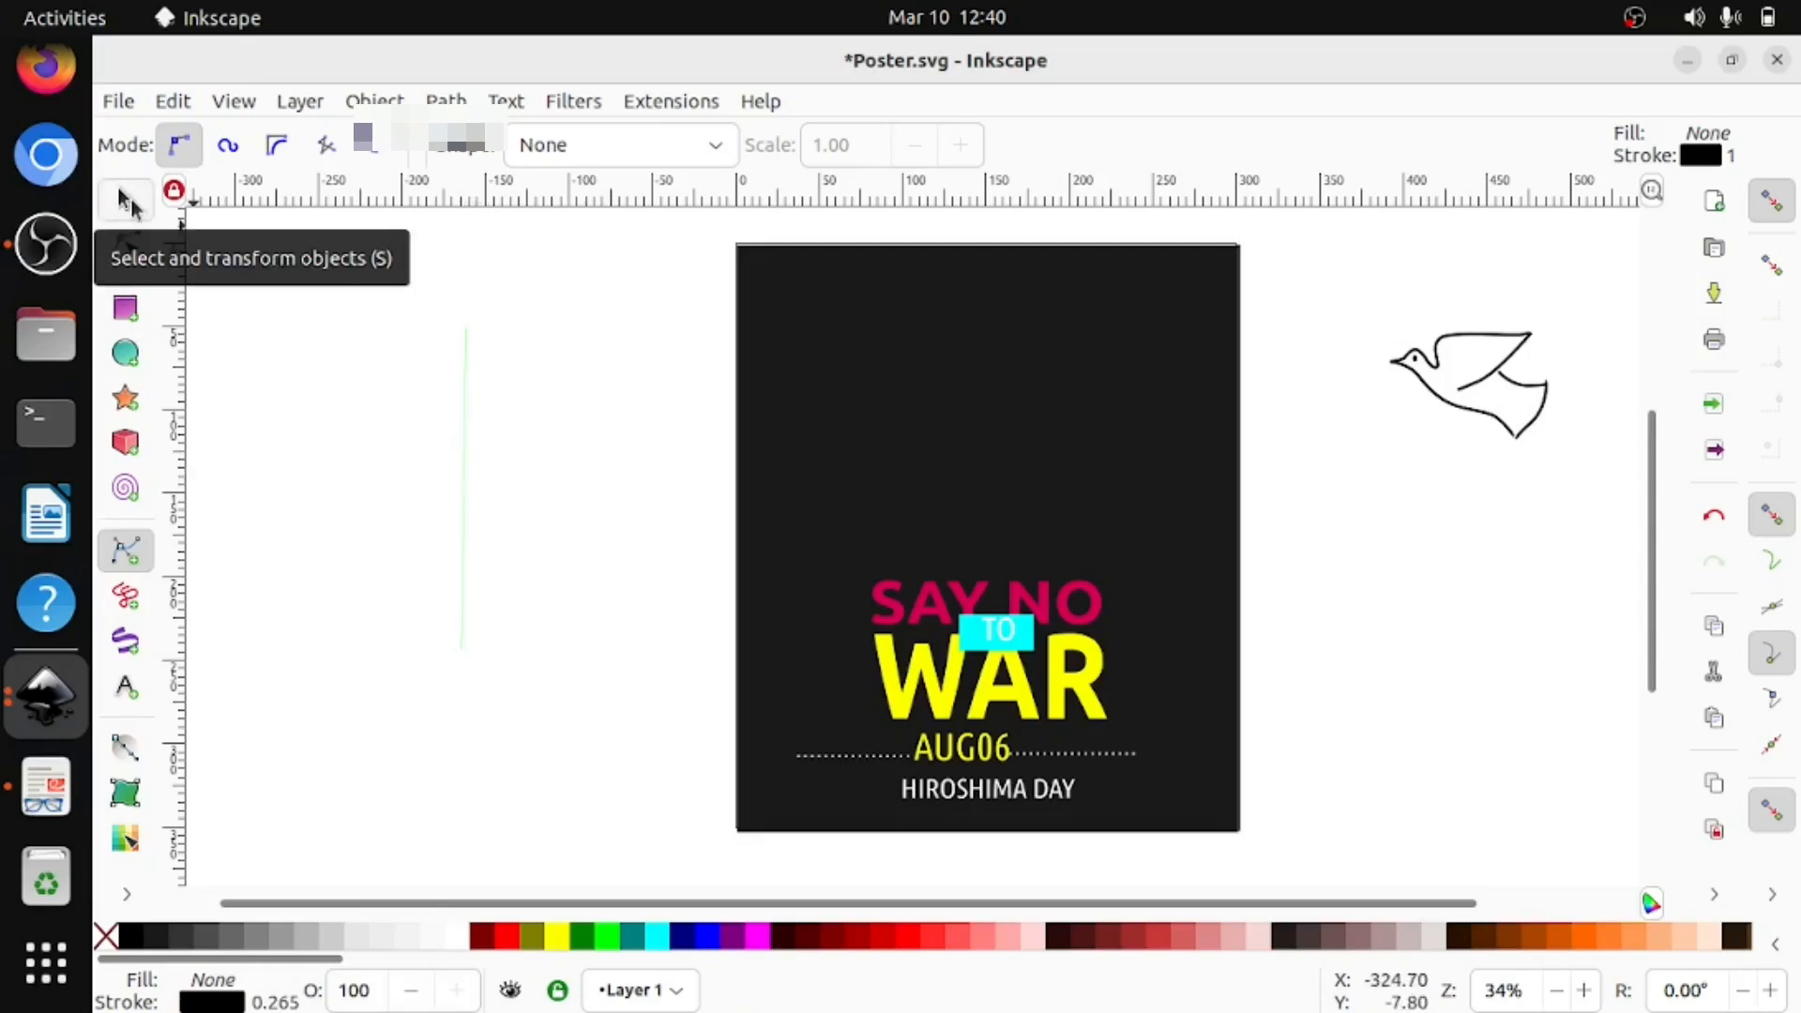
click(128, 202)
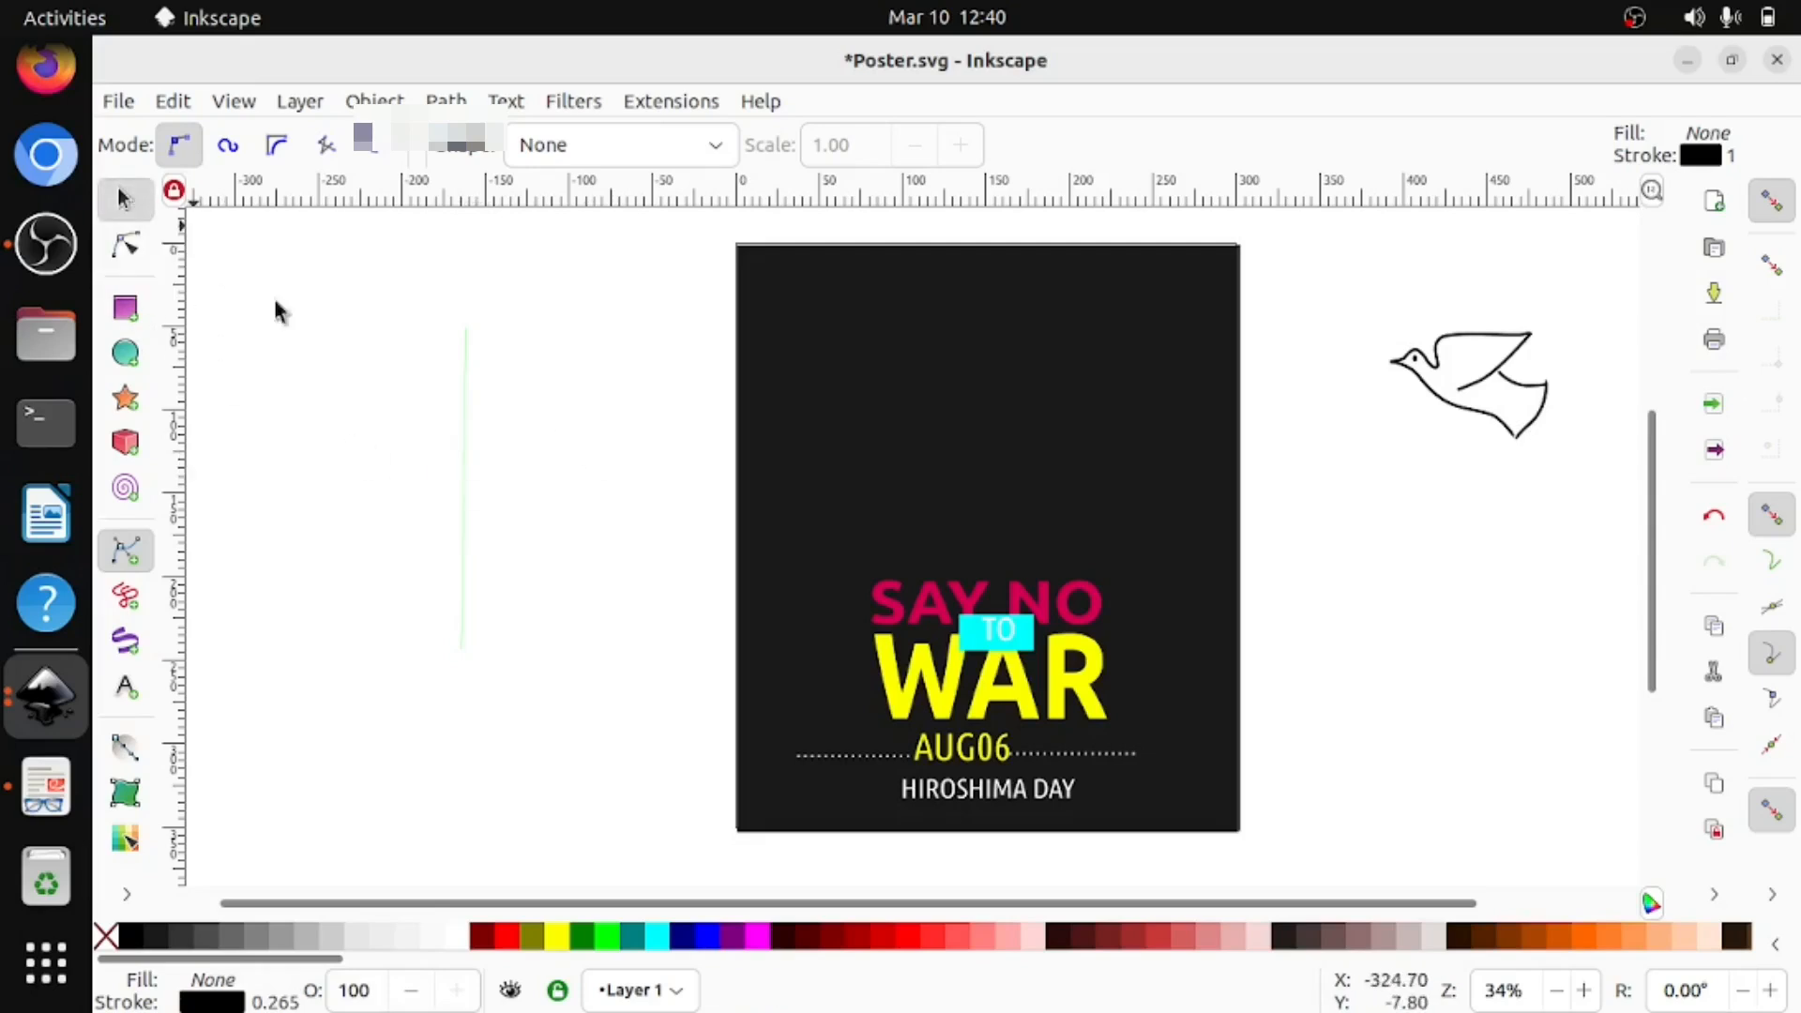
click(608, 390)
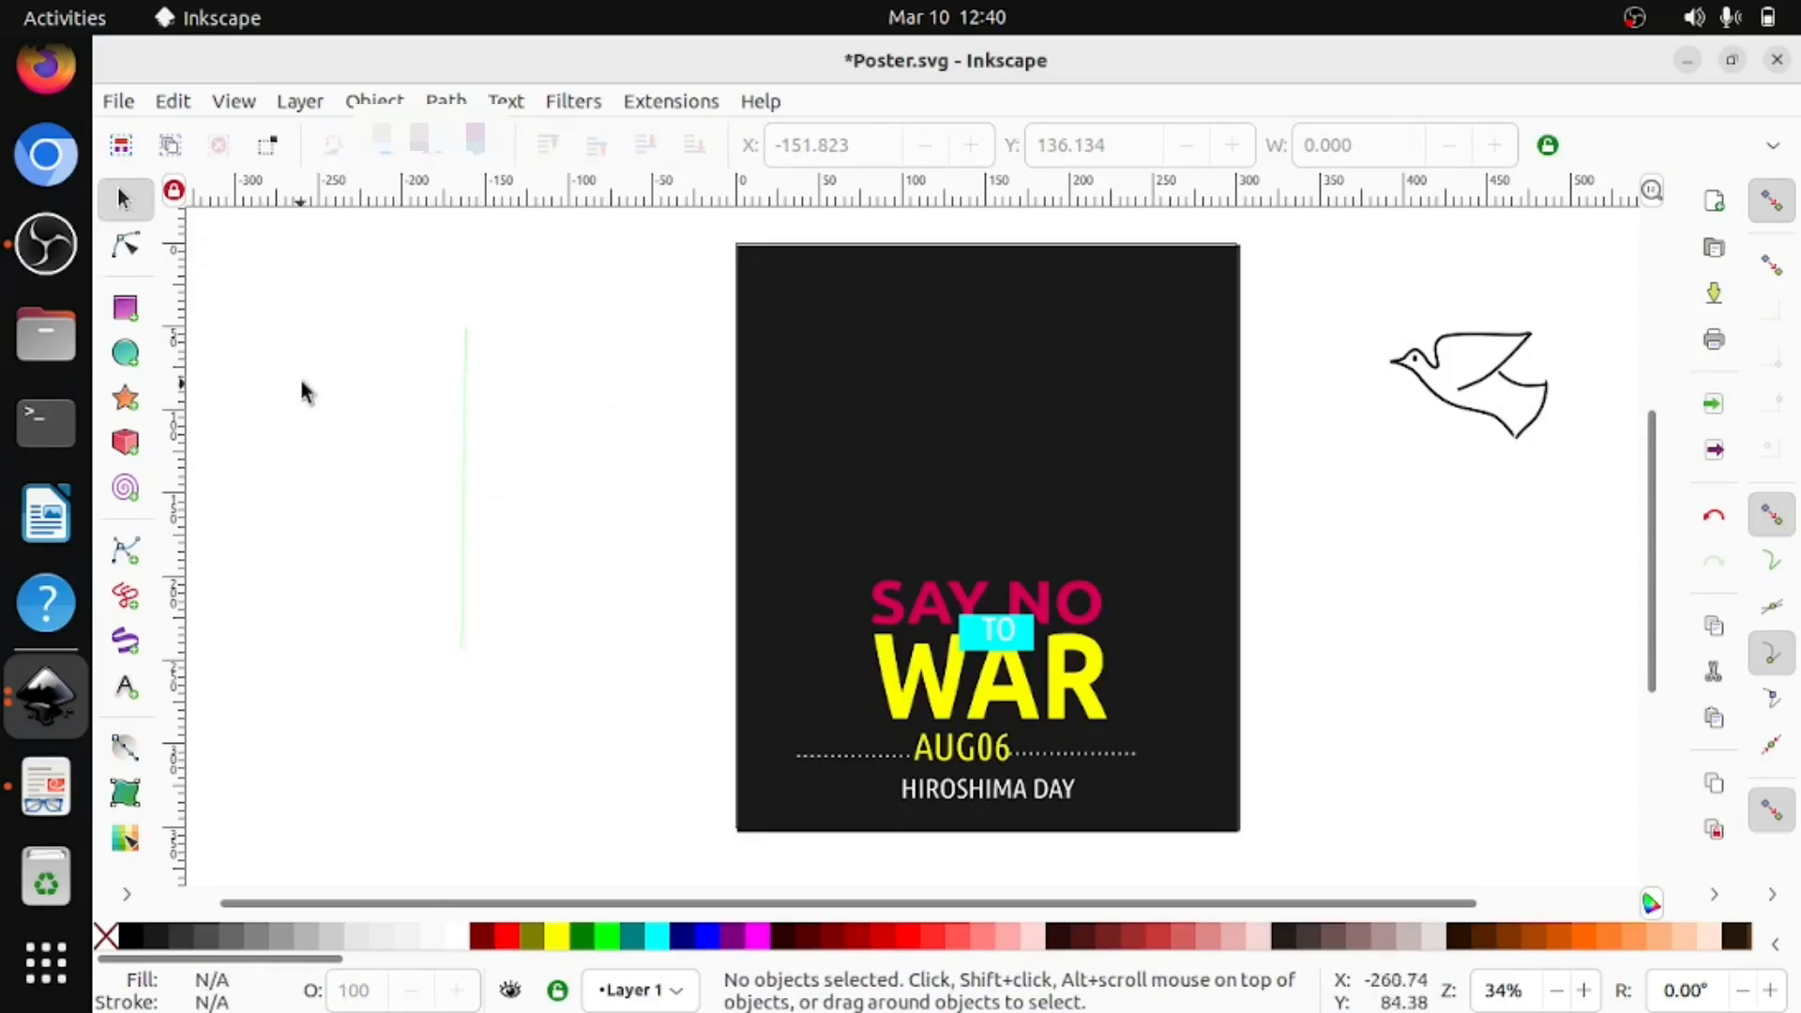
Set the green stalk line's stroke width to 1.365 mm.
click(465, 410)
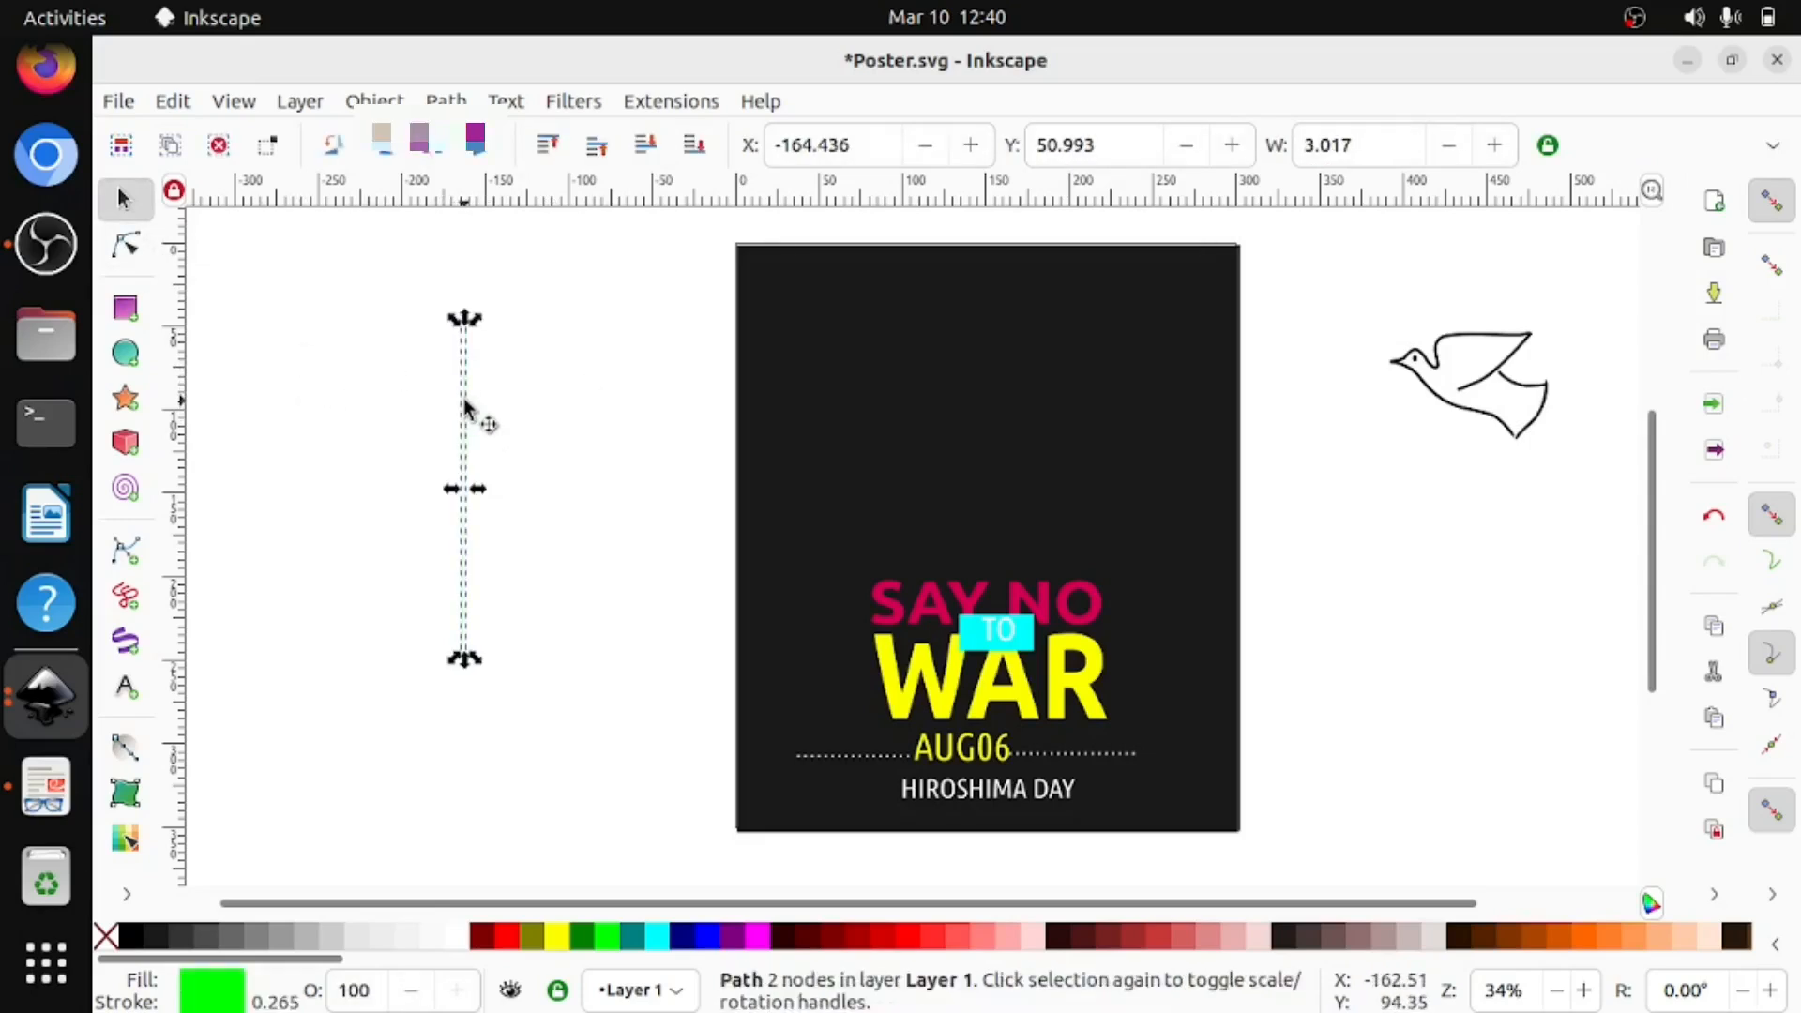
click(374, 101)
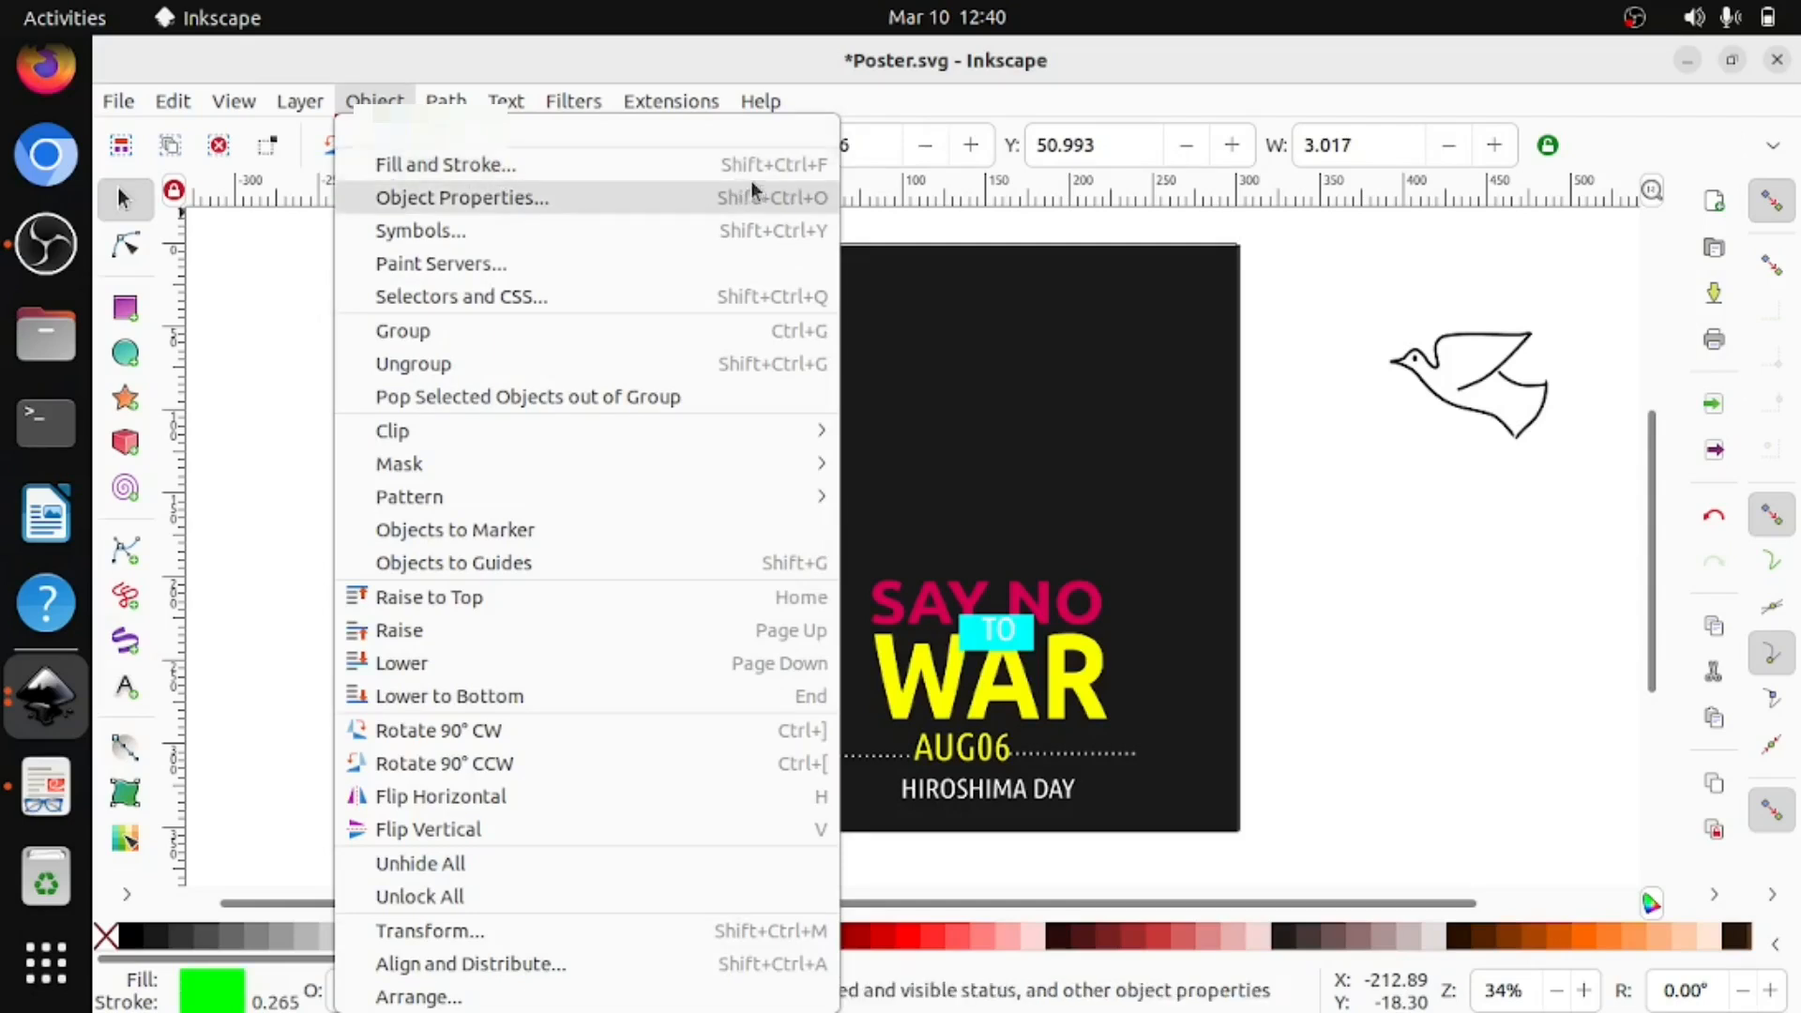
click(809, 169)
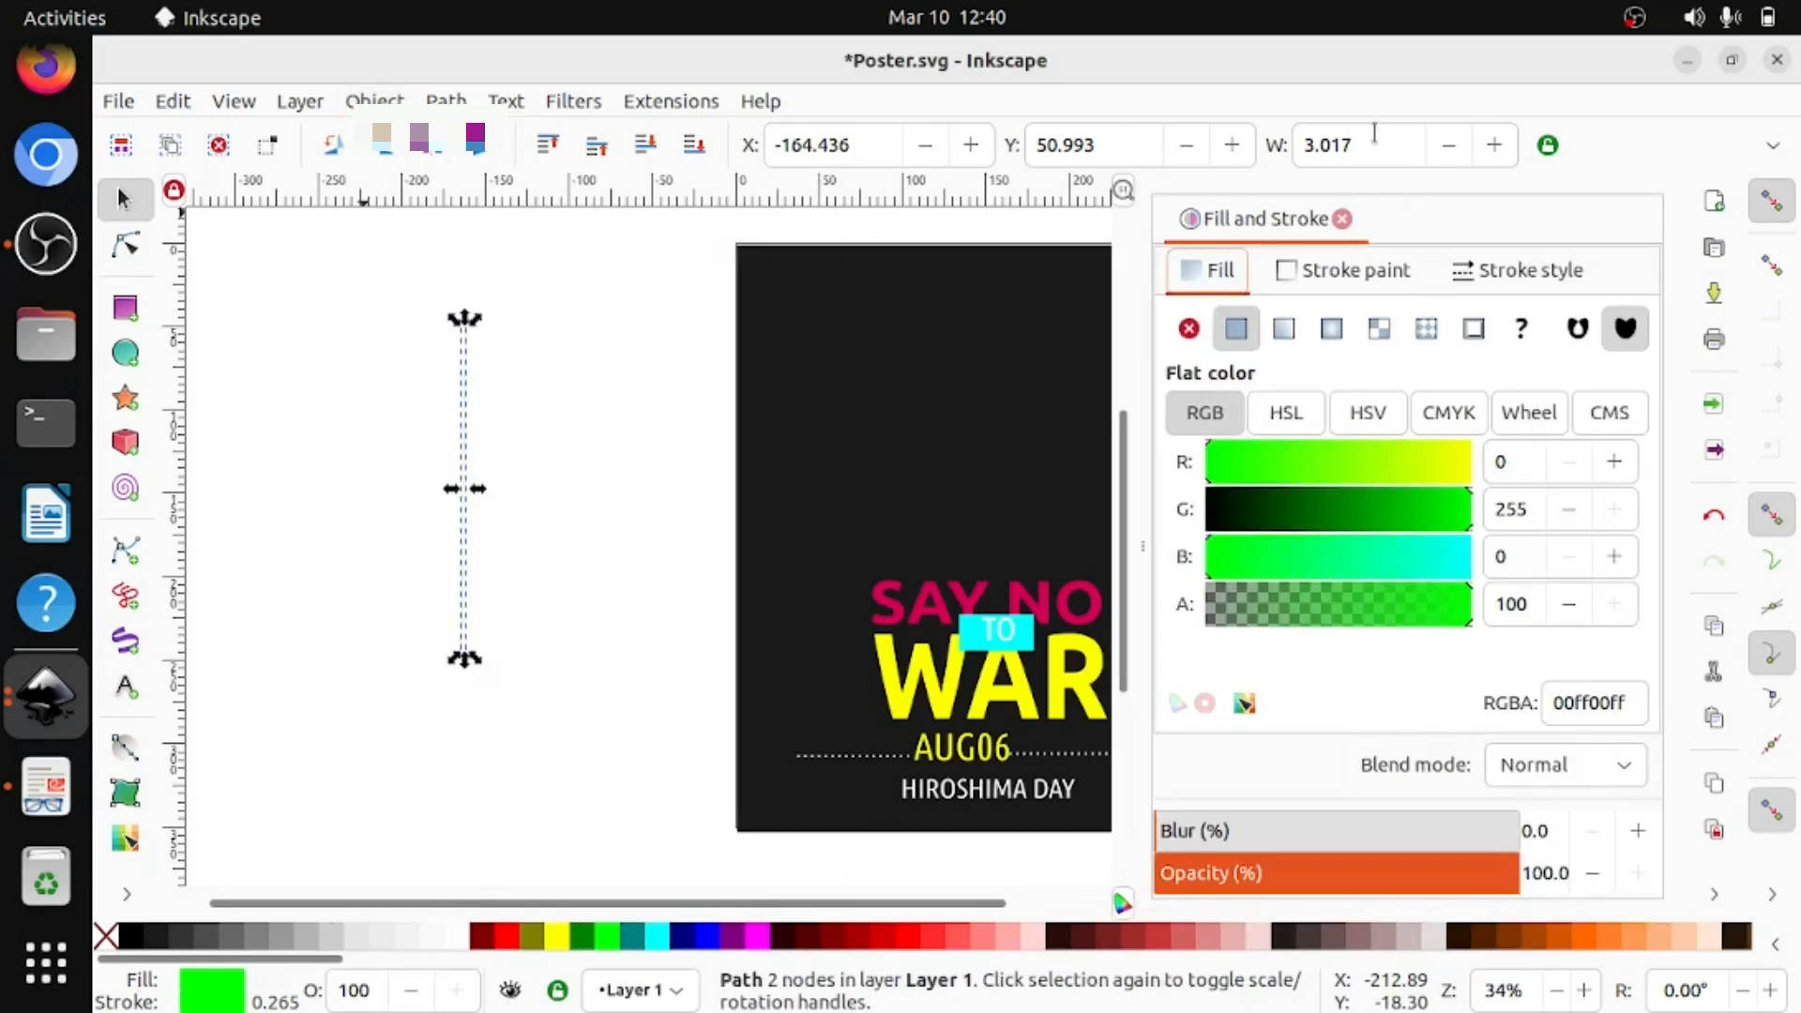
click(1550, 274)
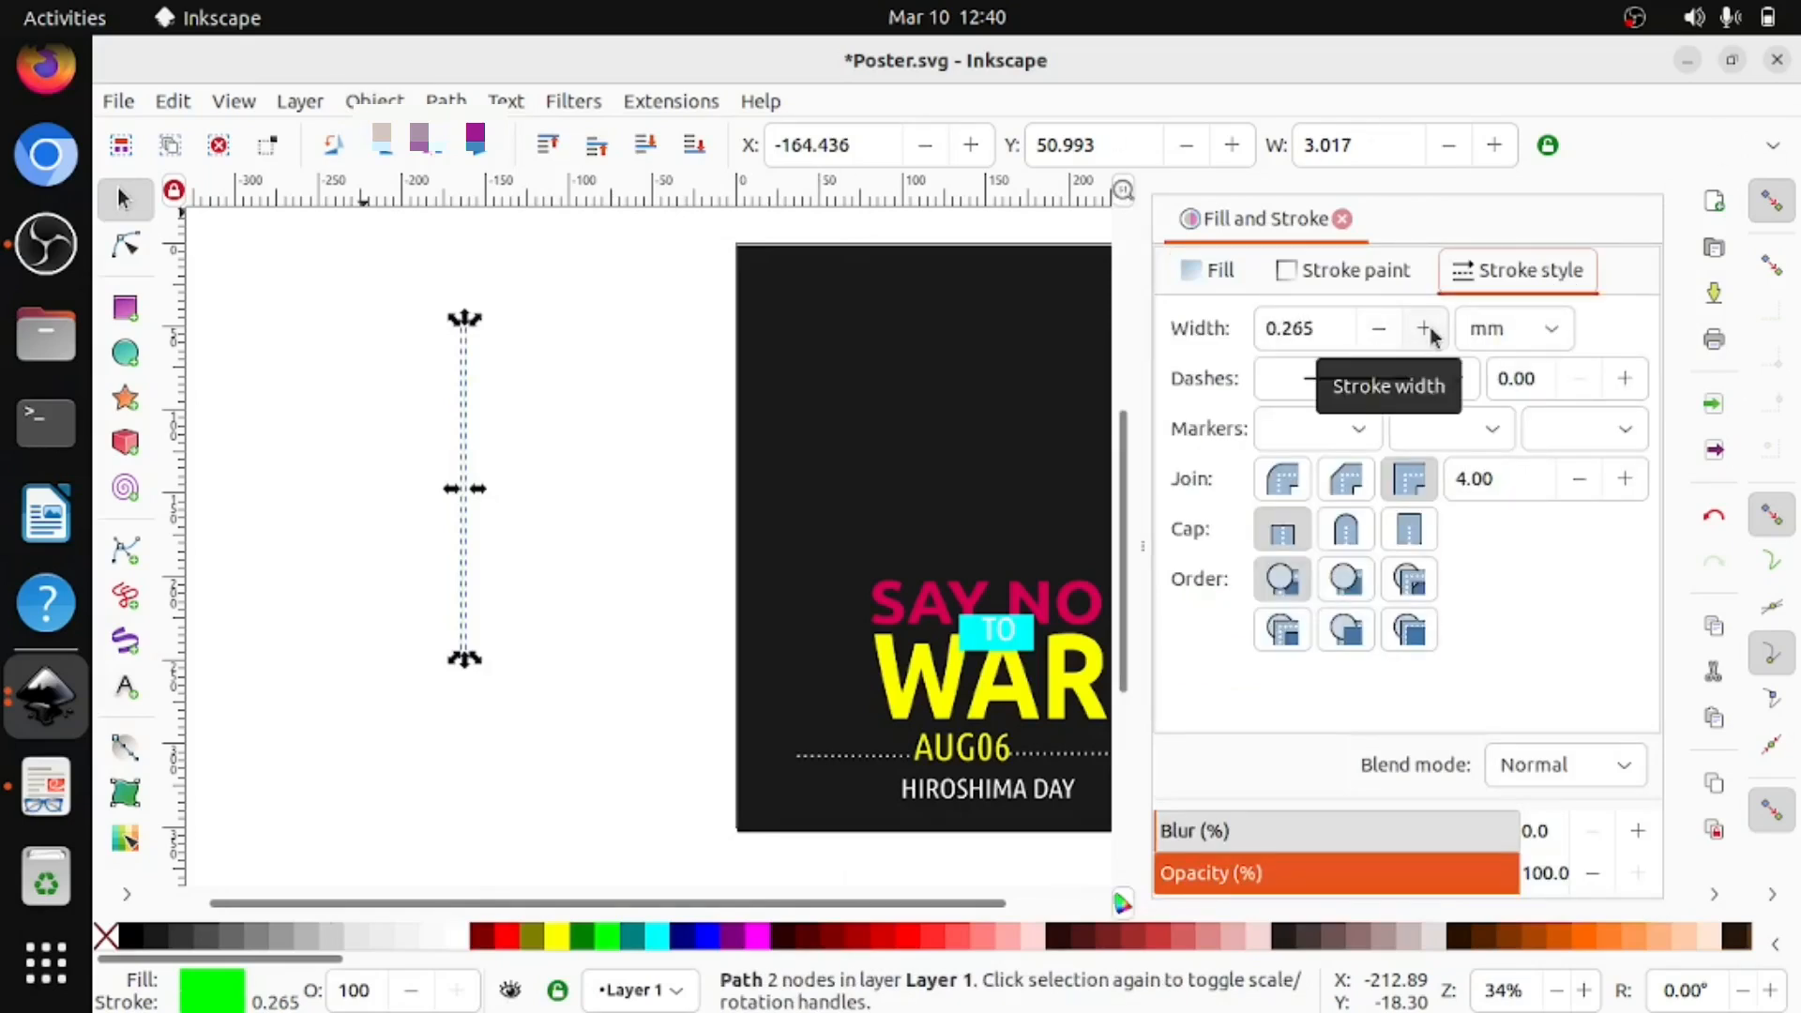
drag(1426, 334, 1425, 334)
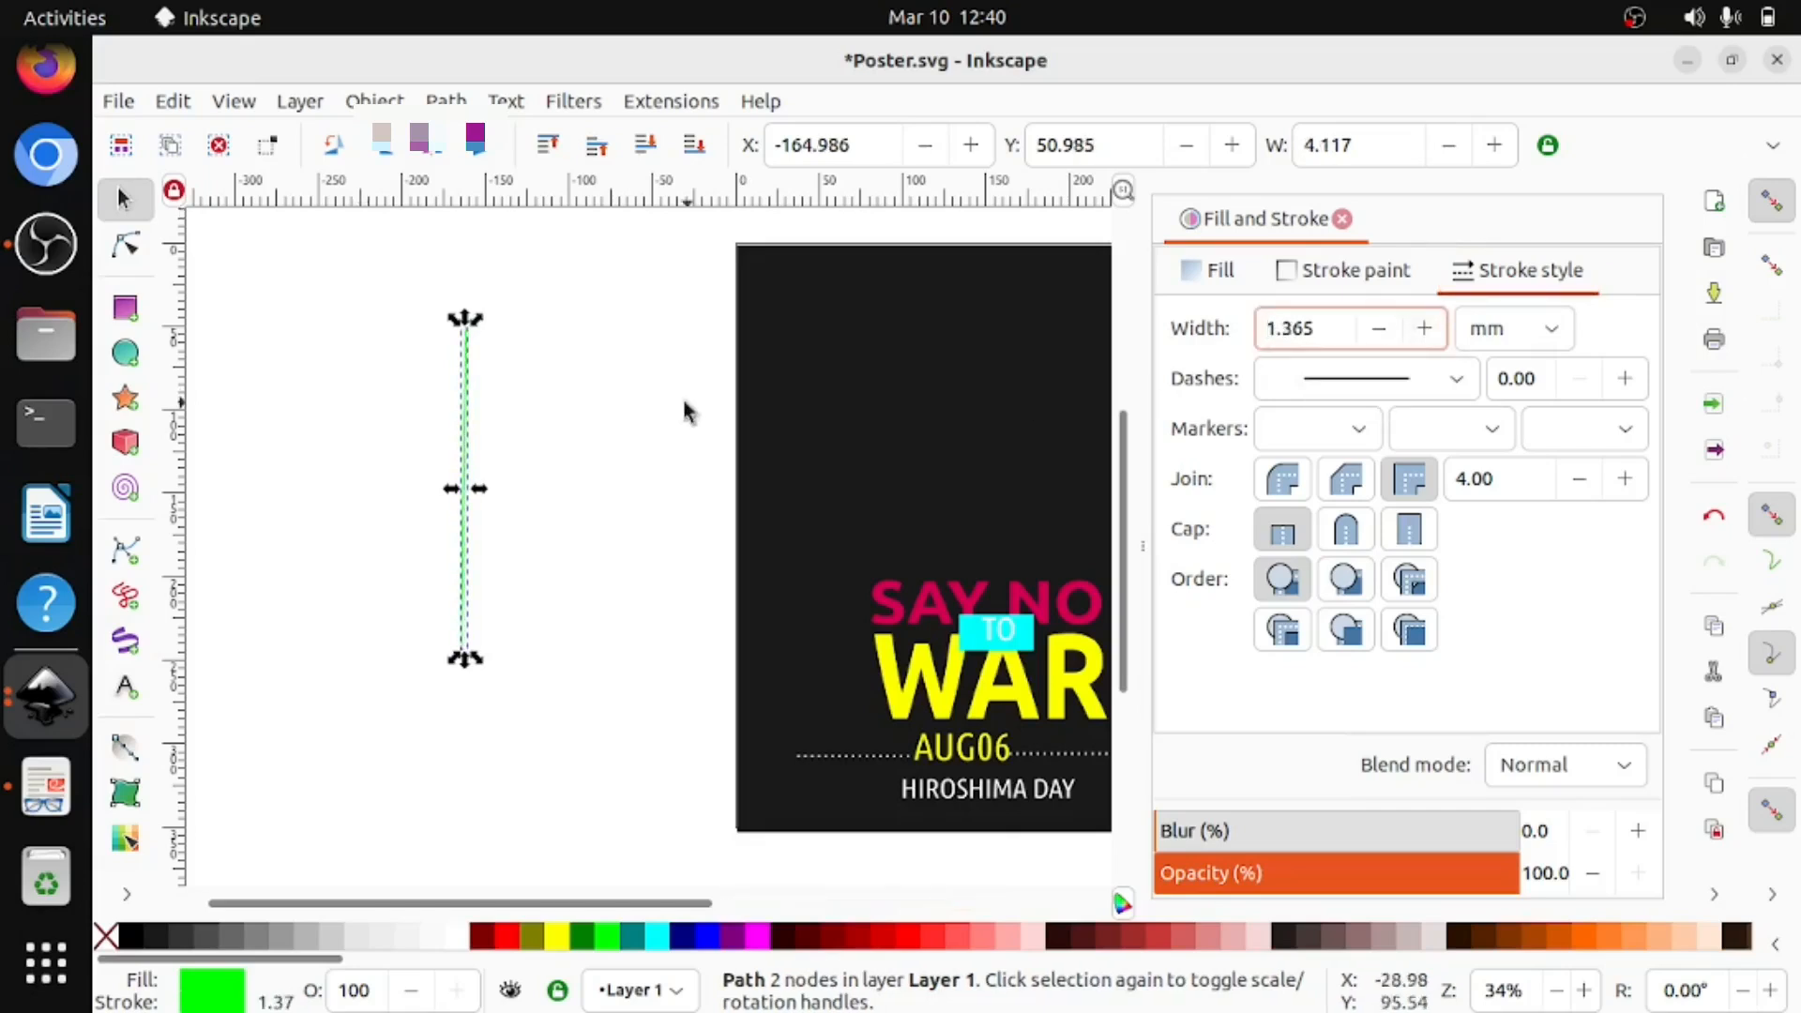
click(574, 421)
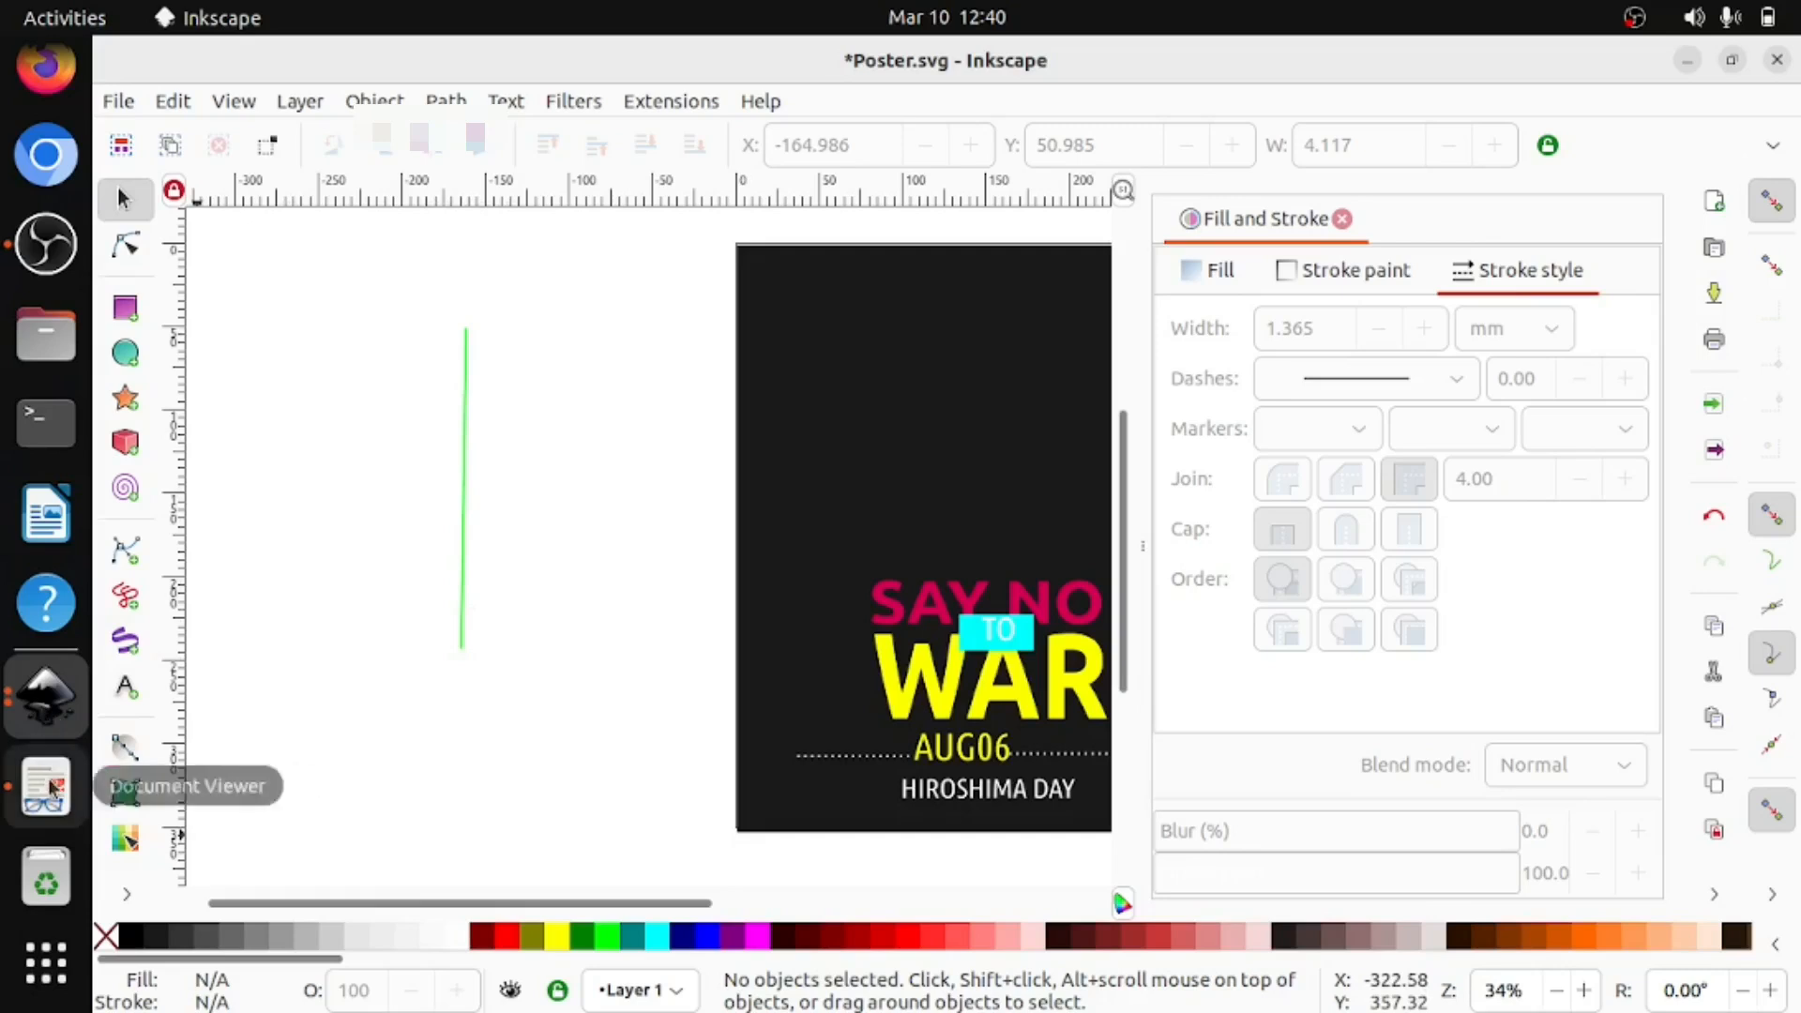
Check Fig 1.12 in the textbook and bend the stalk path into an S-curve, its upper half bulging right and its lower half left.
click(128, 247)
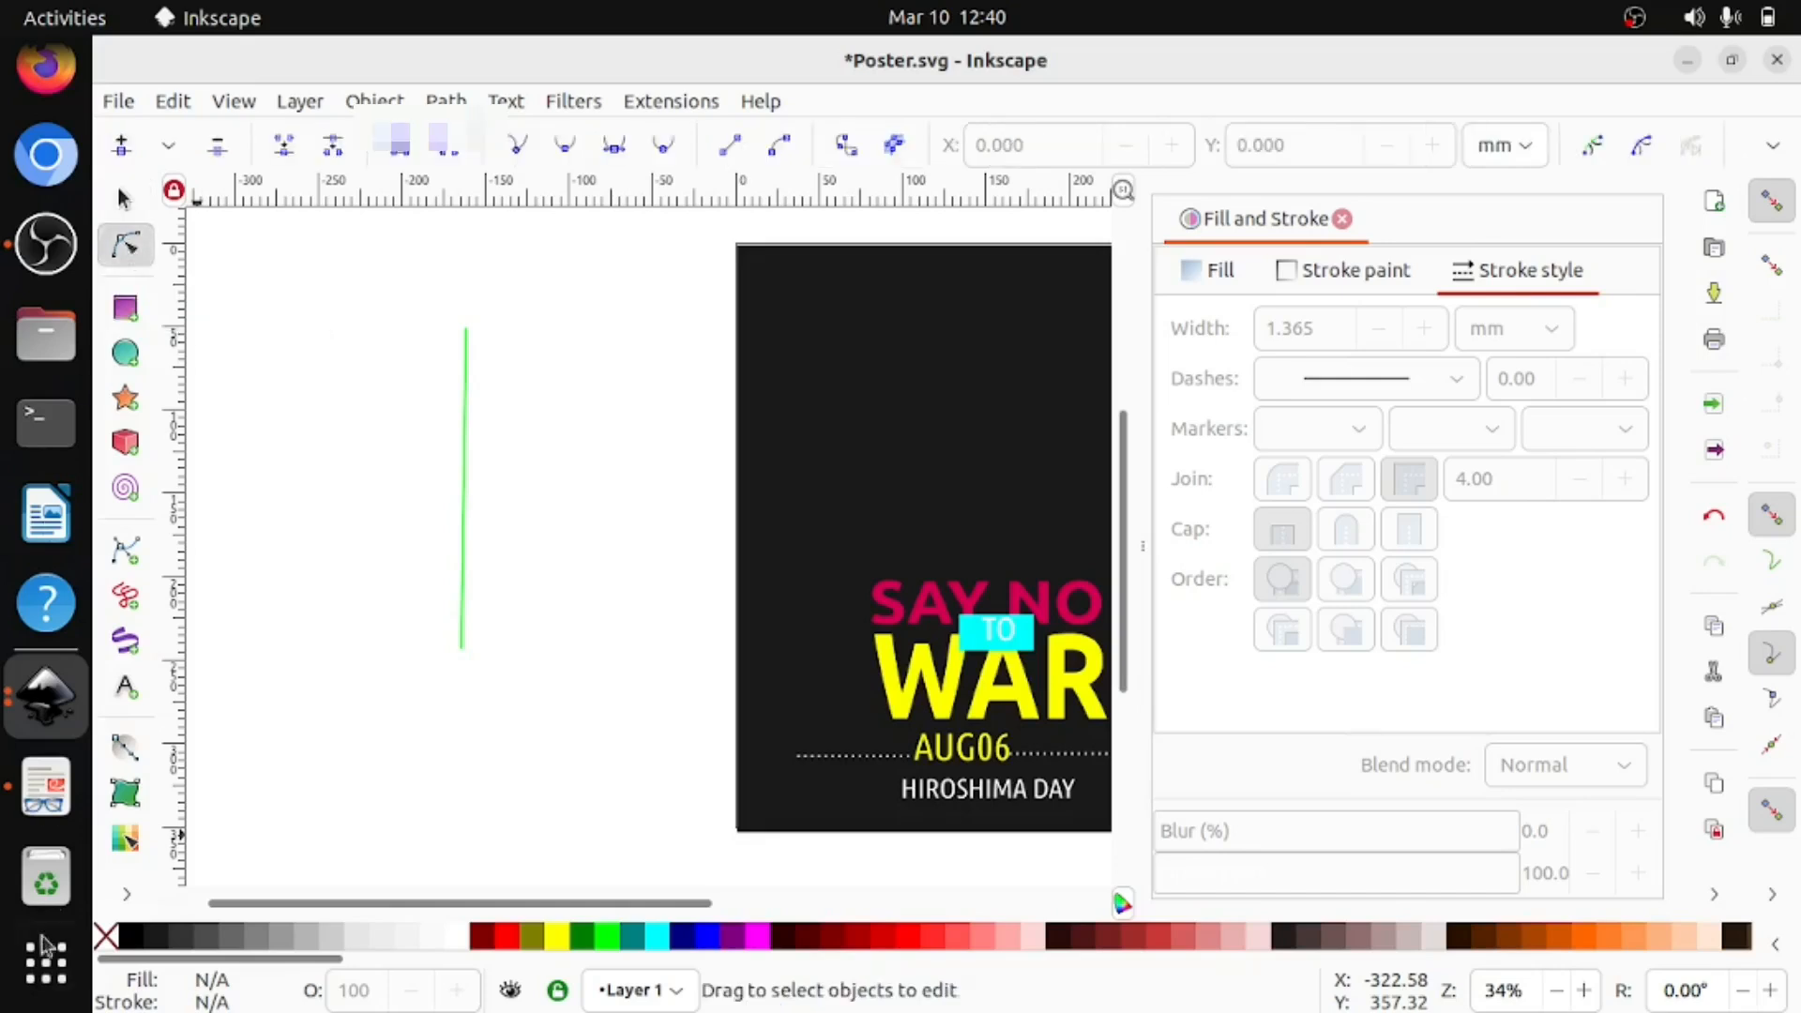
click(42, 807)
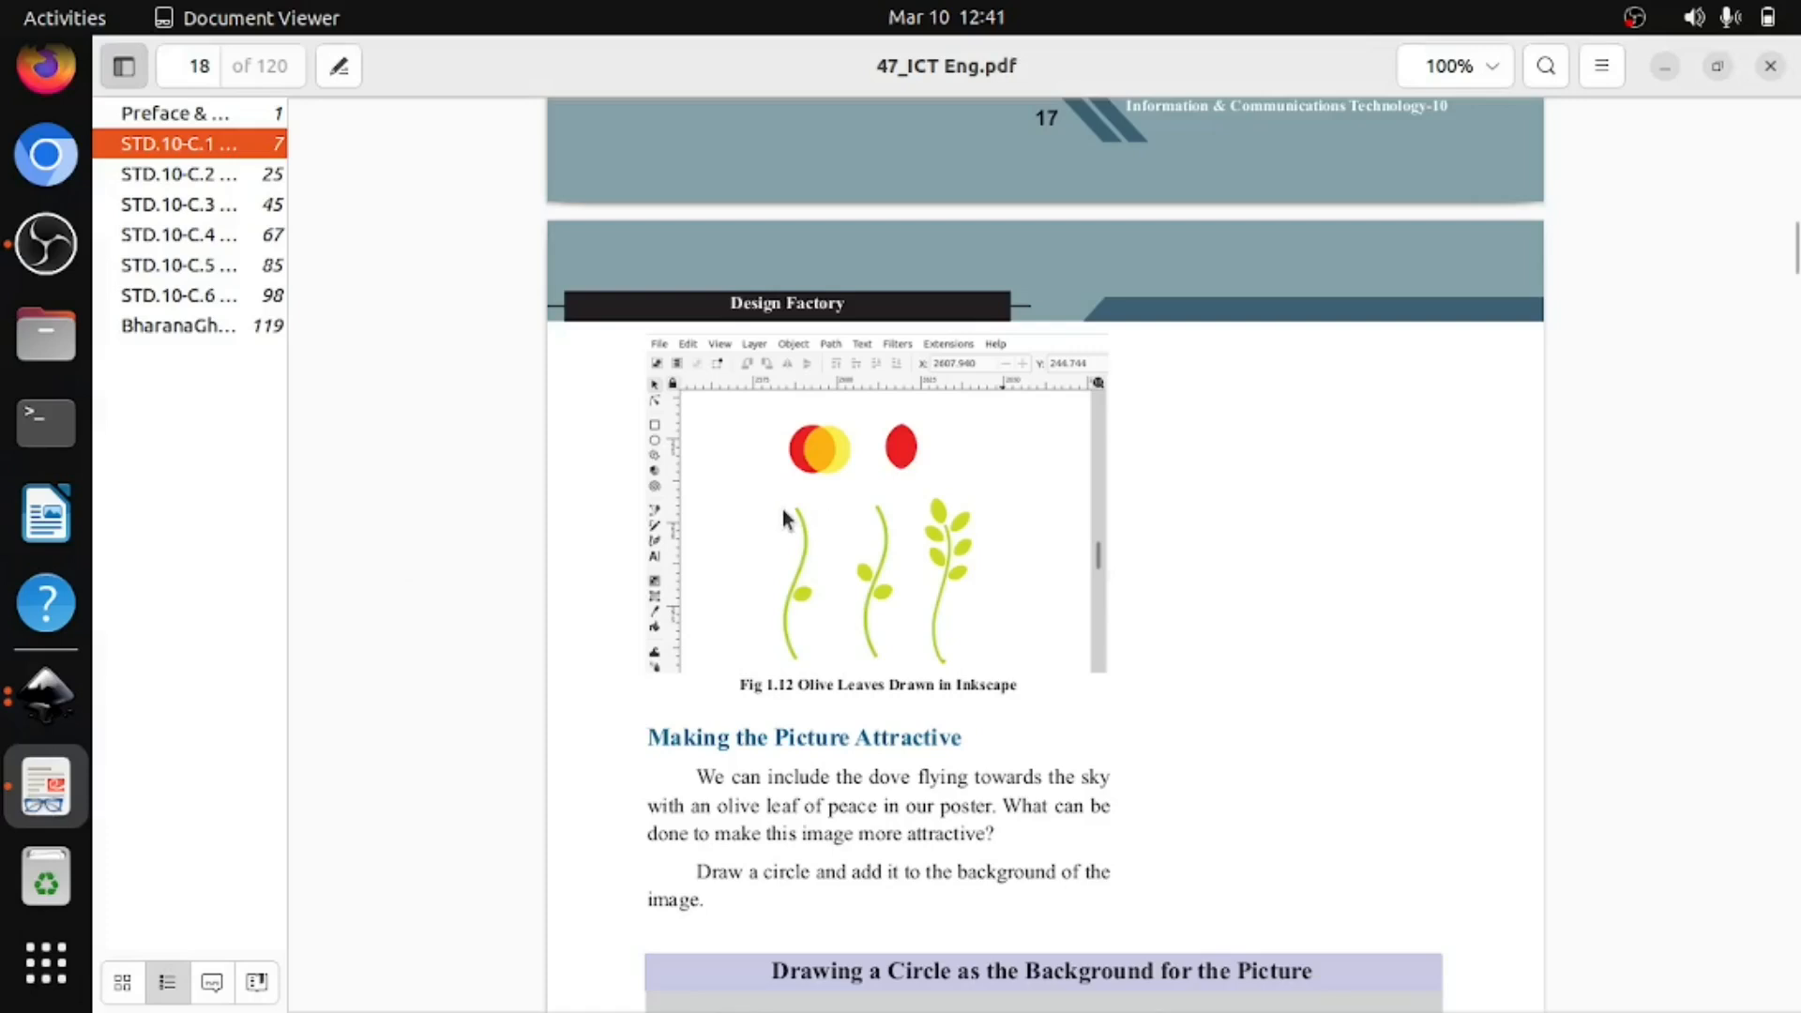
click(45, 696)
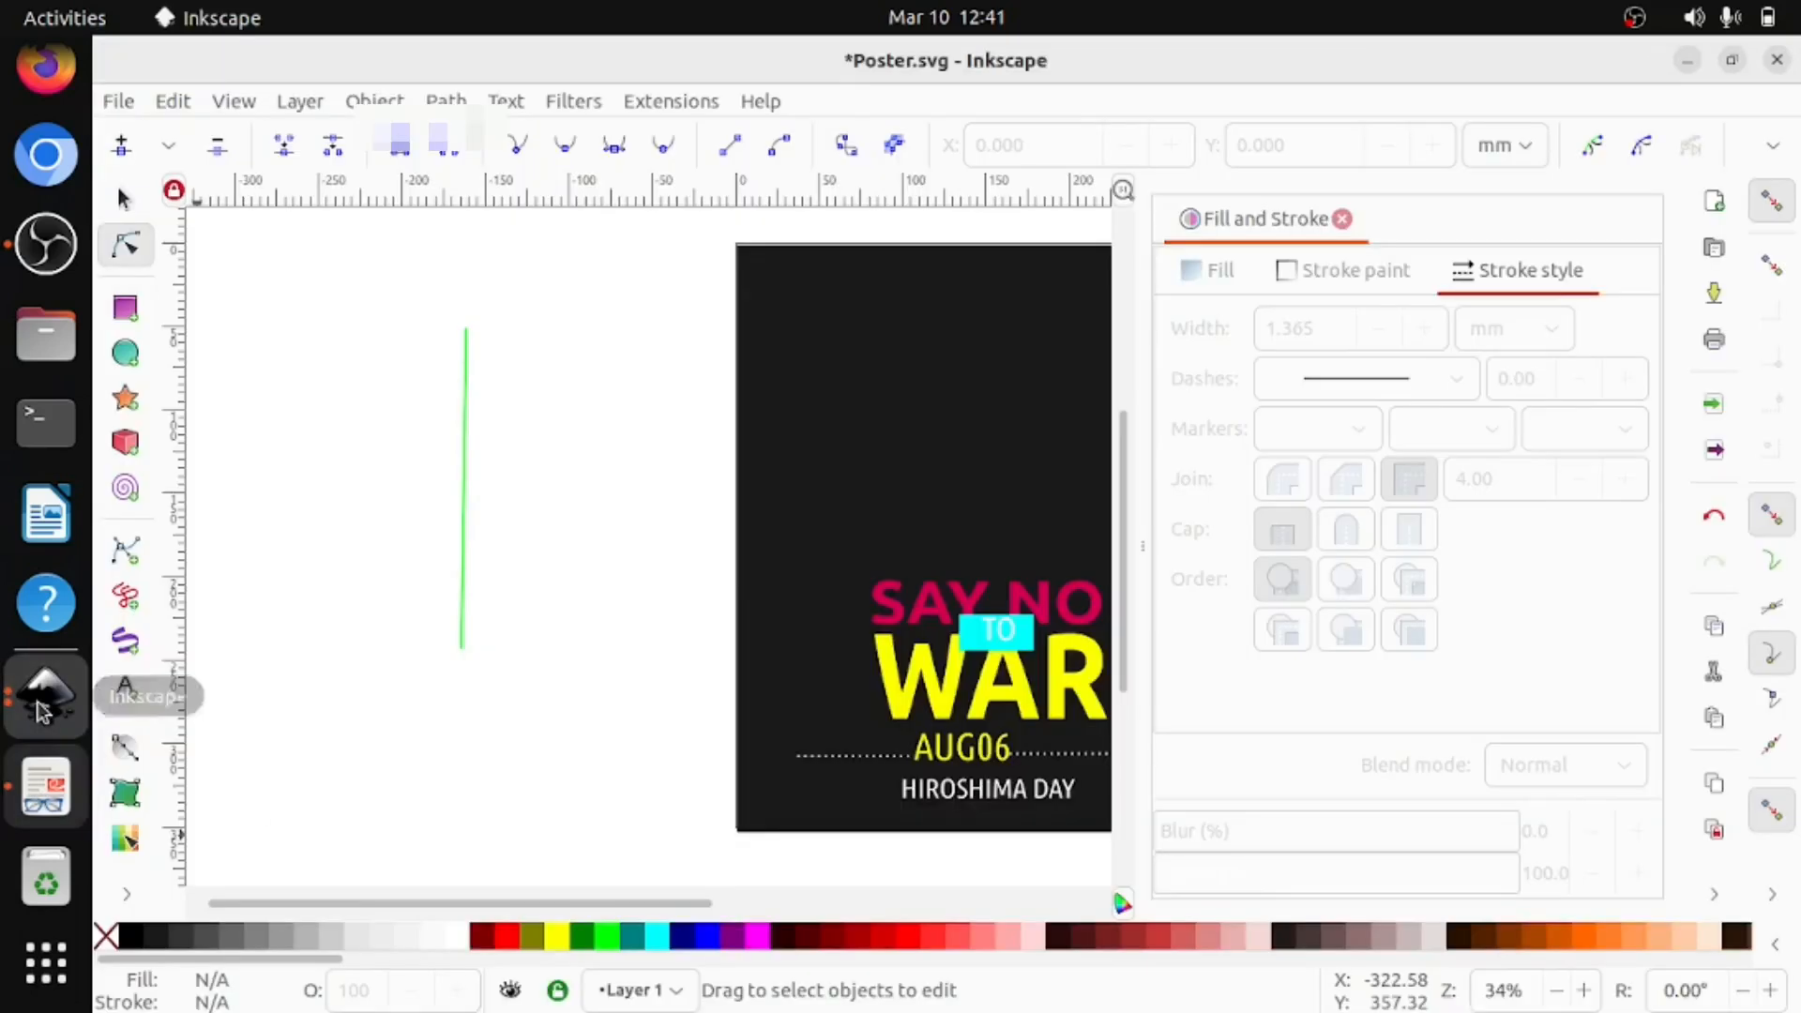
click(467, 409)
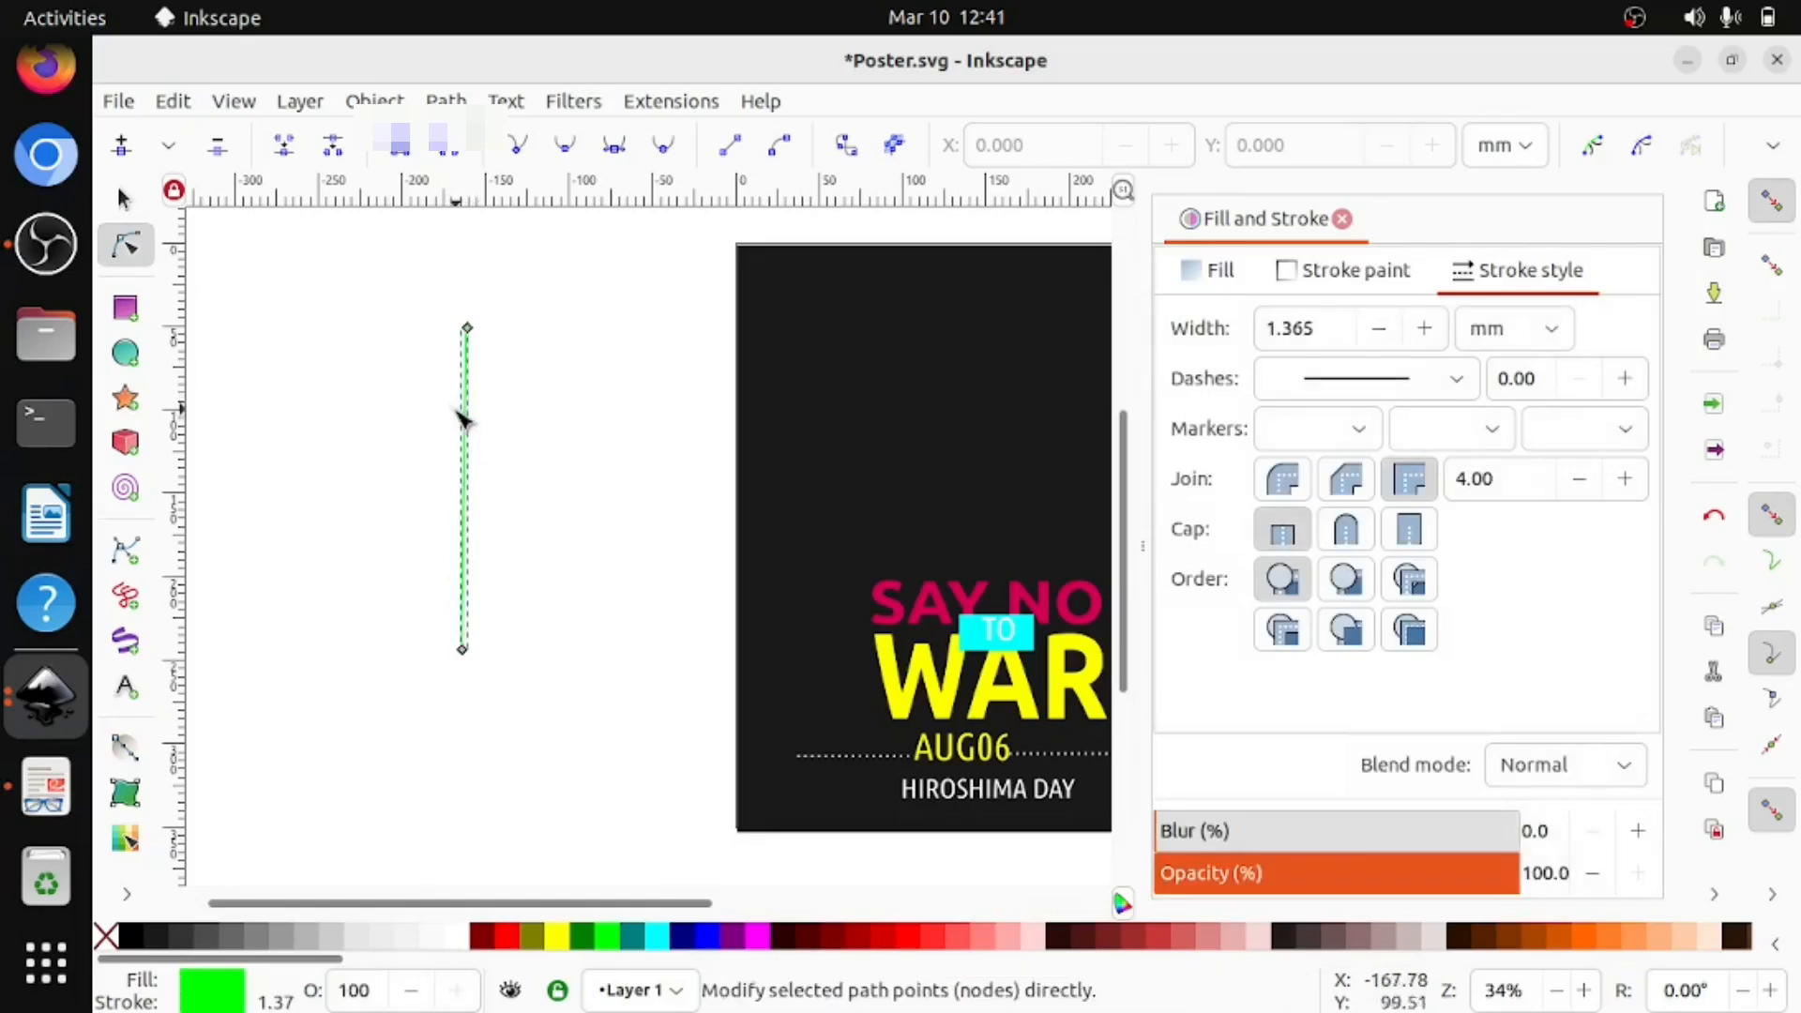
drag(465, 408, 502, 427)
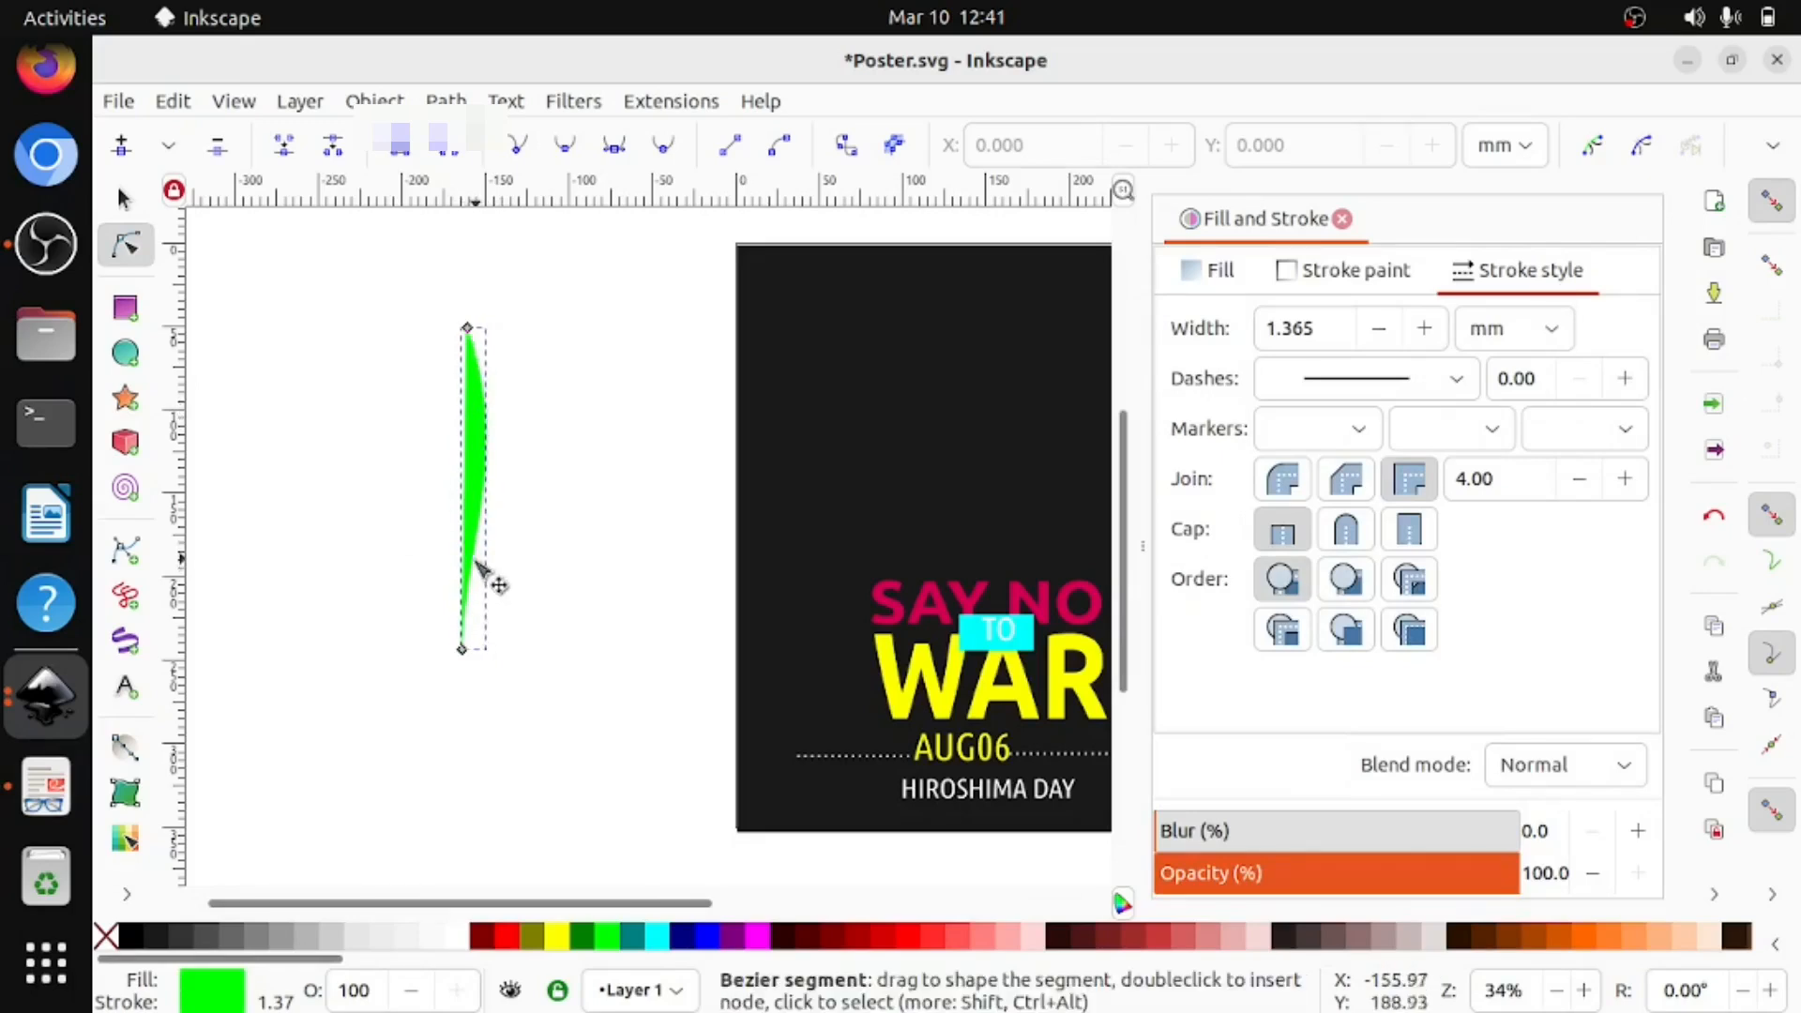
mouse_move(475, 564)
mouse_down()
mouse_move(459, 551)
mouse_move(443, 574)
mouse_move(448, 558)
mouse_move(463, 575)
mouse_up()
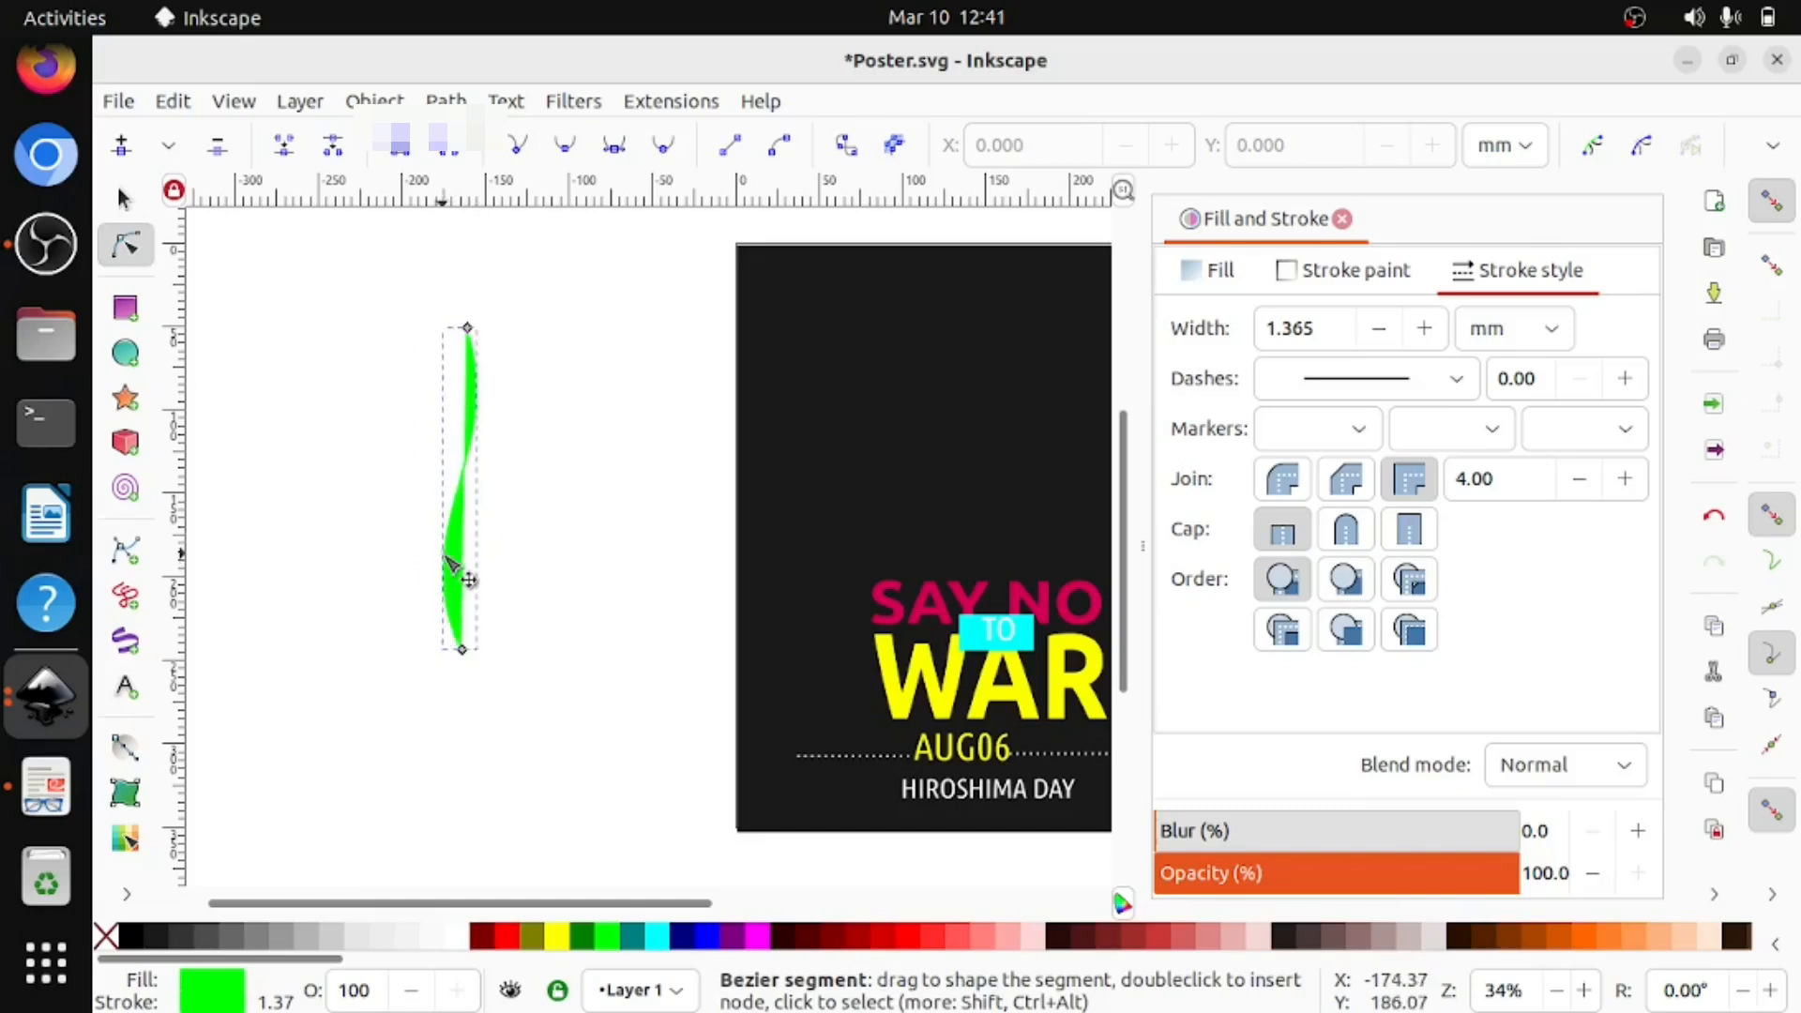
drag(478, 405, 484, 414)
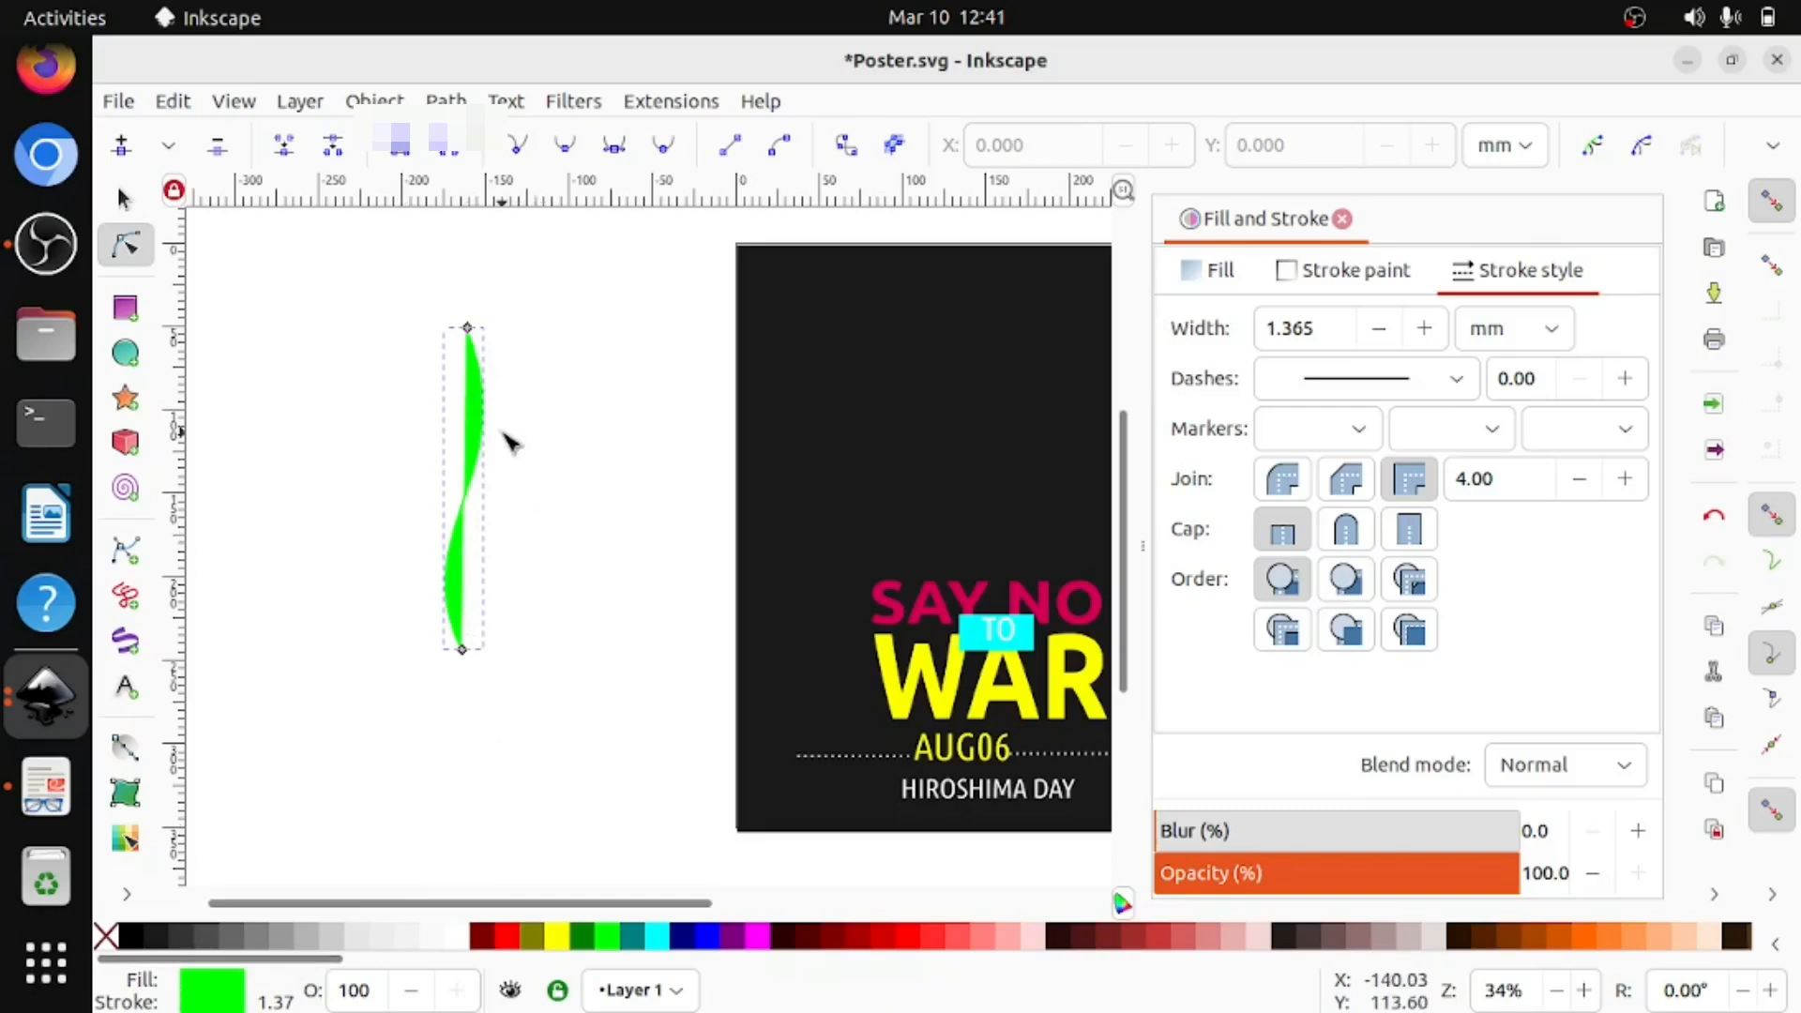
Remove the curved stalk's fill and move it farther from the poster page, to about X -293, Y 61.
click(122, 197)
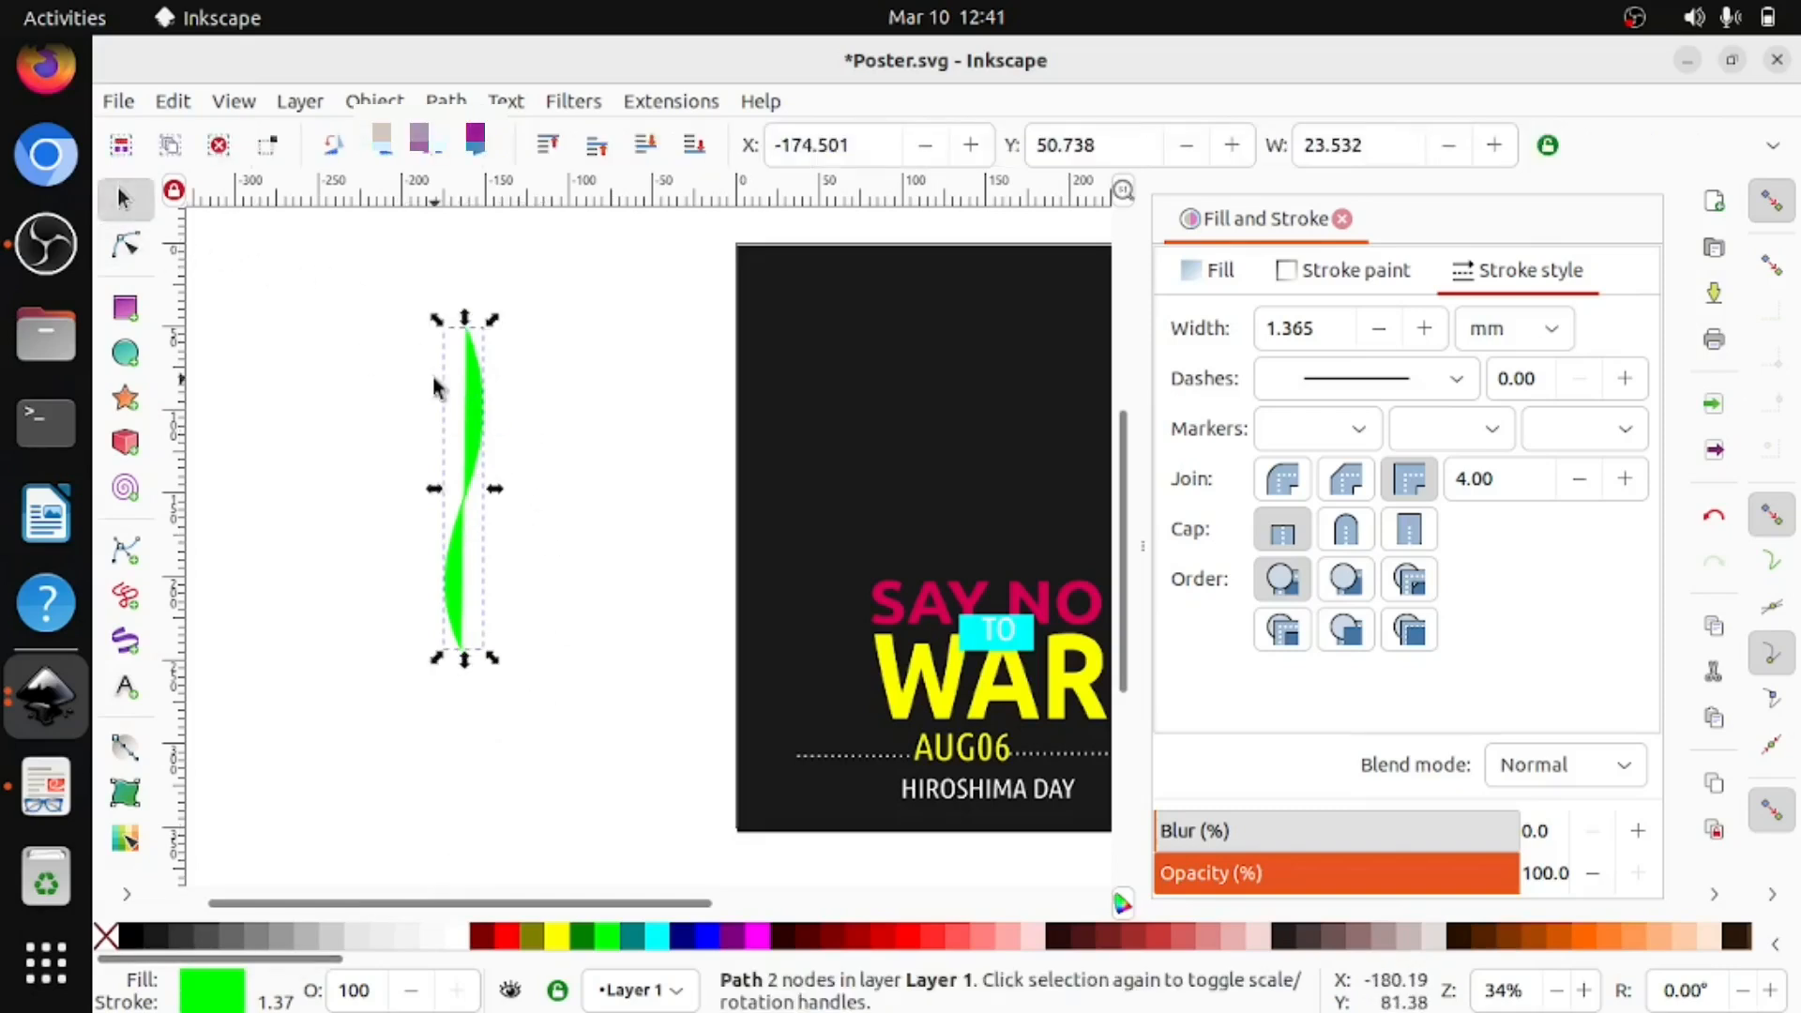
click(110, 947)
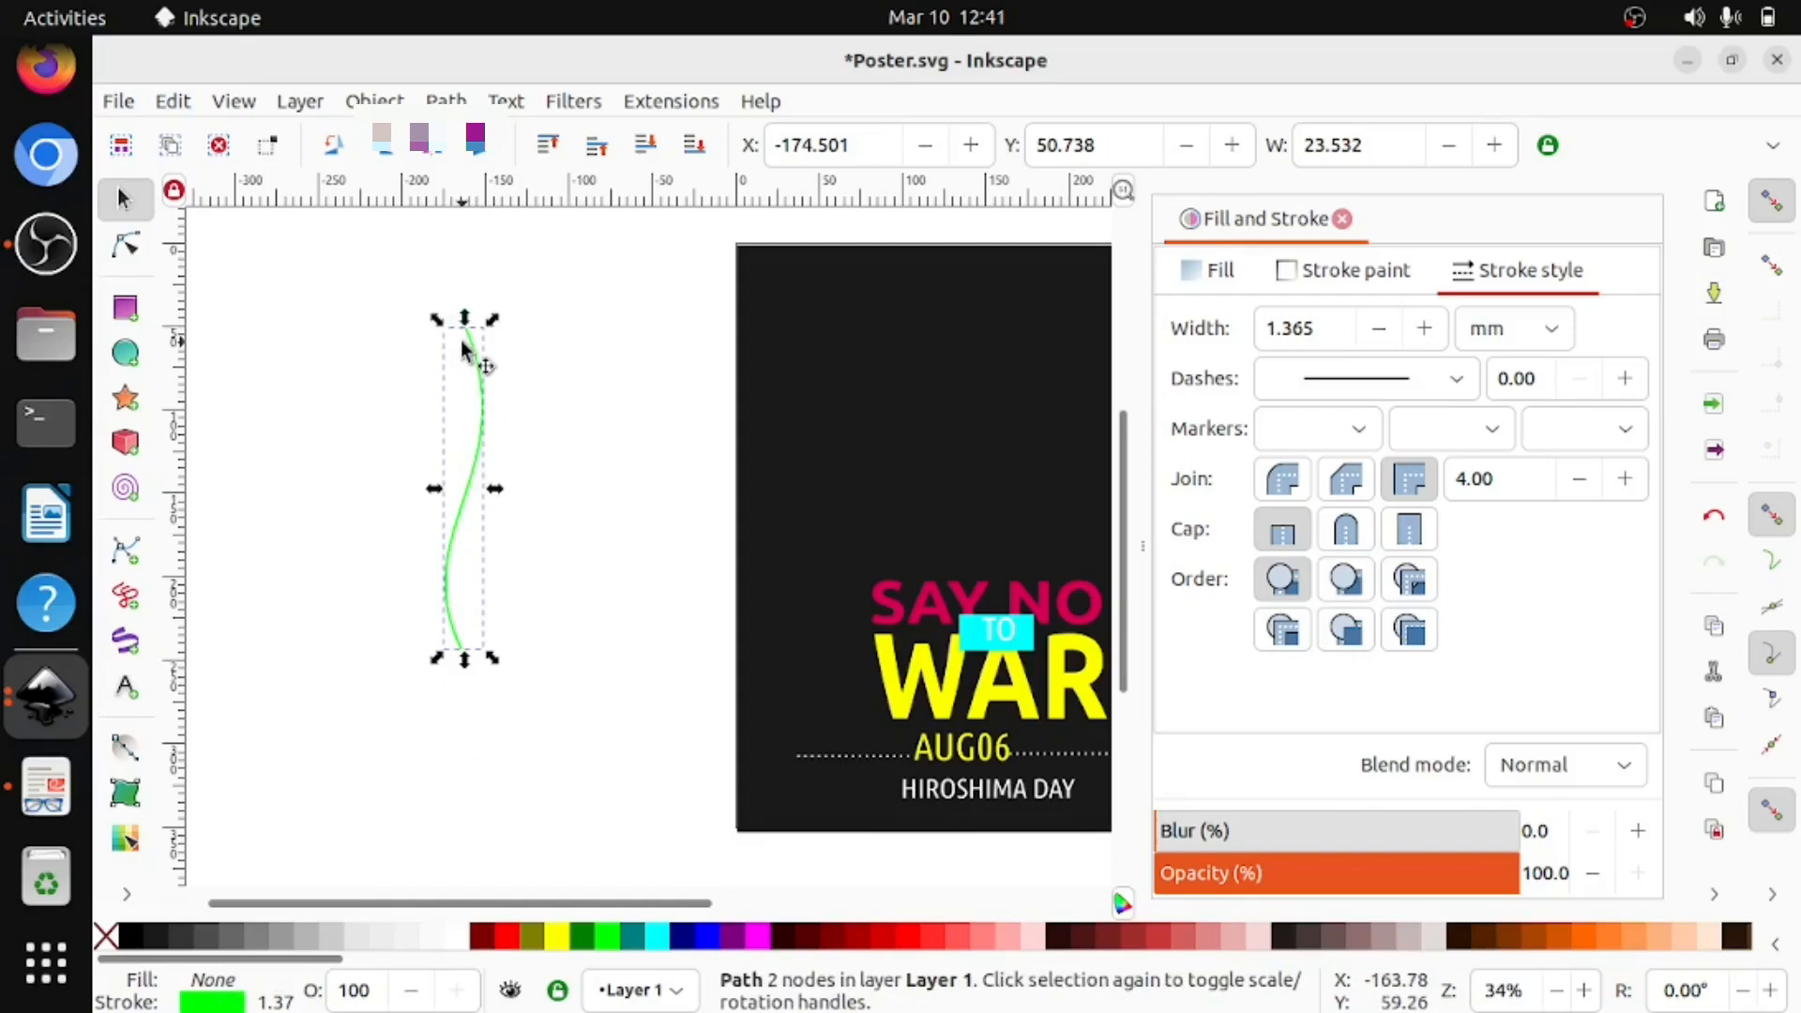
click(502, 386)
mouse_move(481, 389)
mouse_down()
mouse_move(313, 394)
mouse_move(281, 422)
mouse_up()
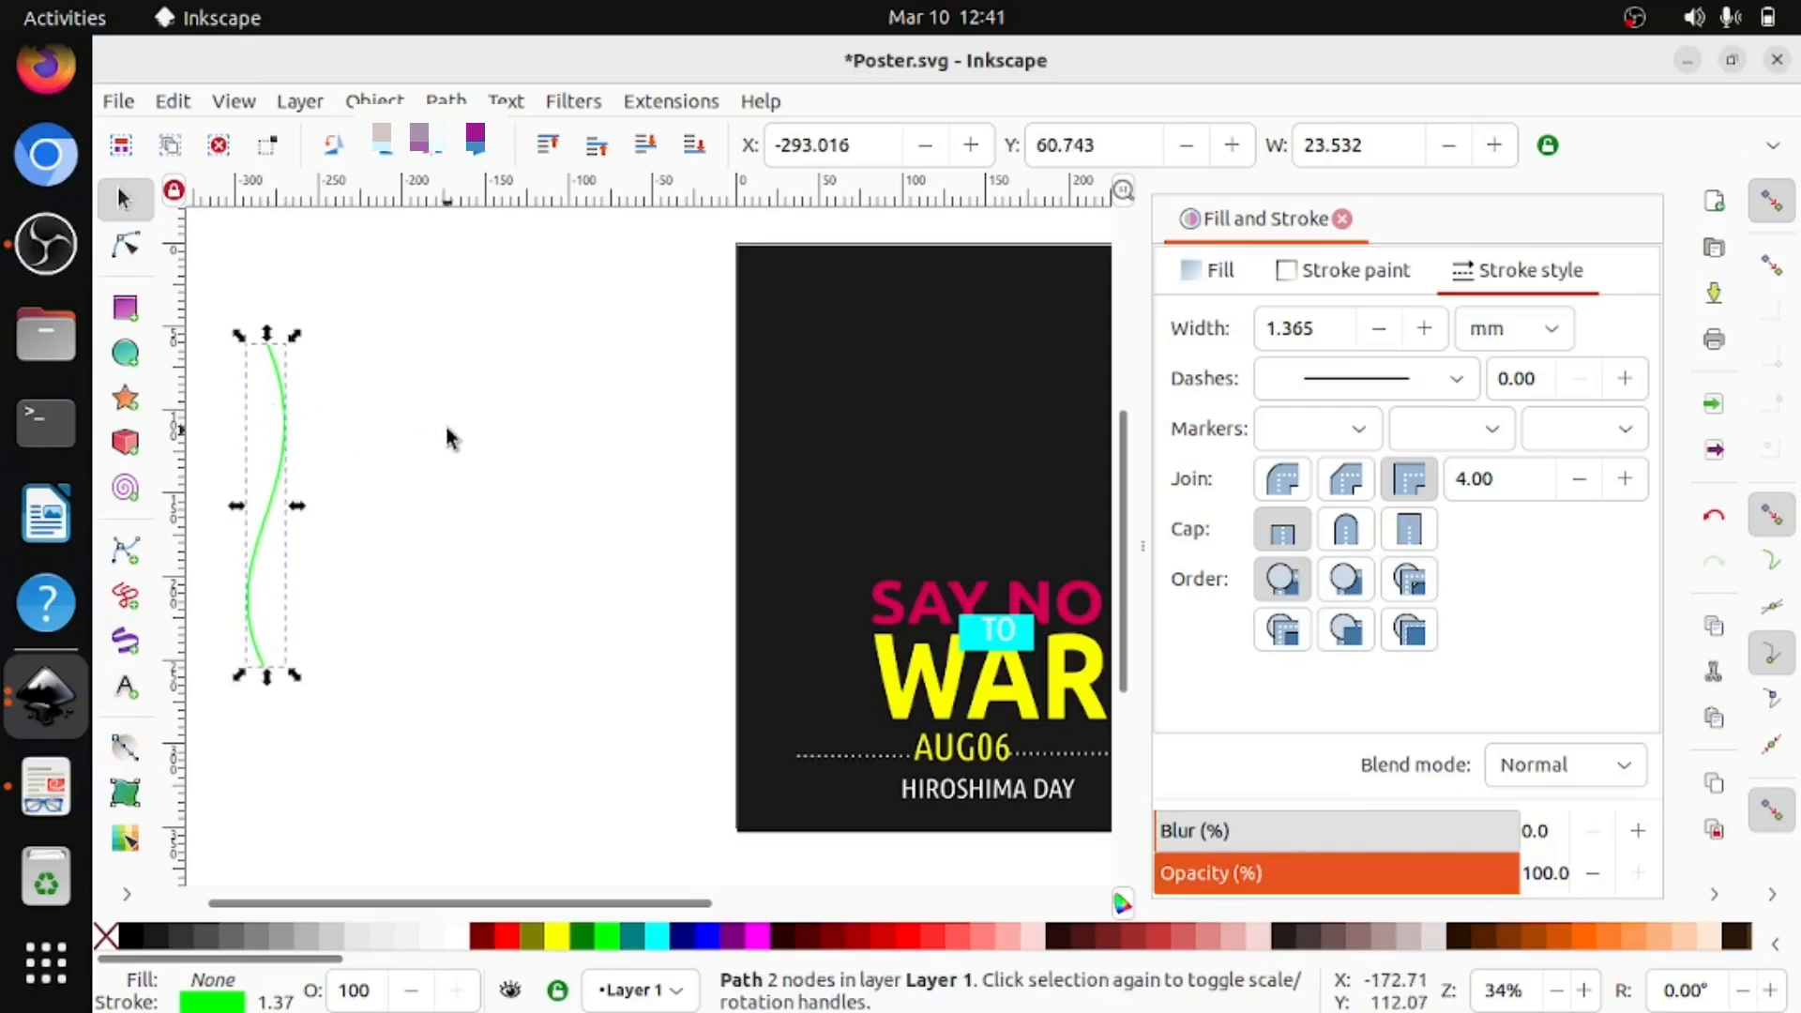
Check the leaf construction in Fig 1.12 and draw a circle about 110 mm in diameter between the stalk and the poster page.
click(47, 794)
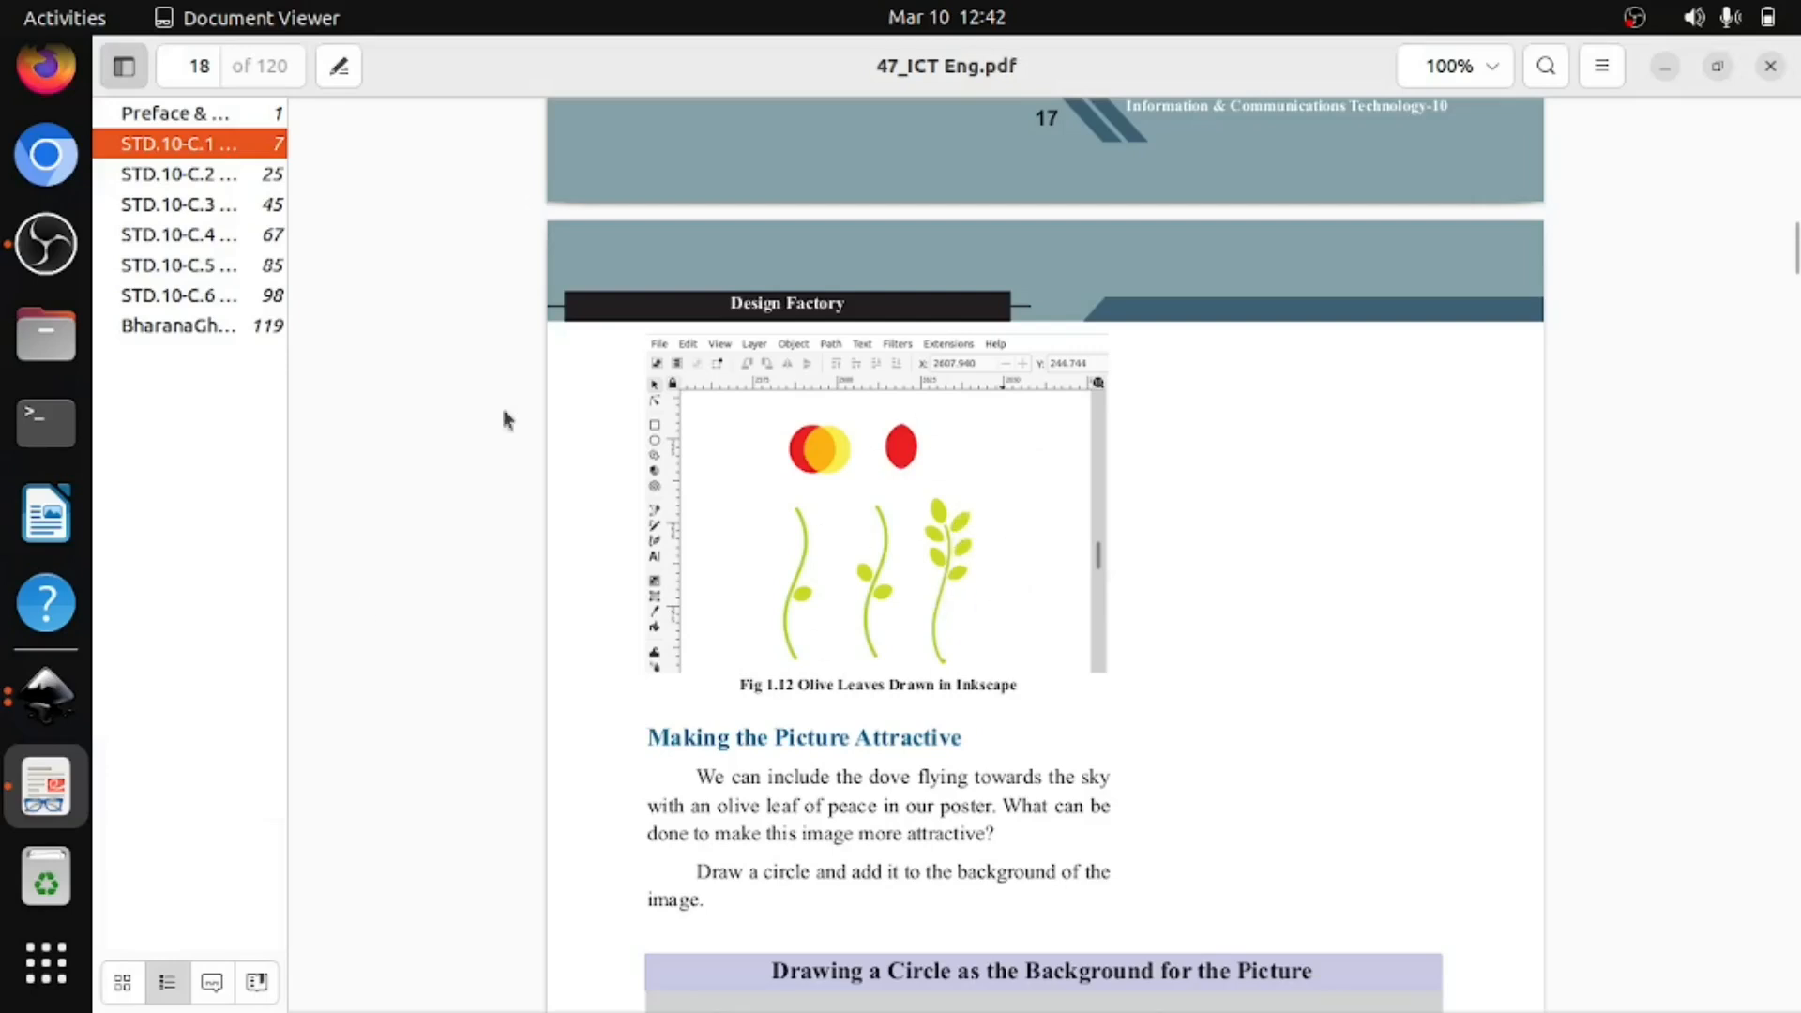
click(25, 695)
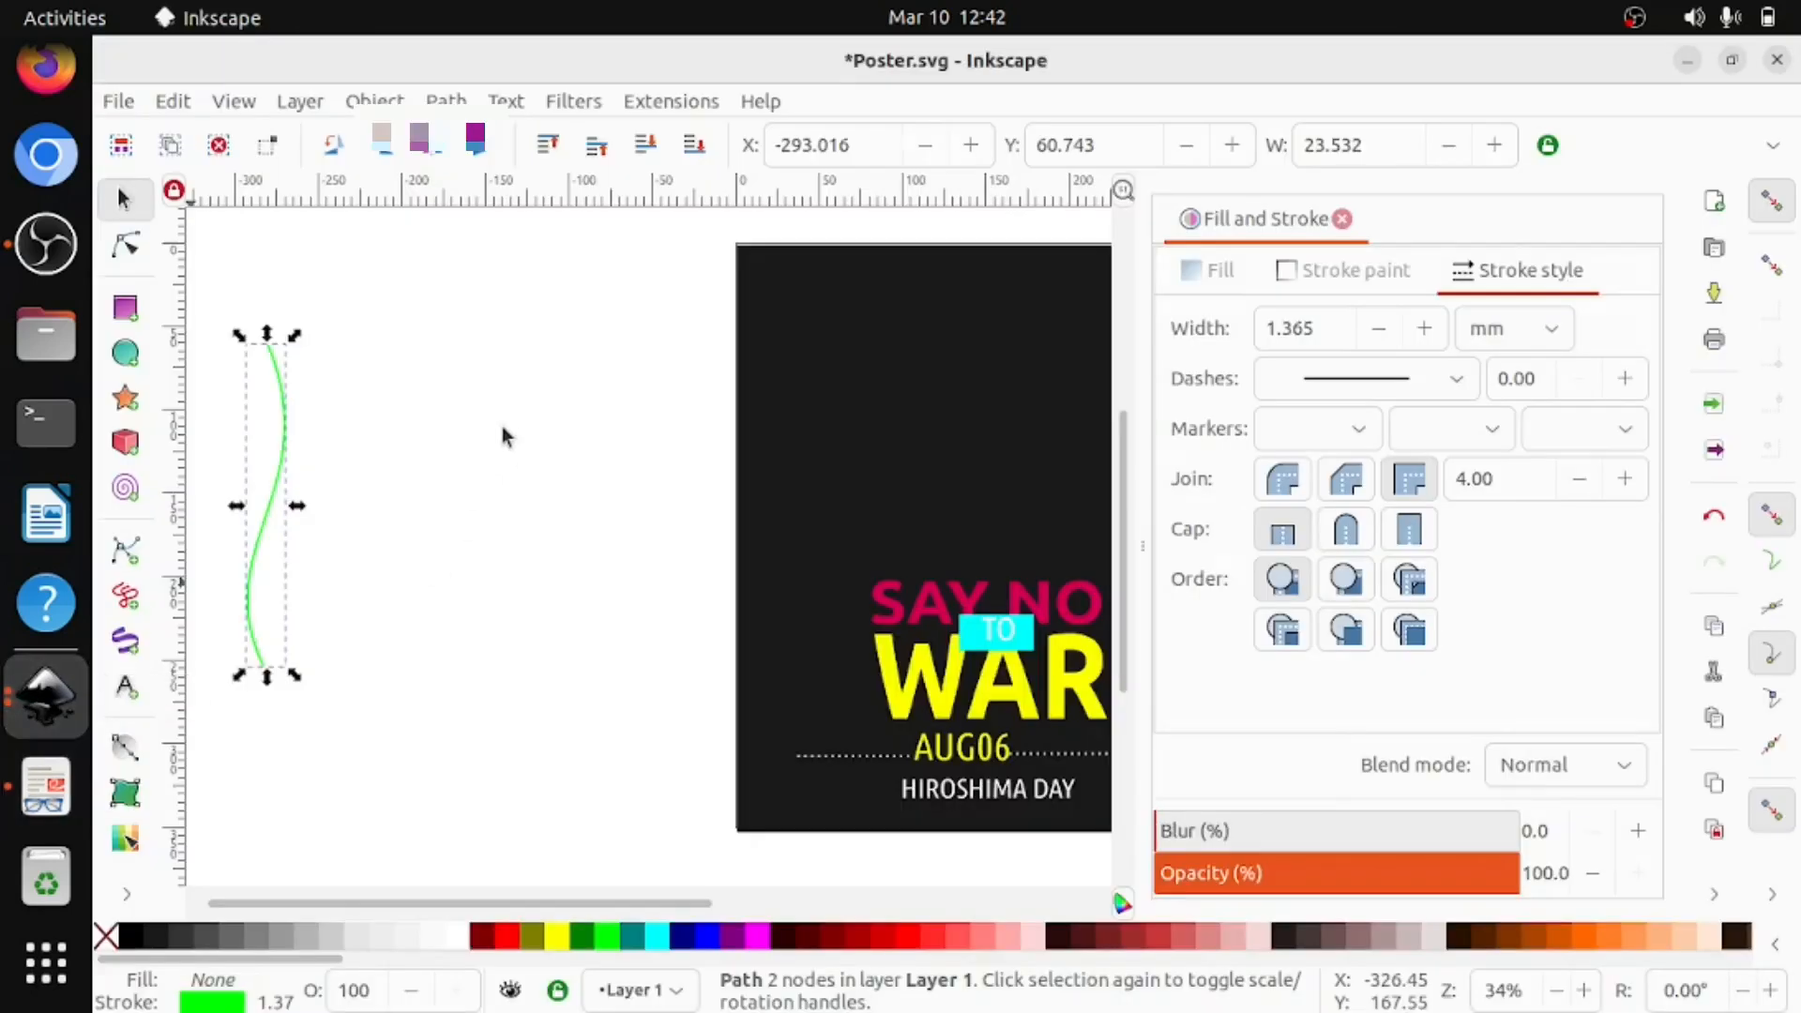
click(125, 353)
drag(416, 318, 540, 469)
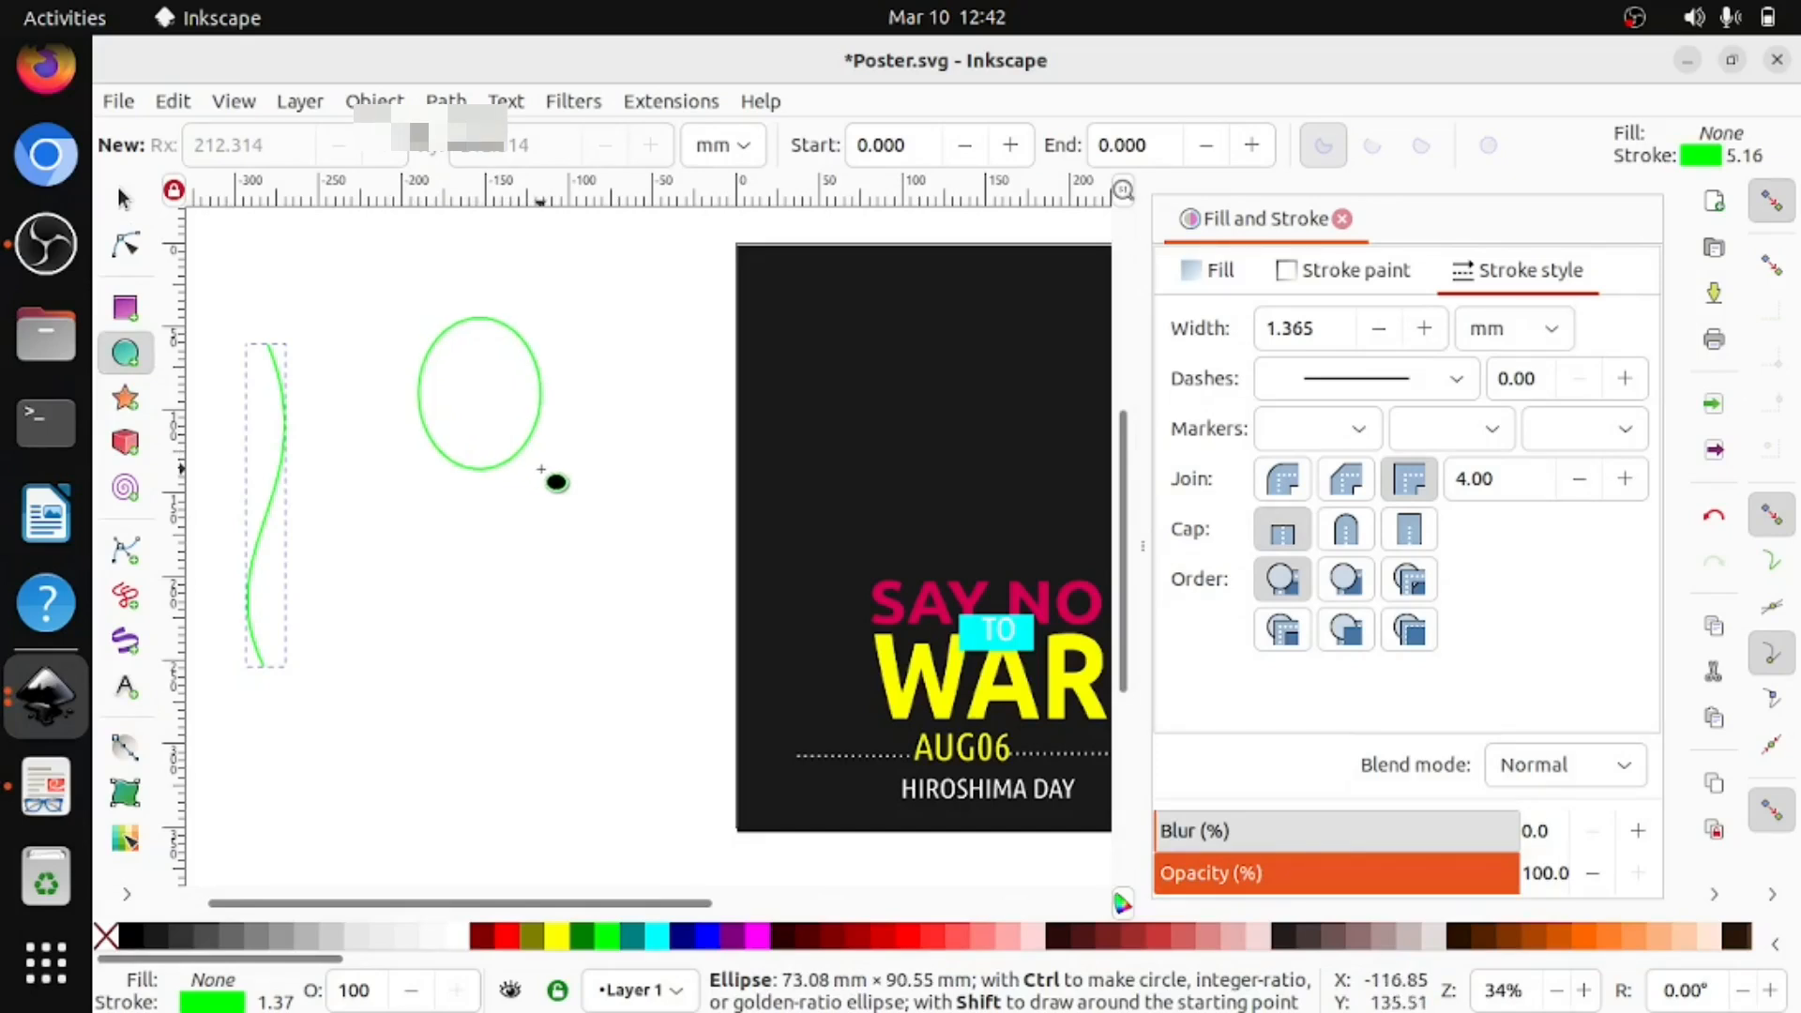
drag(540, 469, 510, 424)
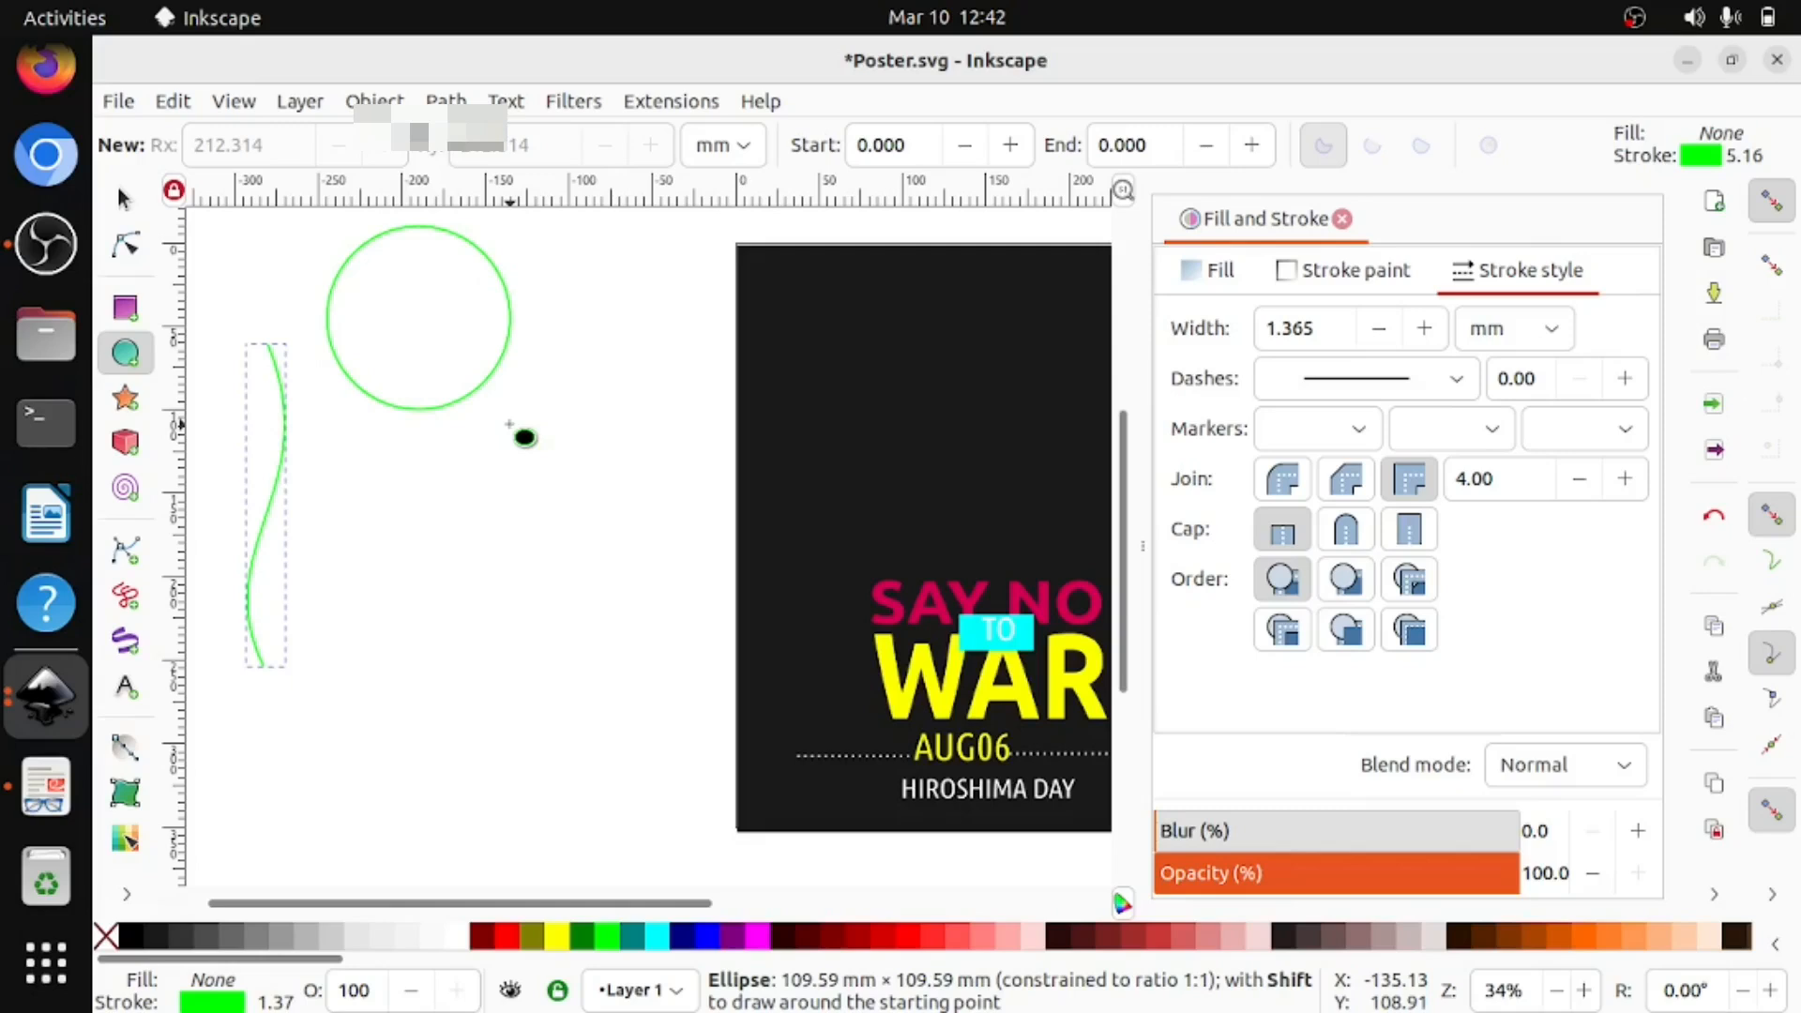
drag(509, 424, 509, 424)
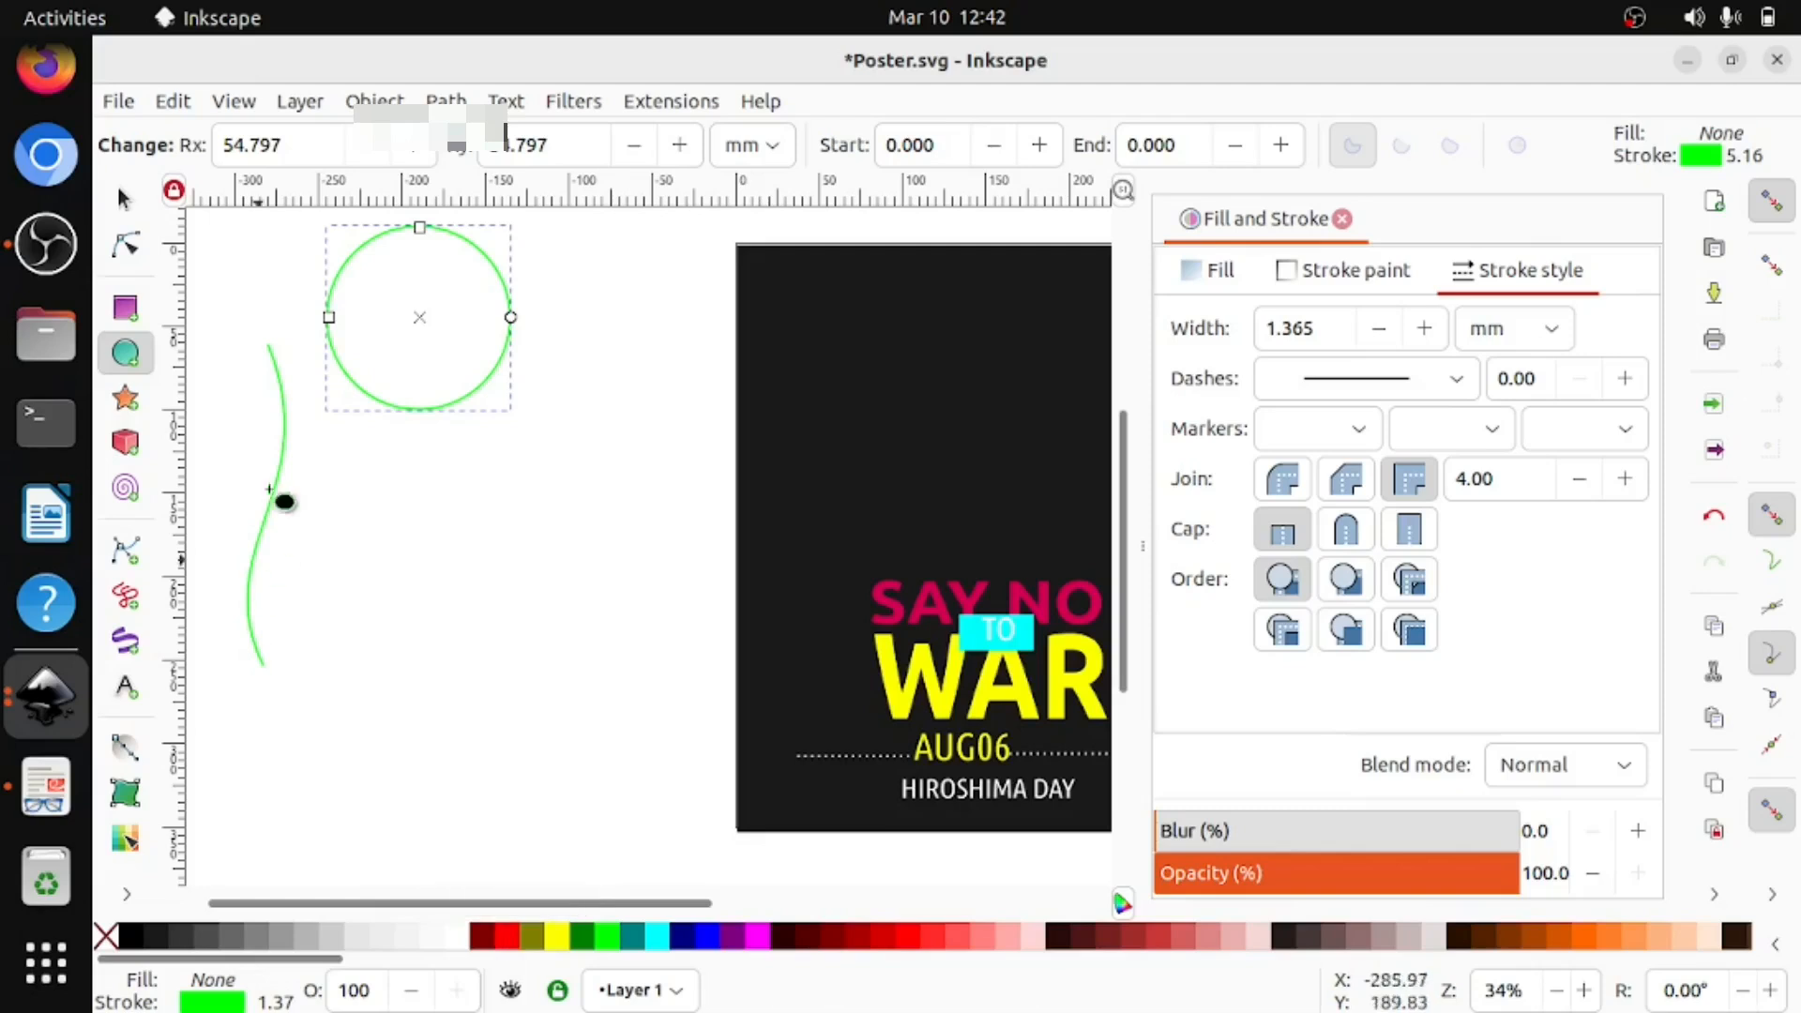
Fill the circle with solid red and move it to about X -227, Y 34, between the stalk and the poster page.
click(122, 199)
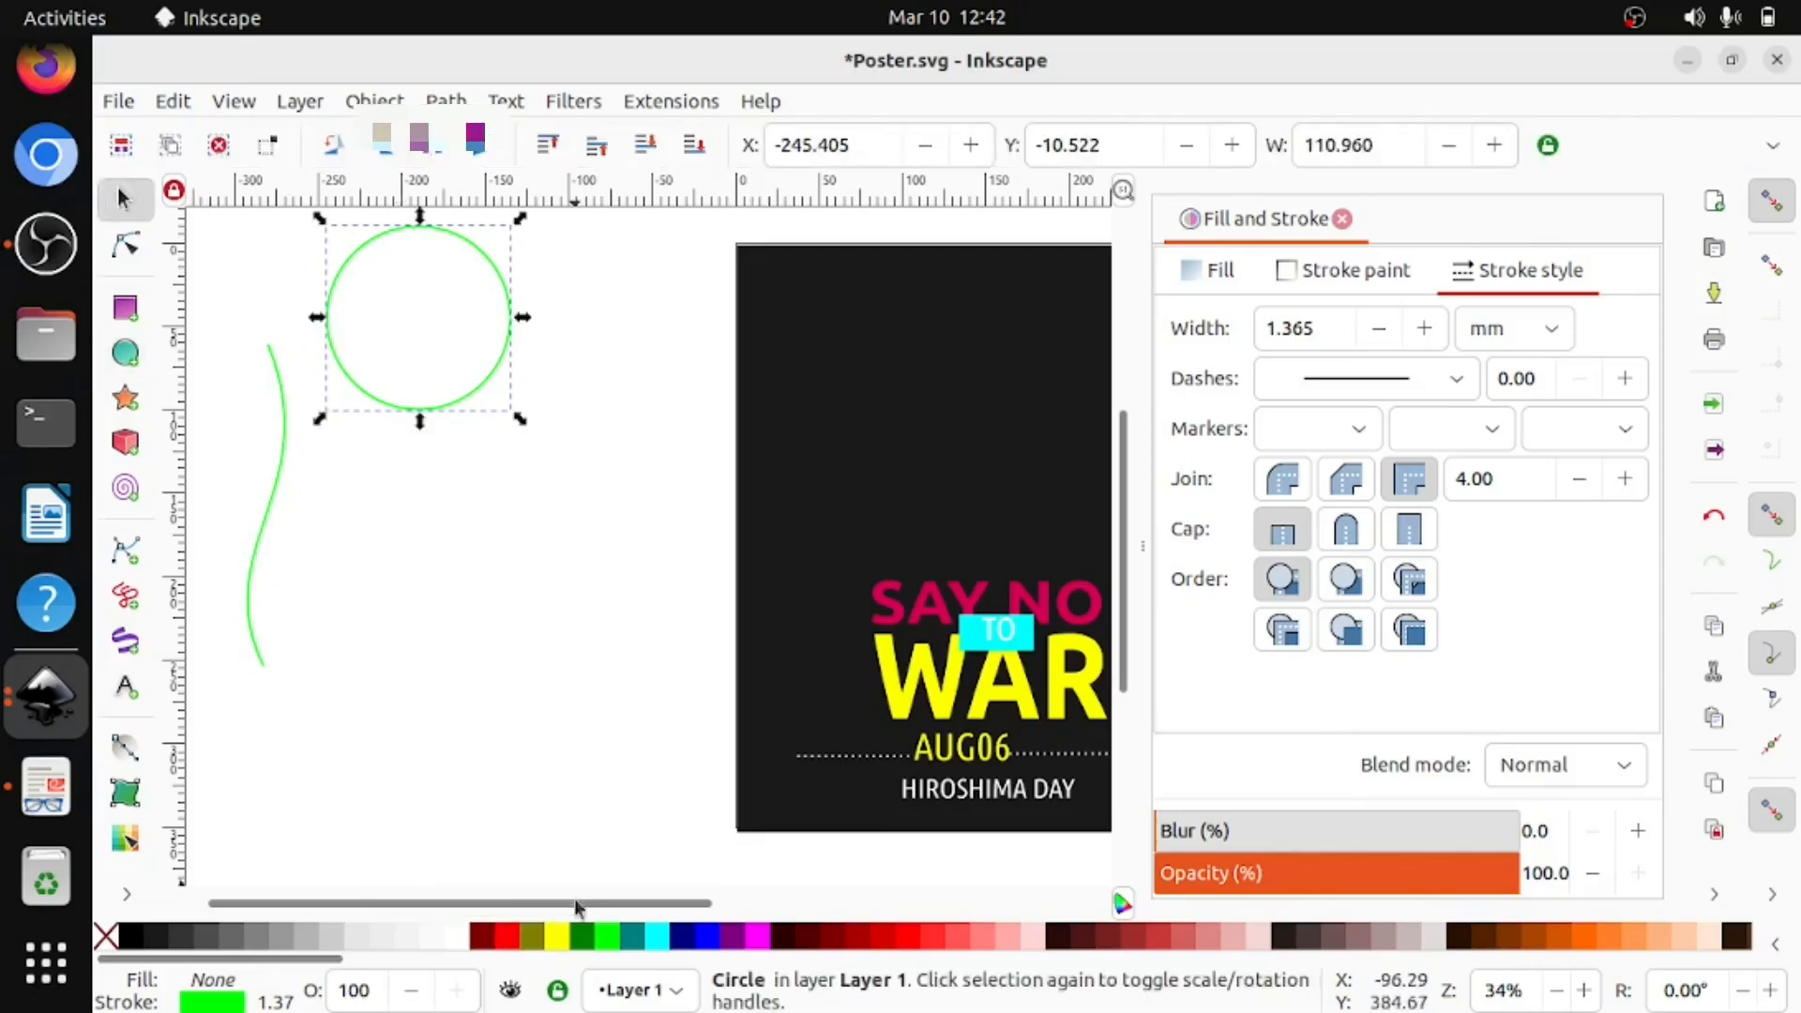
click(506, 936)
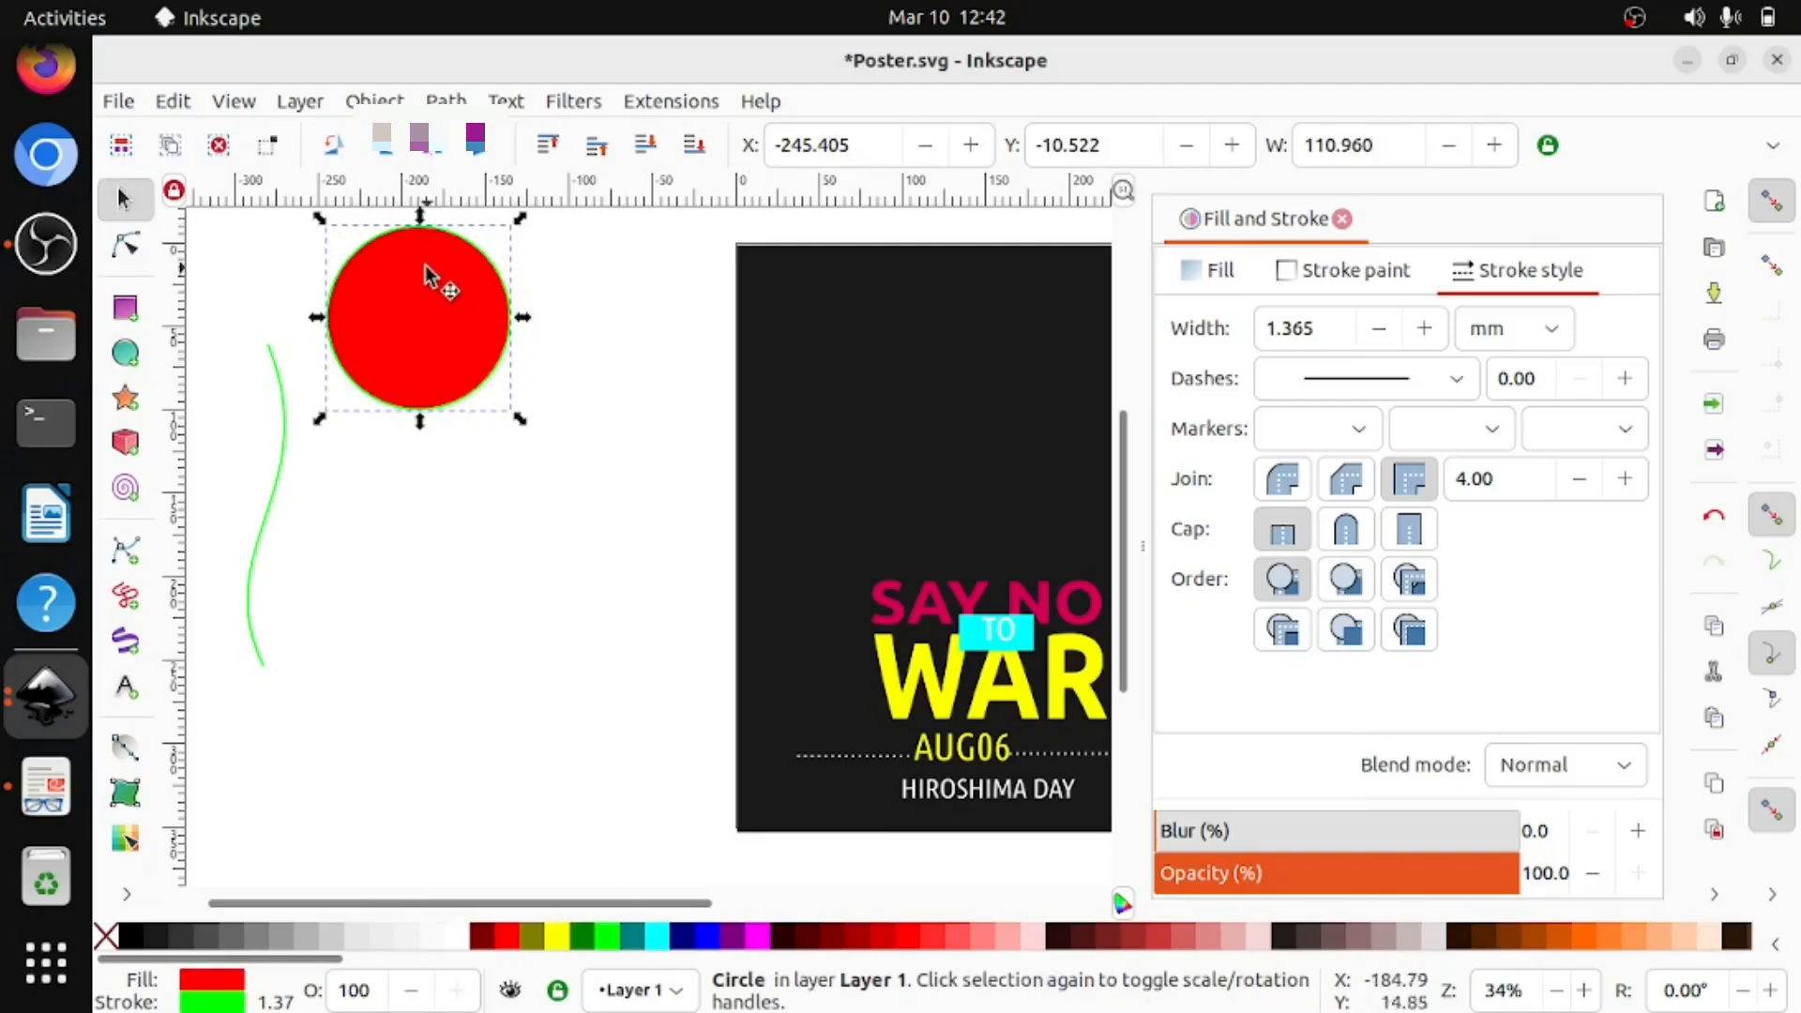
drag(416, 298, 447, 372)
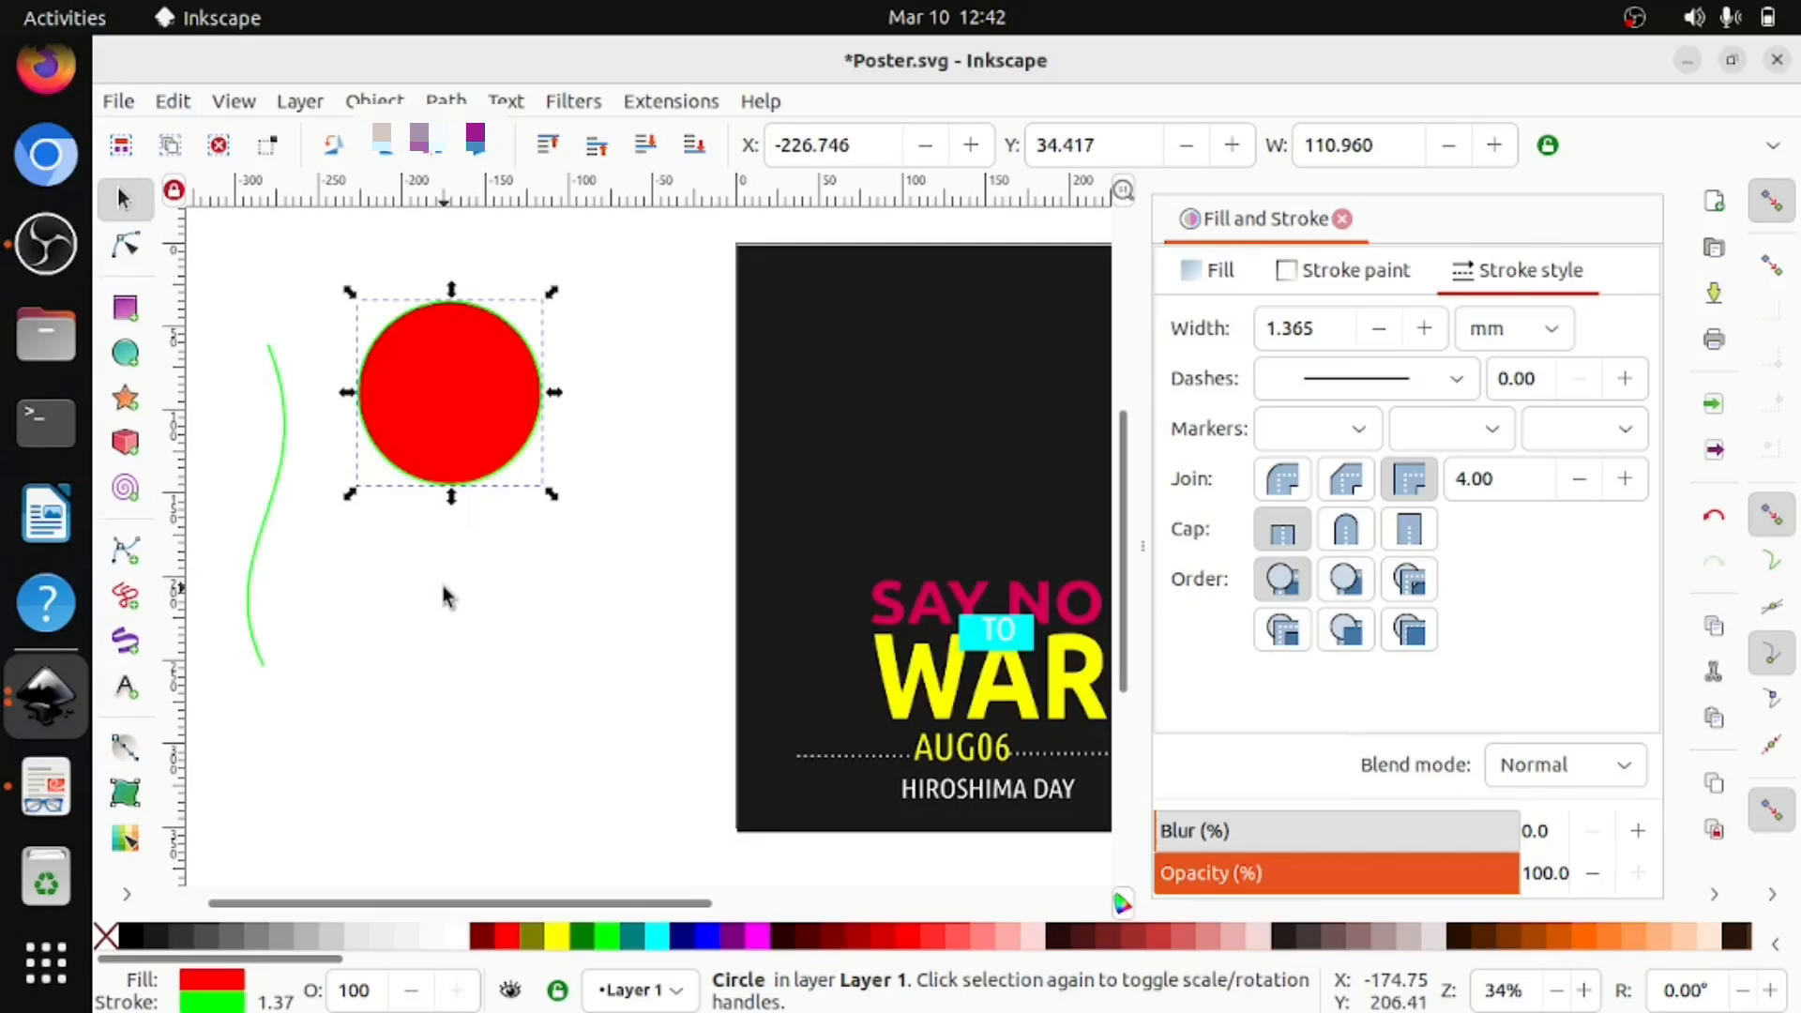
Remove the green outline from the red circle.
key(shift)
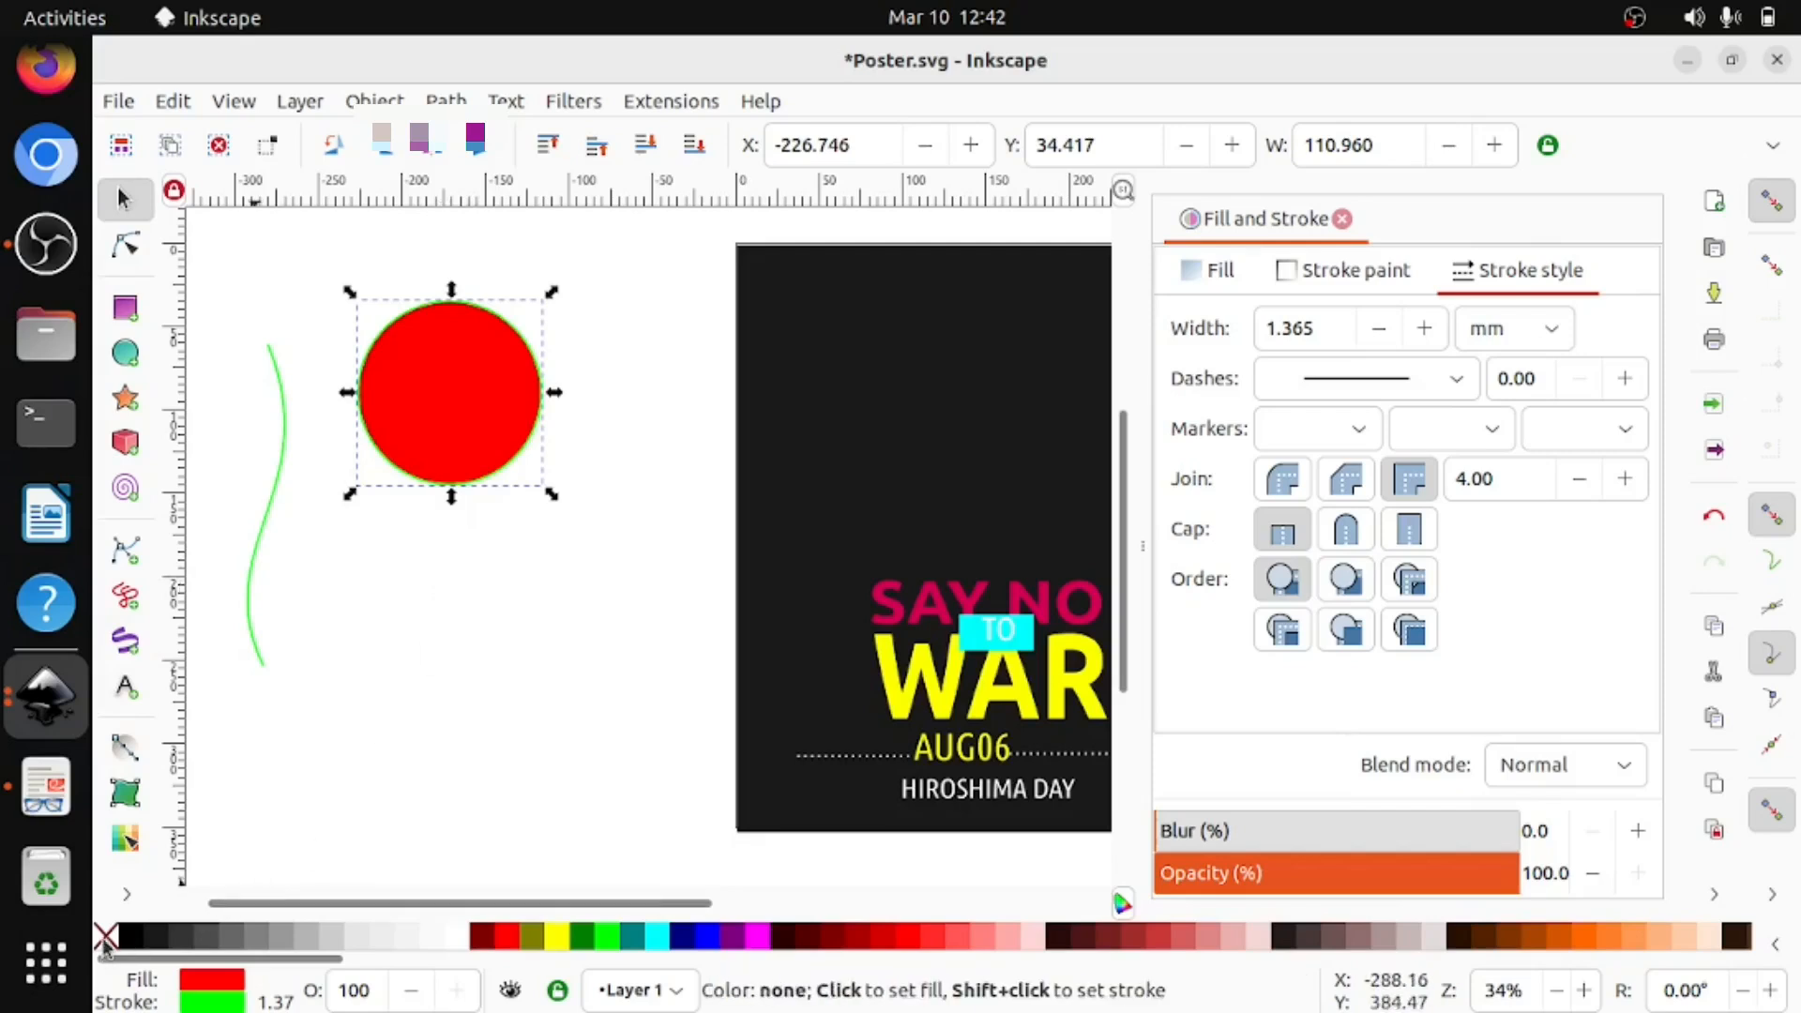
key(shift)
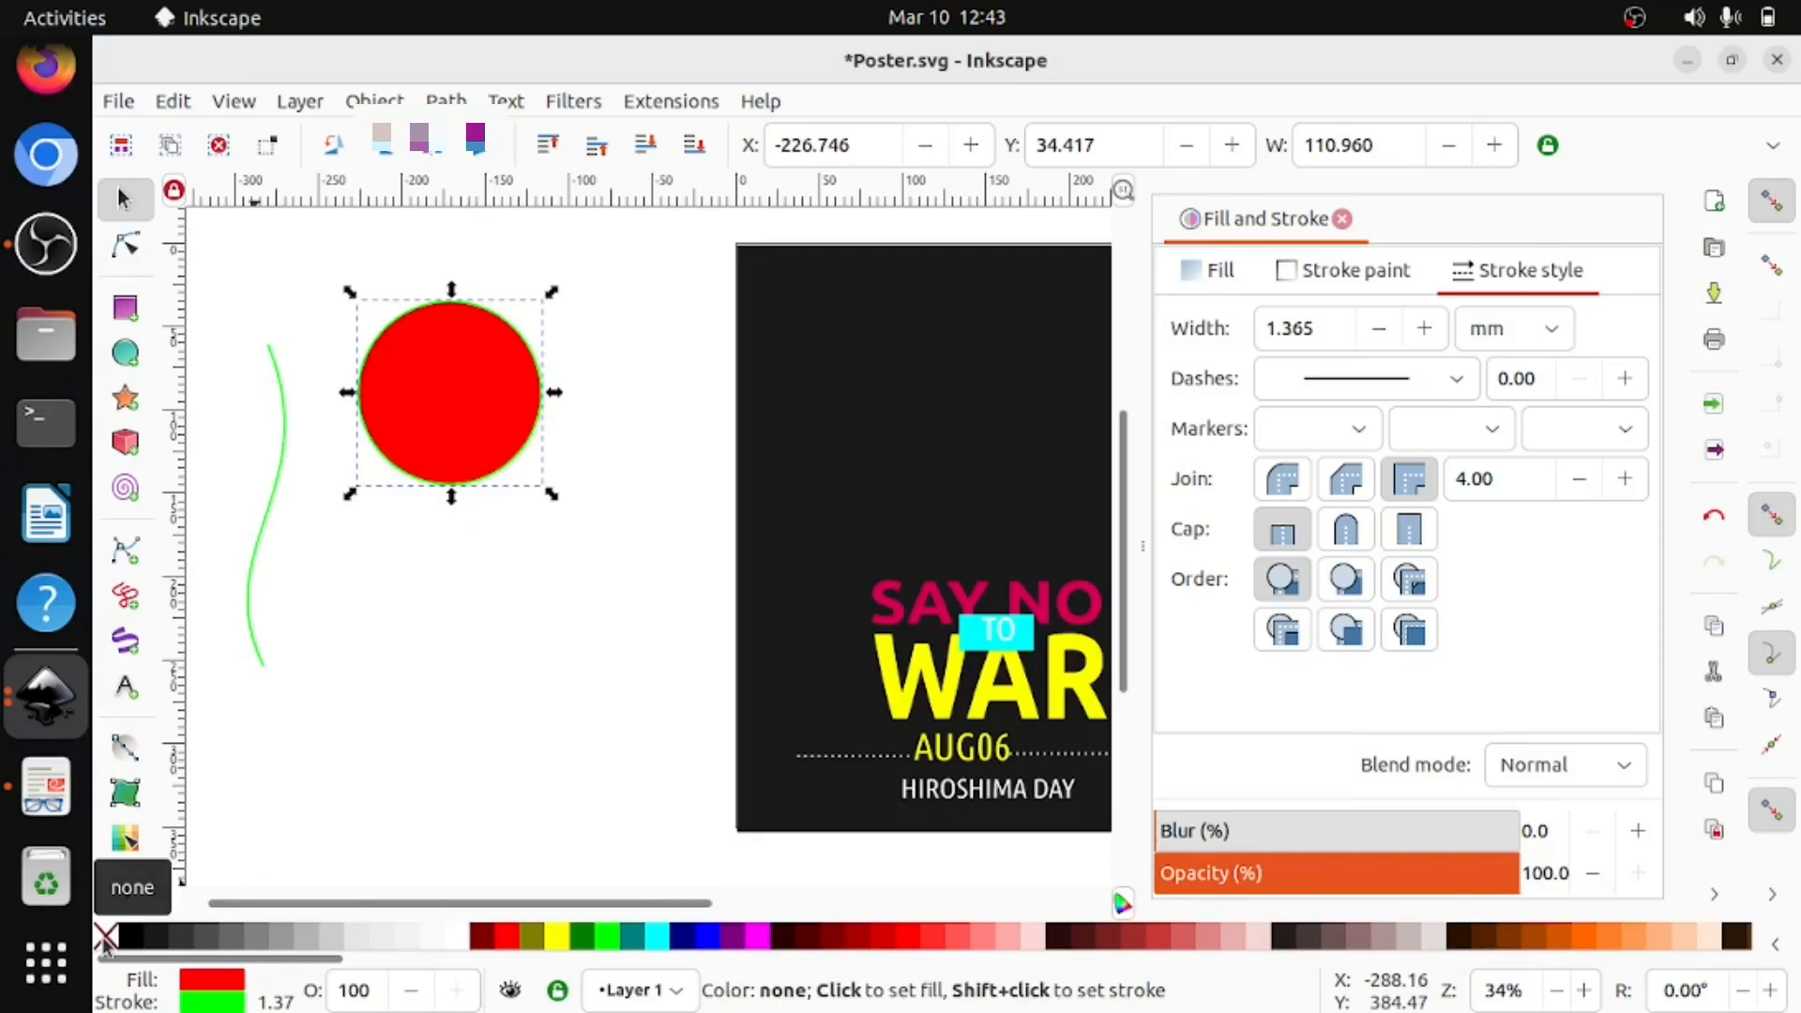
shift+click(105, 936)
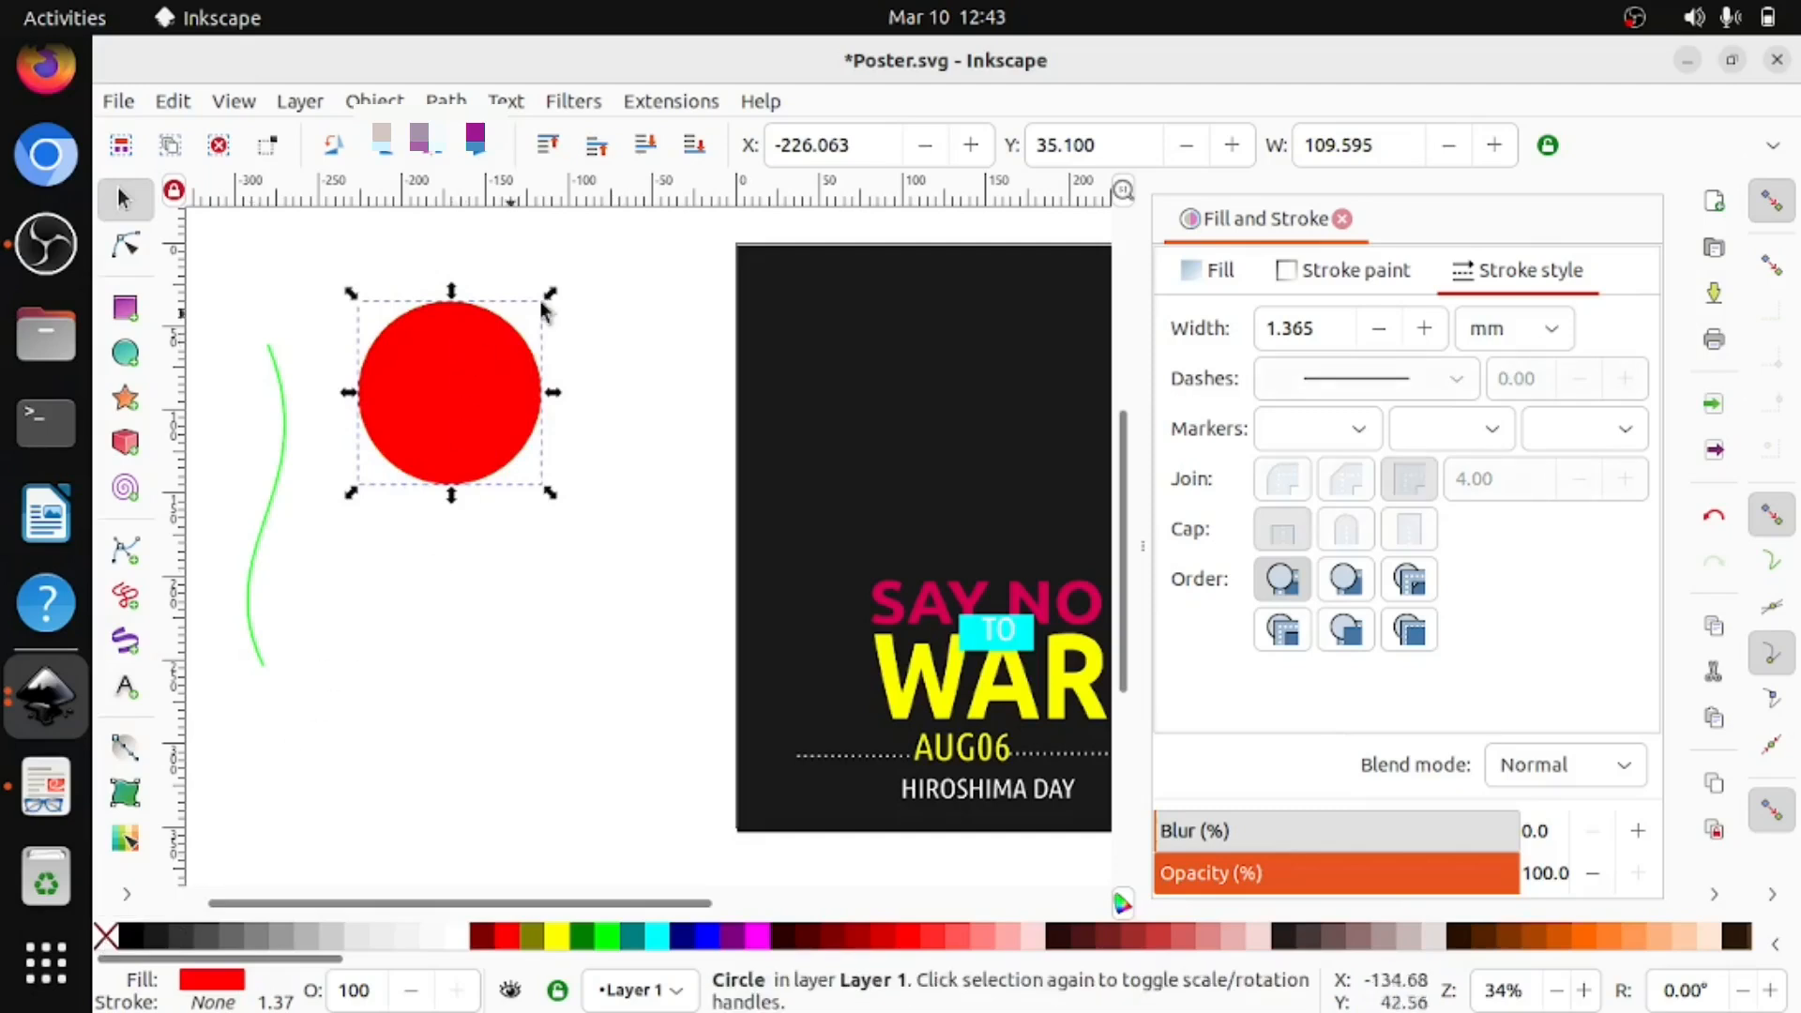
Check Fig 1.12 in the textbook, duplicate the red circle and move the copy to about X -160, Y 38, partly overlapping the original.
click(57, 790)
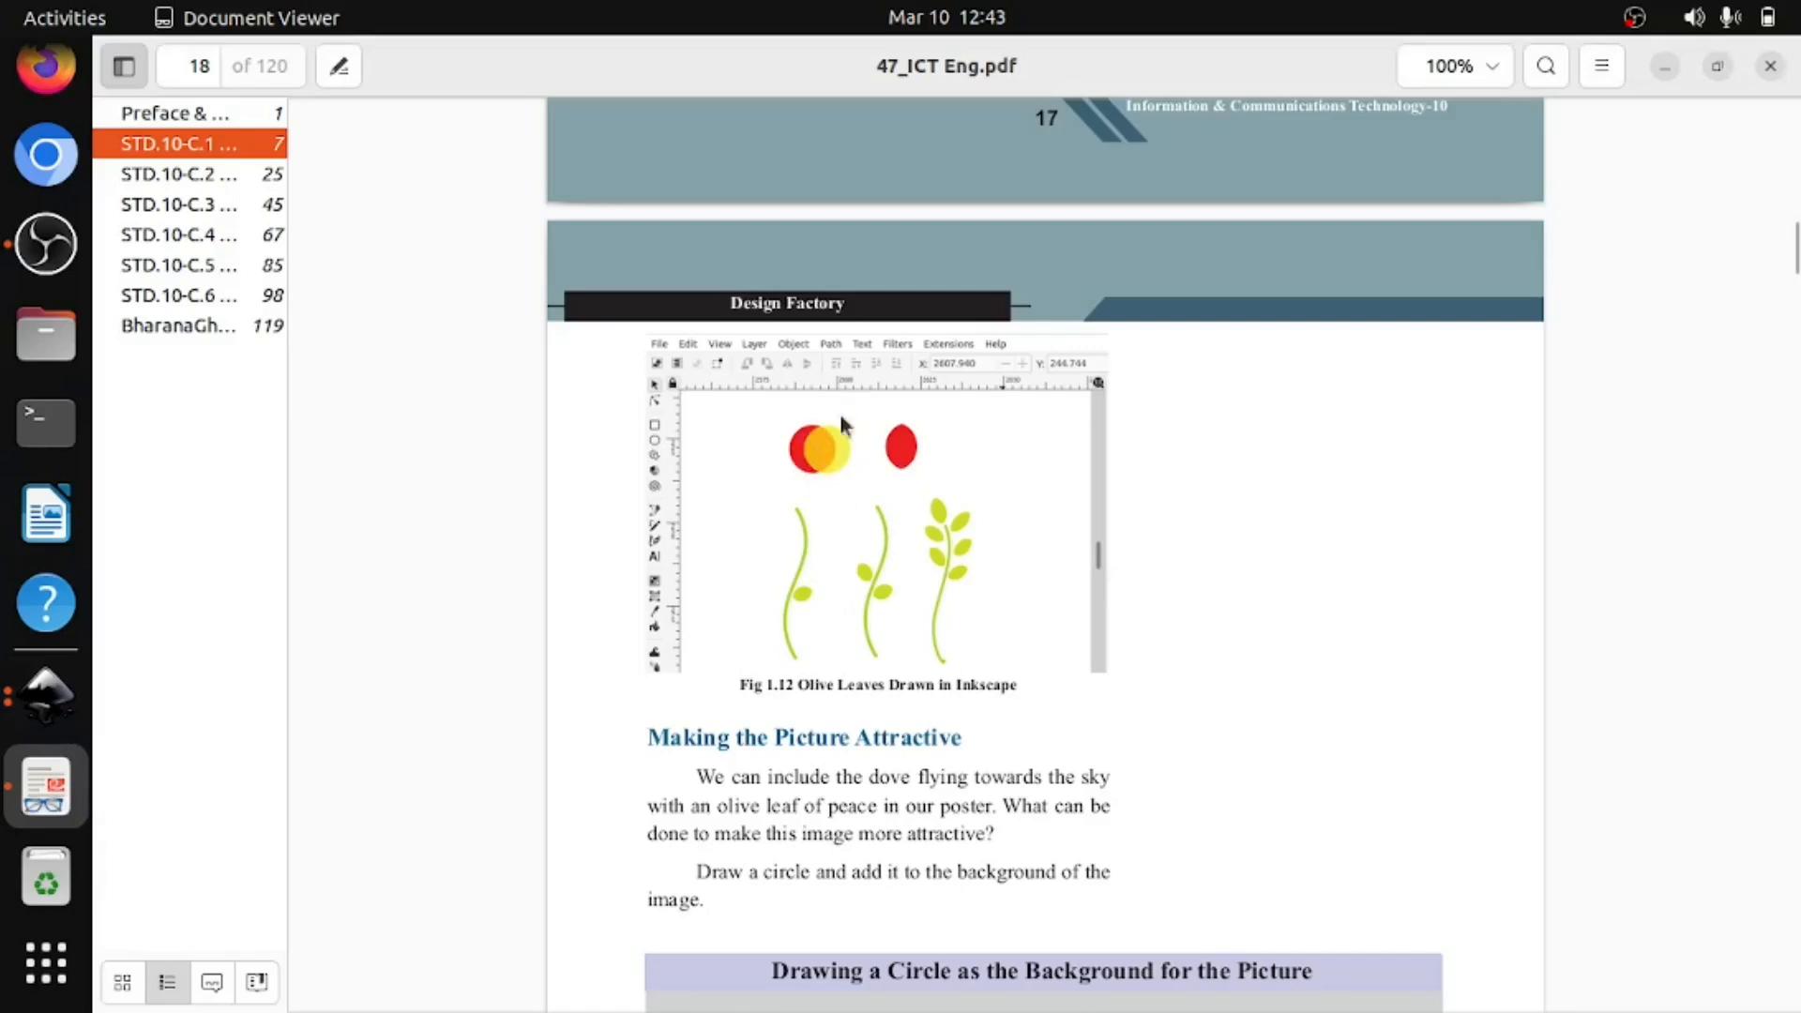
click(43, 693)
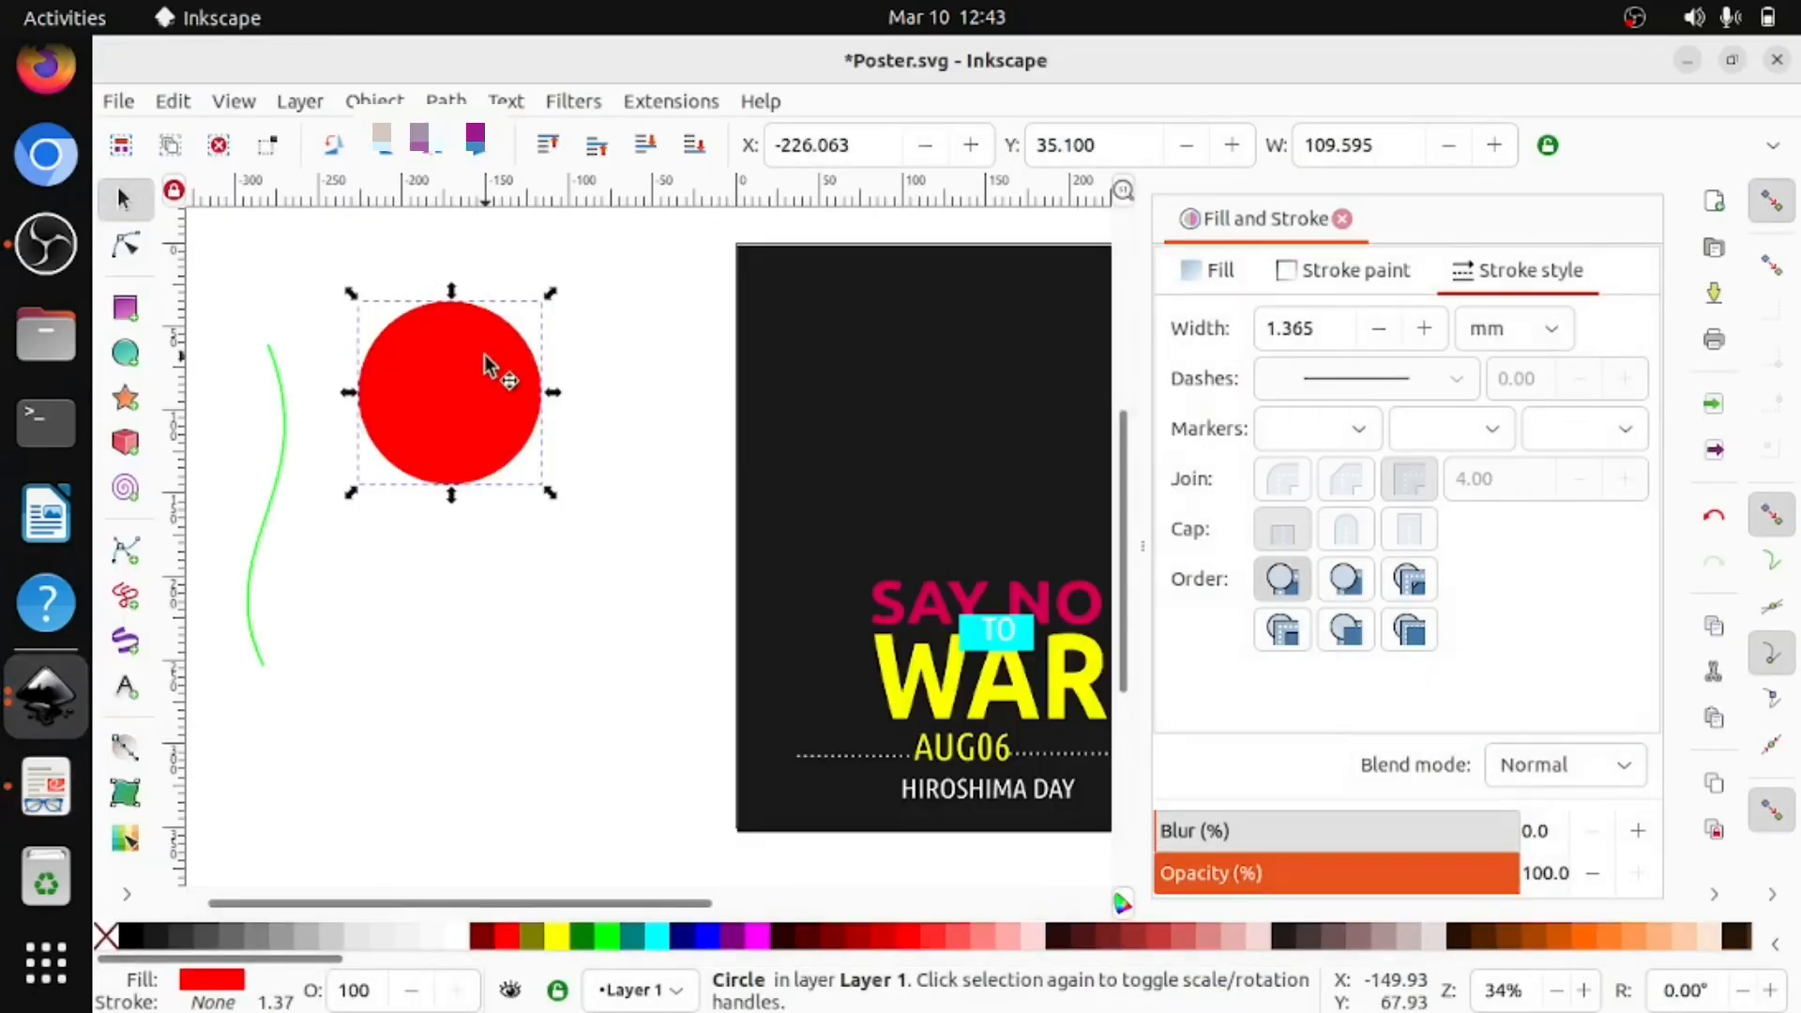
right_click(479, 388)
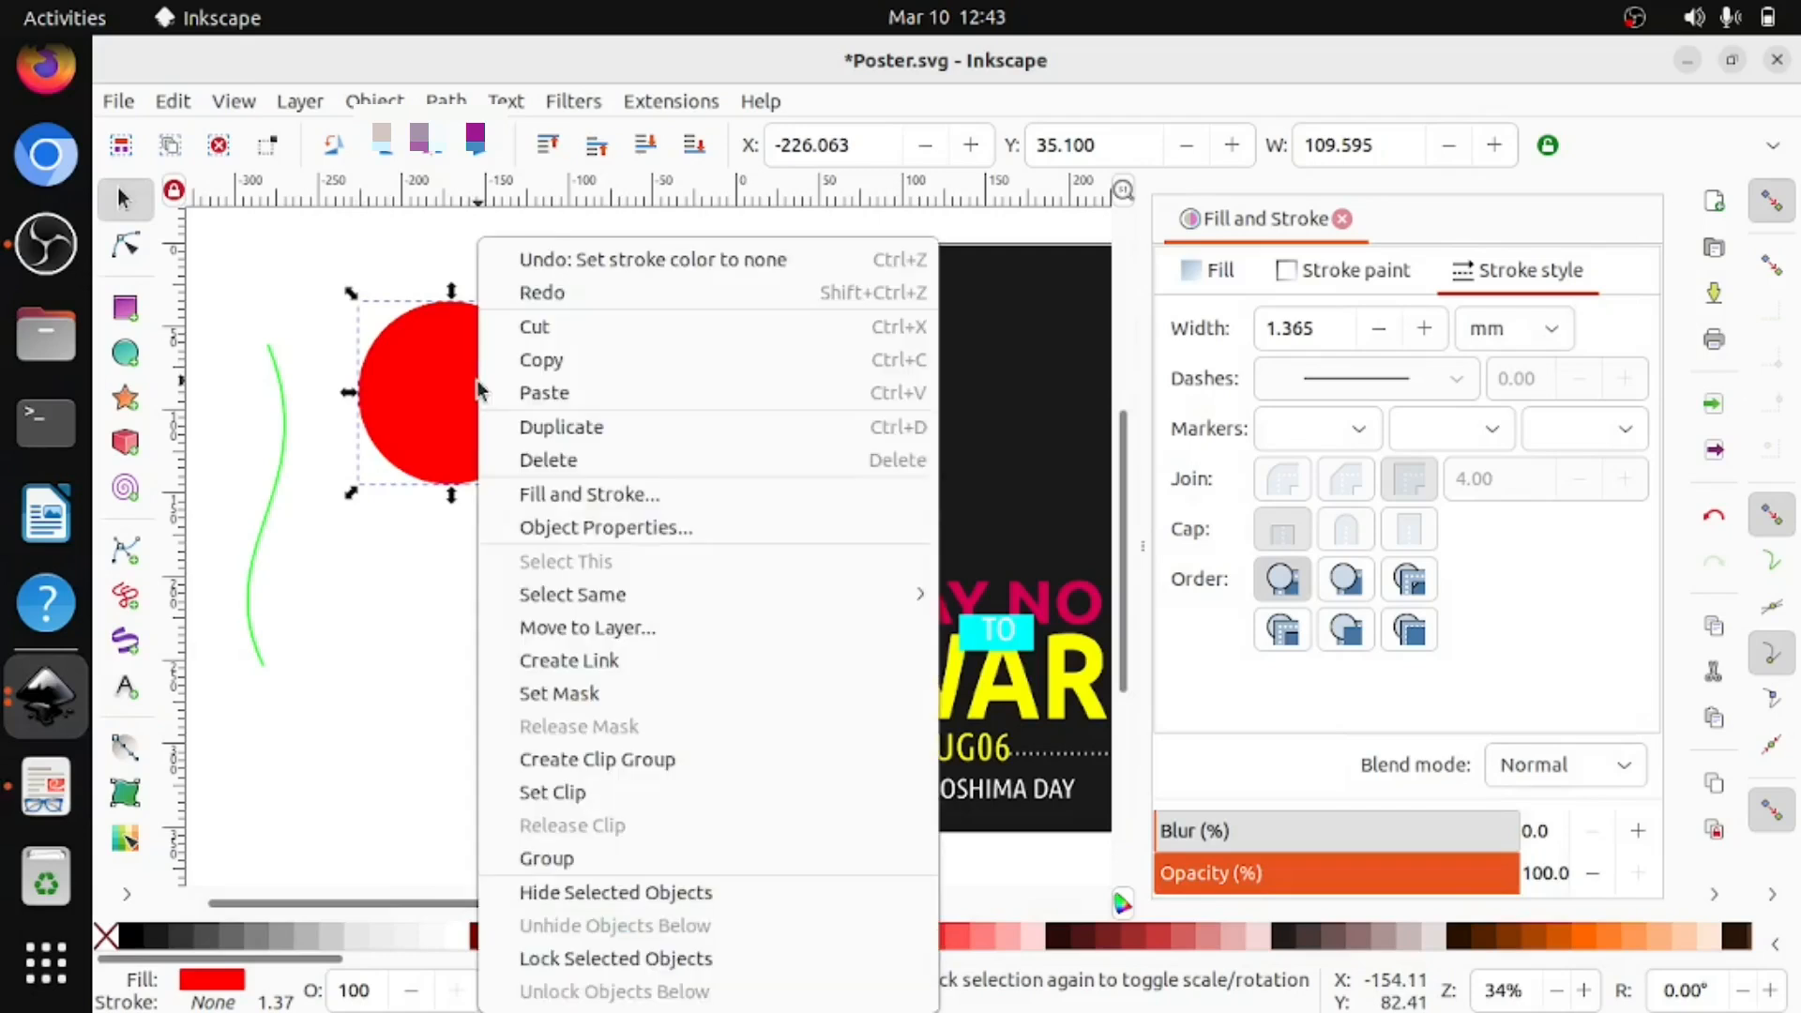
click(659, 432)
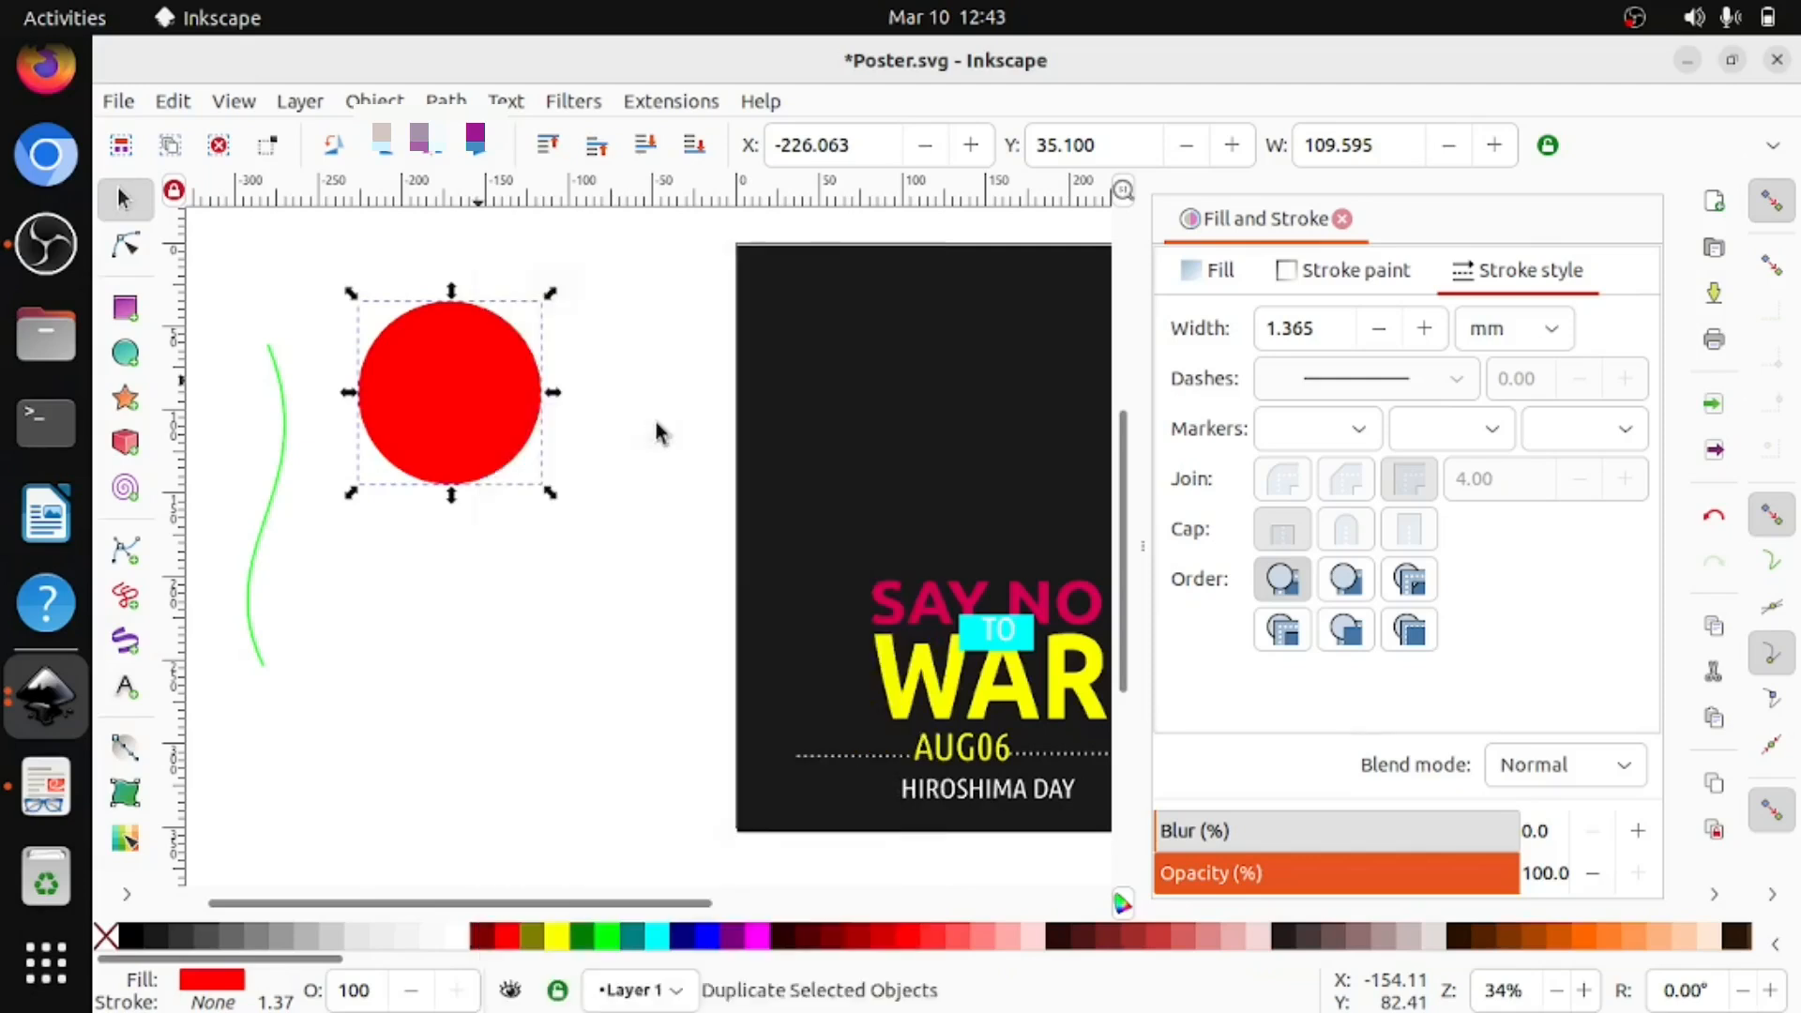
drag(428, 390, 544, 396)
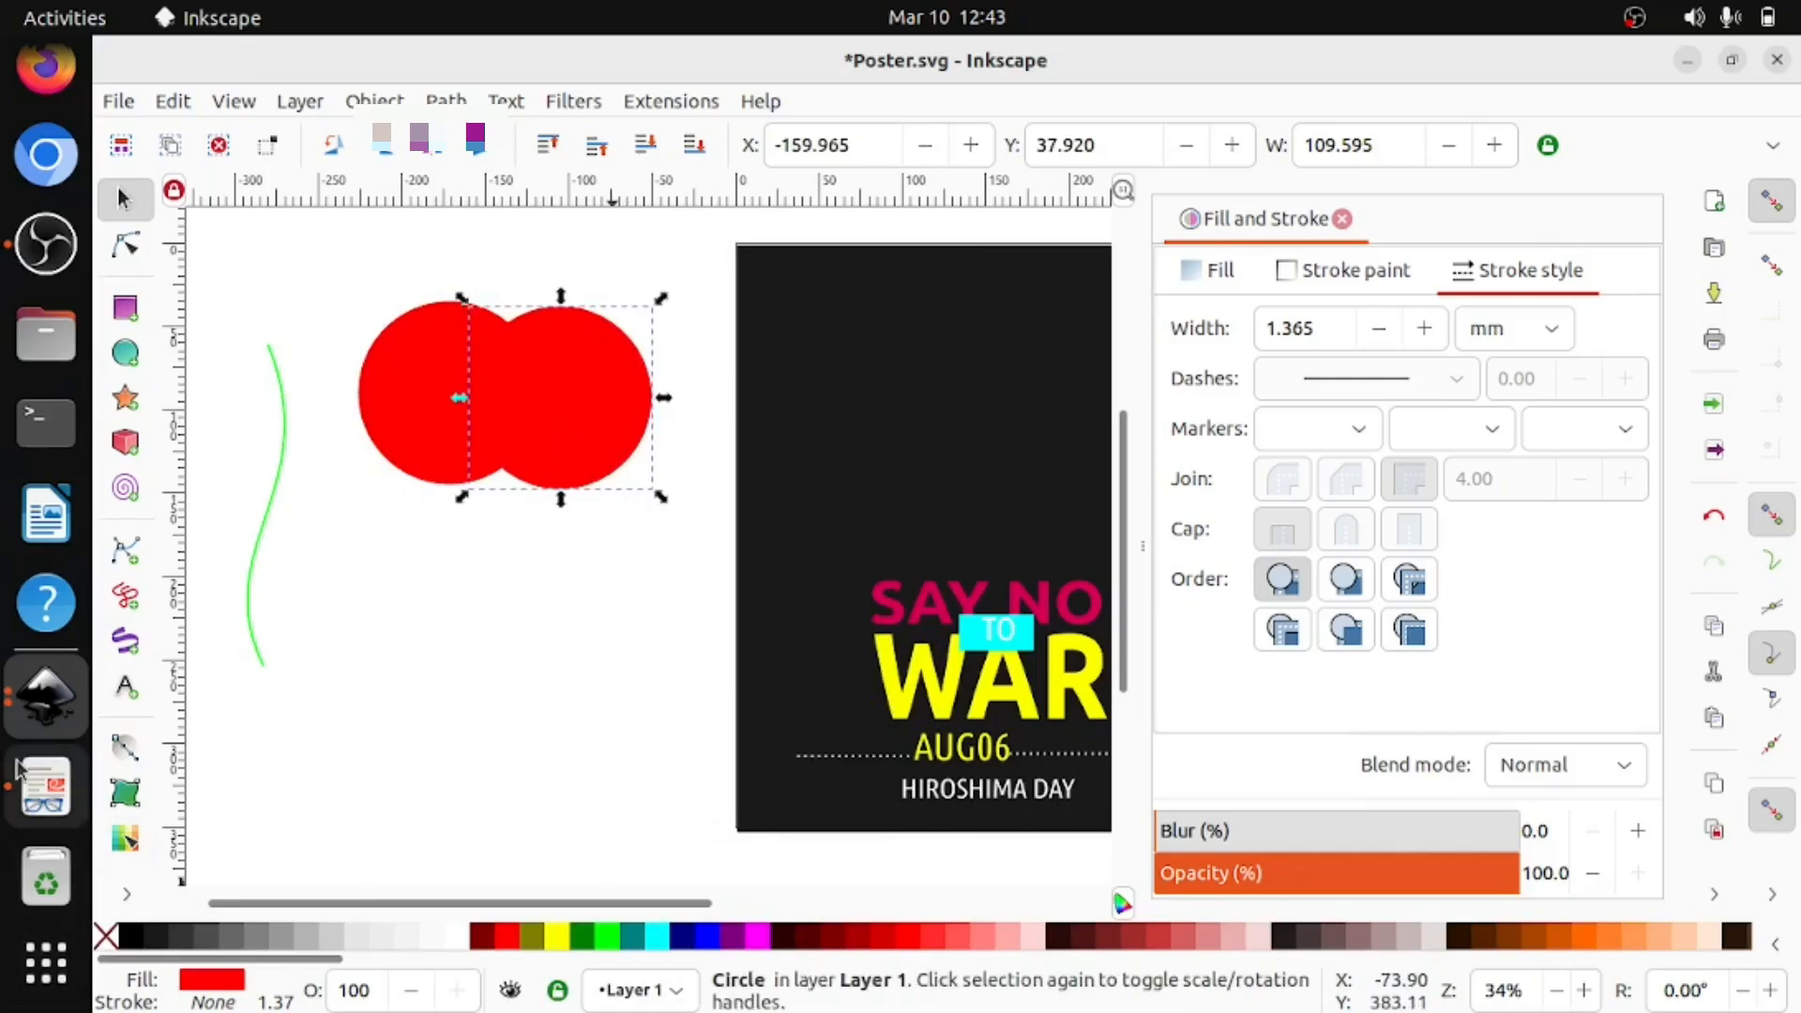
Check the circle colours in Fig 1.12 of the textbook and fill the duplicate circle with yellow (#FFFF00).
click(45, 786)
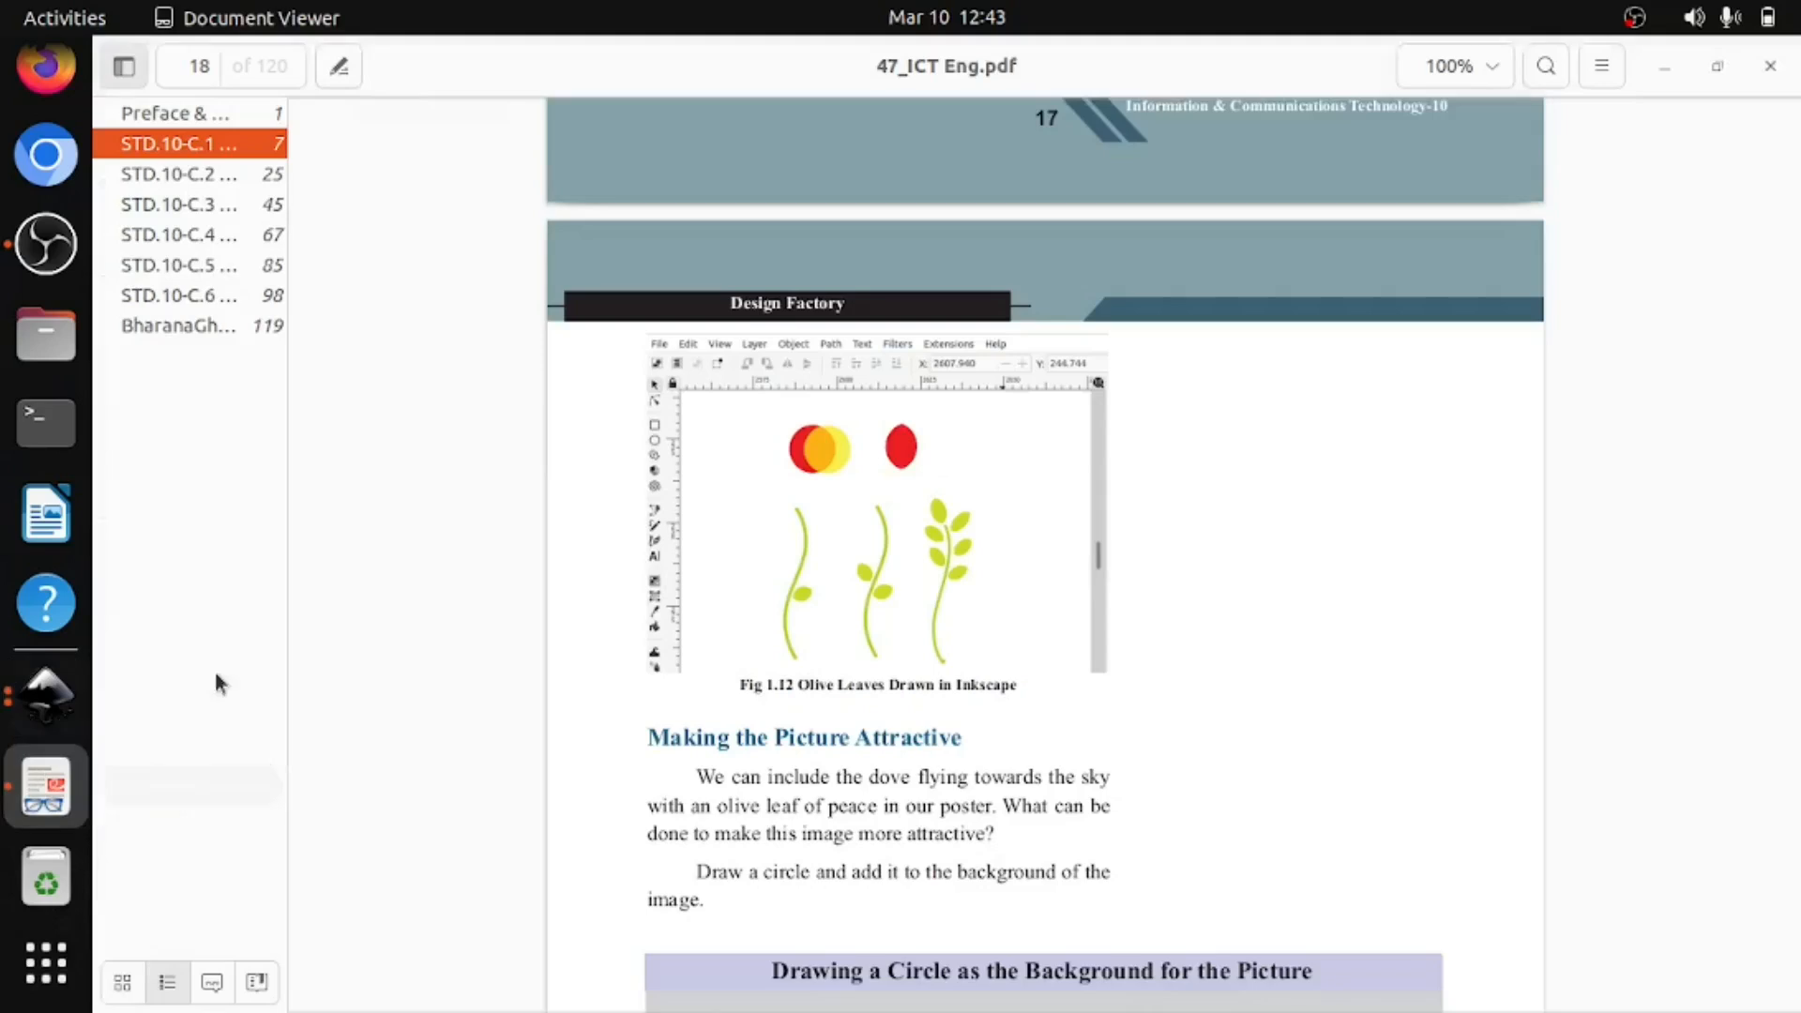
click(43, 699)
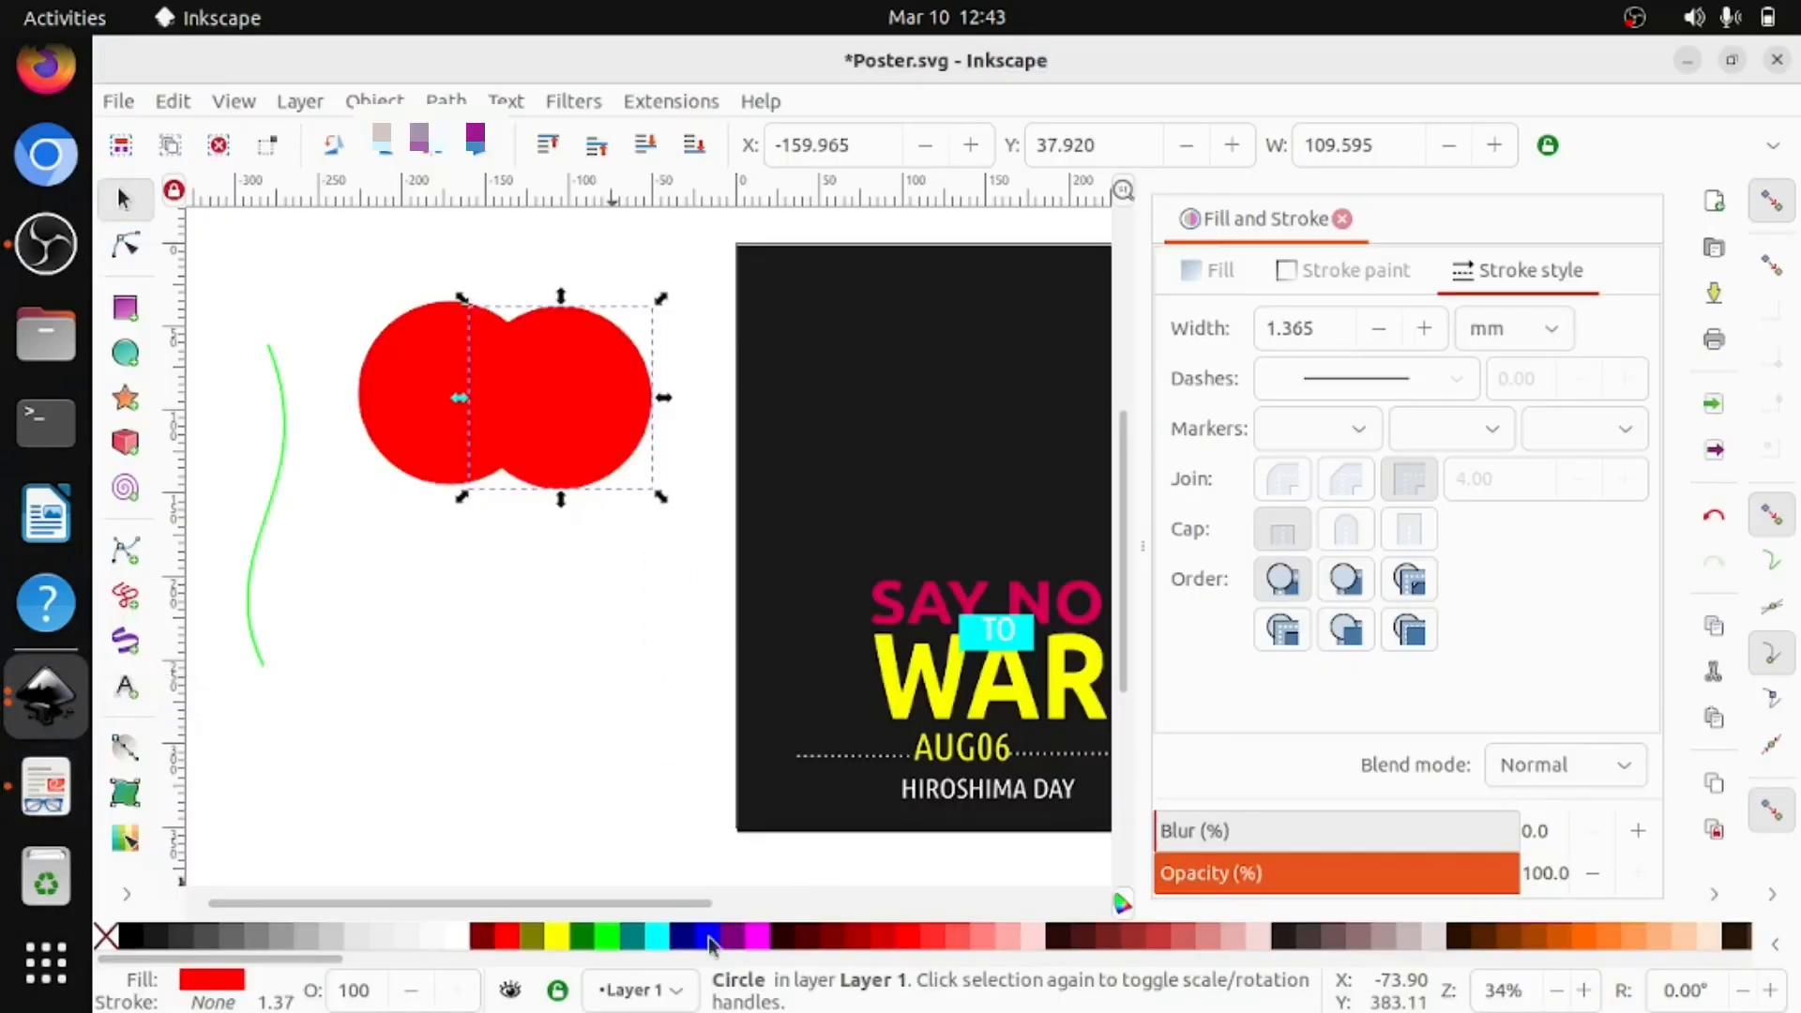
click(557, 937)
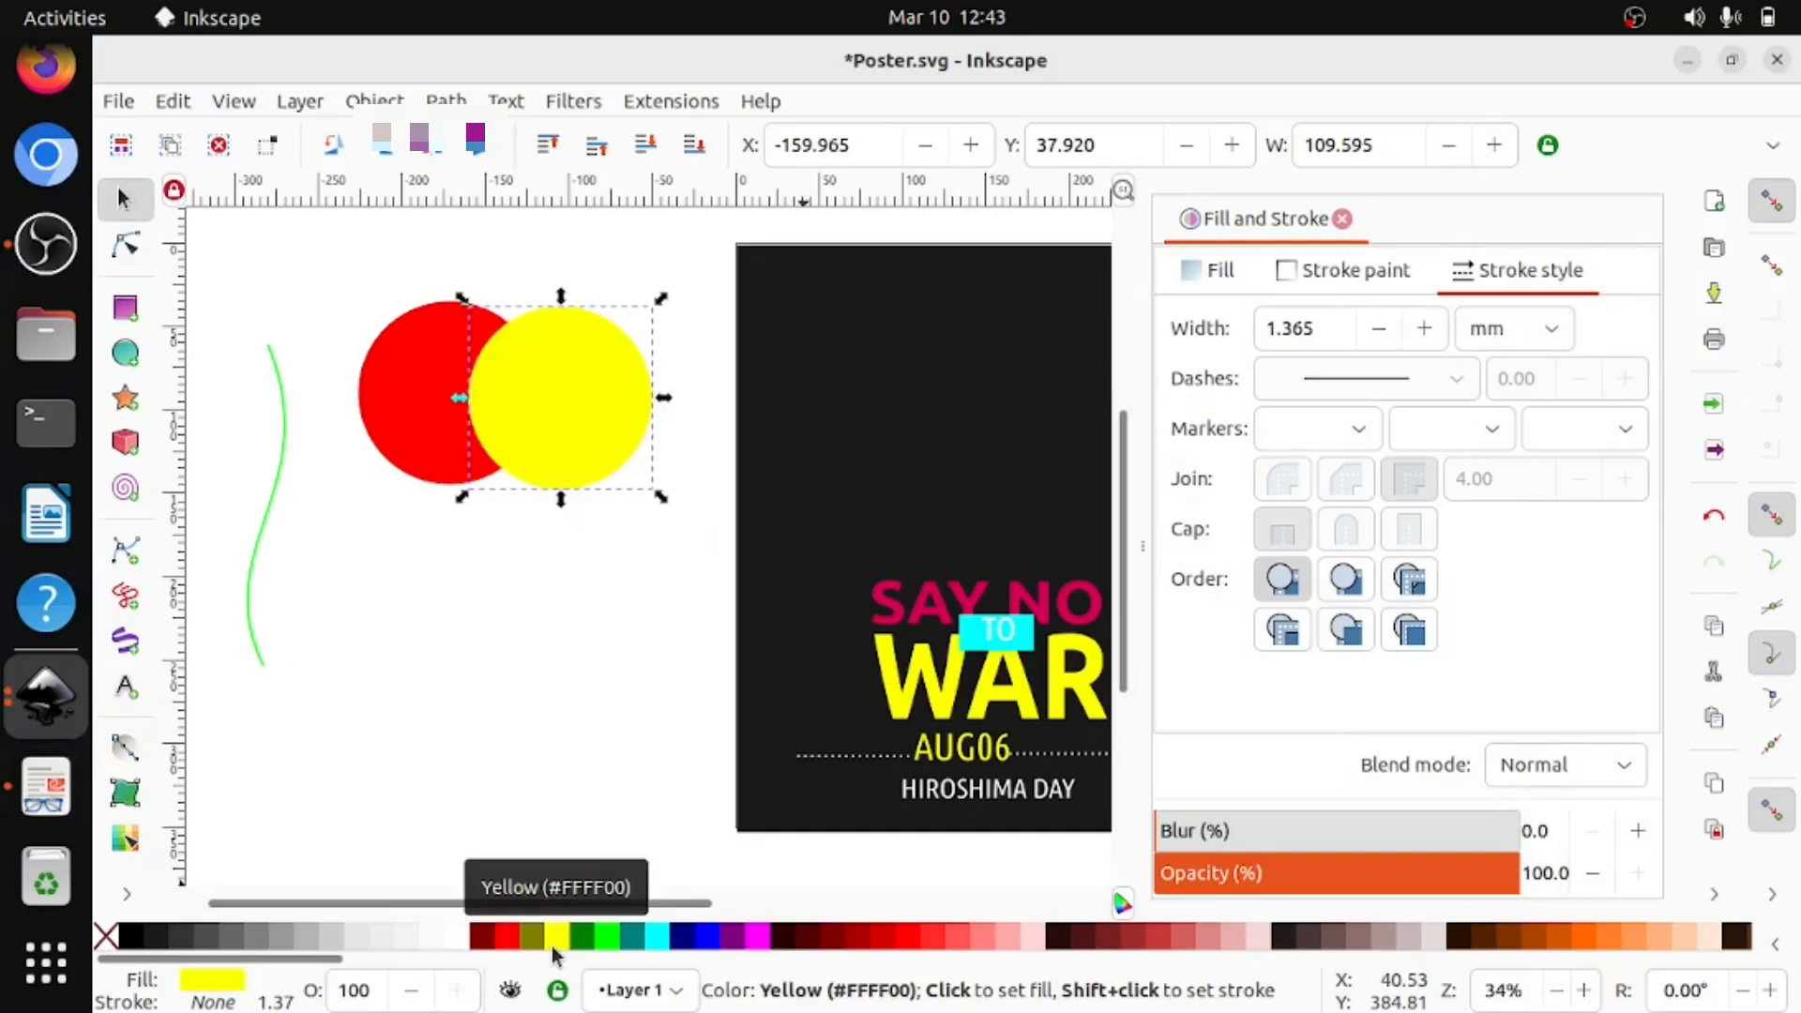
click(616, 626)
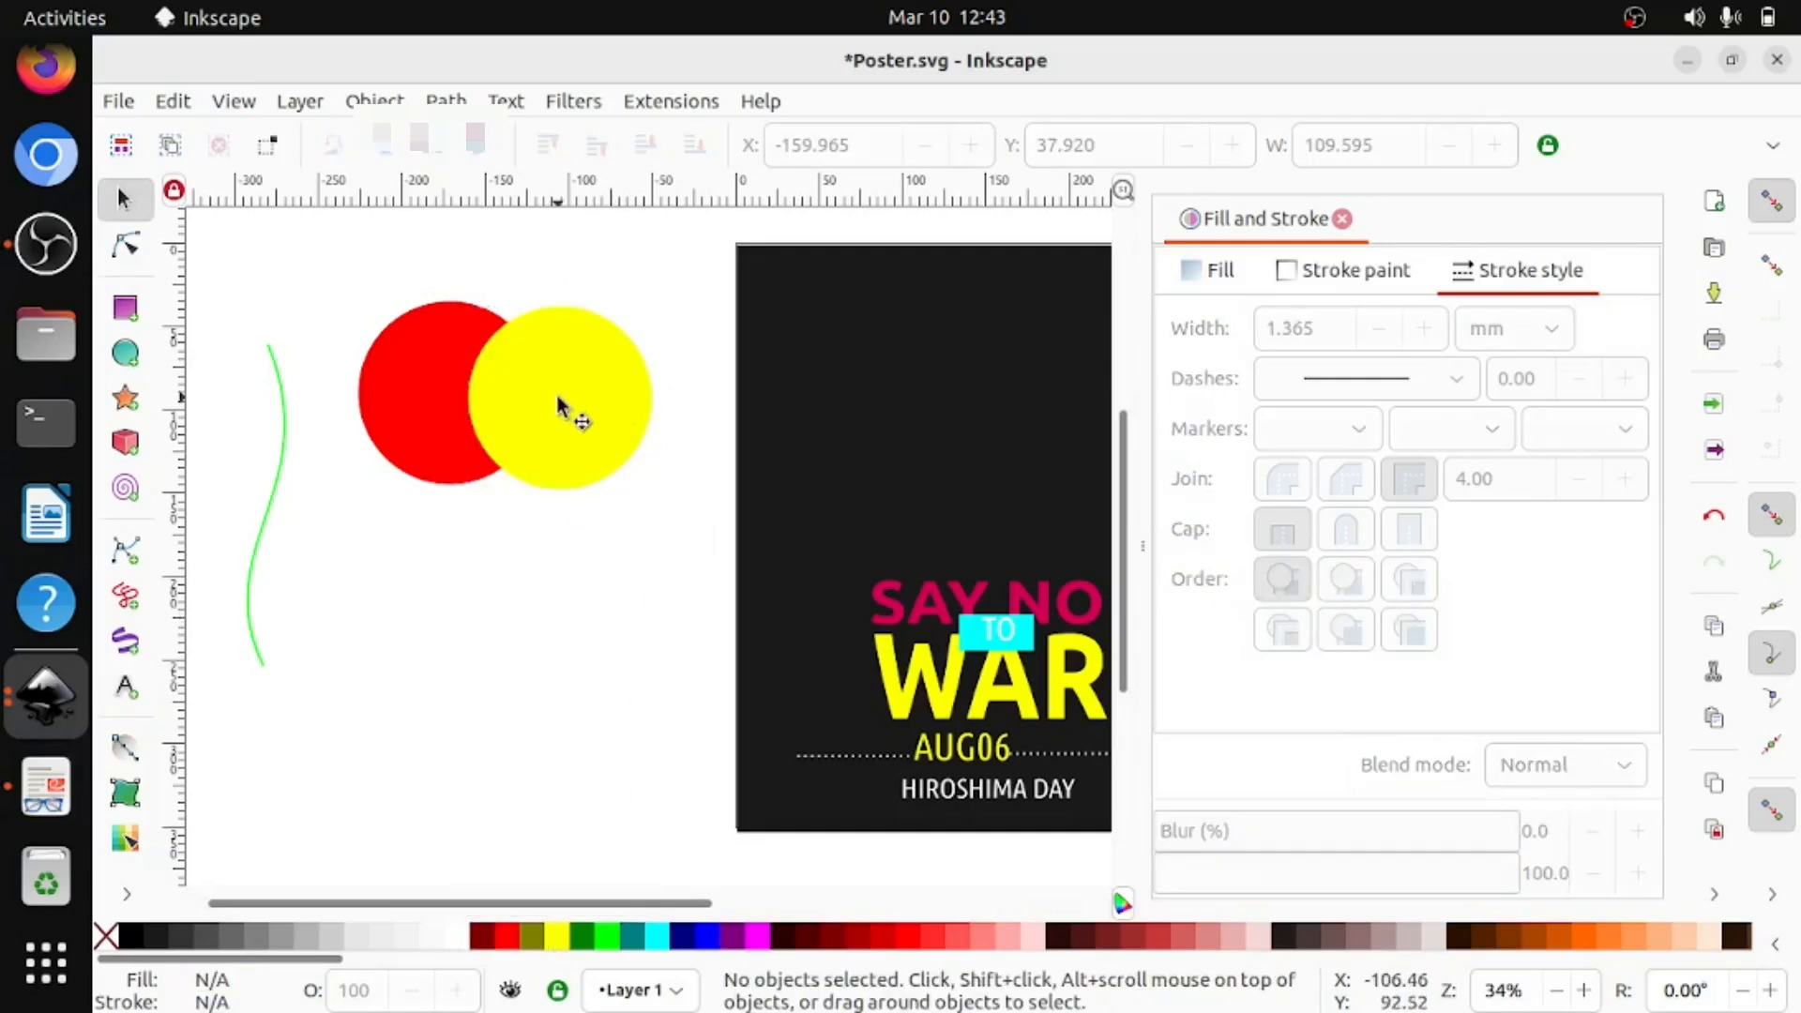
drag(554, 404, 553, 405)
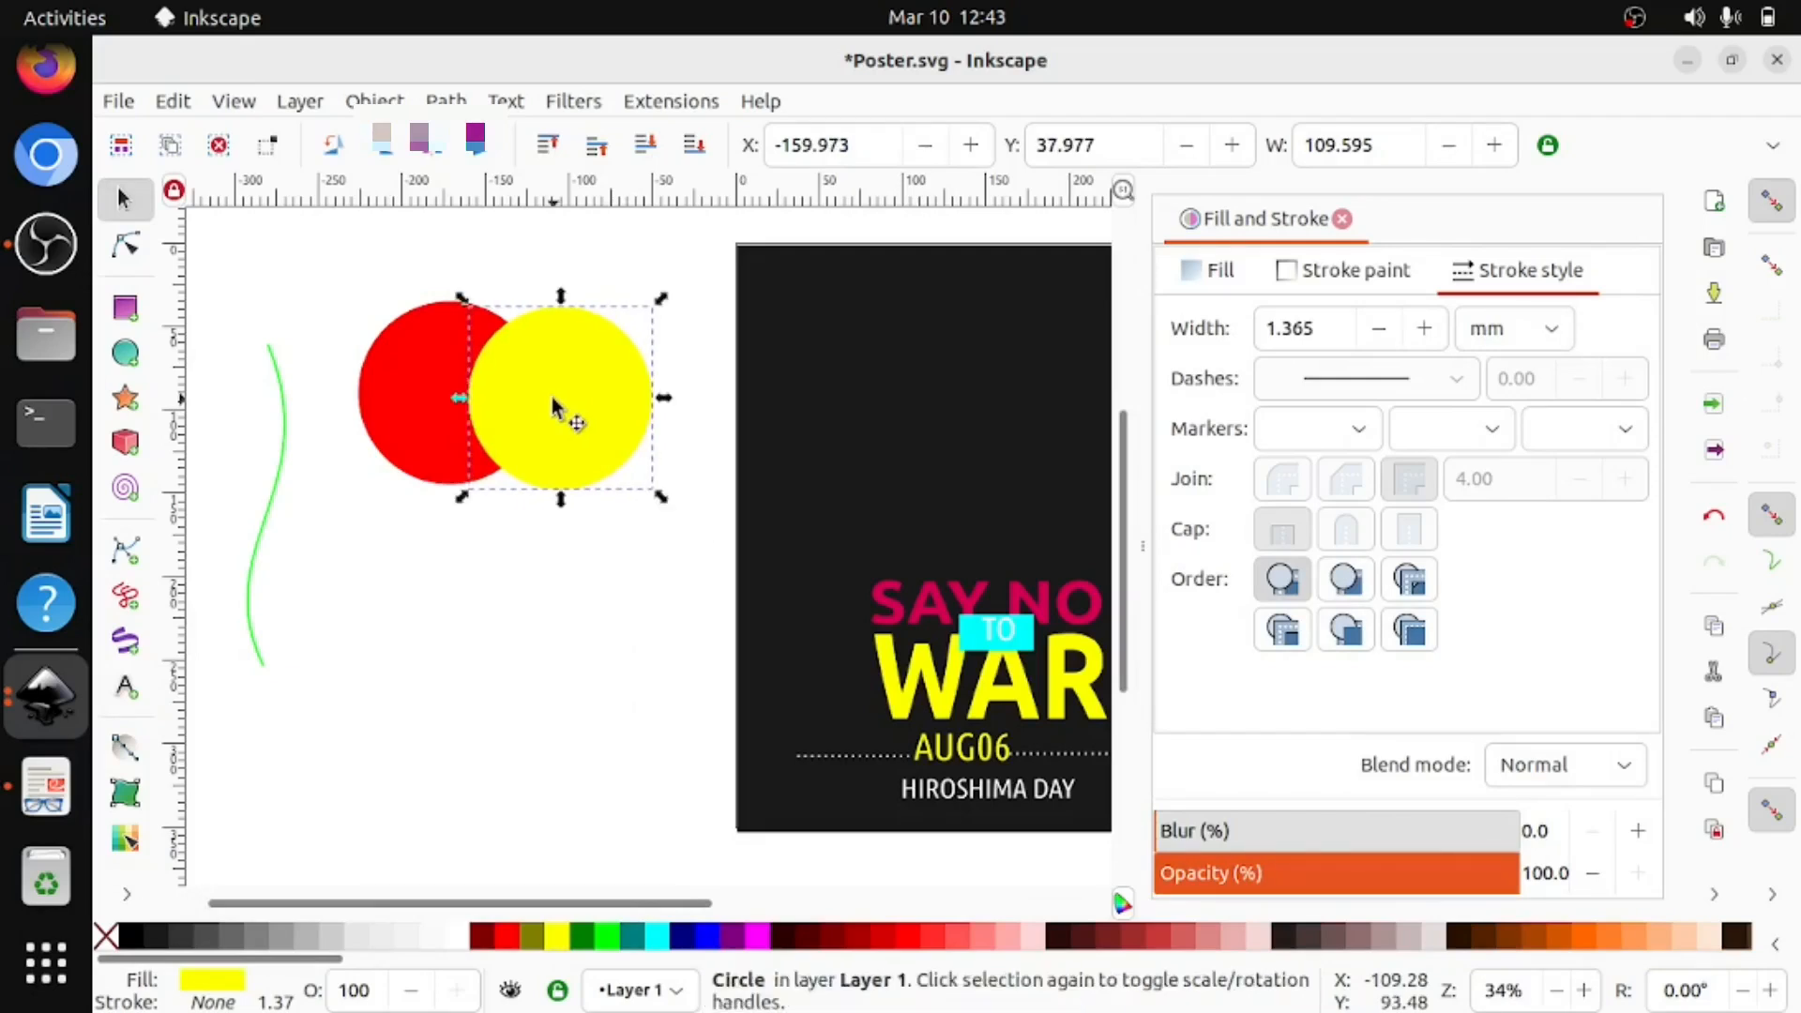
click(501, 567)
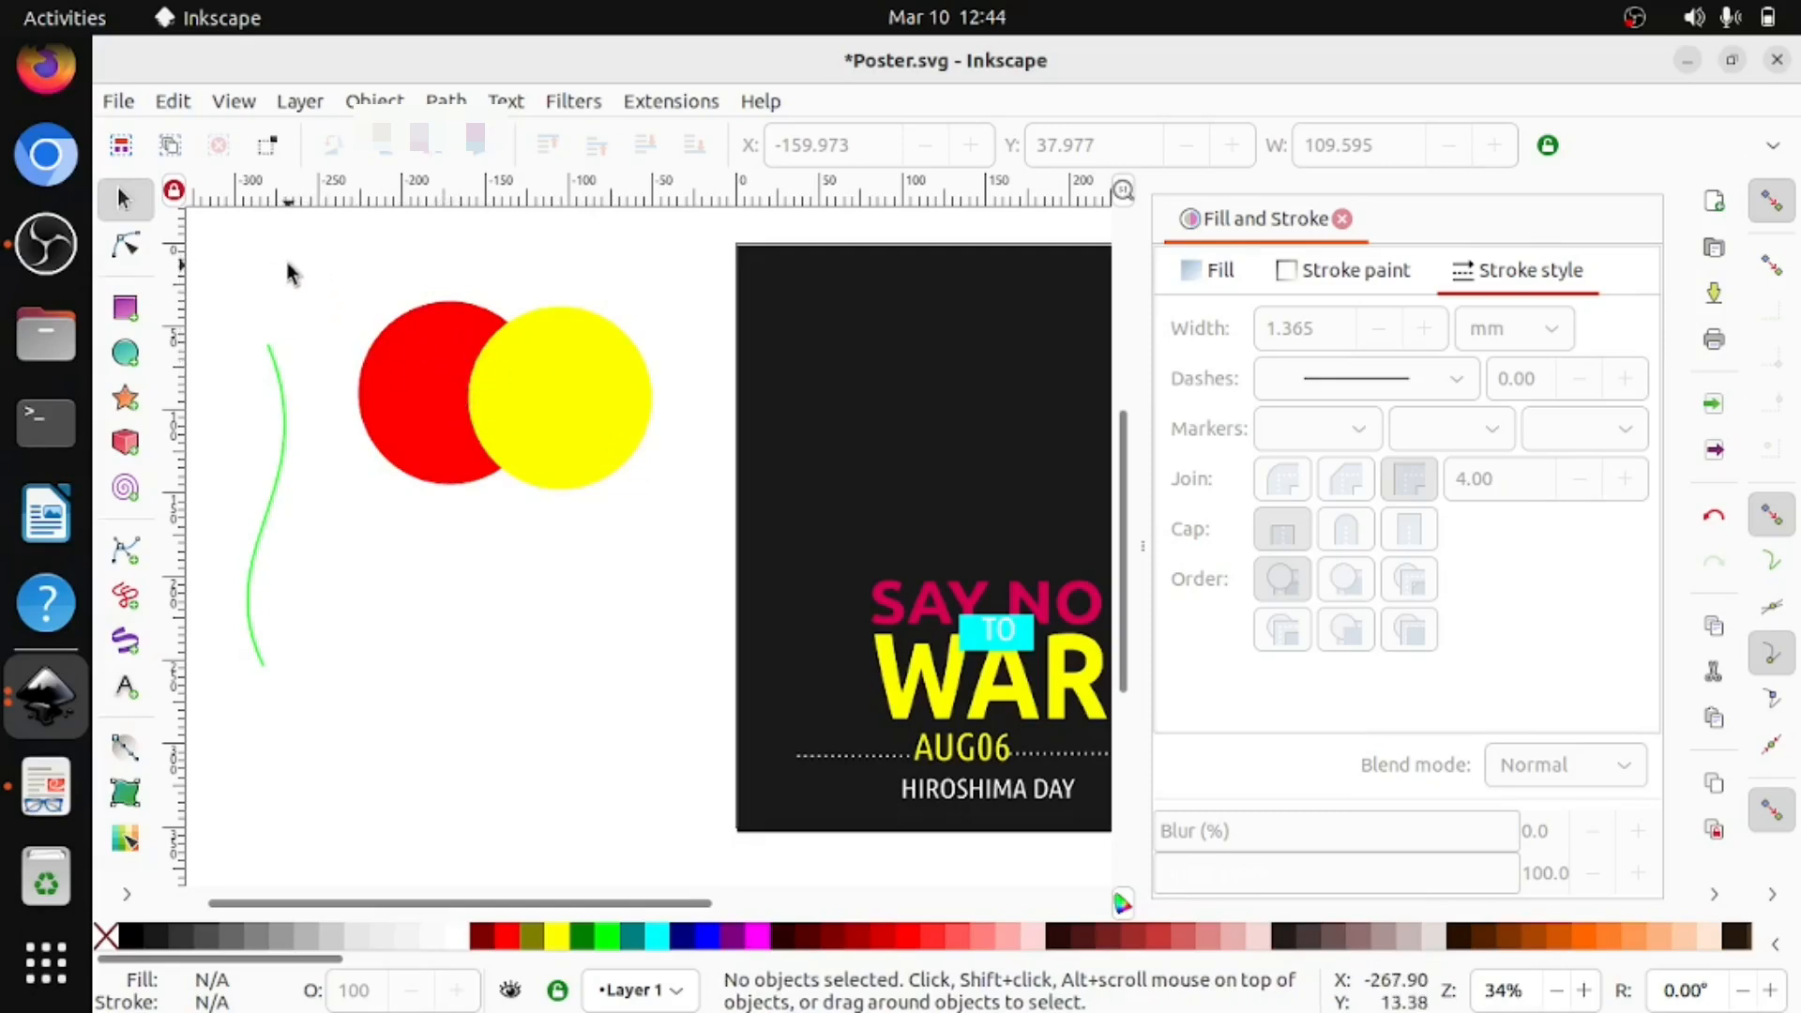
drag(288, 268, 699, 567)
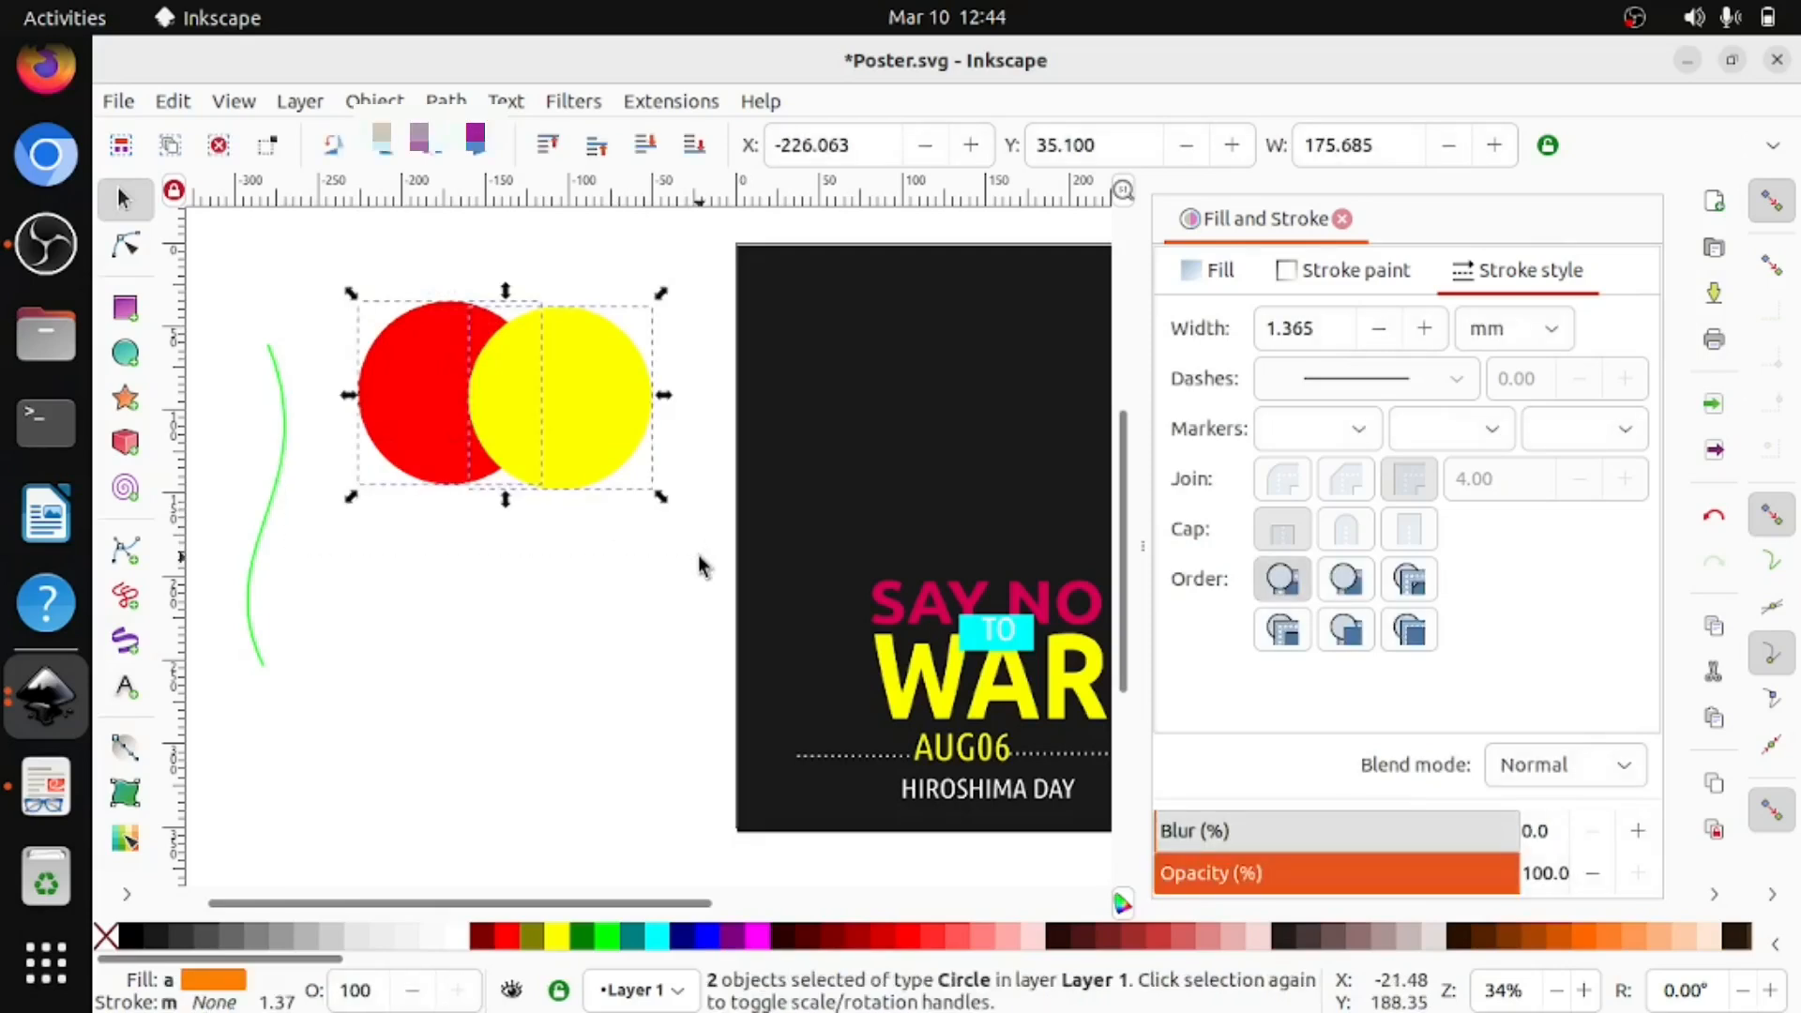
click(699, 568)
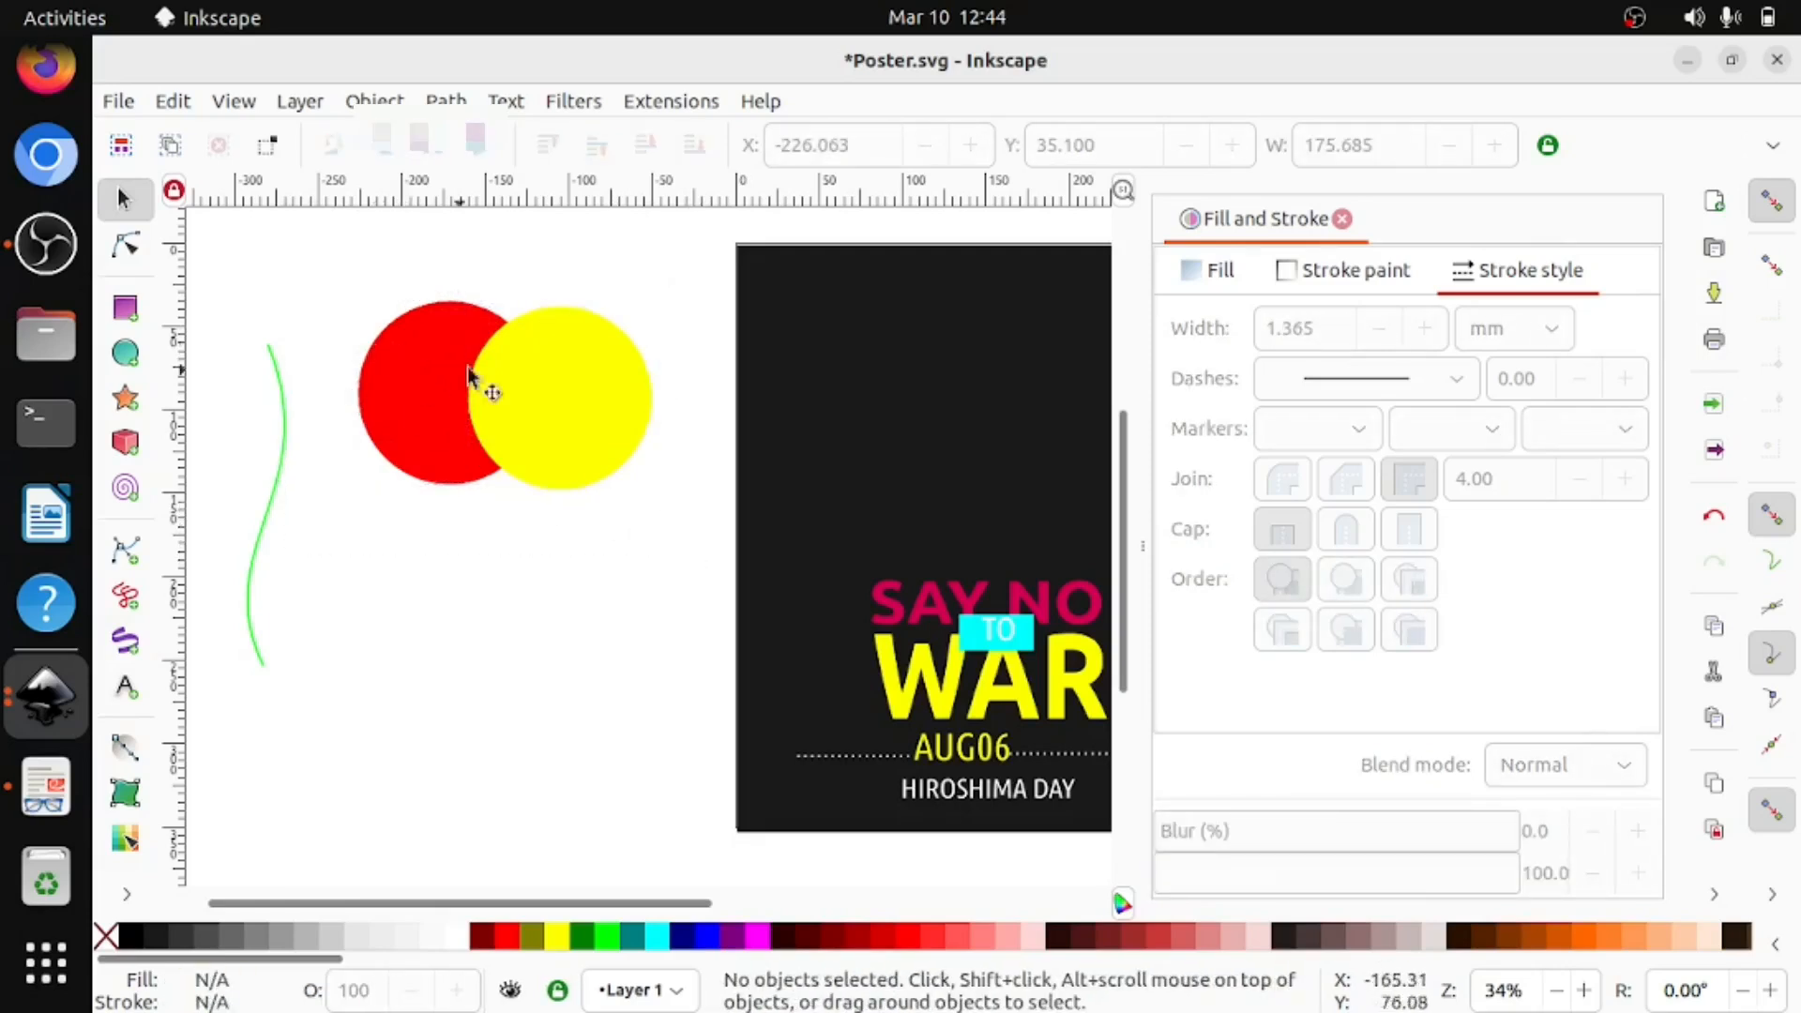
click(593, 419)
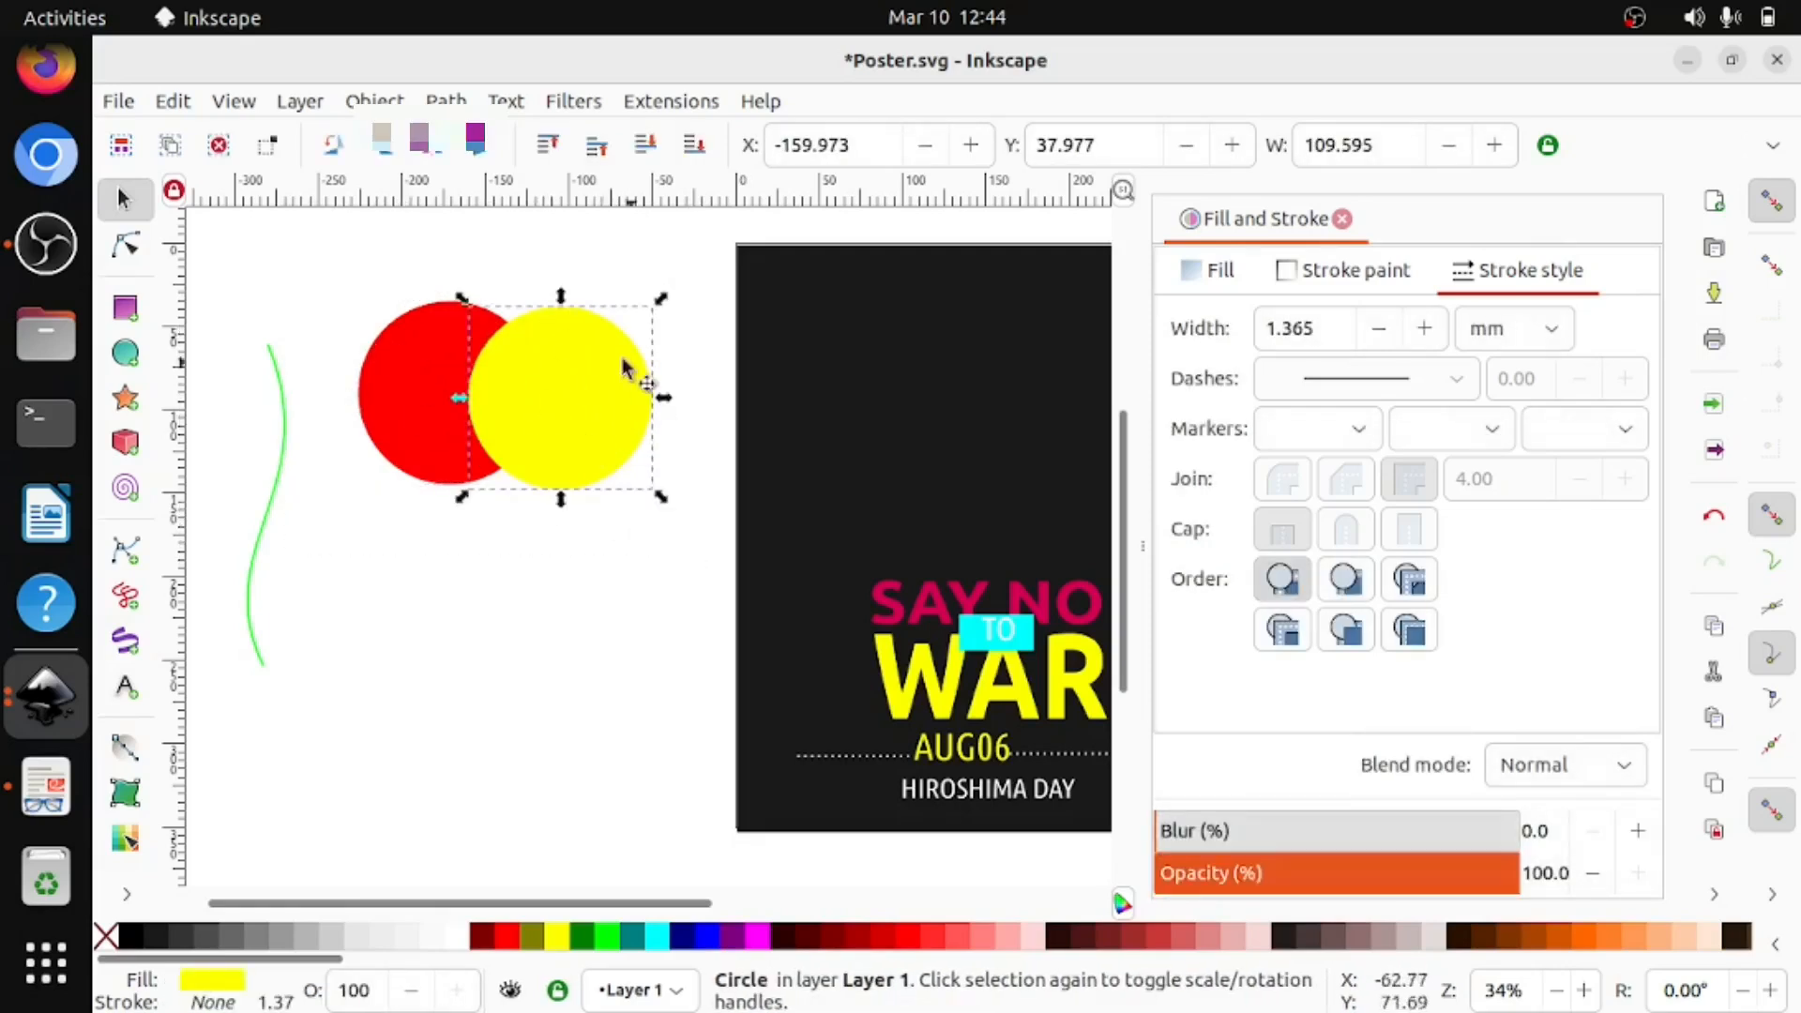
click(549, 605)
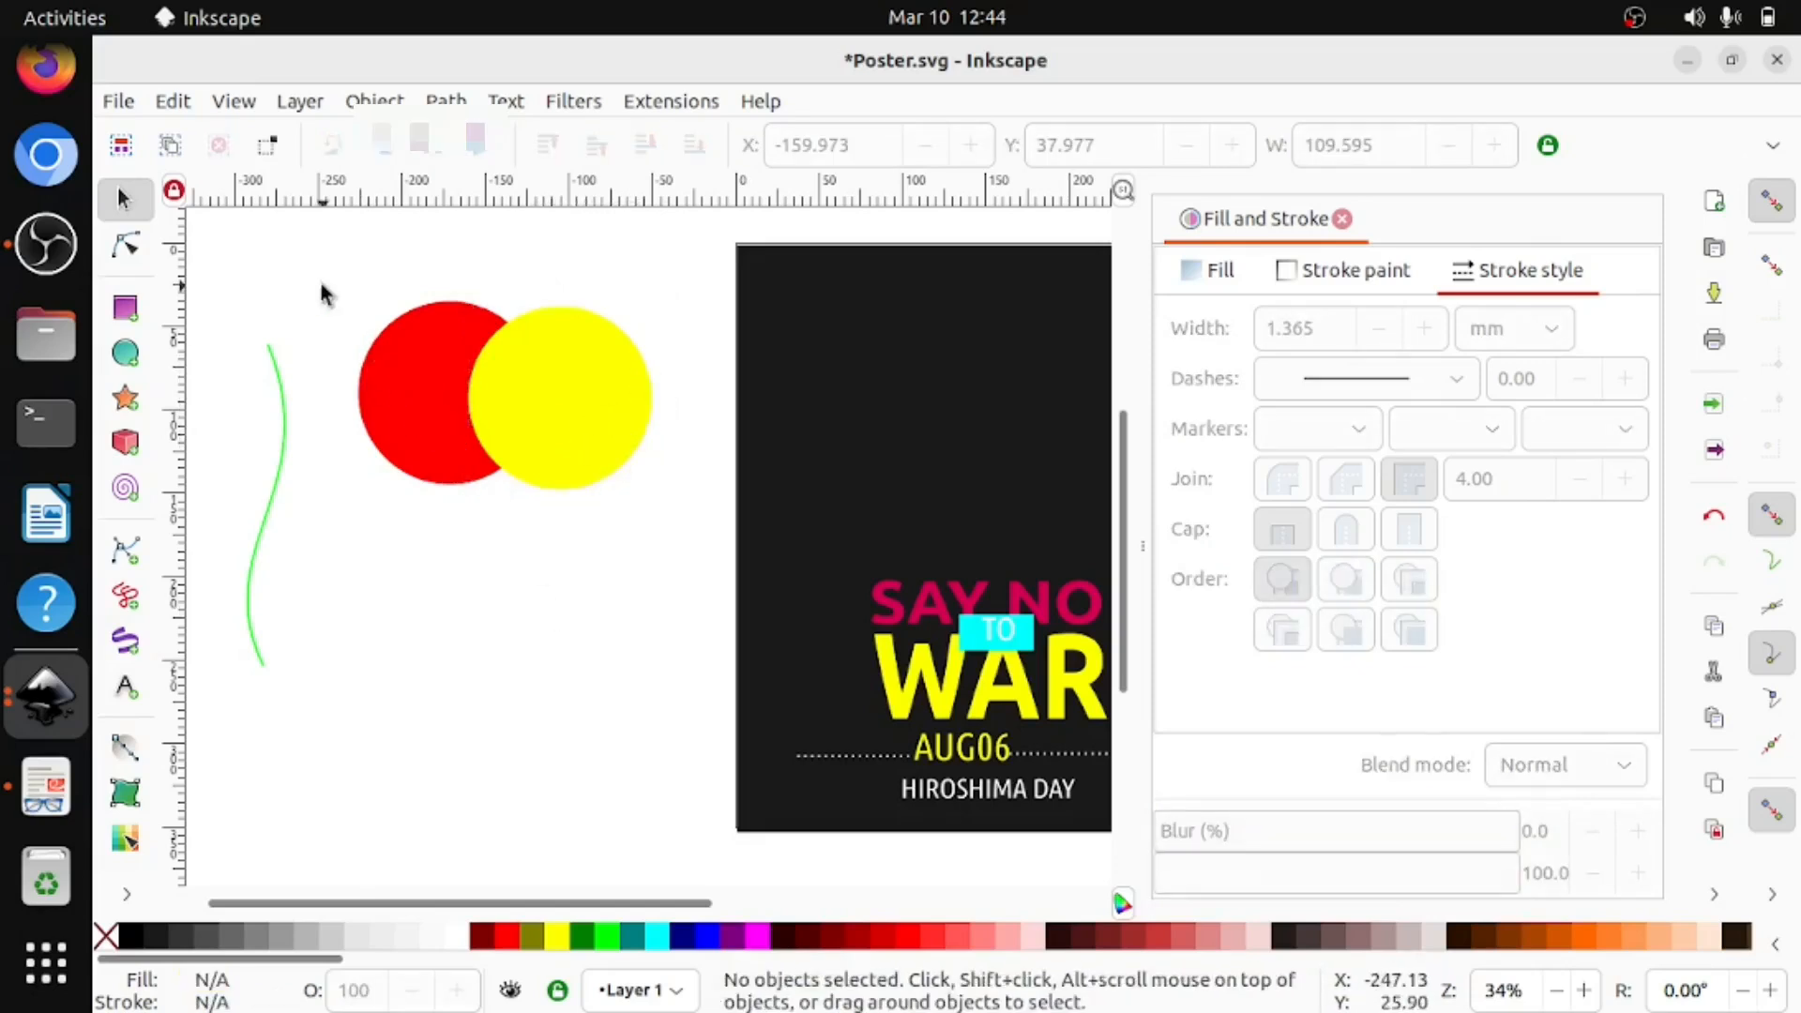
Lower the opacity of both overlapping circles to 58.6% and close the Fill and Stroke settings.
mouse_move(286, 261)
mouse_down()
mouse_move(605, 347)
mouse_move(703, 407)
mouse_move(716, 508)
mouse_up()
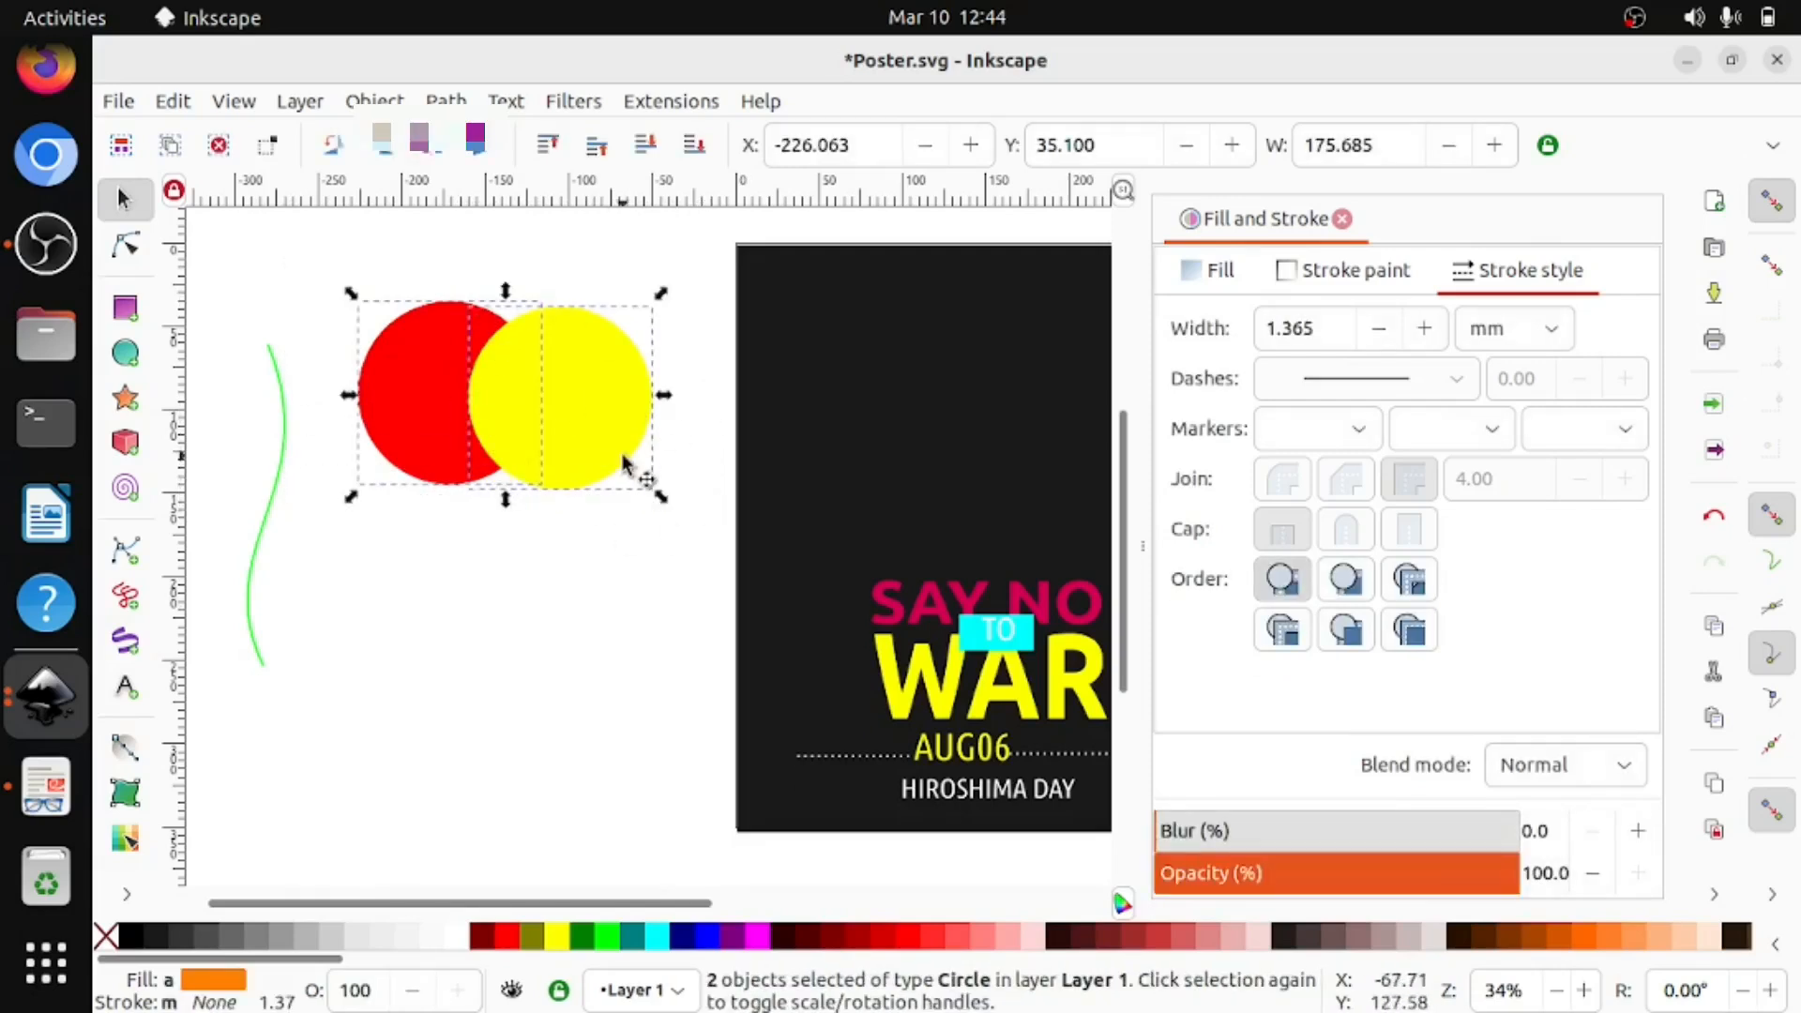
click(375, 100)
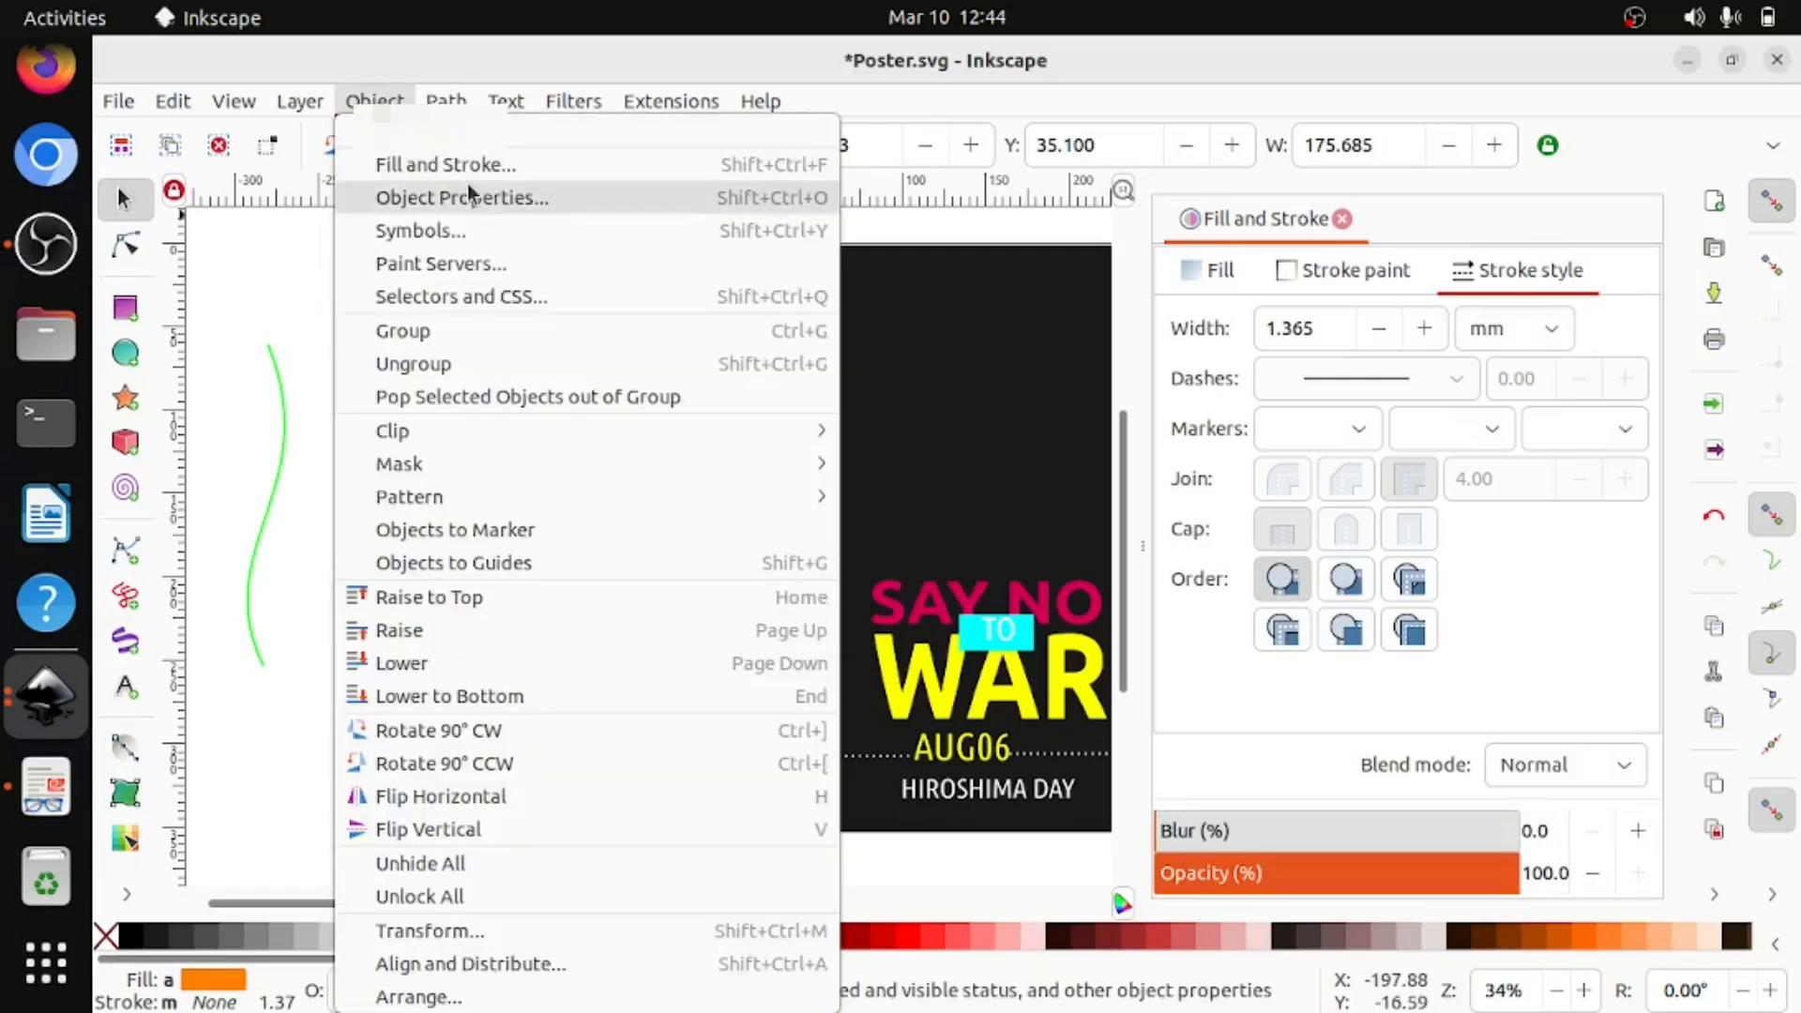
click(552, 167)
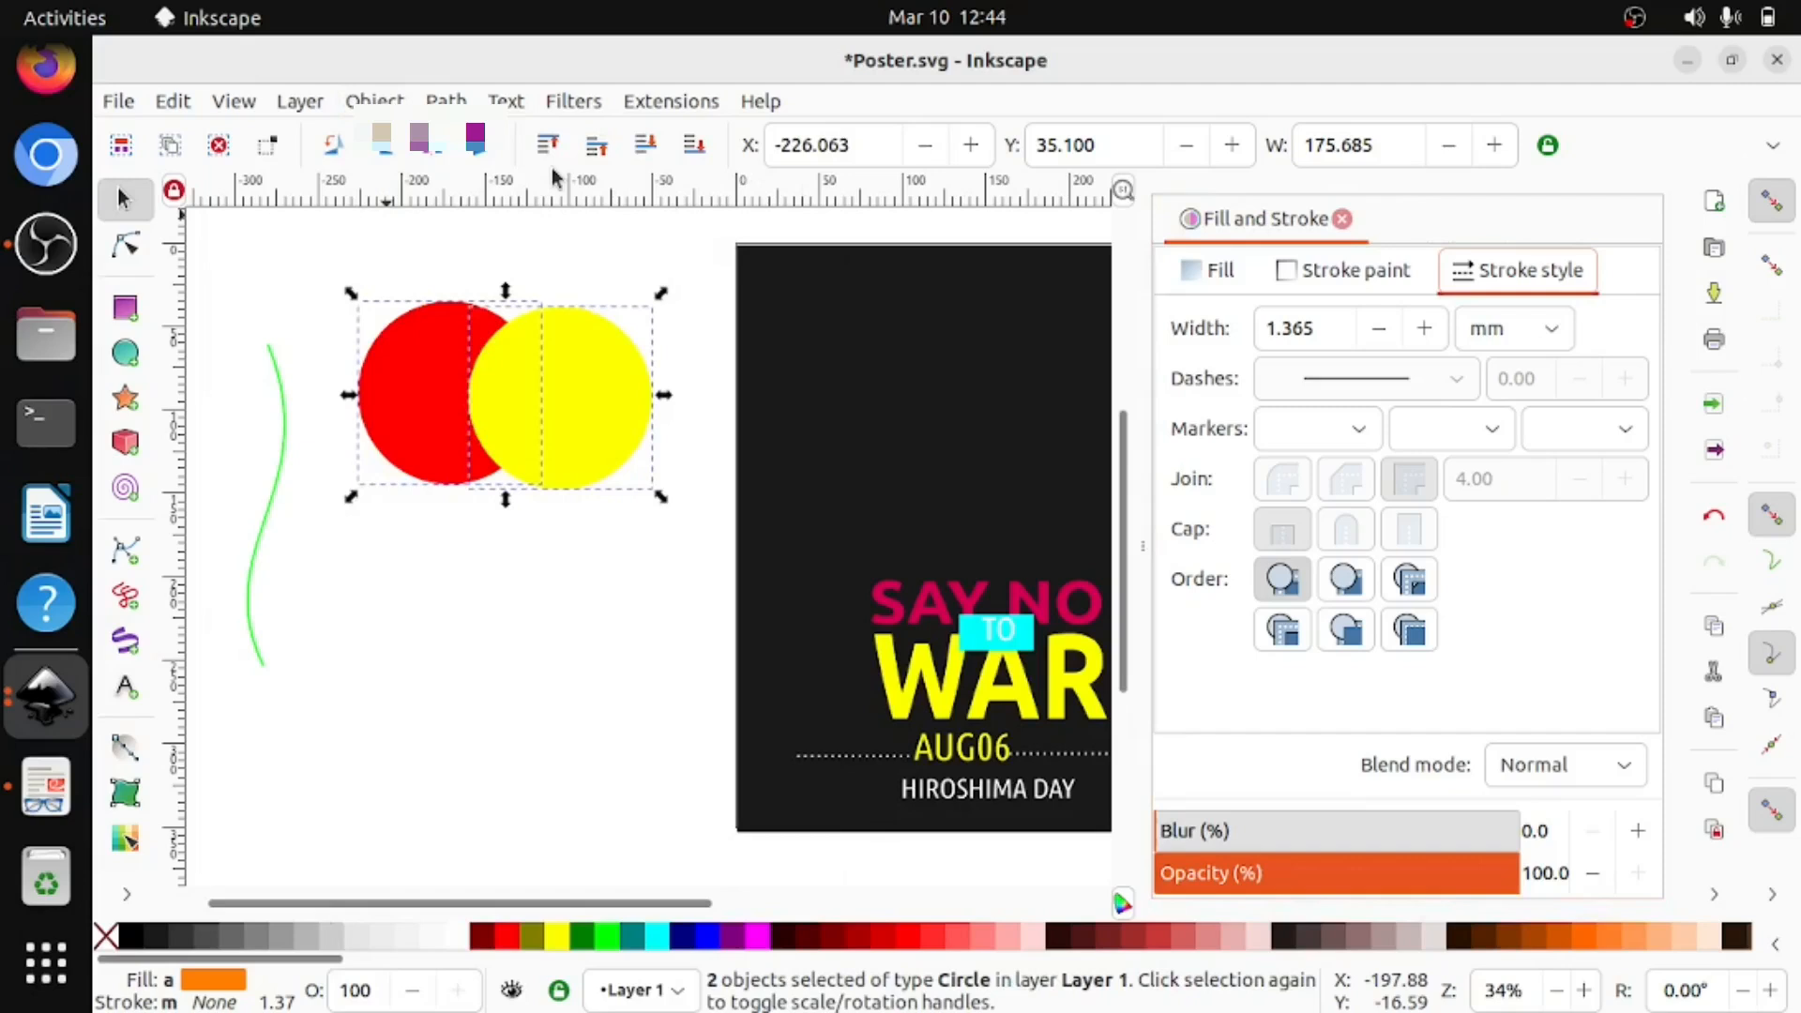
click(1218, 277)
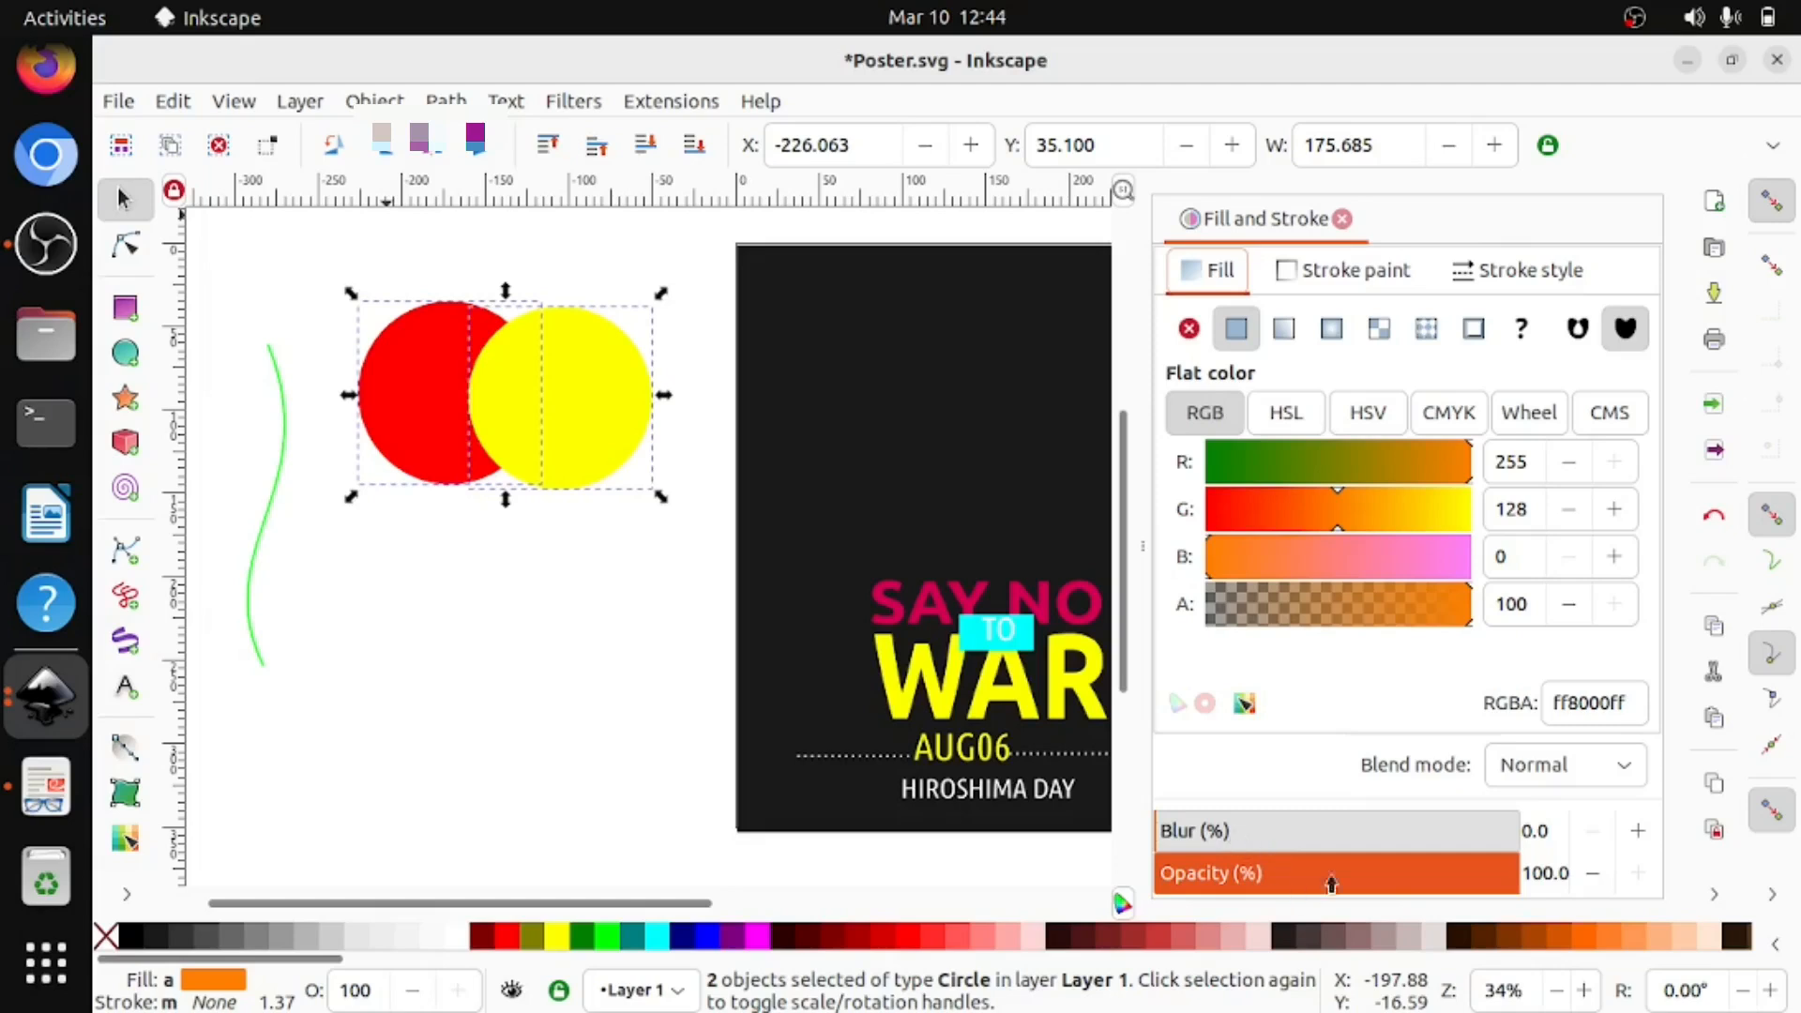
click(1435, 879)
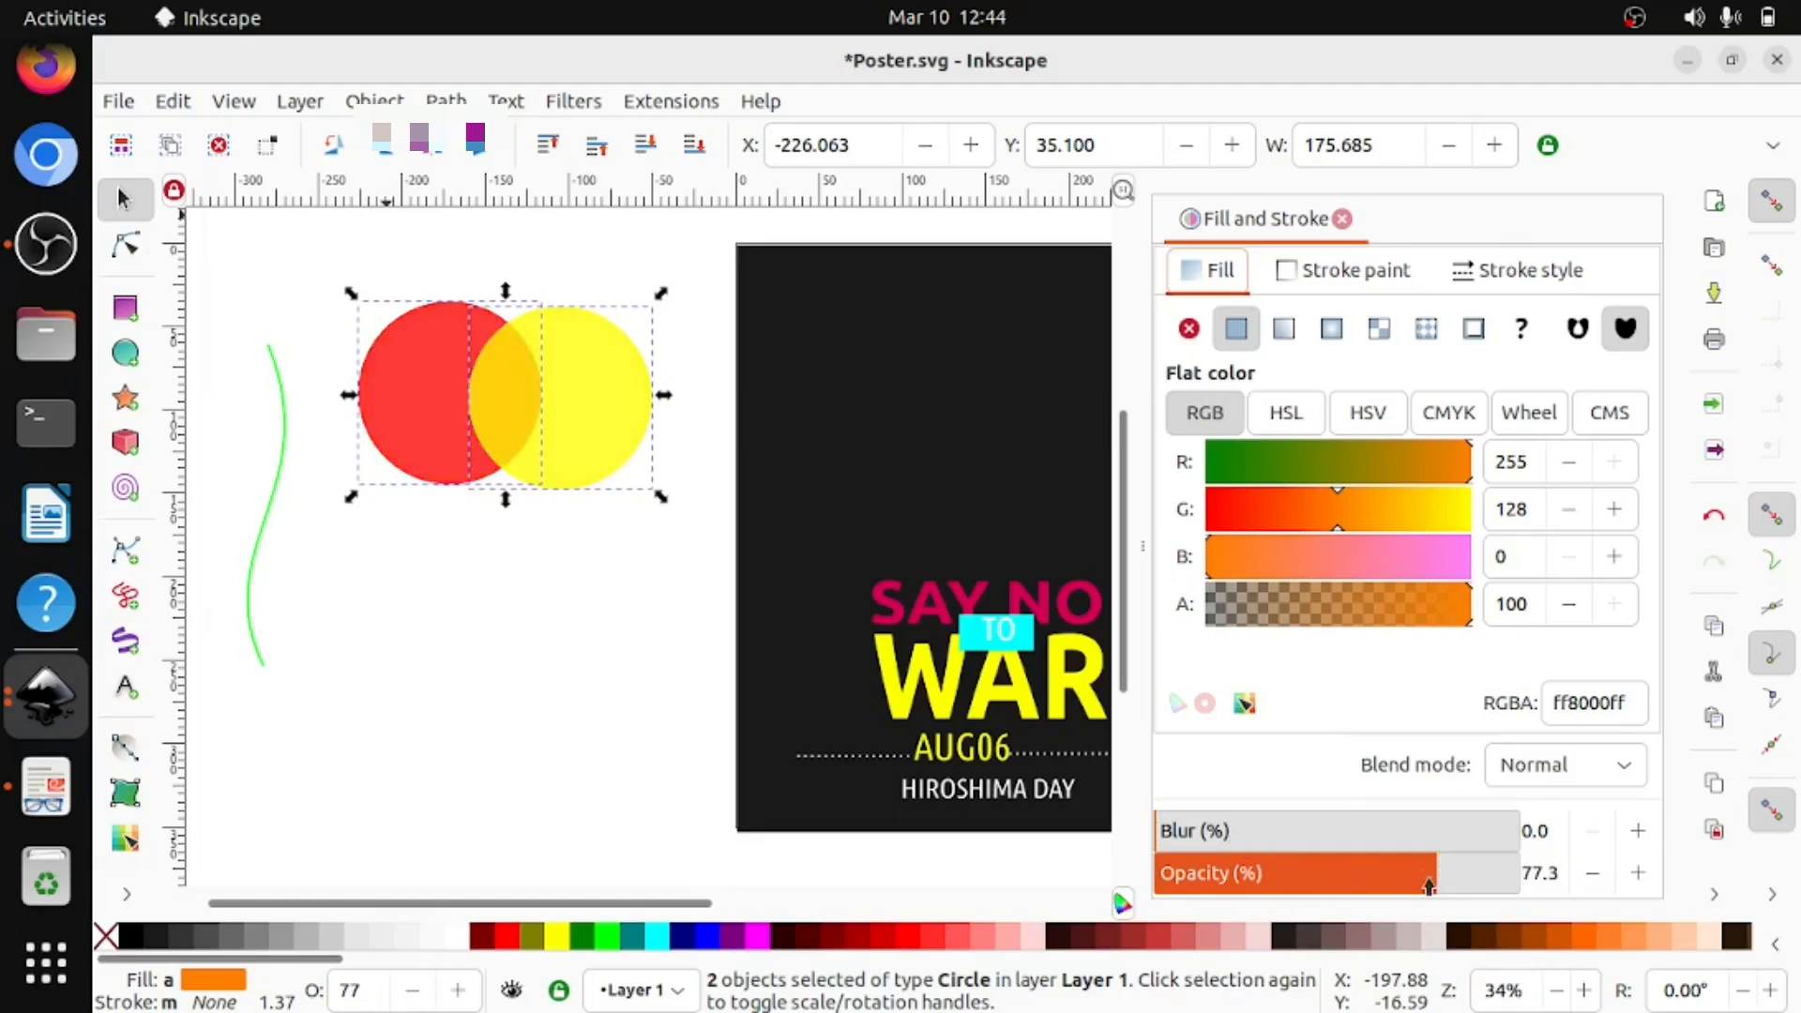
drag(1429, 885, 1376, 891)
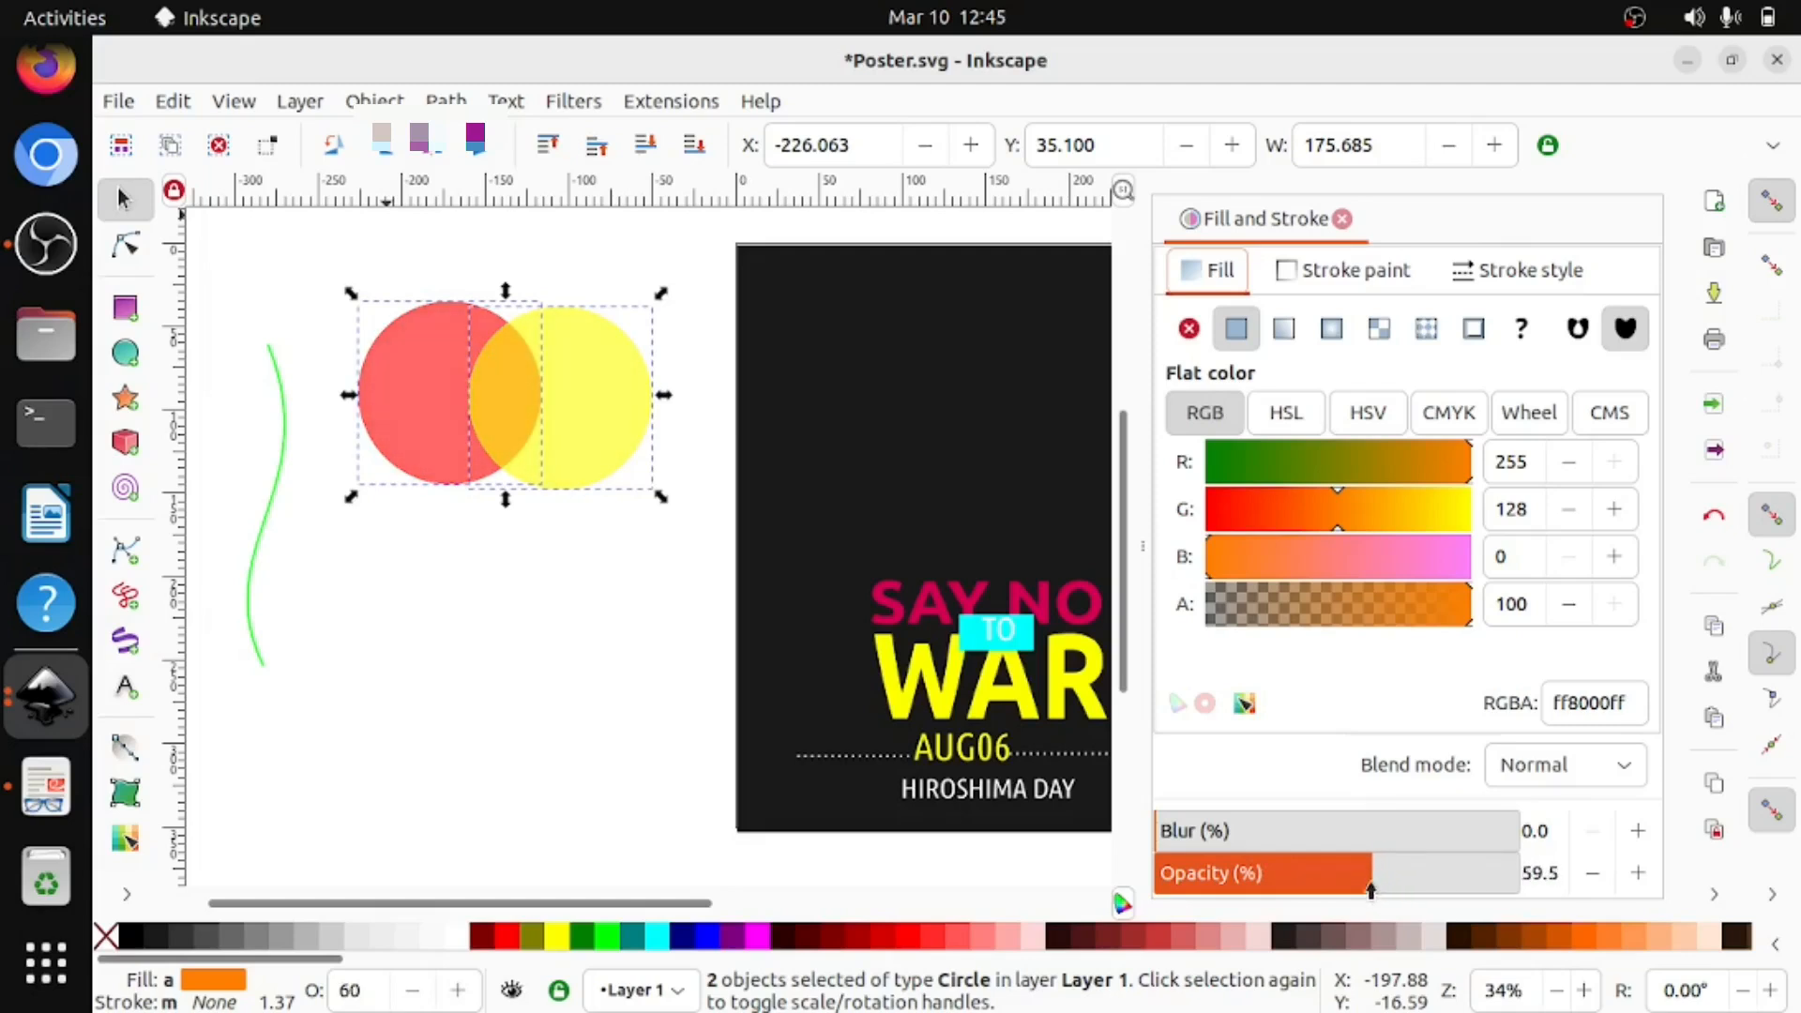
drag(1369, 892, 1366, 891)
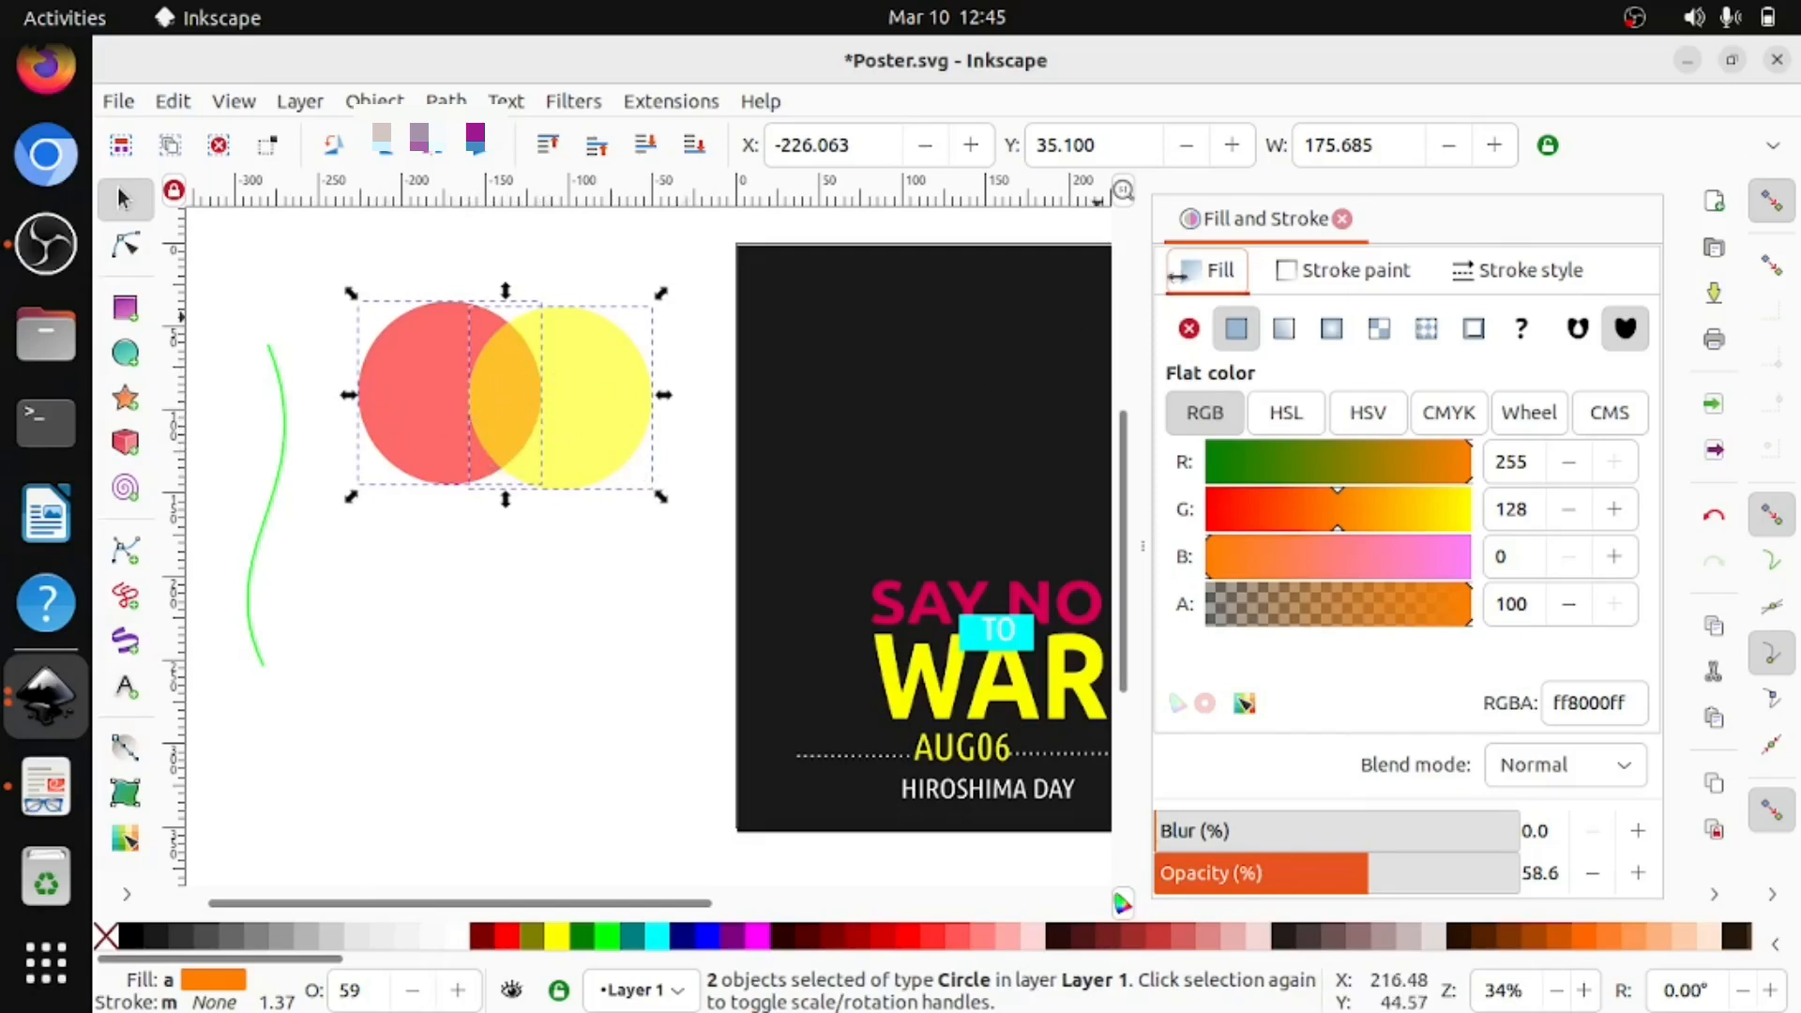
click(1342, 219)
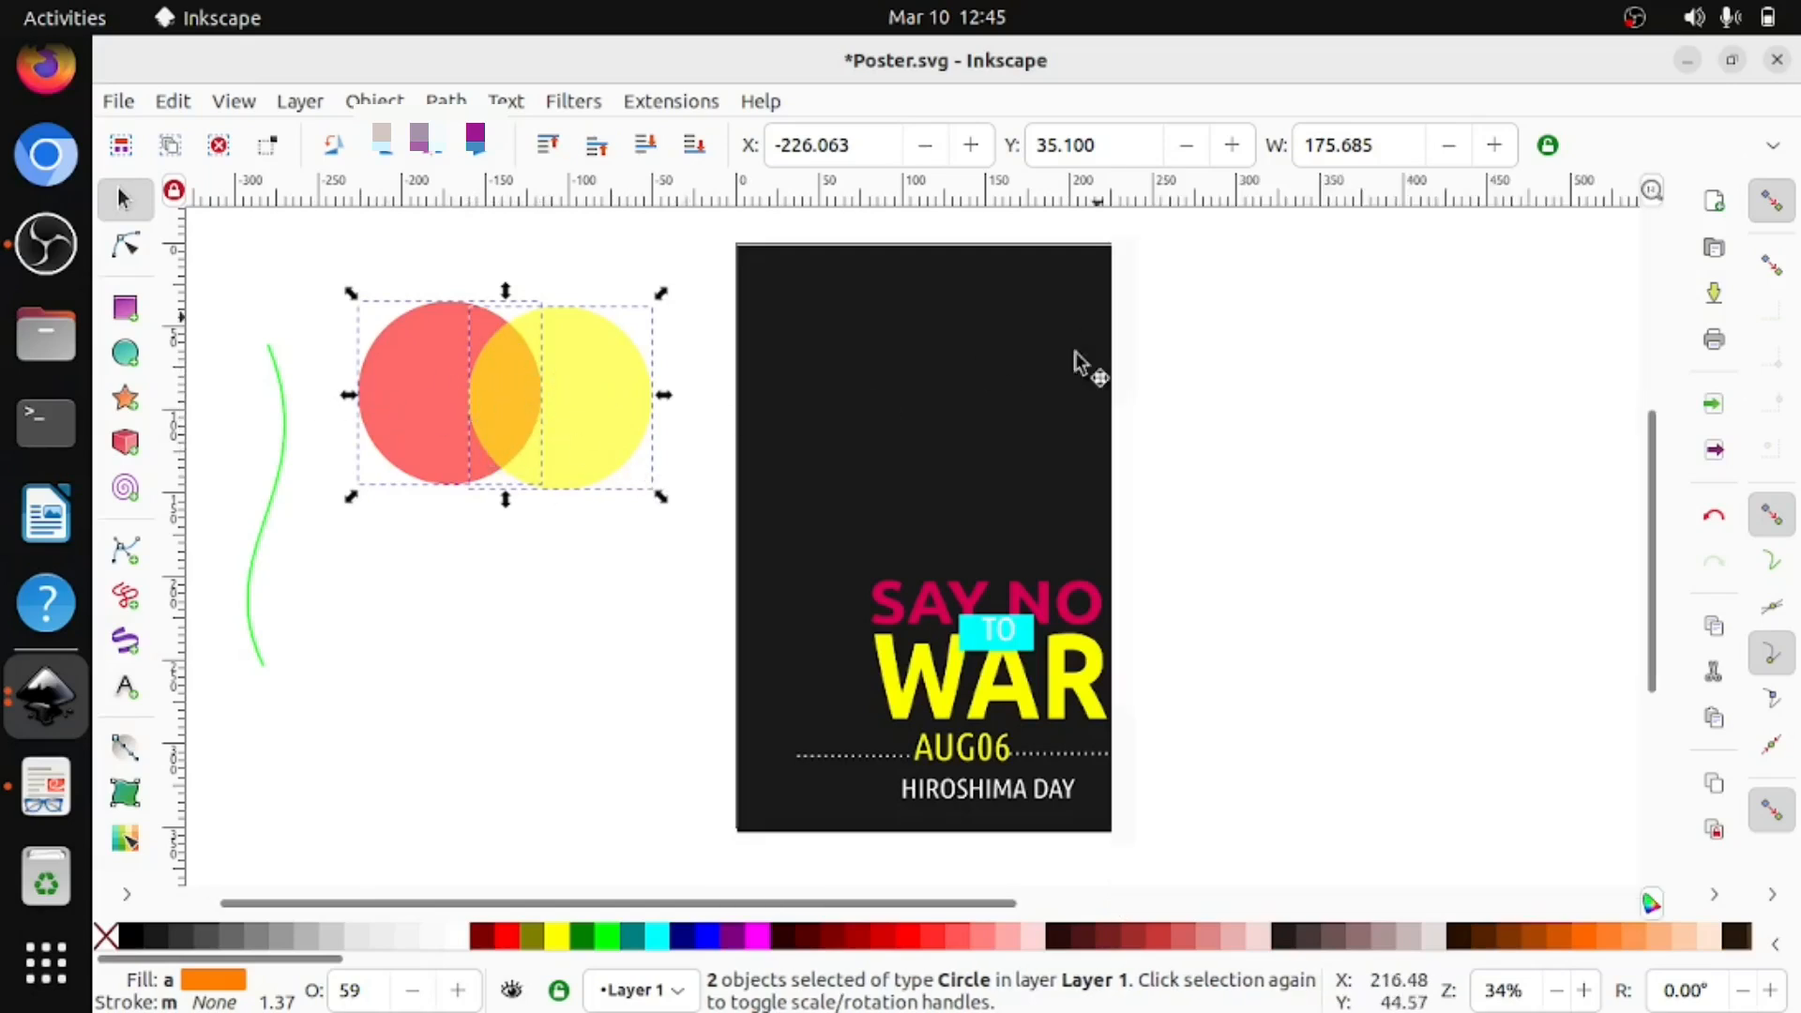
Reduce the red and yellow circles to their overlapping leaf shape with the Intersection path operation.
click(523, 597)
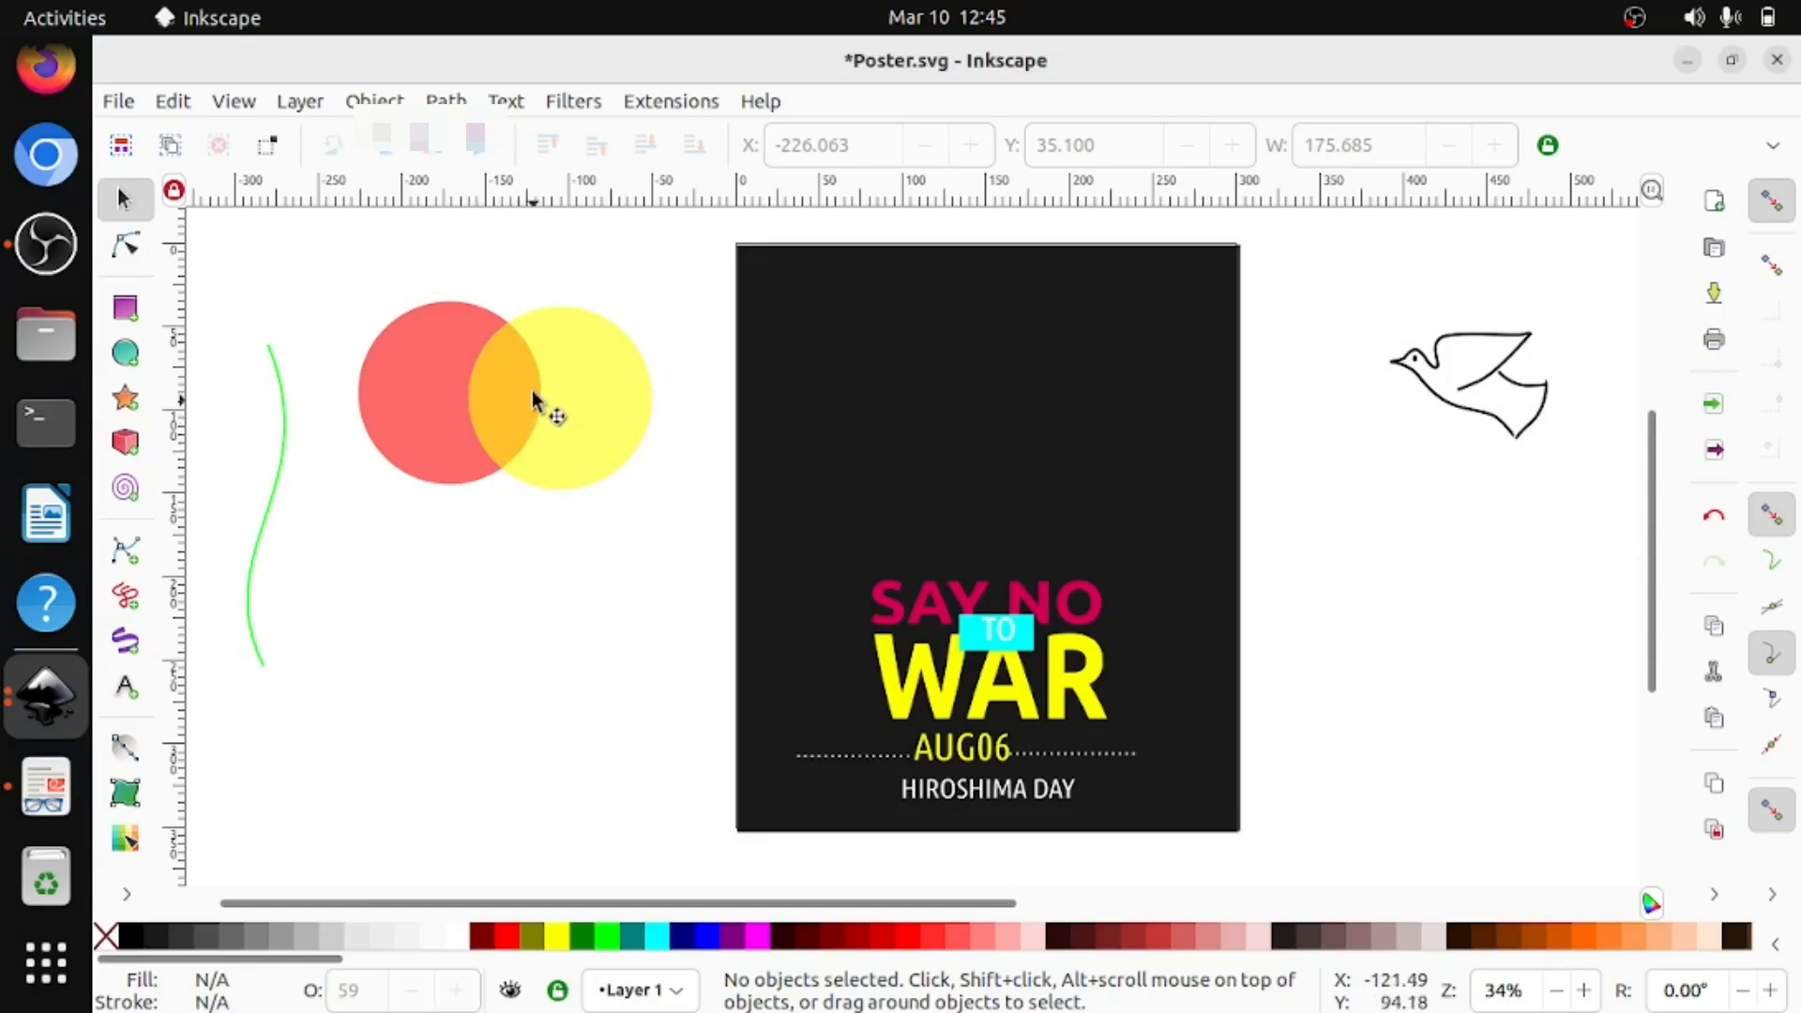
drag(323, 269, 721, 525)
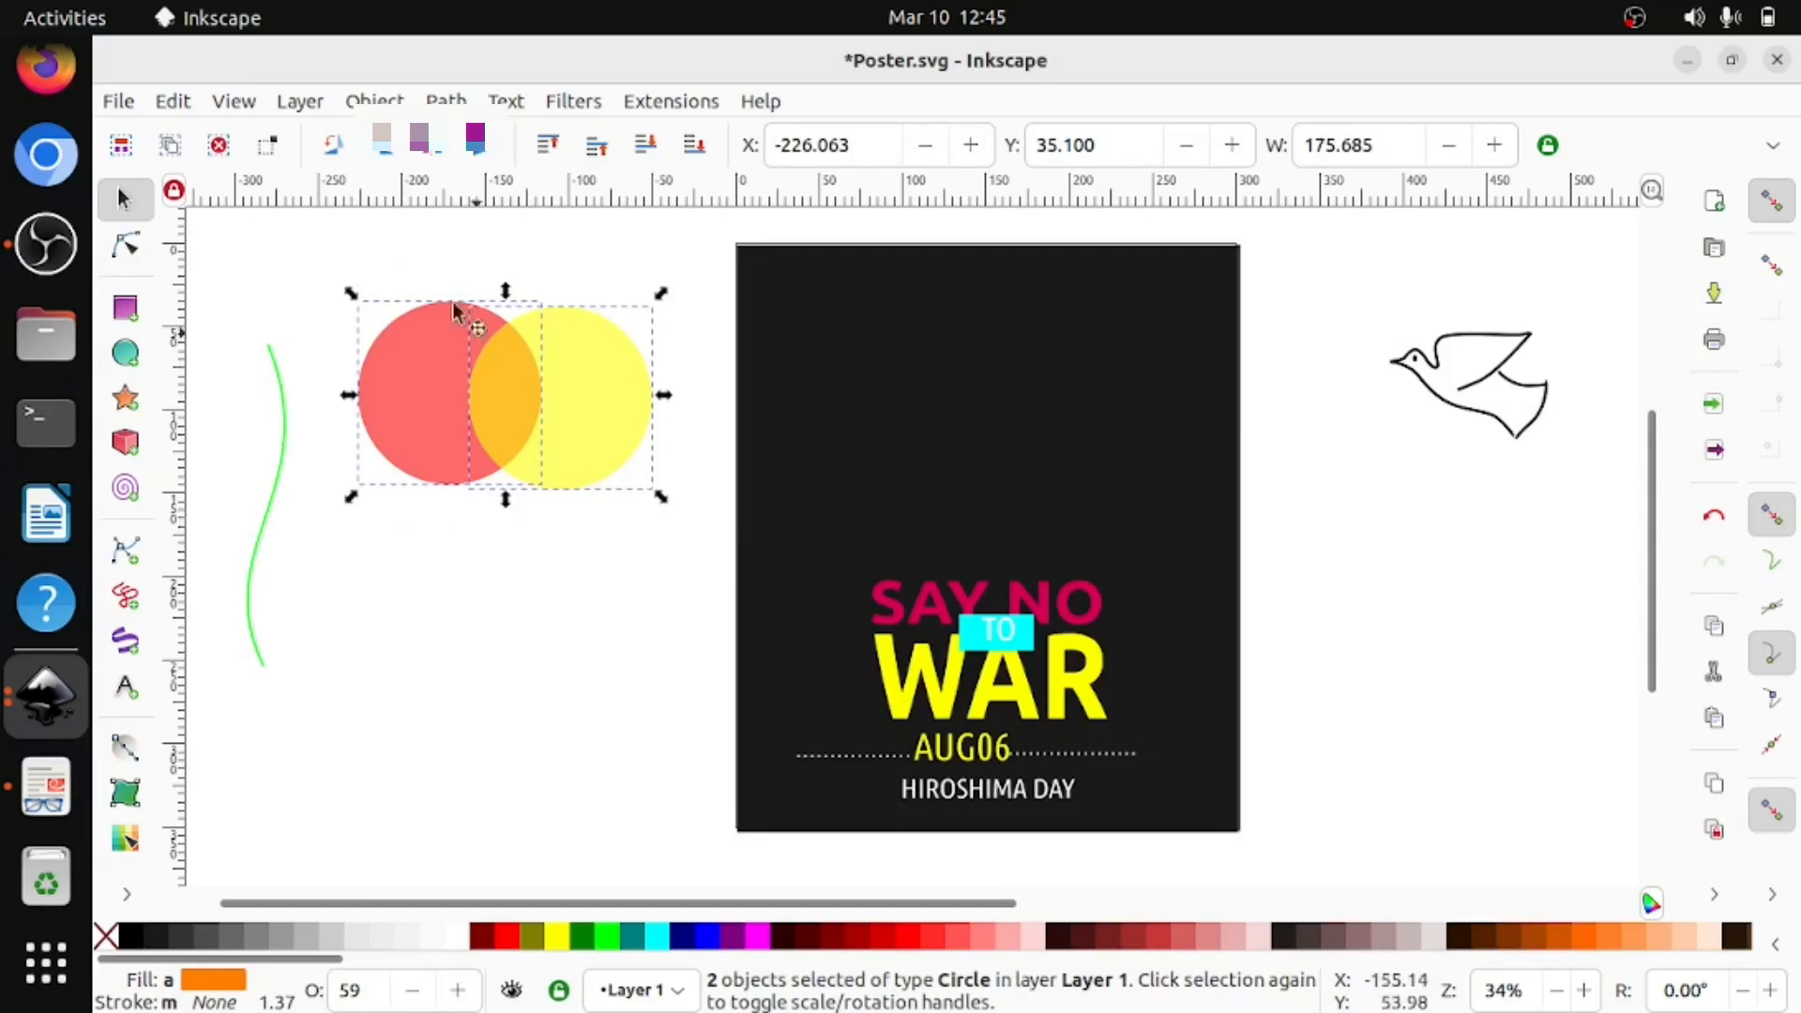
click(445, 100)
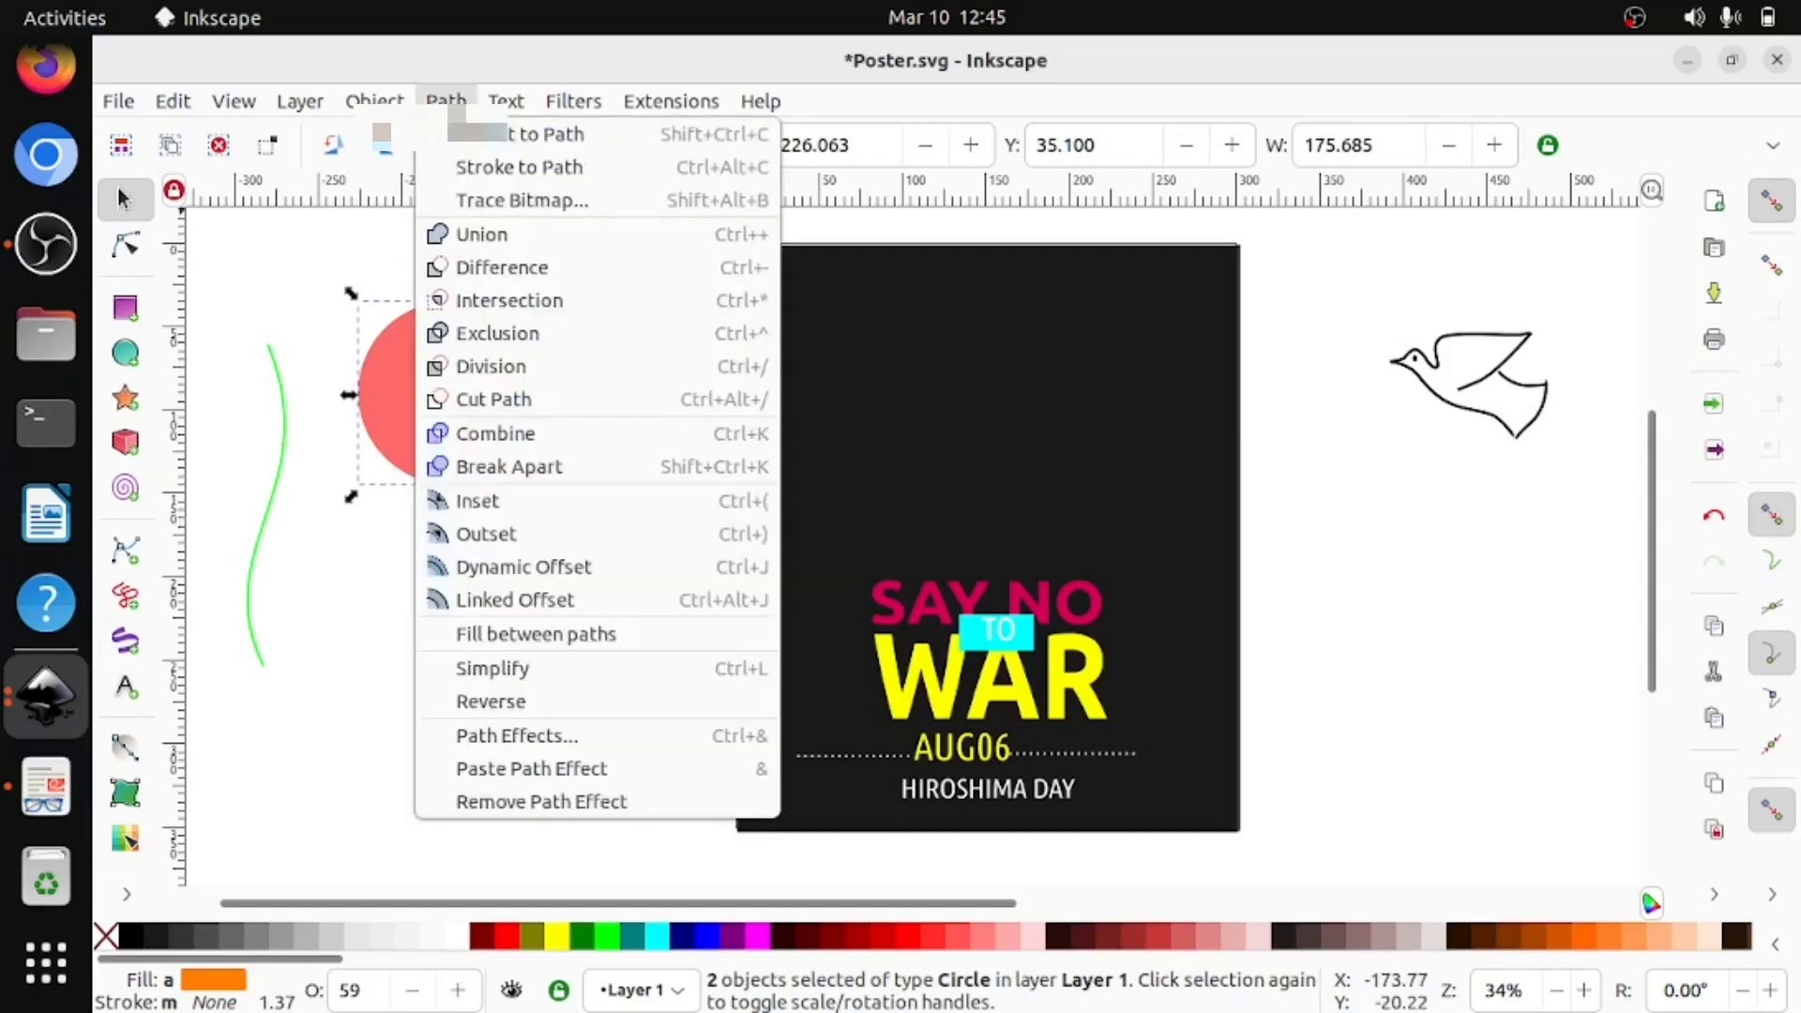
click(558, 307)
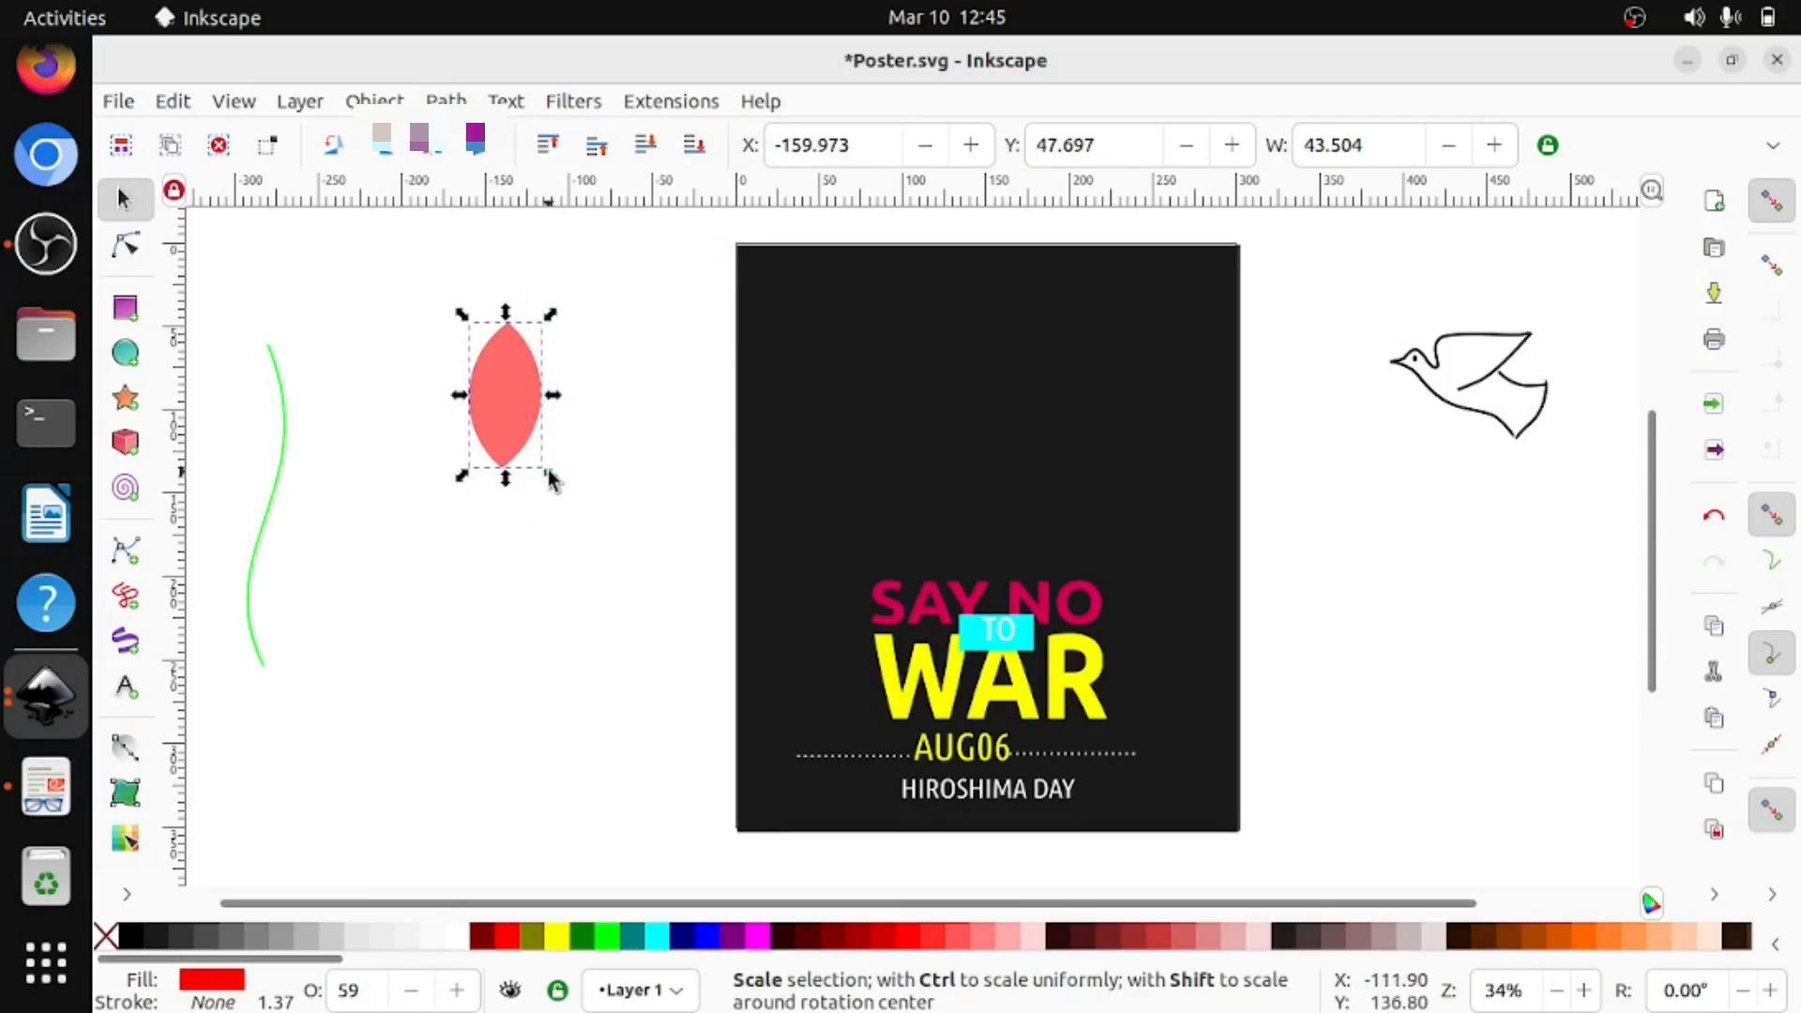
Shrink the leaf shape to about 25 mm wide and fill it with the stalk's green.
drag(553, 479, 522, 410)
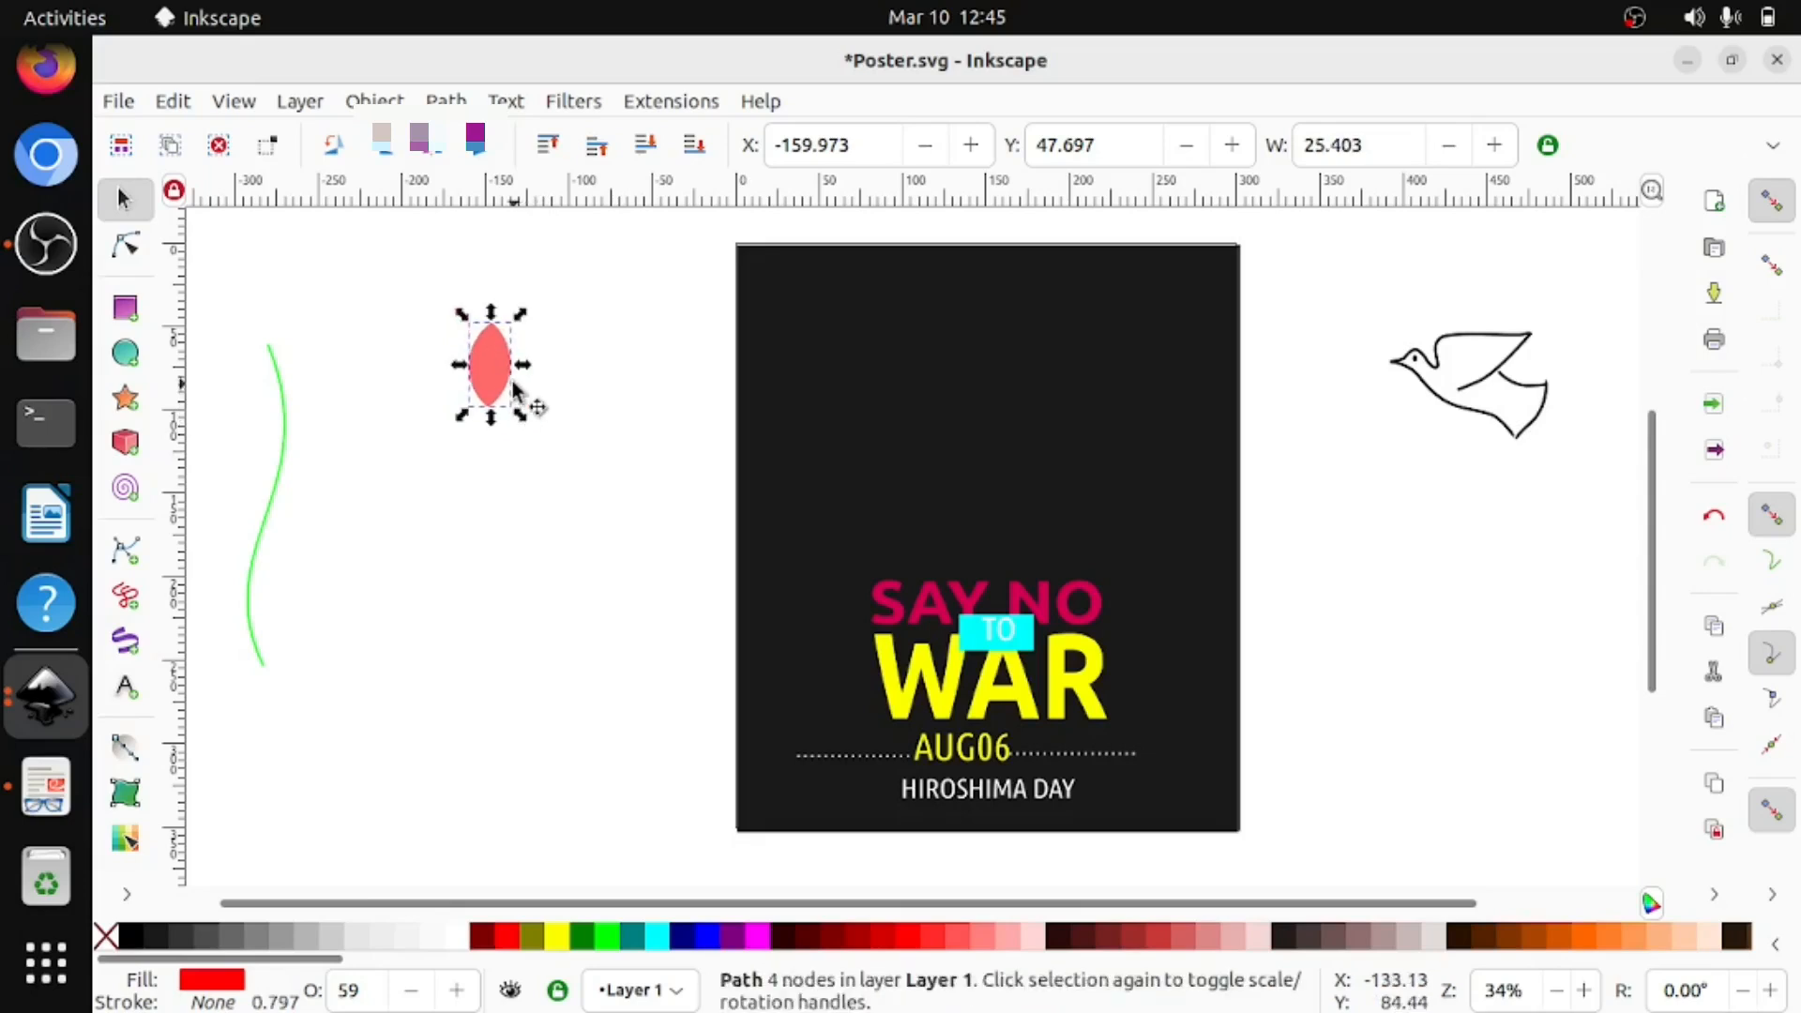
click(608, 935)
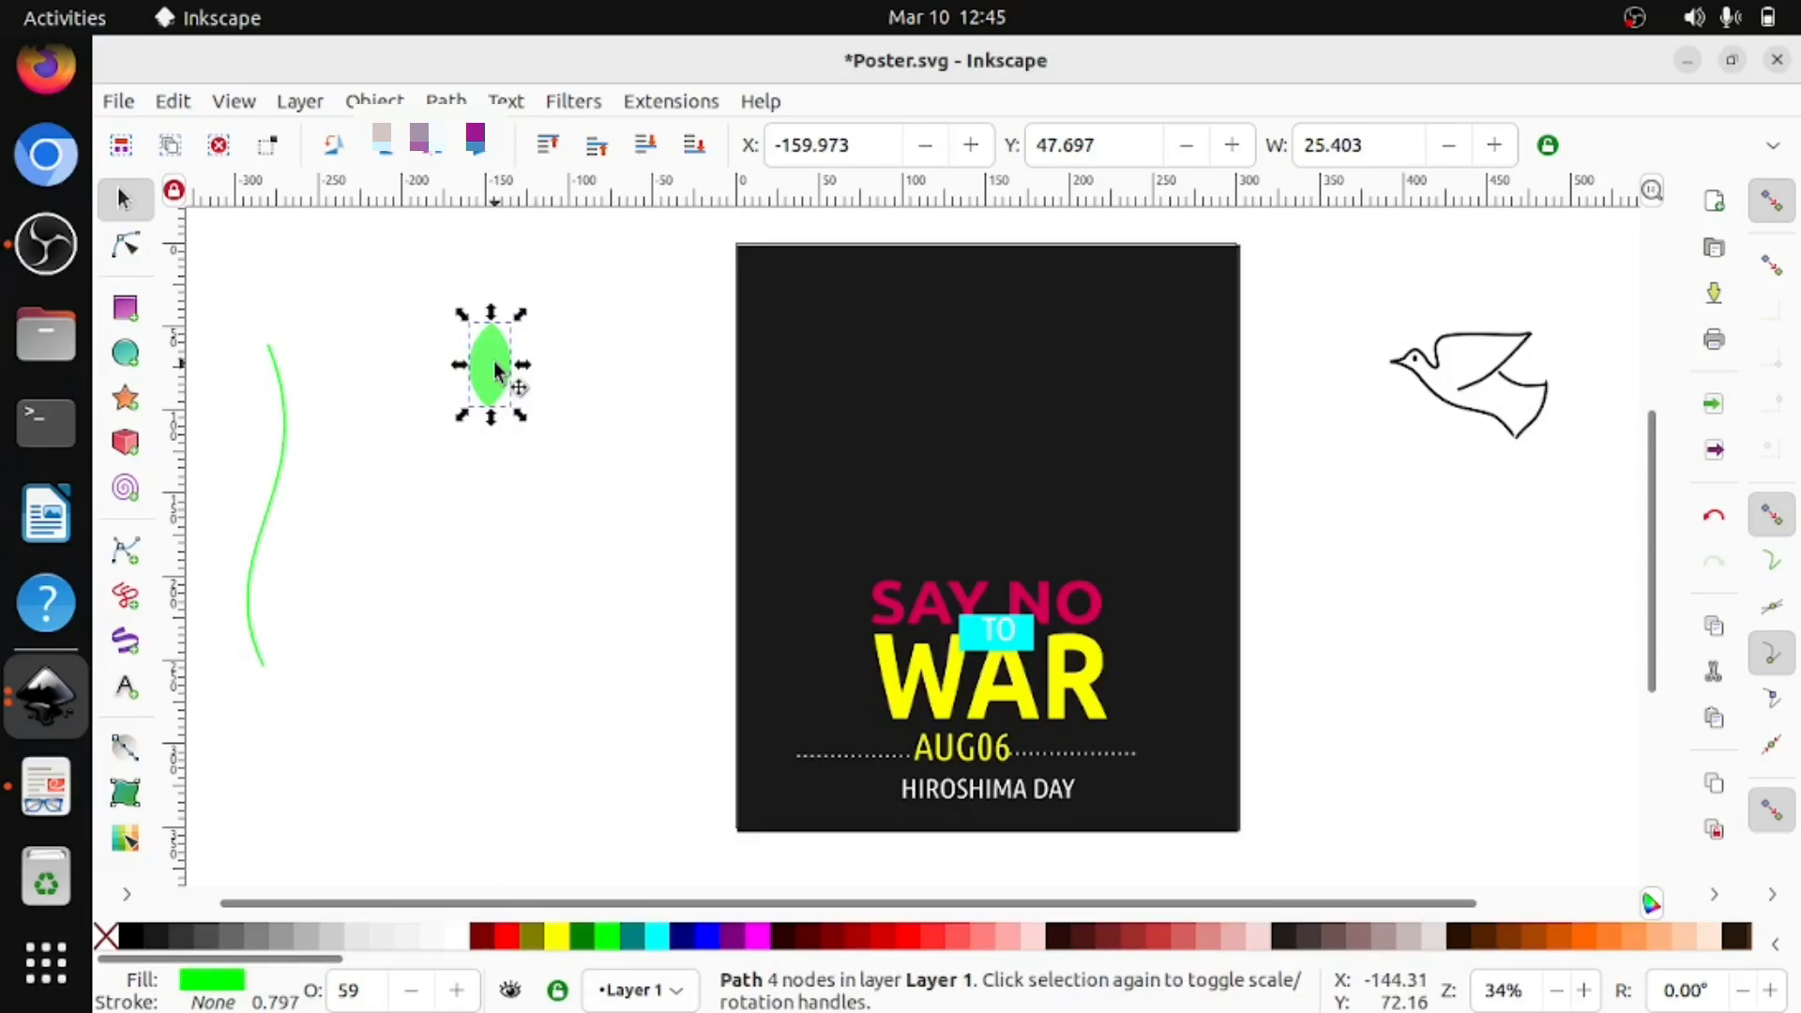
Raise the leaf's opacity to 100%, set its fill to yellow-green (#A8FF00), and close the Fill and Stroke settings.
click(375, 100)
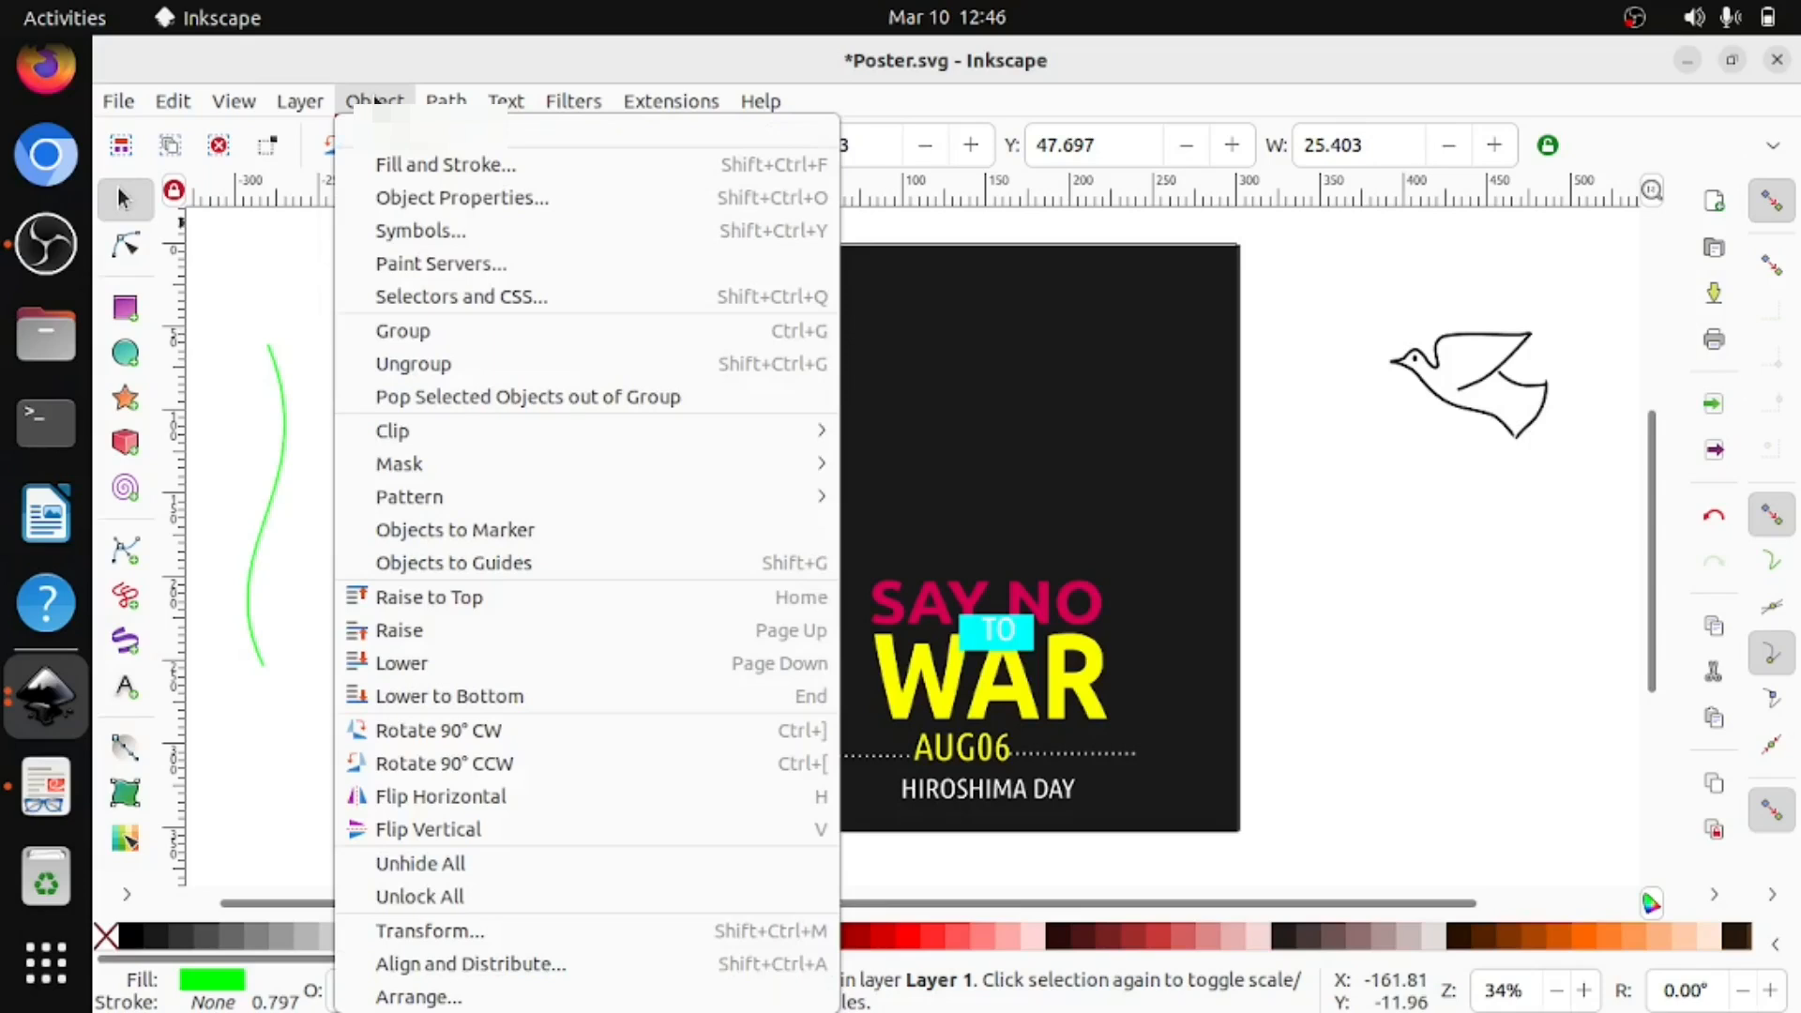
click(419, 164)
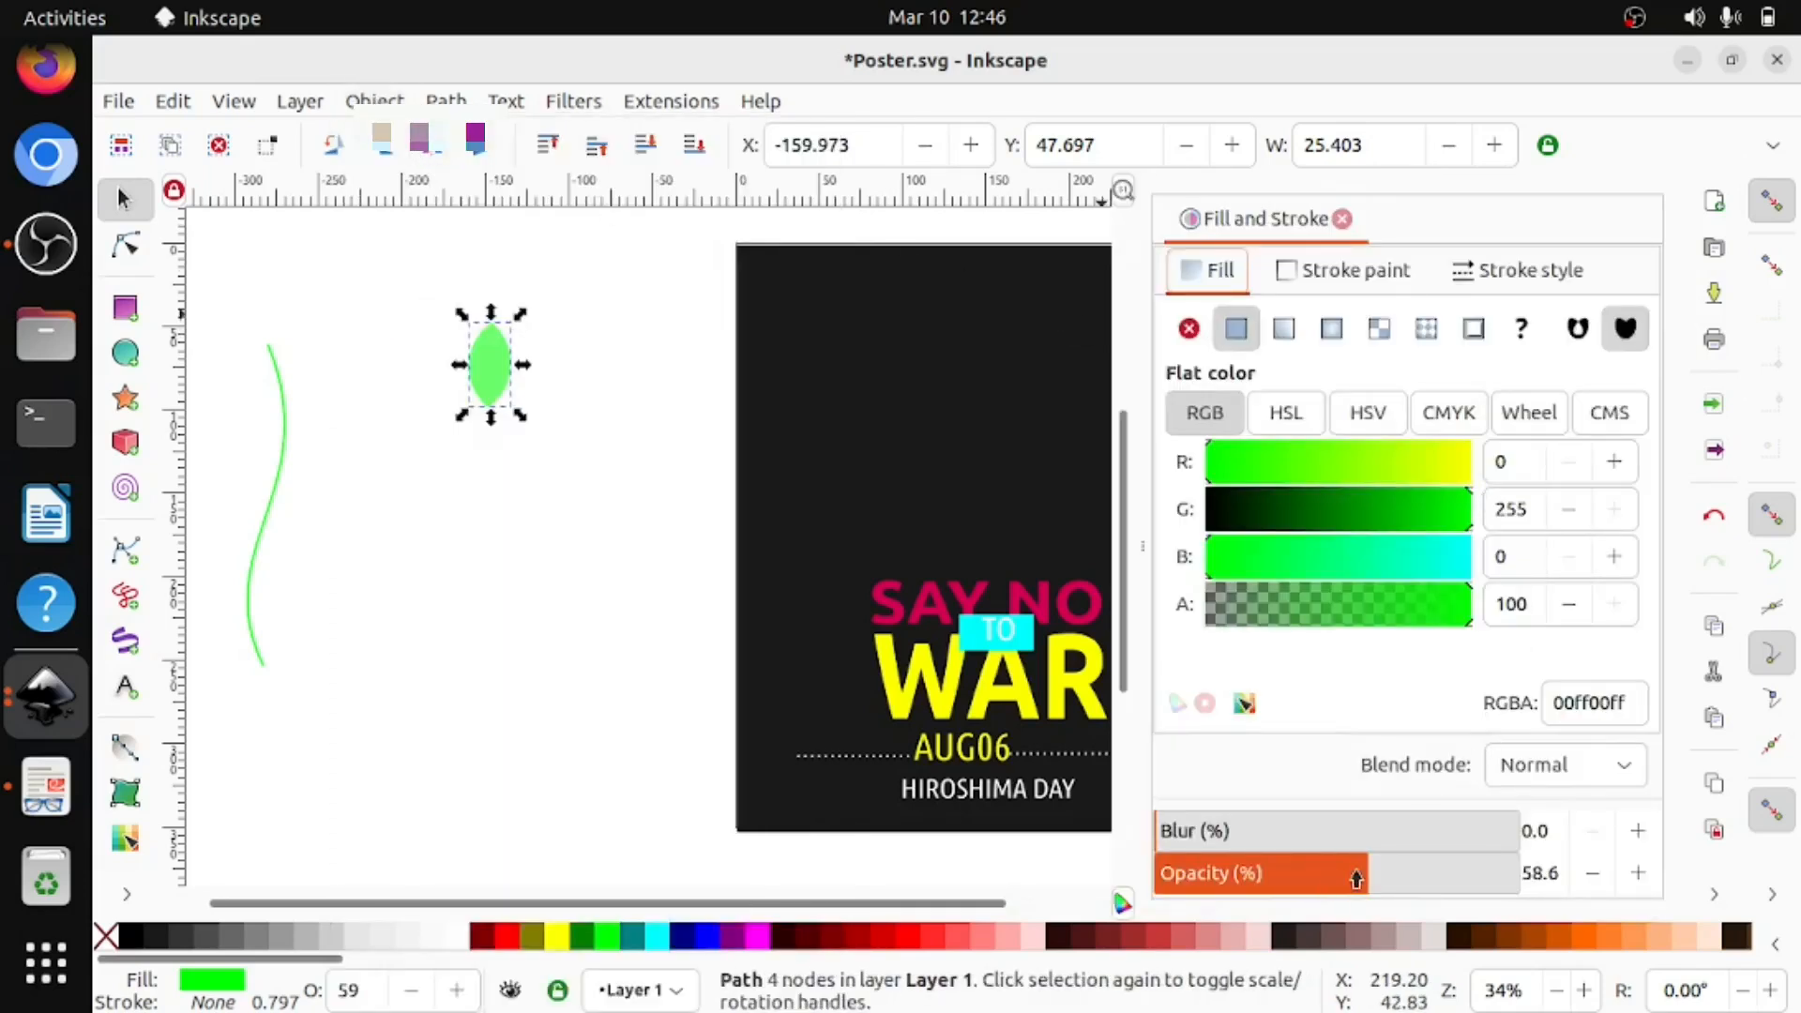
drag(1354, 880, 1555, 875)
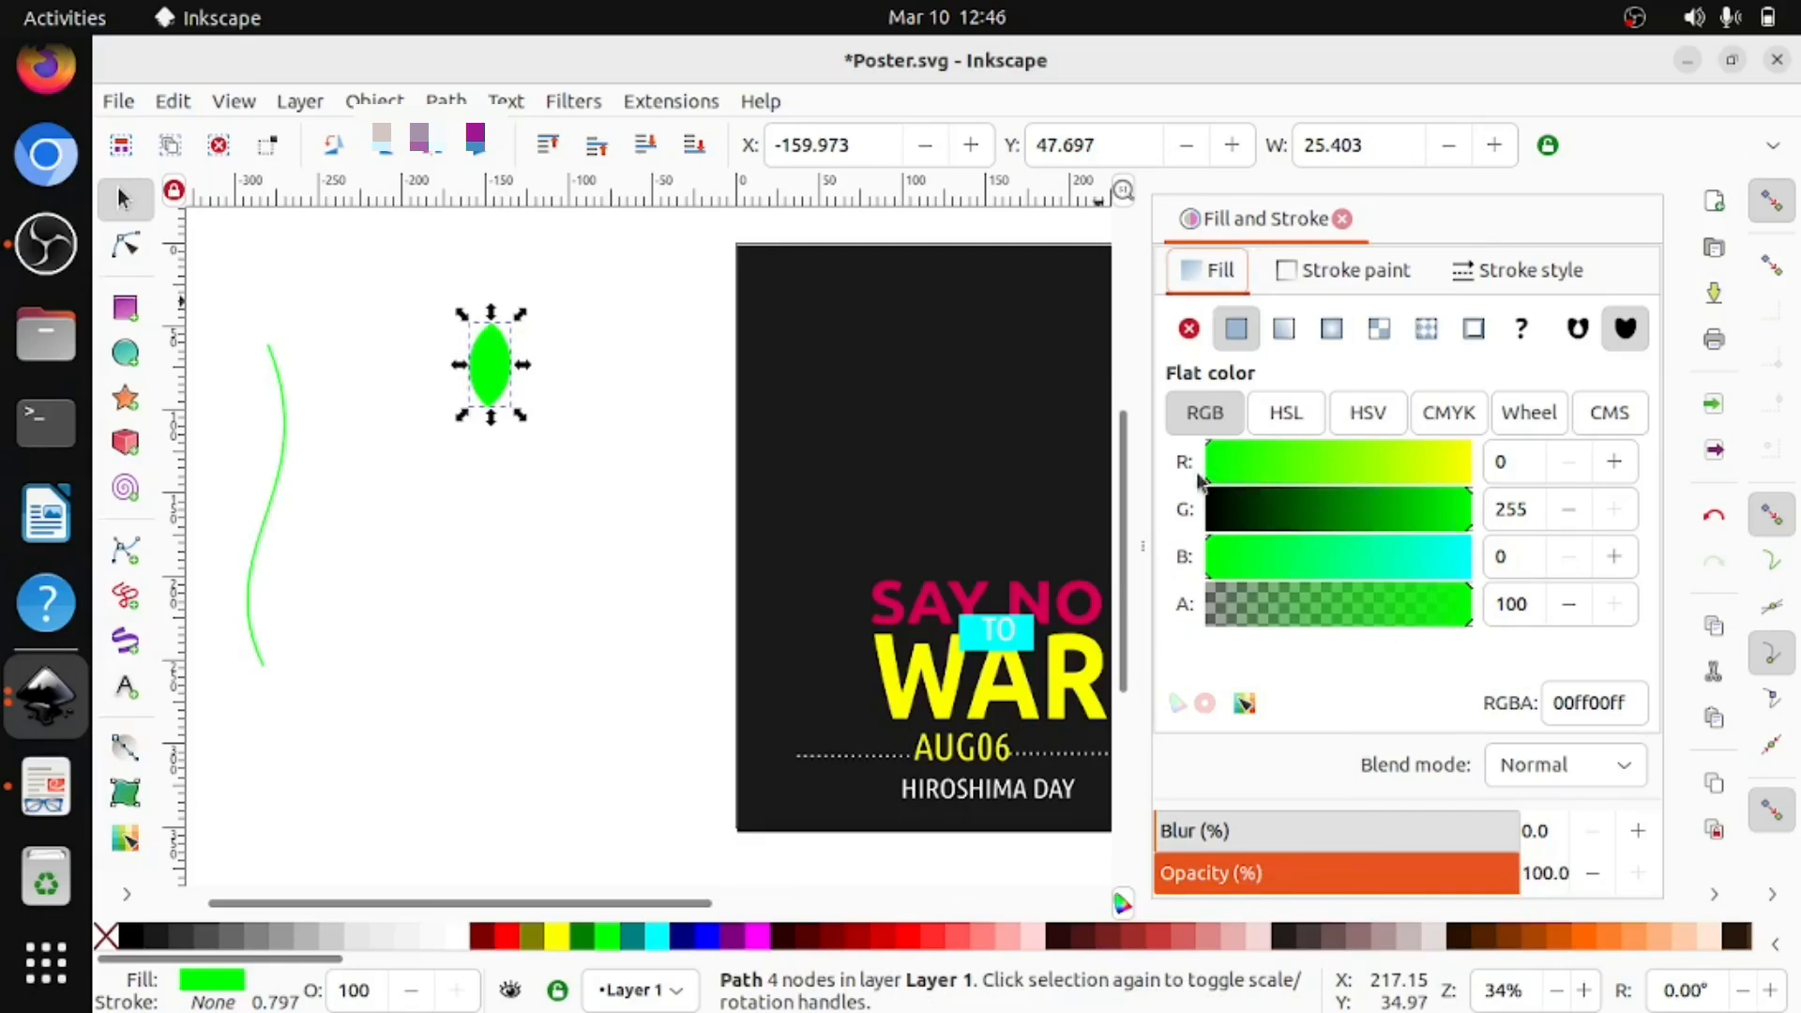
drag(1230, 483, 1316, 493)
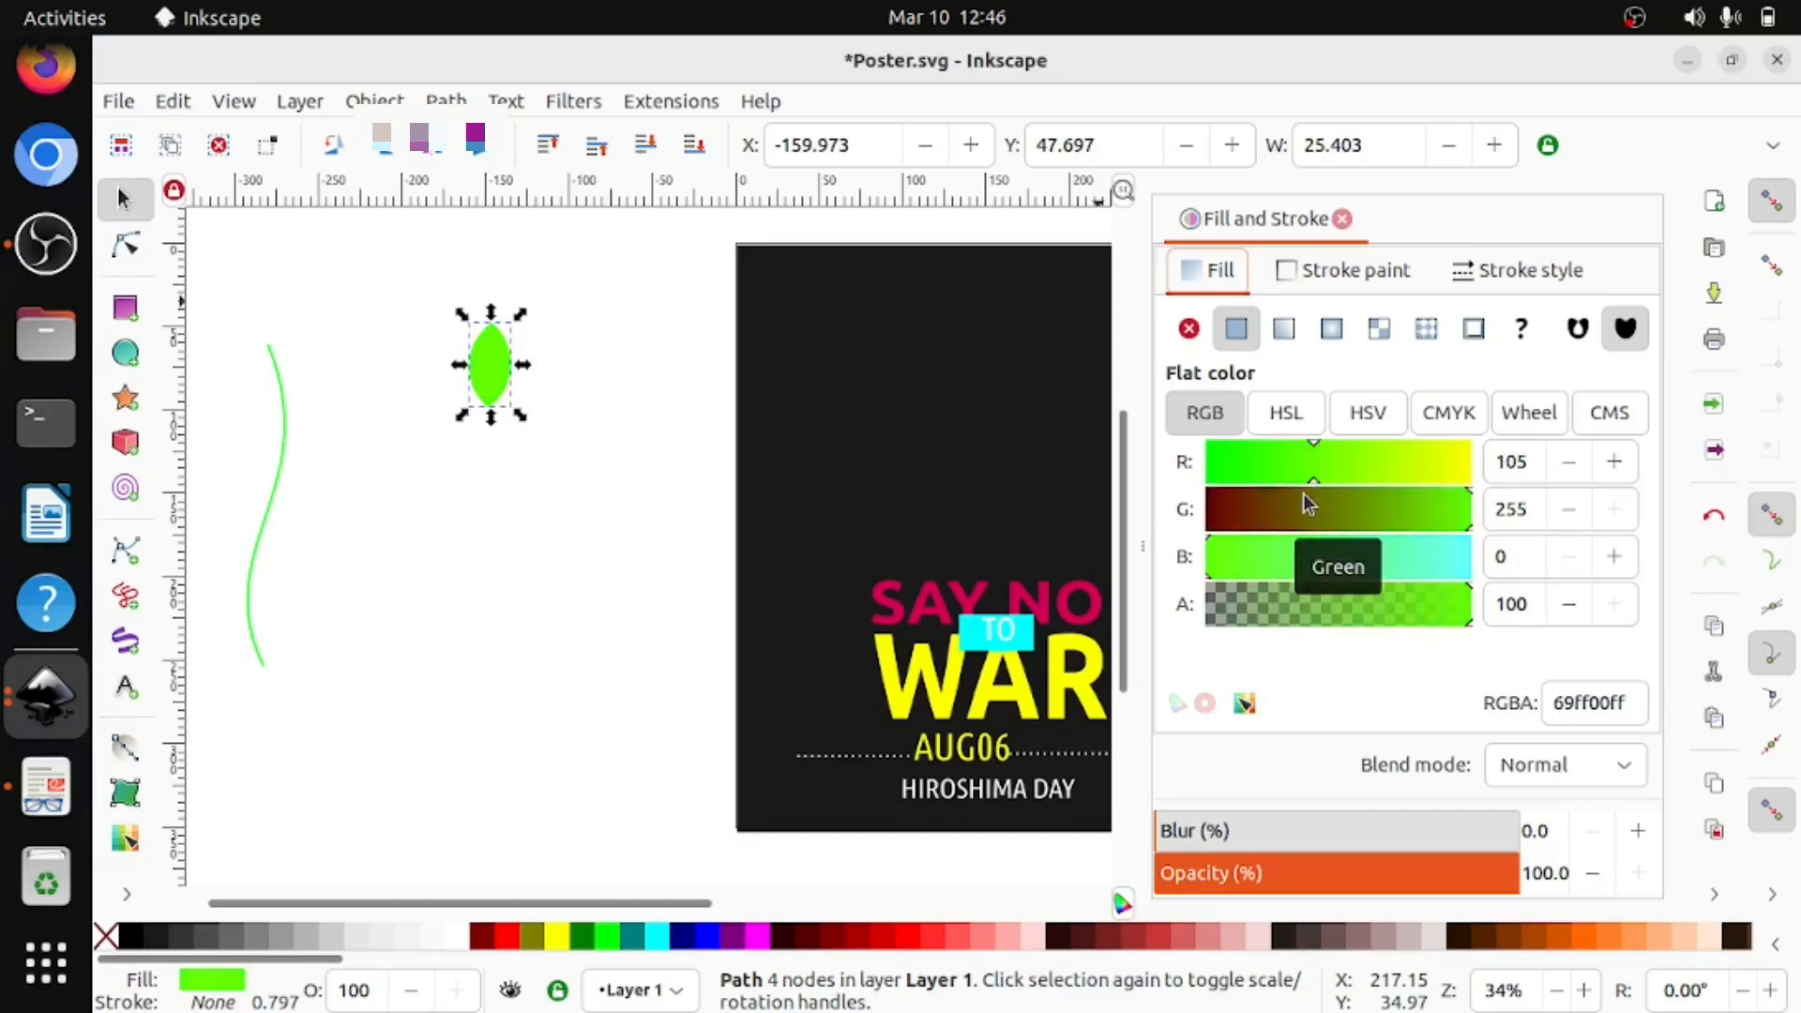
drag(1309, 479, 1372, 492)
click(1379, 487)
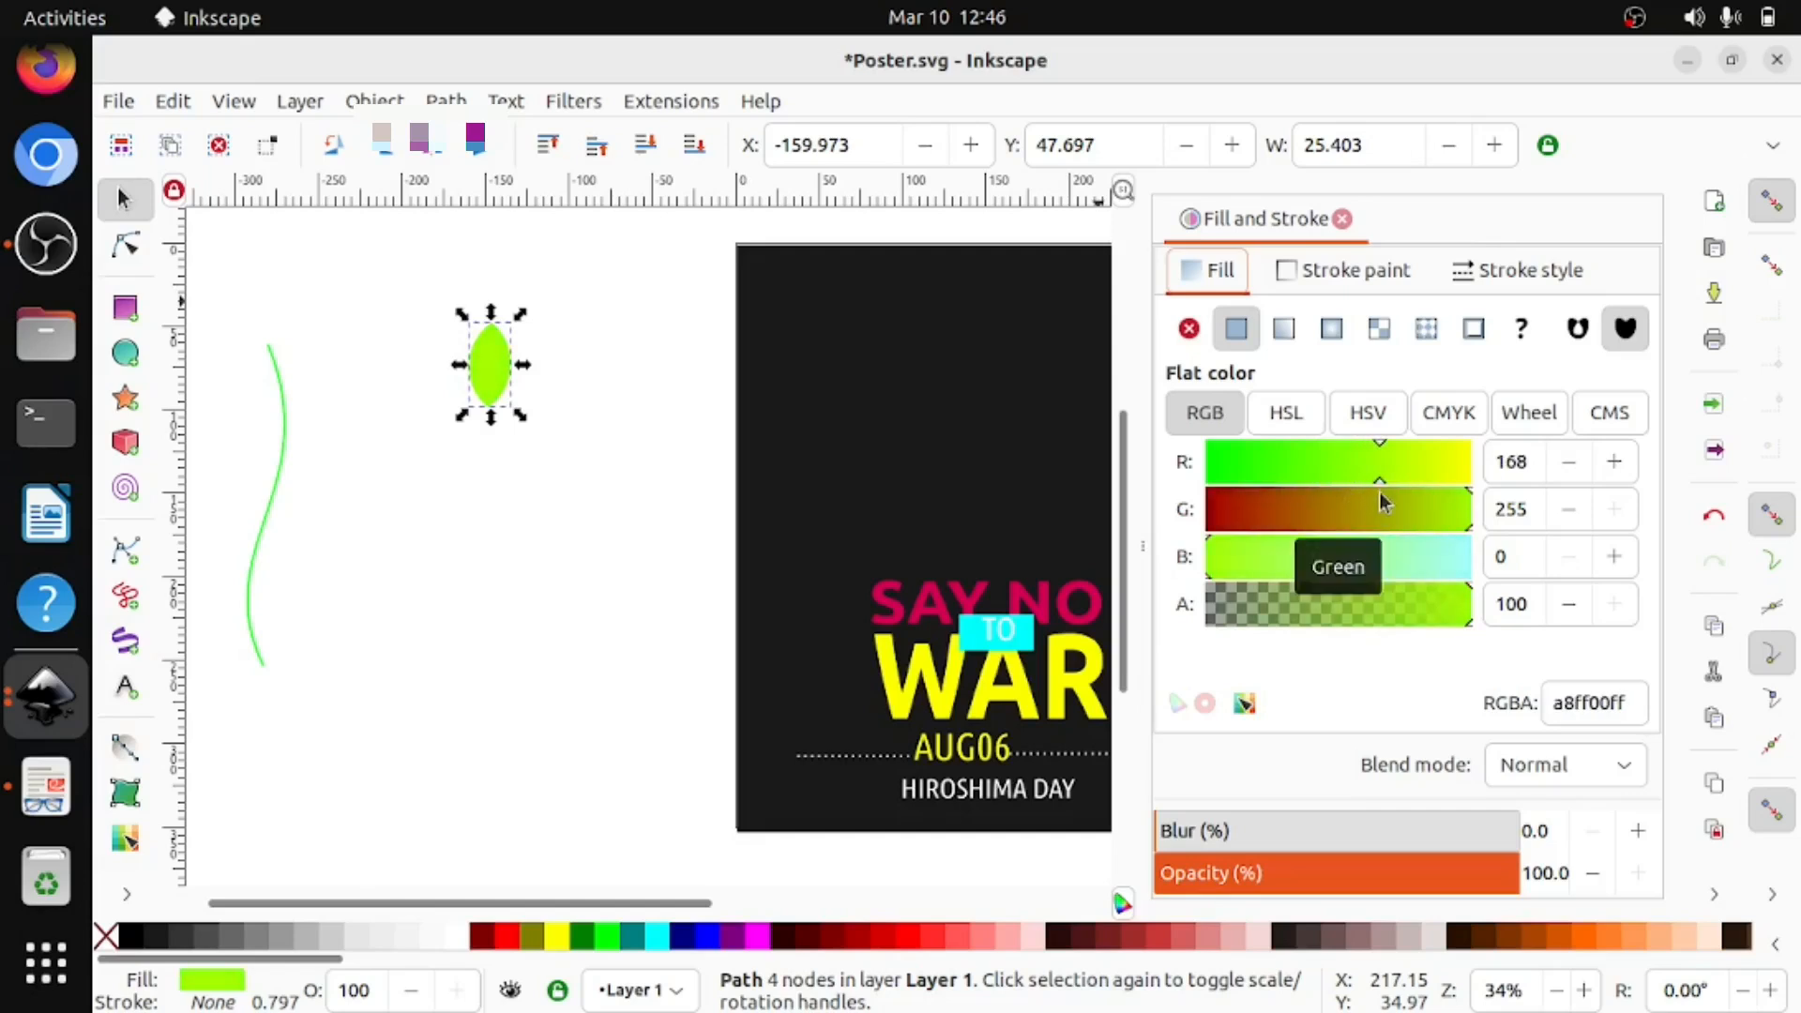
click(1343, 219)
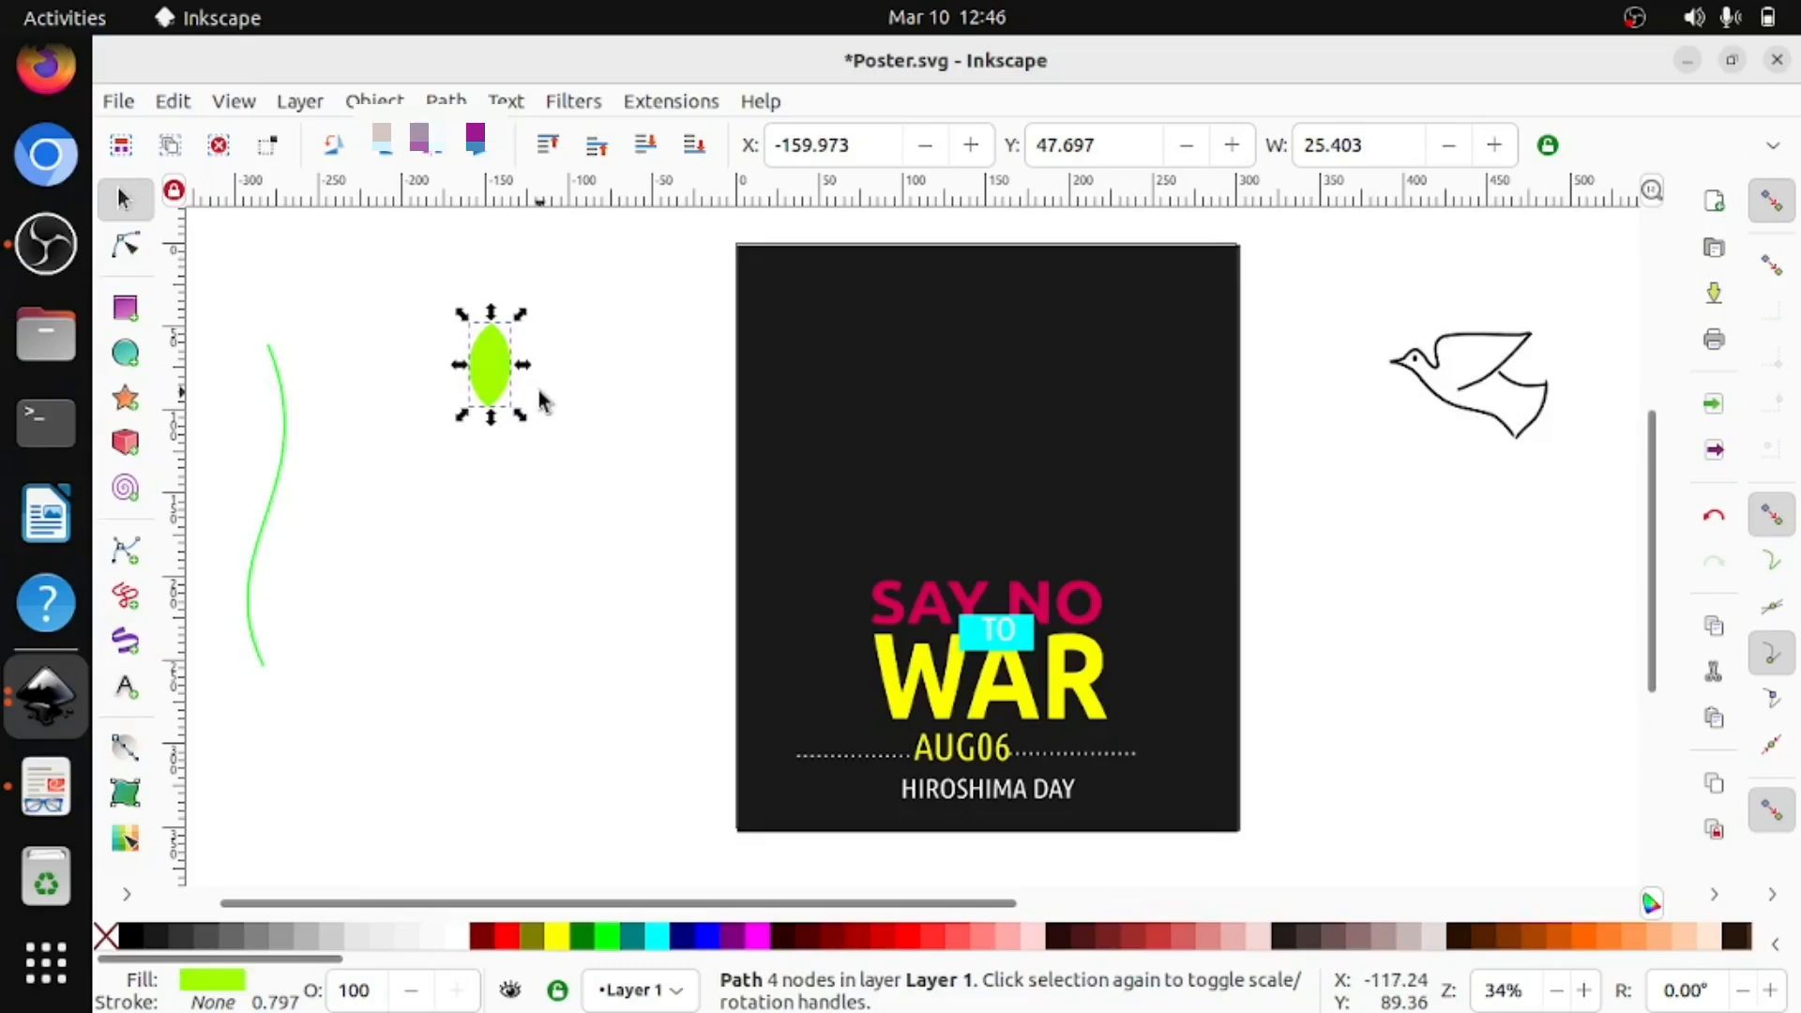
Scale the leaf down proportionally to about 18 mm wide.
click(541, 396)
click(491, 364)
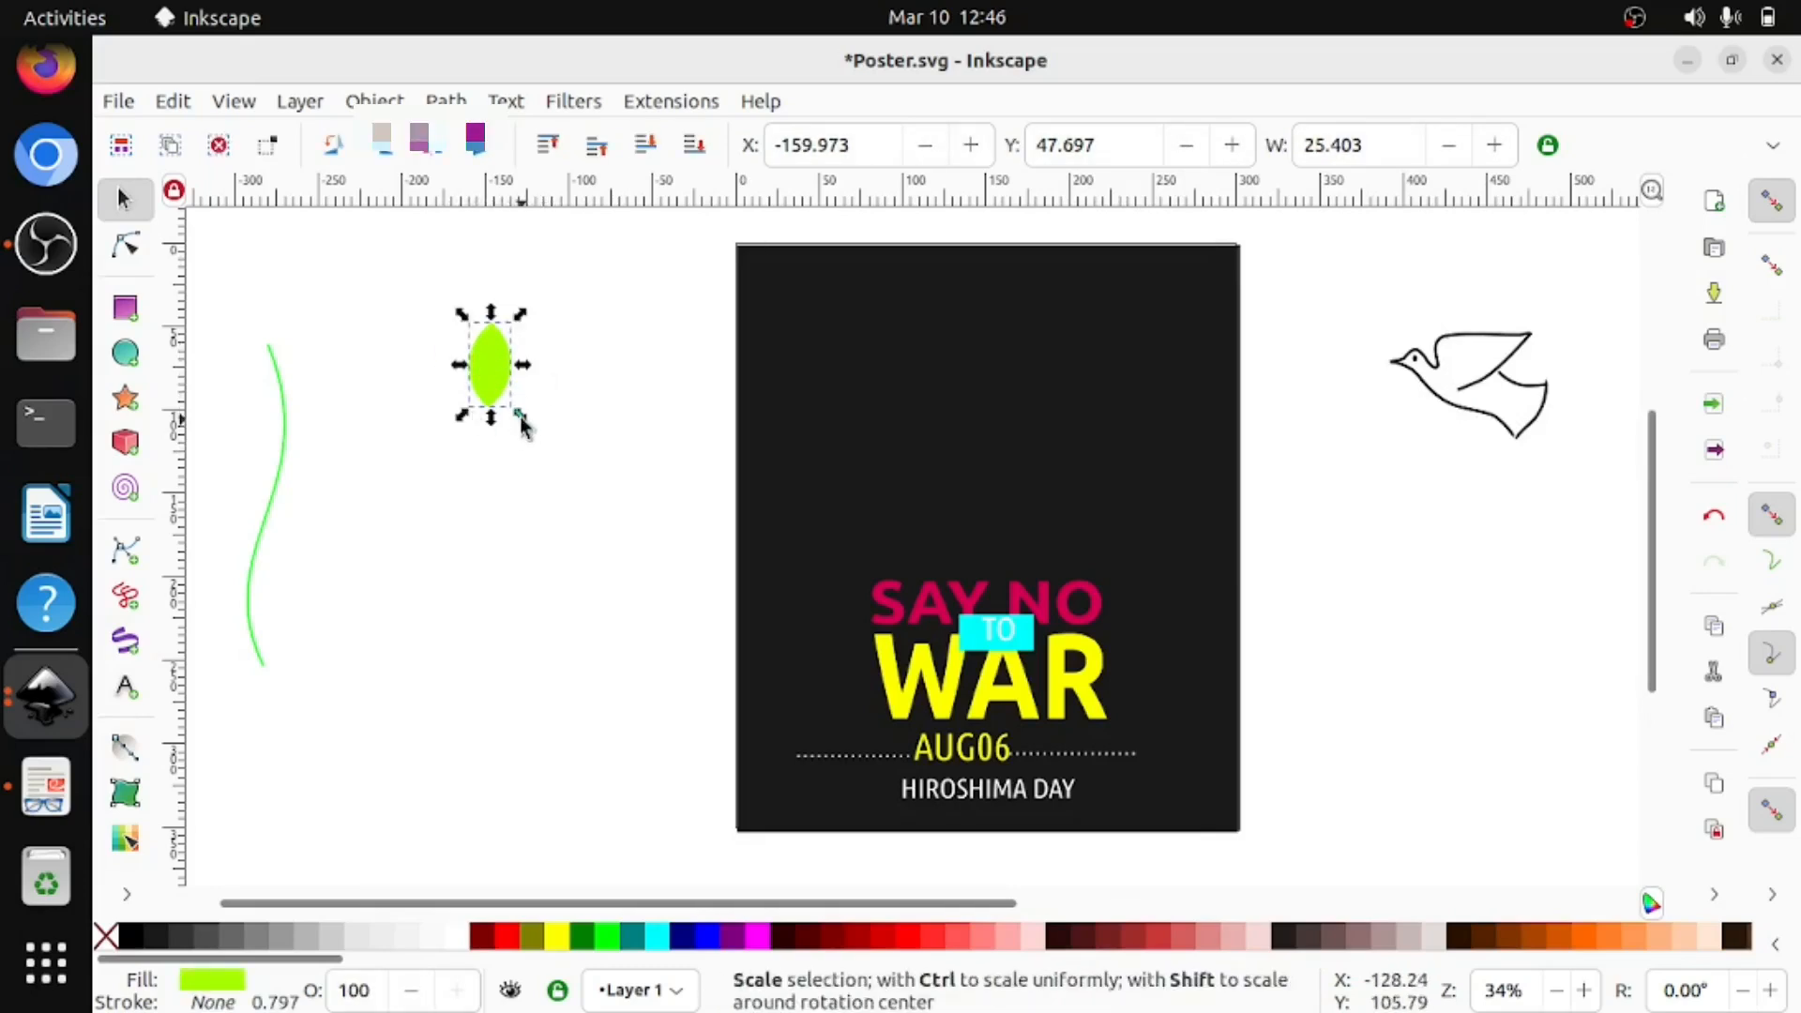
drag(523, 424, 522, 406)
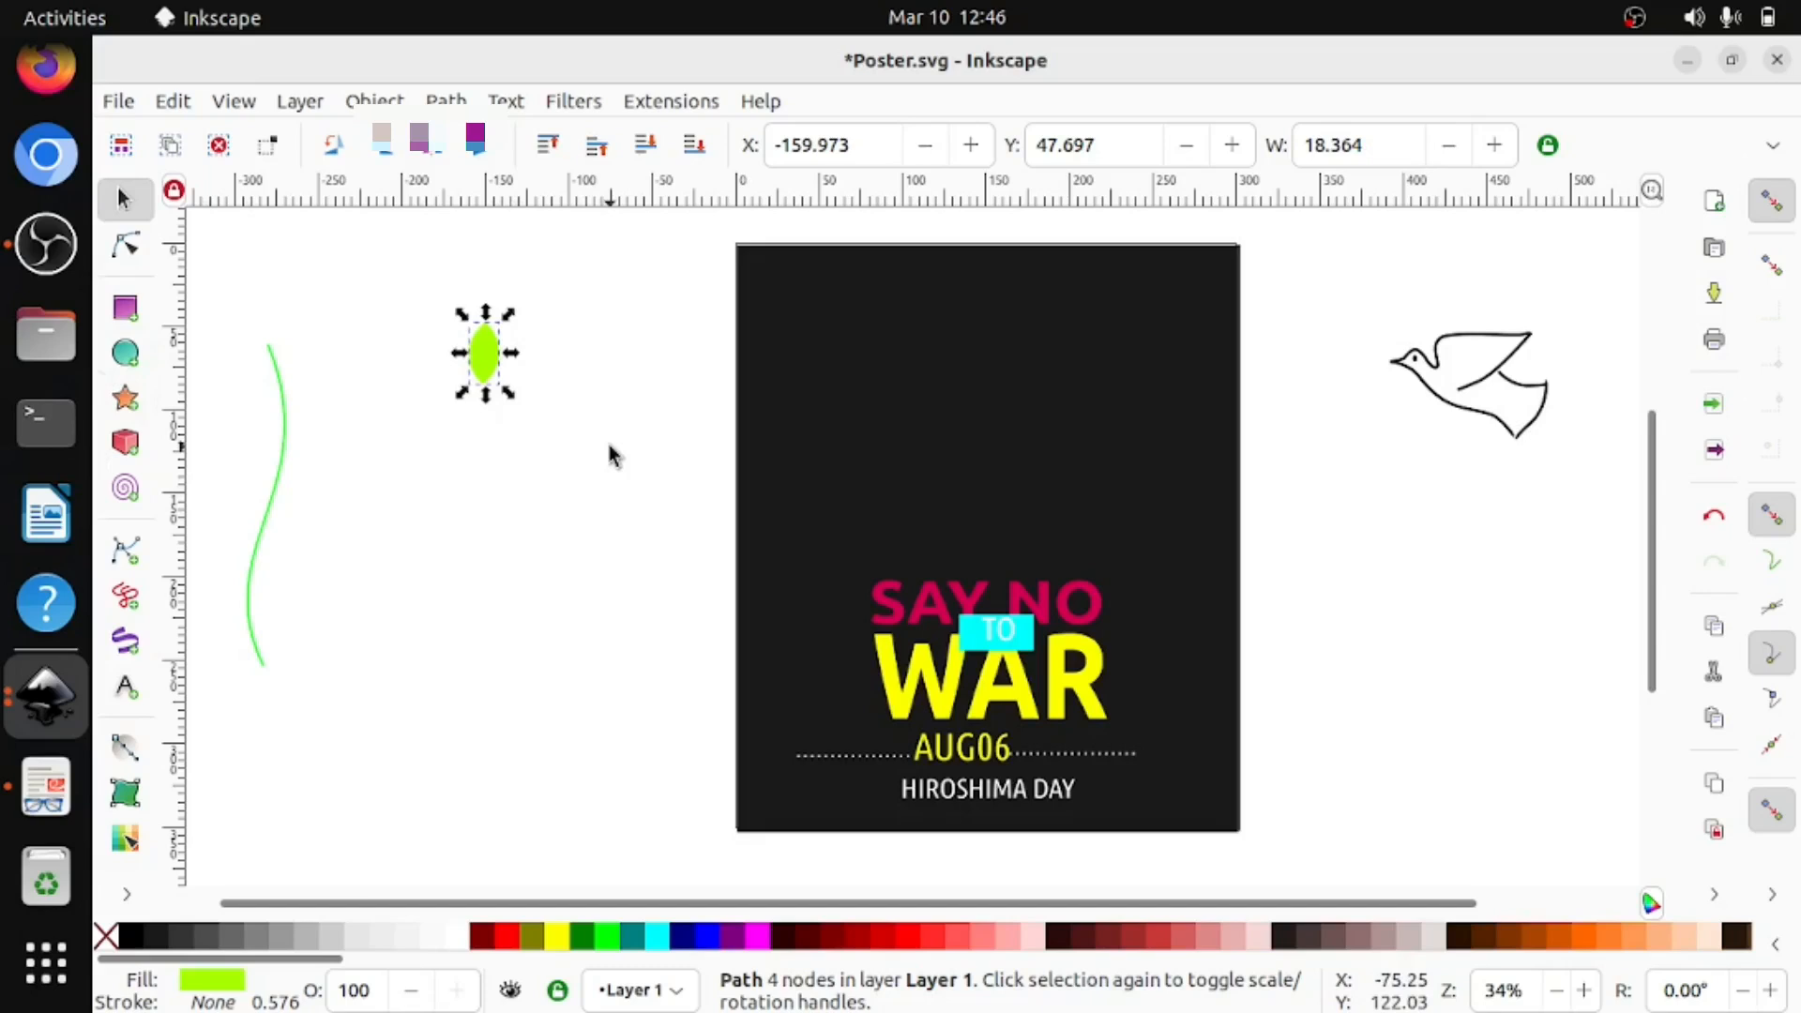
Duplicate the leaf five times and spread the copies out between the stalk and the poster.
right_click(483, 360)
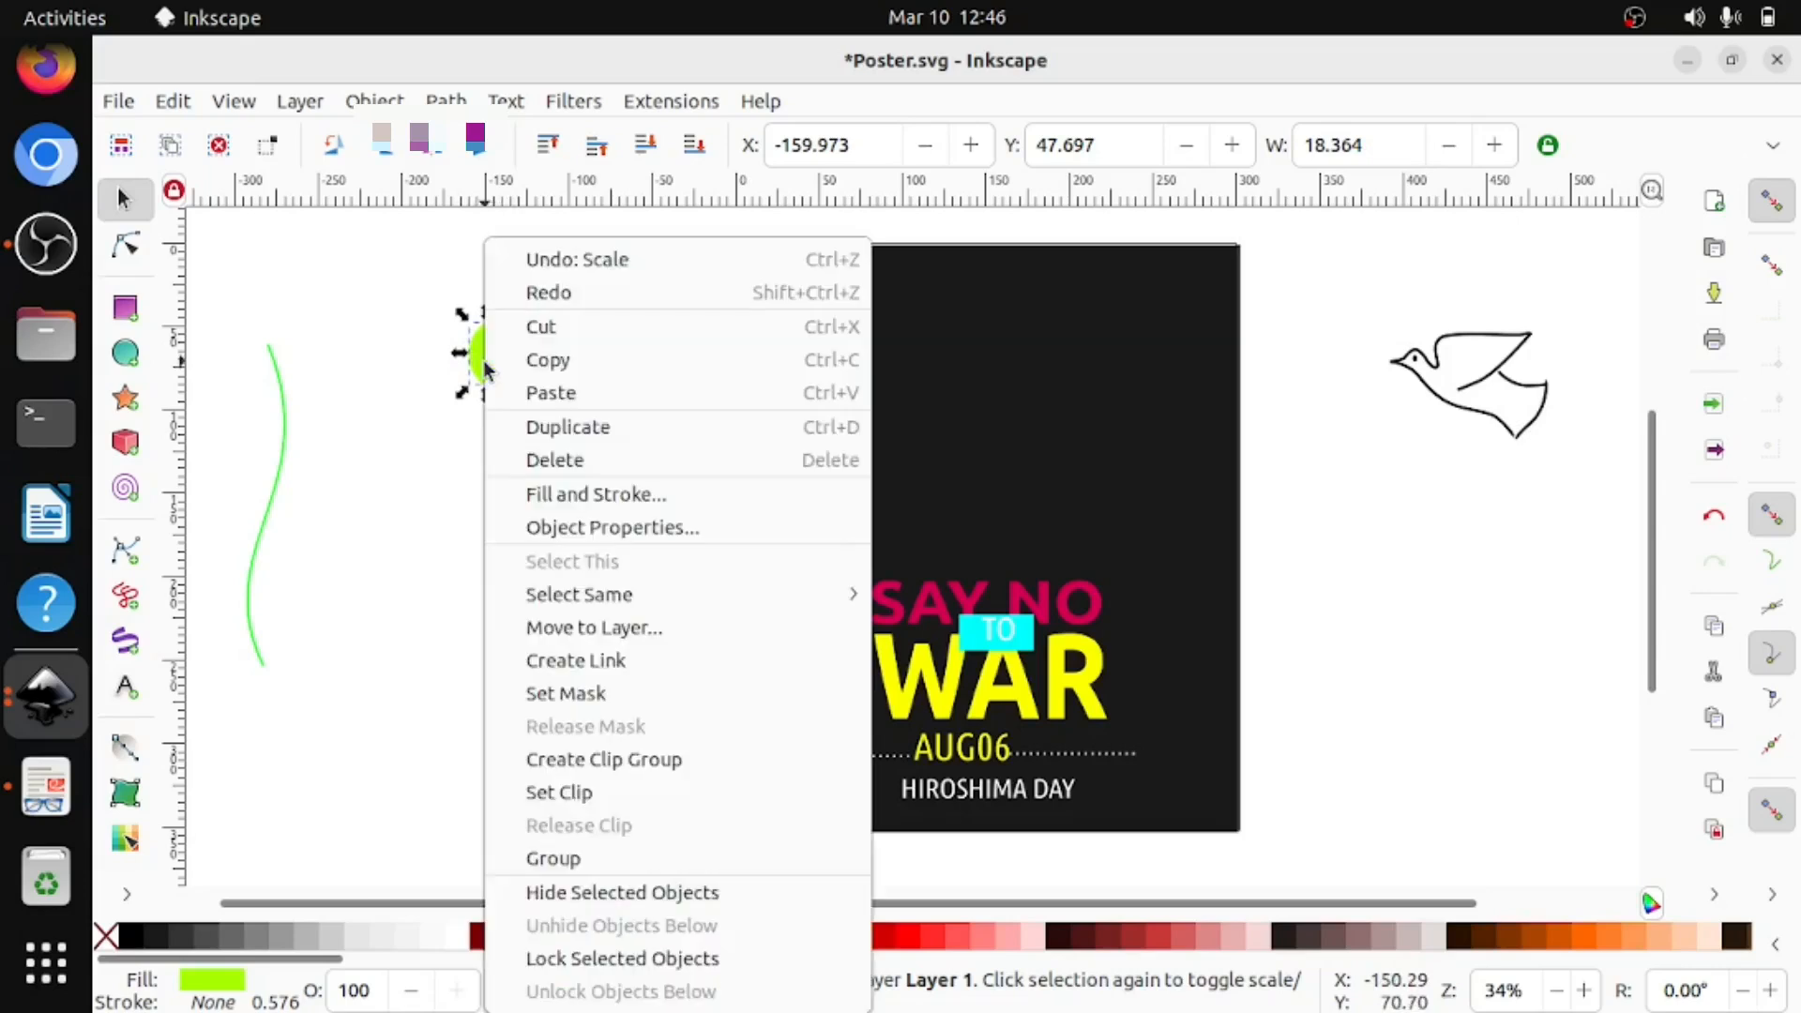
click(632, 427)
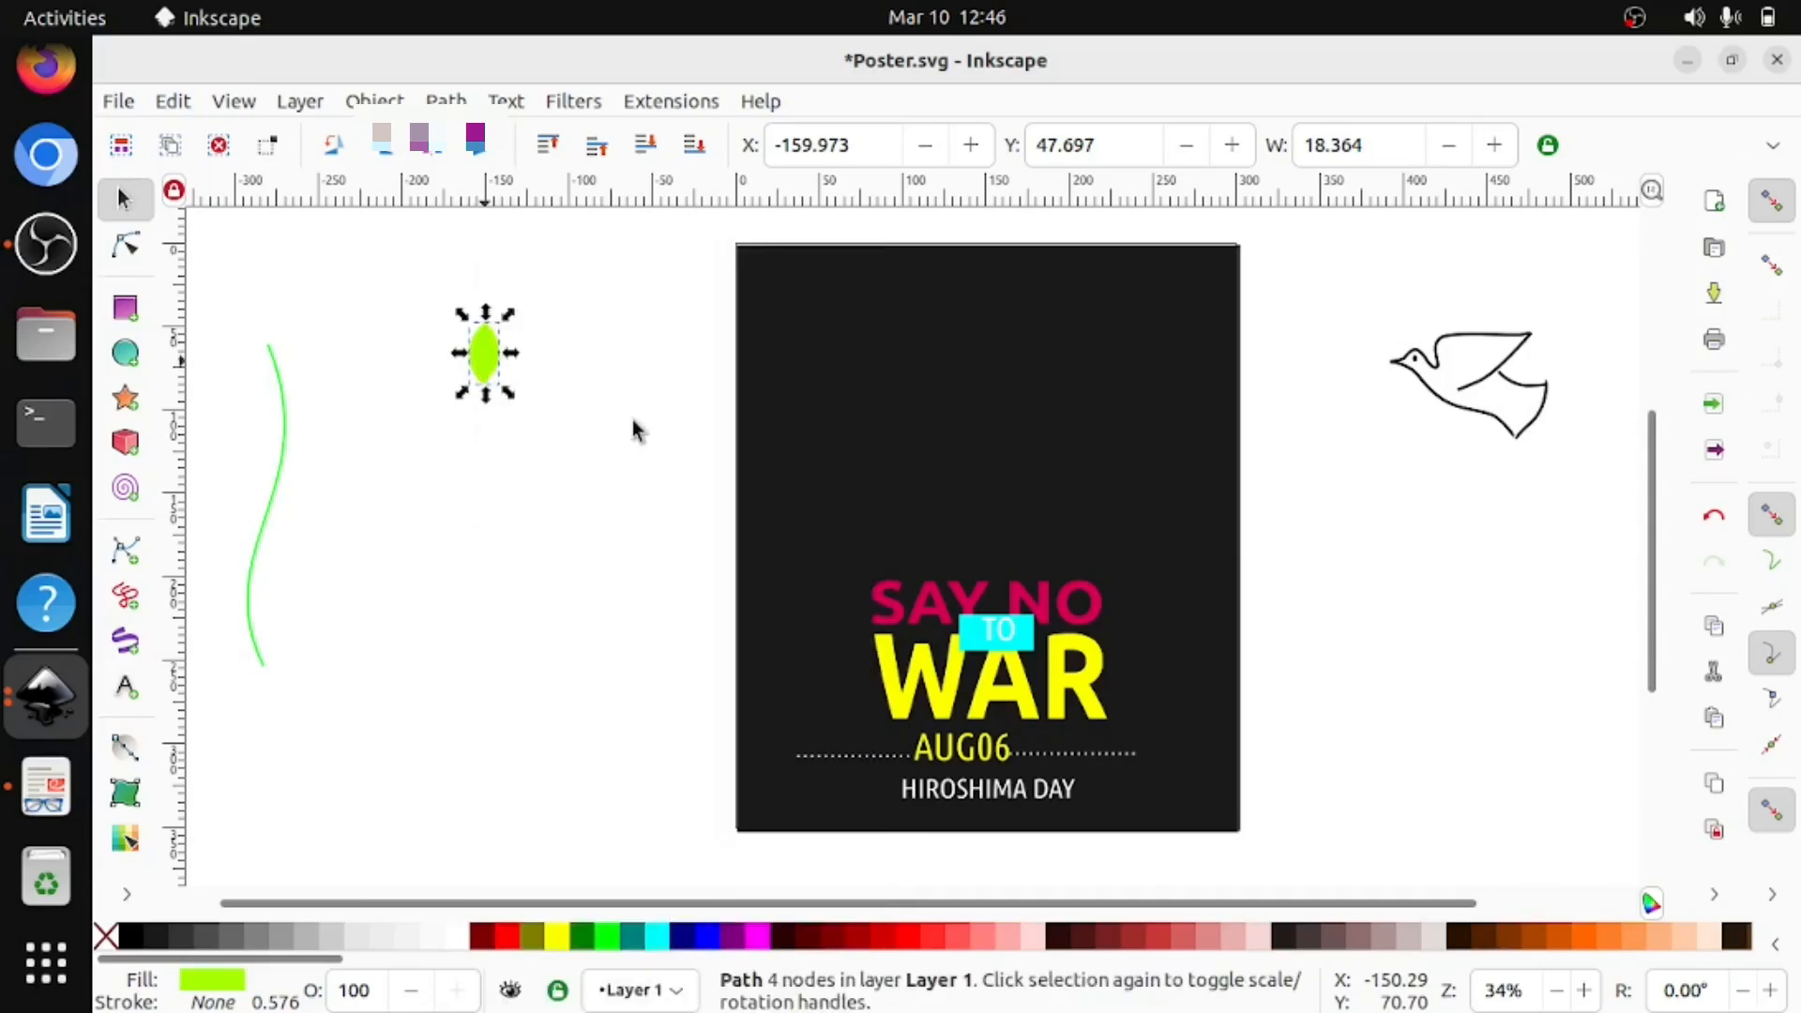
drag(483, 358, 529, 365)
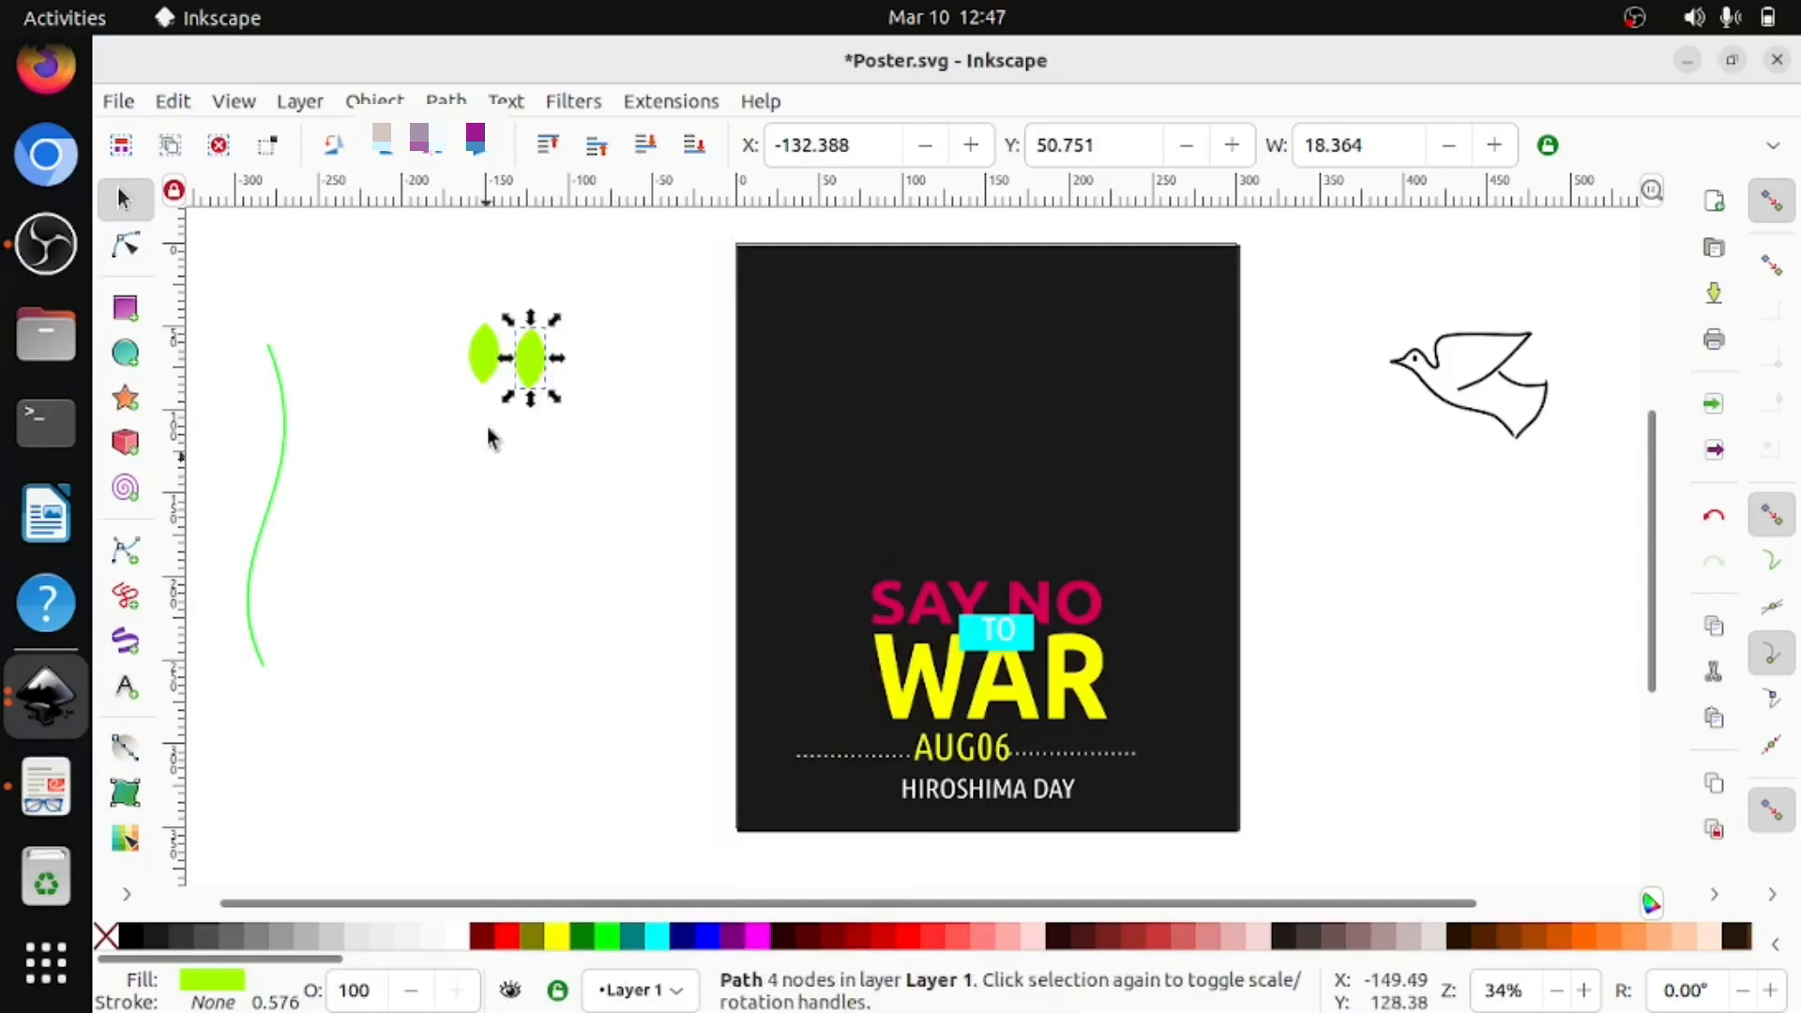
right_click(540, 373)
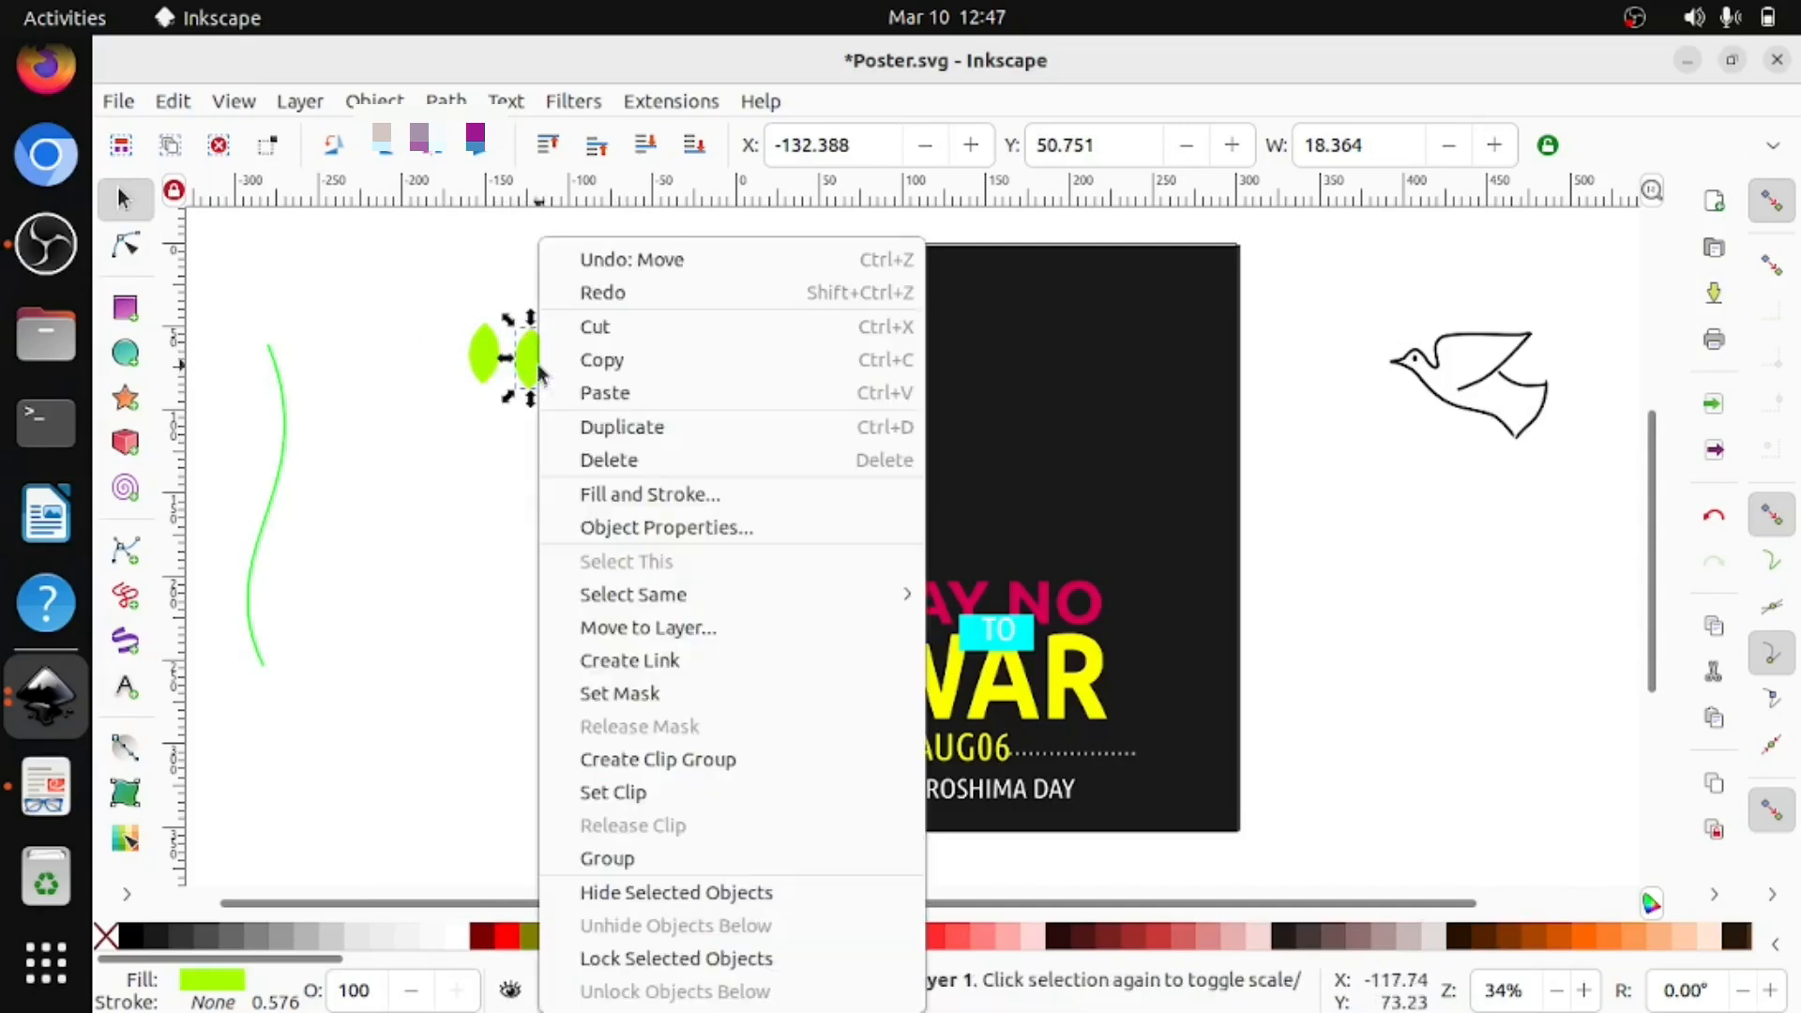
click(666, 428)
drag(527, 367, 594, 385)
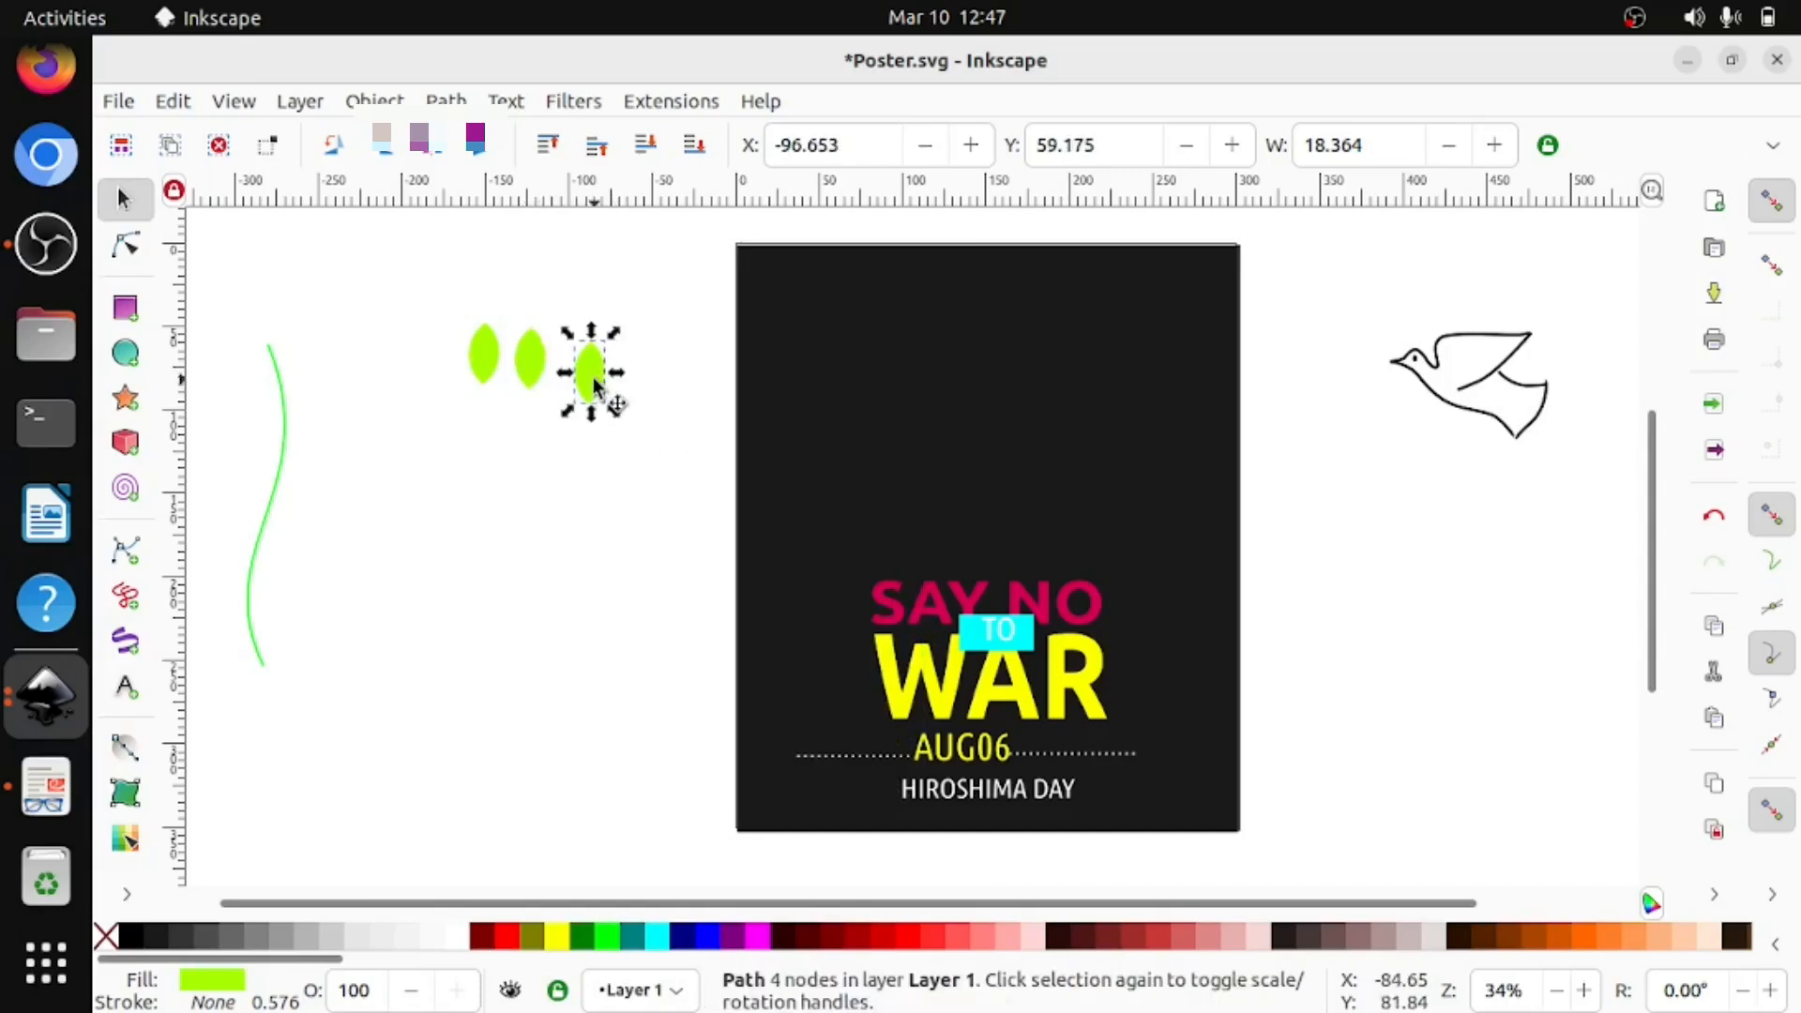
right_click(595, 385)
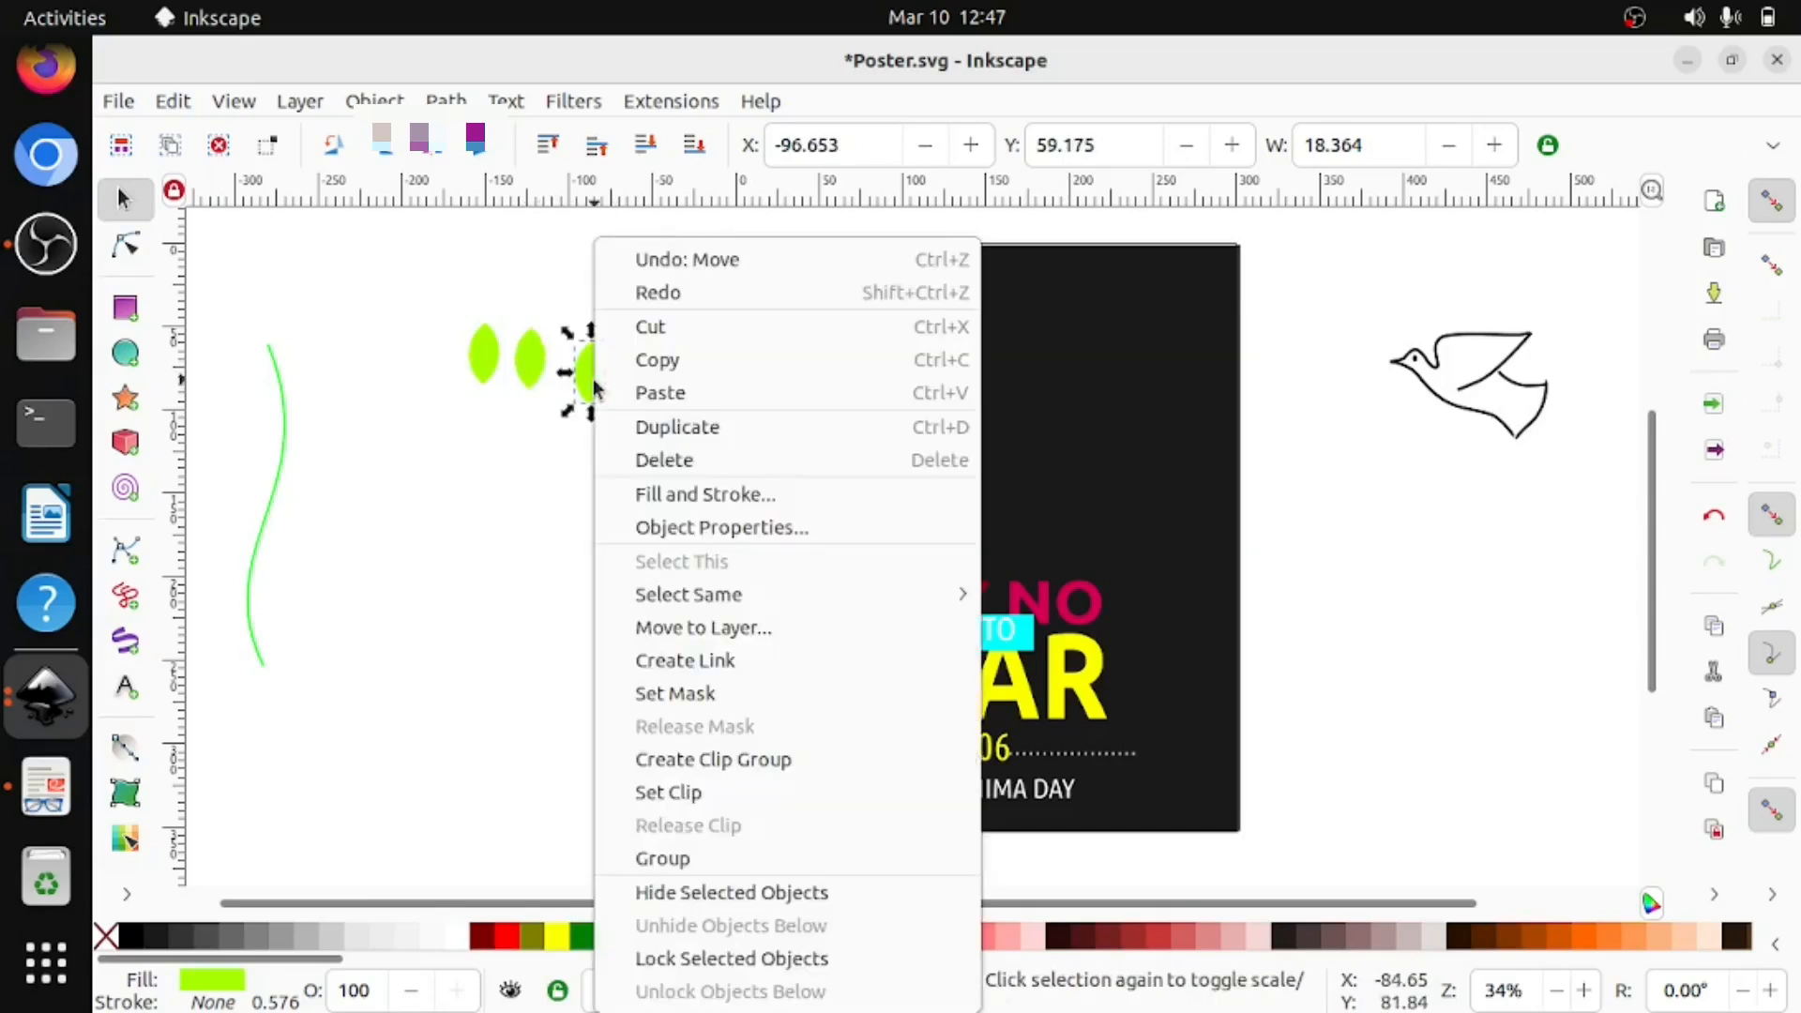
click(668, 428)
drag(608, 400, 549, 499)
right_click(591, 460)
click(654, 432)
right_click(508, 457)
click(565, 423)
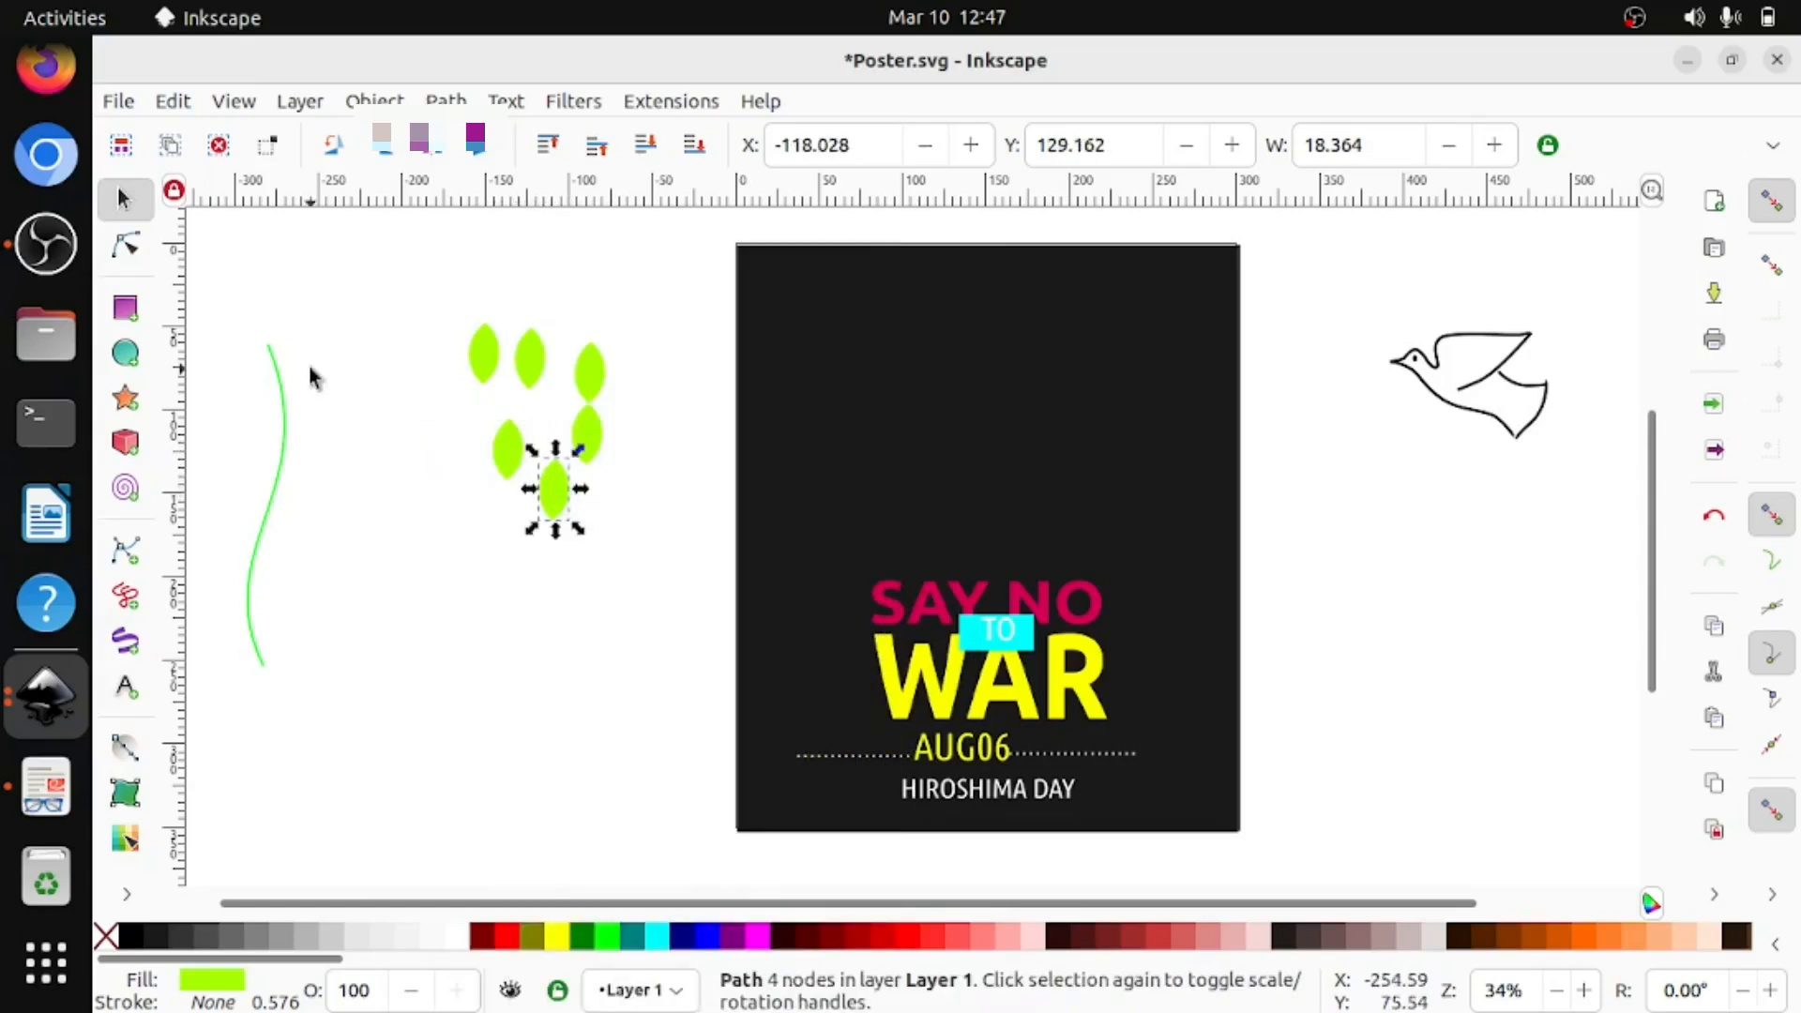
Give the stalk no fill and a yellow-green stroke (#A3FF00) like the leaves, and close the Fill and Stroke settings.
click(280, 460)
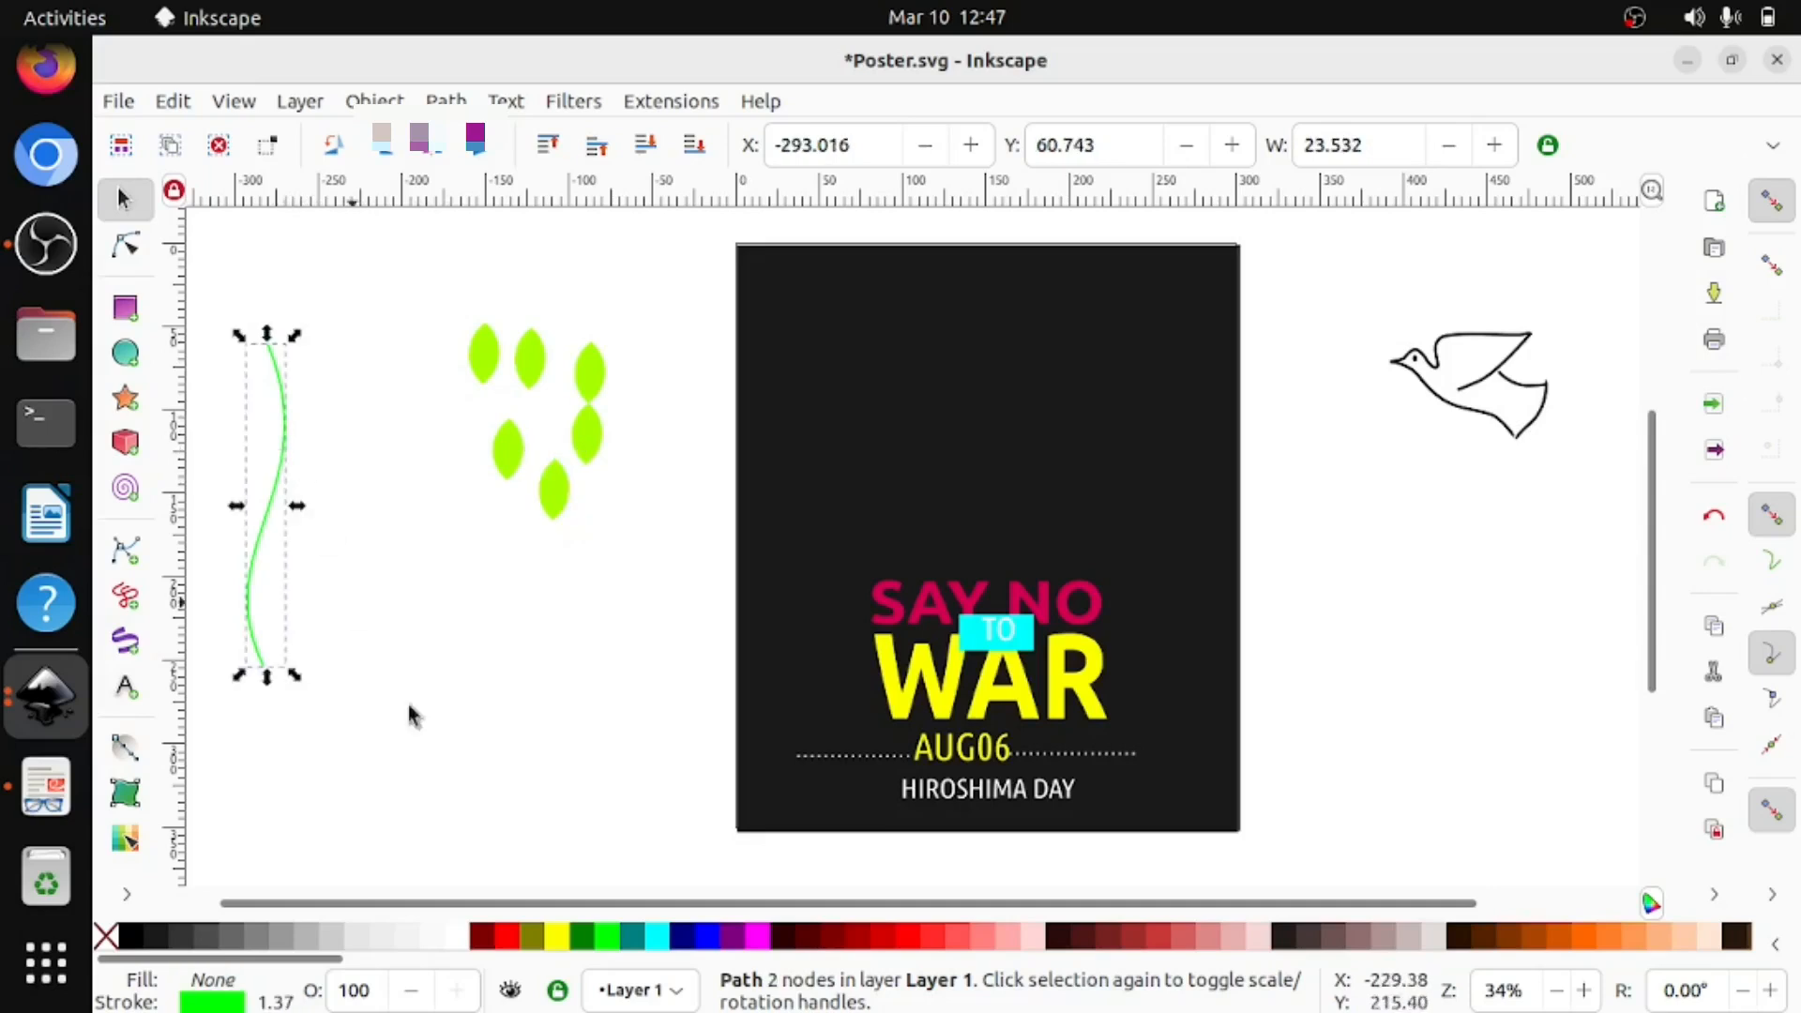
click(607, 939)
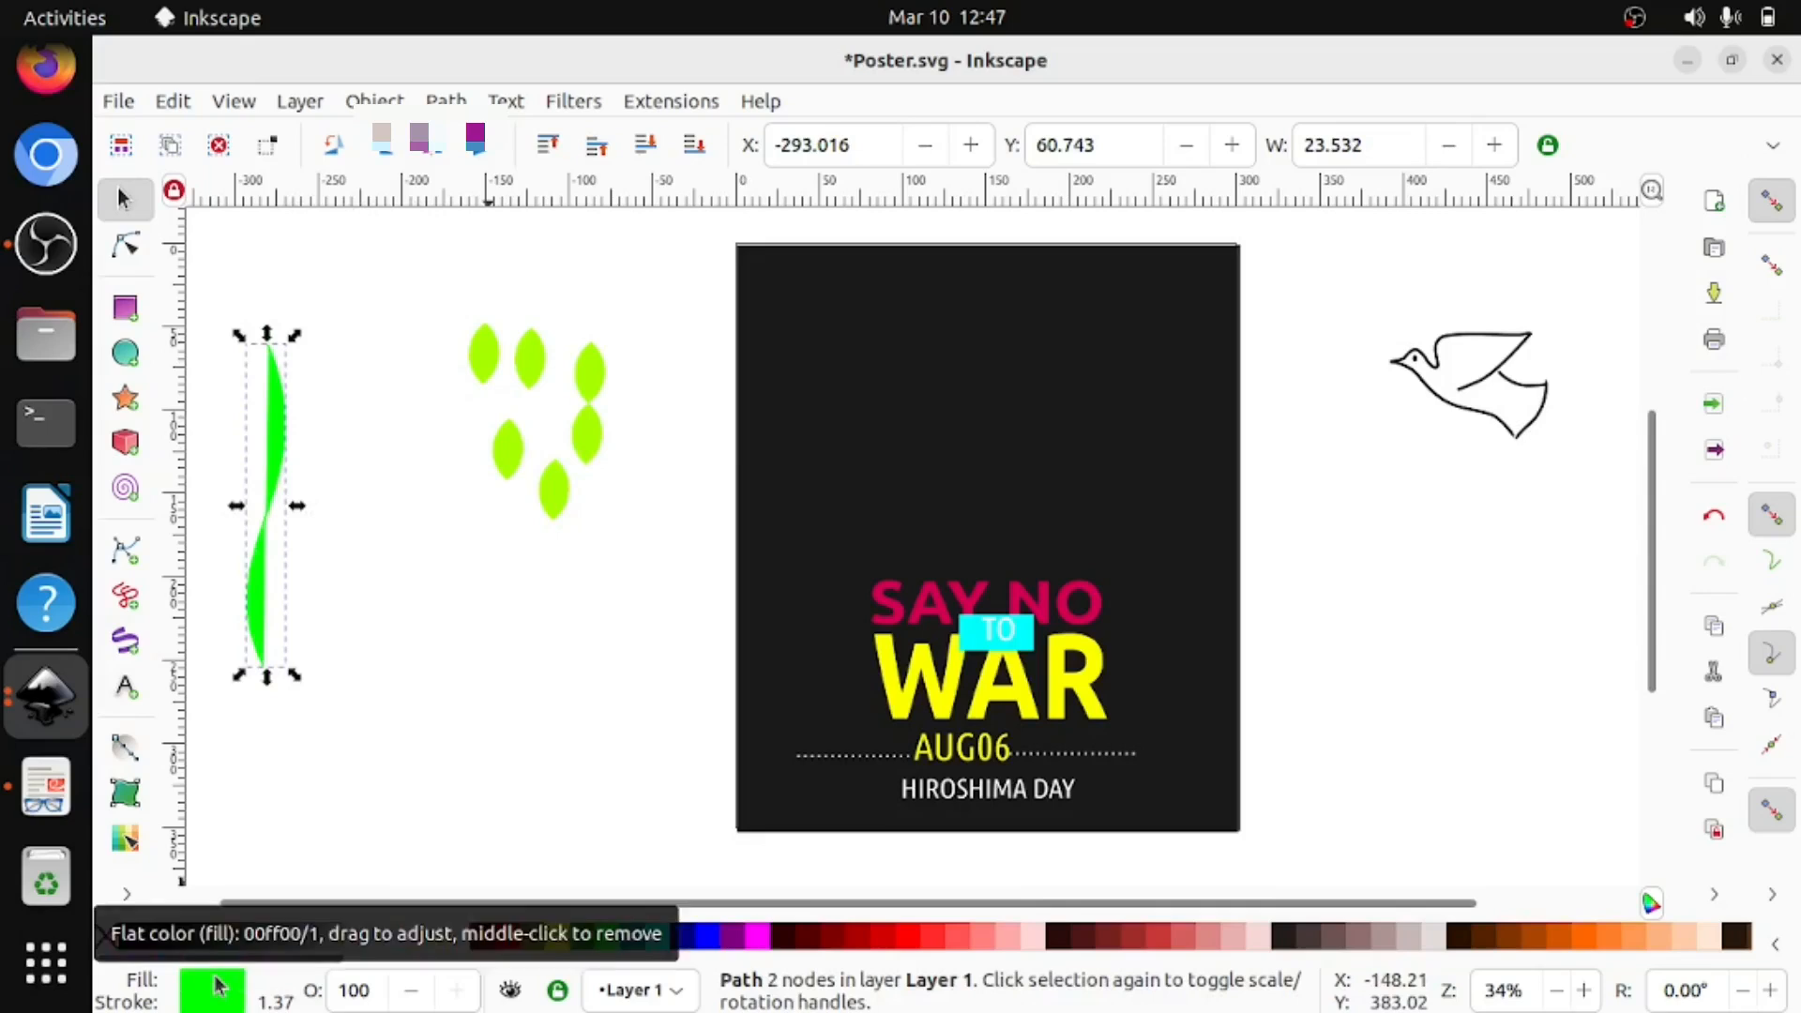
click(105, 935)
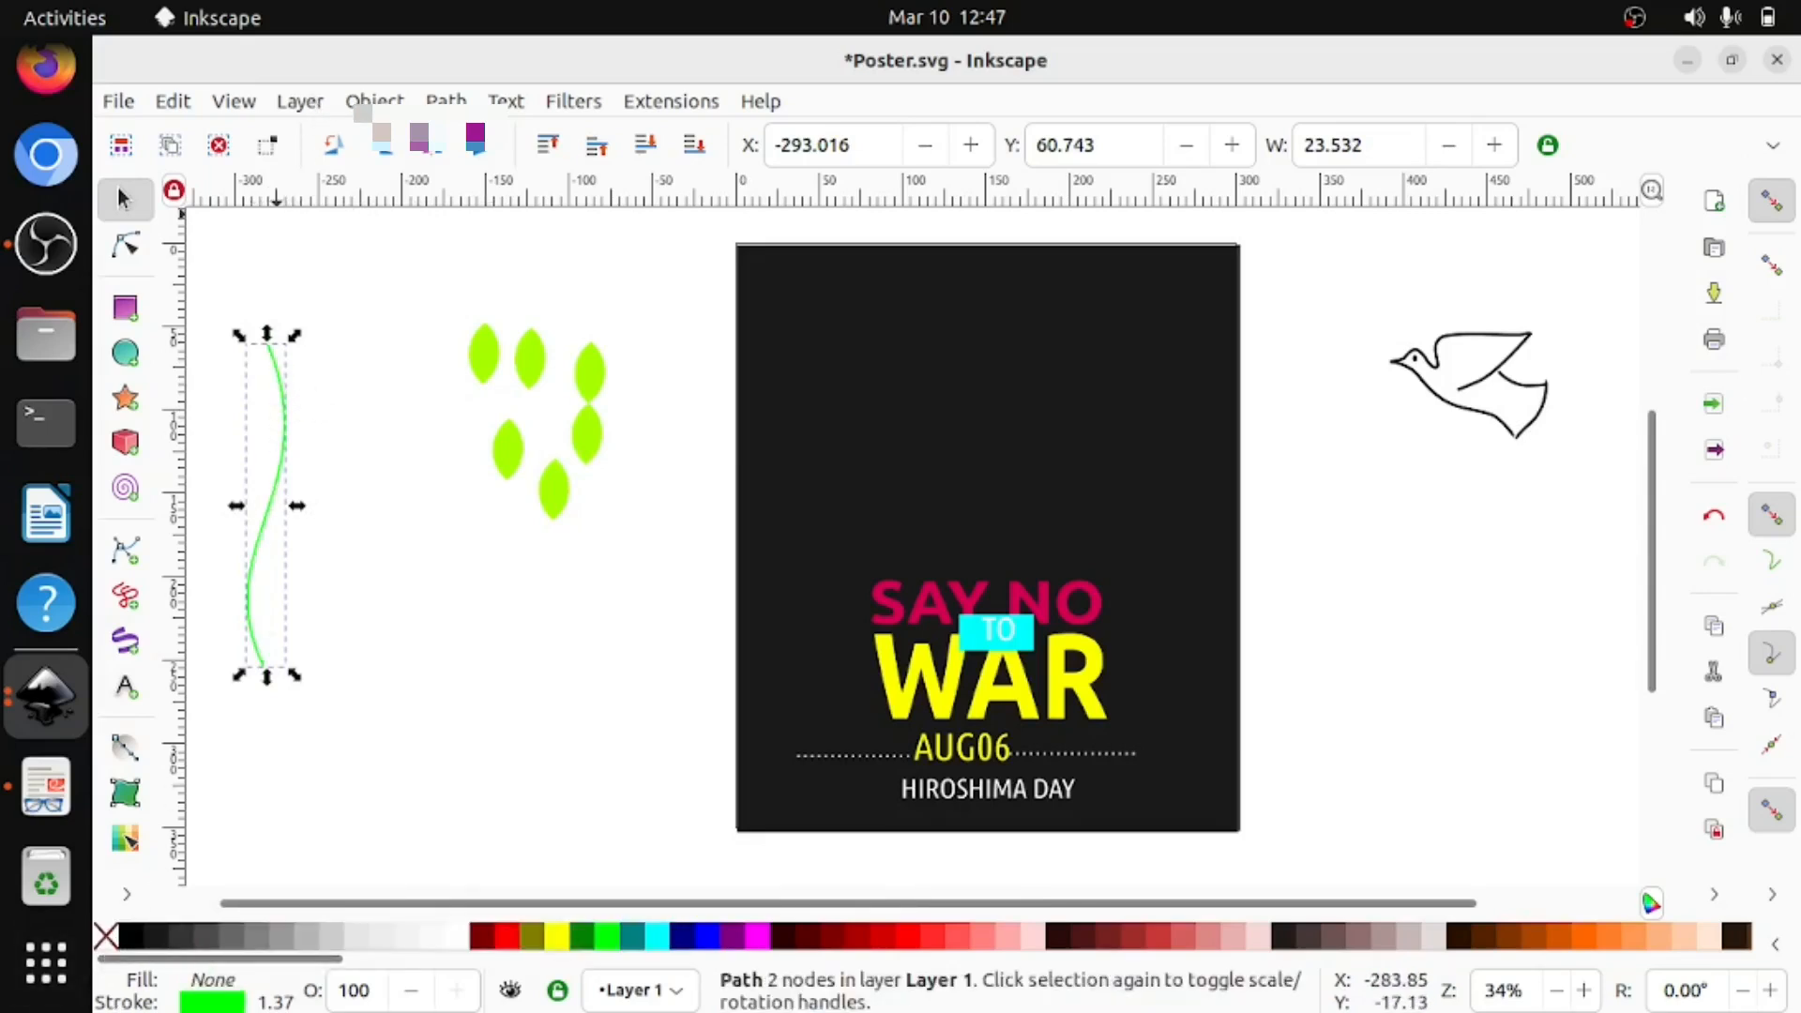
click(368, 103)
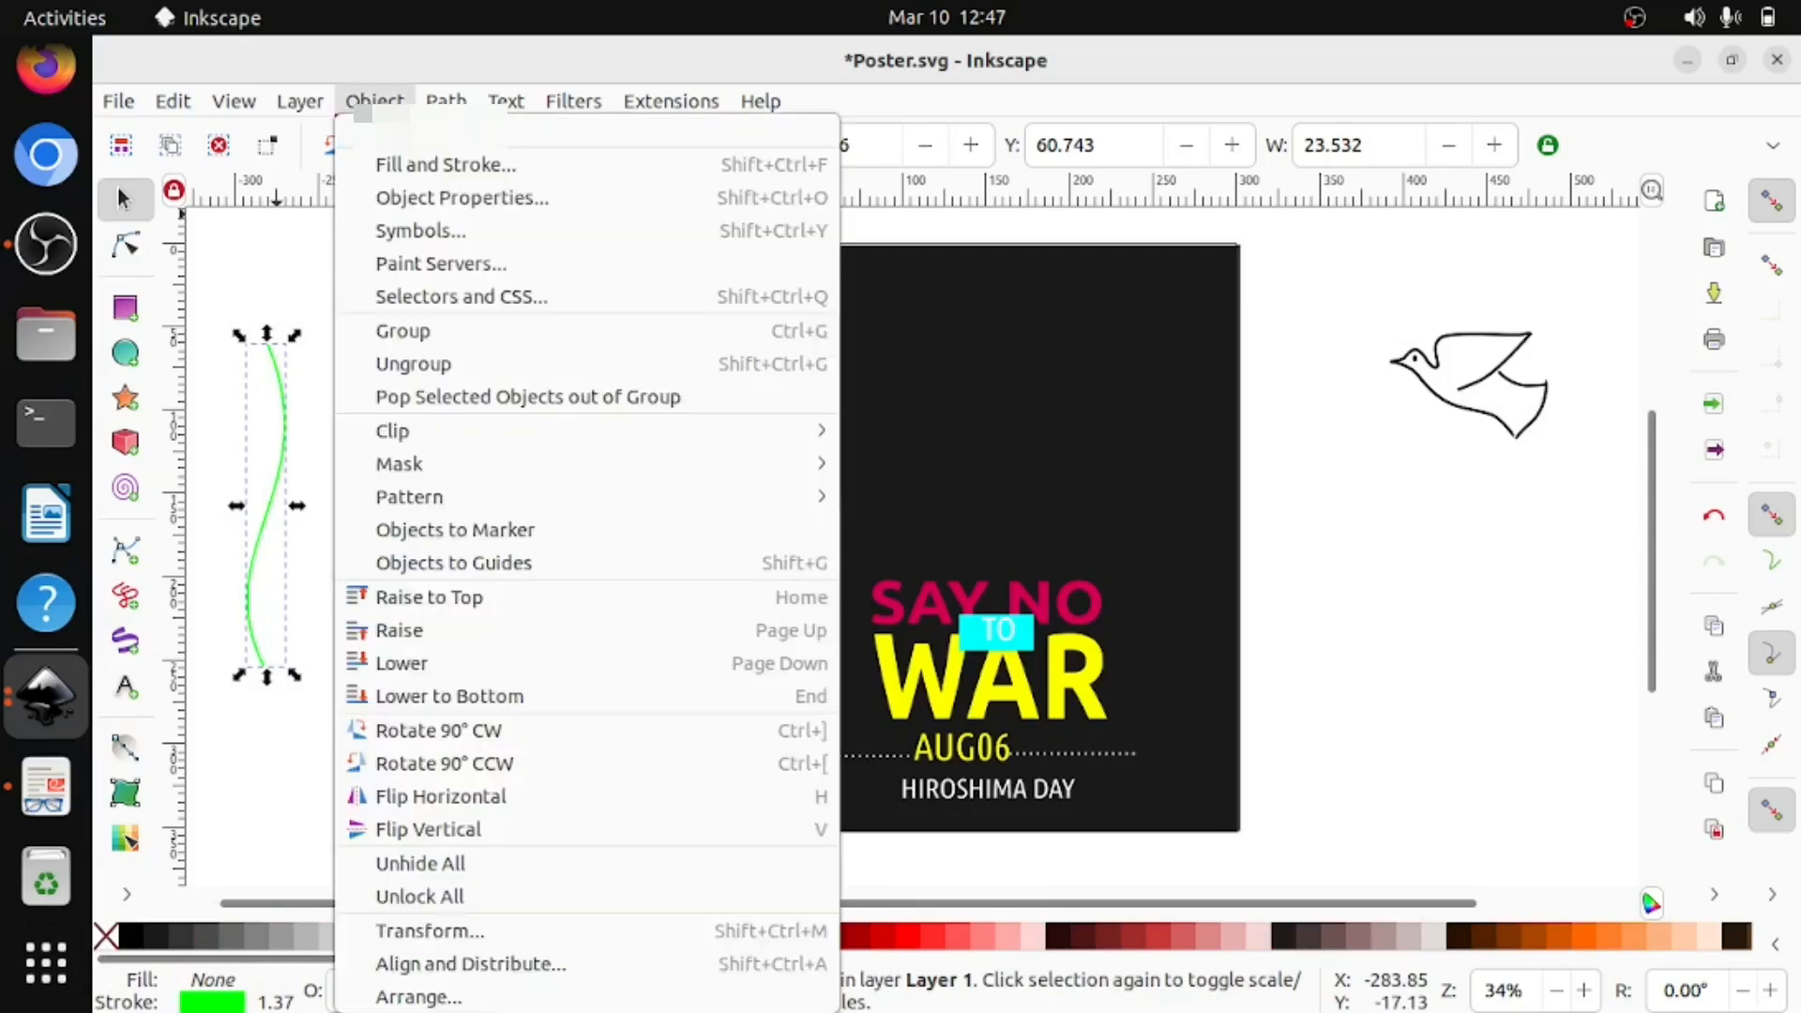
click(503, 165)
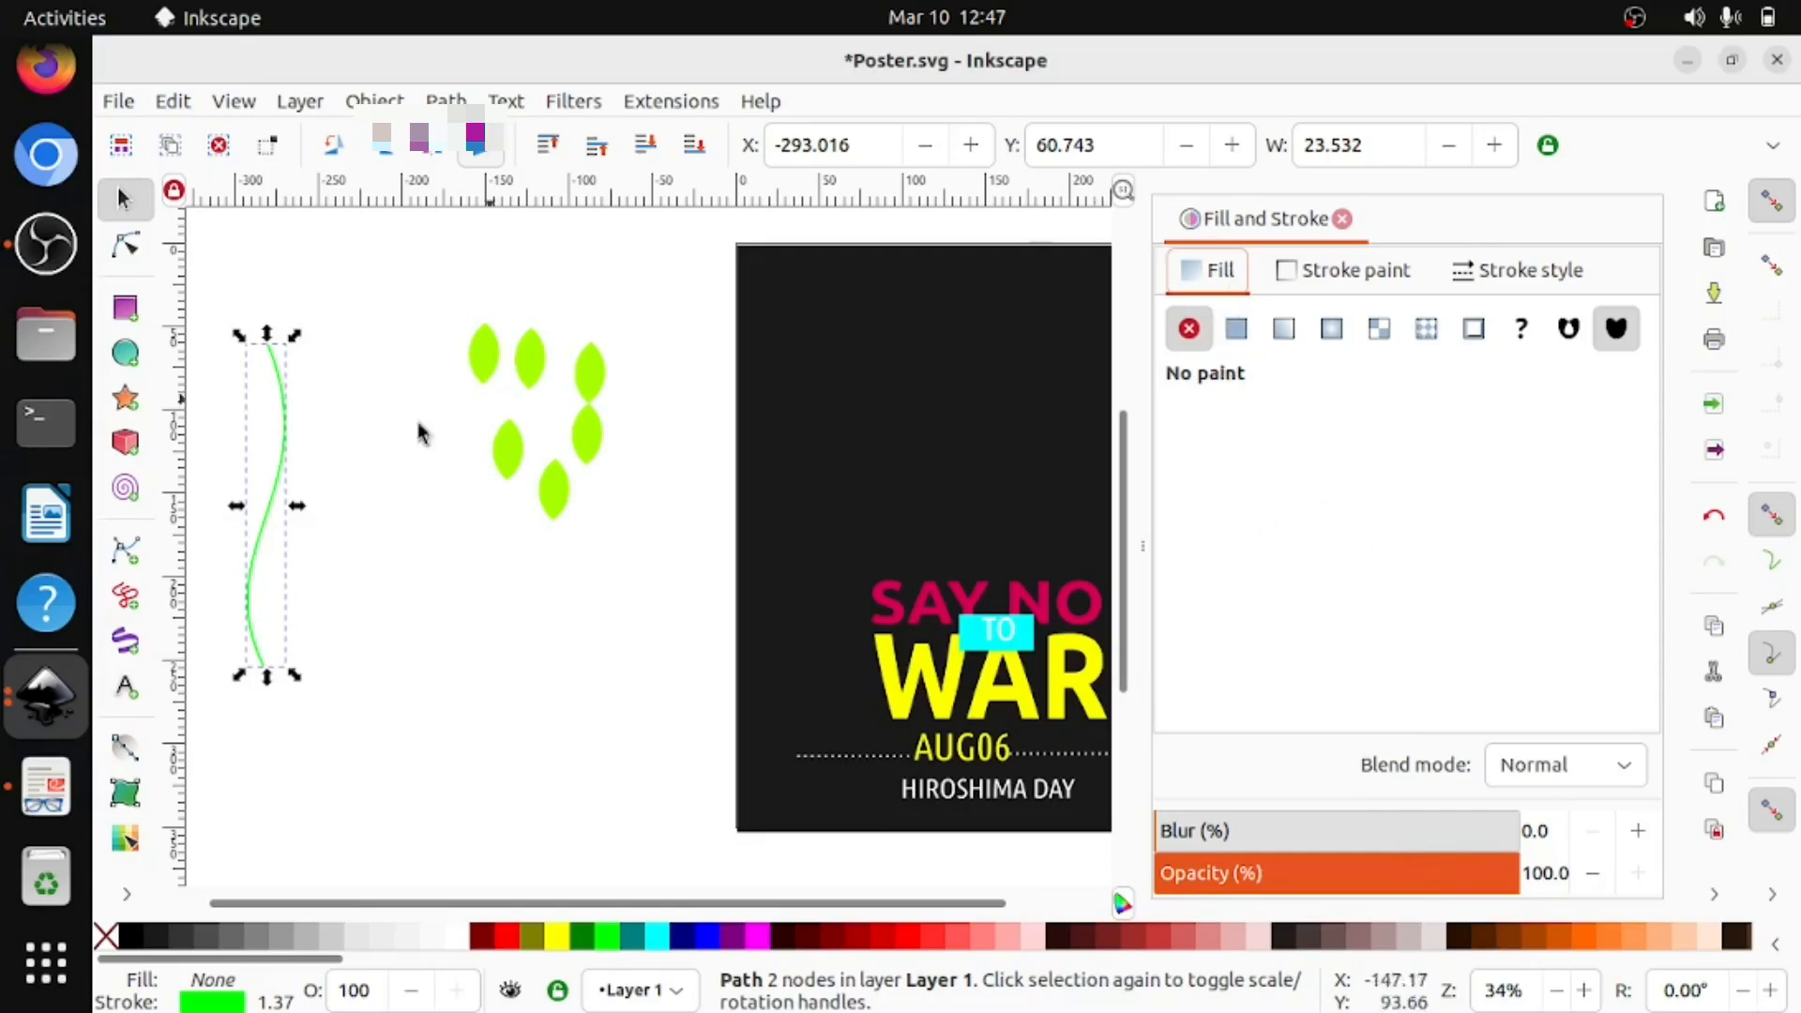
click(1500, 266)
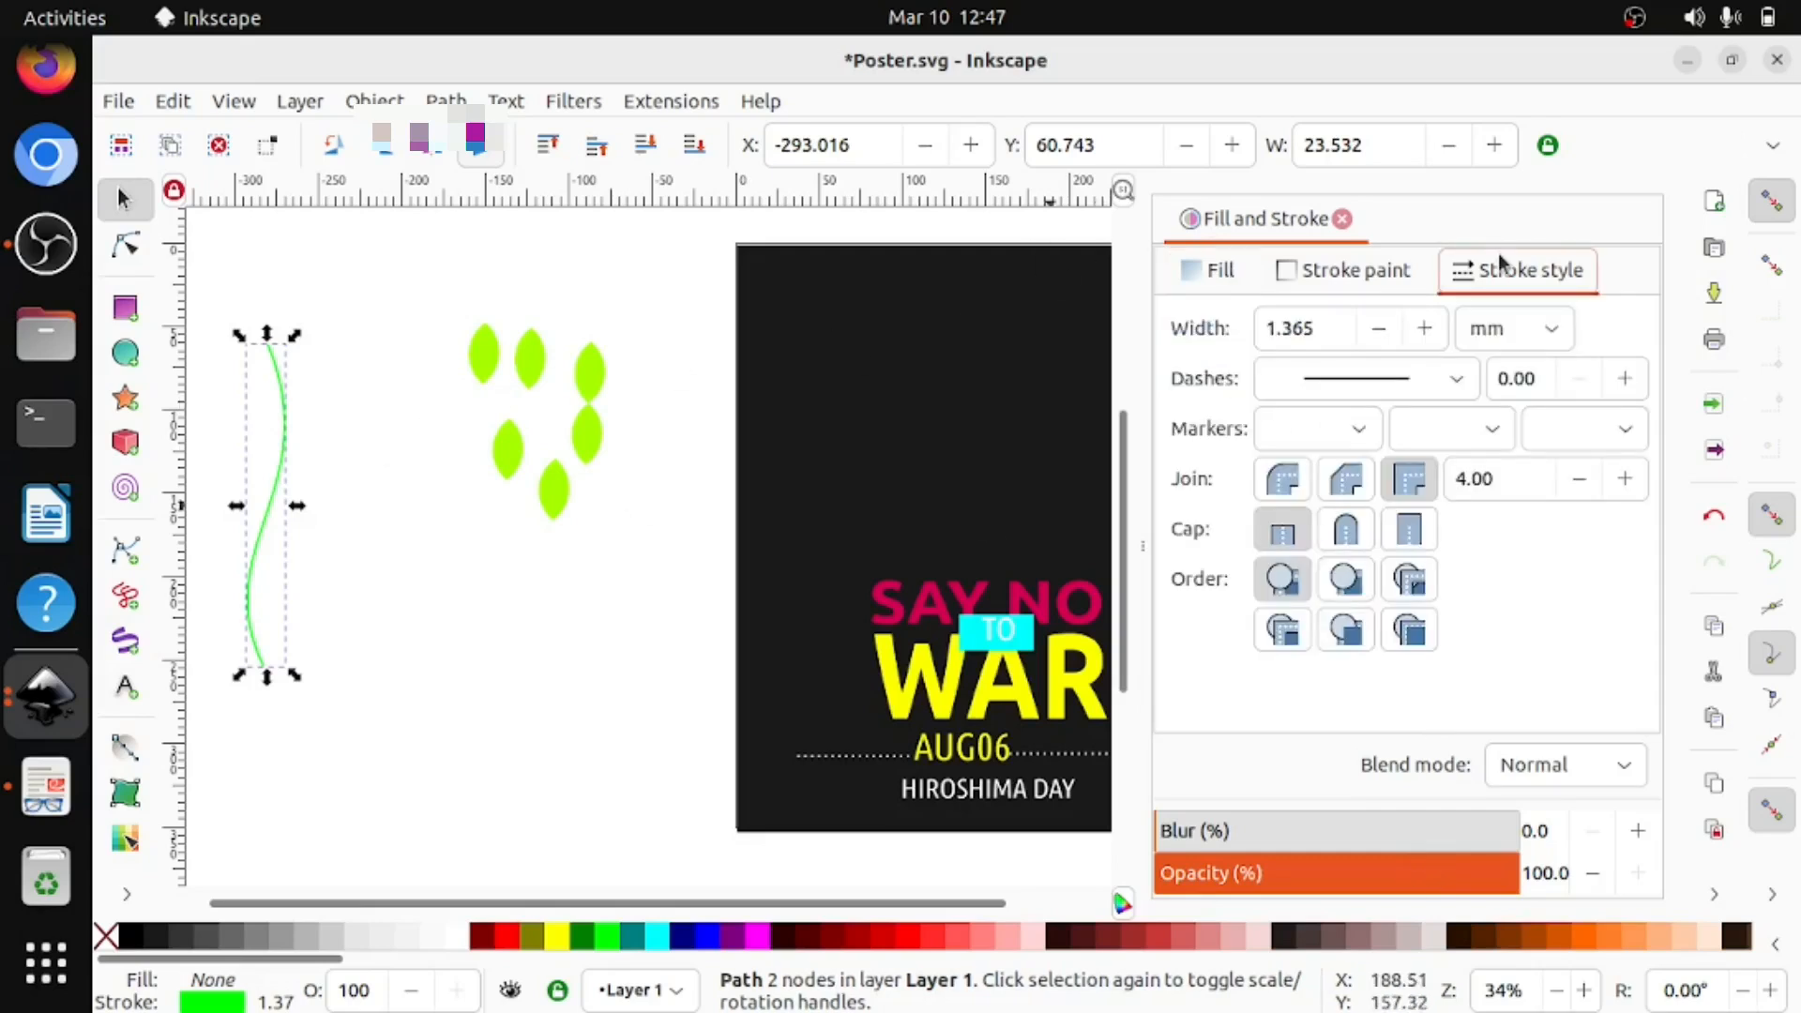
click(1351, 275)
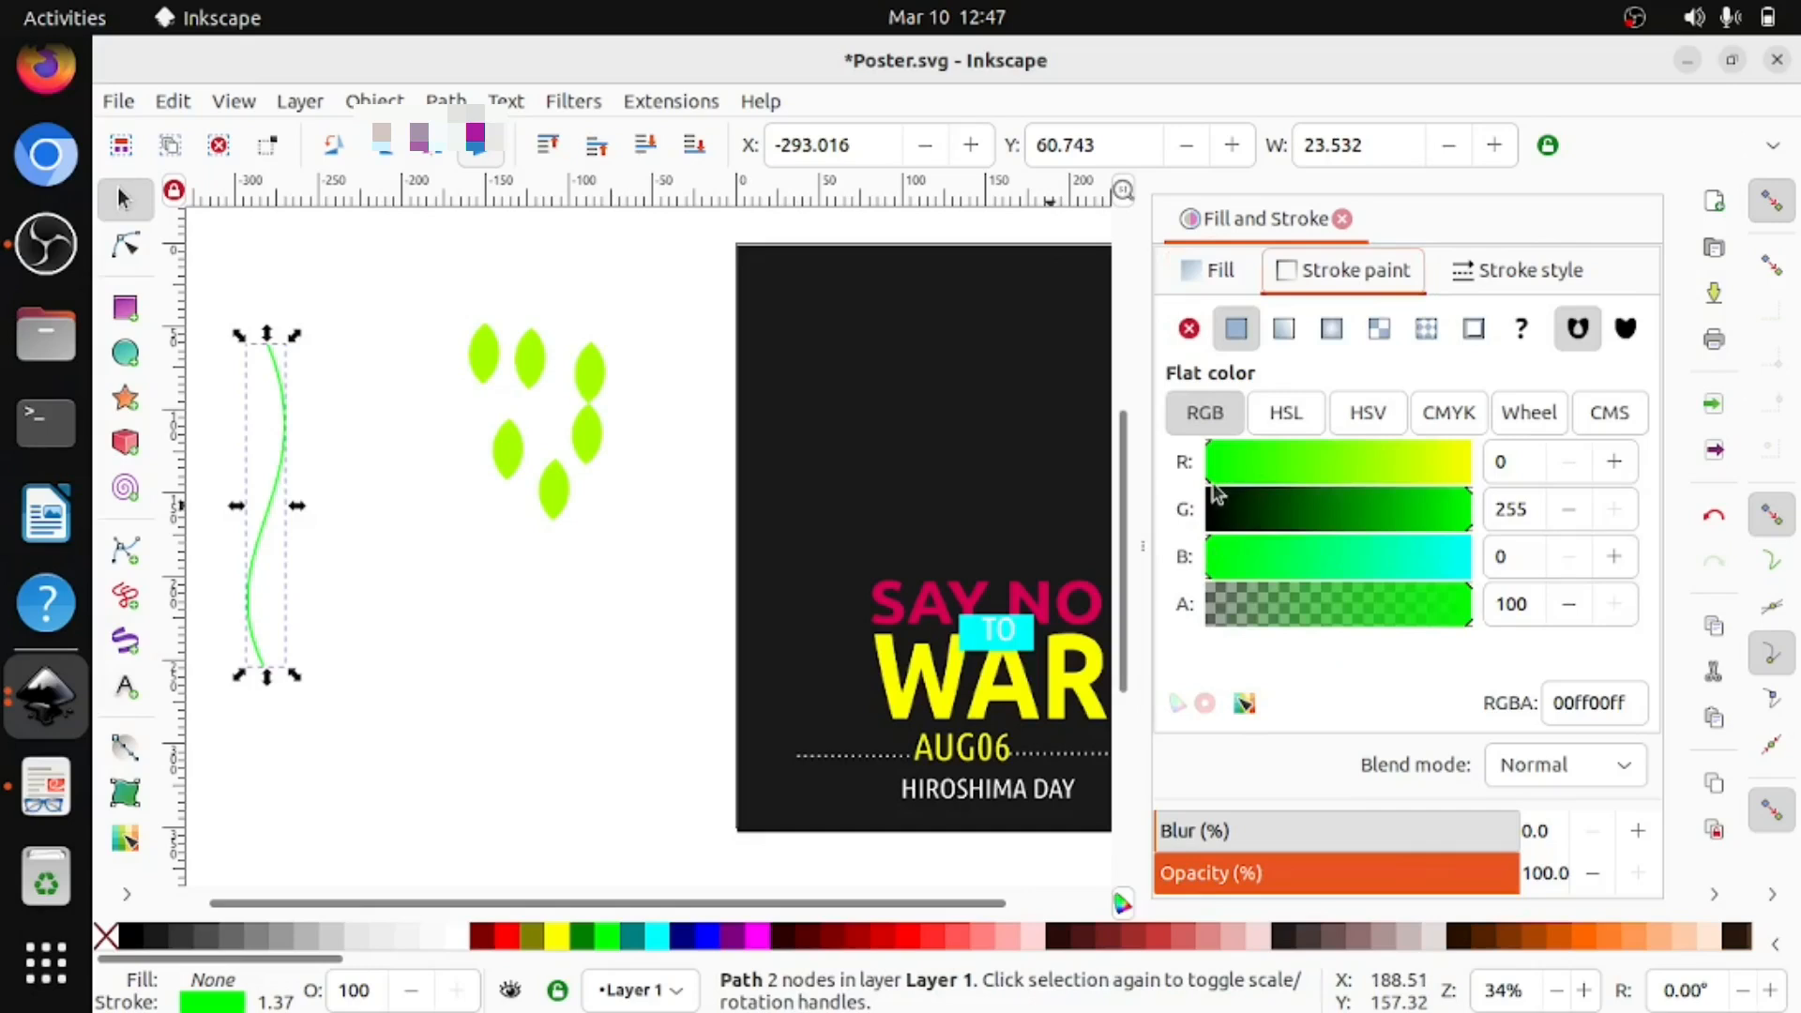
drag(1216, 494, 1375, 489)
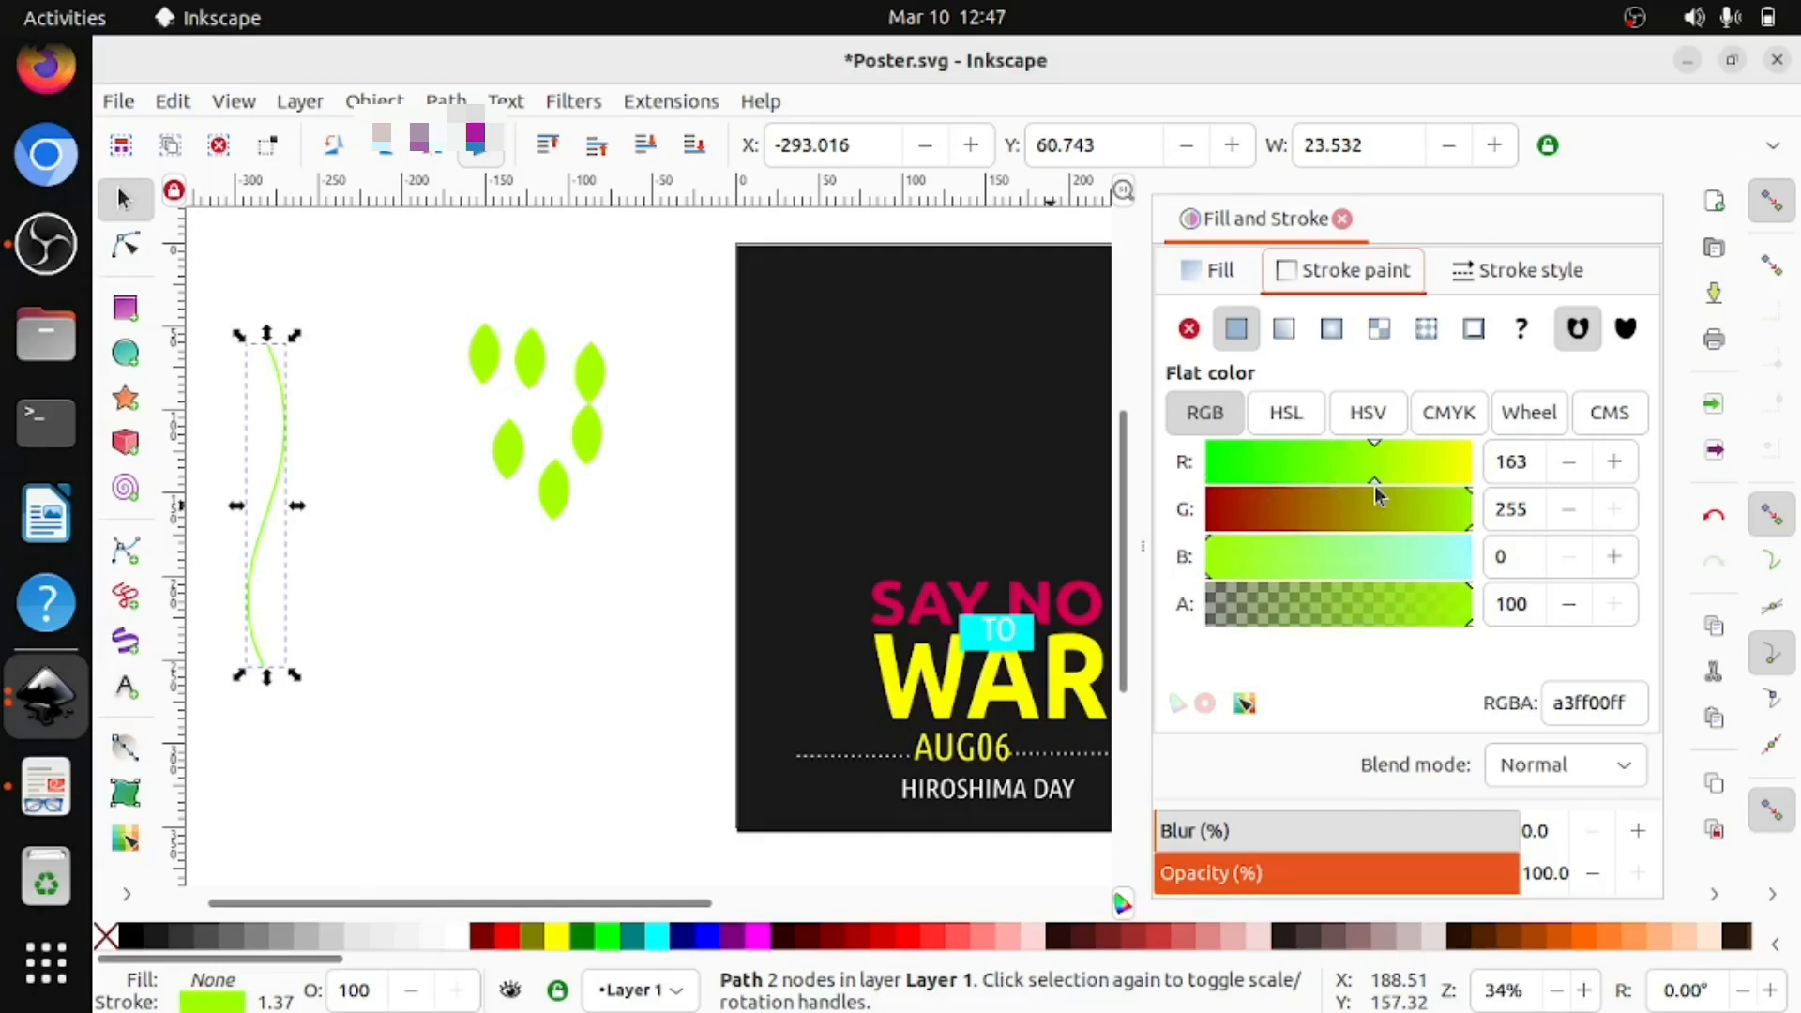
click(1342, 219)
click(408, 640)
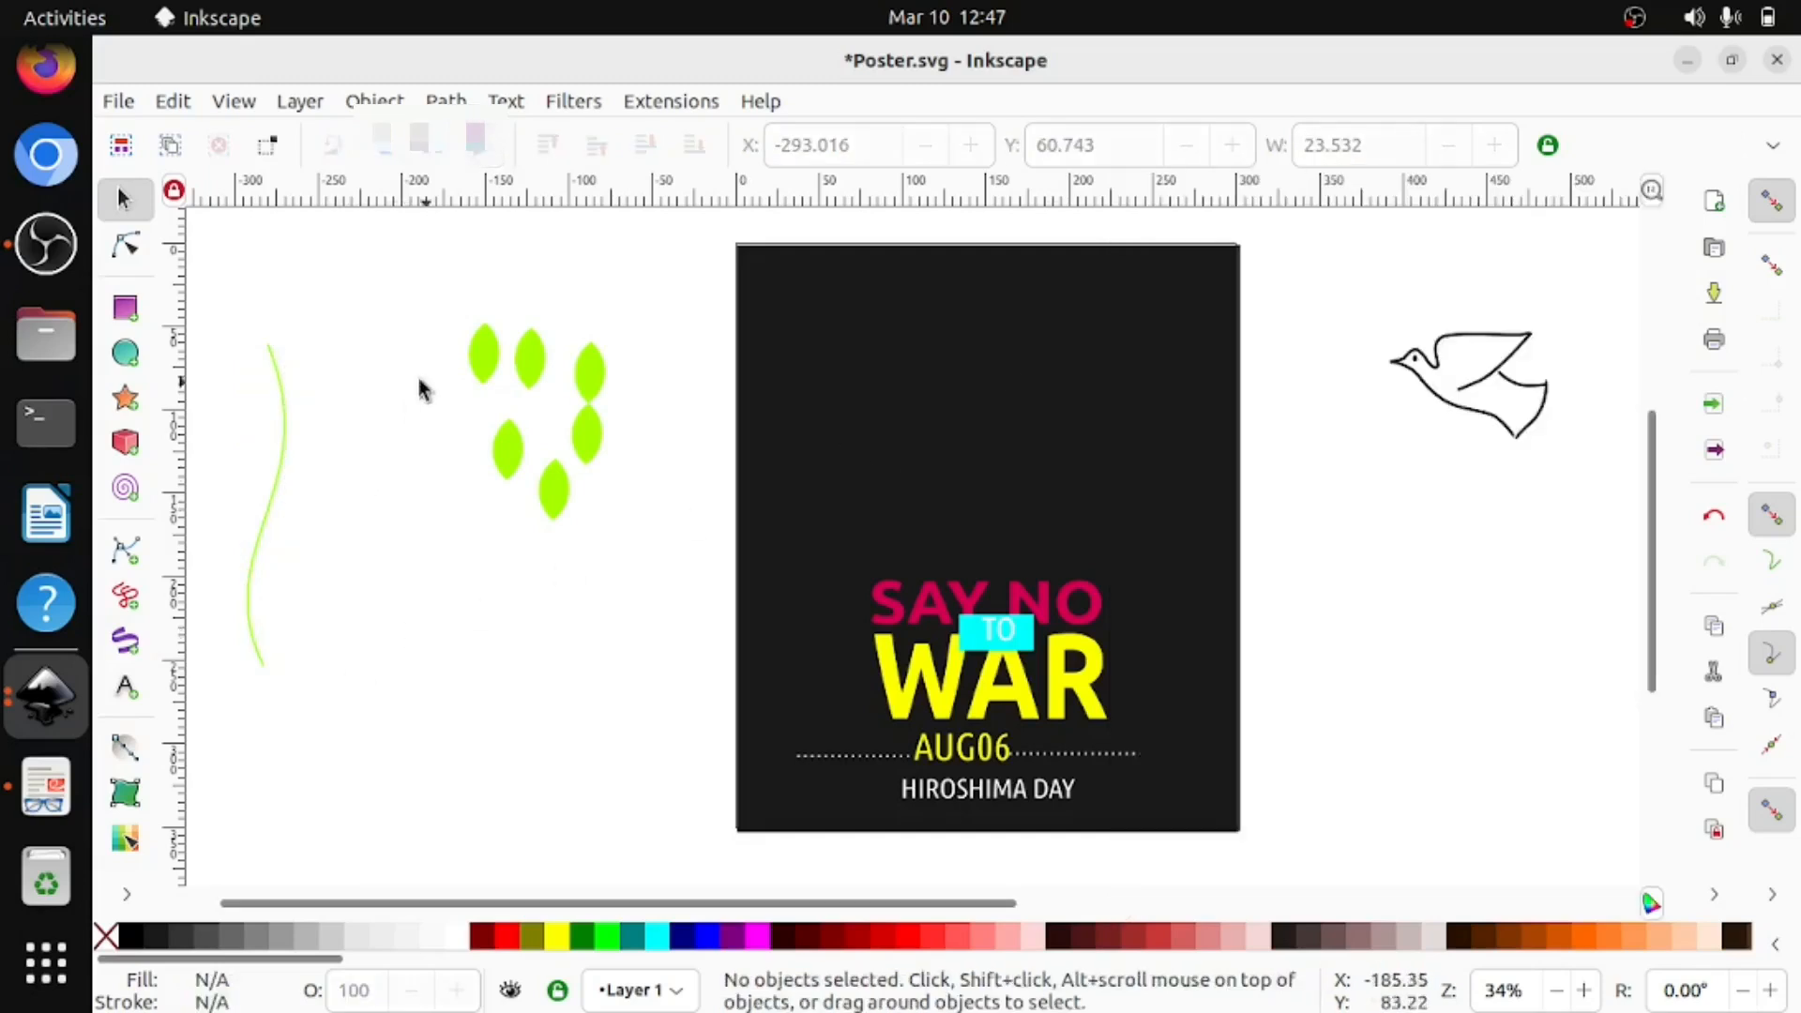
Move the stalk slightly towards the leaves, shrink it to about 21 mm wide, and place one leaf upright on its upper tip.
drag(282, 420, 330, 419)
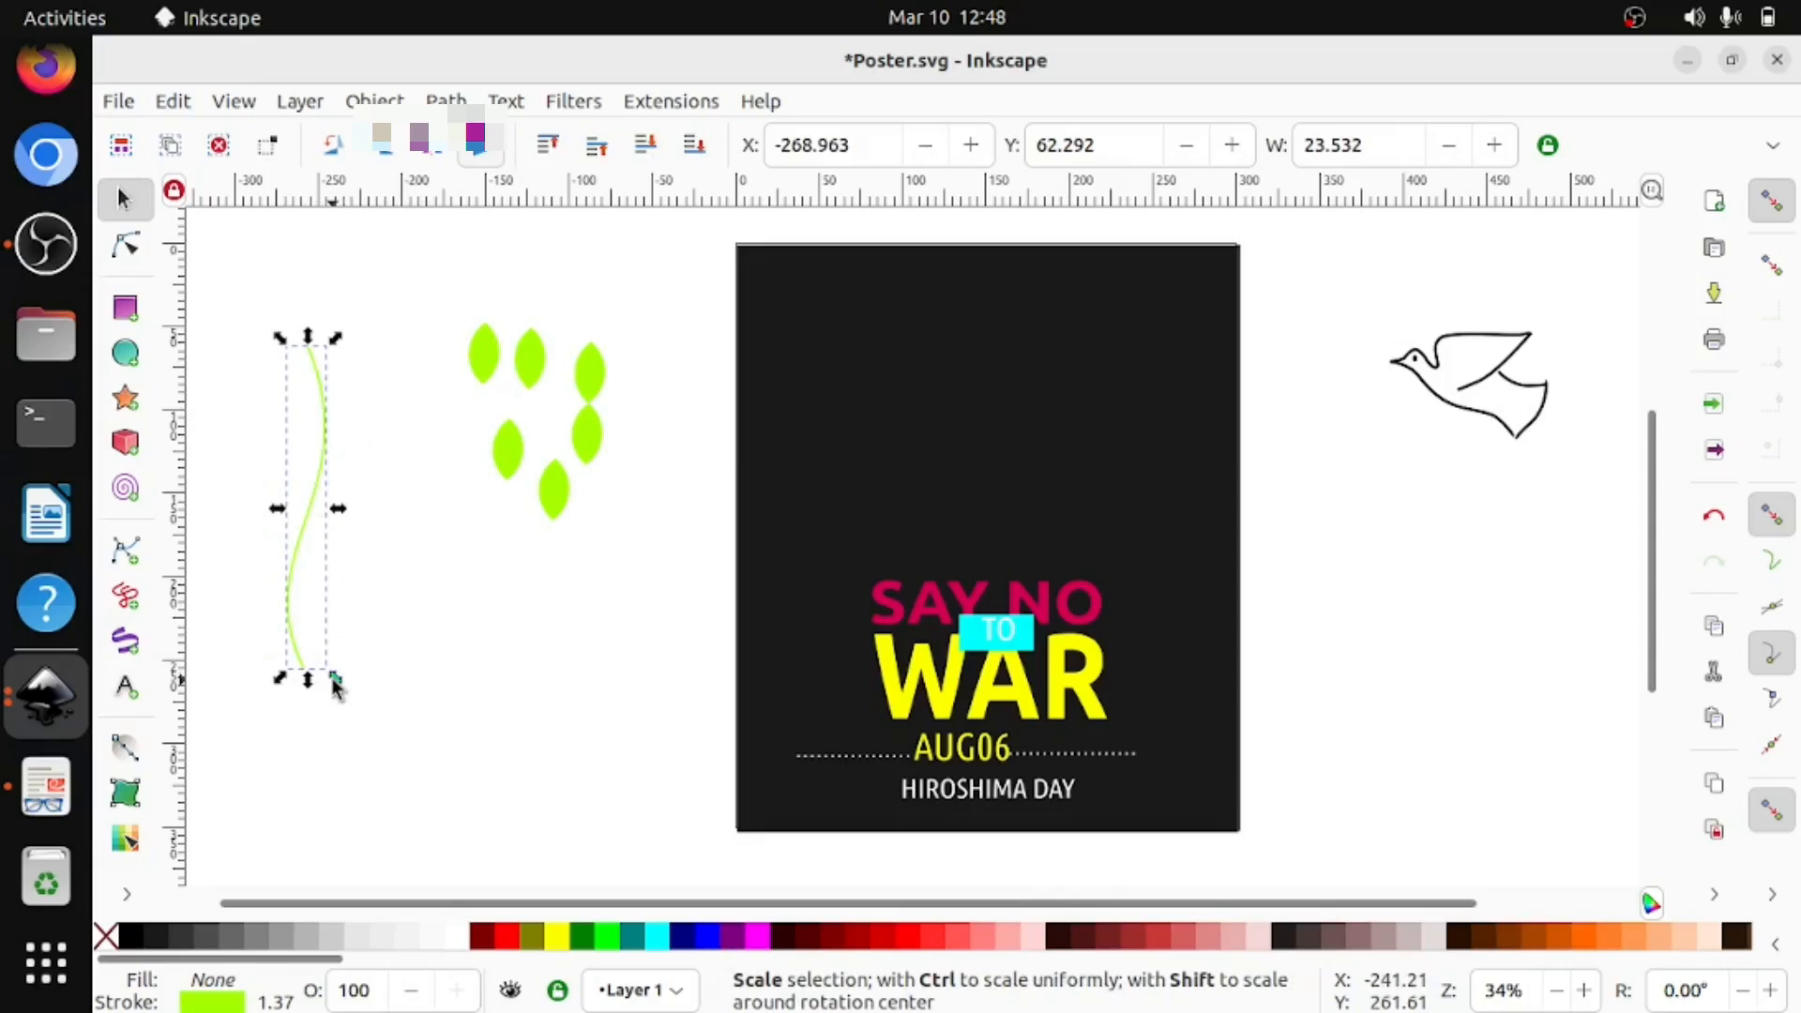
drag(336, 688, 329, 663)
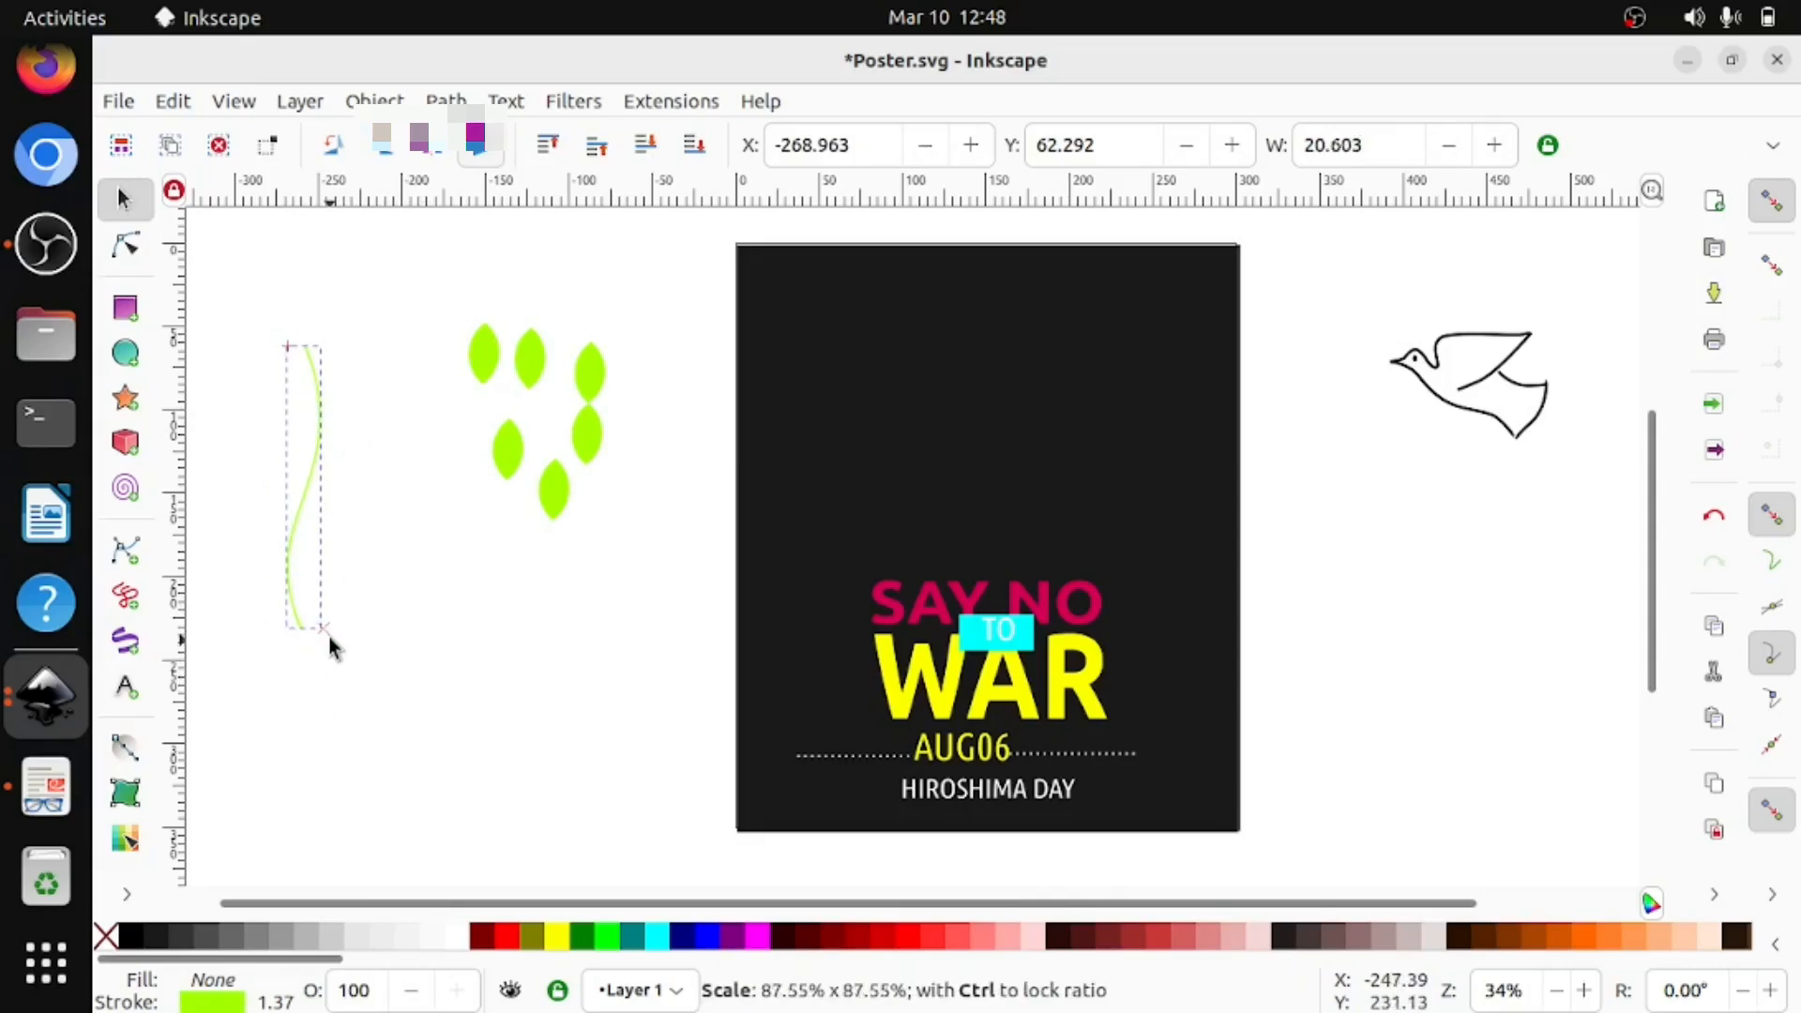
click(438, 451)
click(486, 350)
drag(486, 350, 328, 349)
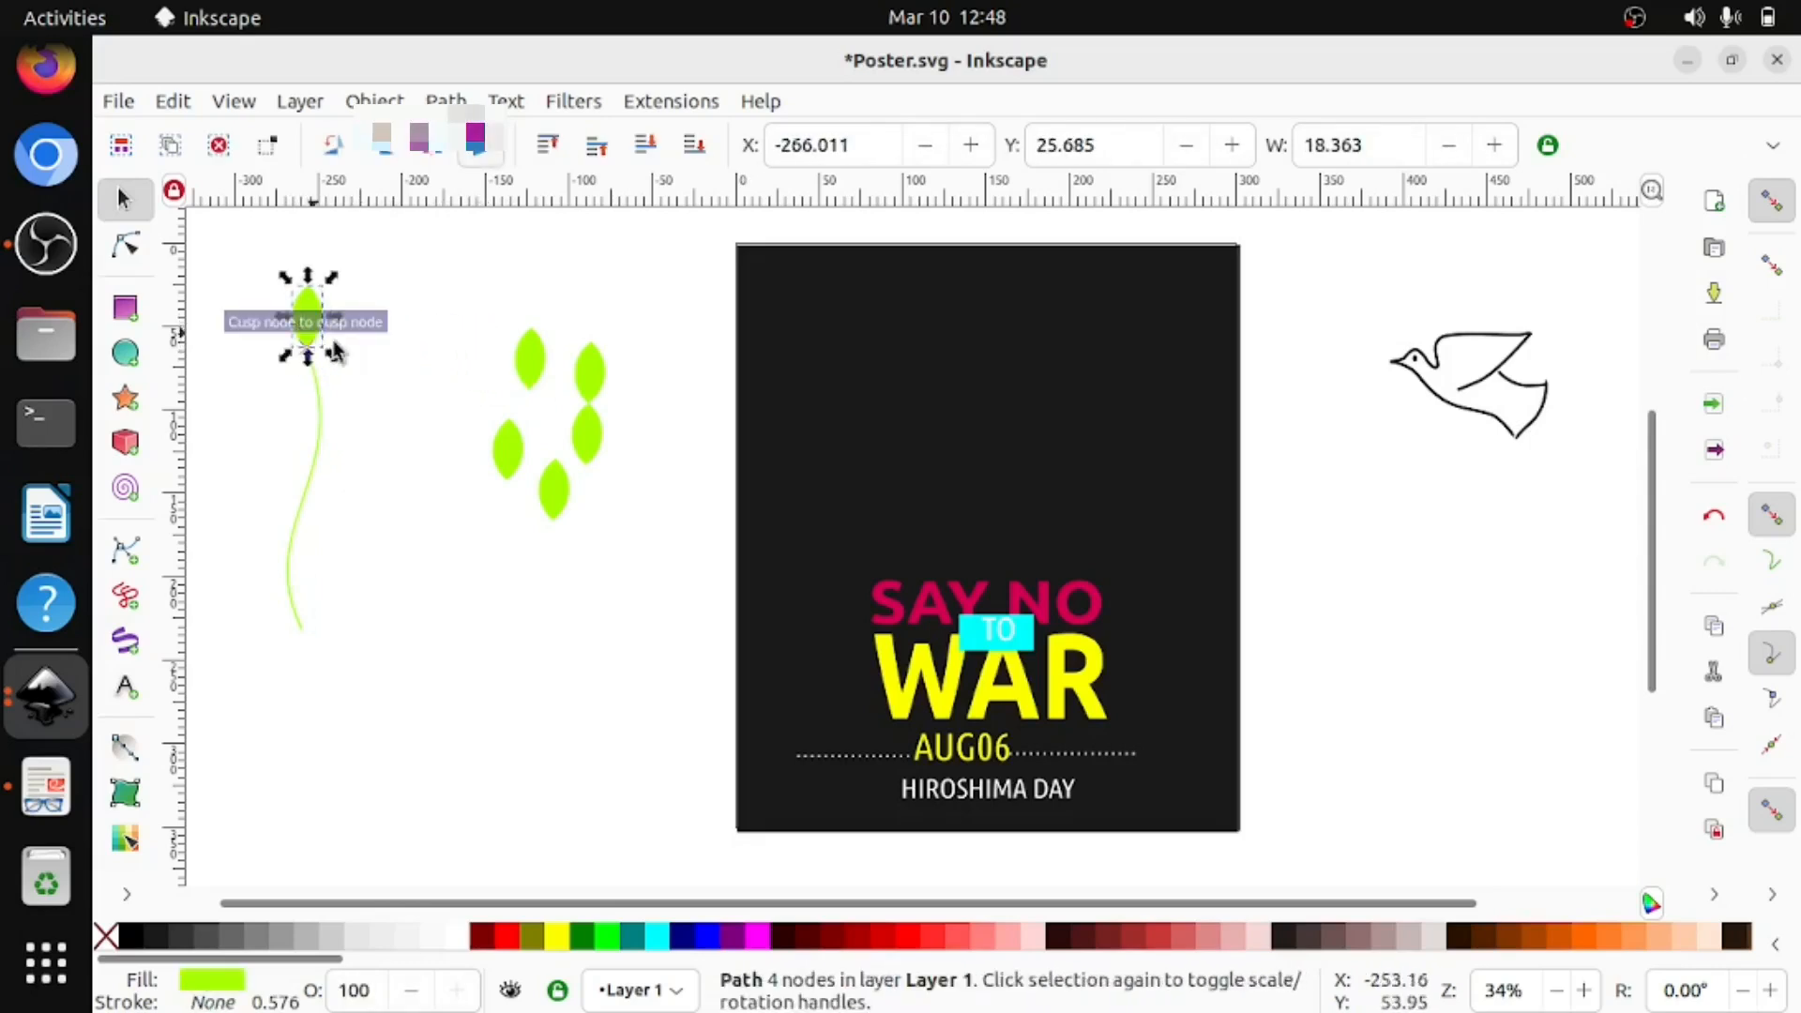
Attach a second leaf to the right side of the stalk just below the tip, tilted clockwise to point up and outward.
click(528, 362)
drag(528, 362, 338, 396)
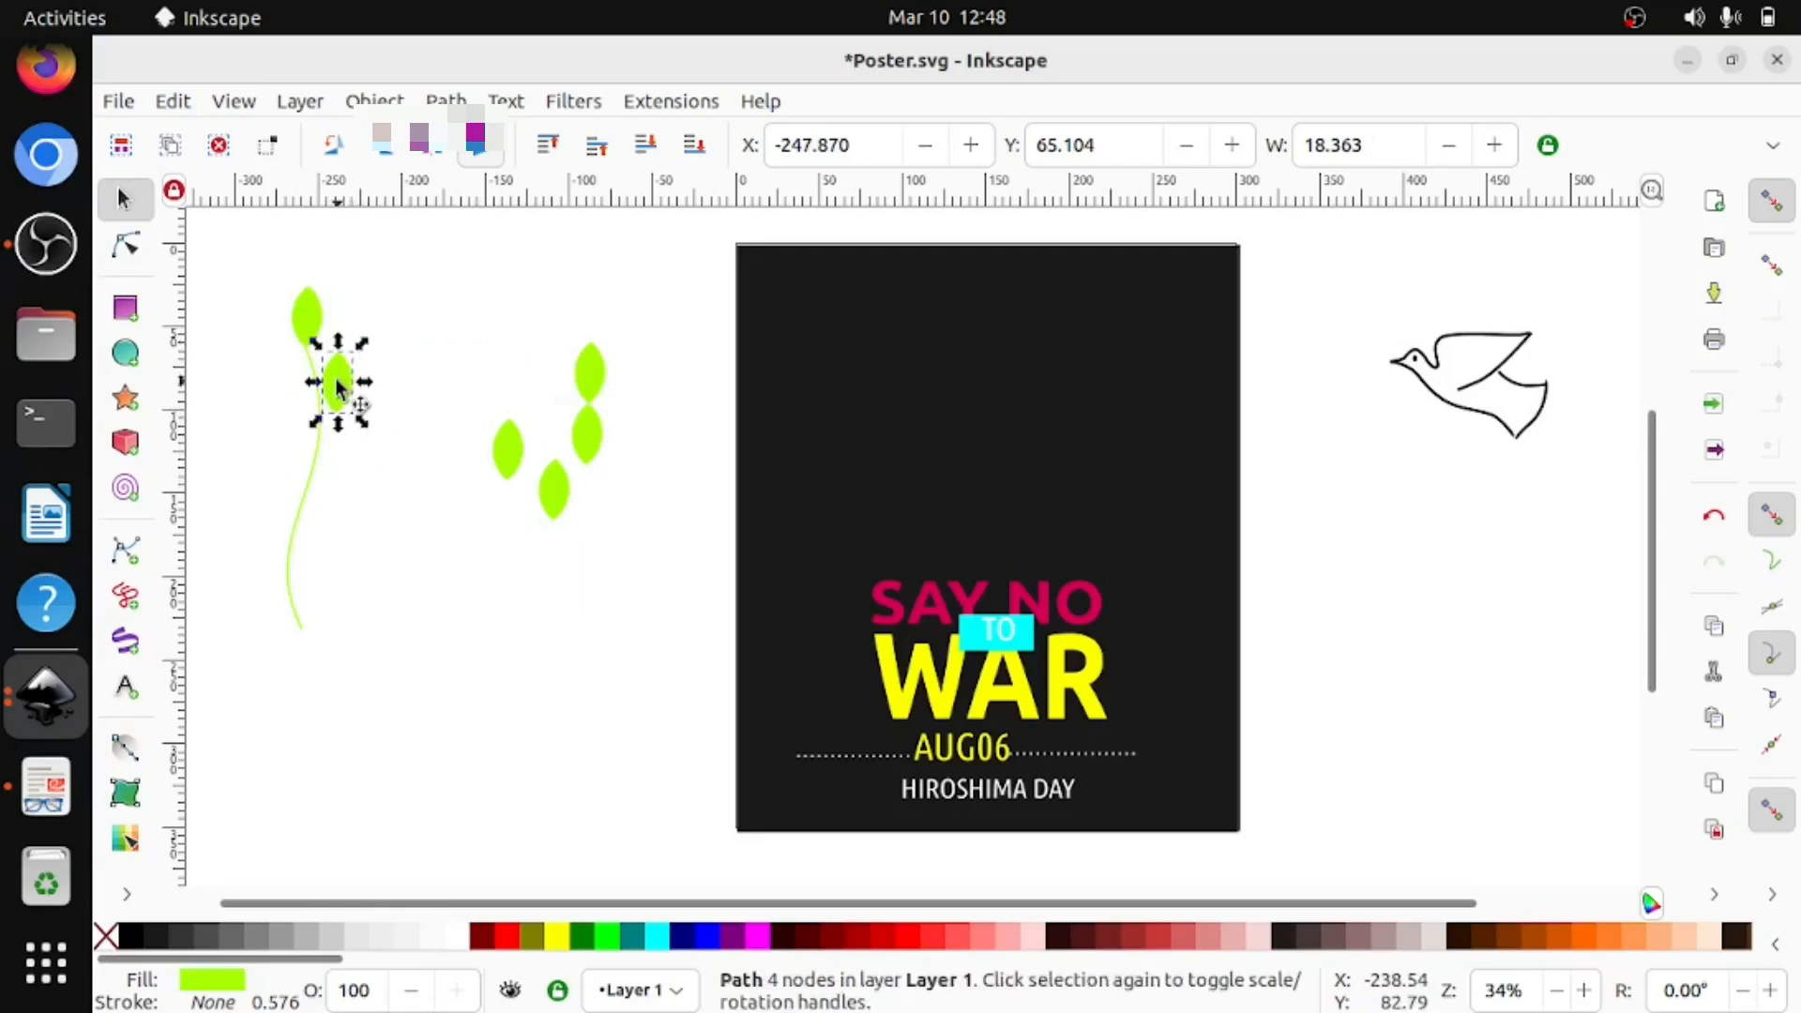
click(337, 387)
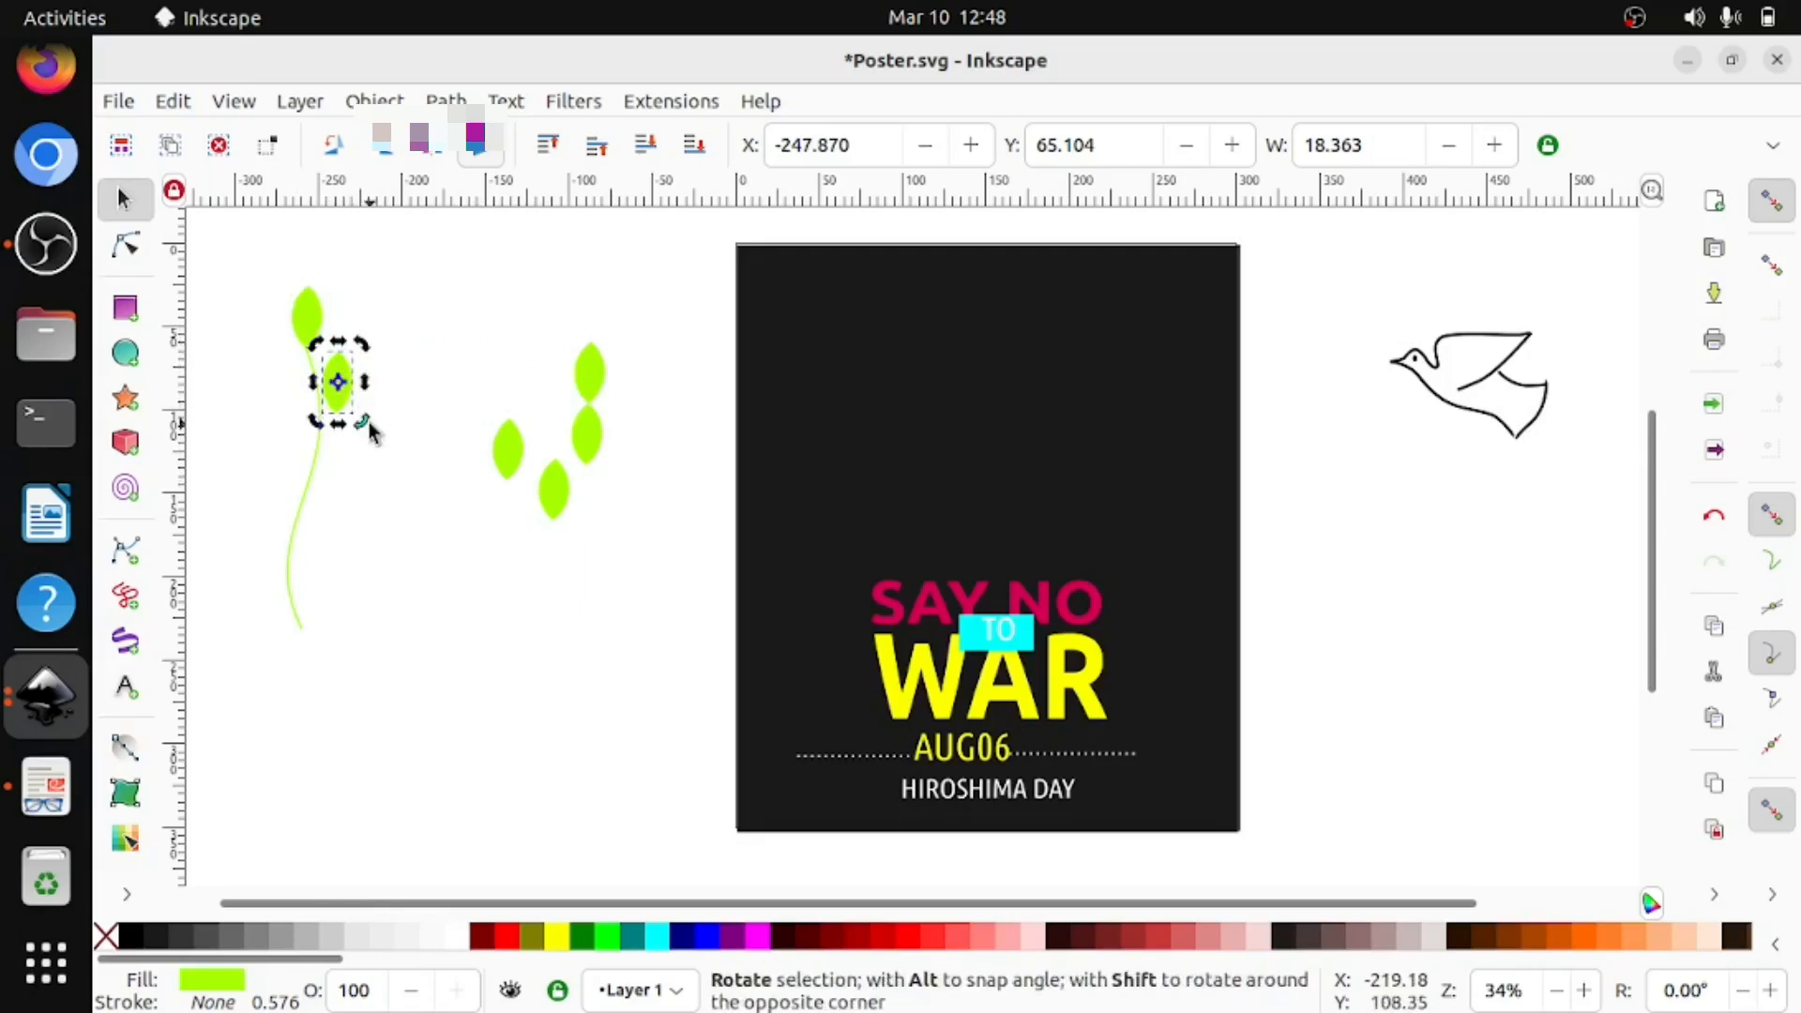
drag(364, 427, 350, 464)
click(370, 390)
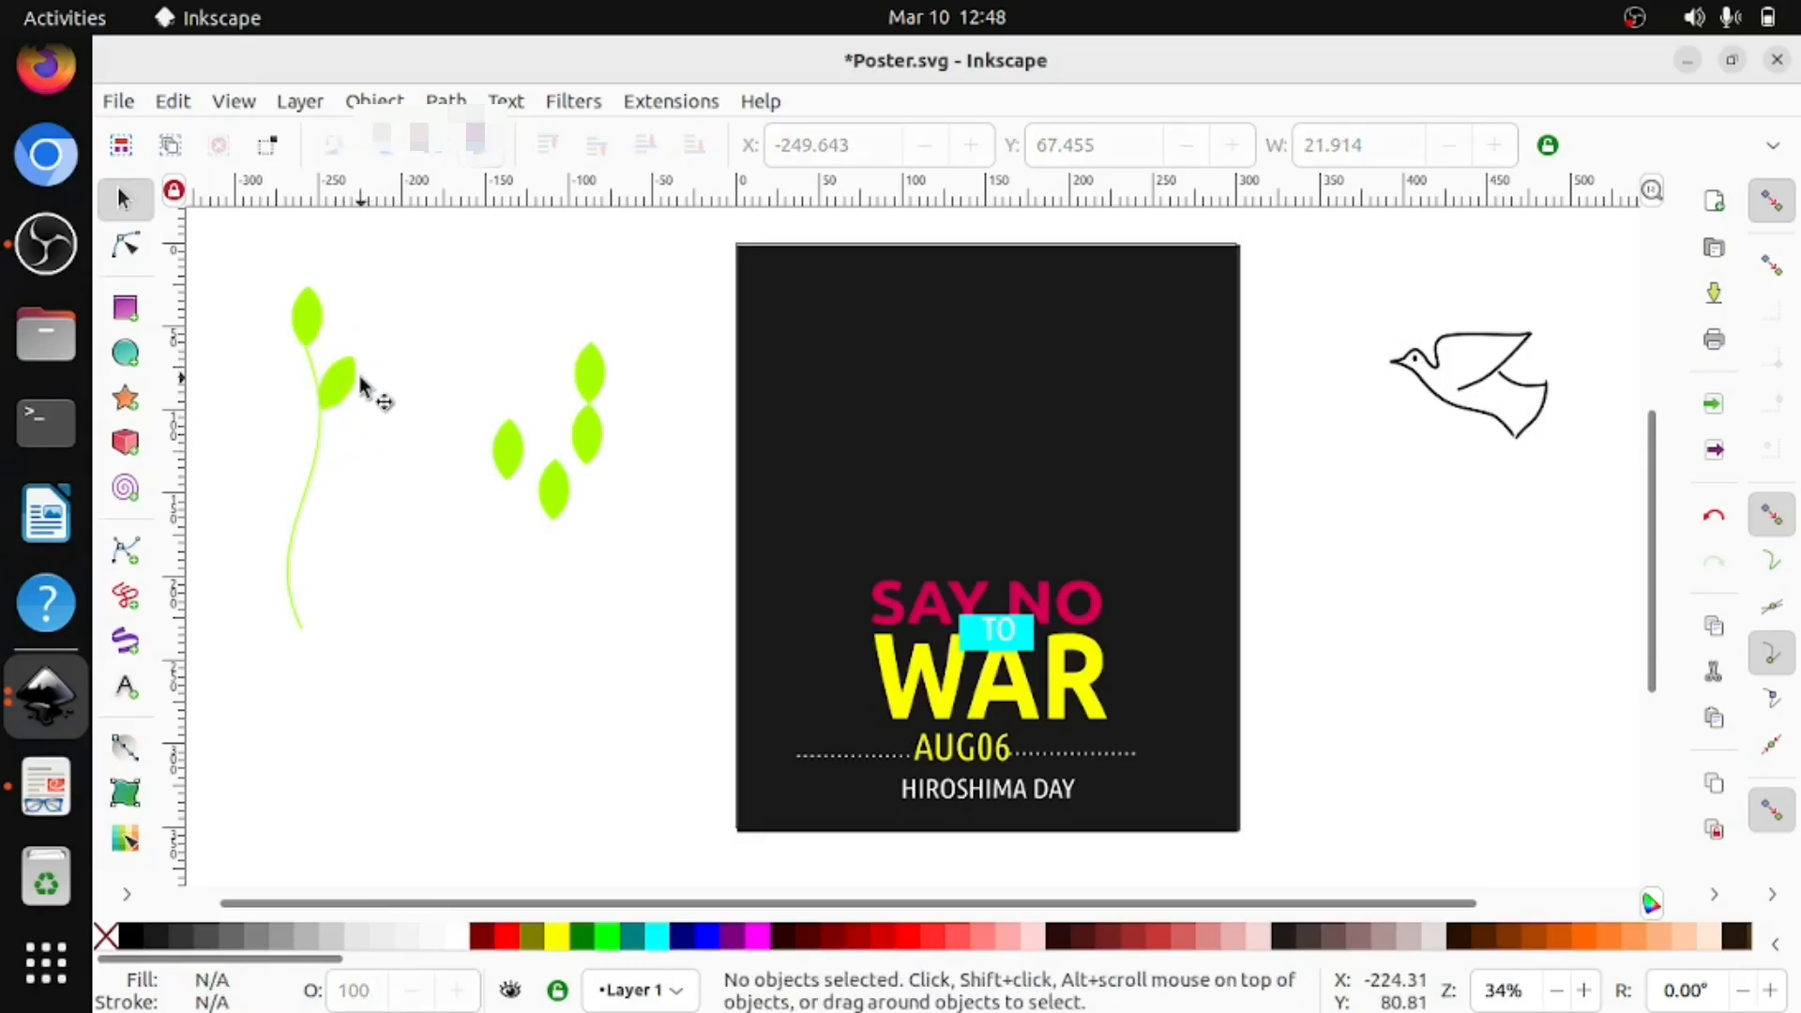
click(335, 387)
drag(335, 387, 337, 359)
Attach a third leaf to the left side of the stalk, rotated counterclockwise to point up and outward.
click(510, 451)
drag(510, 448, 255, 402)
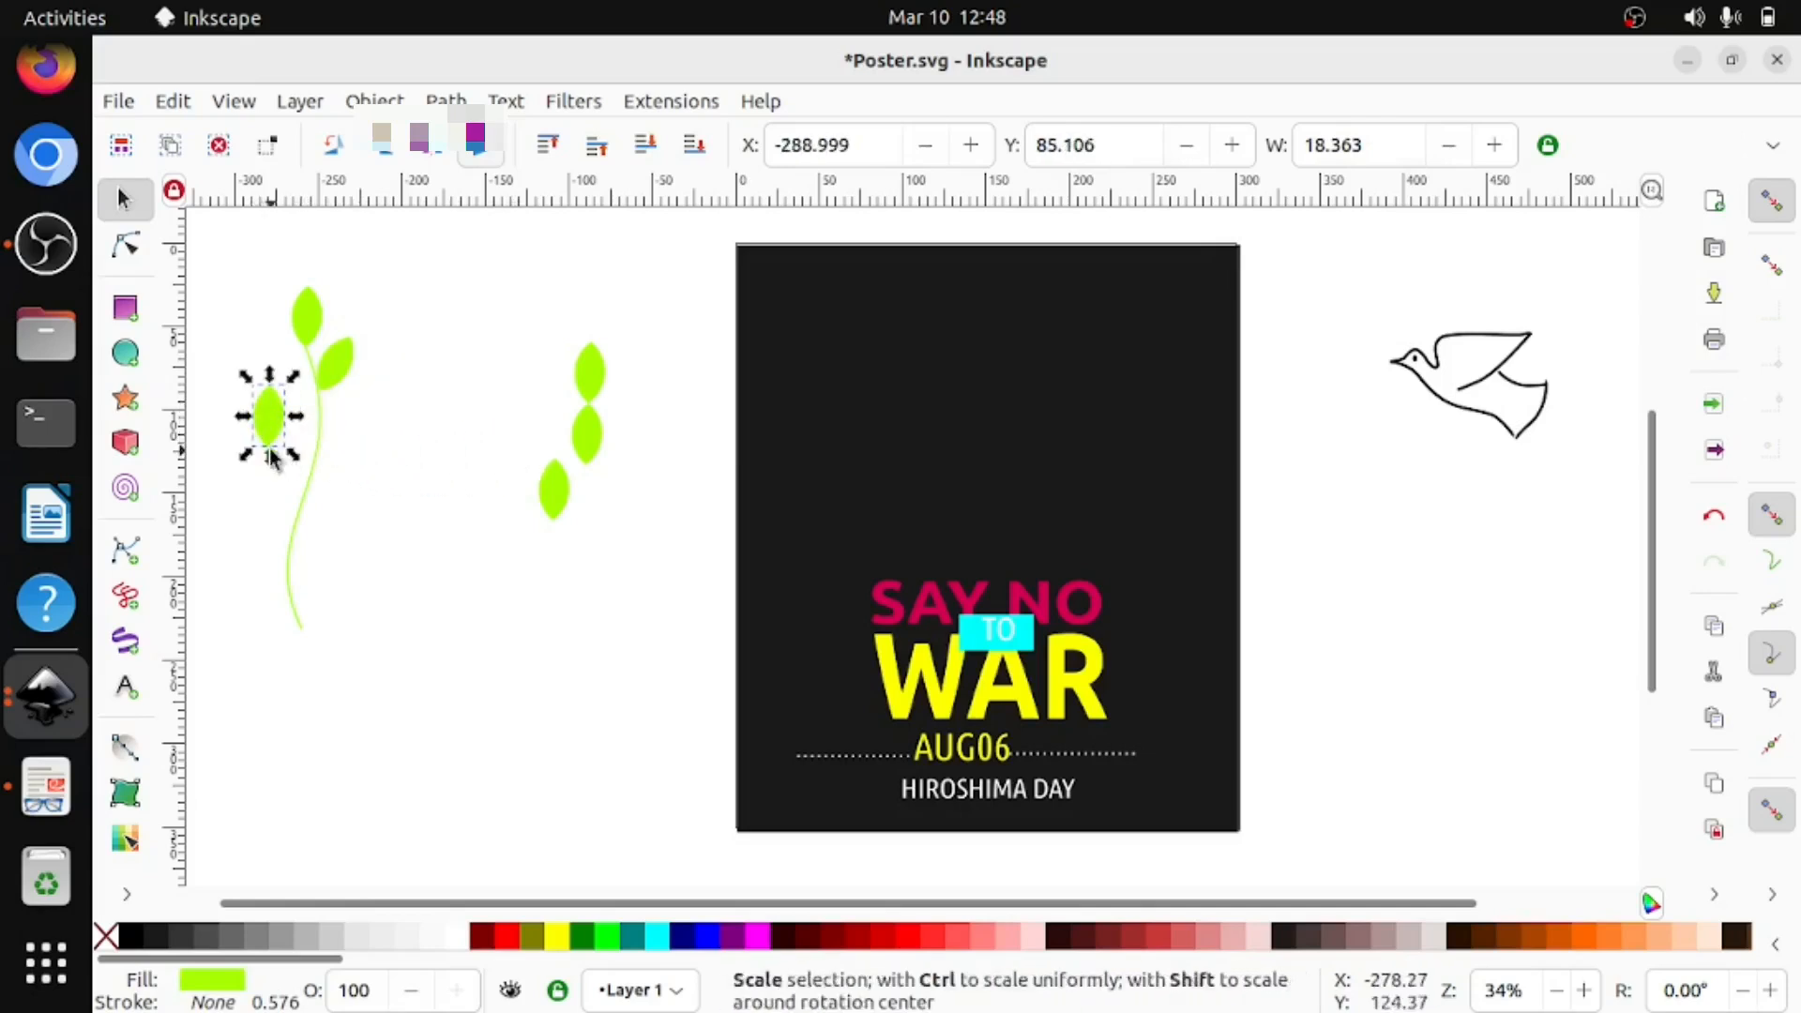
click(285, 446)
drag(295, 457, 299, 439)
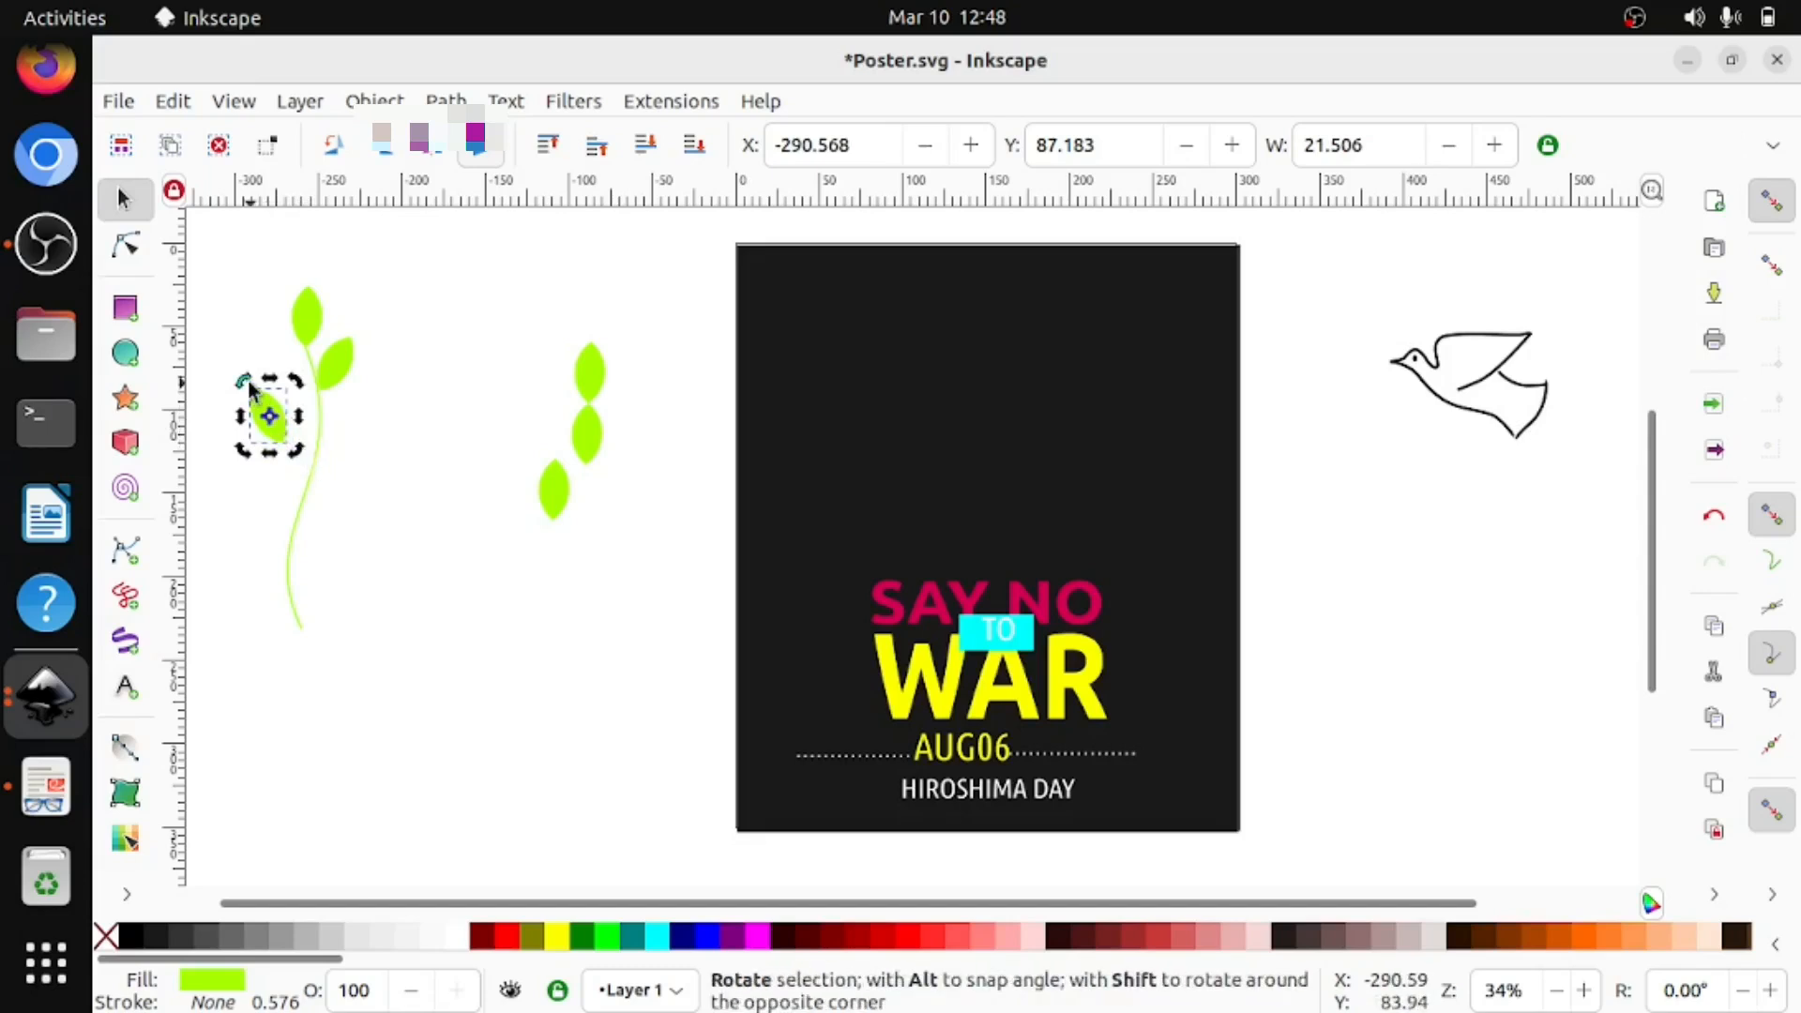
key(Escape)
drag(265, 405, 301, 399)
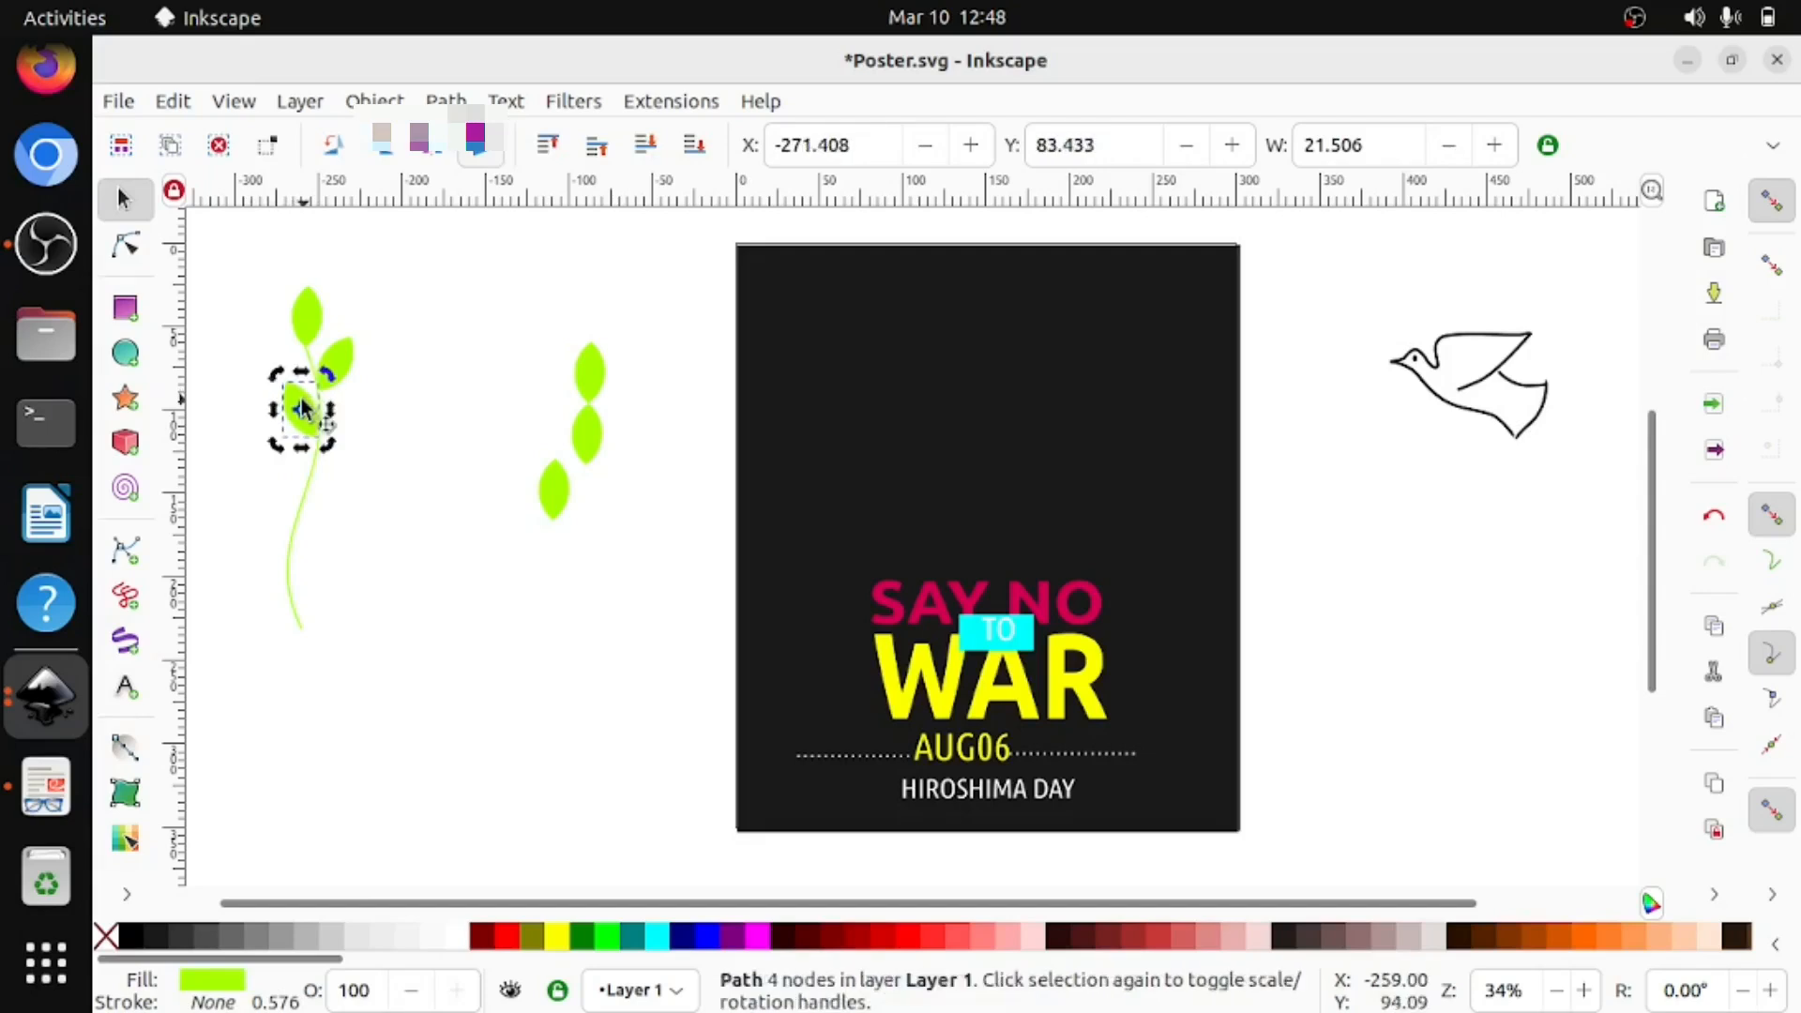
Place a fourth leaf on the right side of the stalk below the second one, tilted clockwise to point up and outward.
click(563, 497)
drag(553, 494, 371, 471)
click(369, 461)
click(377, 457)
click(352, 434)
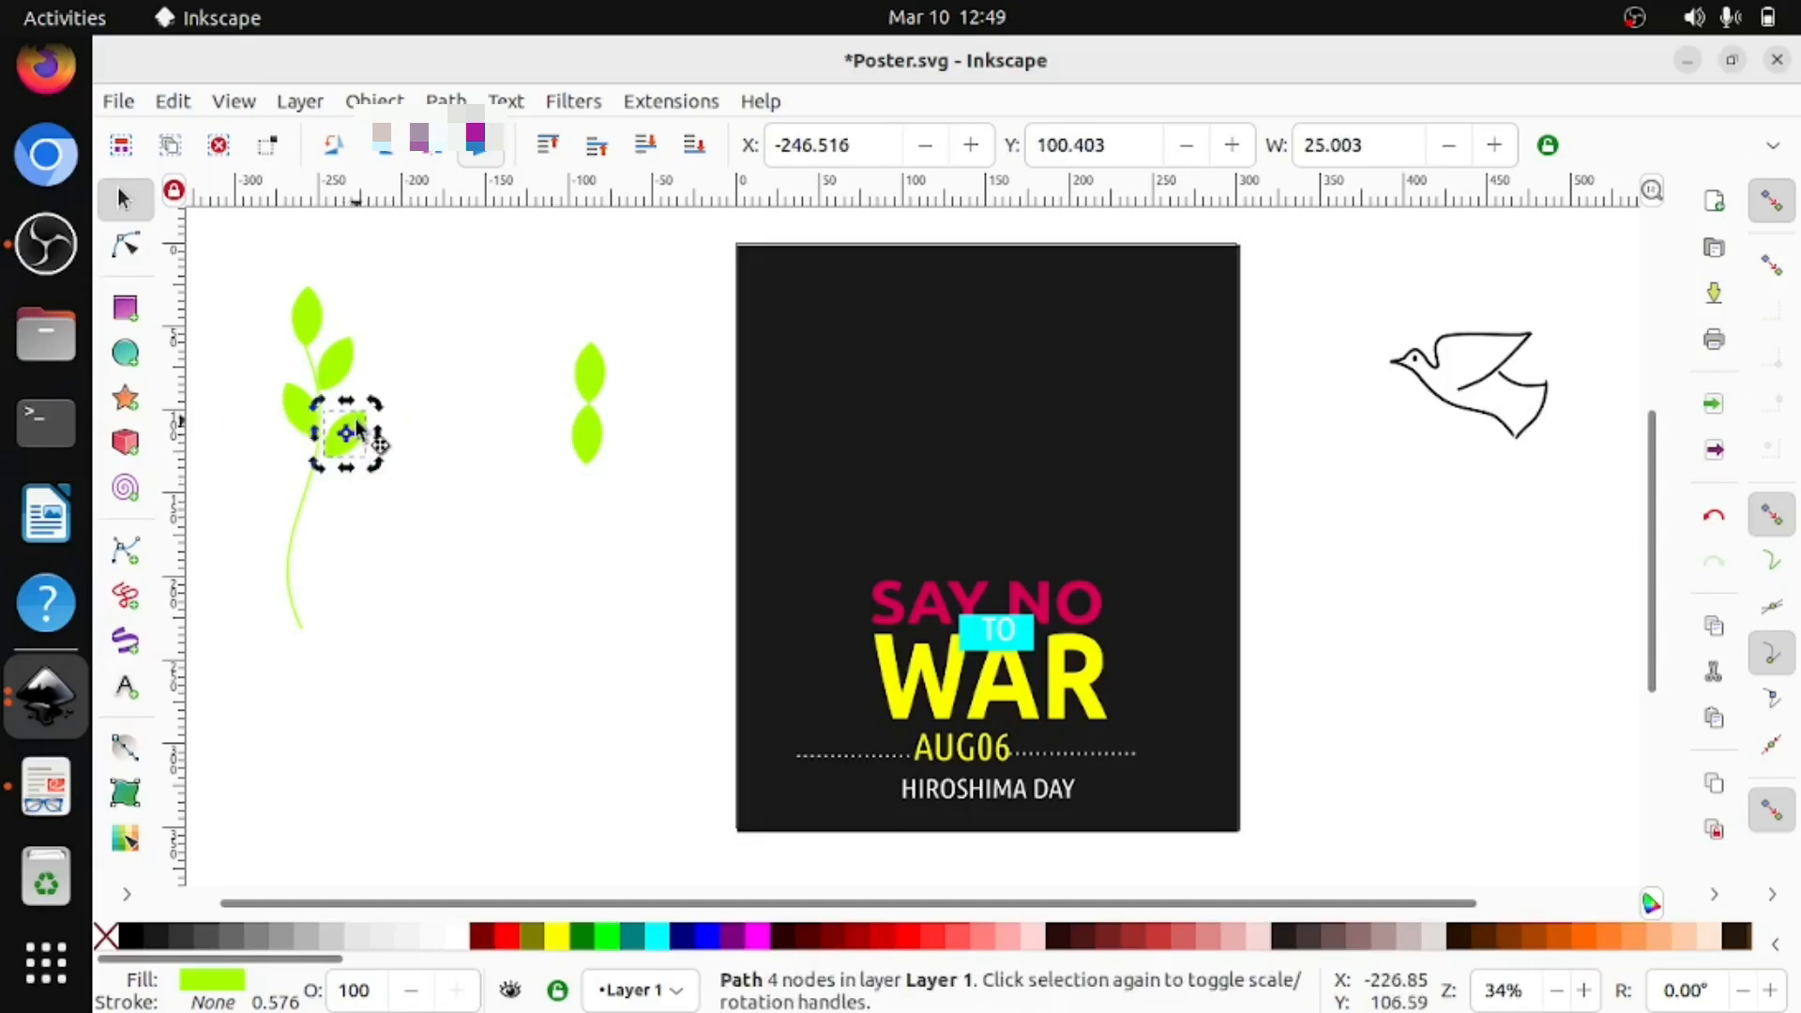
click(355, 425)
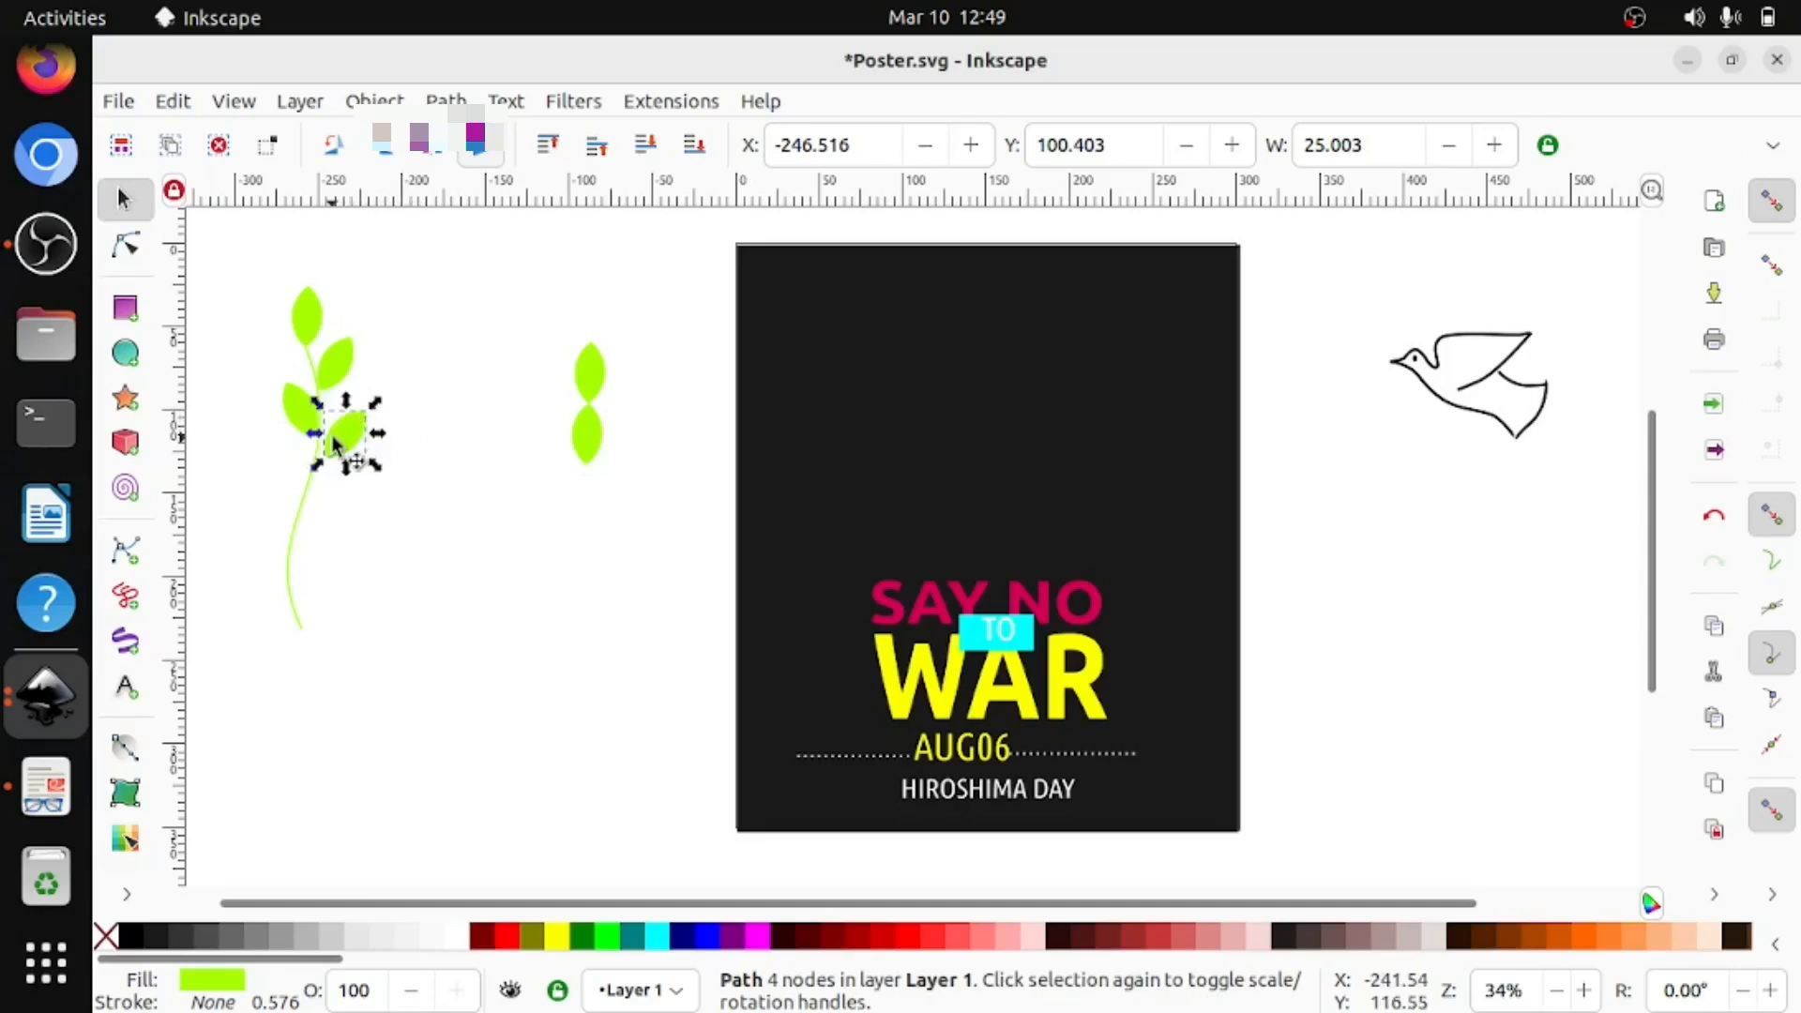
Adjust the position of the fourth leaf so its base meets the right side of the stalk just below the third leaf.
drag(341, 435, 345, 435)
click(375, 452)
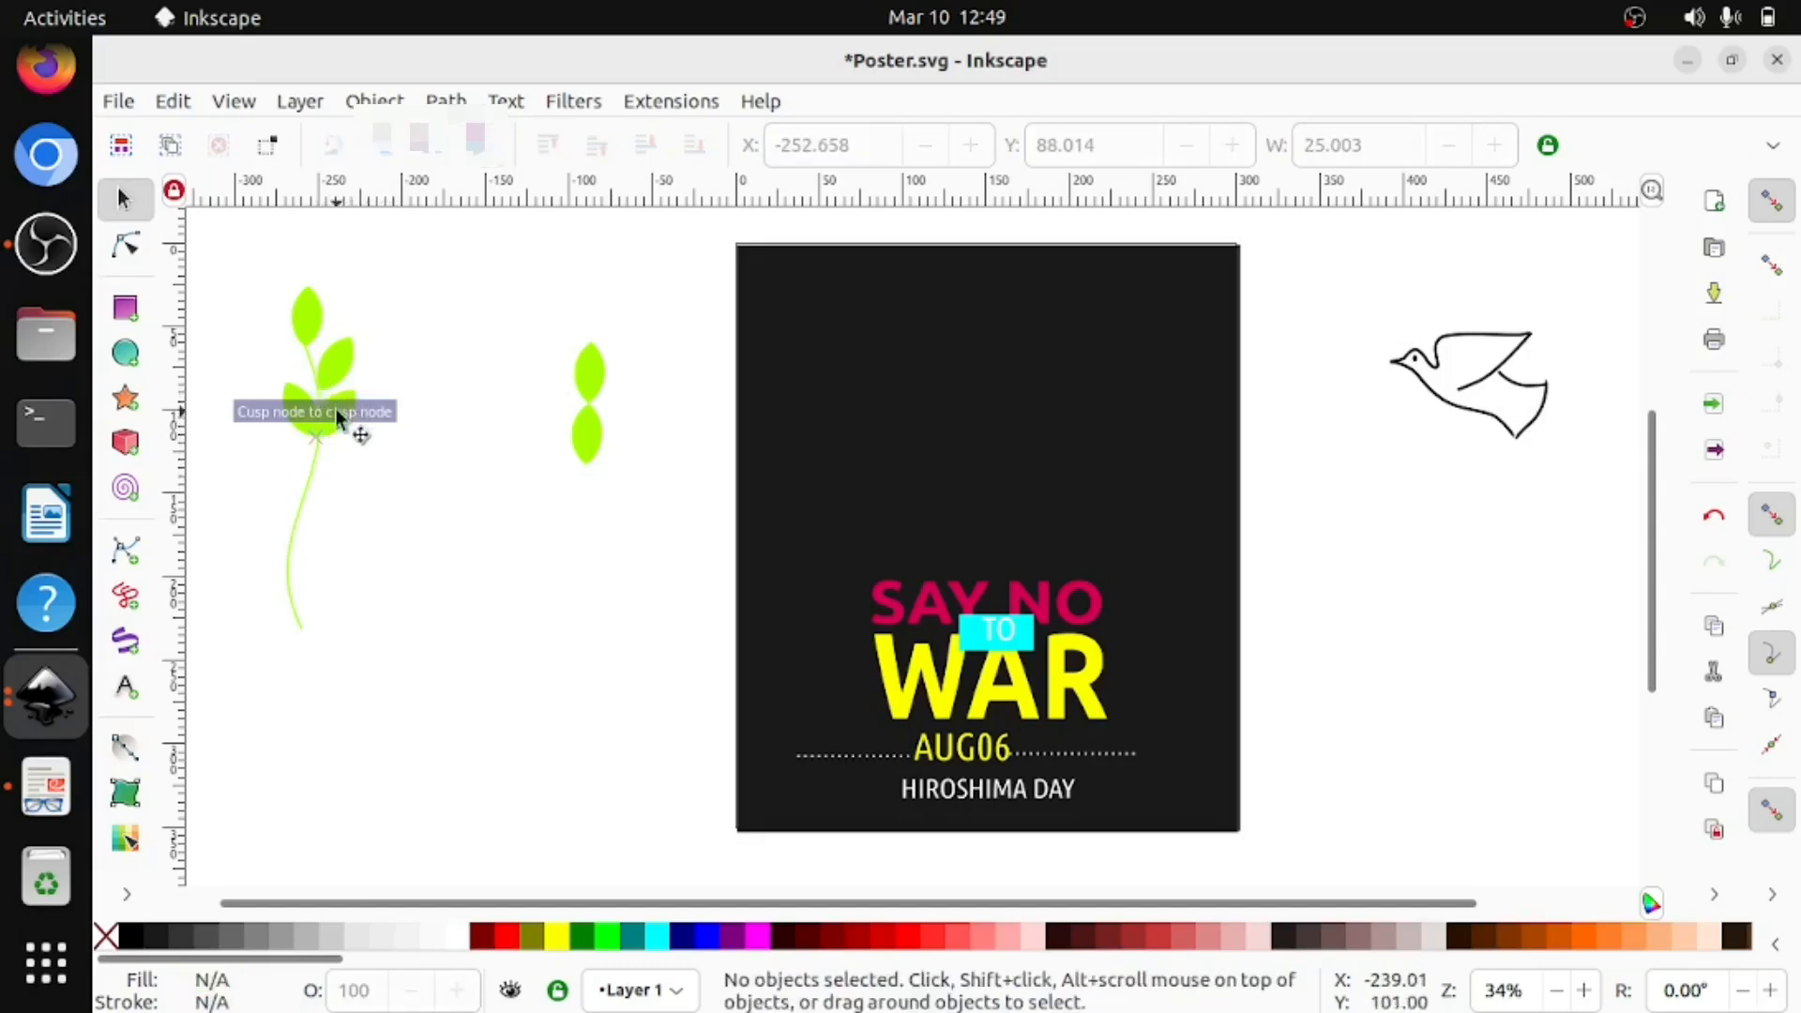
click(345, 419)
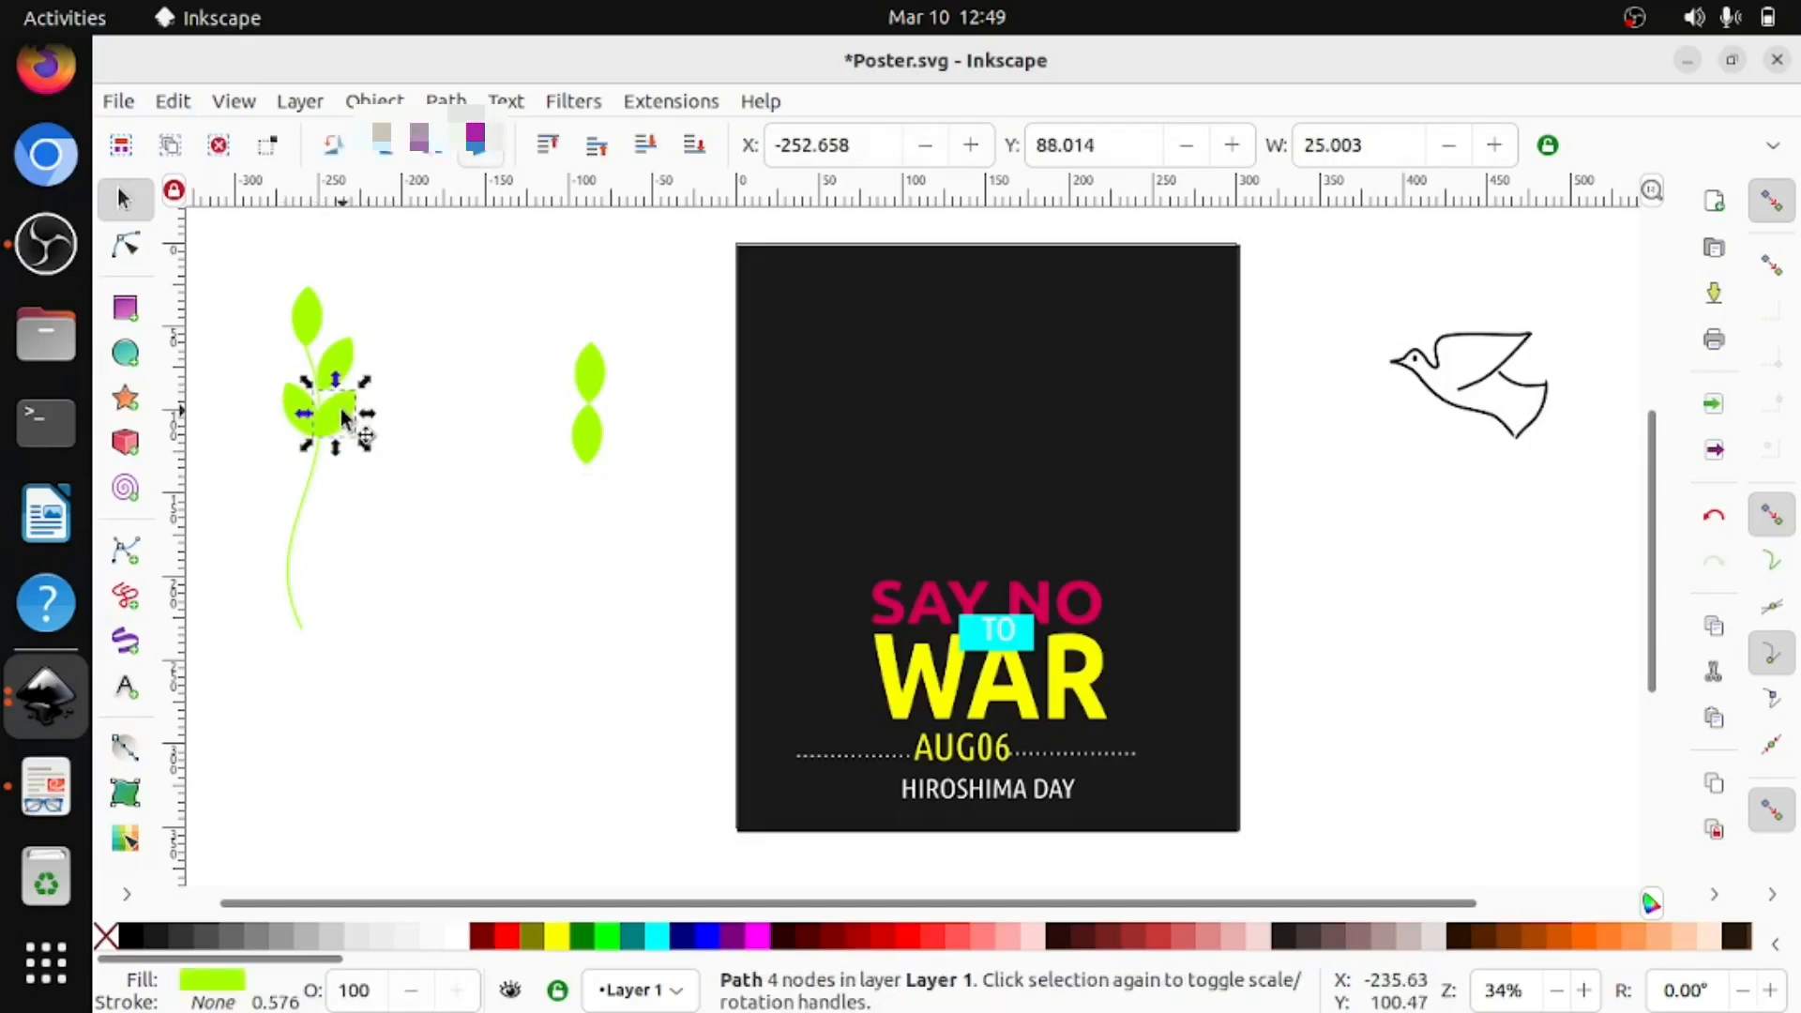
mouse_move(323, 420)
mouse_down()
mouse_move(328, 445)
mouse_move(355, 426)
mouse_up()
click(410, 379)
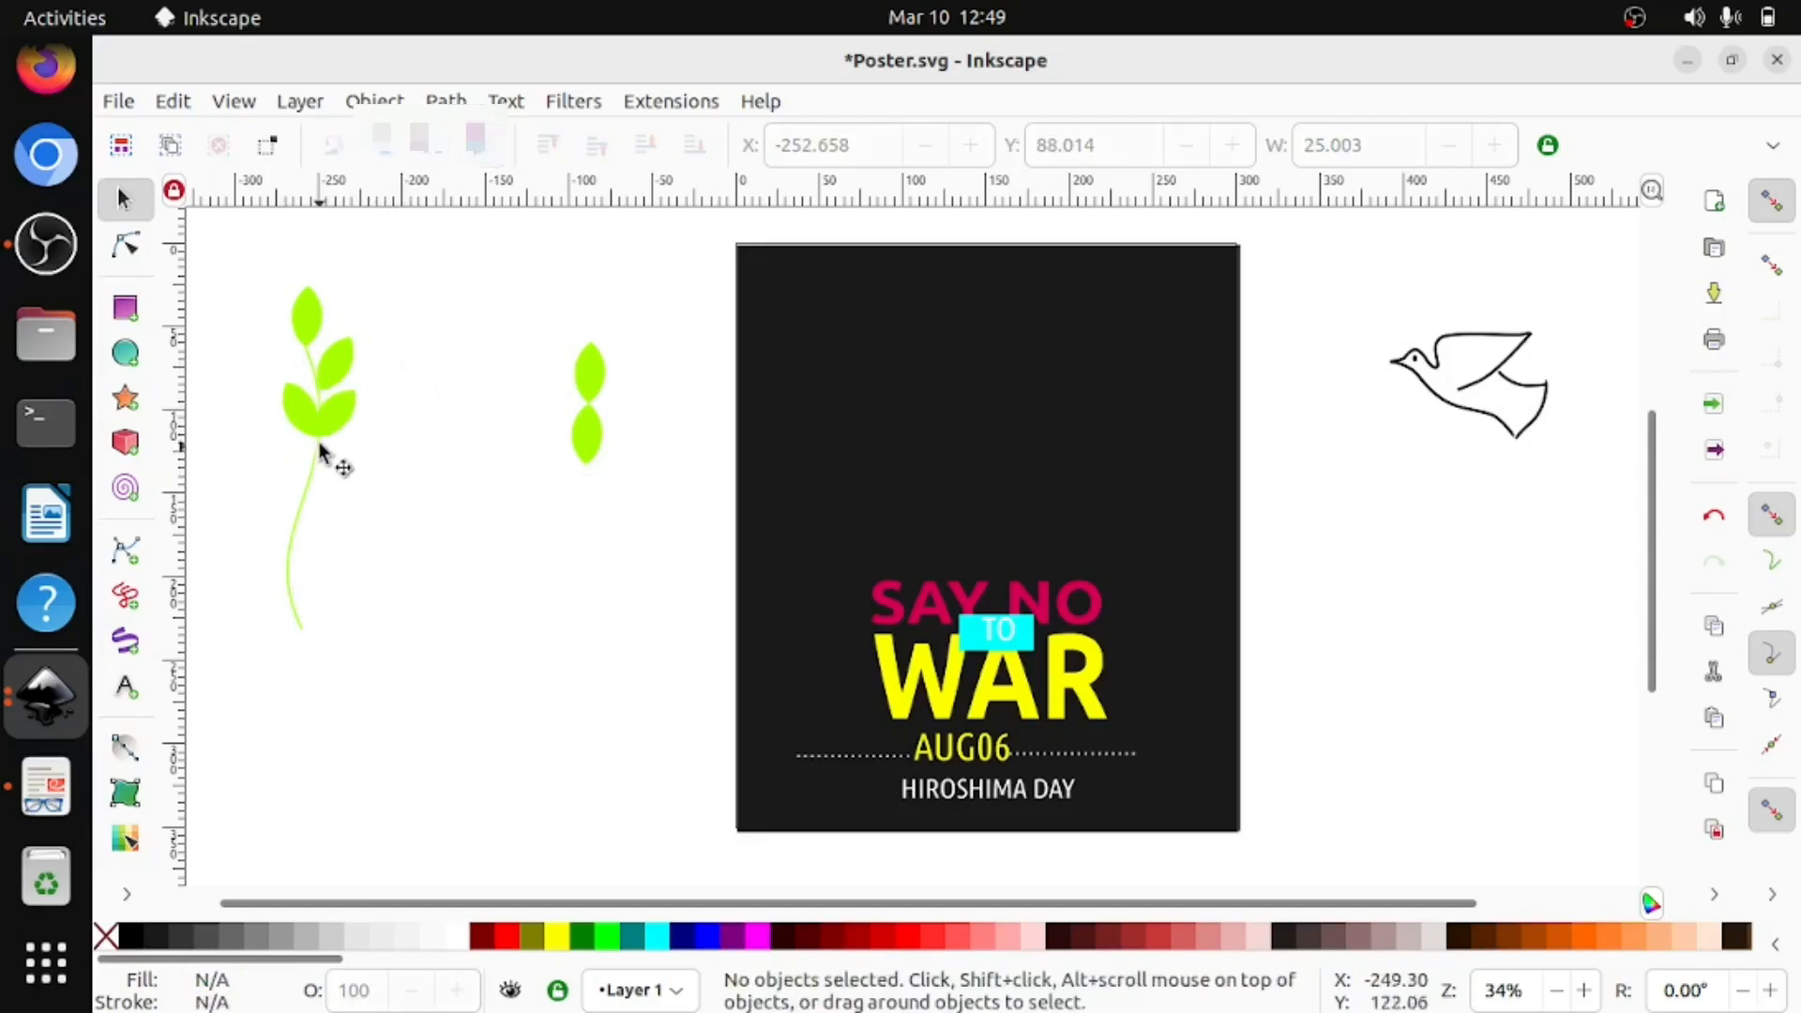
click(344, 424)
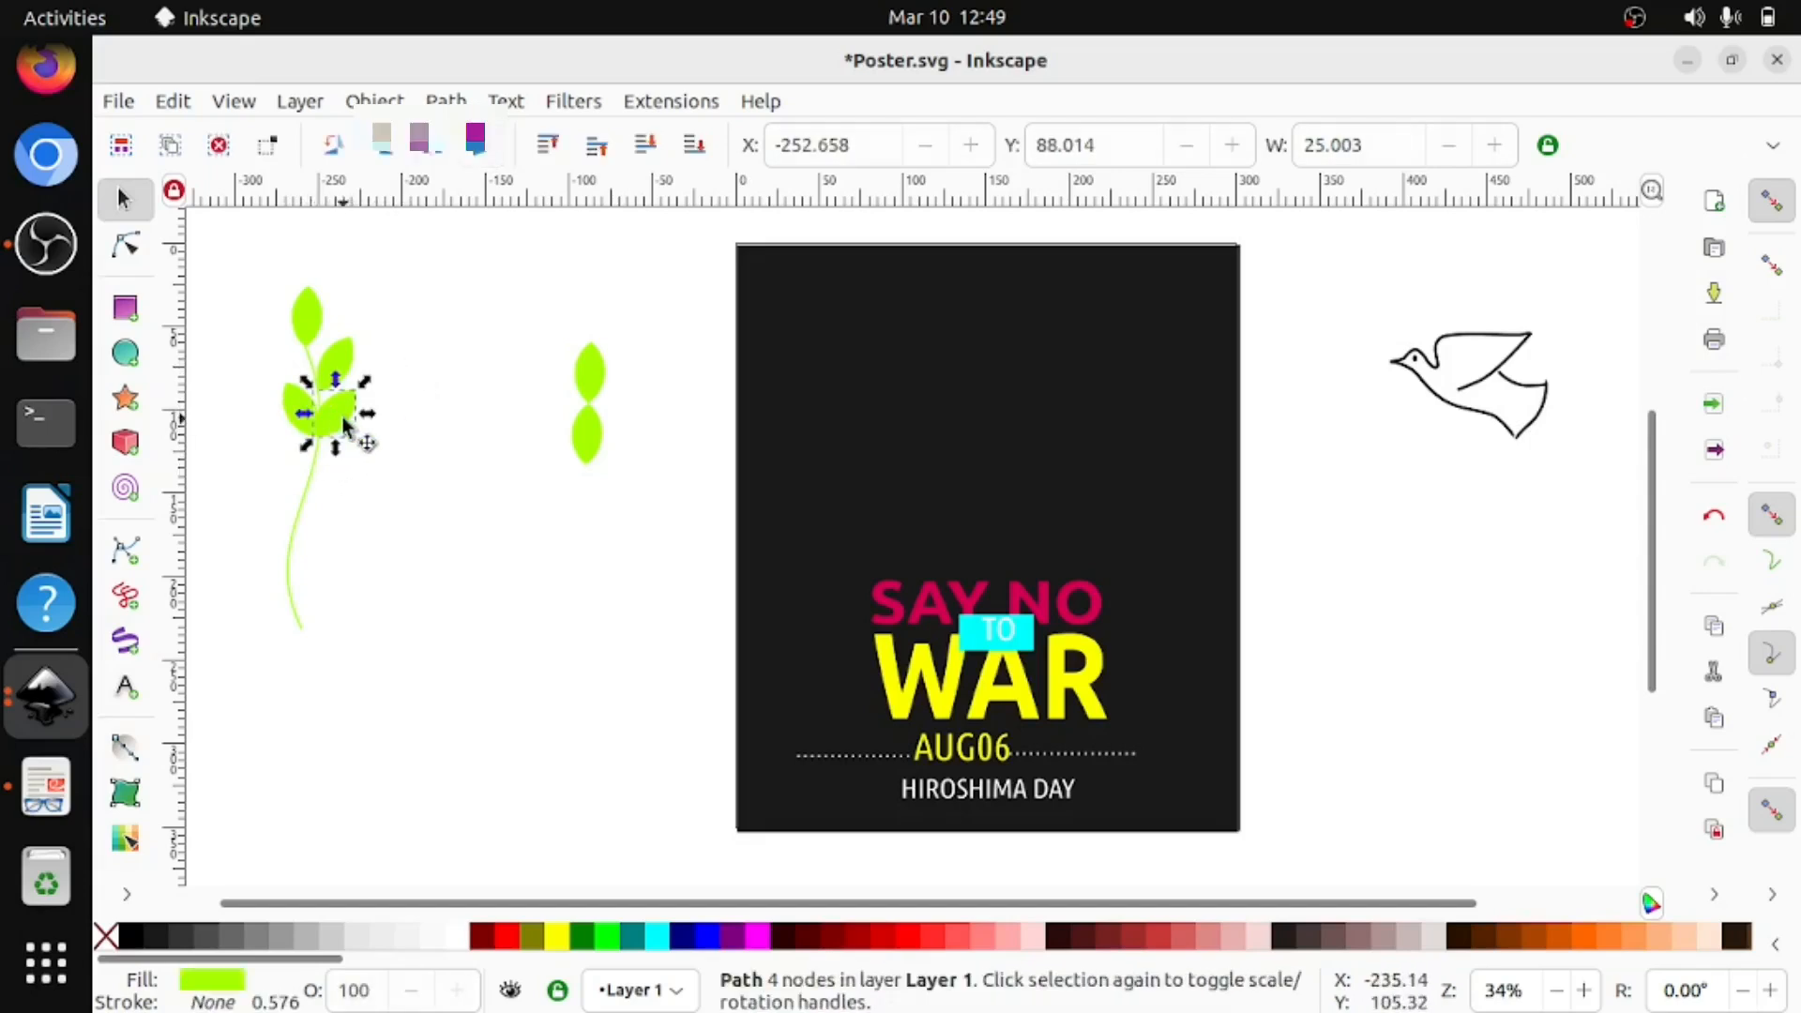
drag(343, 414, 349, 444)
click(451, 467)
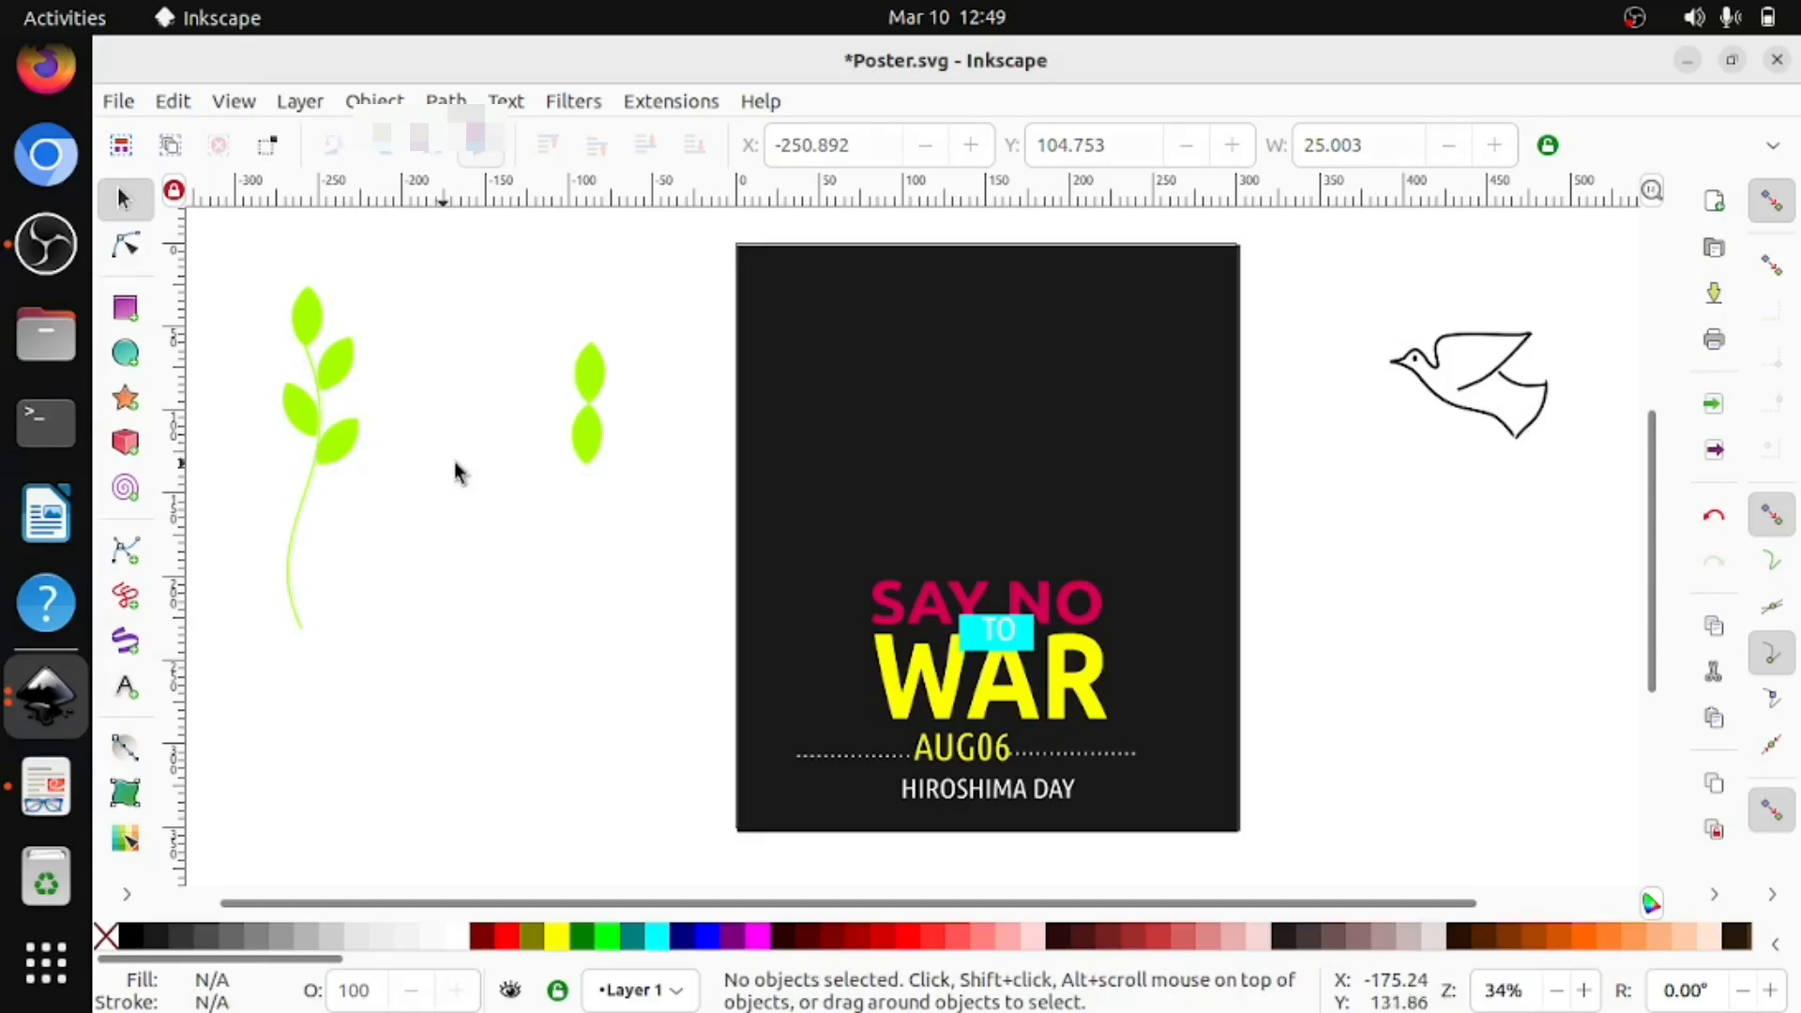
Place a fifth leaf, tilted counterclockwise, left of the stalk below the third leaf, and delete the remaining spare leaf.
click(586, 446)
drag(578, 439, 280, 458)
click(265, 472)
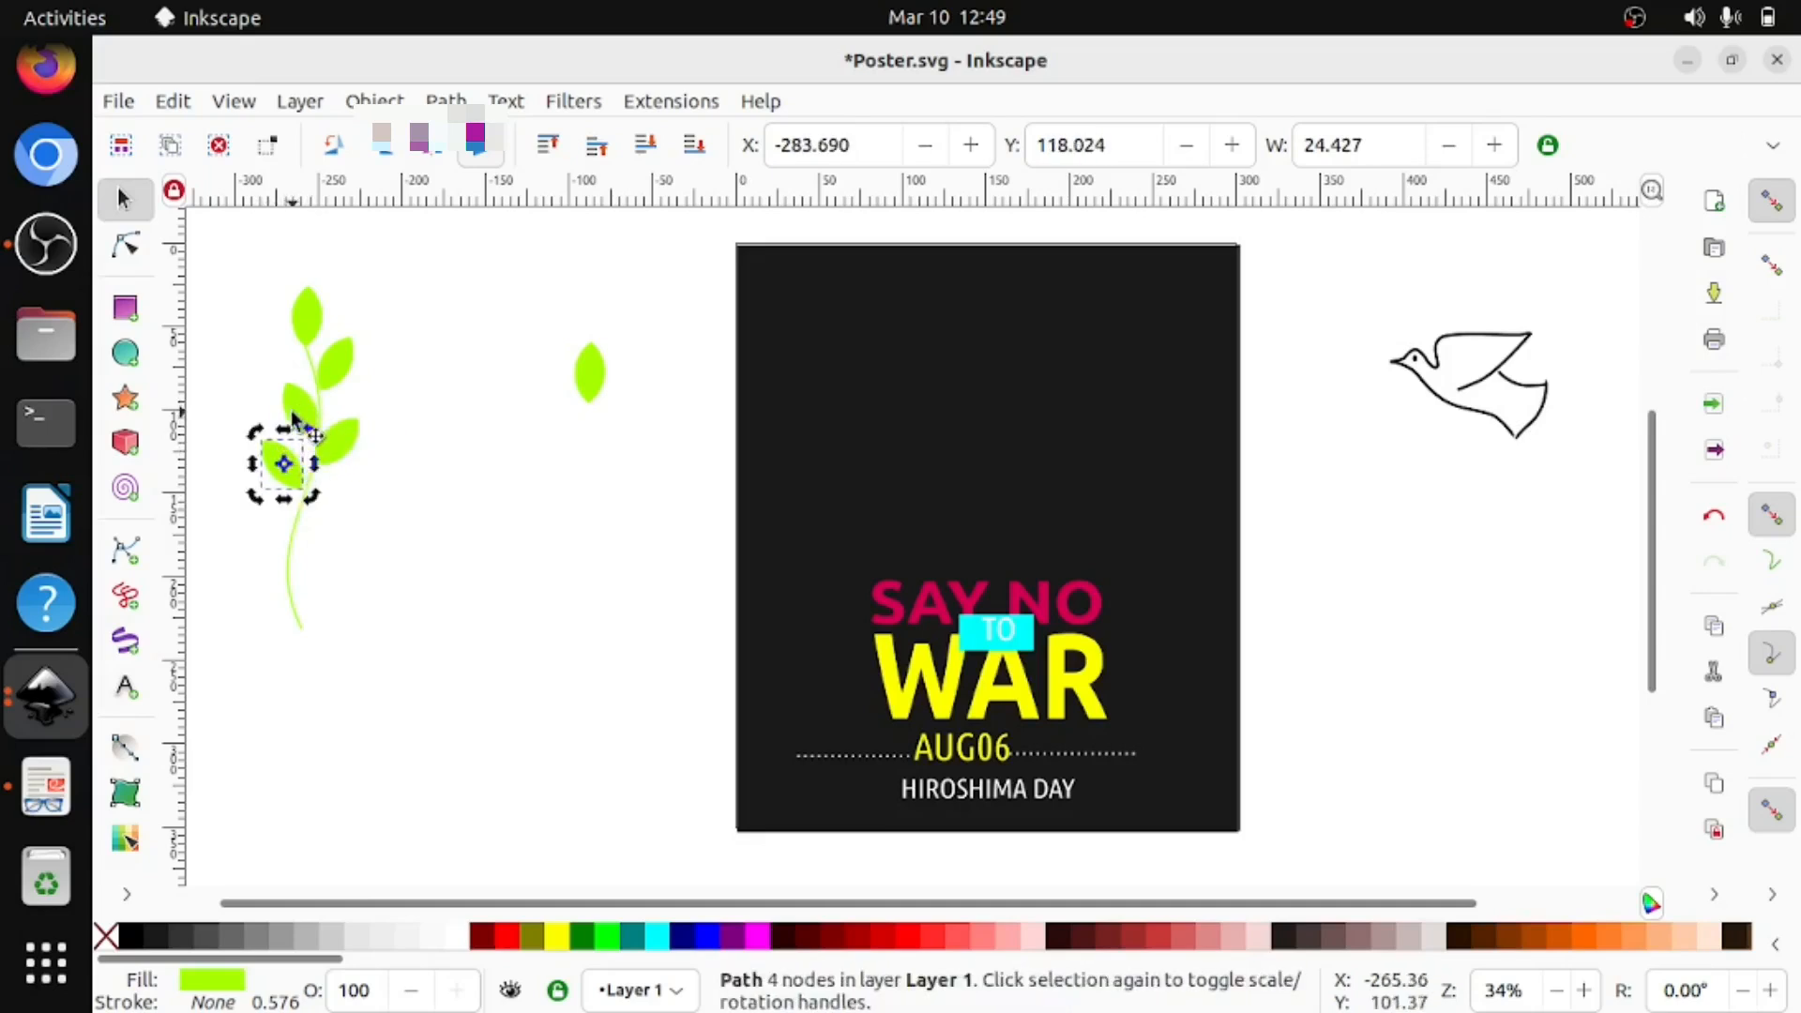
click(301, 412)
click(299, 409)
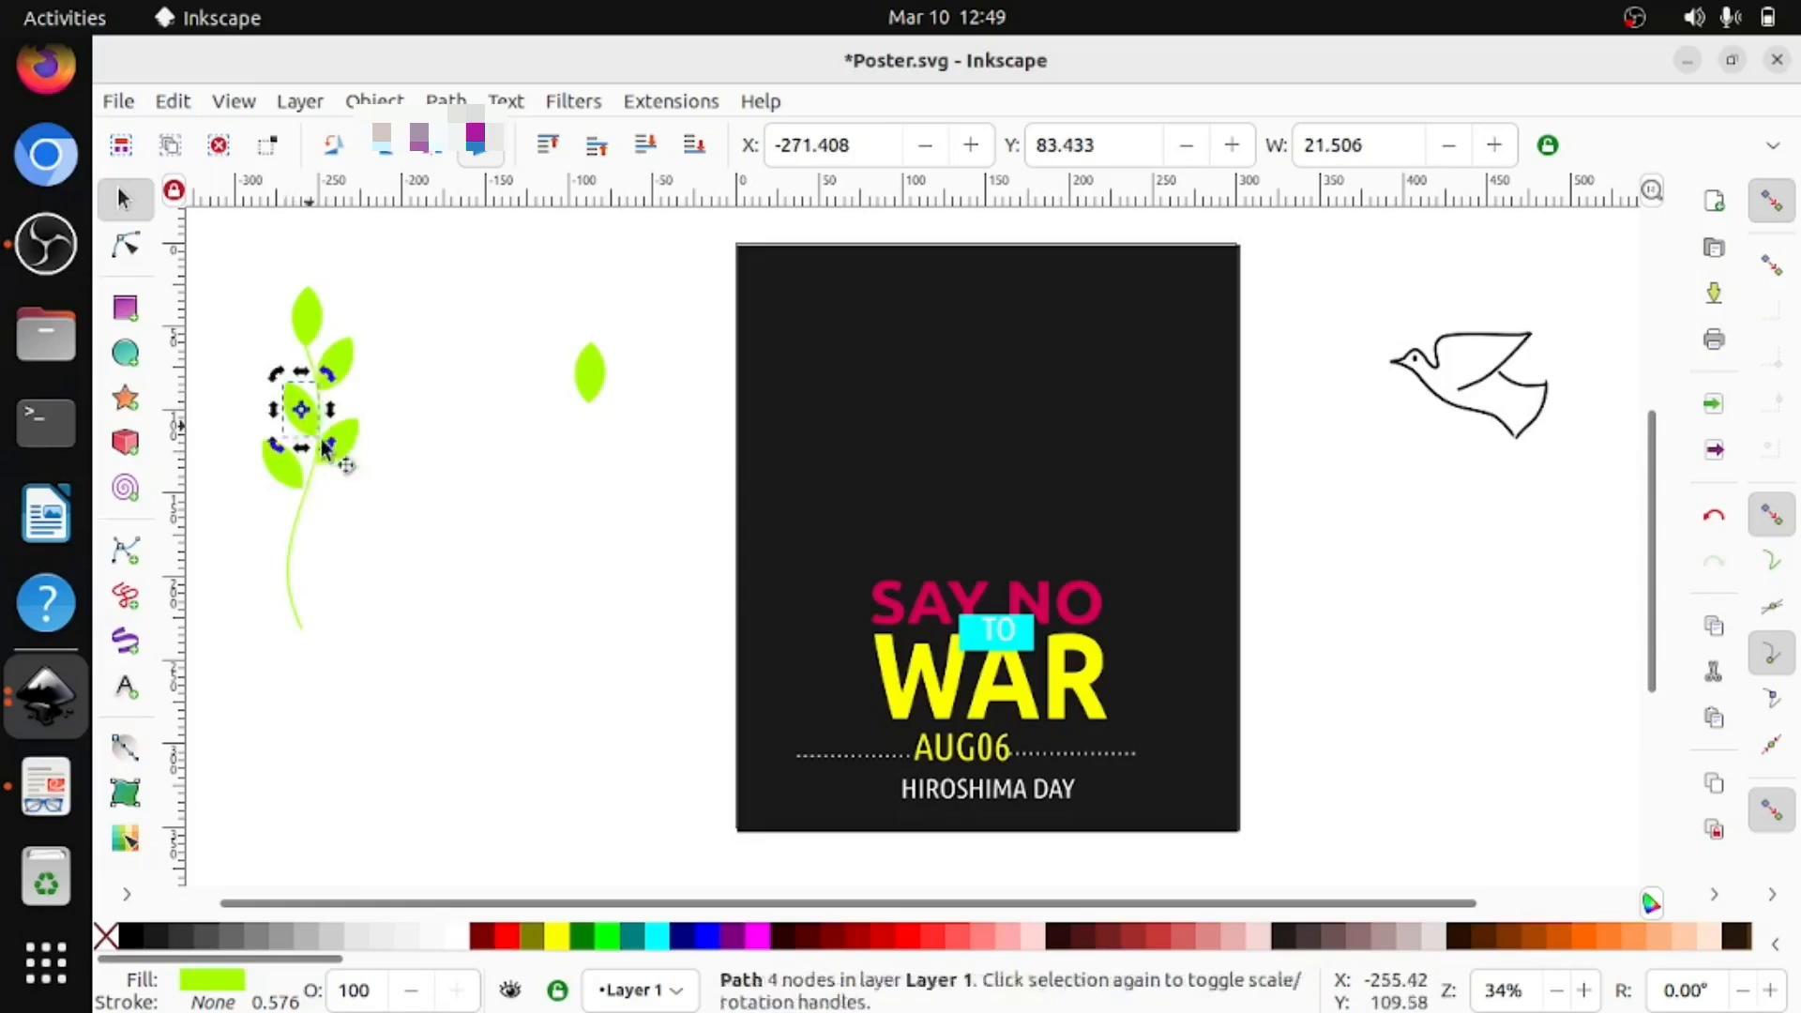
click(288, 477)
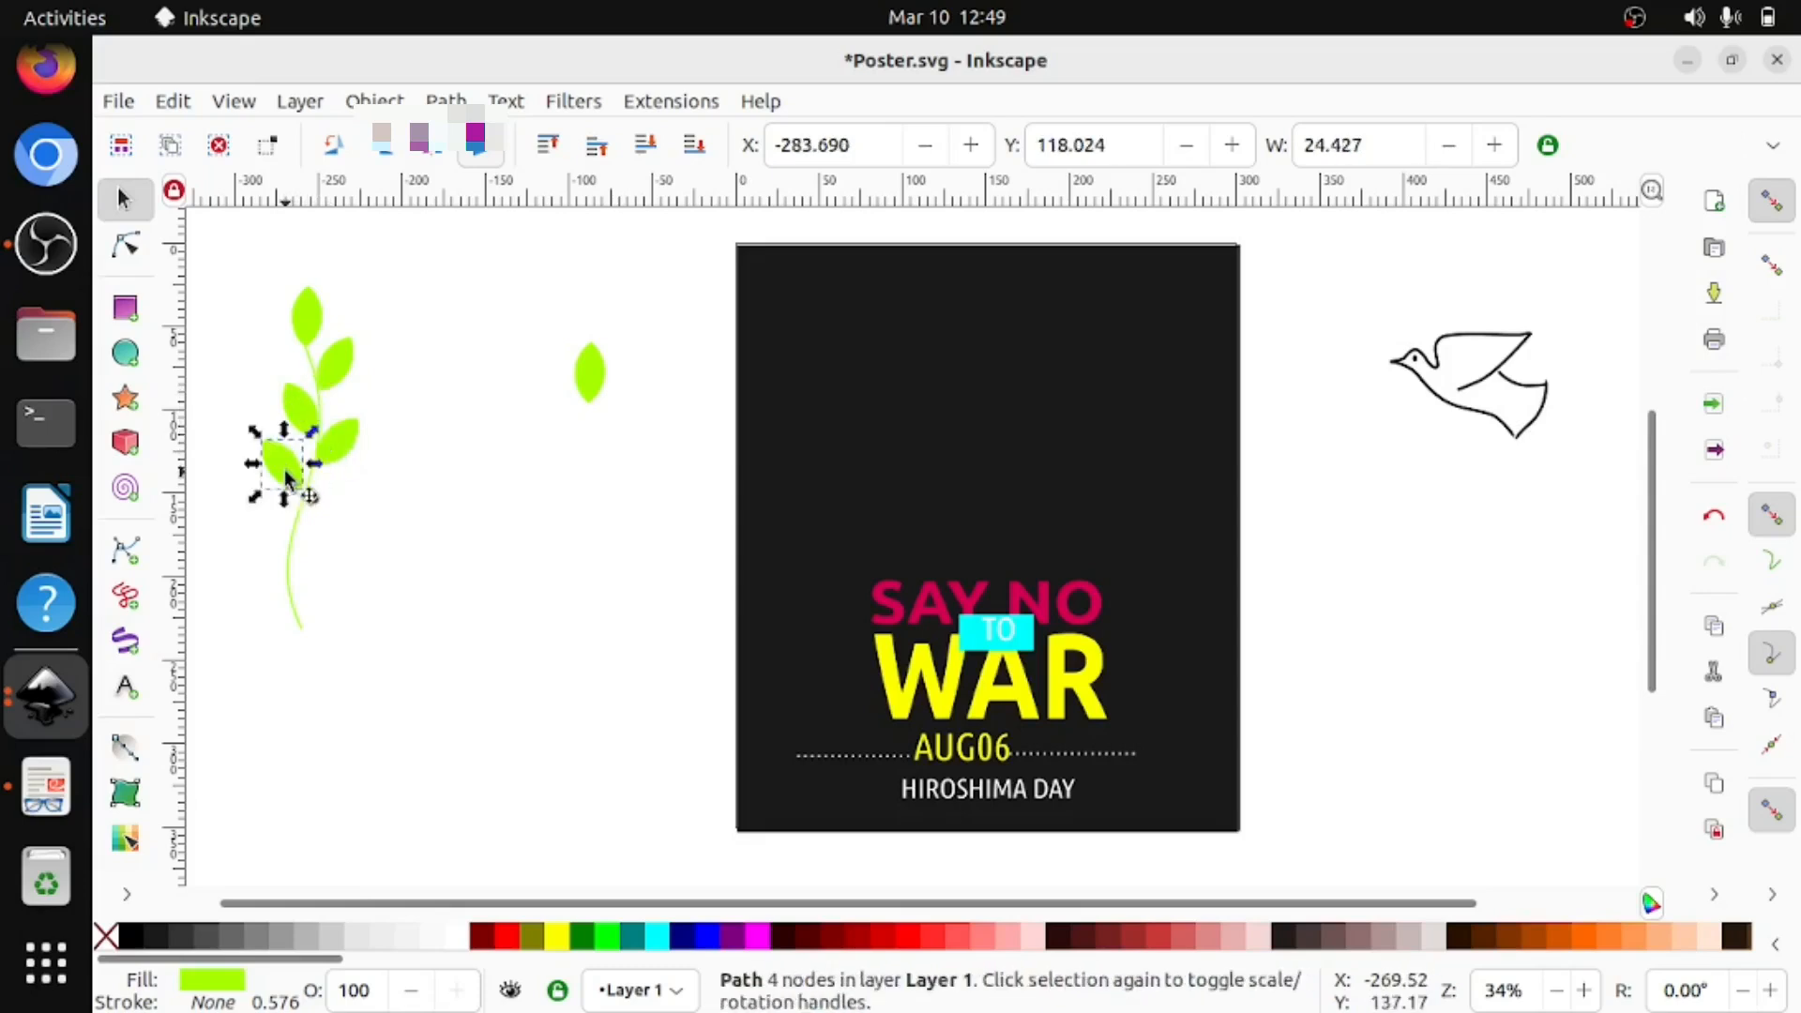
click(288, 466)
drag(311, 495, 321, 505)
click(469, 464)
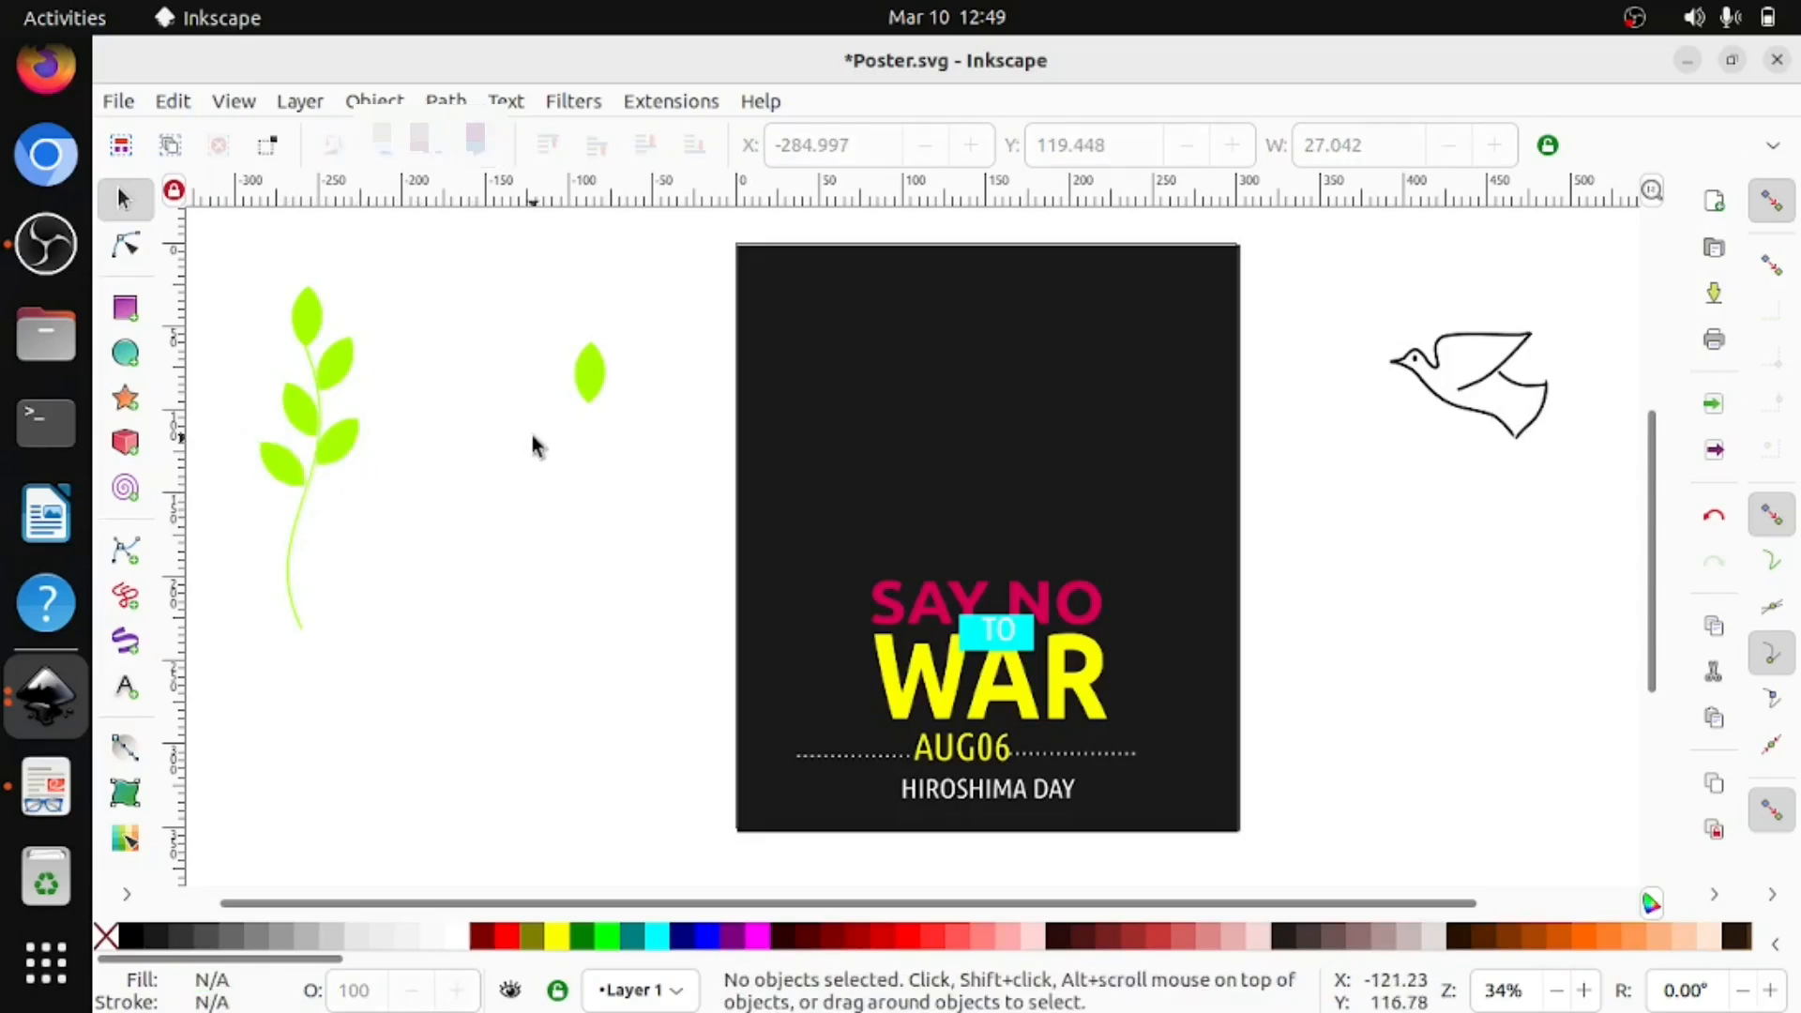
click(583, 388)
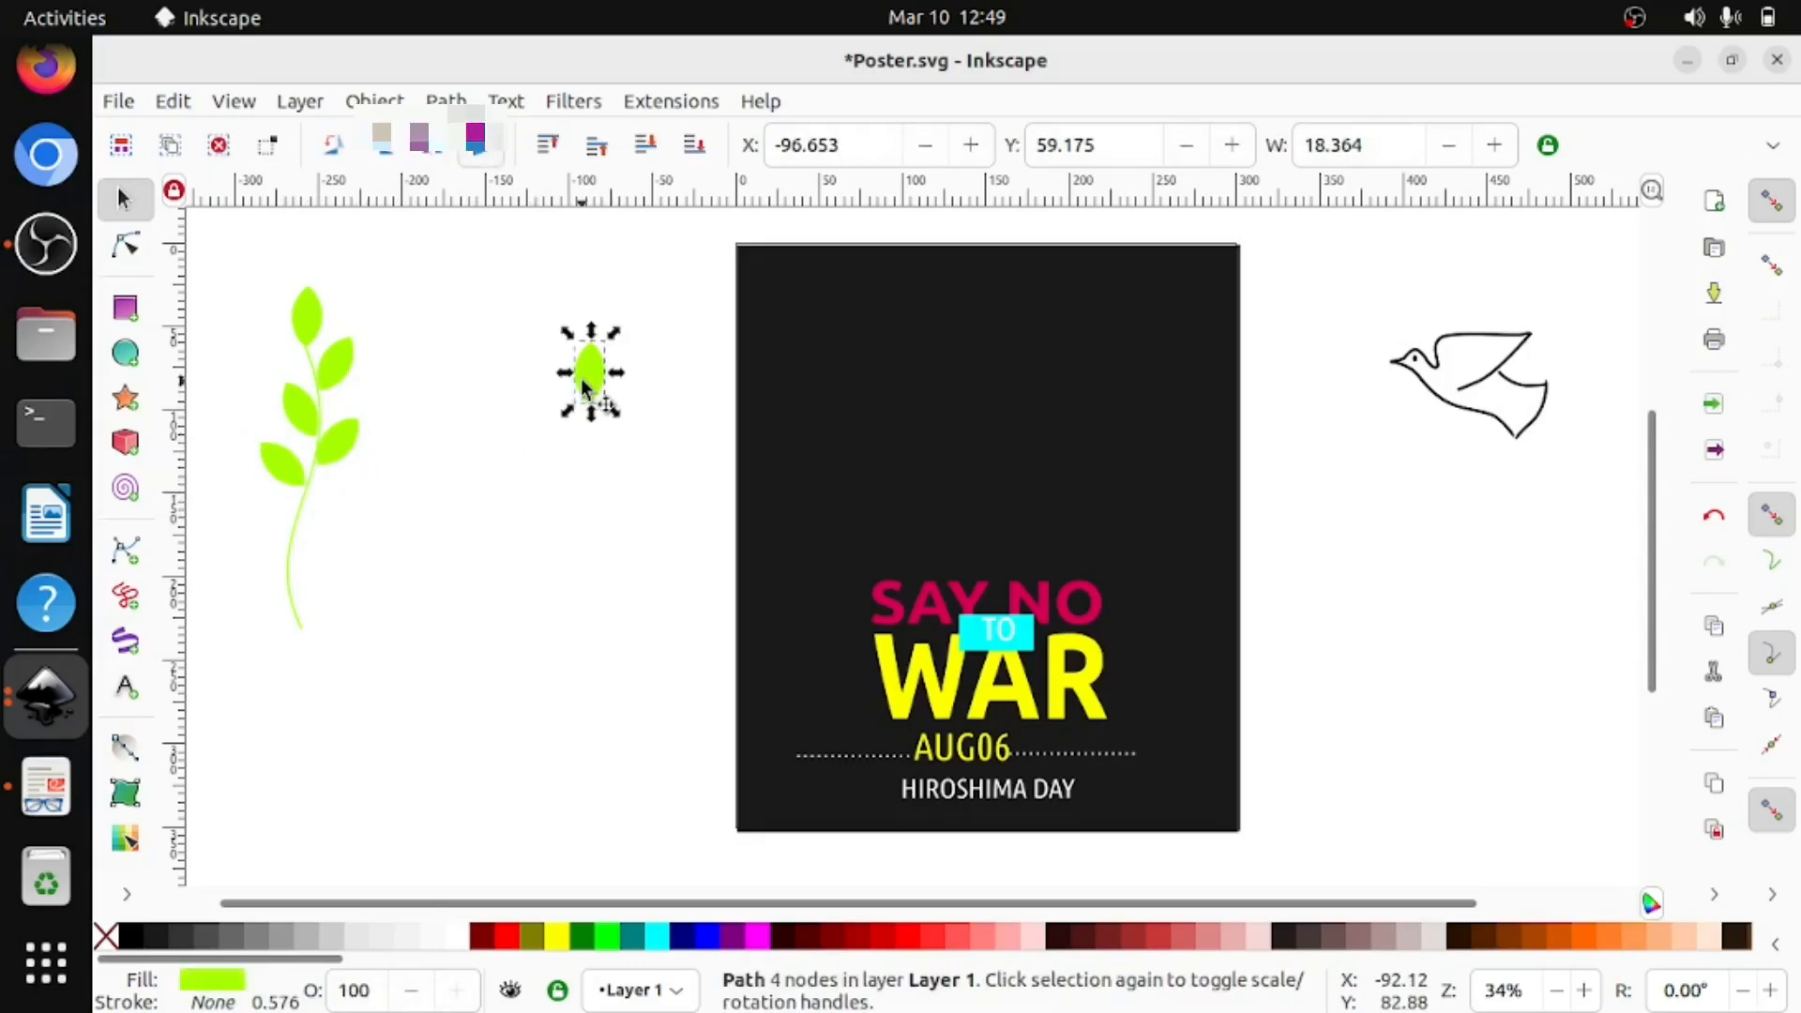
key(Delete)
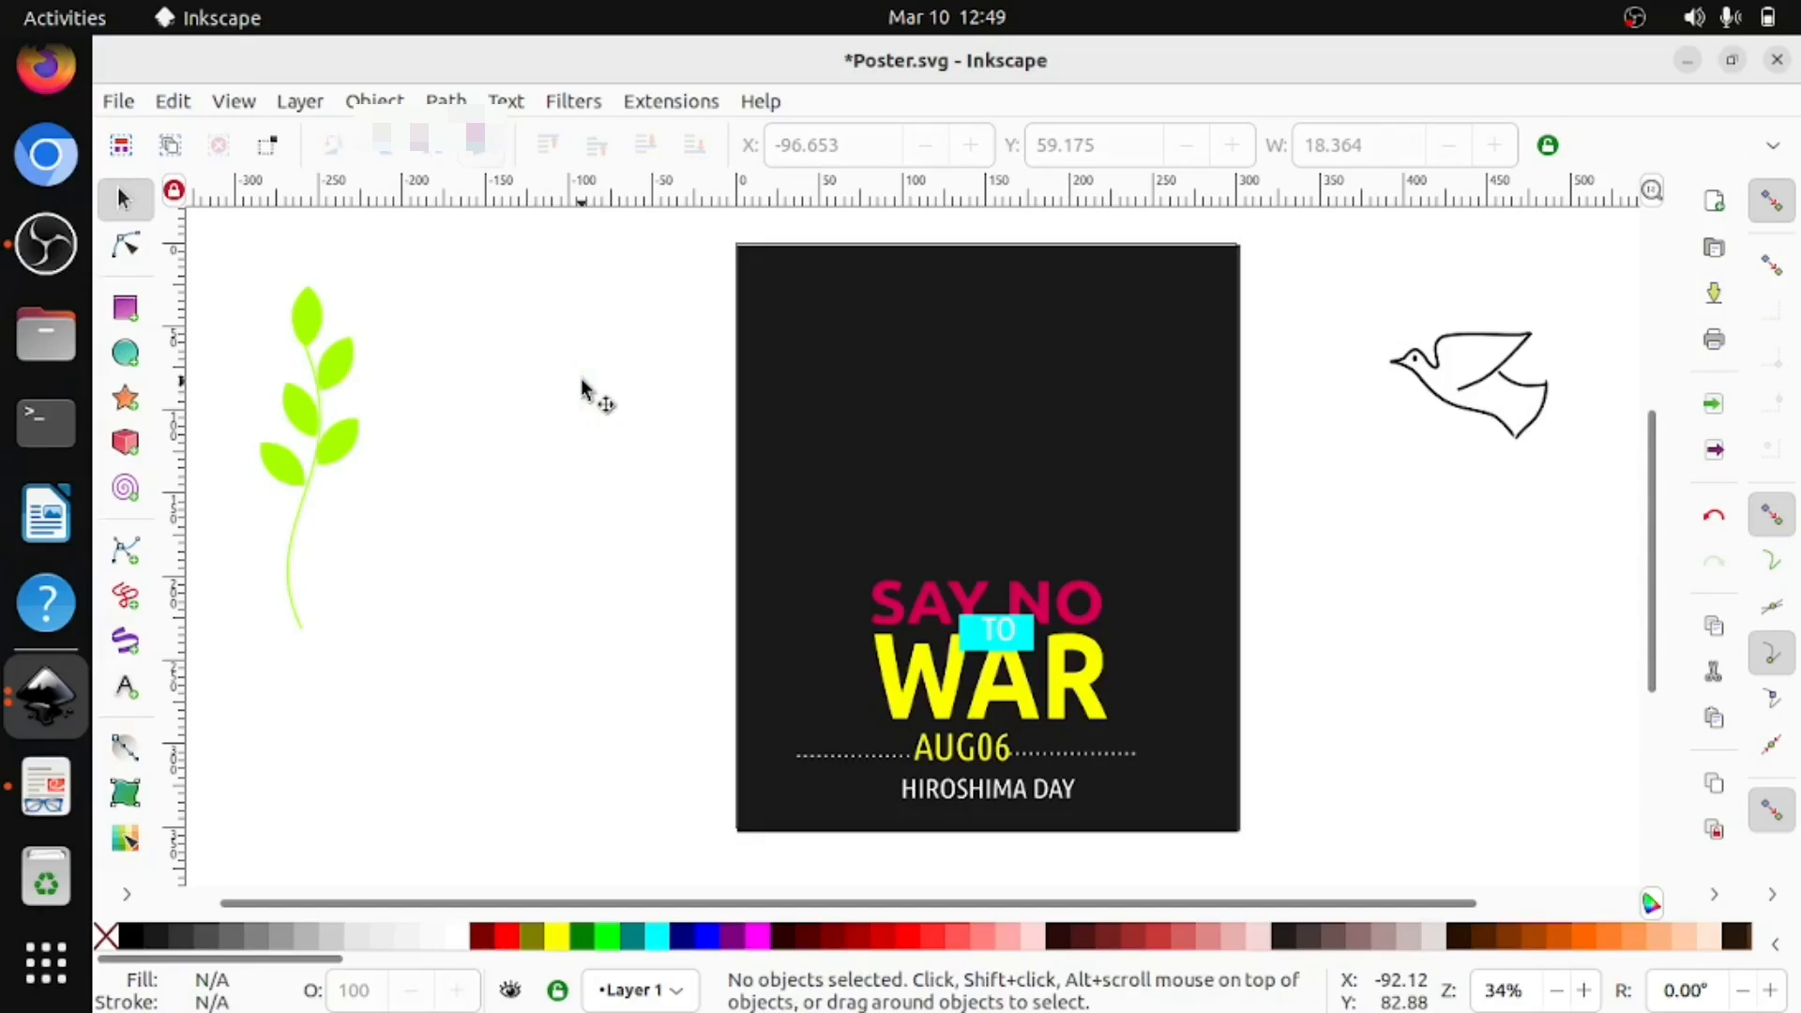
Rotate the fifth leaf clockwise to stand more upright and move it right until its base touches the stalk.
click(259, 474)
click(286, 462)
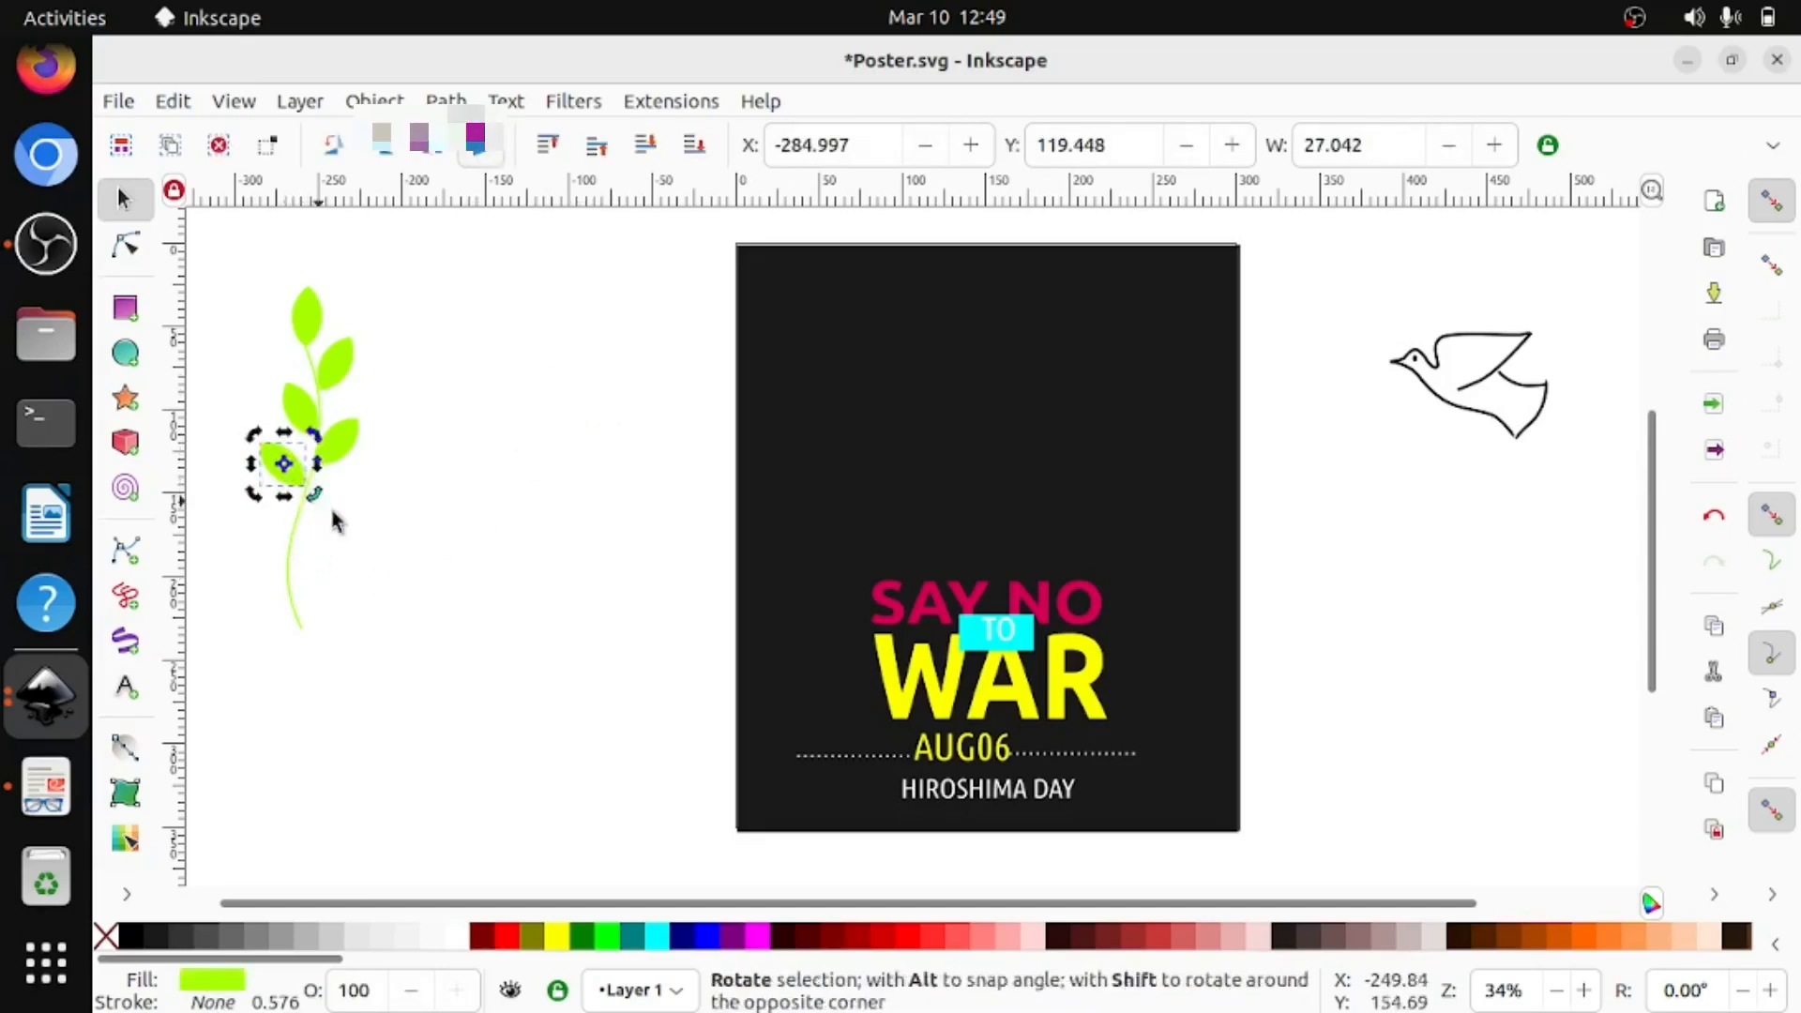
drag(314, 494, 312, 514)
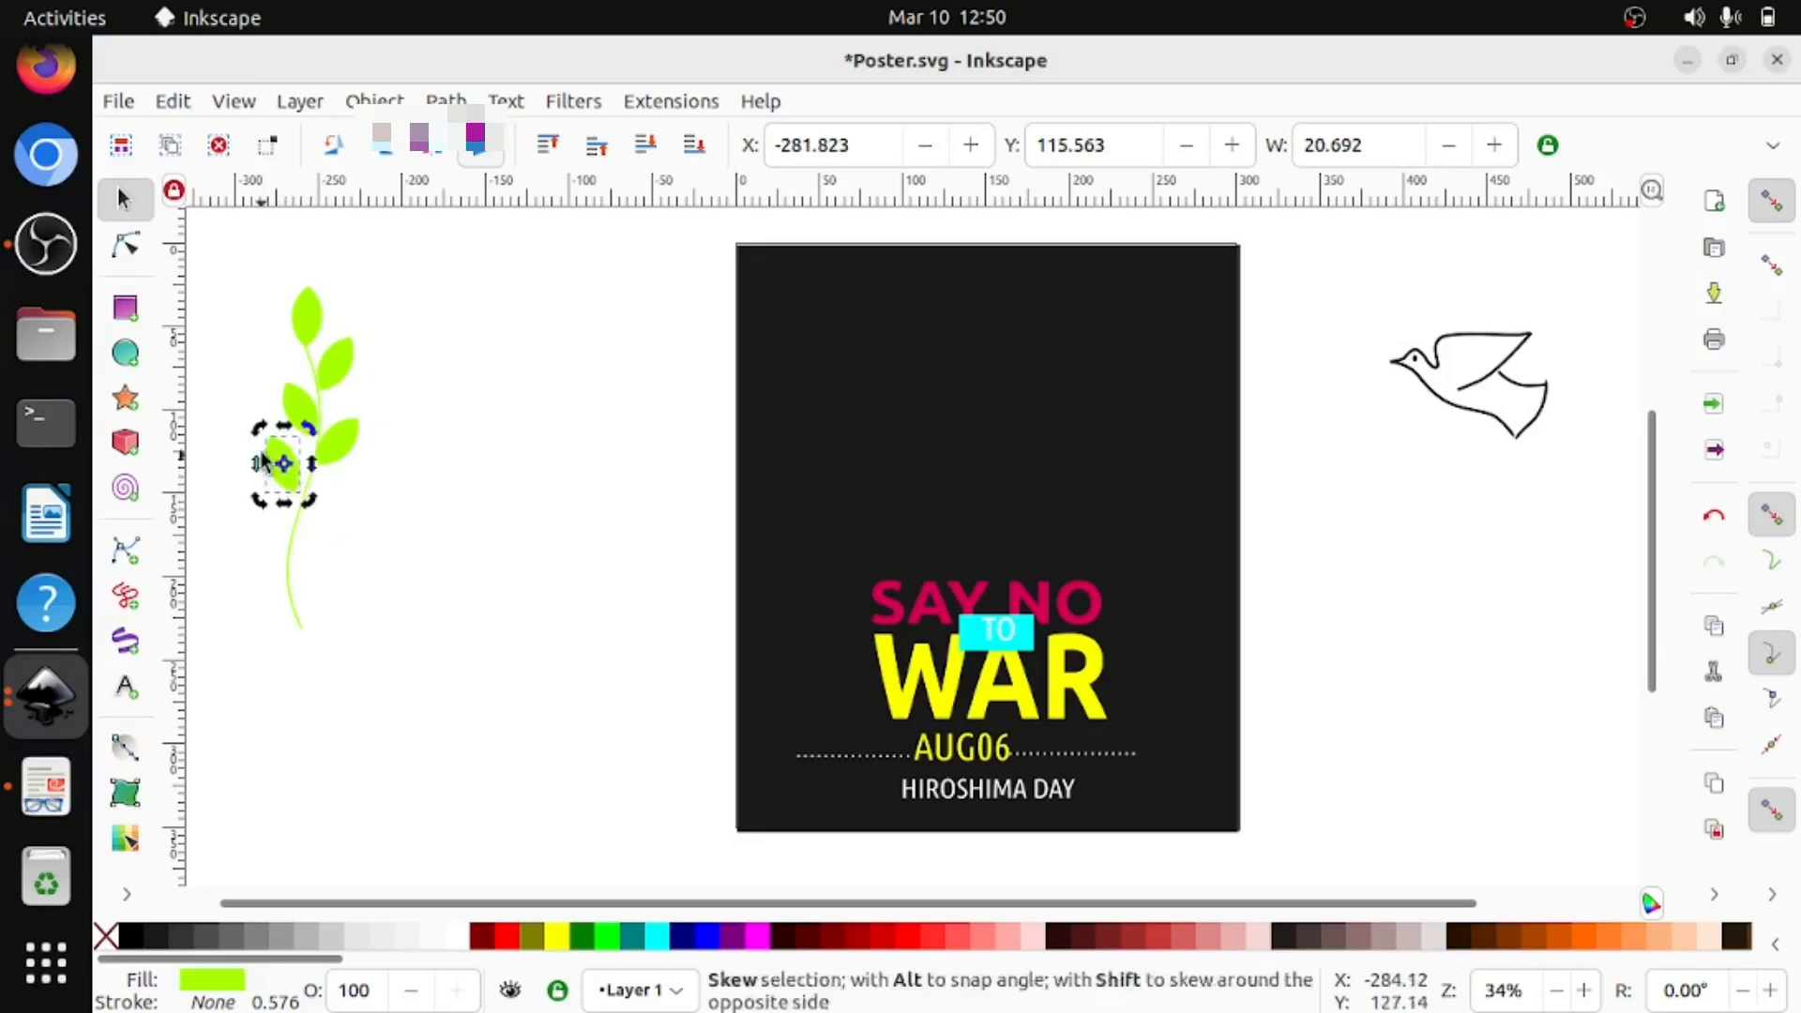
click(442, 498)
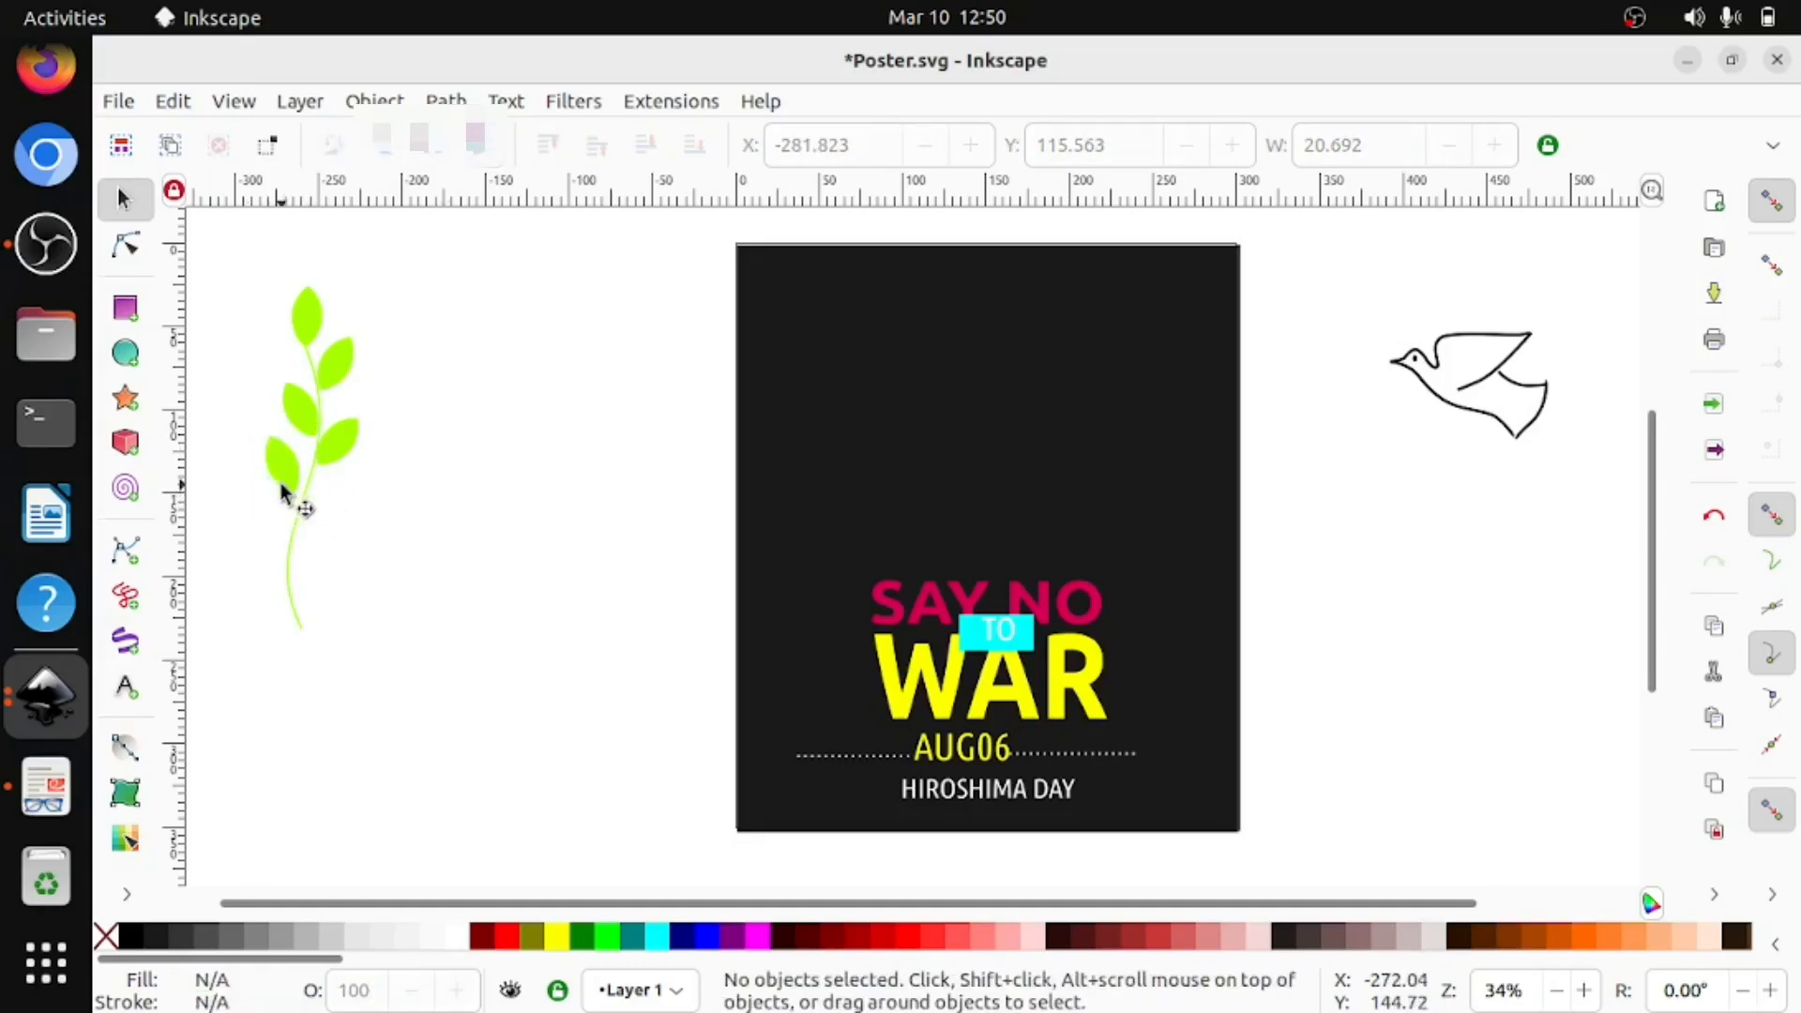
mouse_move(290, 482)
mouse_down()
mouse_move(312, 438)
mouse_move(280, 469)
mouse_move(309, 444)
mouse_move(295, 466)
mouse_up()
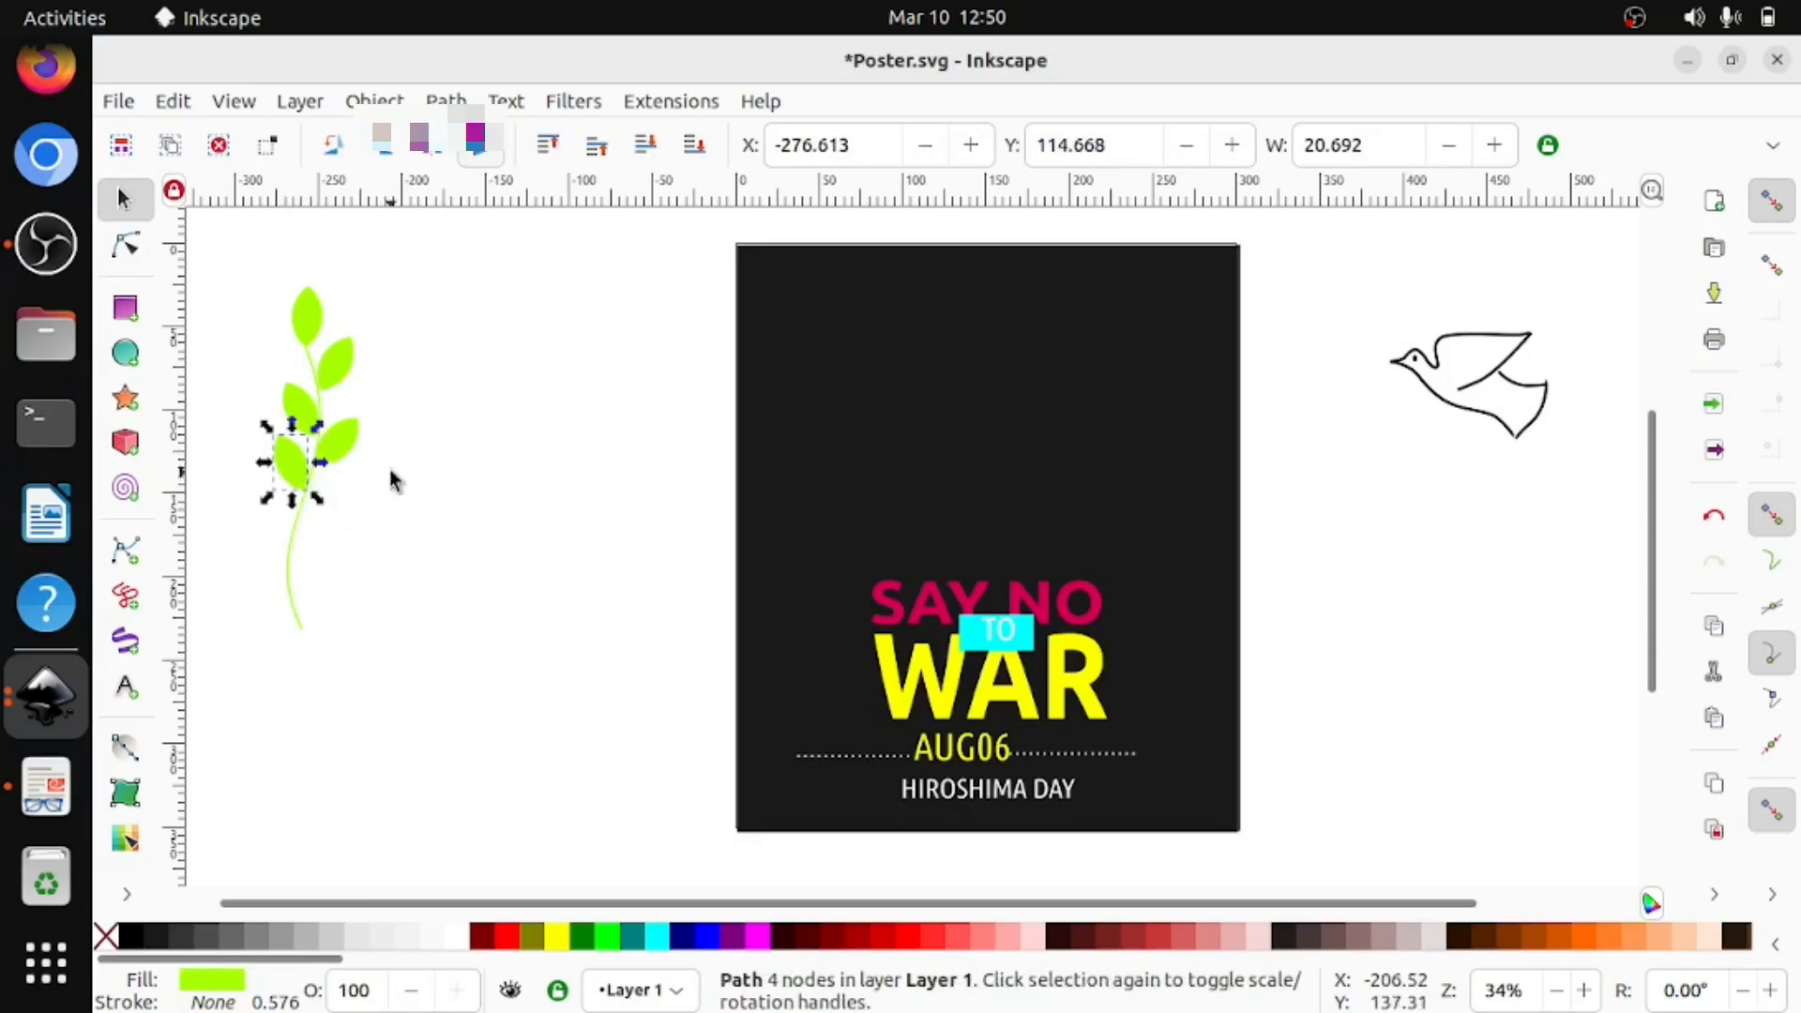
click(390, 477)
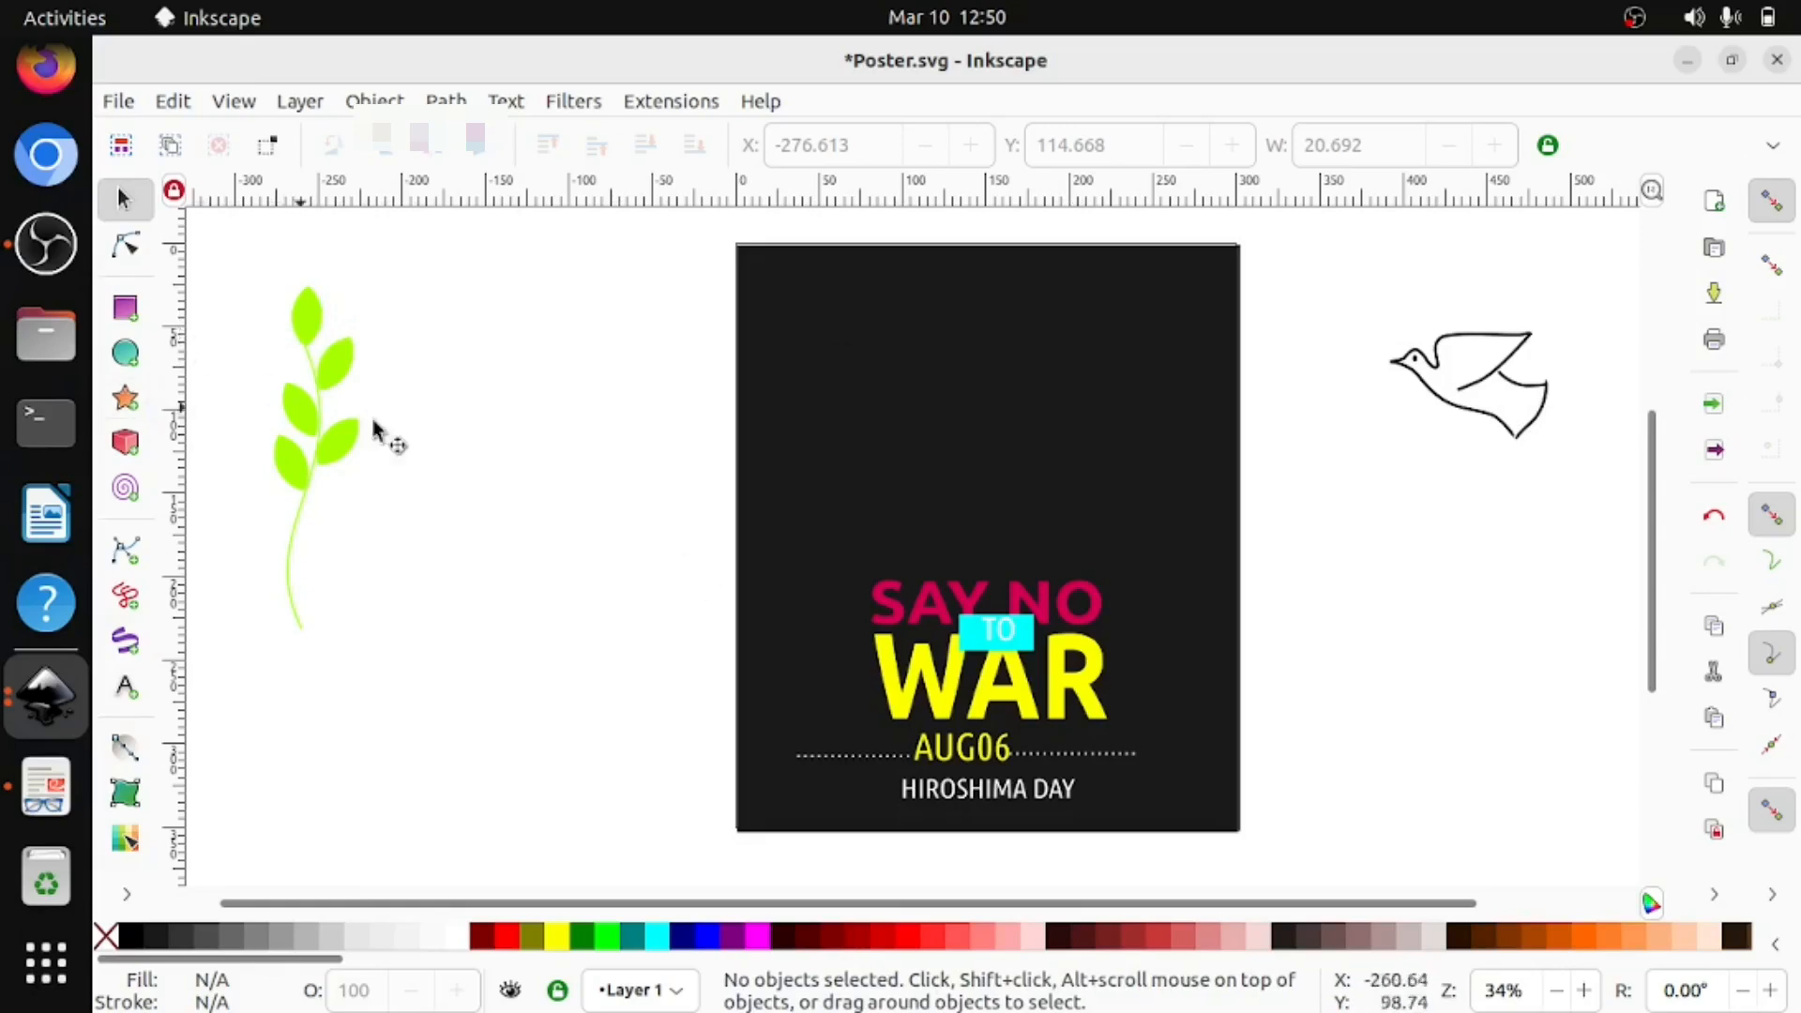
Group the stalk and its five leaves, and move the branch to the right of the poster, just below the dove.
drag(208, 239, 420, 689)
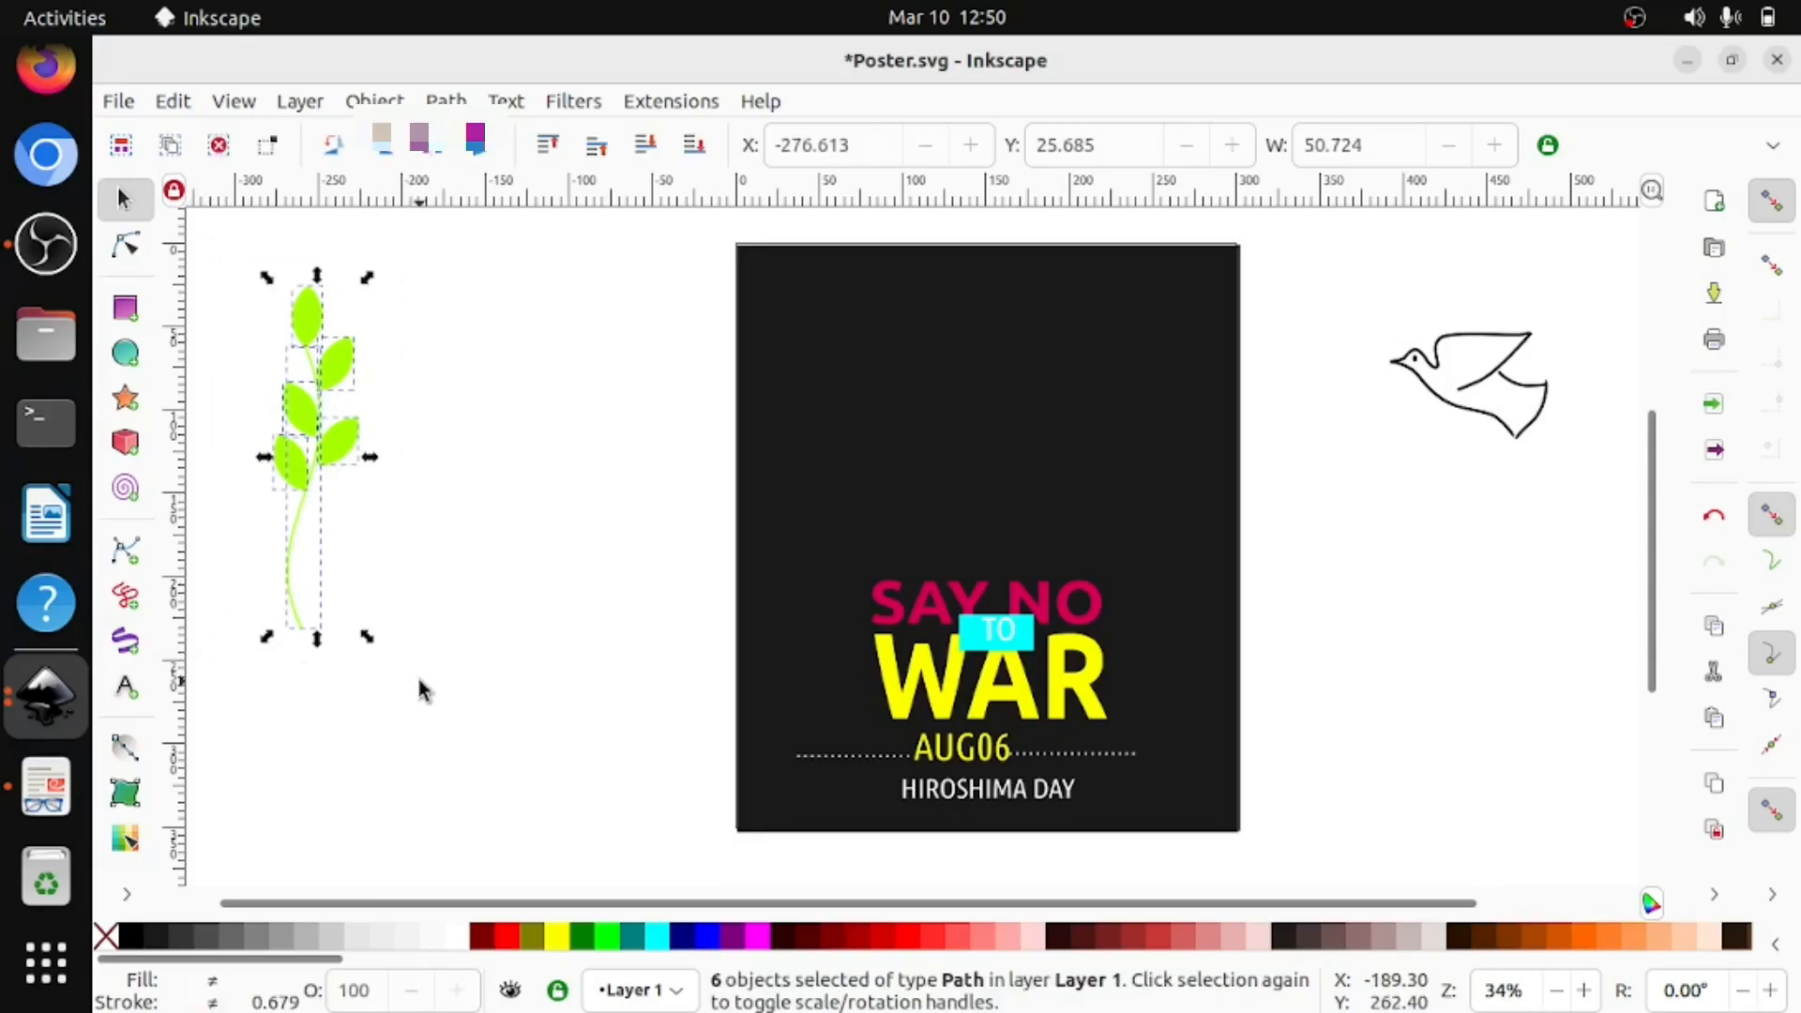
click(380, 103)
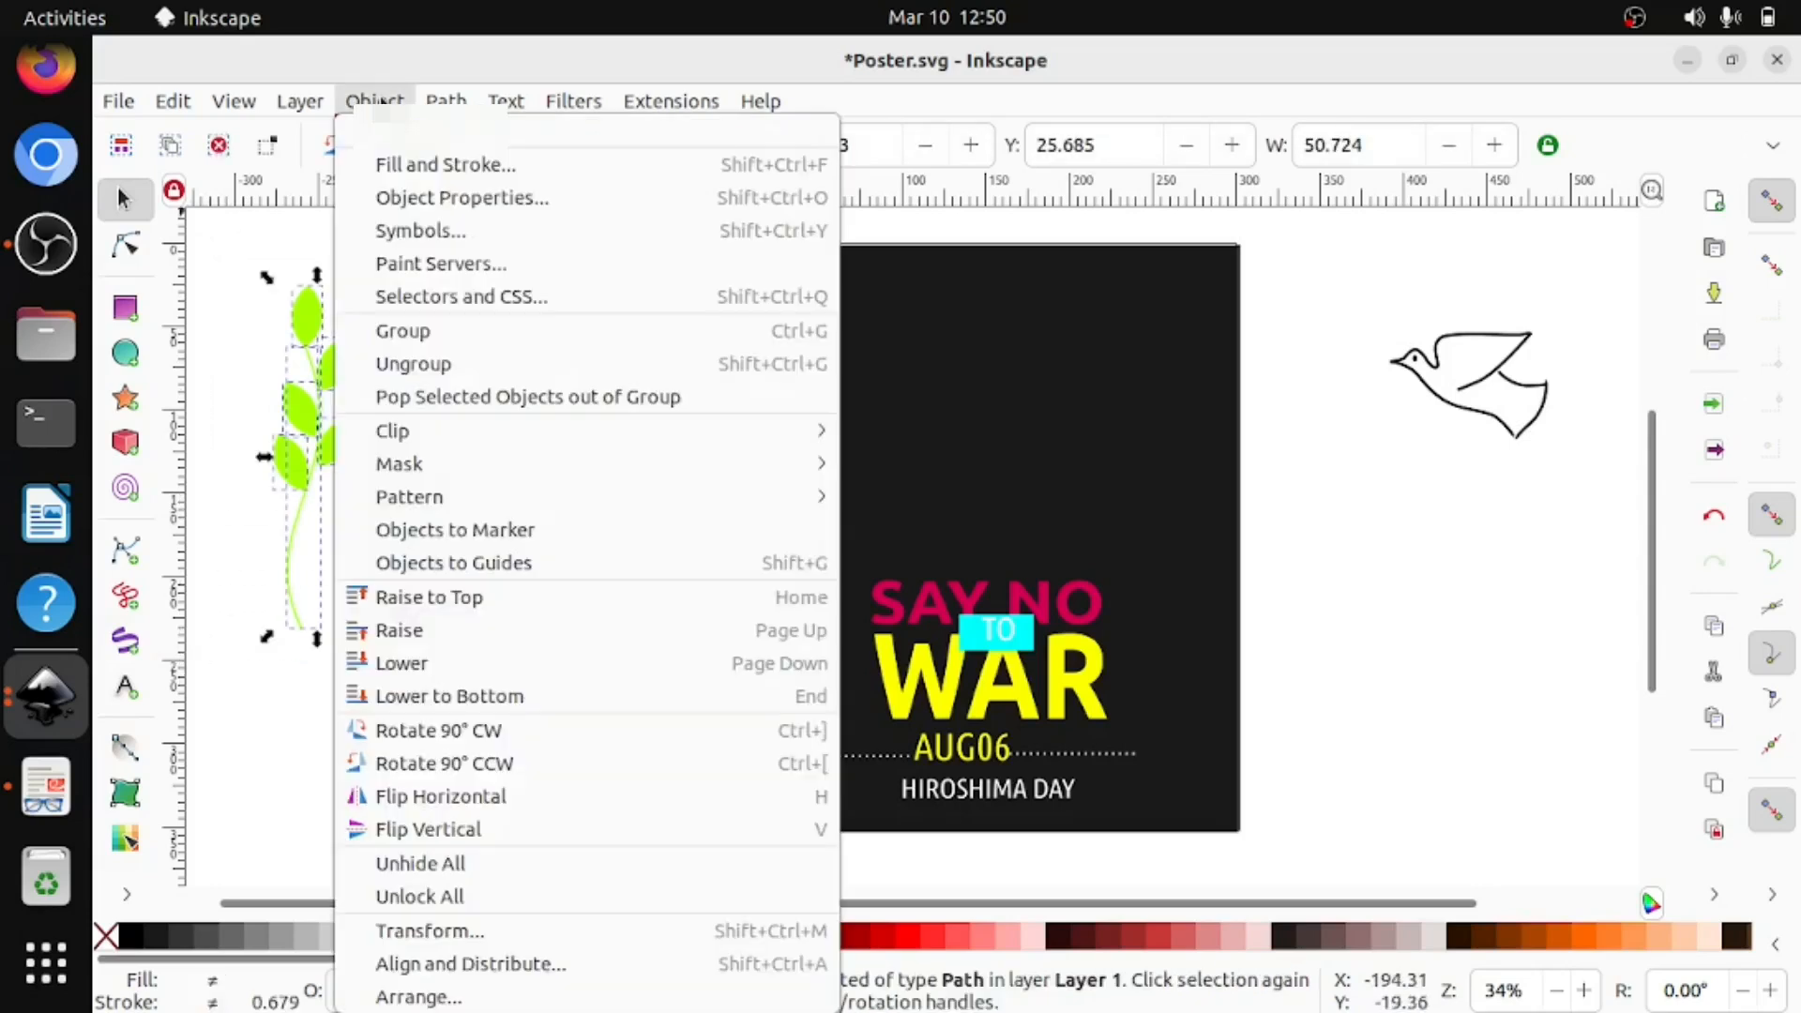
click(471, 334)
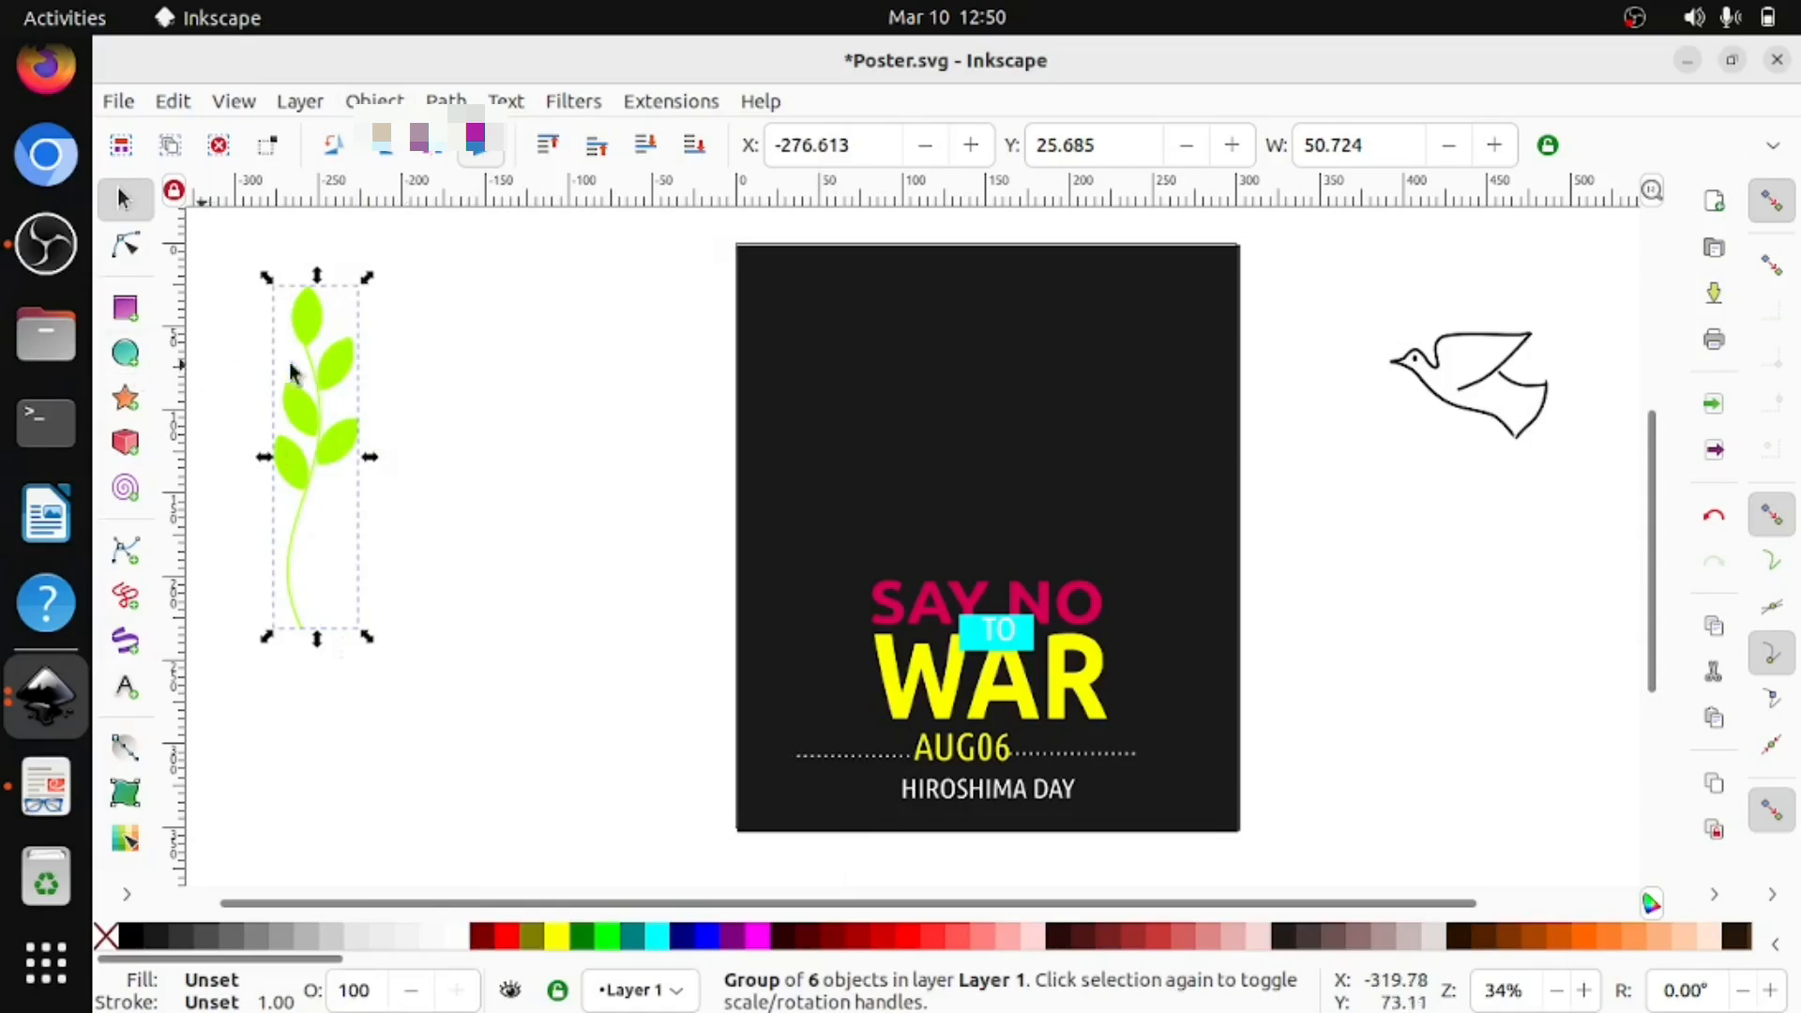
drag(340, 317, 415, 321)
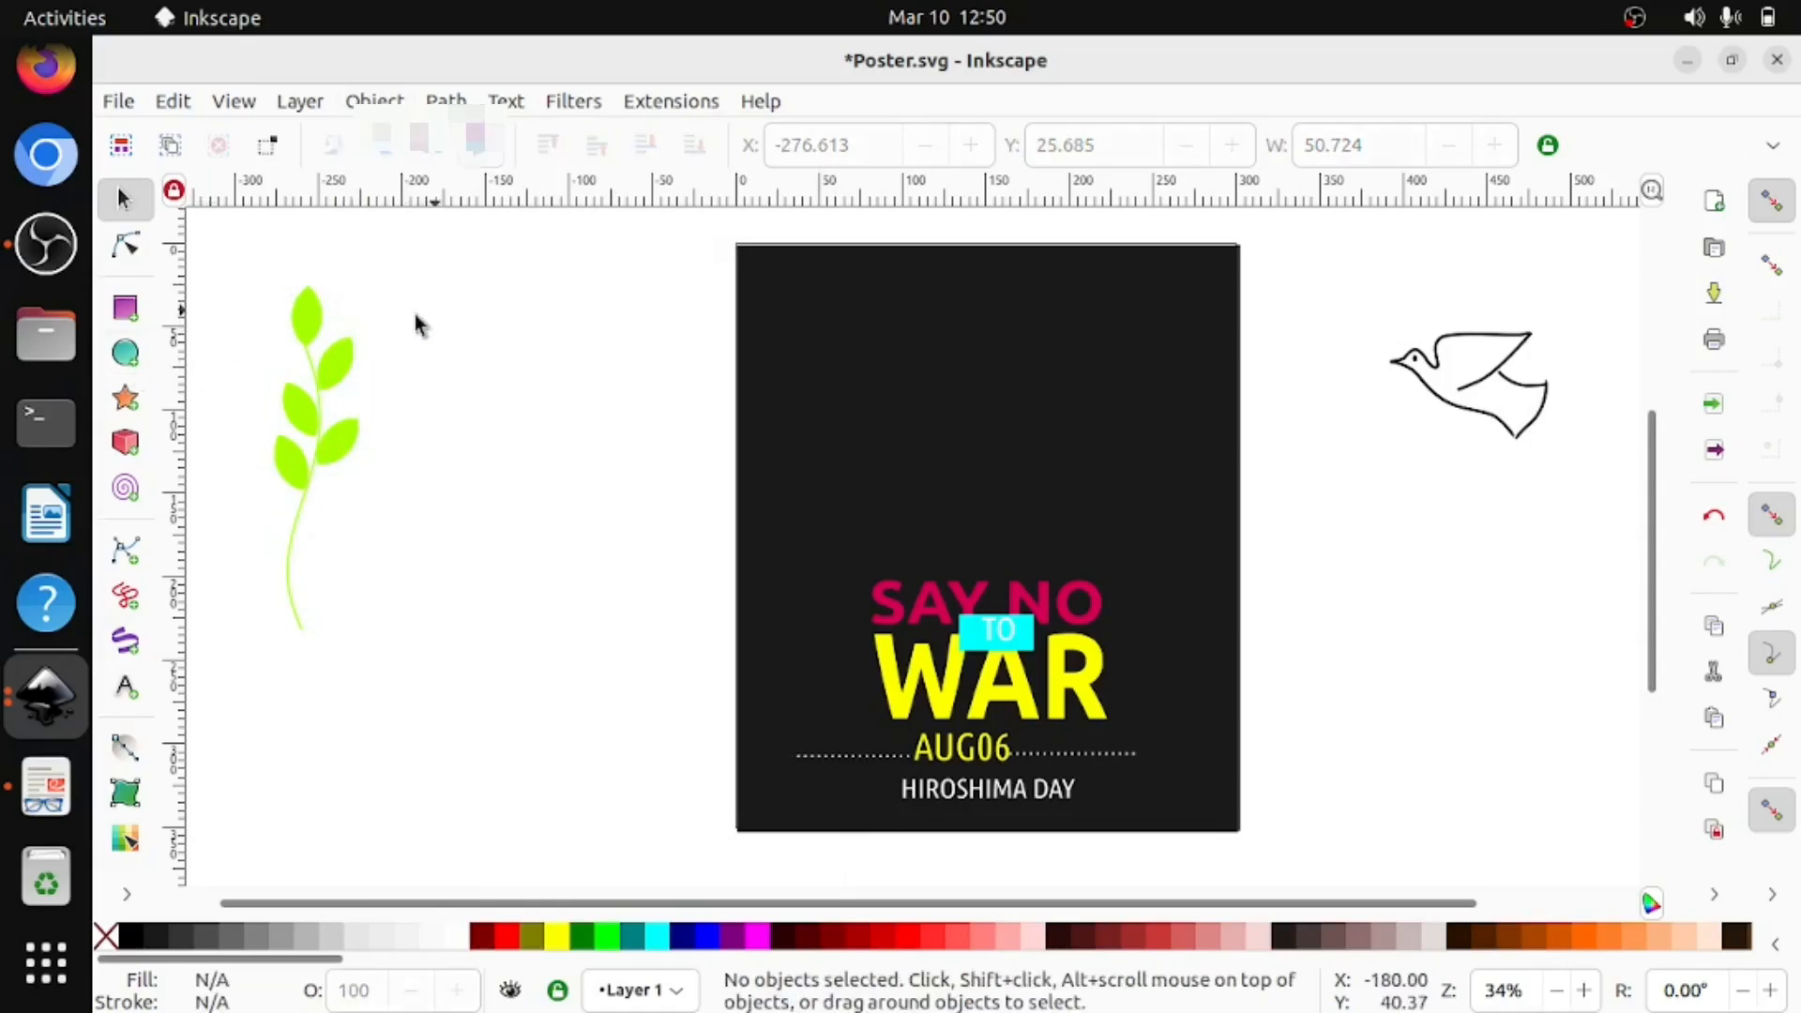
click(322, 347)
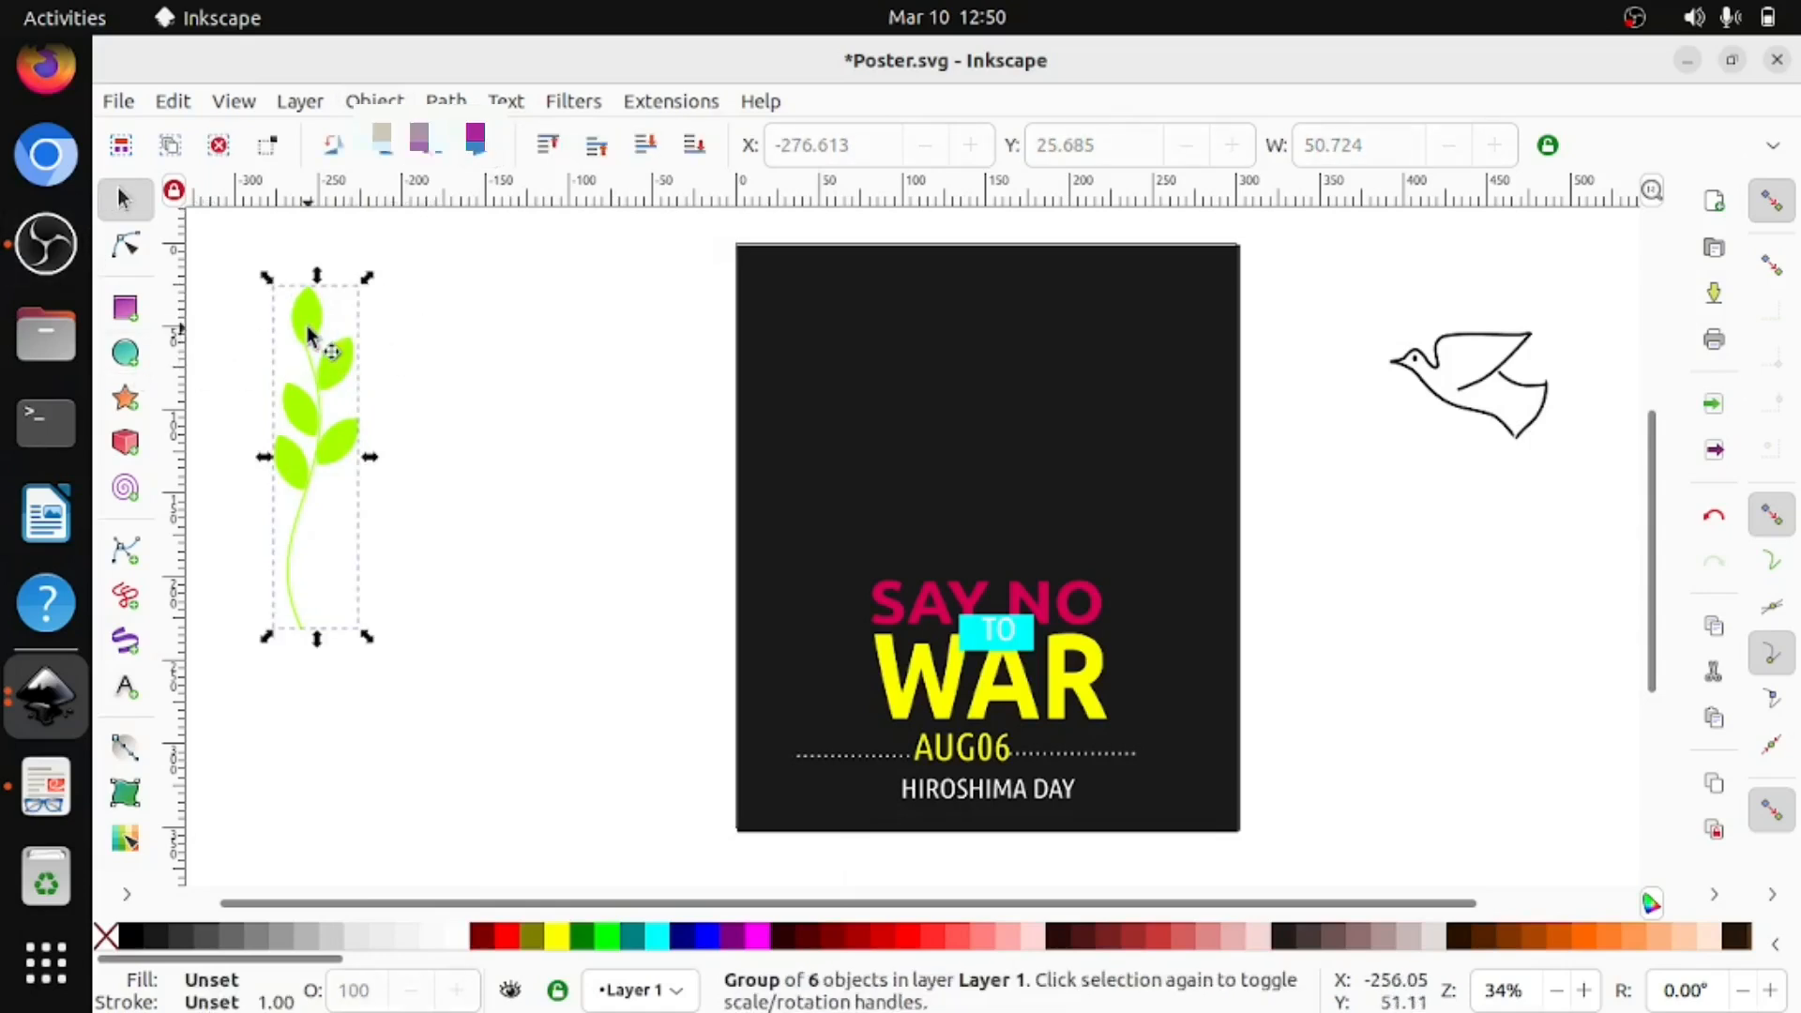
drag(336, 322, 1360, 447)
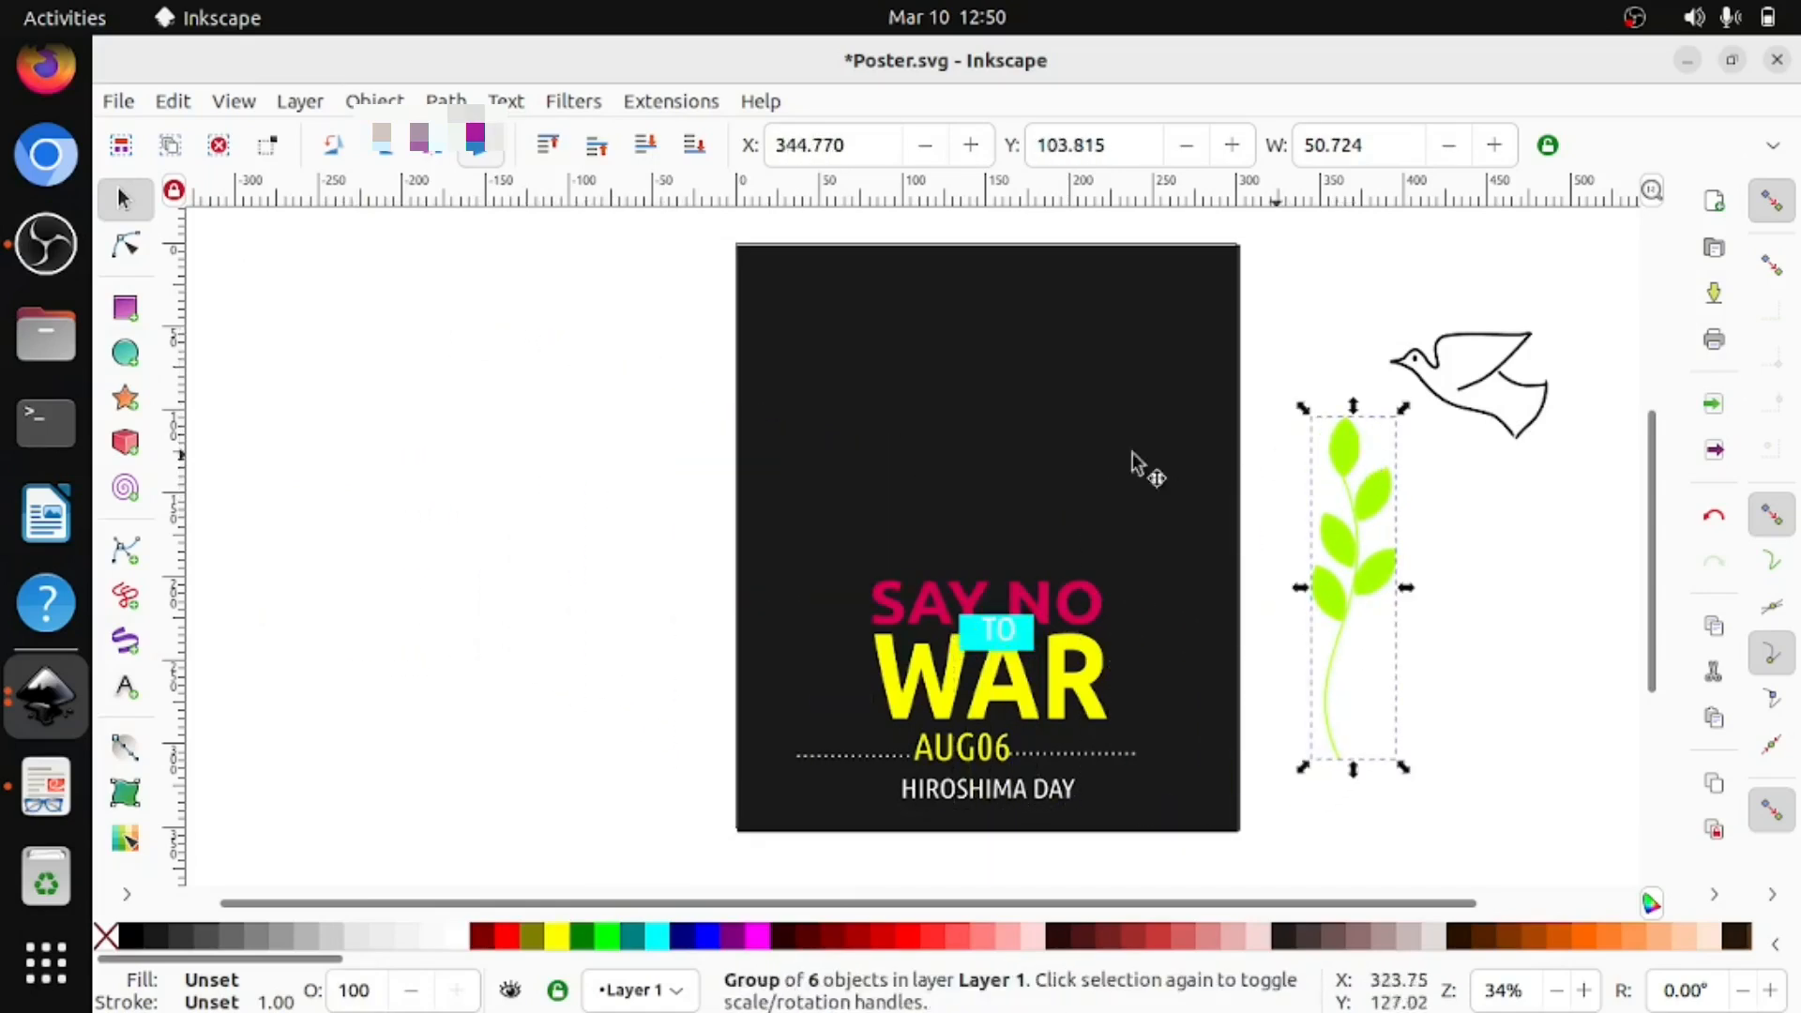
Check the dove background figures in 47_ICT Eng.pdf in Document Viewer, and draw a circle of about 62 mm radius left of the poster in Inkscape.
click(52, 803)
scroll(955, 659, down, 20)
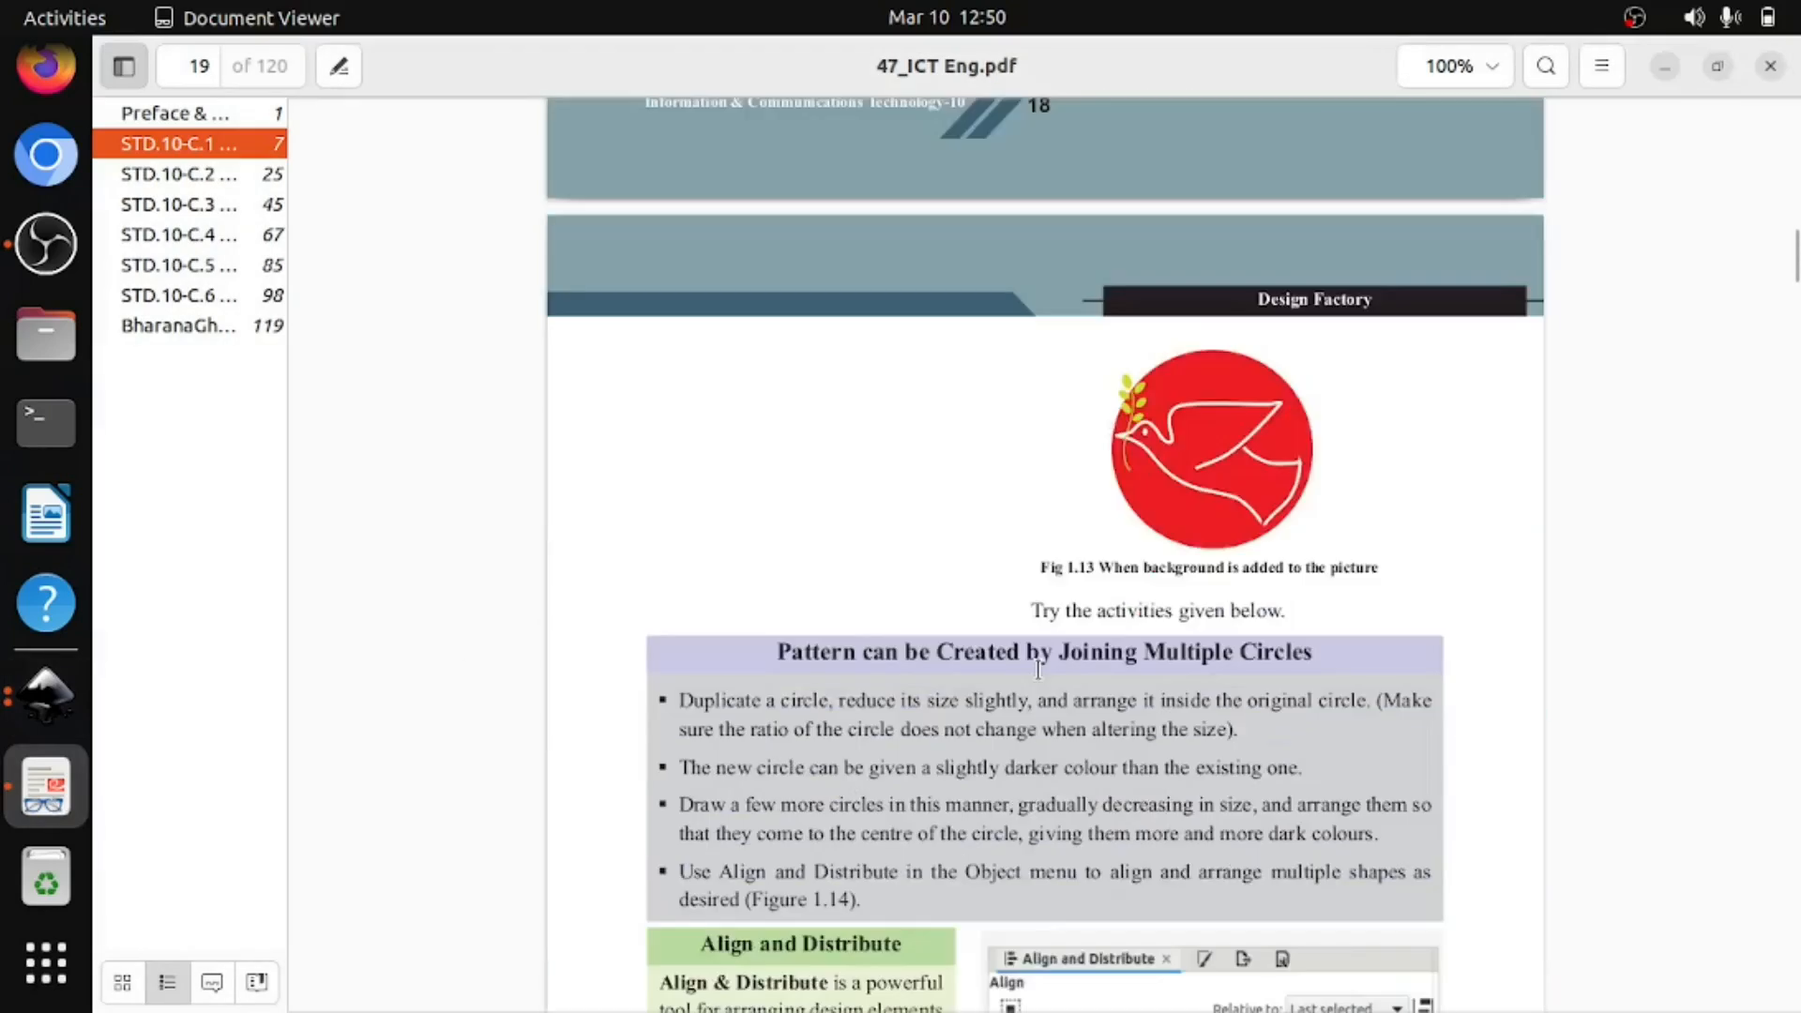
scroll(1038, 670, down, 20)
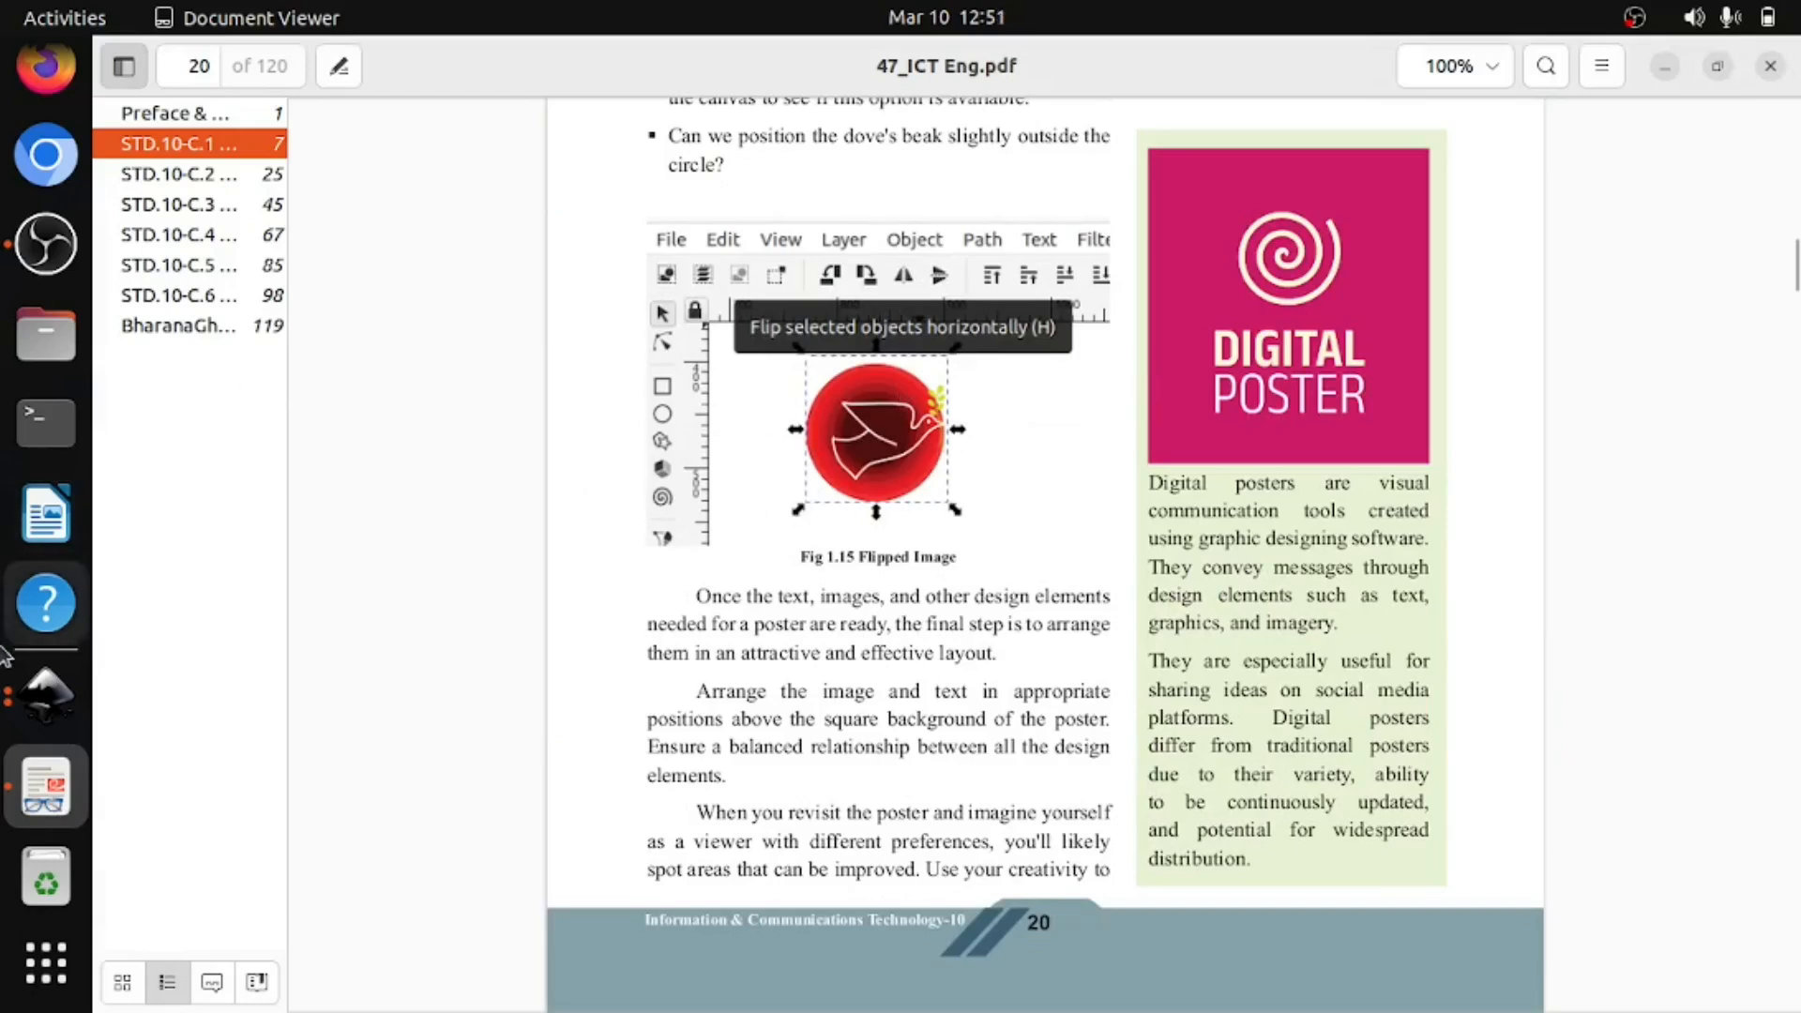
click(41, 700)
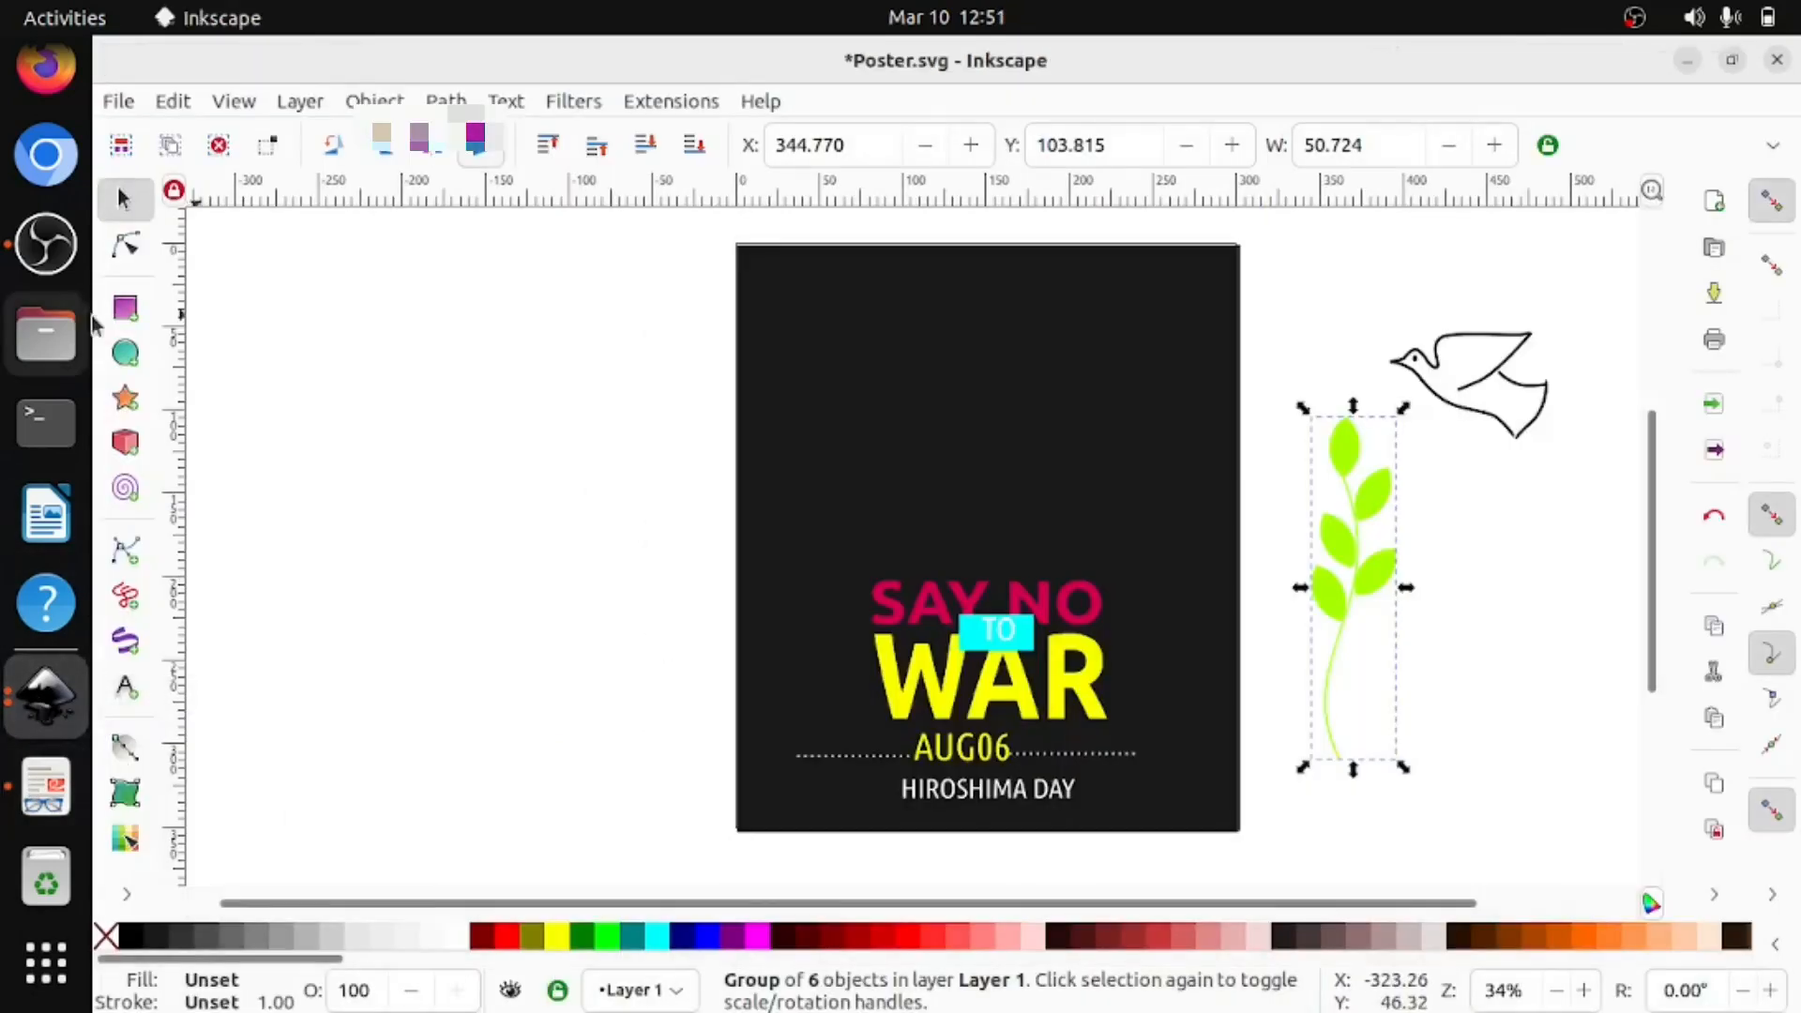
click(123, 355)
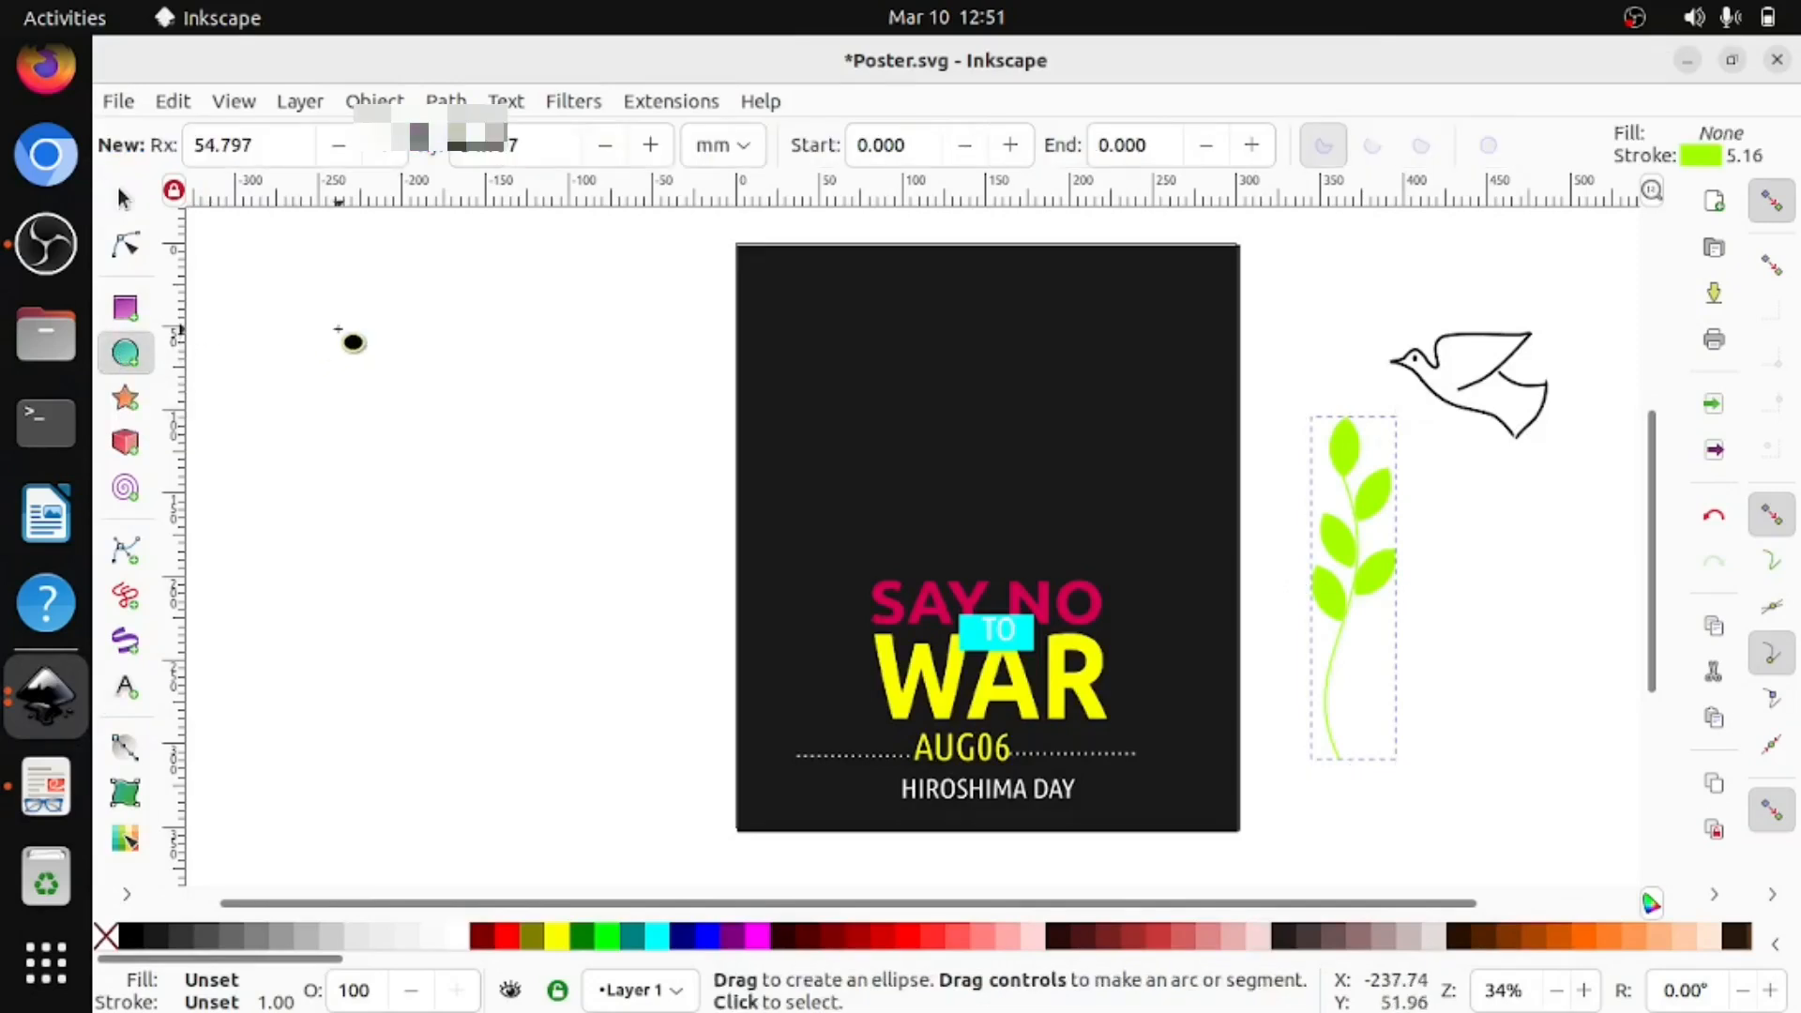
key(ctrl)
drag(338, 331, 445, 432)
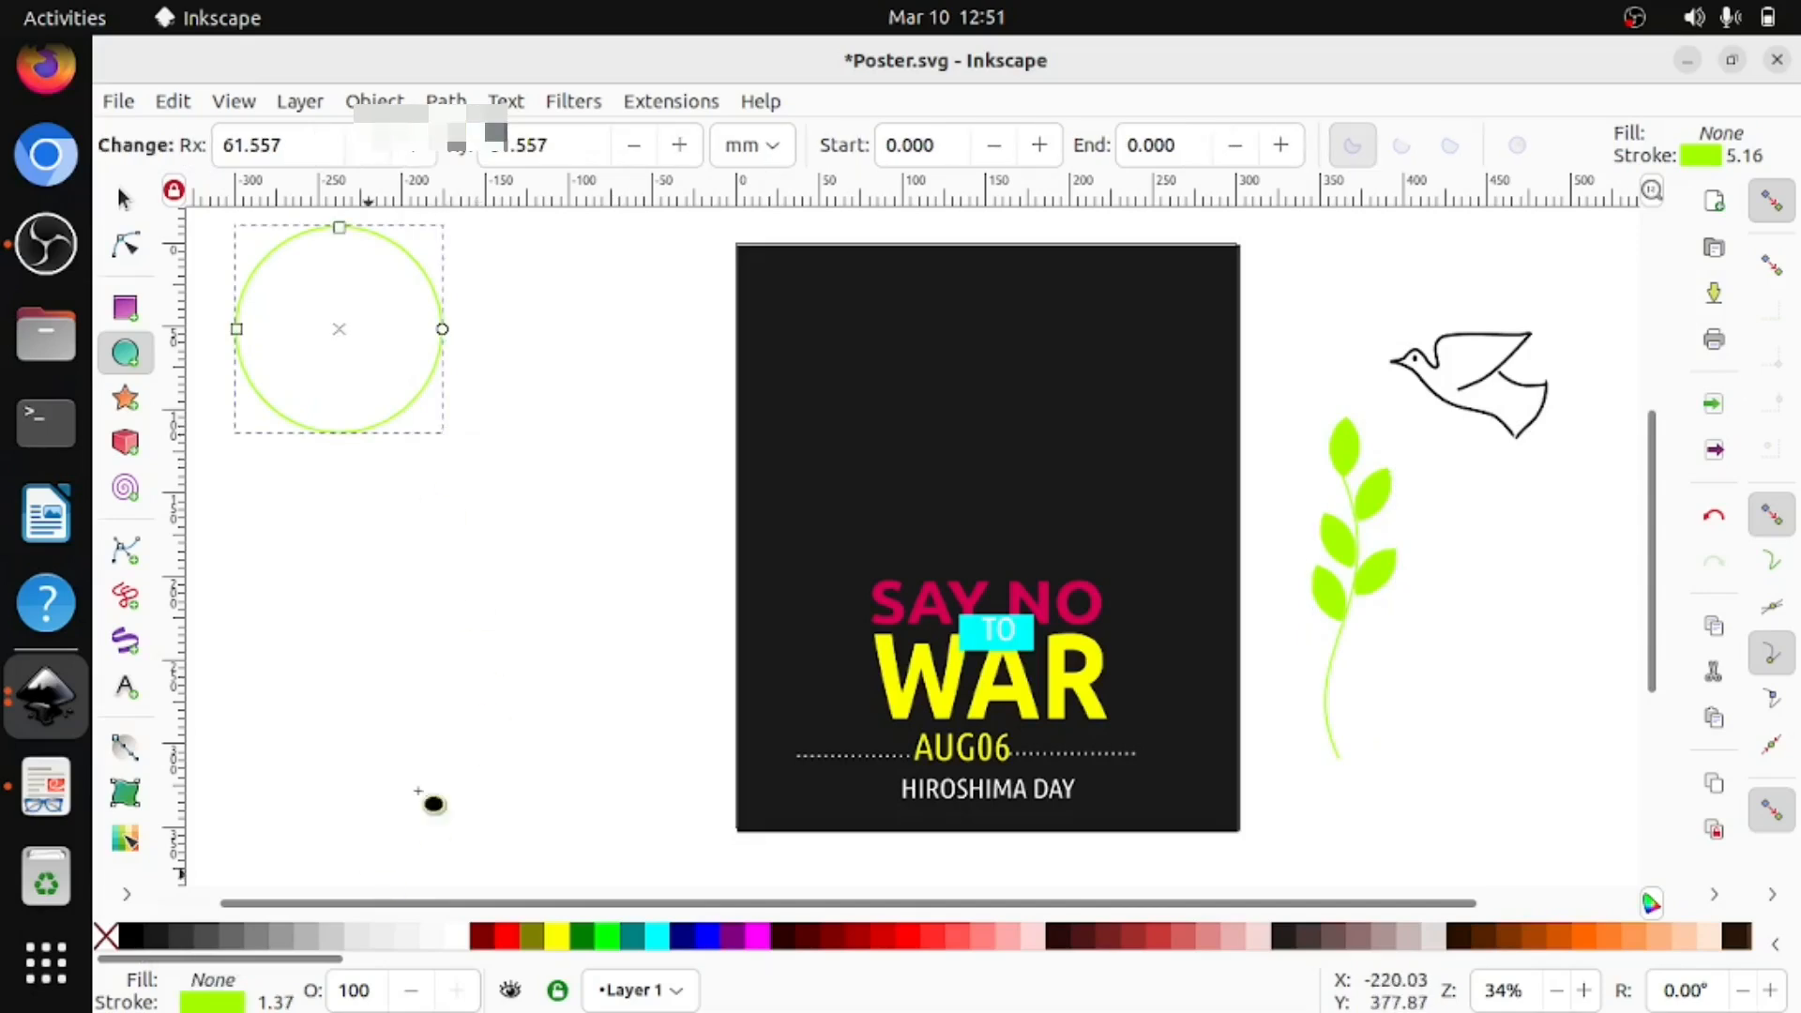
Give the circle a #FF0000 fill with no stroke, and move it slightly down and to the right.
click(907, 952)
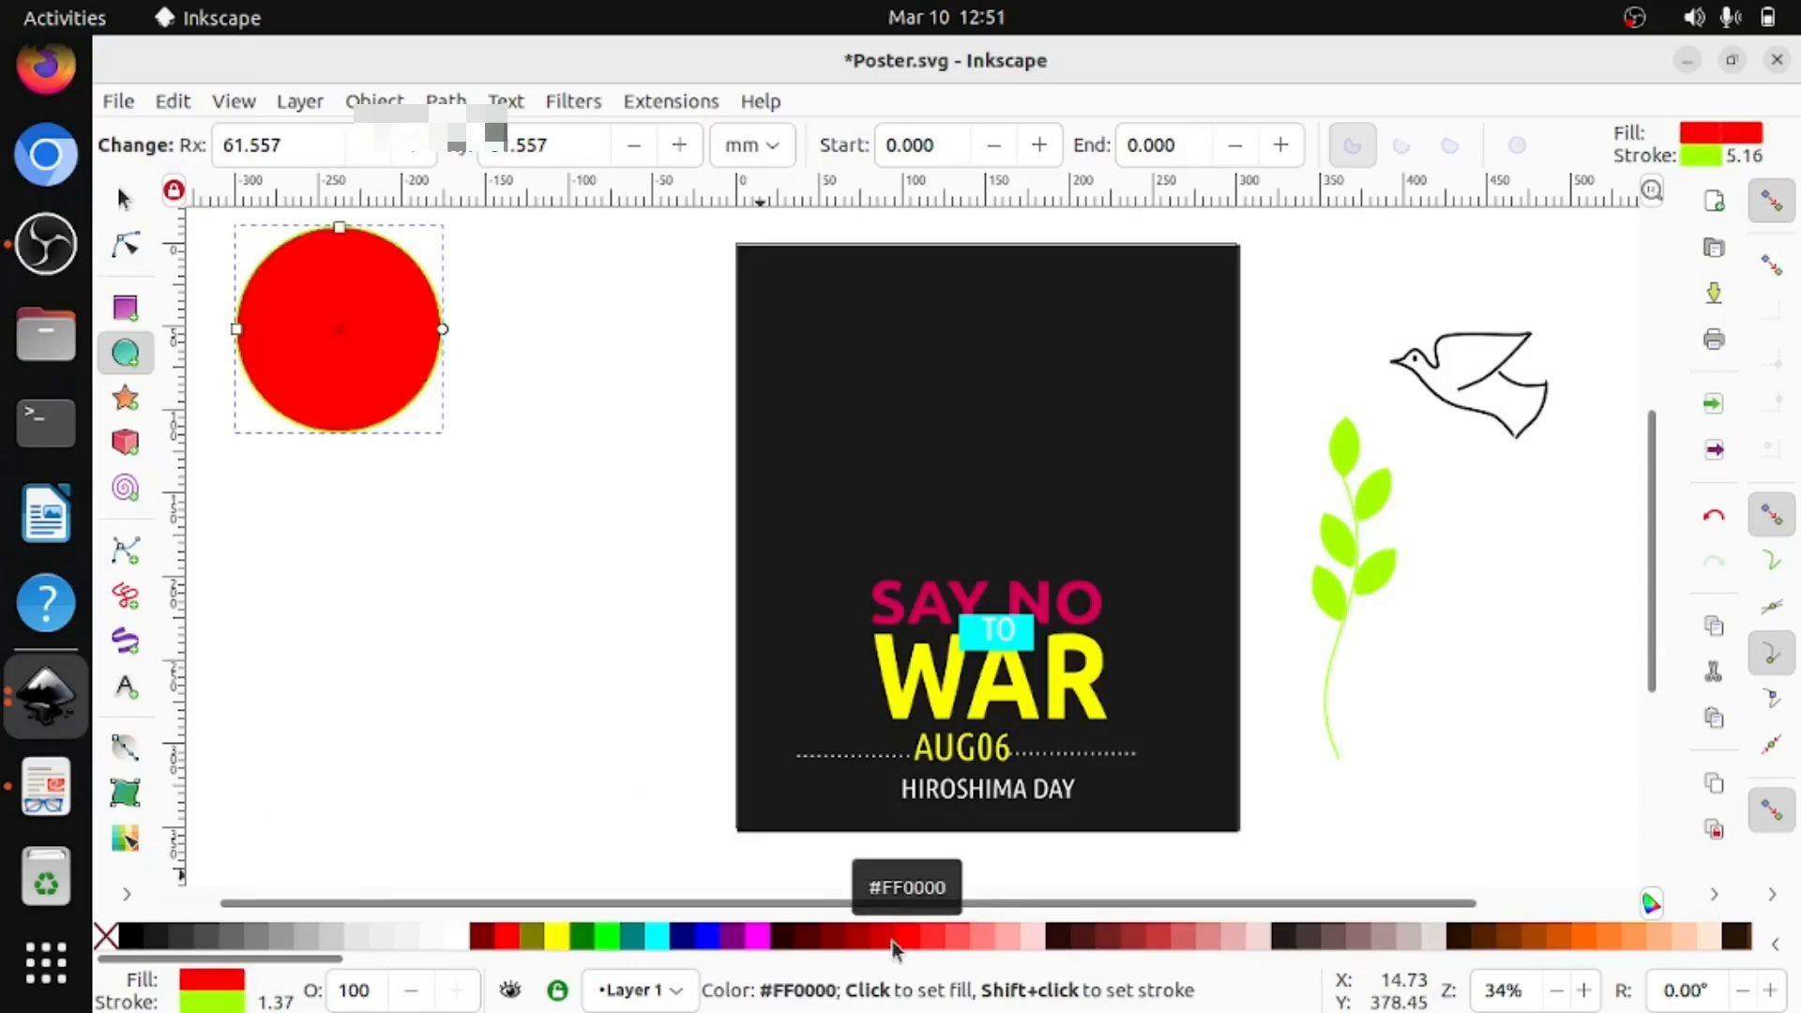
shift+click(106, 935)
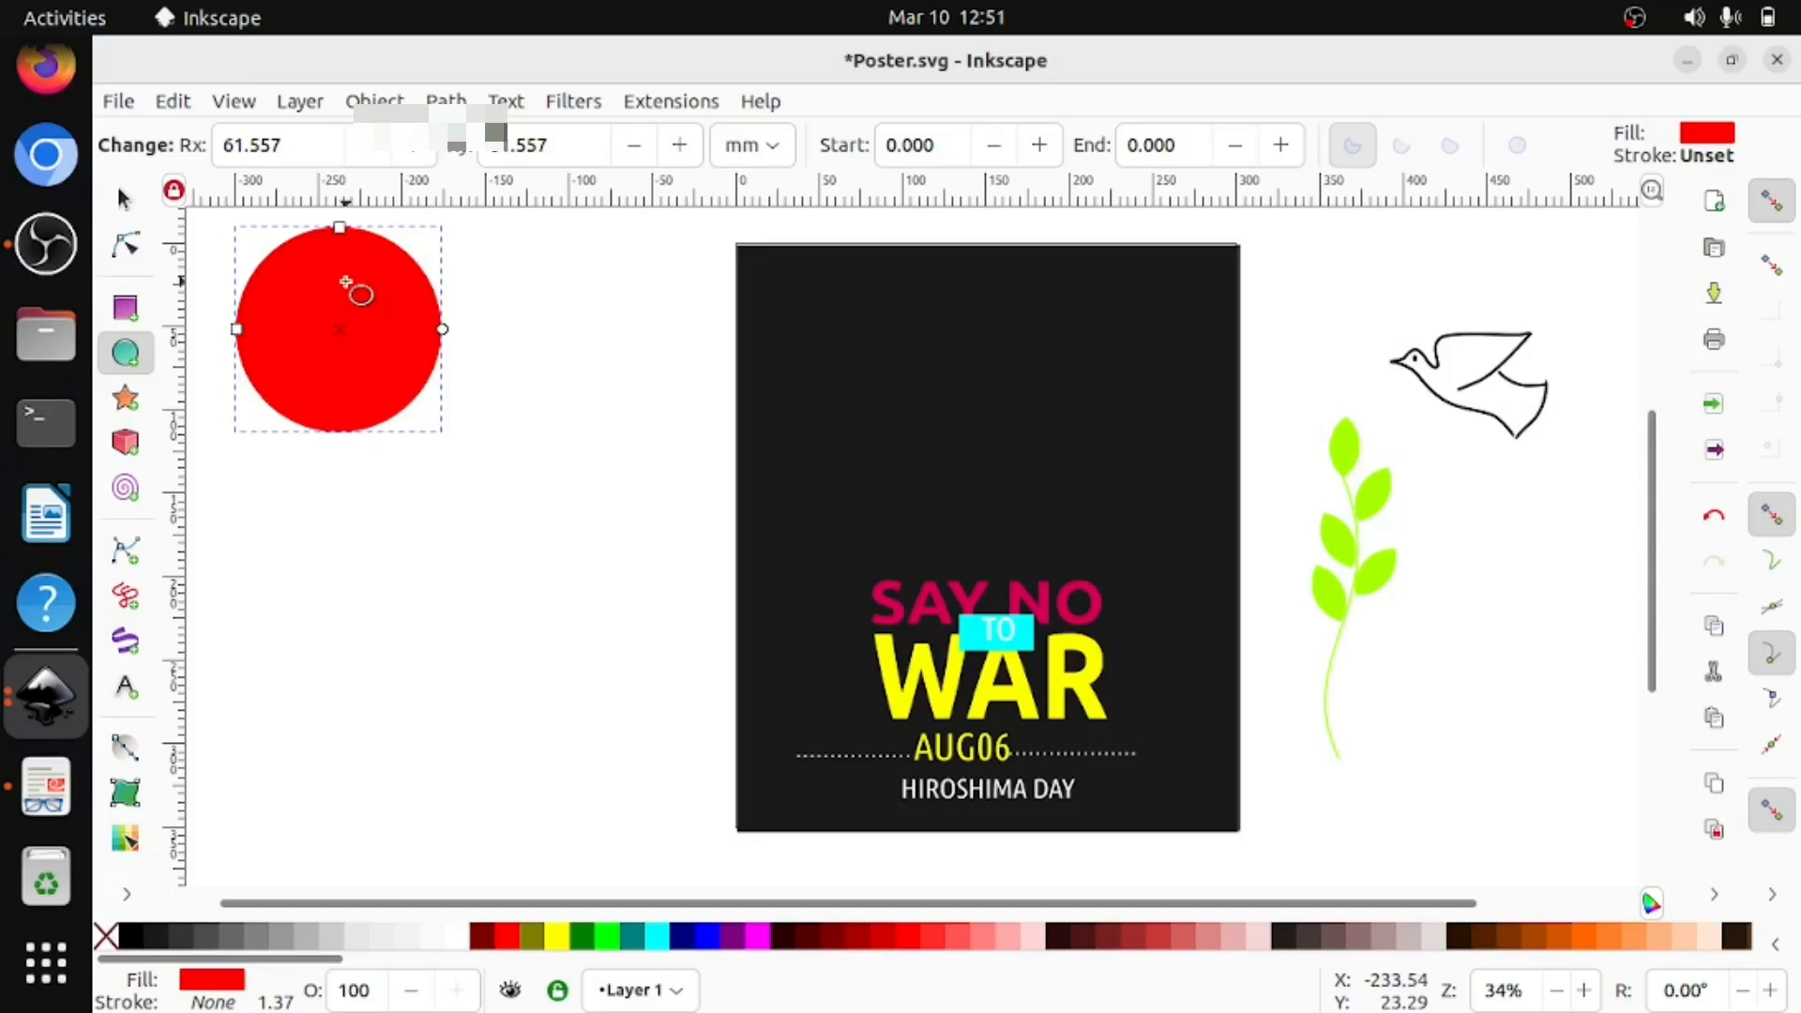
click(124, 200)
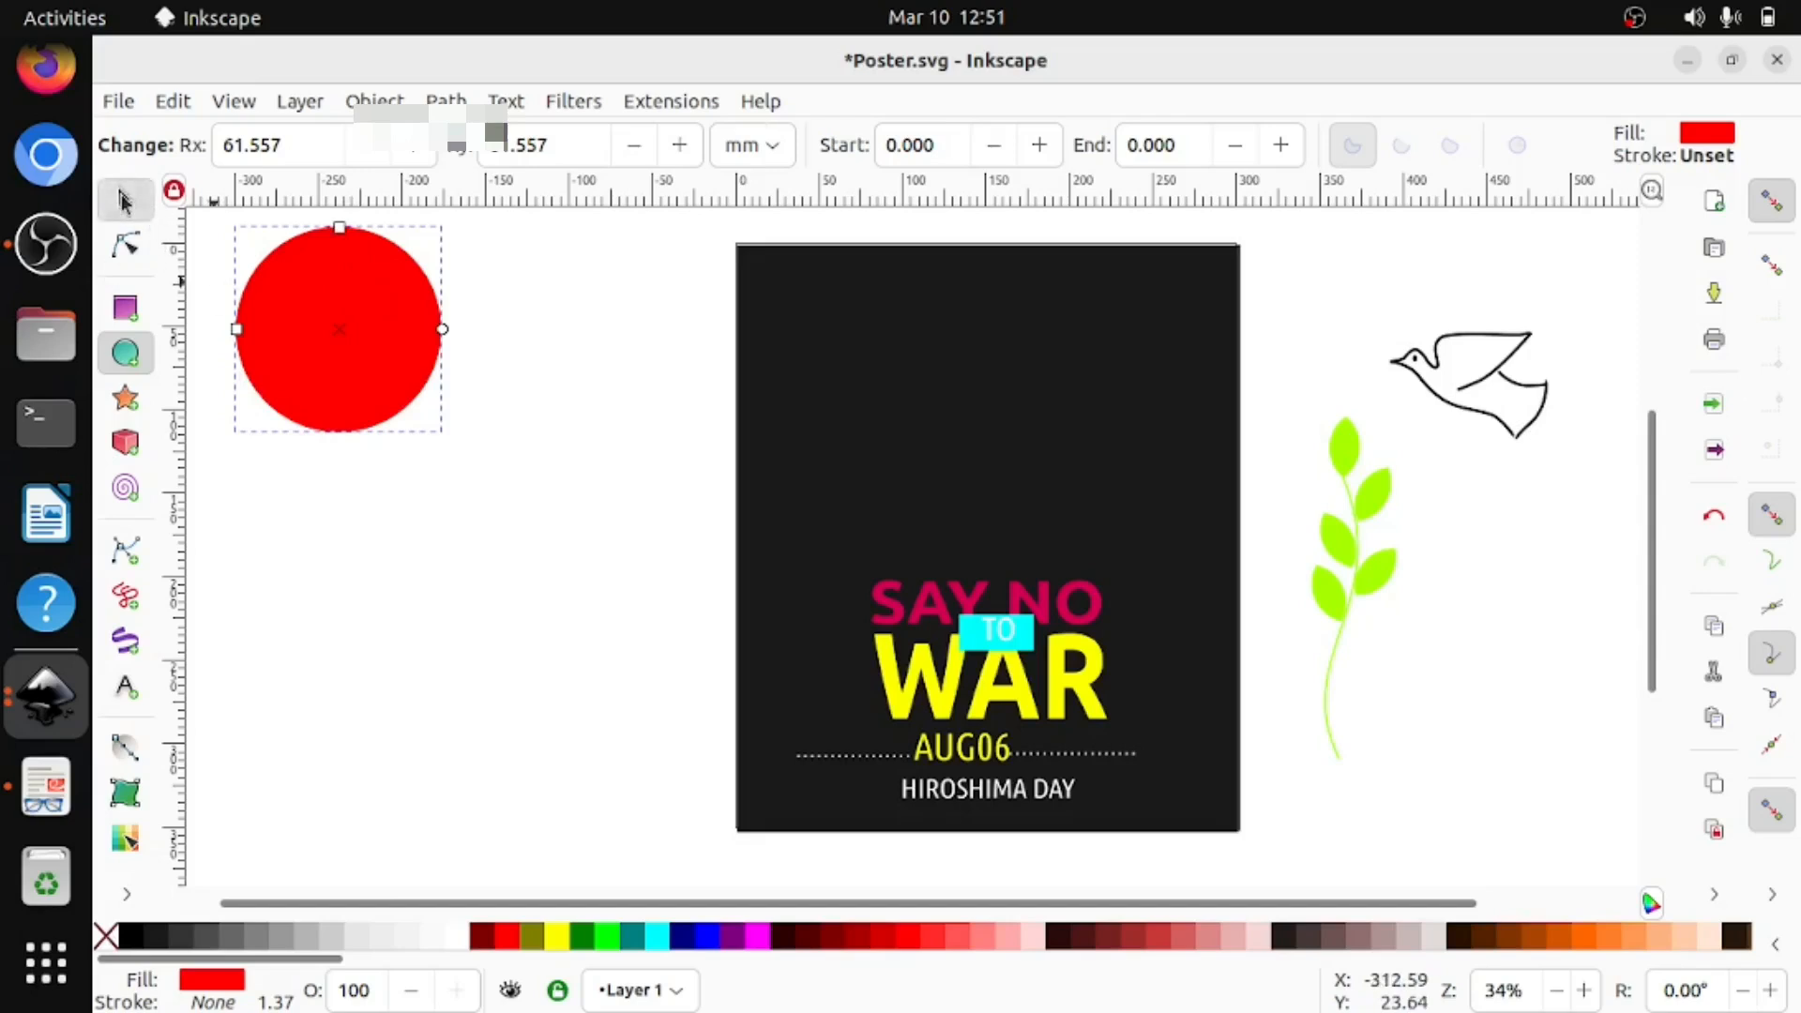
drag(353, 319, 416, 427)
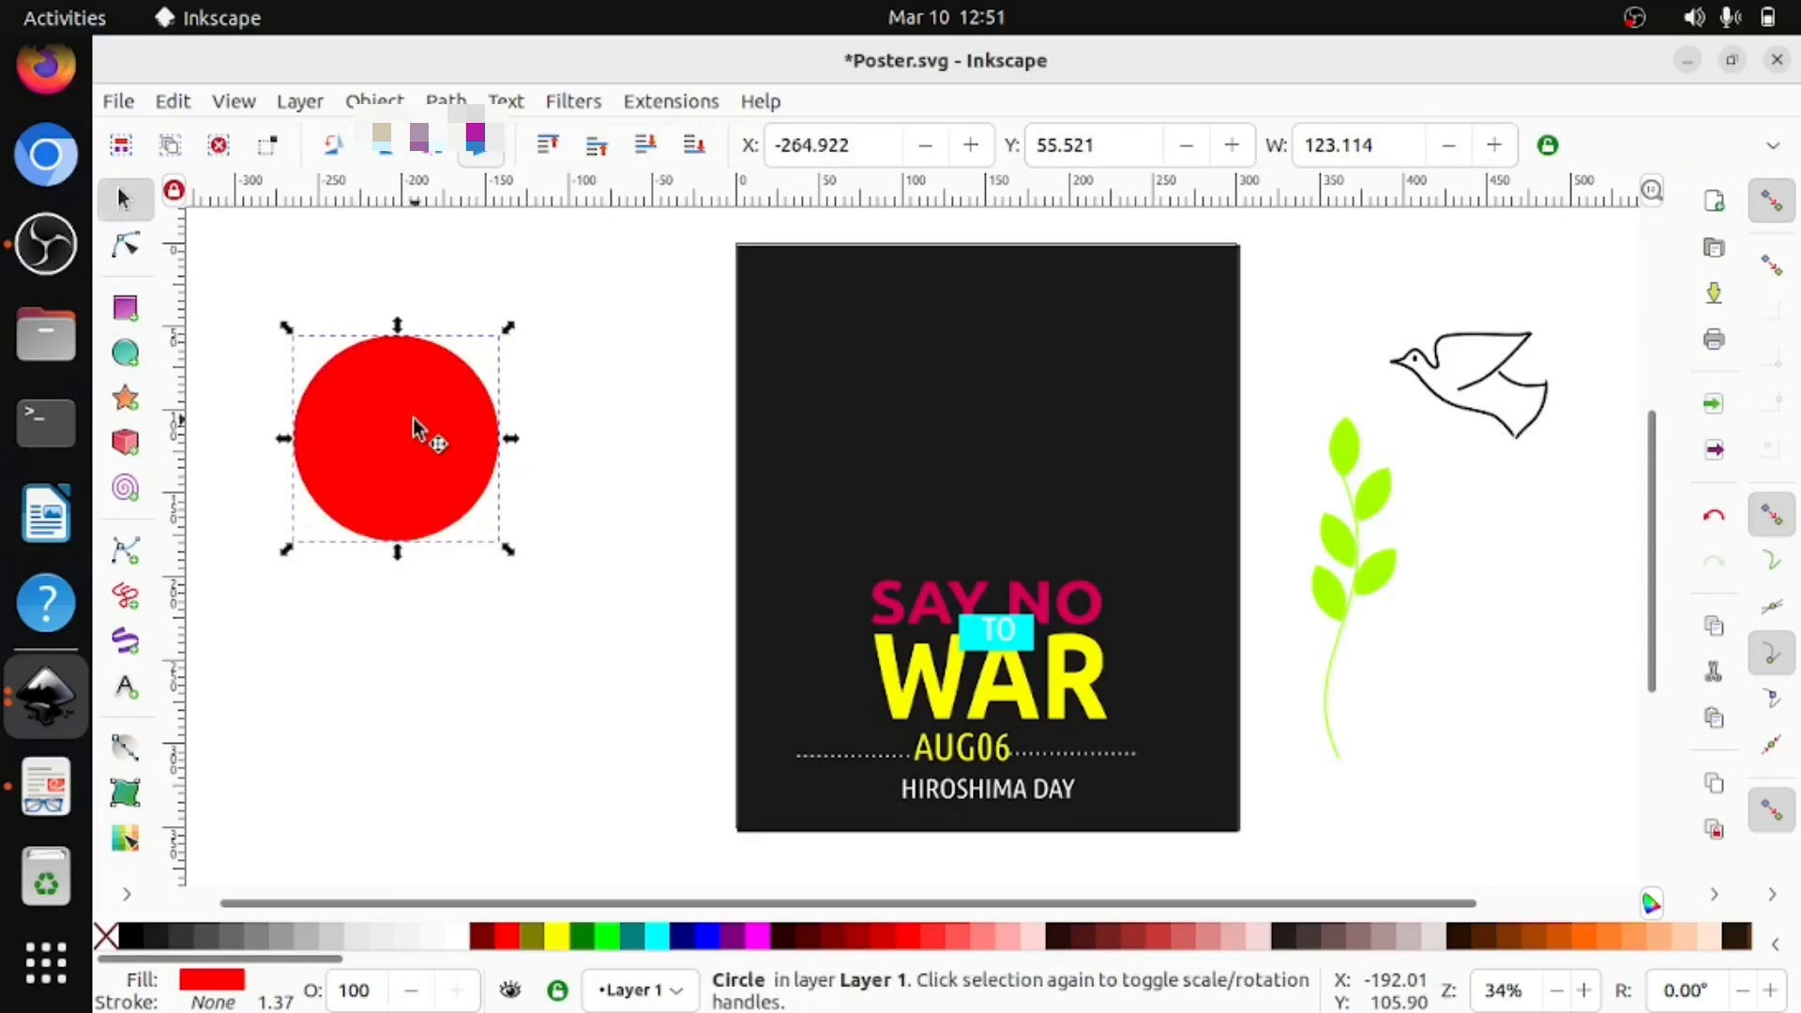
Check the completed poster in 47_ICT Eng.pdf in Document Viewer, and duplicate the circle in Inkscape as a slightly darker red, concentric one about 107 mm wide.
click(45, 786)
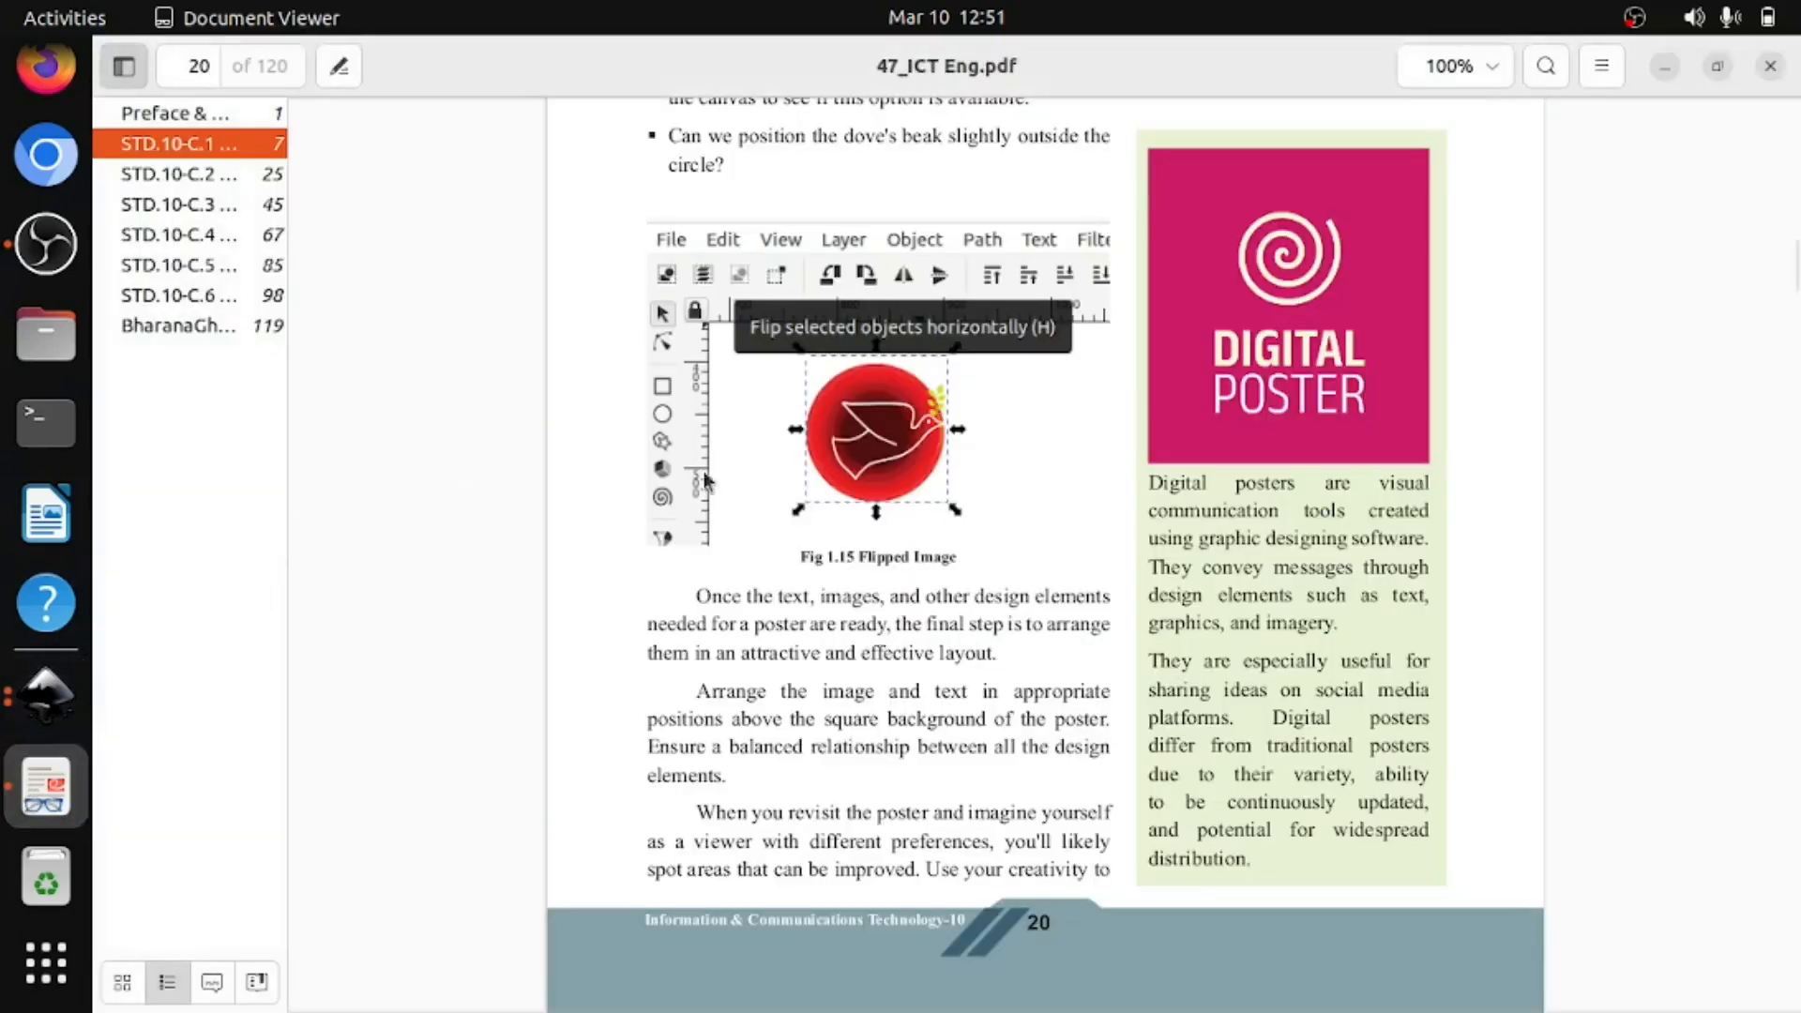
scroll(1041, 571, down, 10)
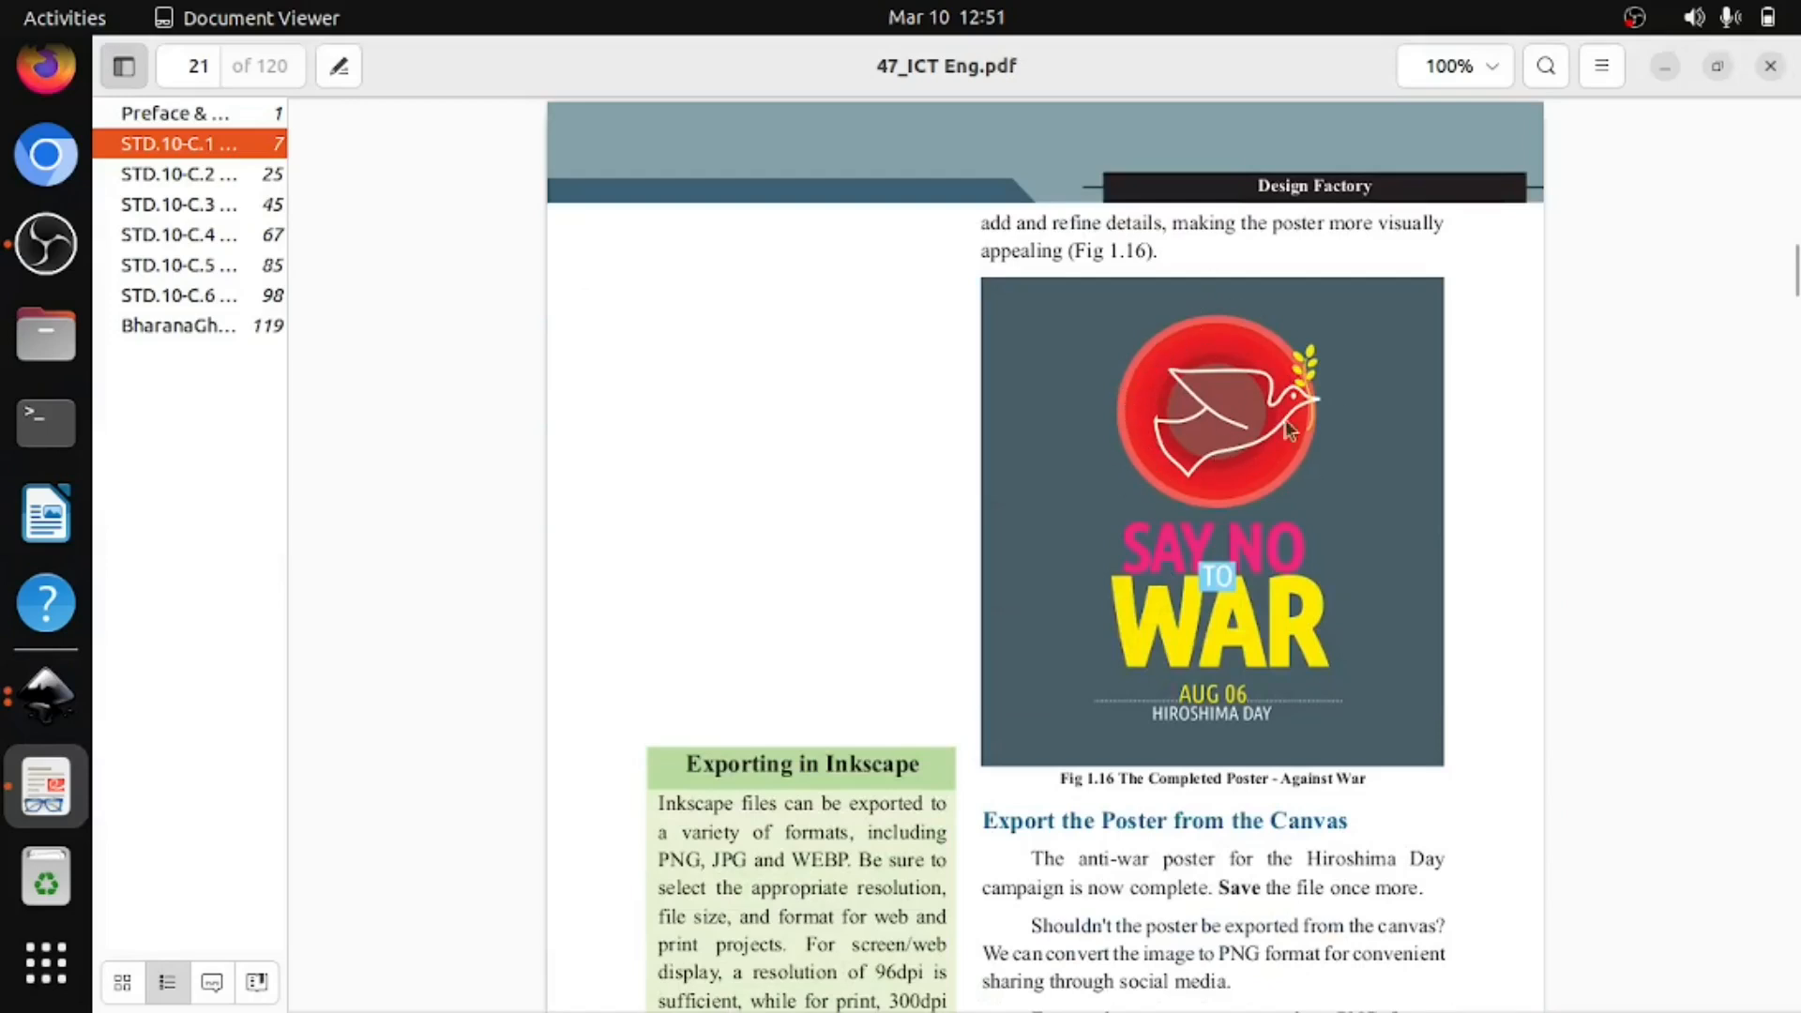
click(48, 687)
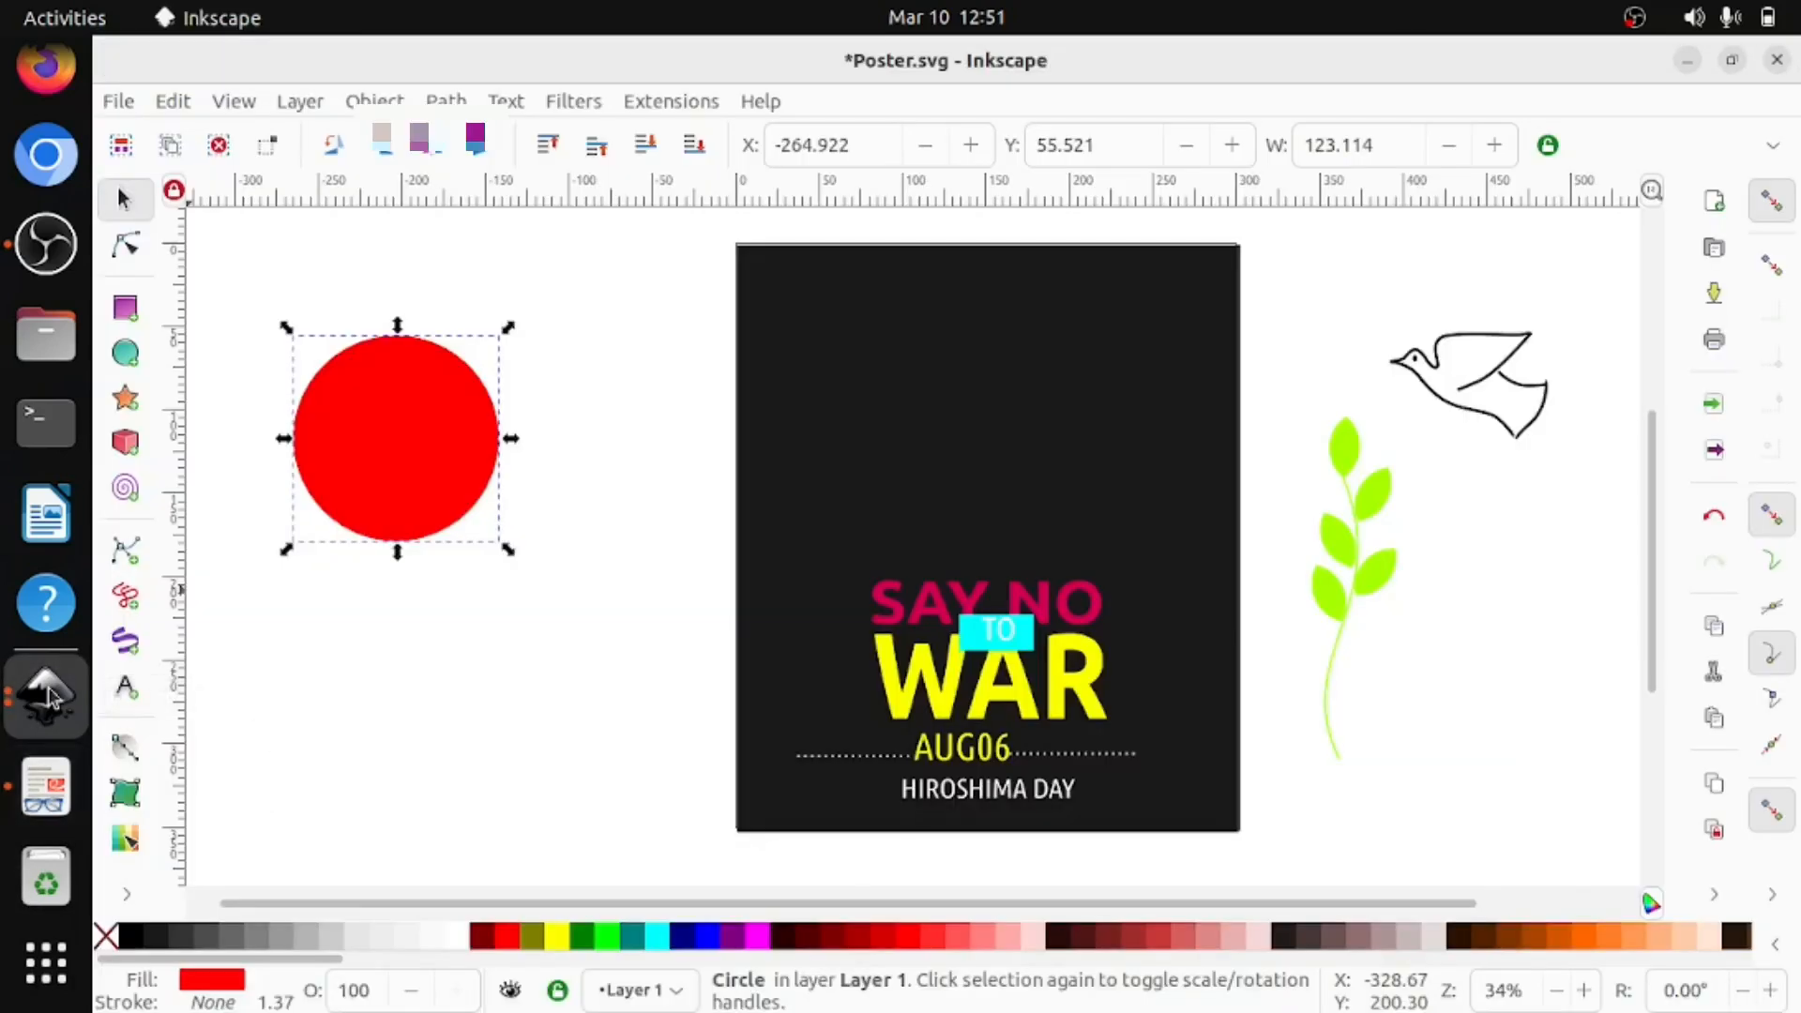
right_click(394, 410)
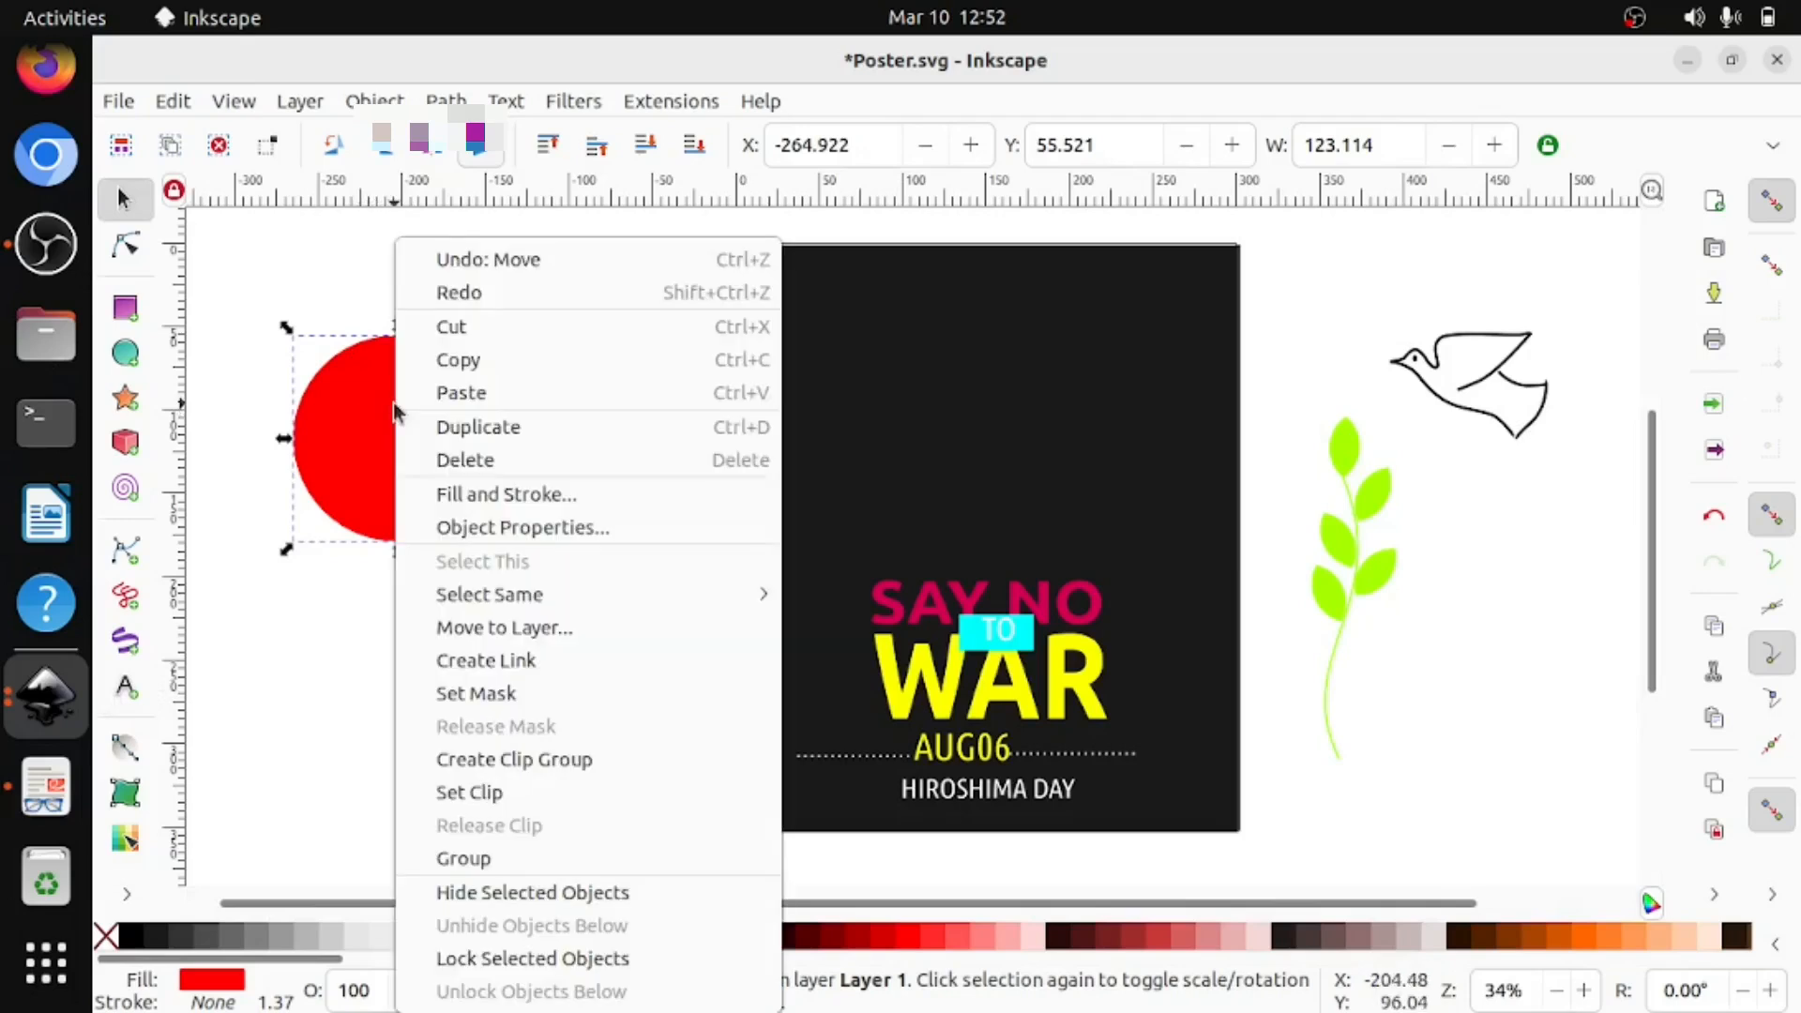
click(514, 434)
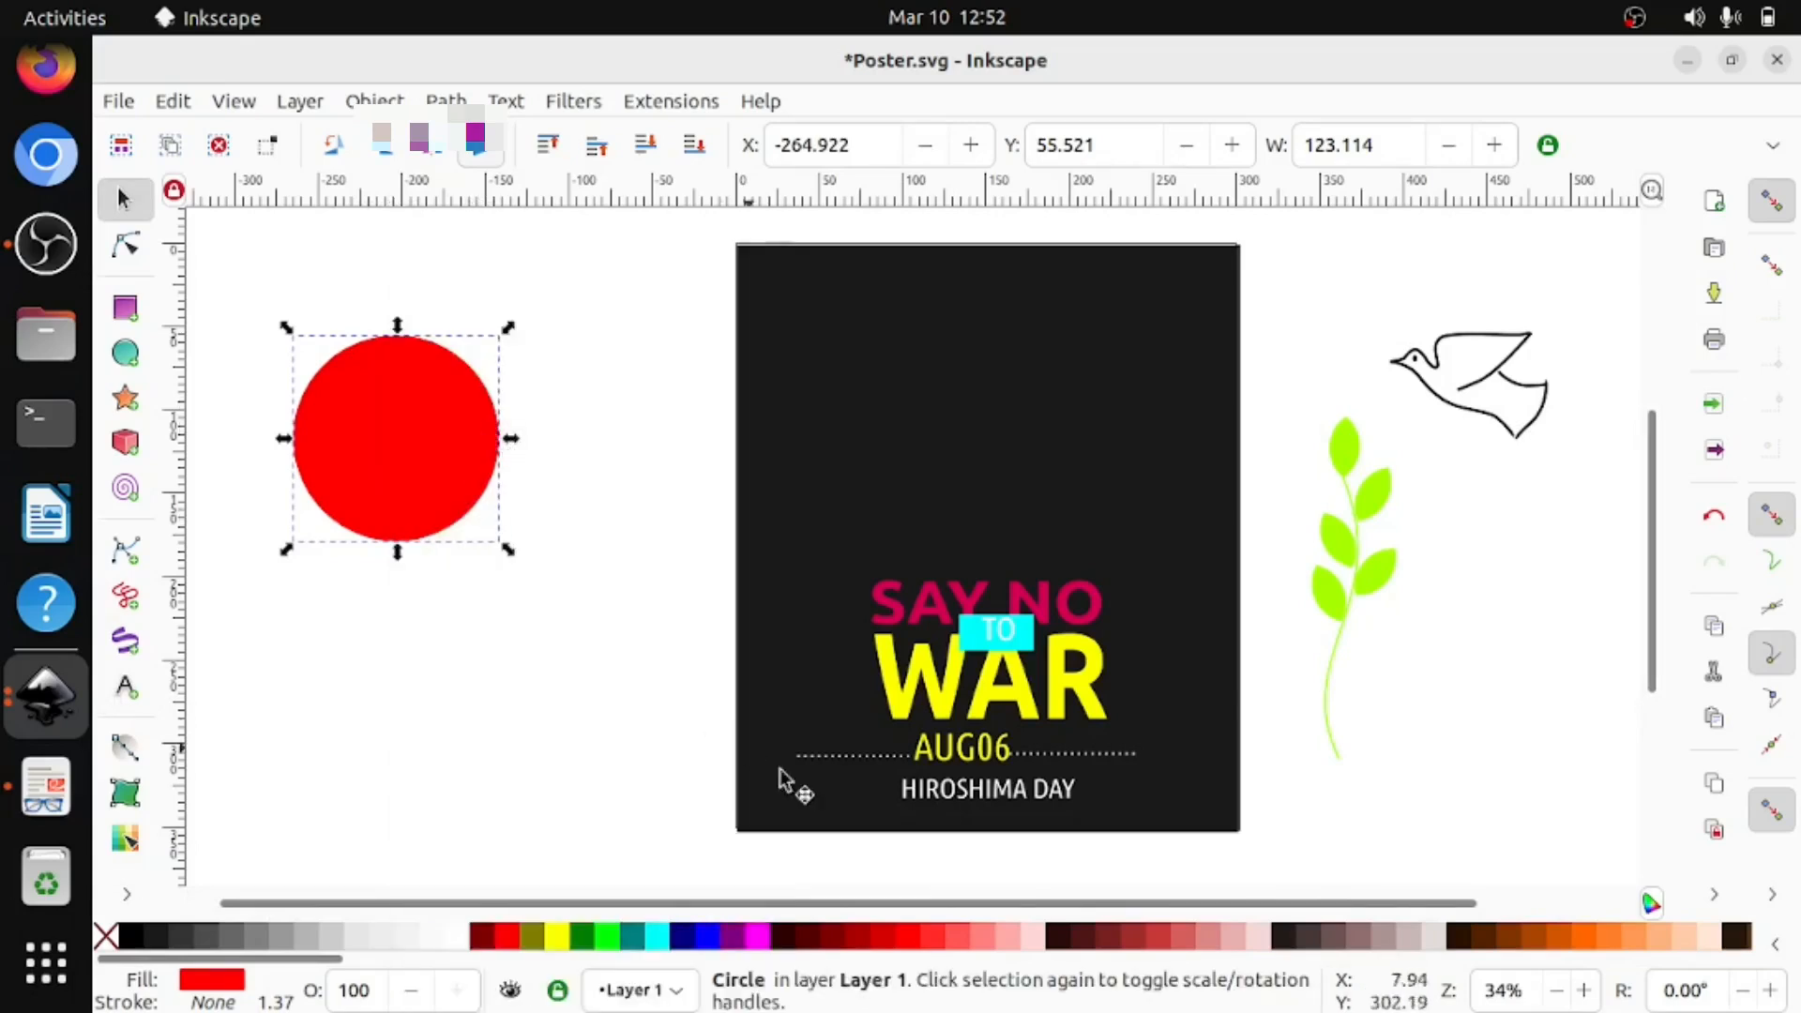
click(881, 936)
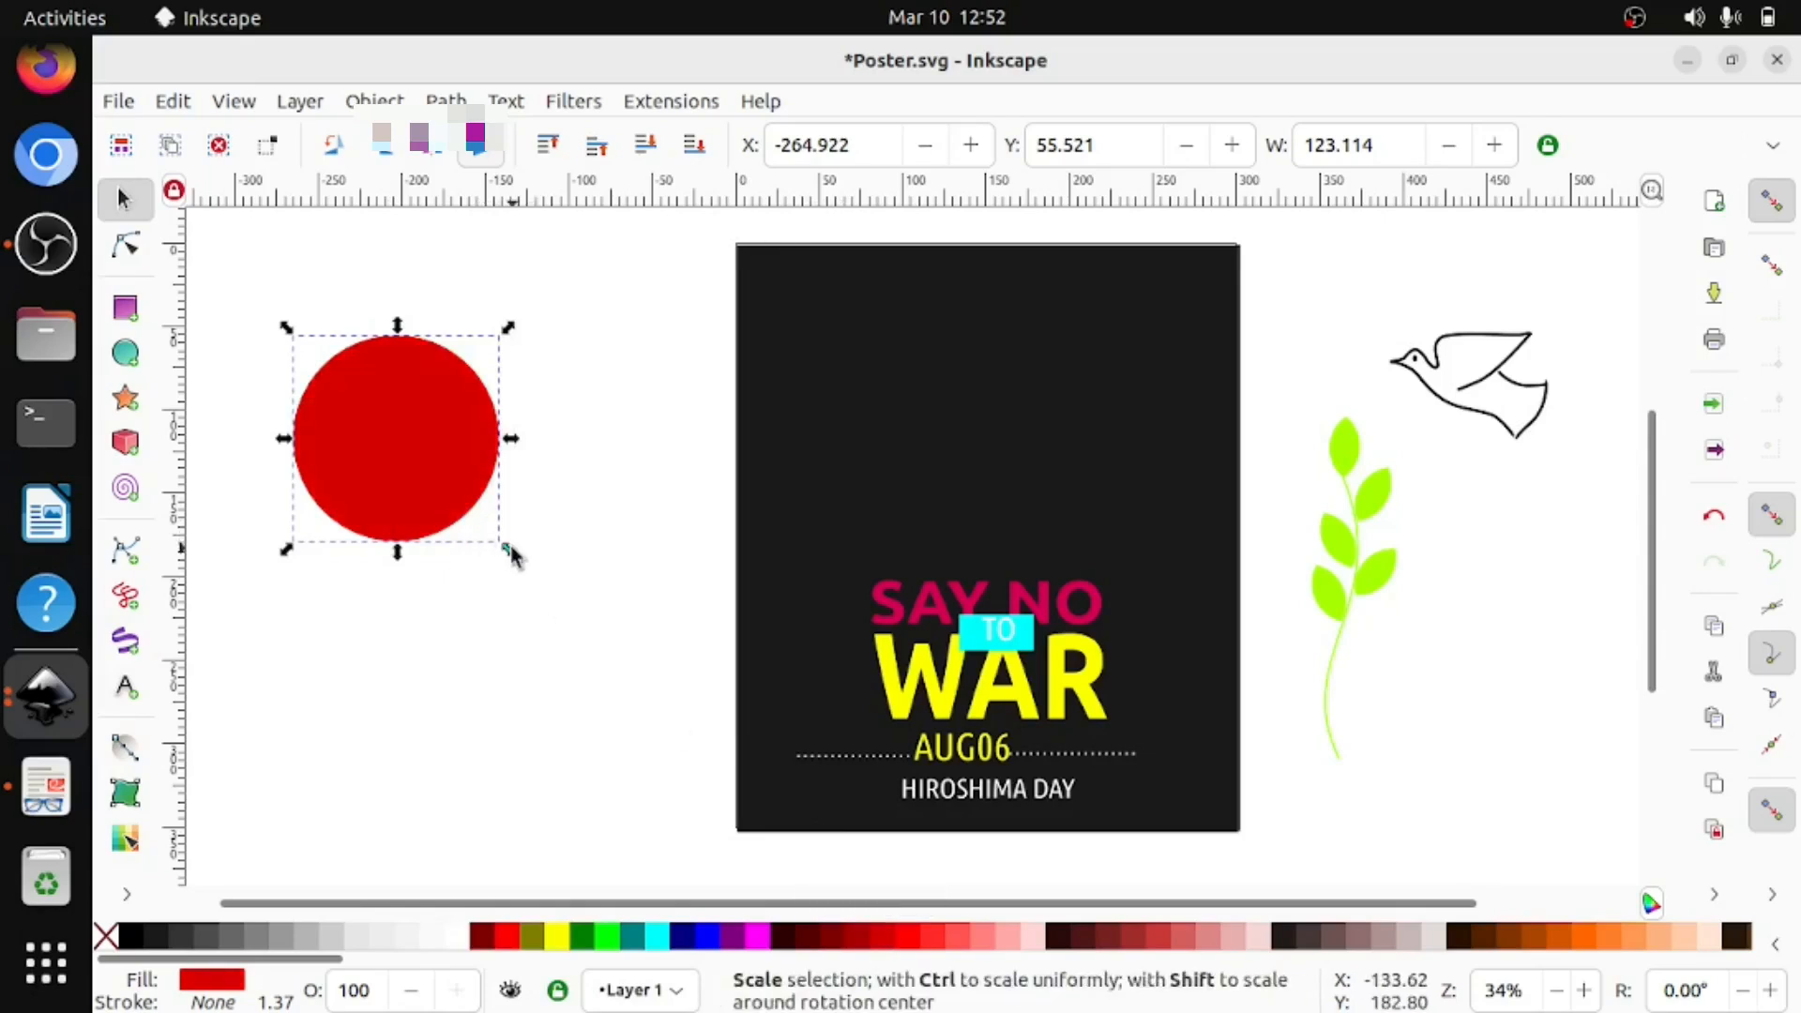
drag(511, 556, 502, 545)
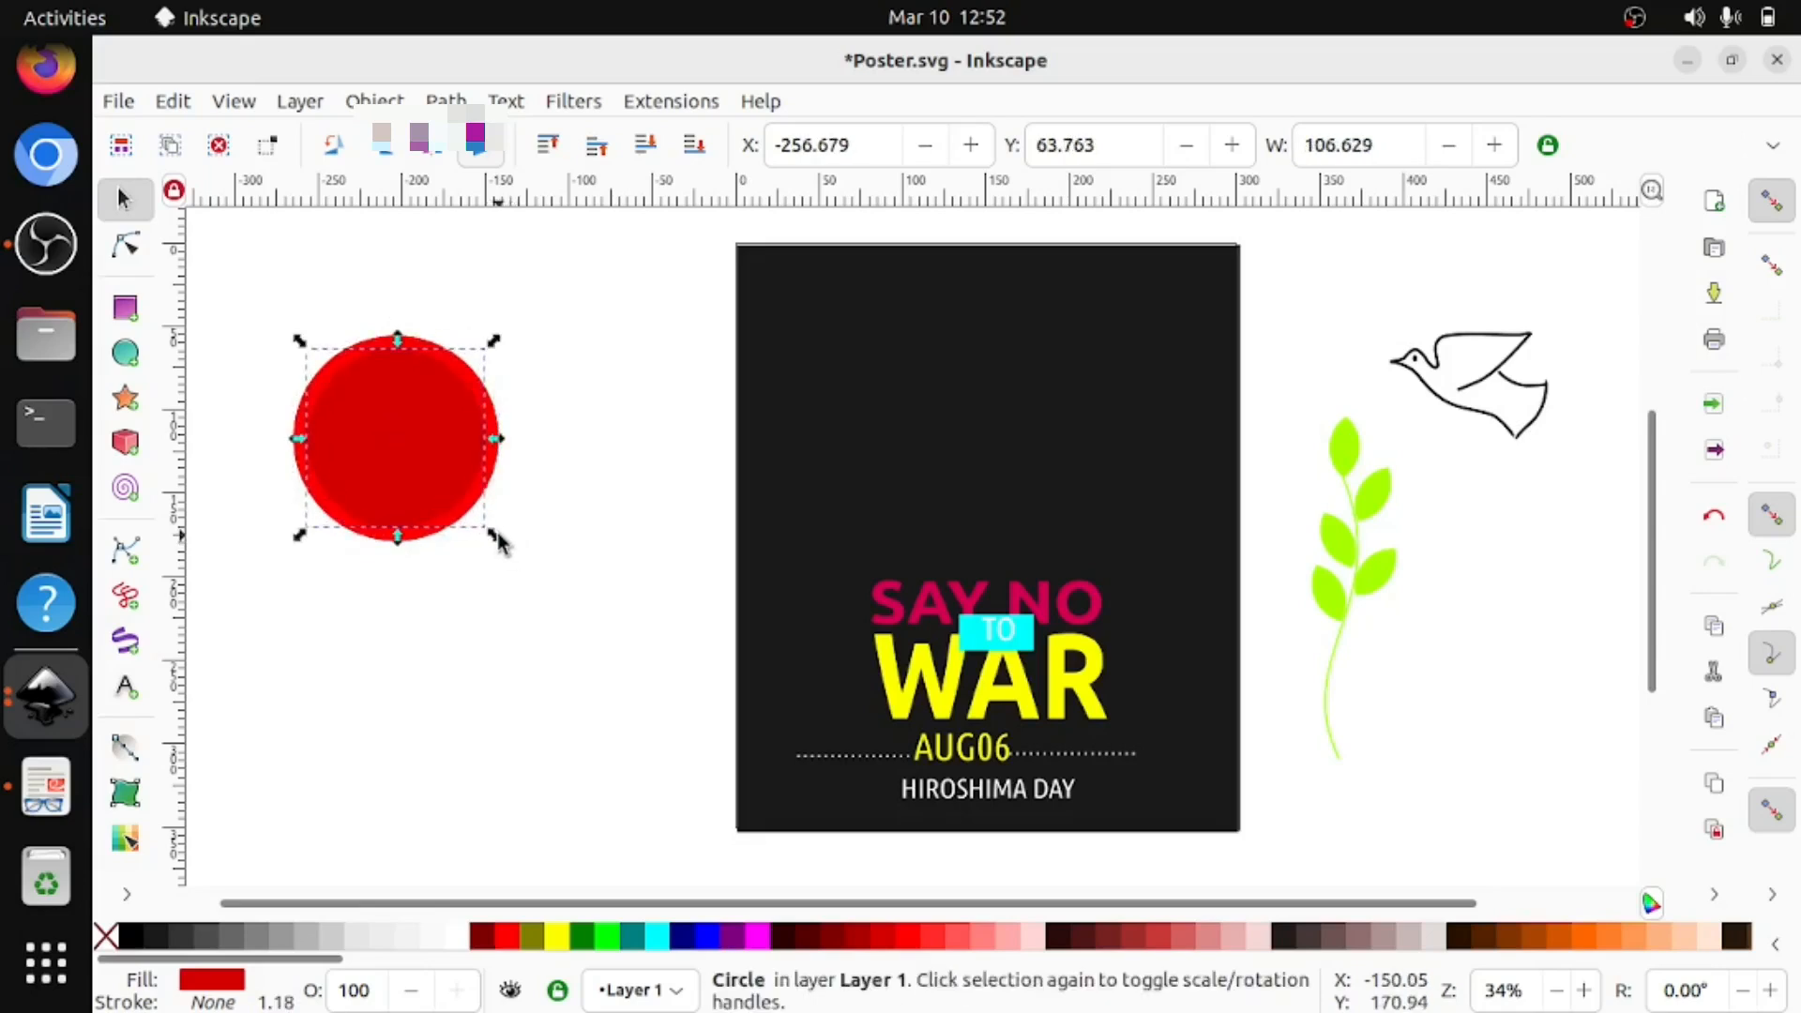
Duplicate the inner red circle, give the copy a dark red fill, and shrink it around its centre to about 88 mm wide.
right_click(386, 428)
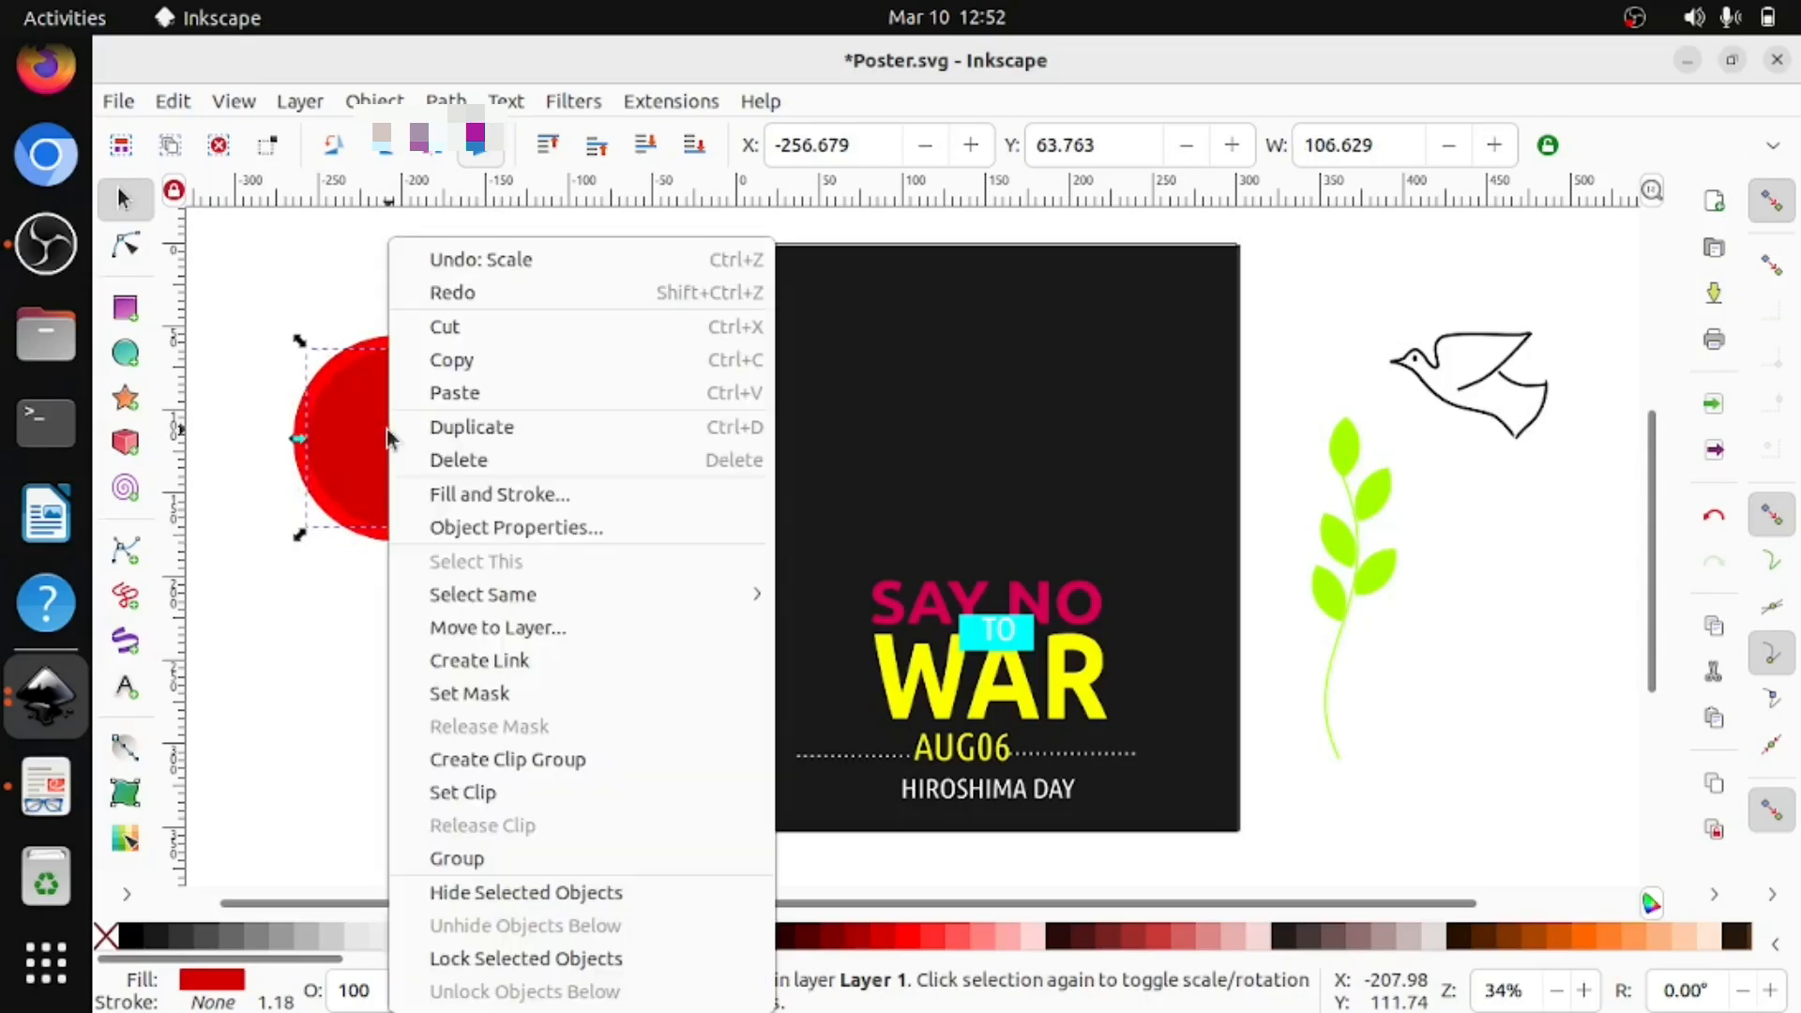
click(479, 427)
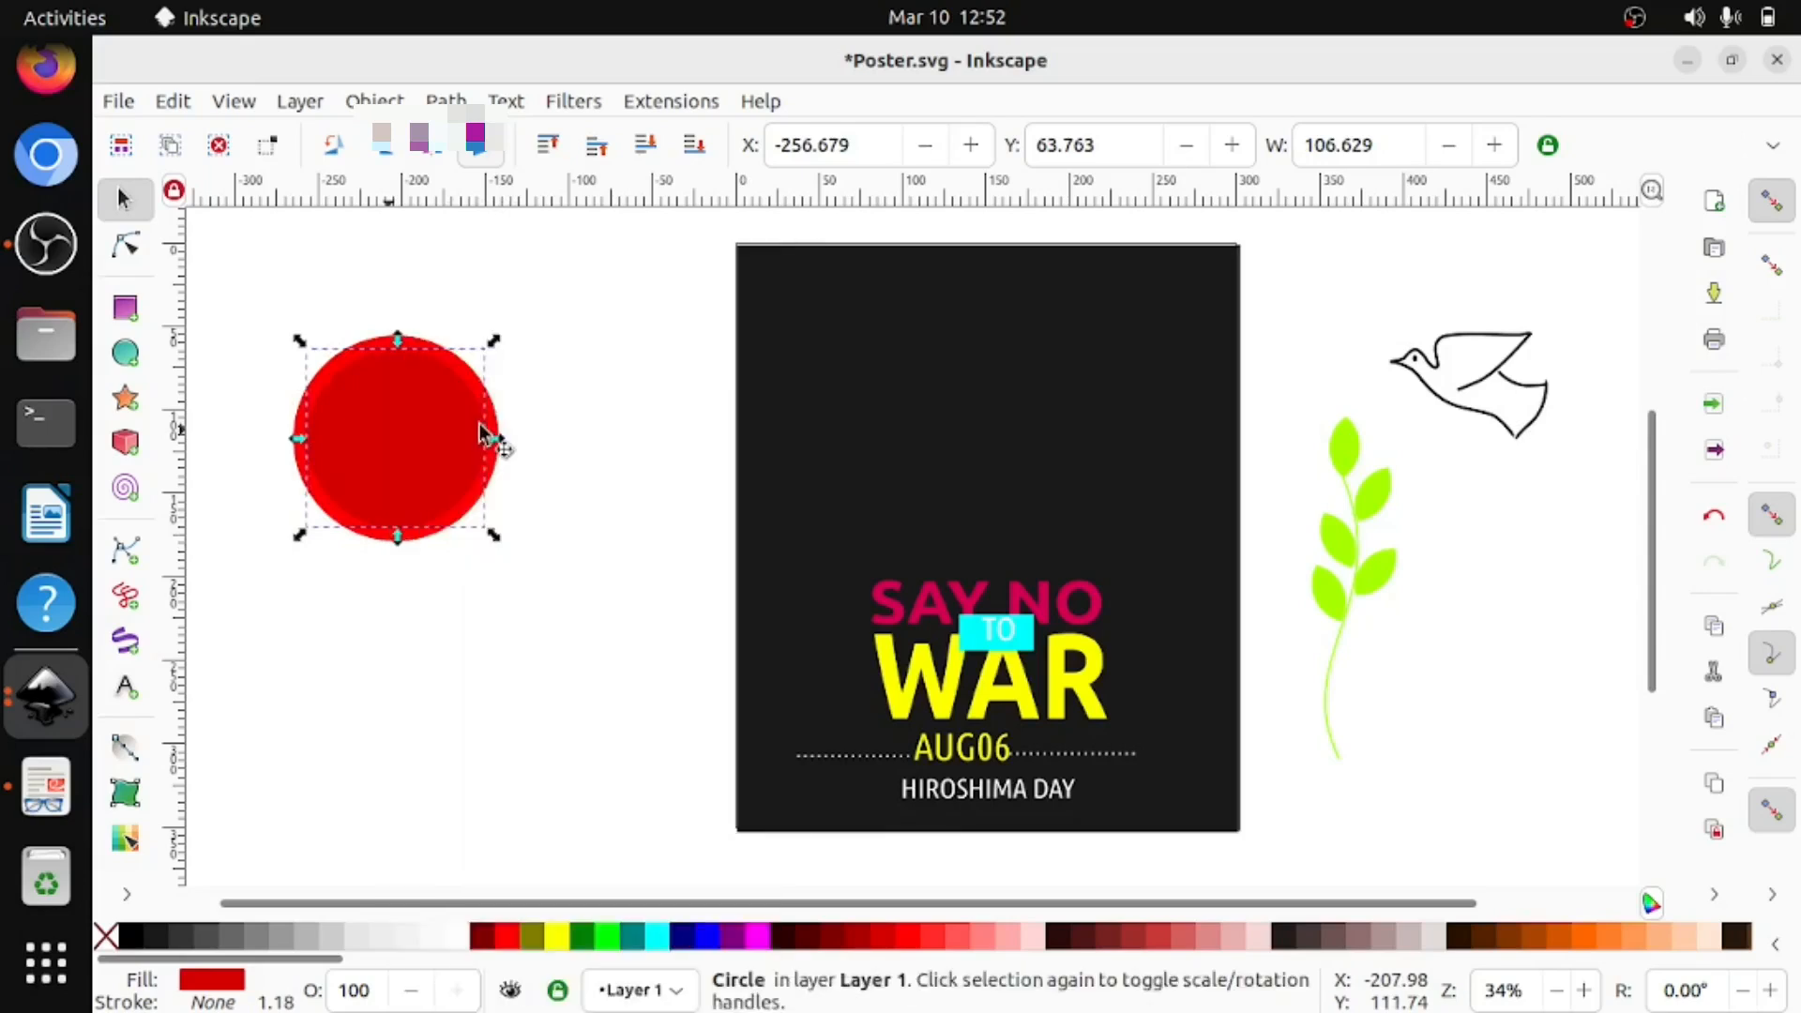
click(854, 953)
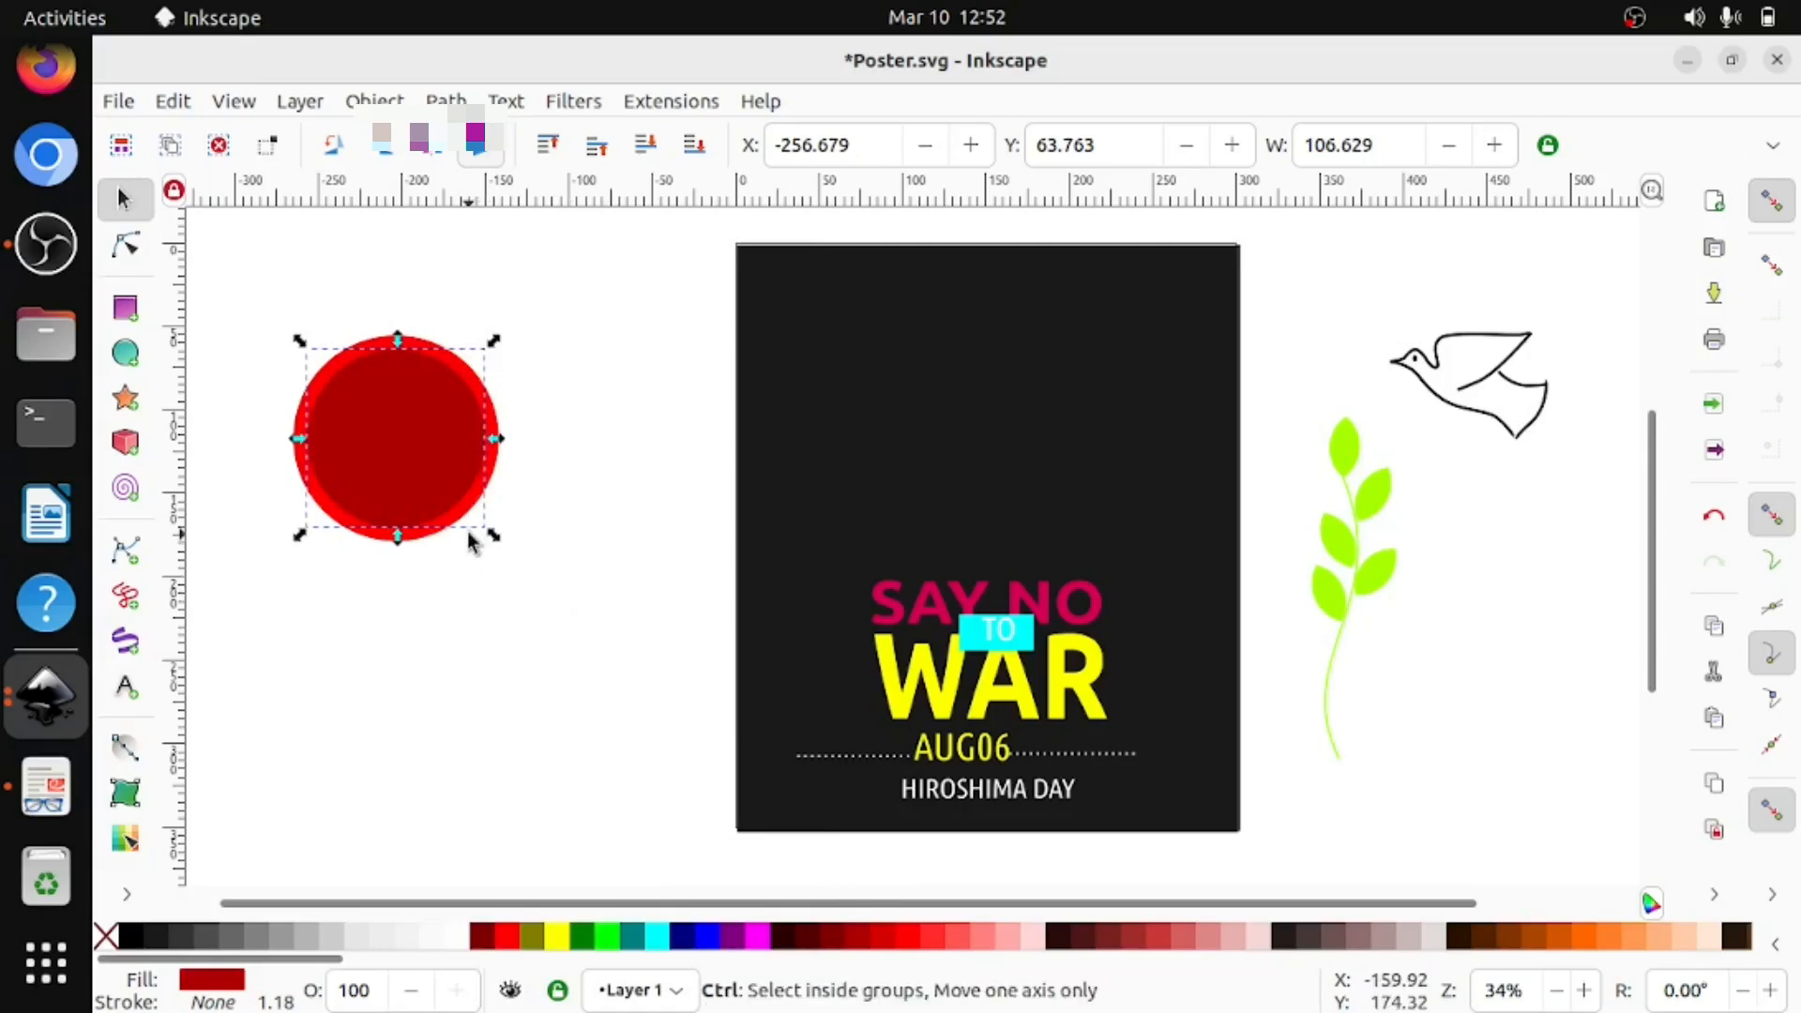
drag(495, 543, 476, 535)
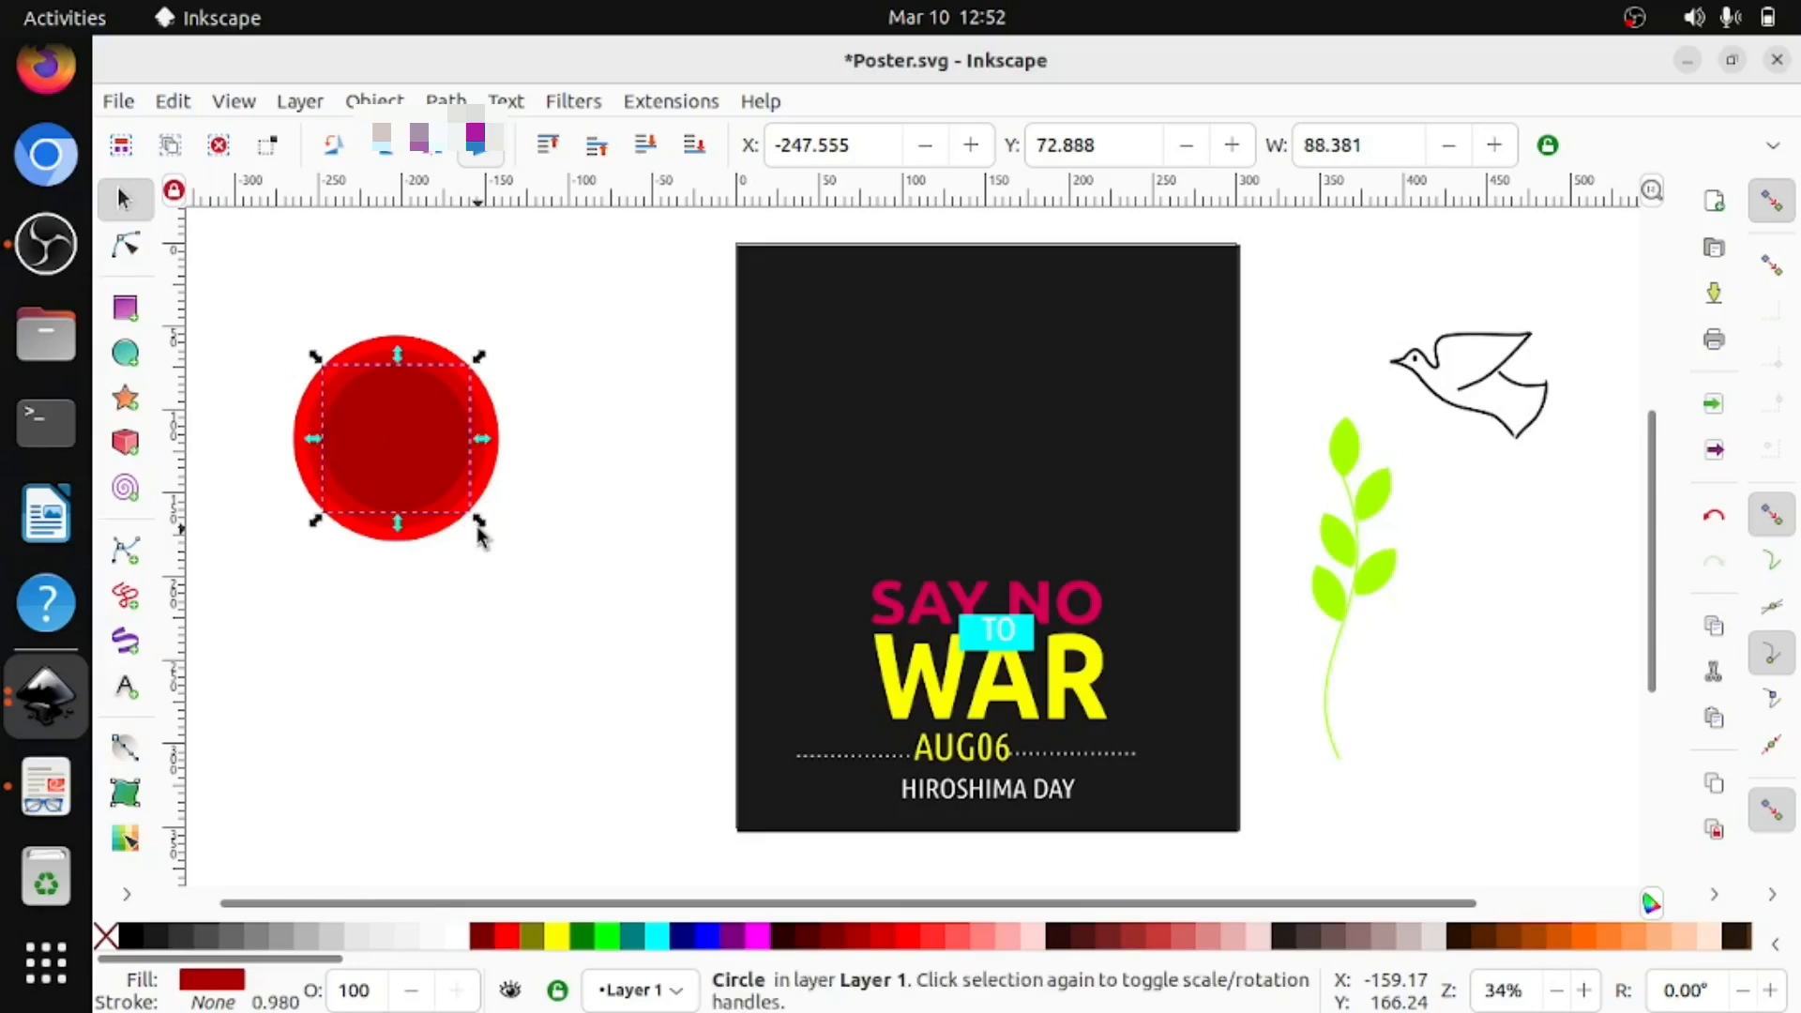
Duplicate the dark red circle, fill the copy with maroon, and shrink it around its centre to about 76 mm wide.
right_click(373, 432)
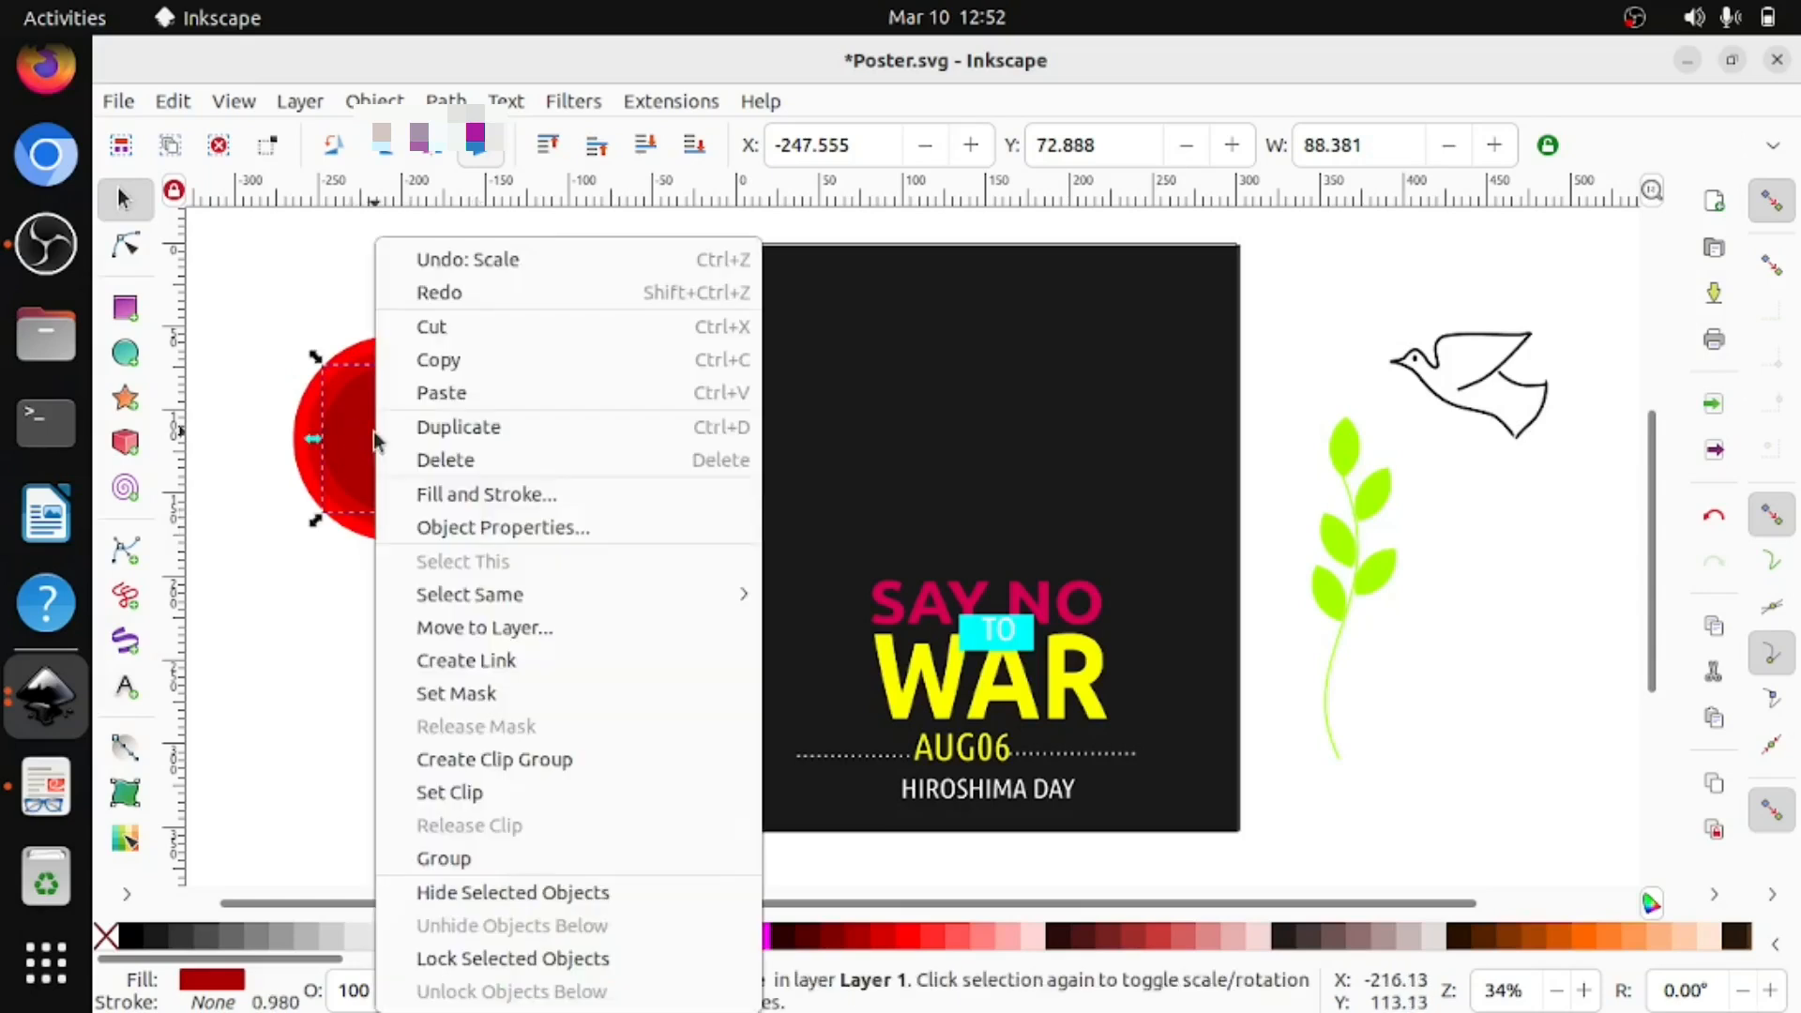
click(490, 422)
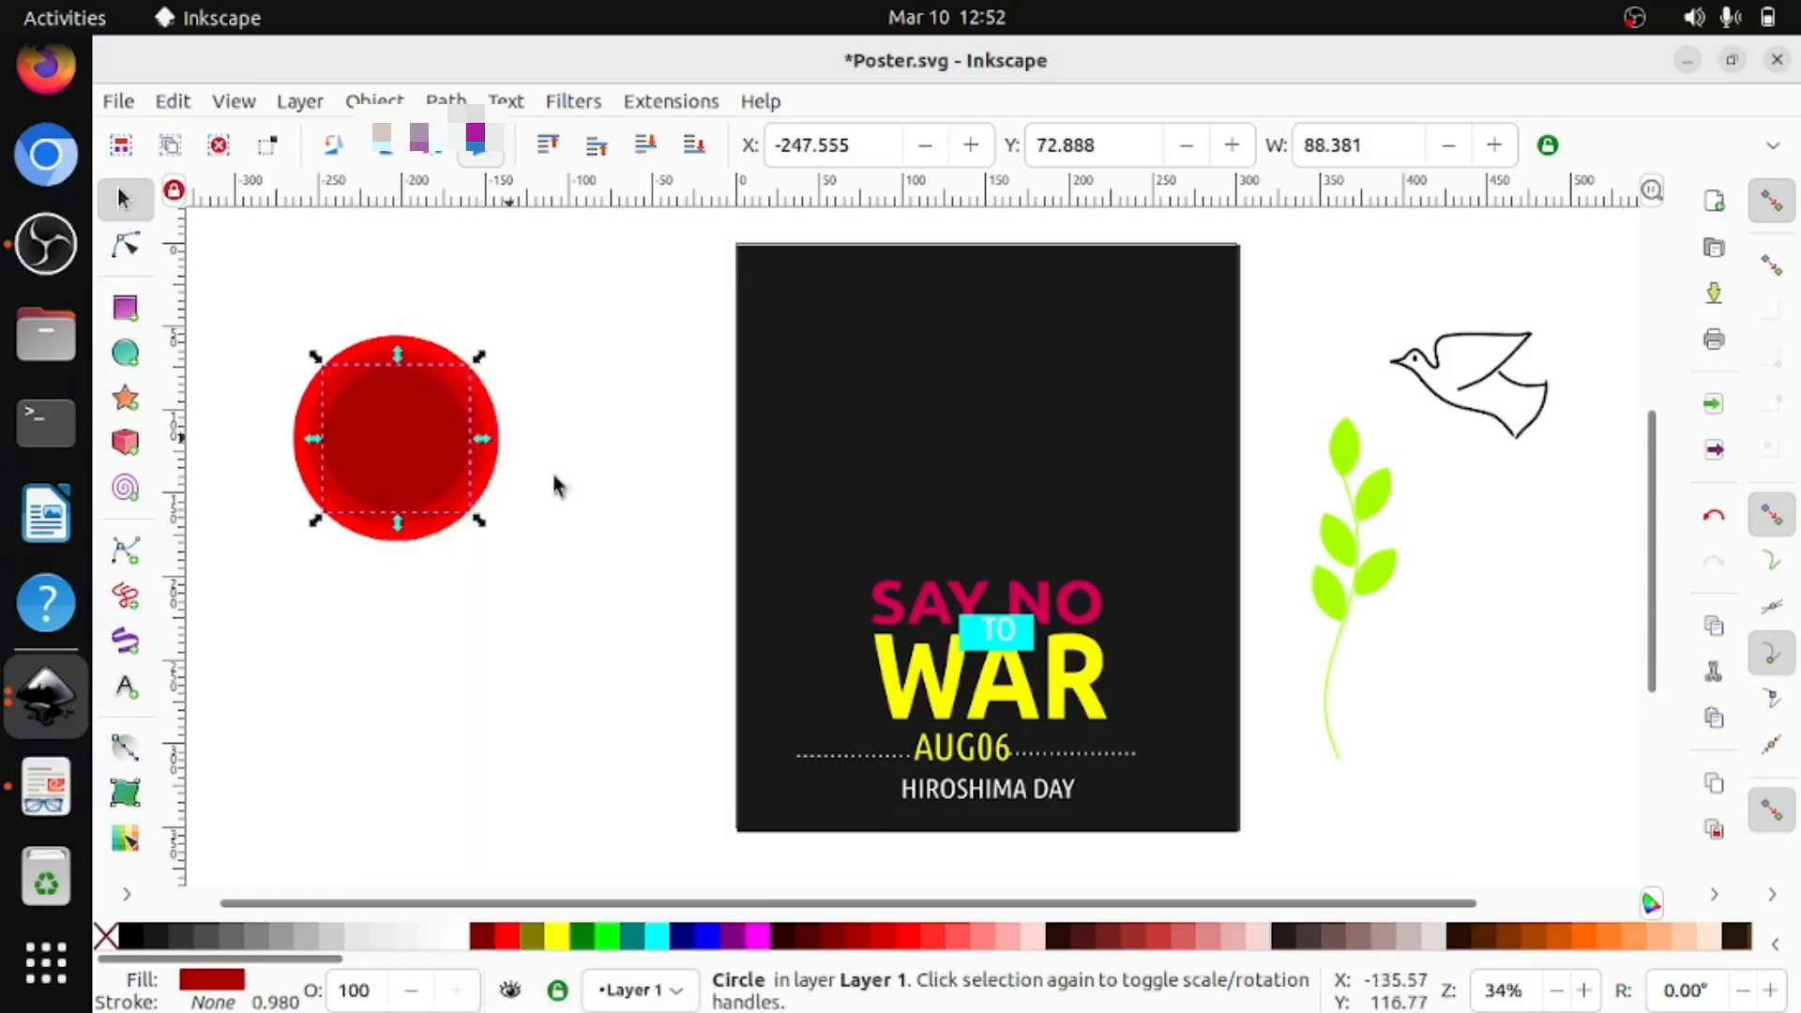
click(834, 946)
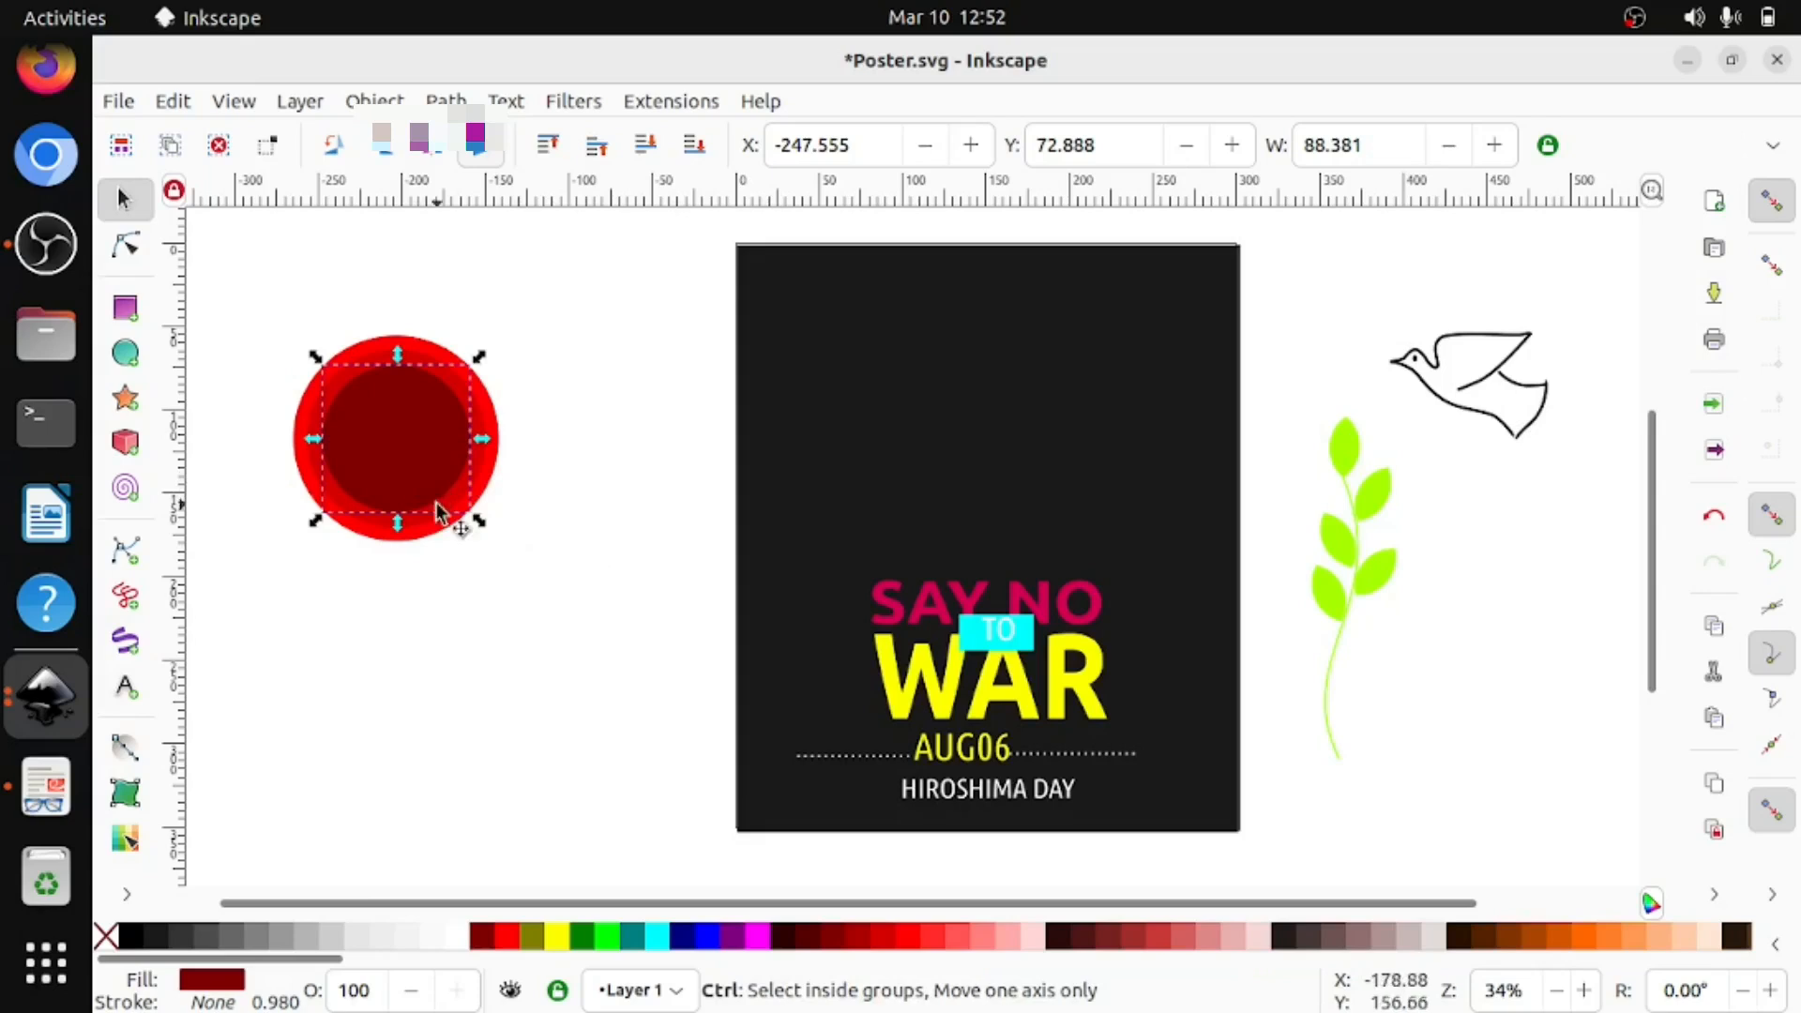
drag(478, 526, 474, 530)
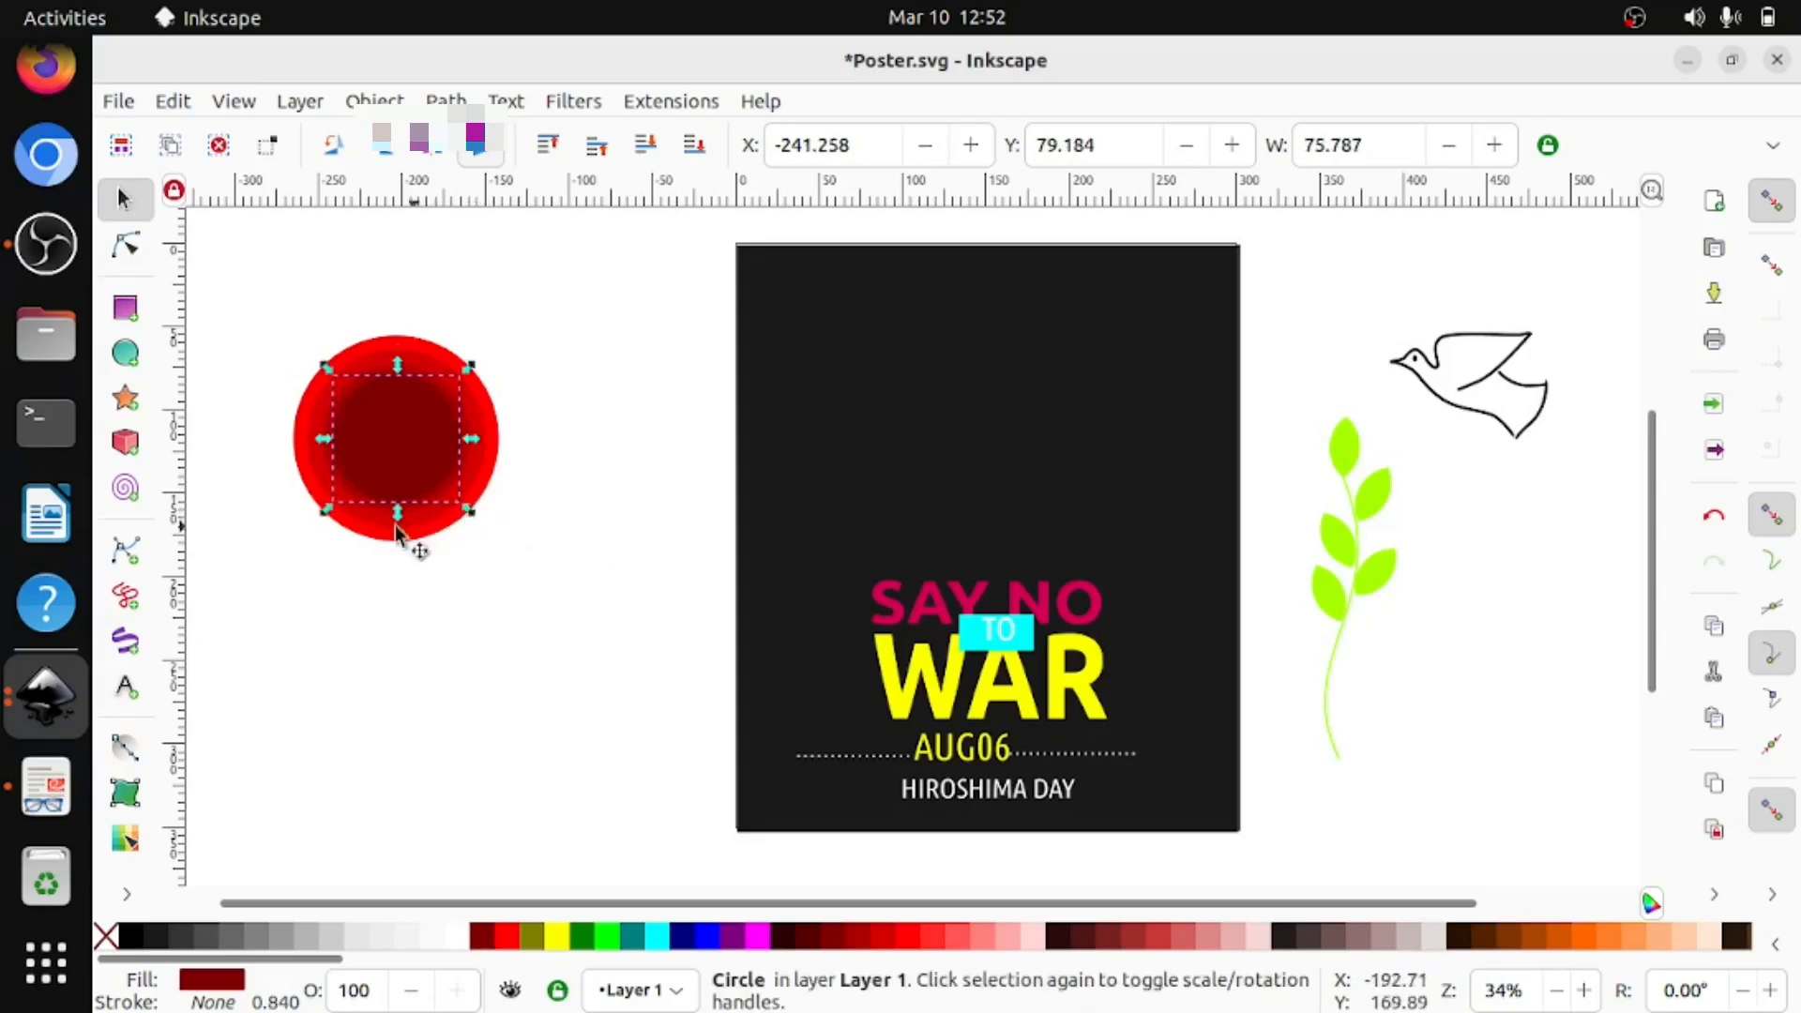
Compare with the PDF poster in Document Viewer, and duplicate the maroon circle in Inkscape as a greyish-brown concentric one about 59 mm wide.
click(46, 786)
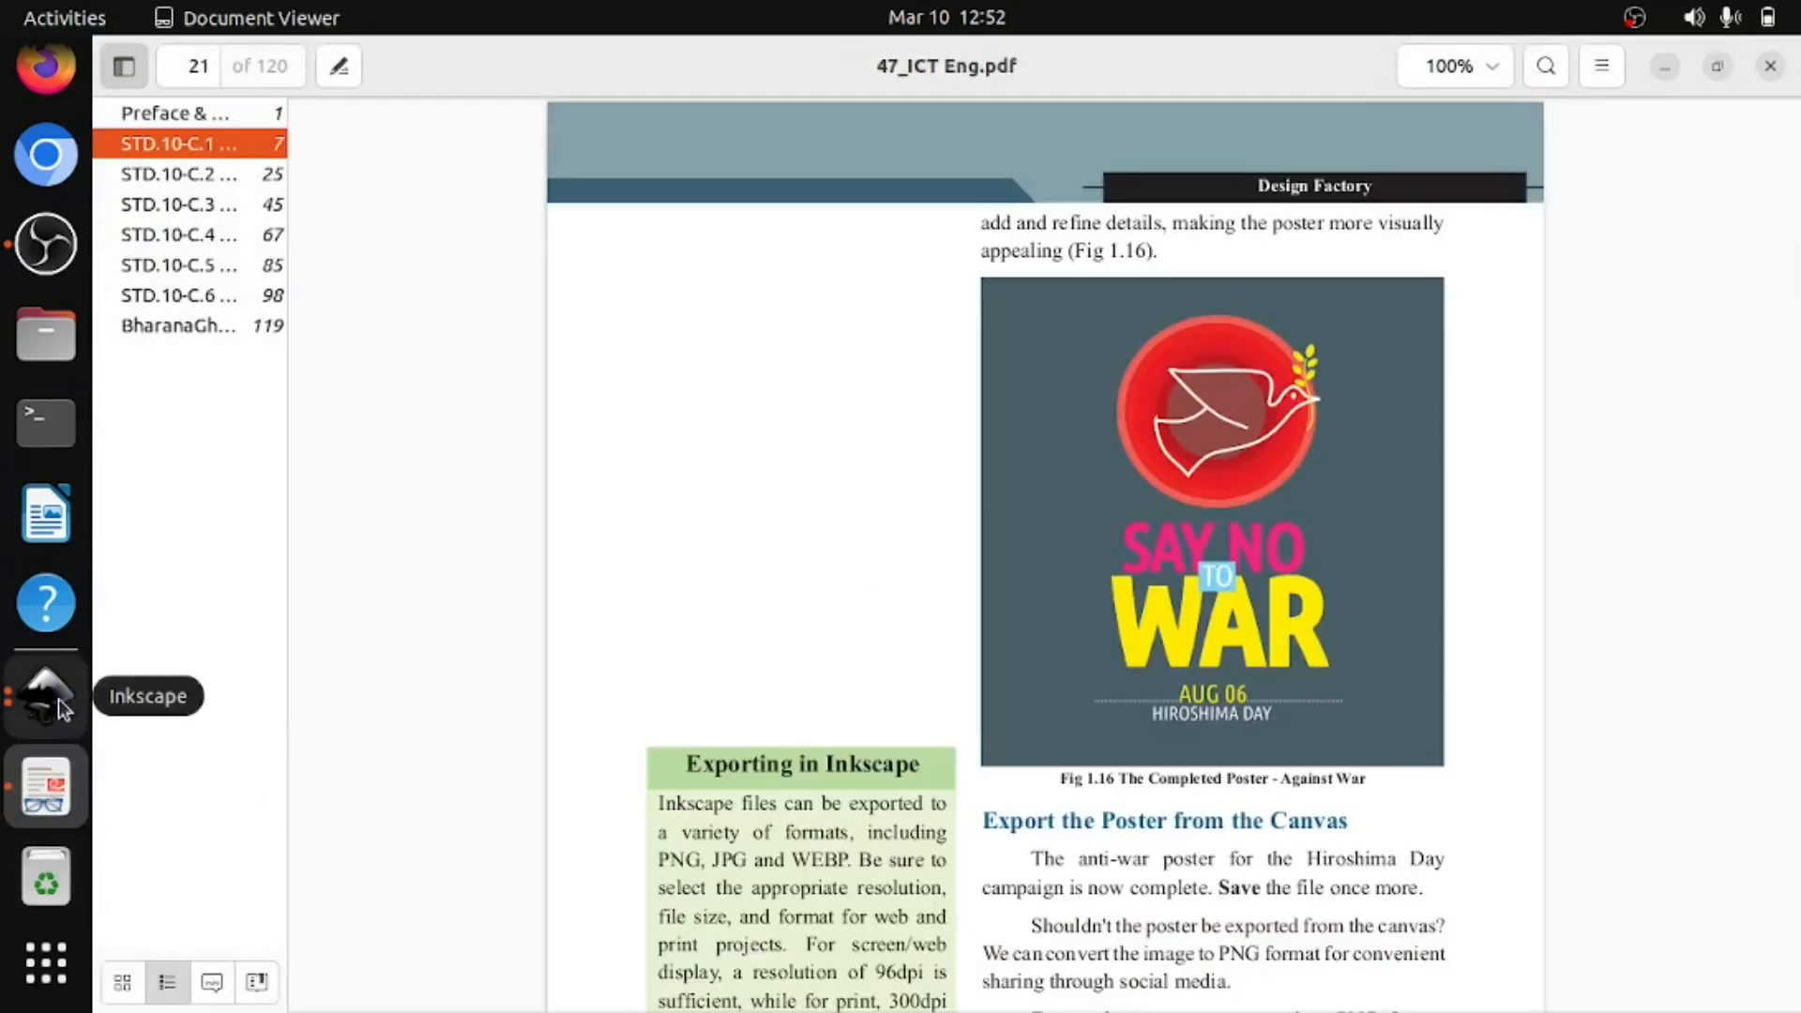
click(51, 699)
right_click(392, 441)
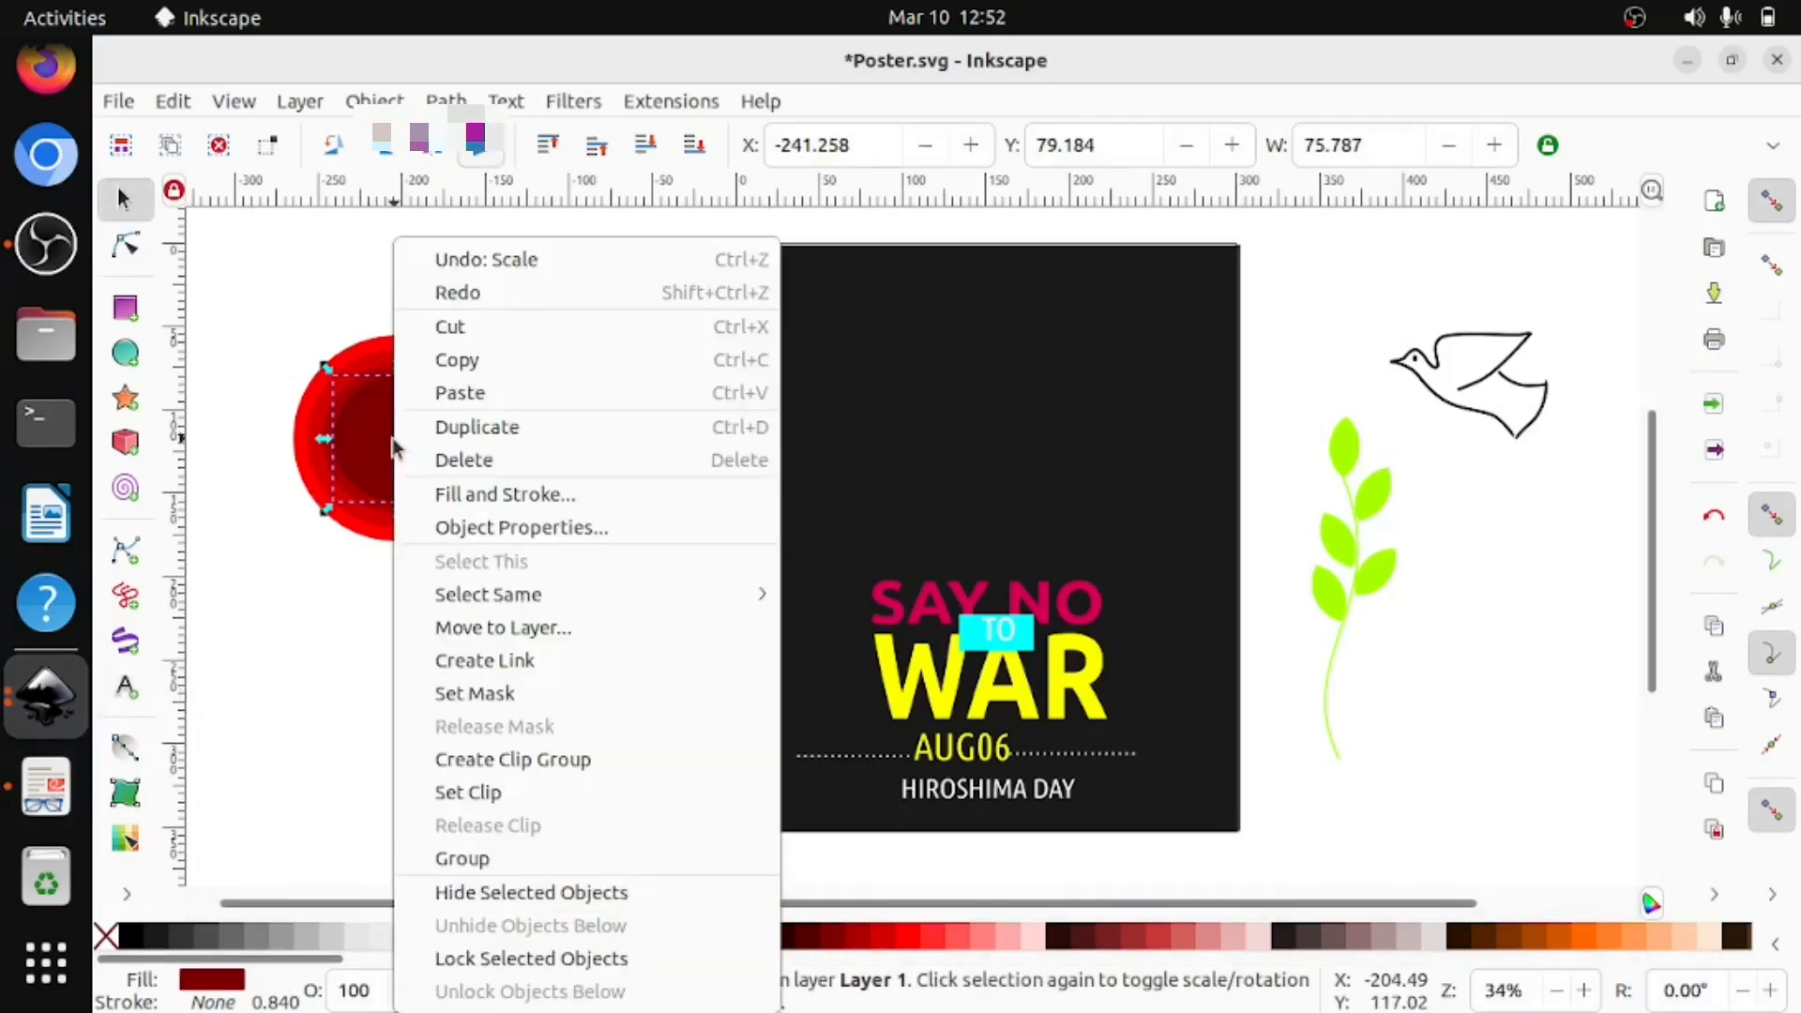
click(533, 431)
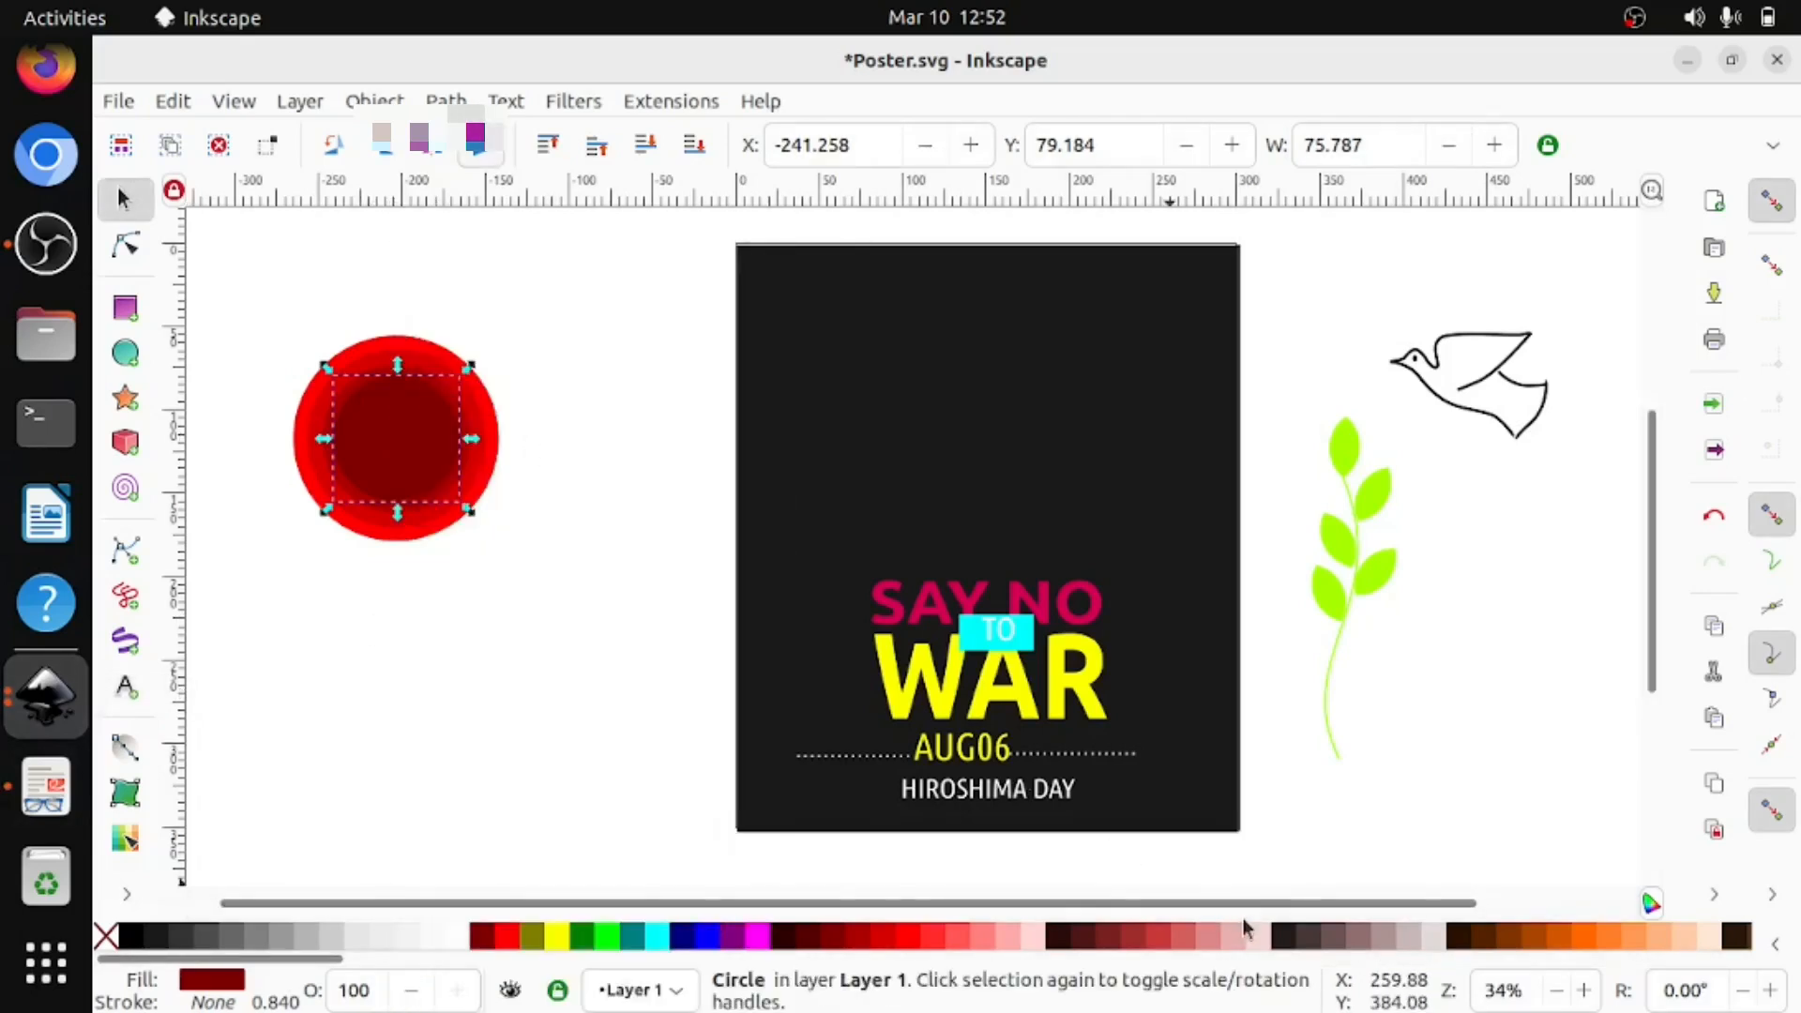
click(1315, 938)
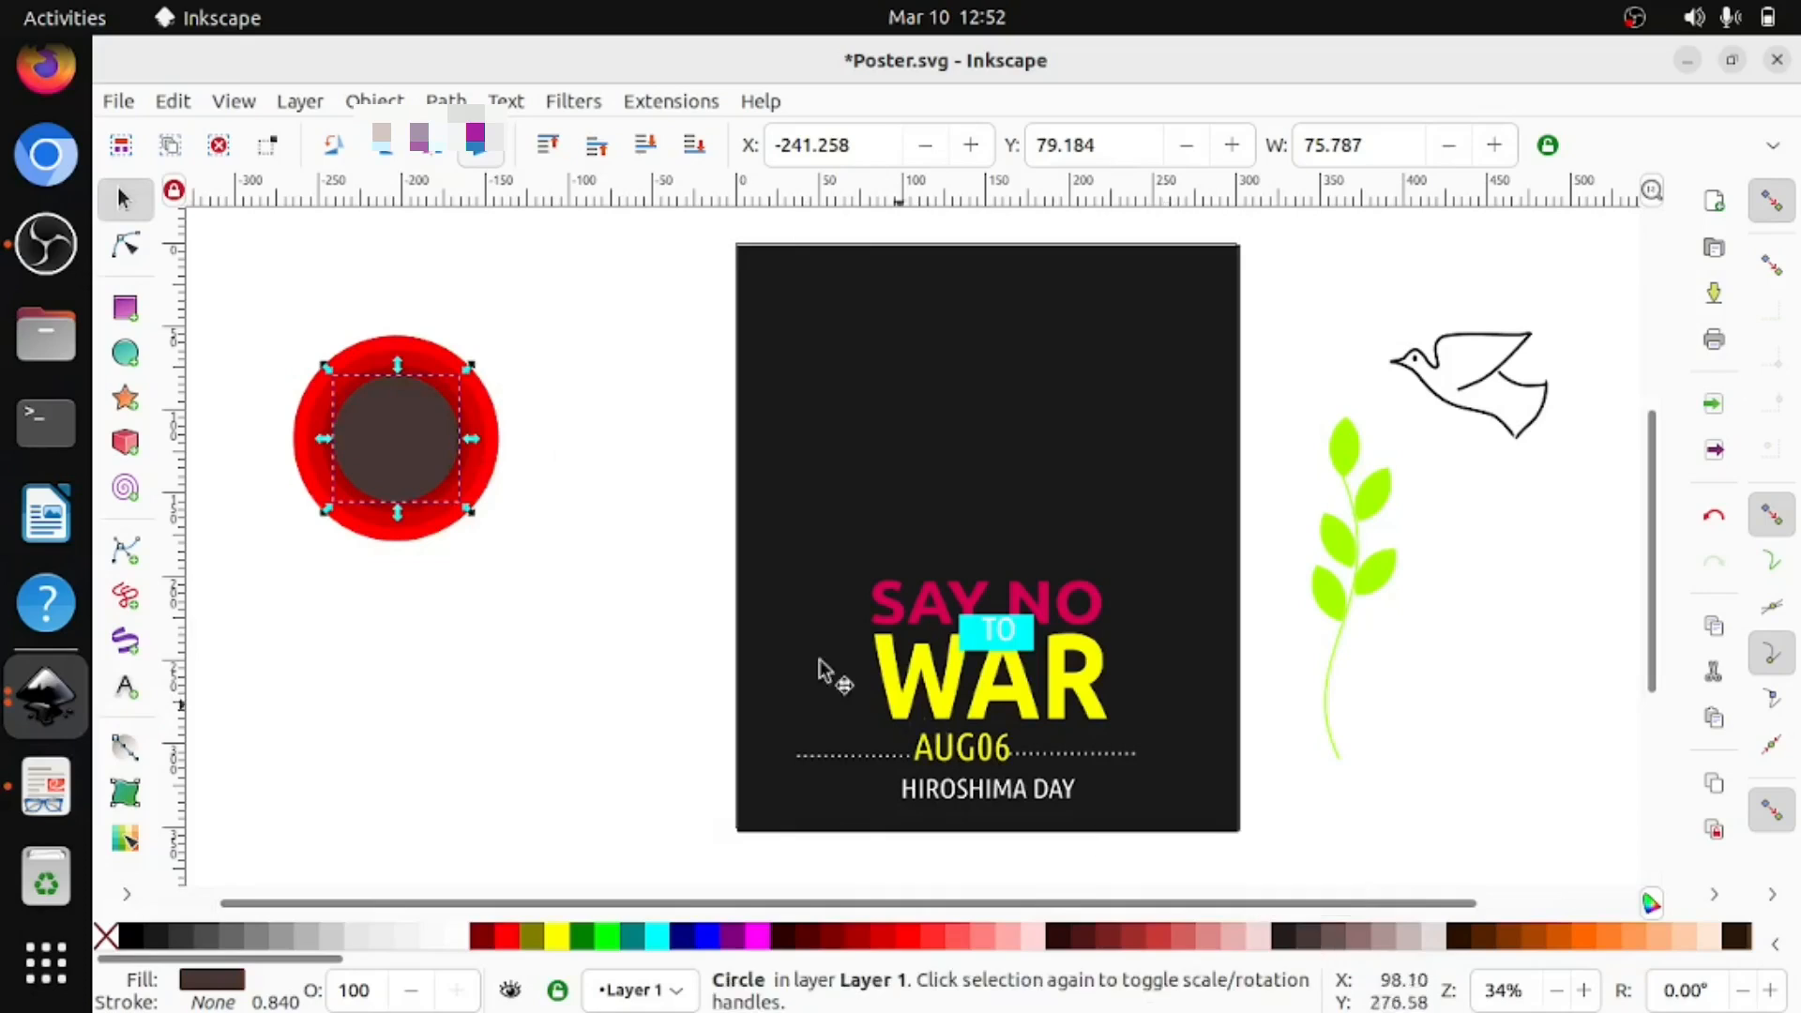
click(1335, 938)
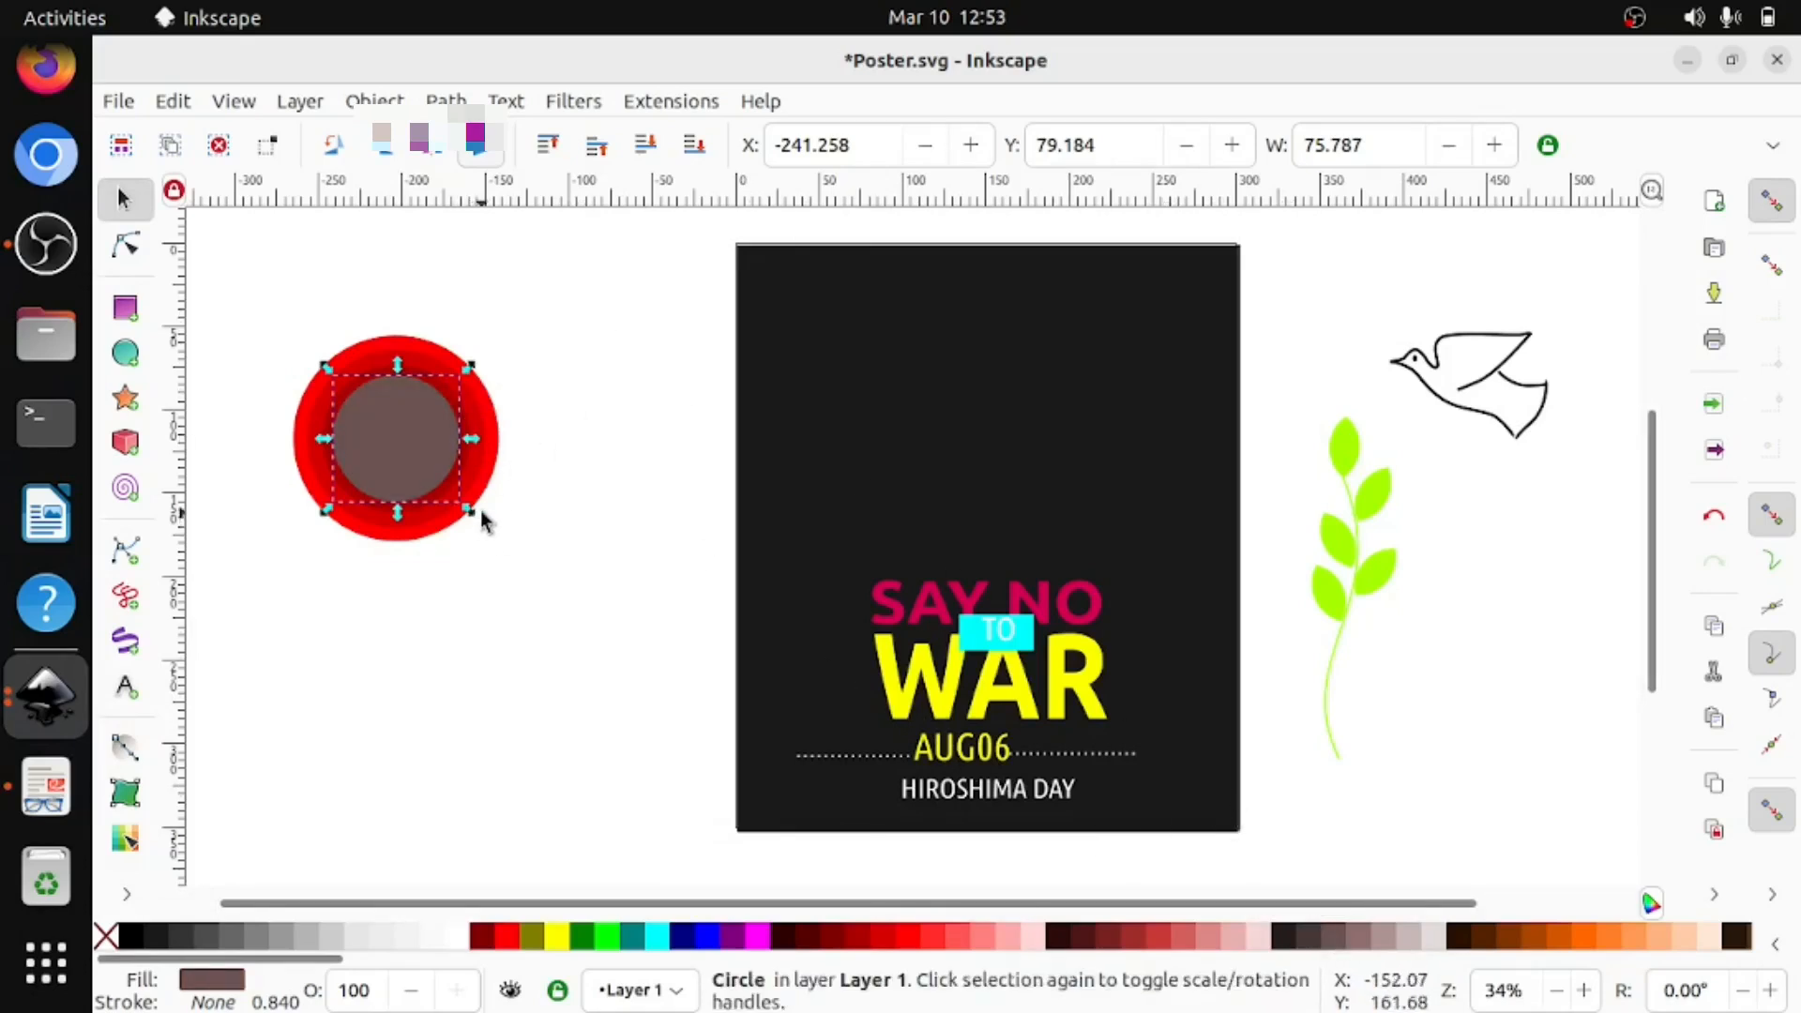
drag(466, 512, 452, 494)
click(623, 331)
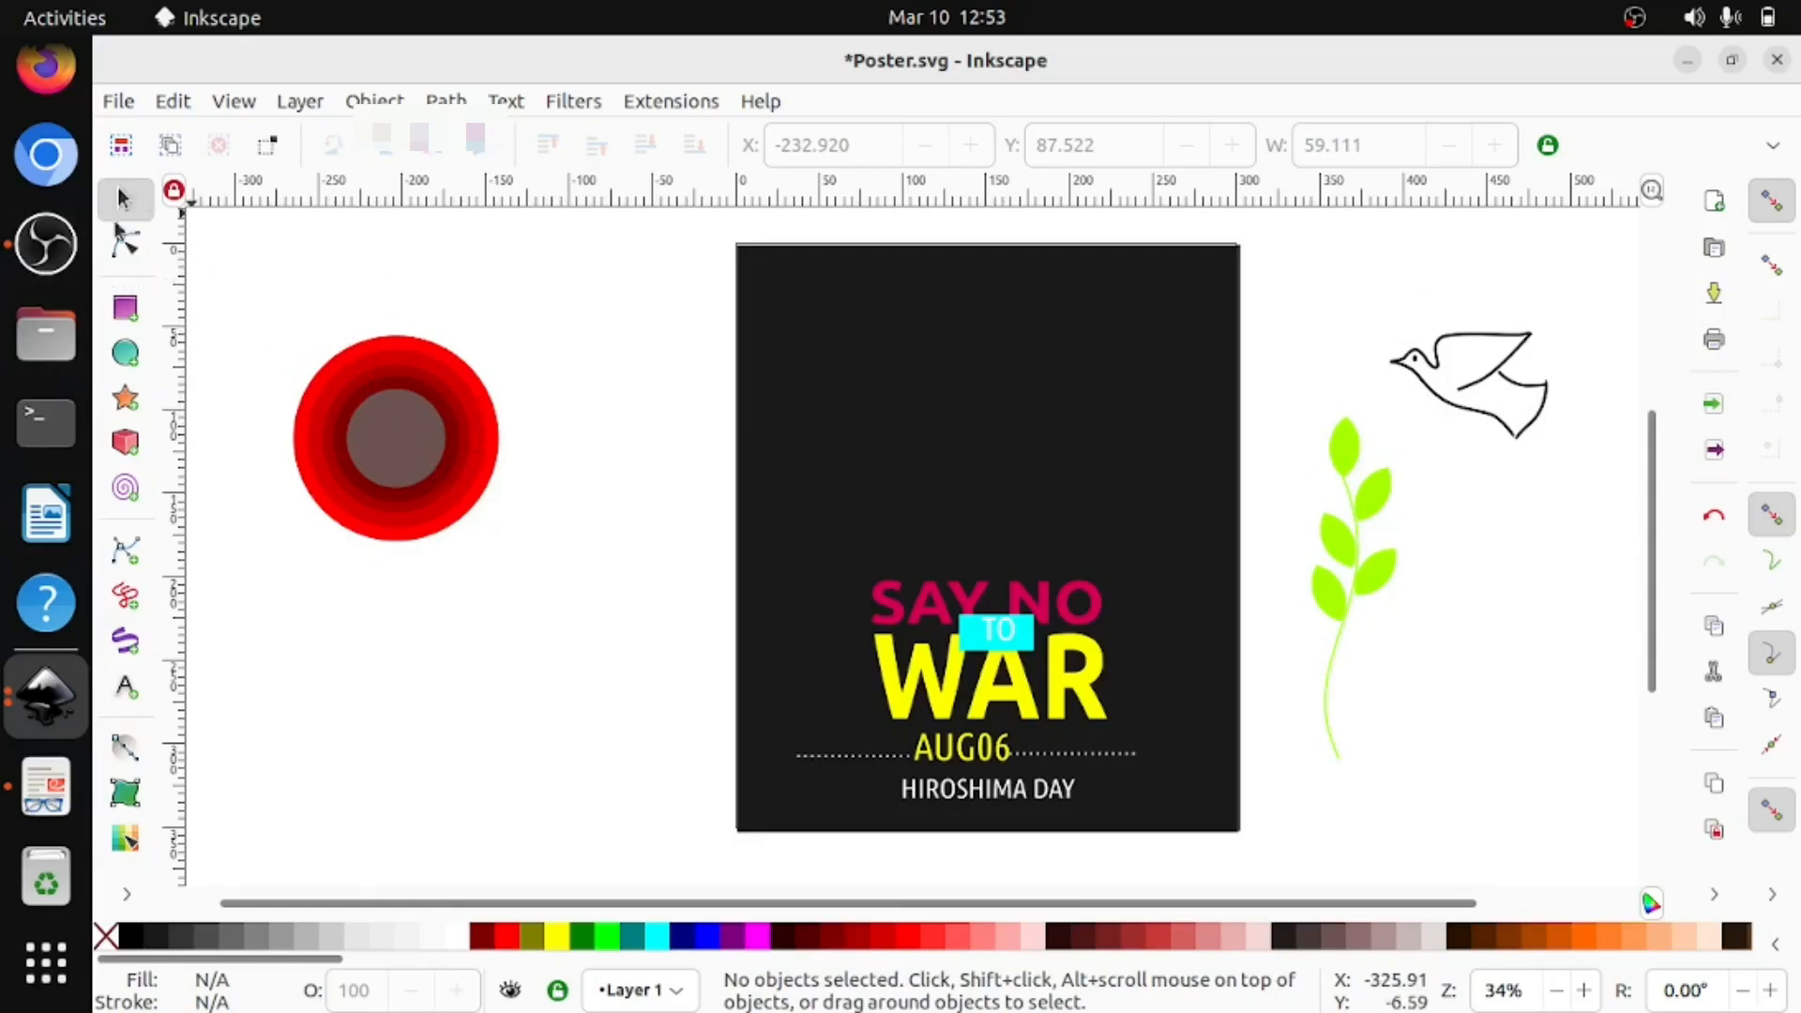
Select all five concentric circles and group them into one object.
drag(221, 299, 627, 626)
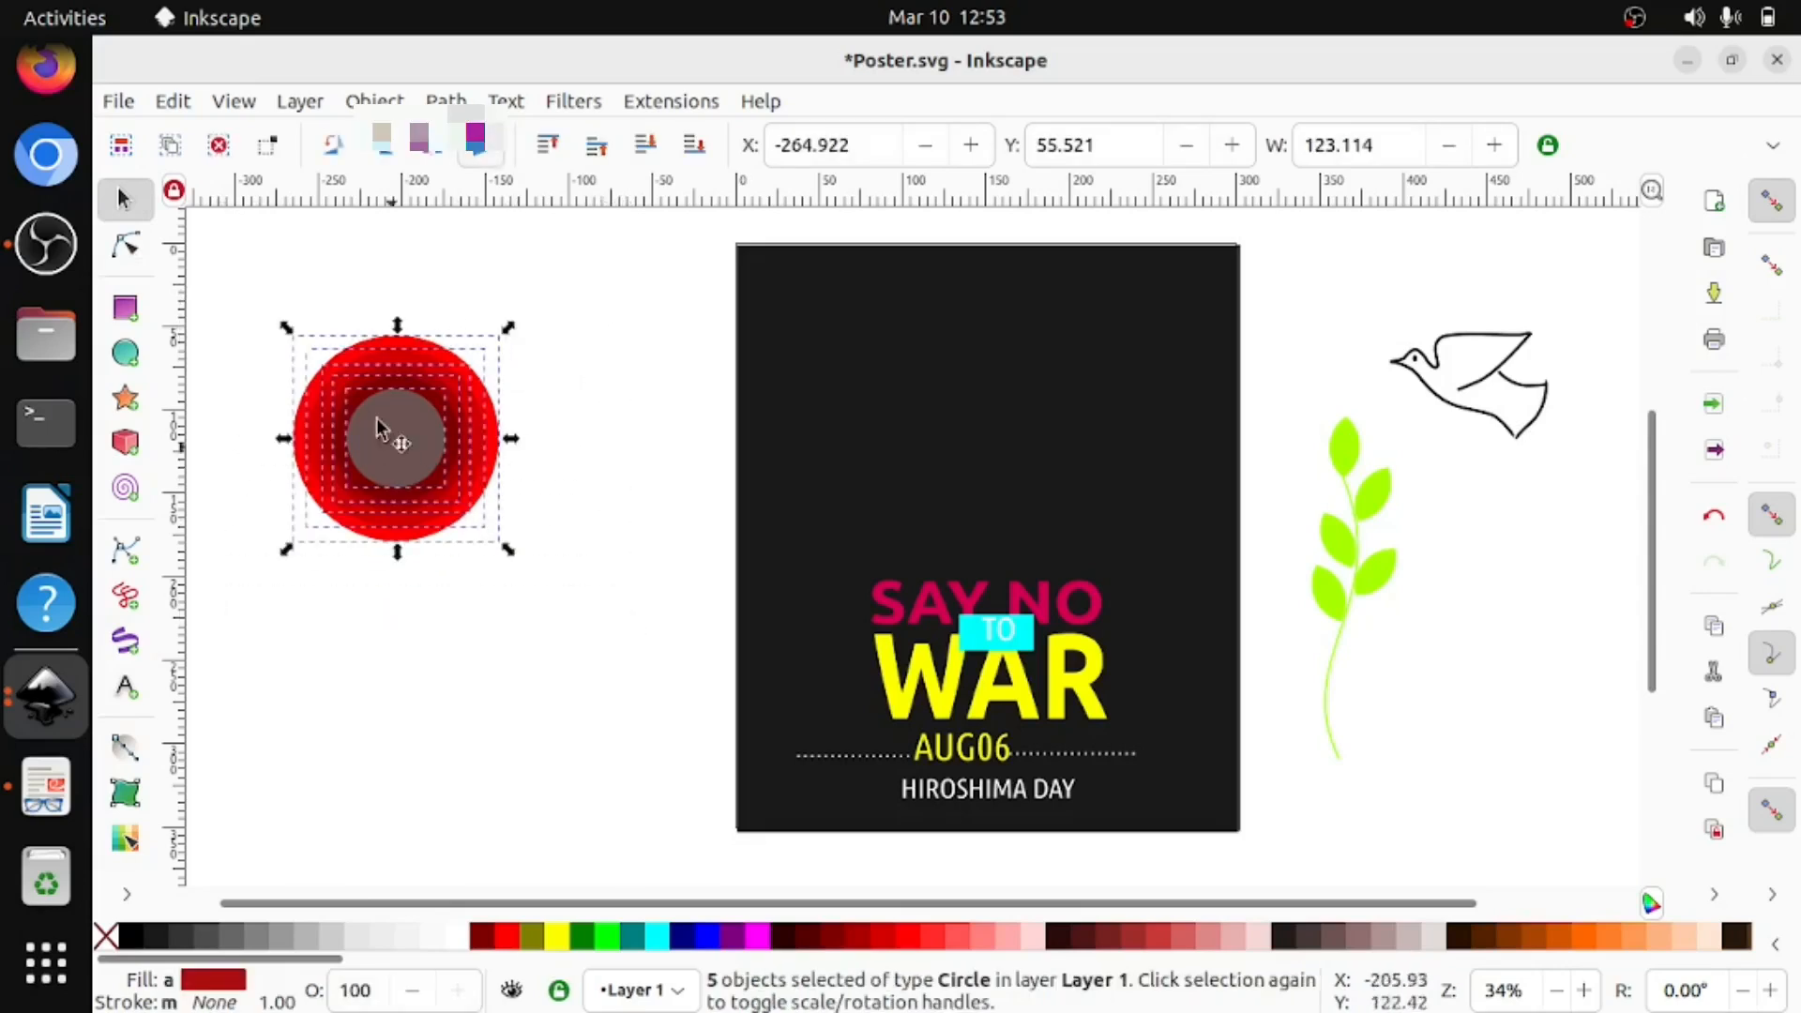
click(376, 101)
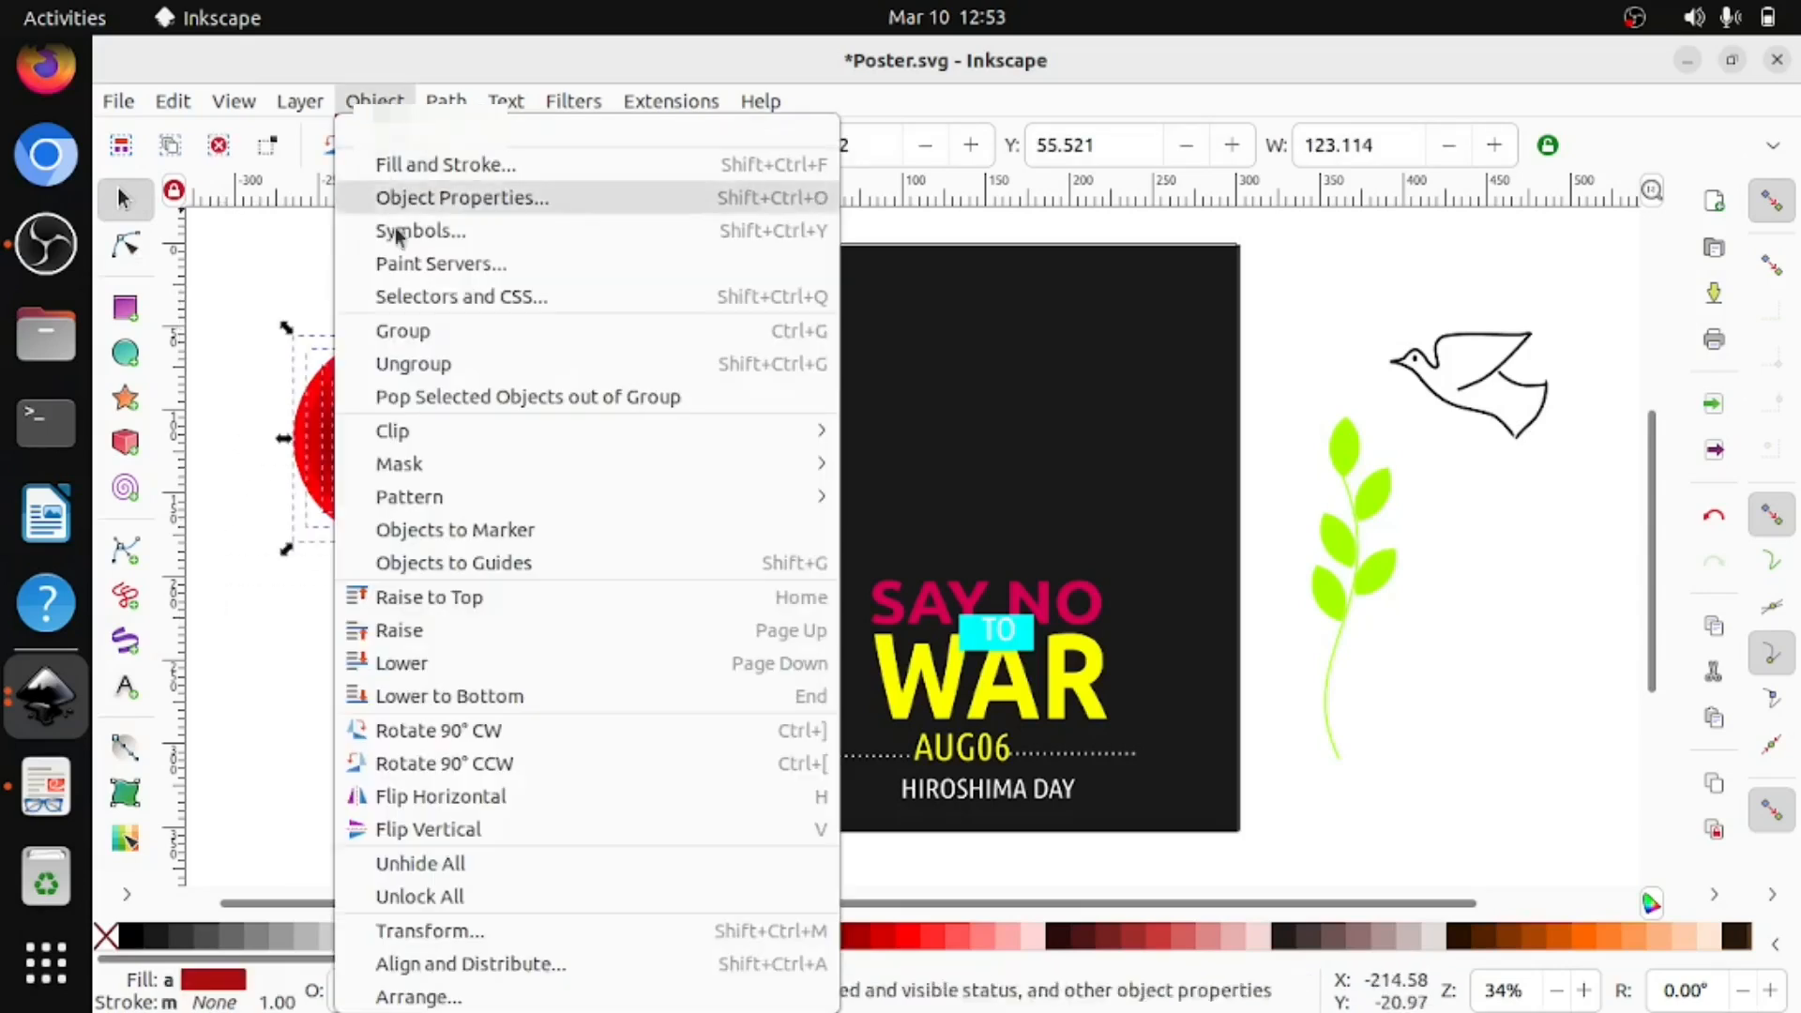
click(418, 334)
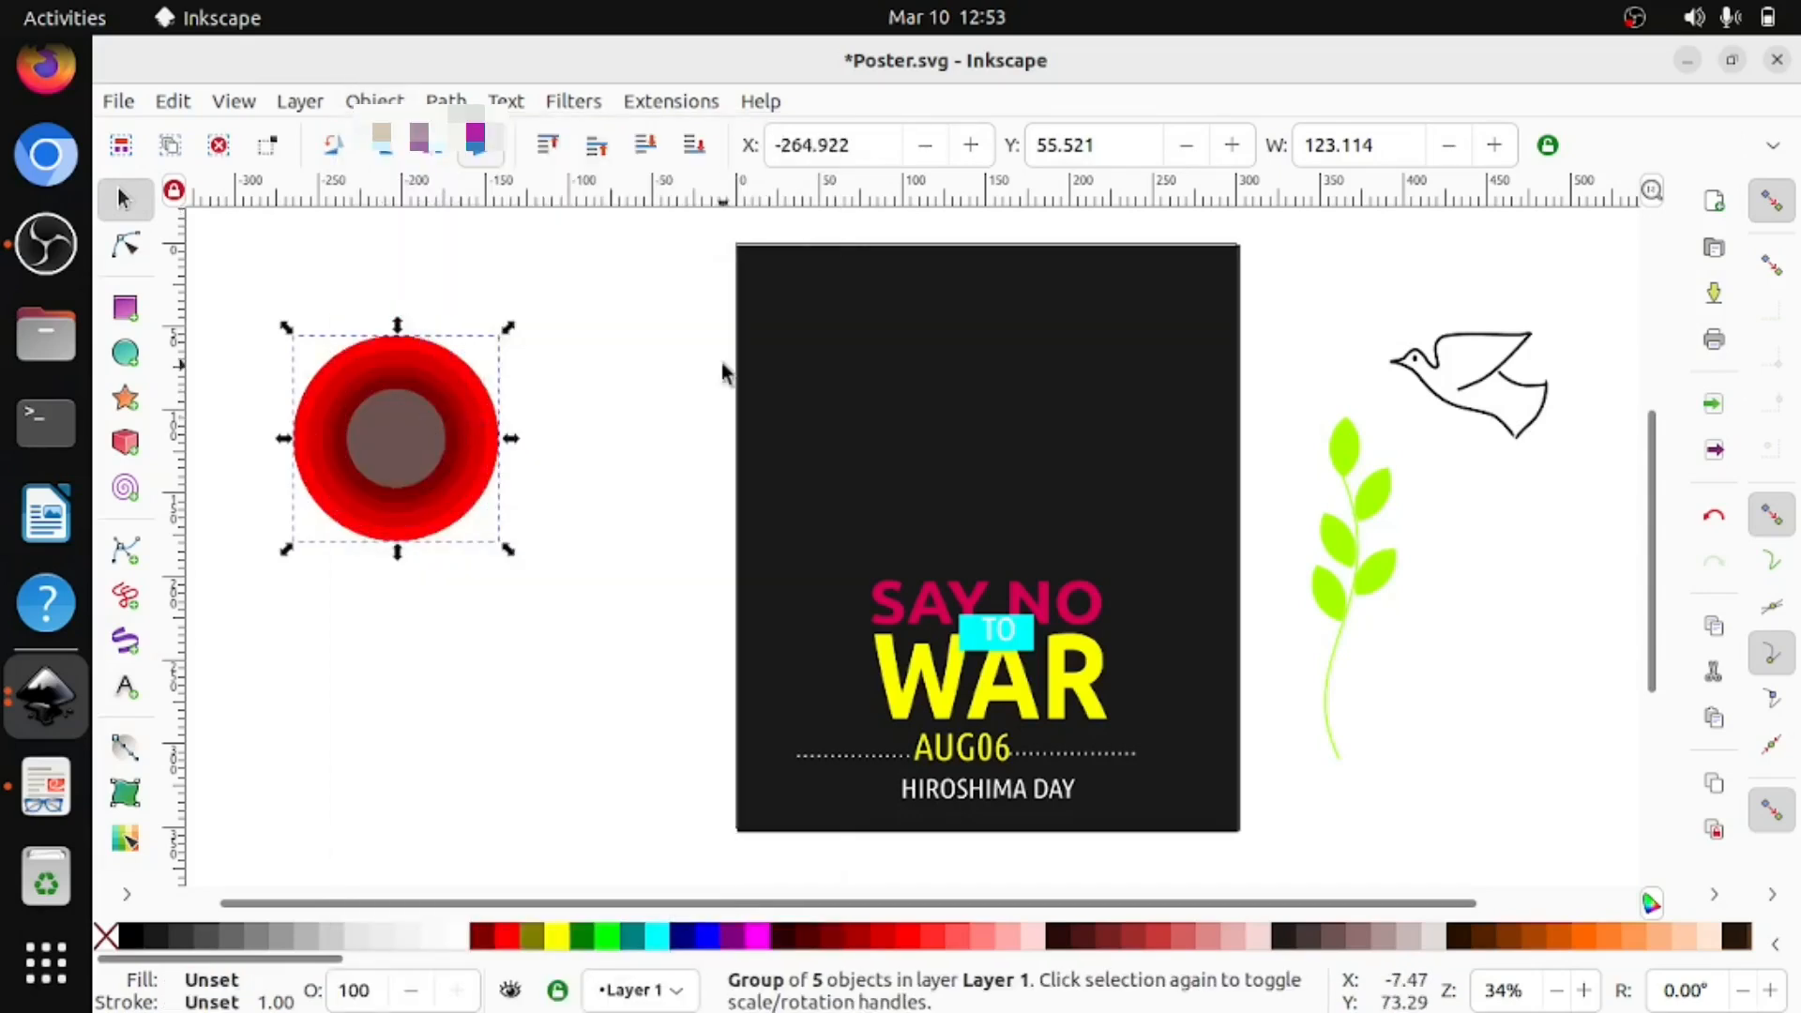
click(419, 300)
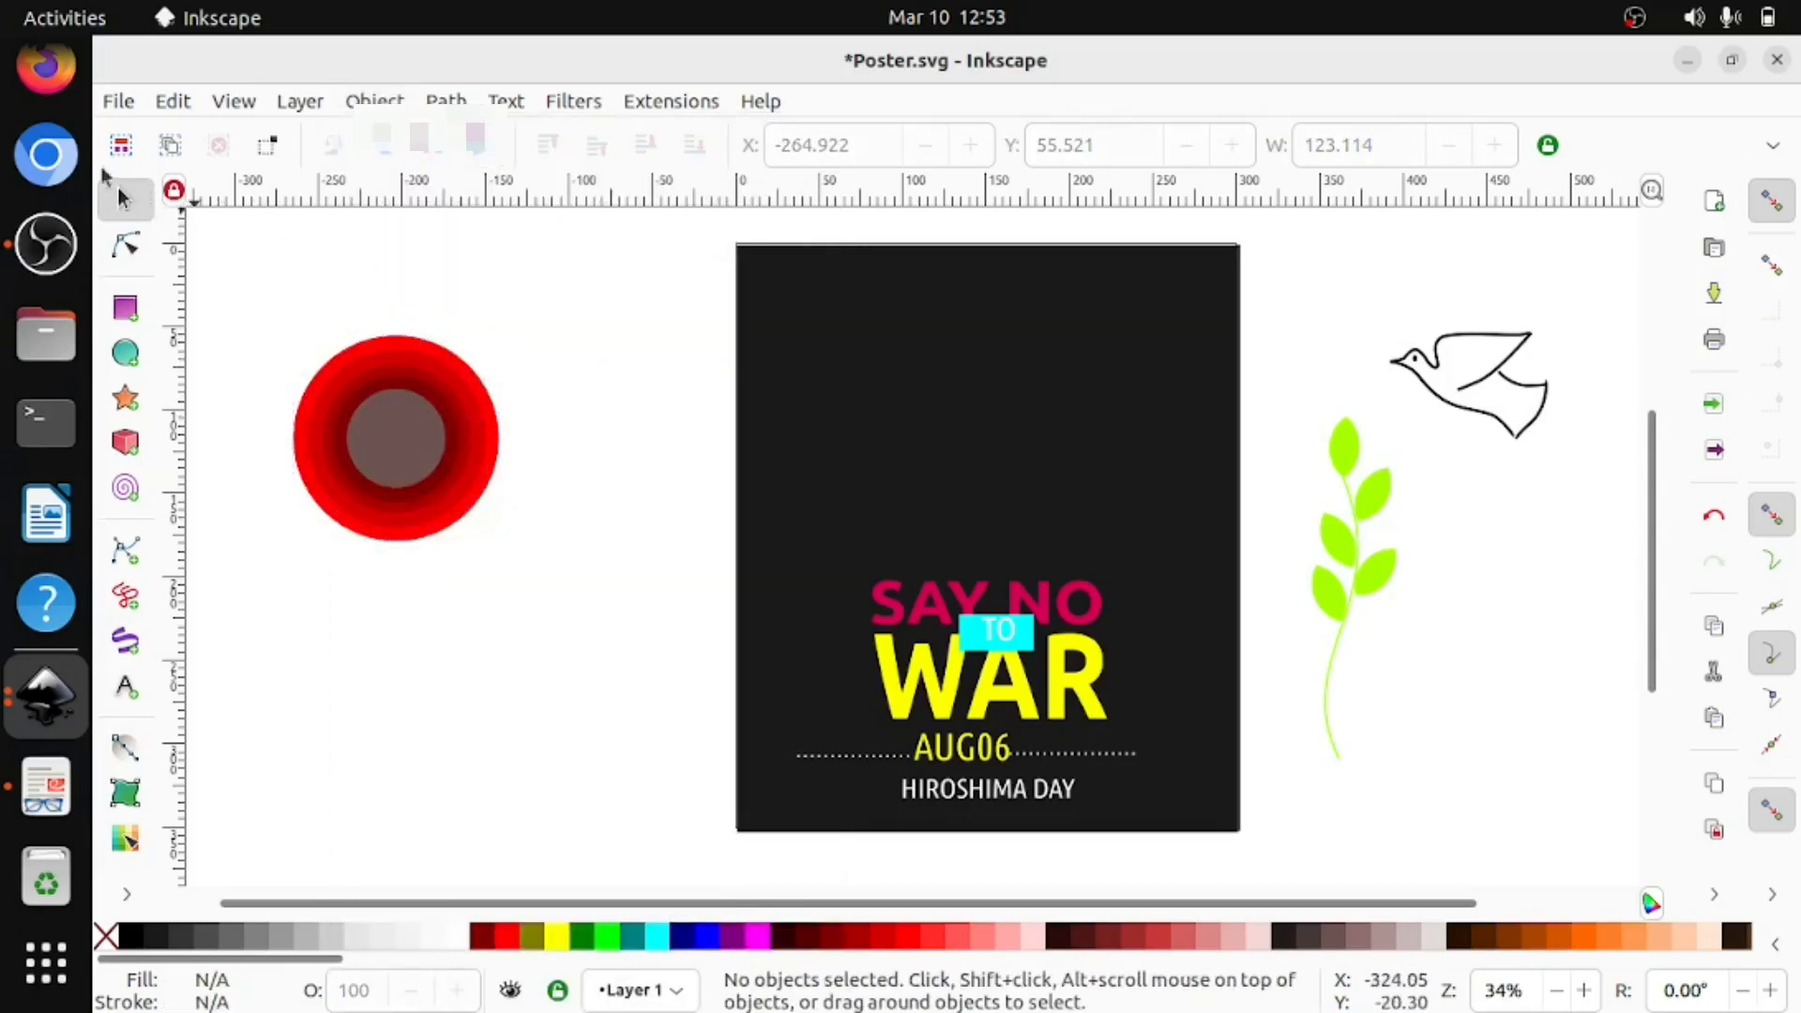
Move the circle group onto the poster above the SAY NO text, and enlarge it proportionally to about 137 mm wide, following the PDF poster.
click(365, 380)
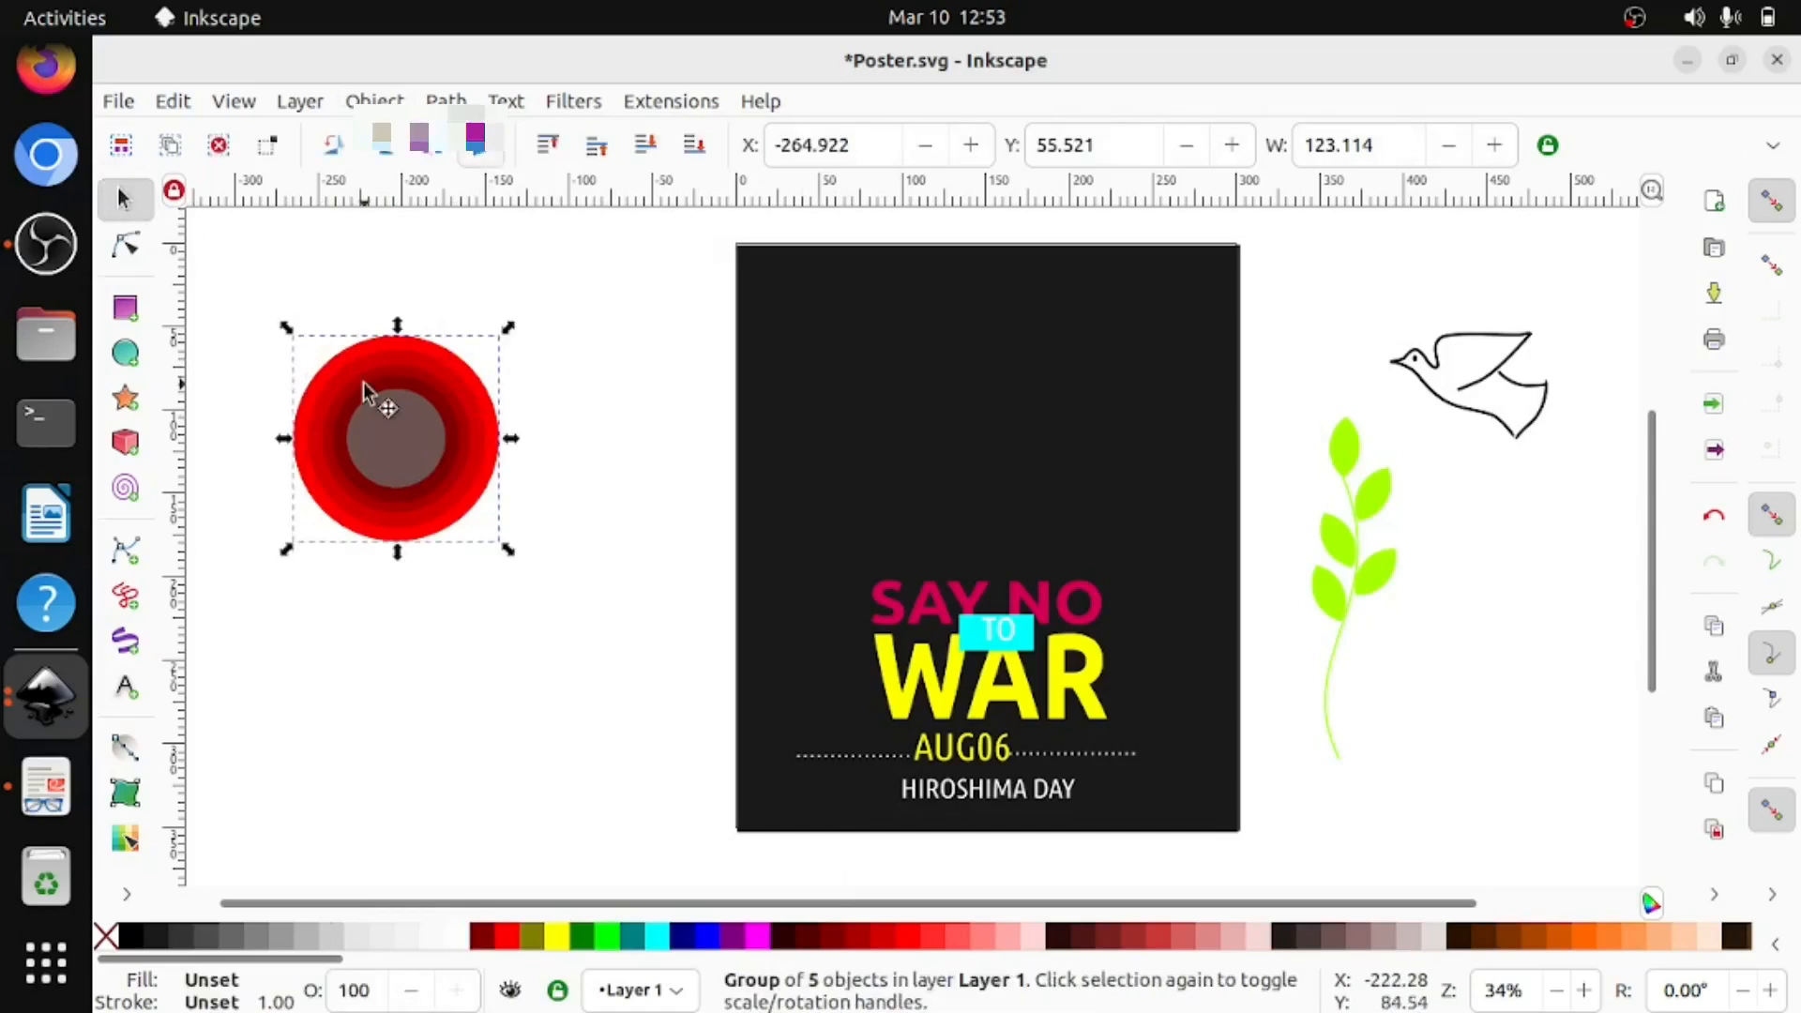
drag(366, 364, 961, 312)
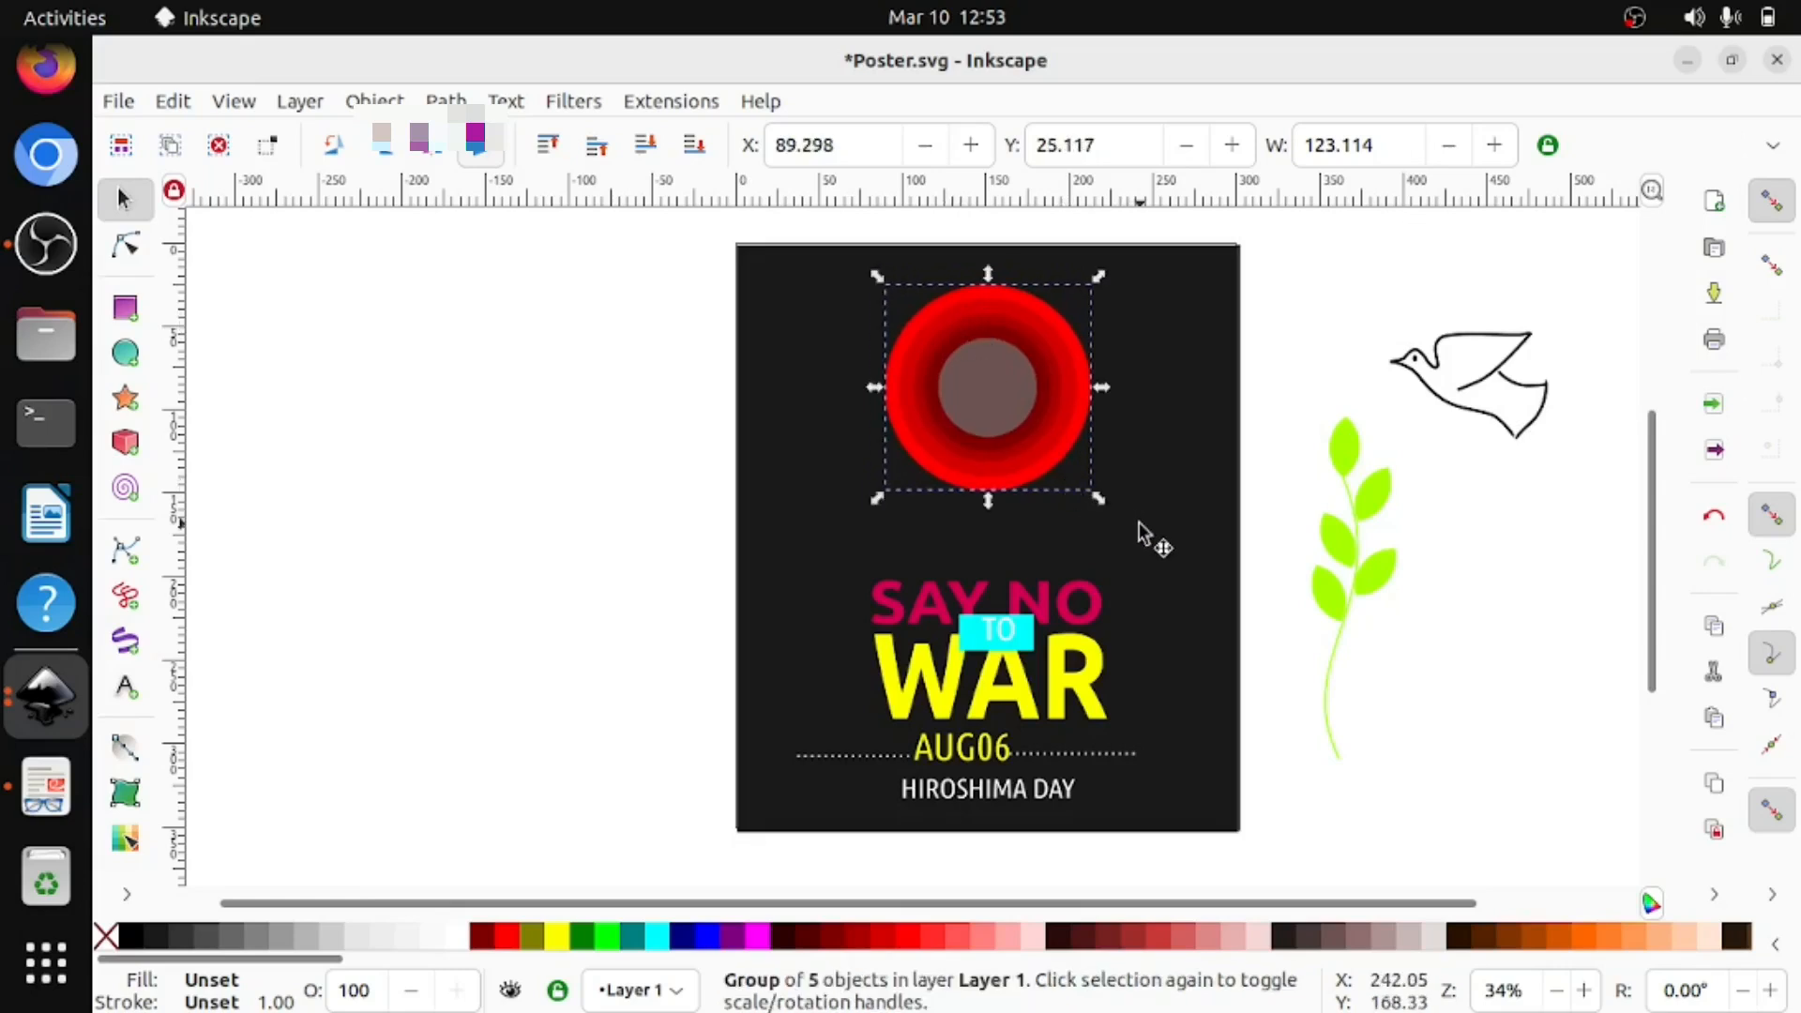
click(45, 786)
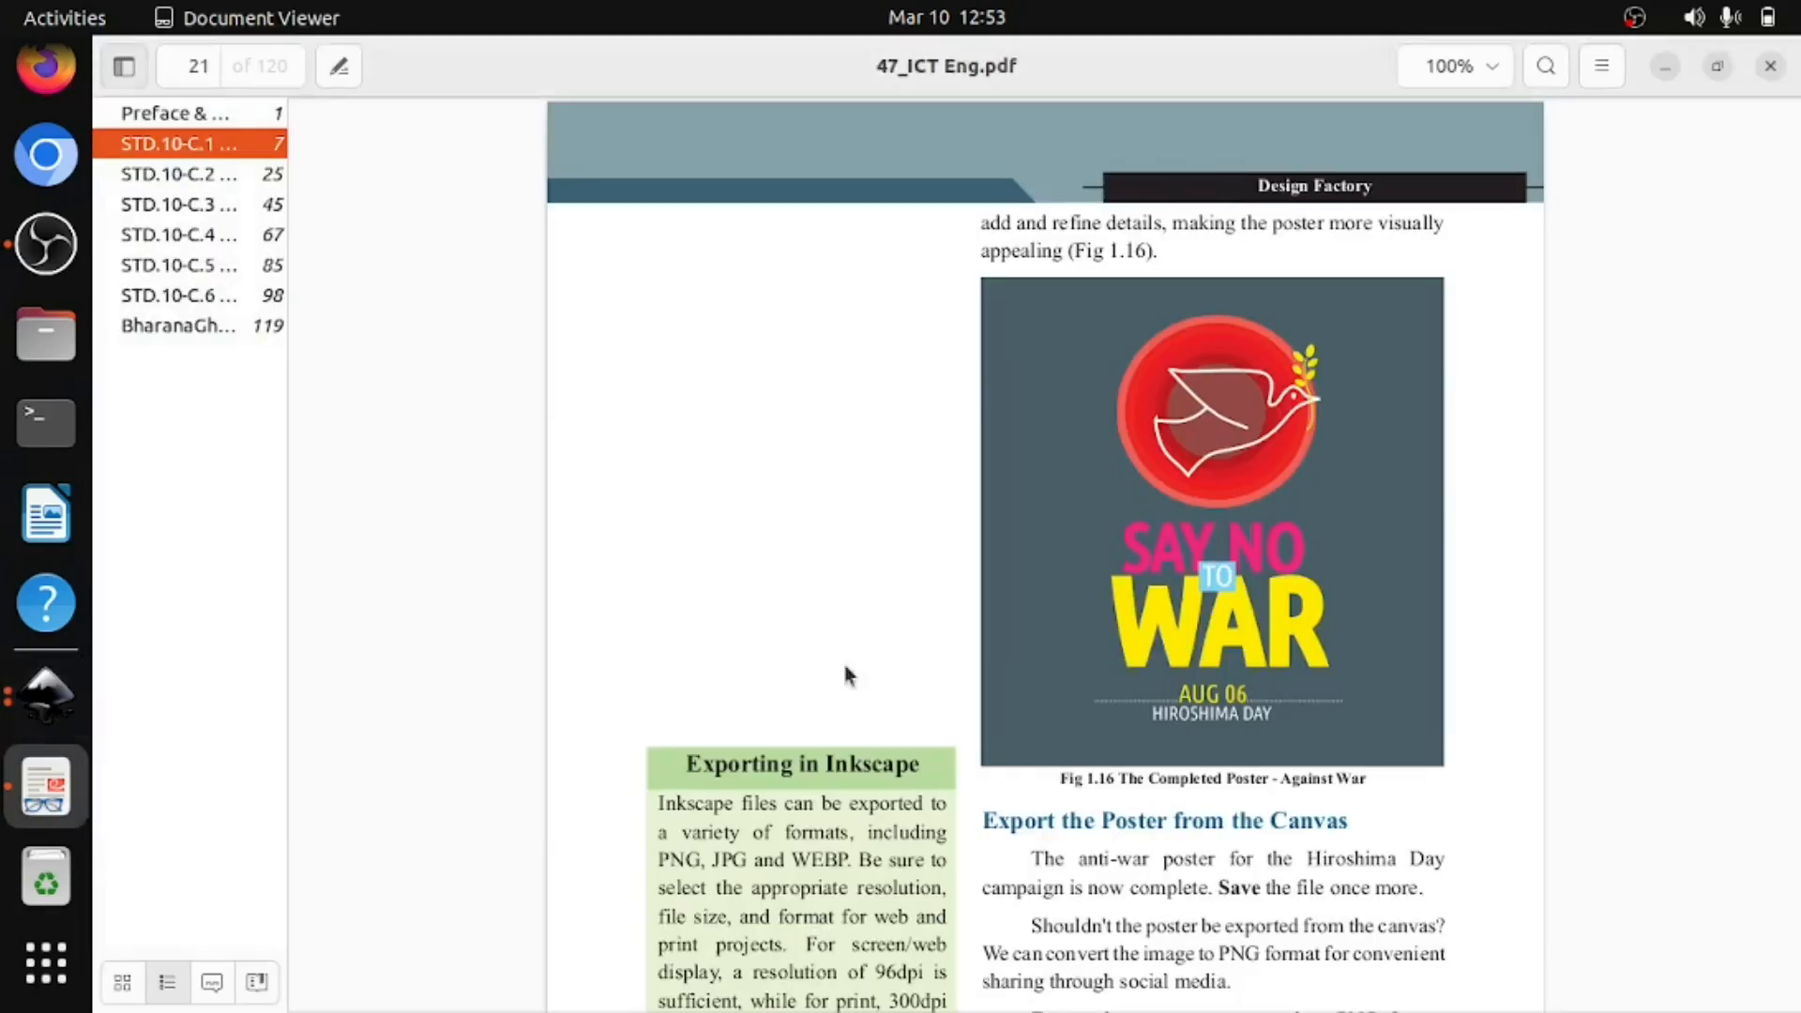
click(45, 694)
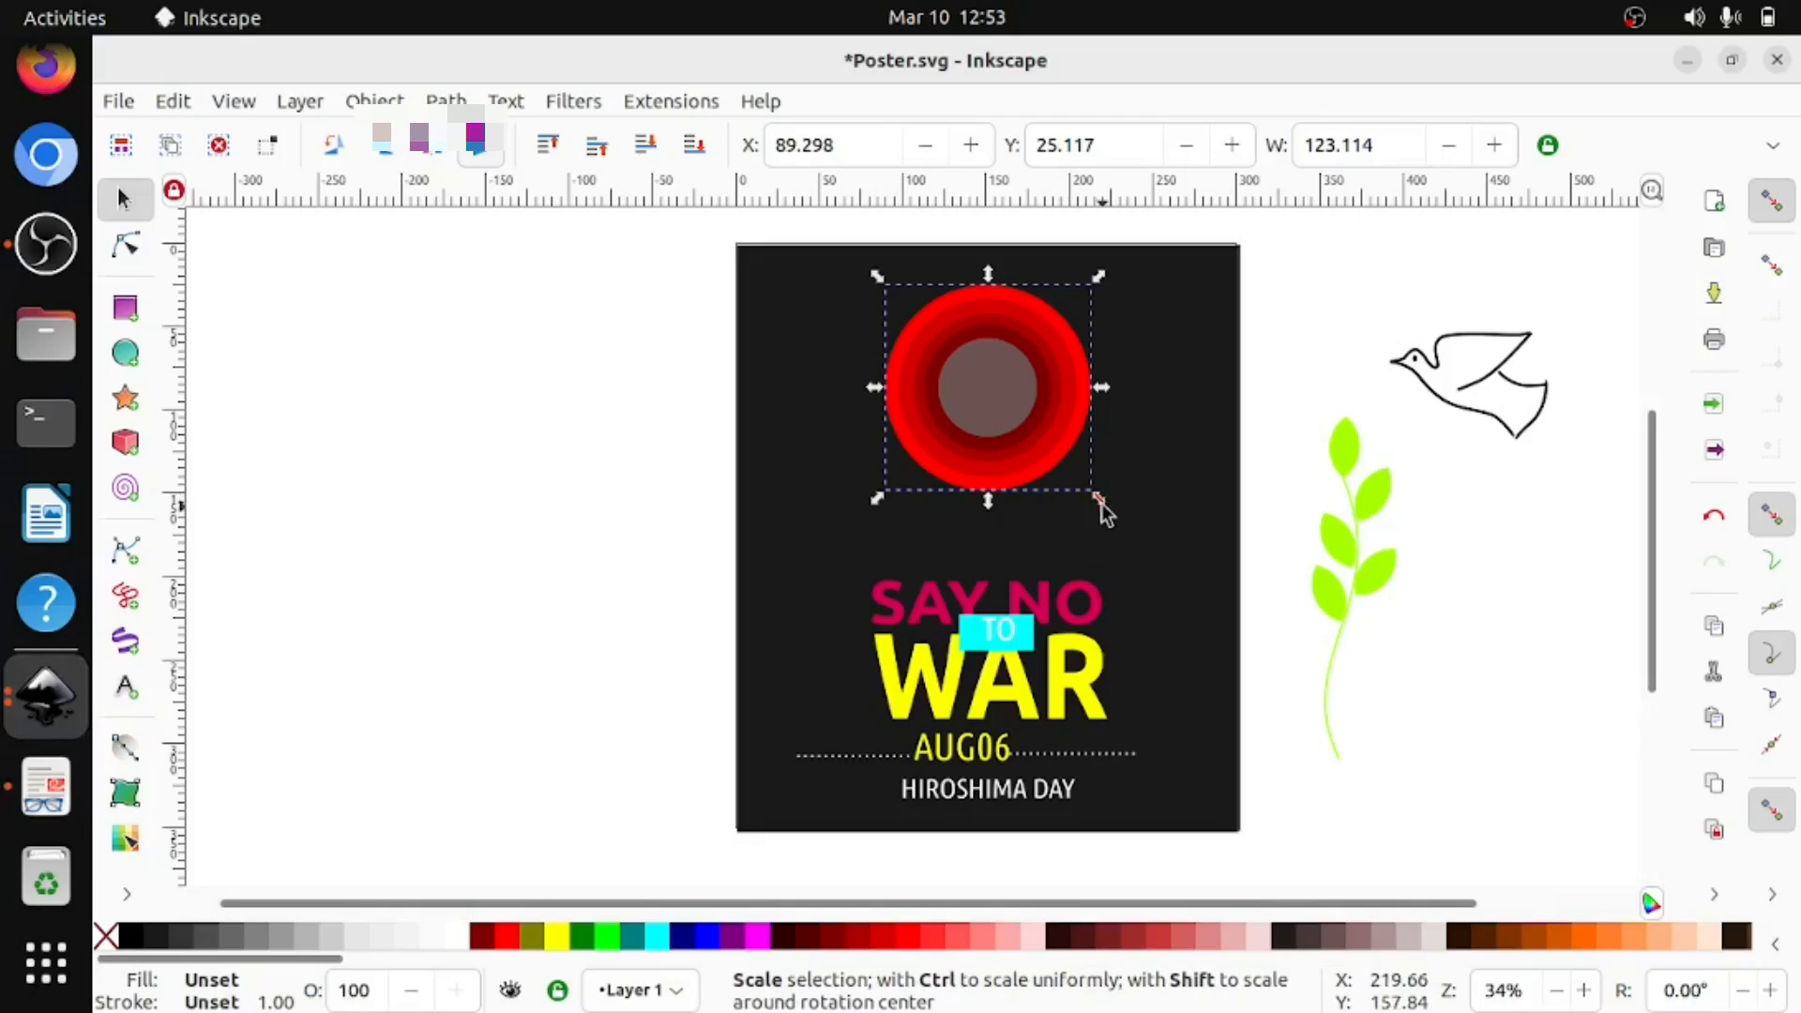
drag(1100, 506, 1127, 524)
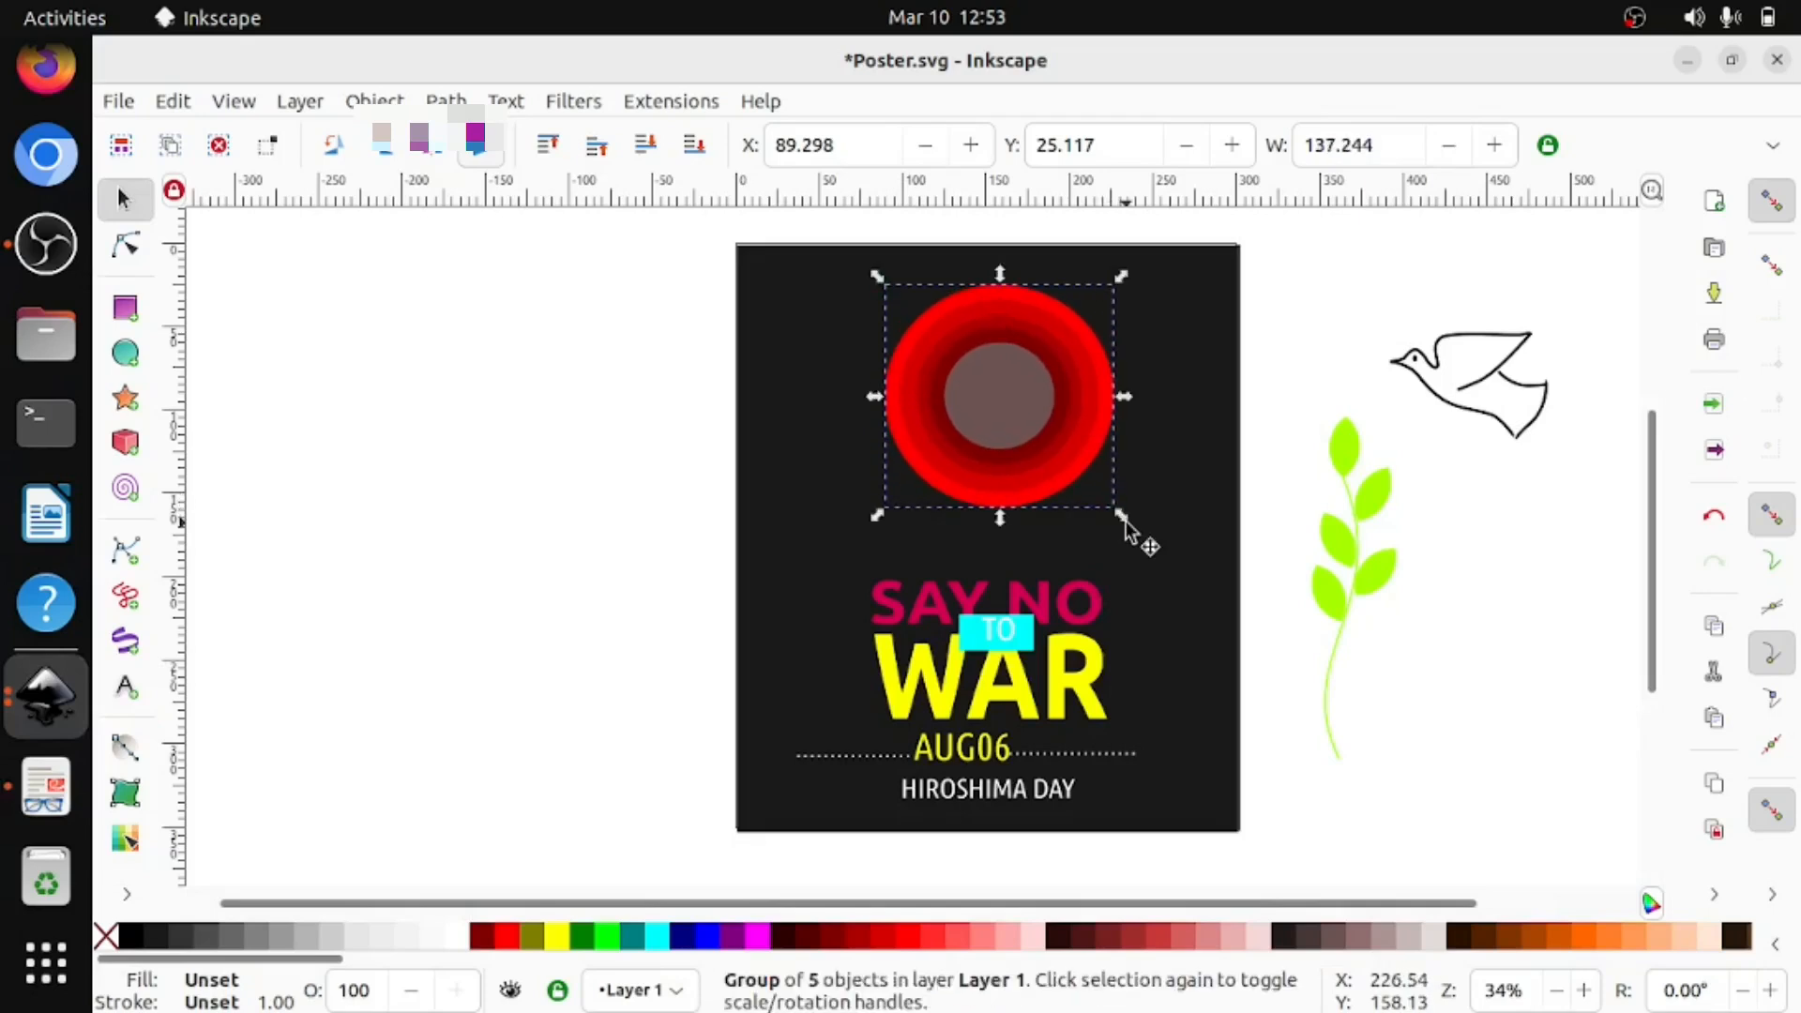
Check the completed poster in Document Viewer, and in Inkscape move the dove group onto the right edge of the poster.
click(45, 786)
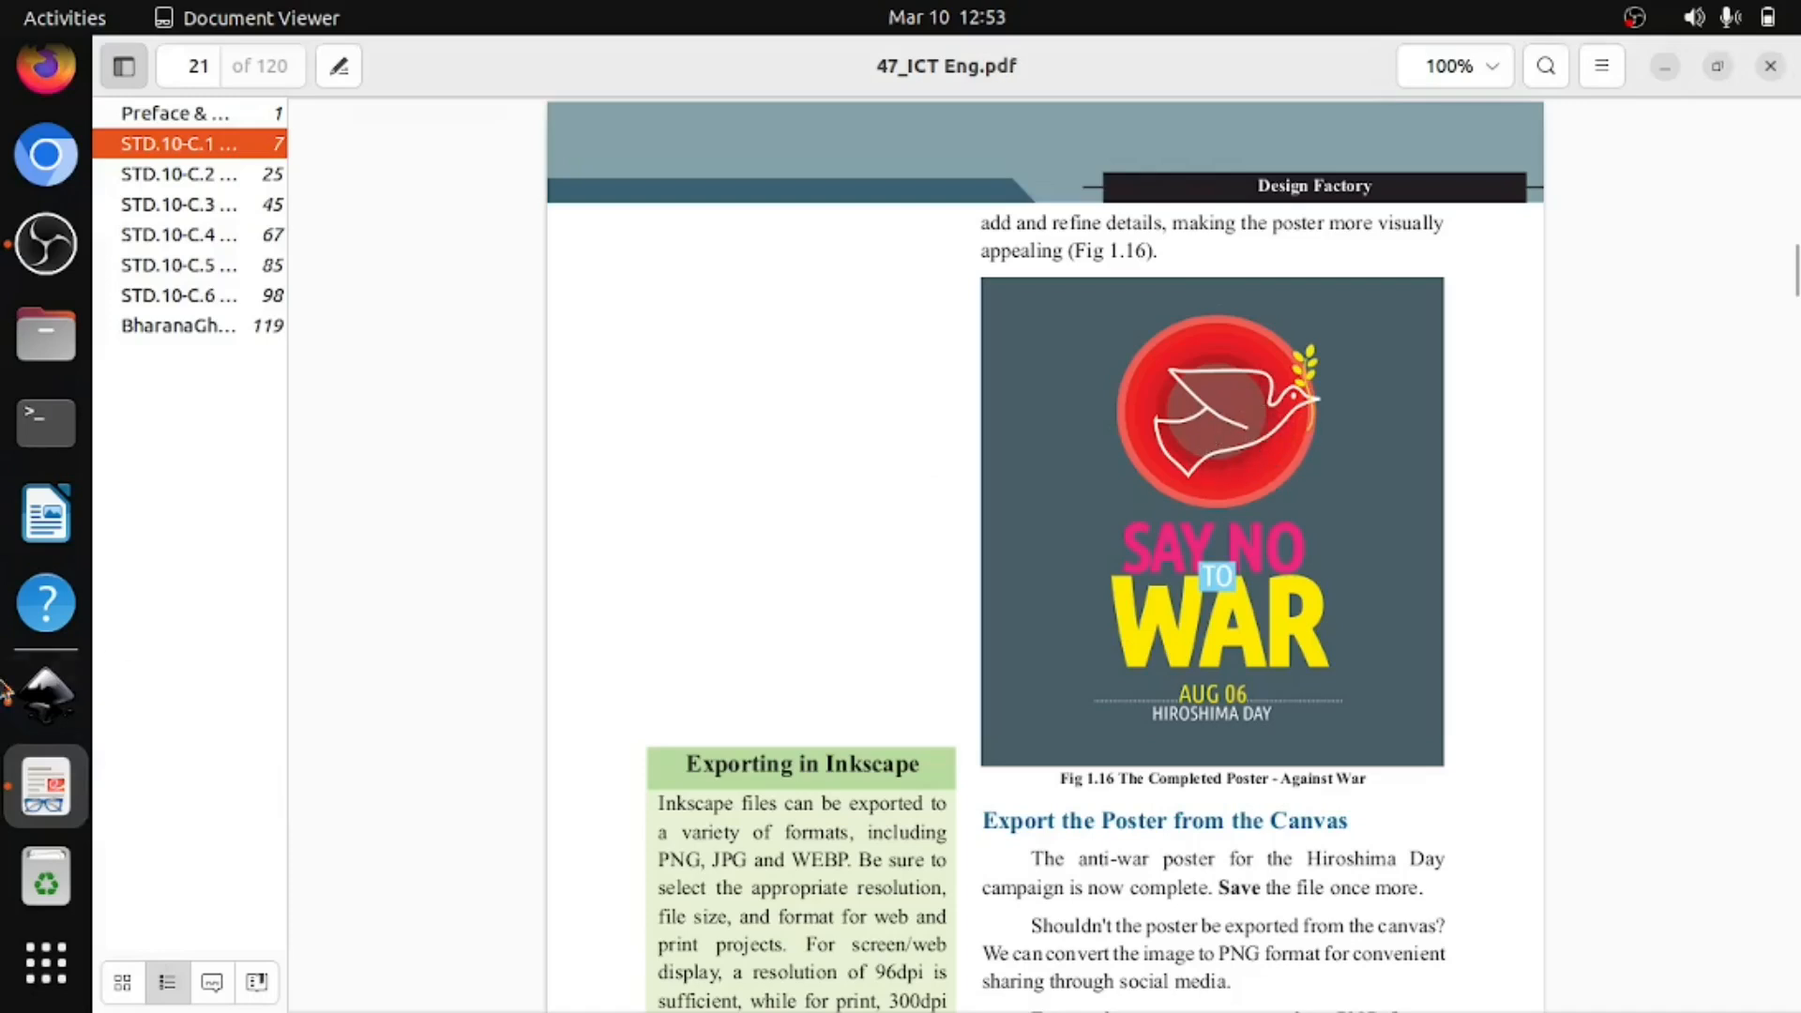
click(54, 706)
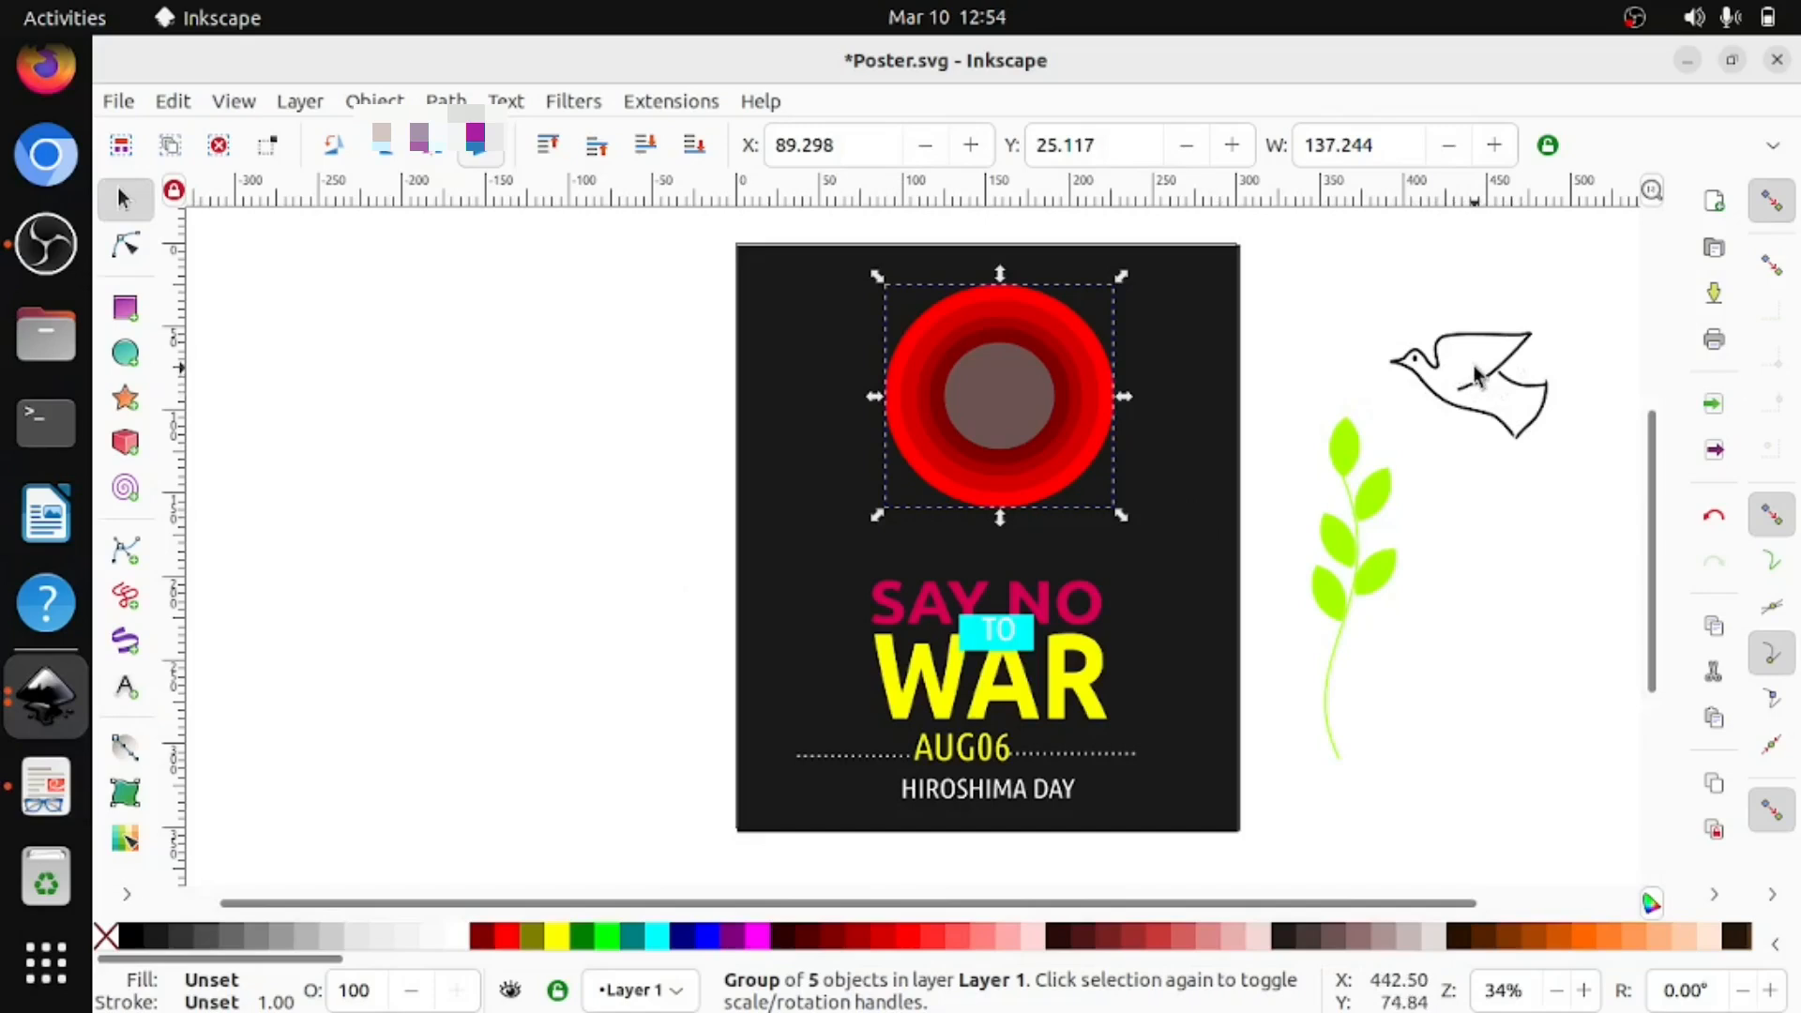
click(1400, 324)
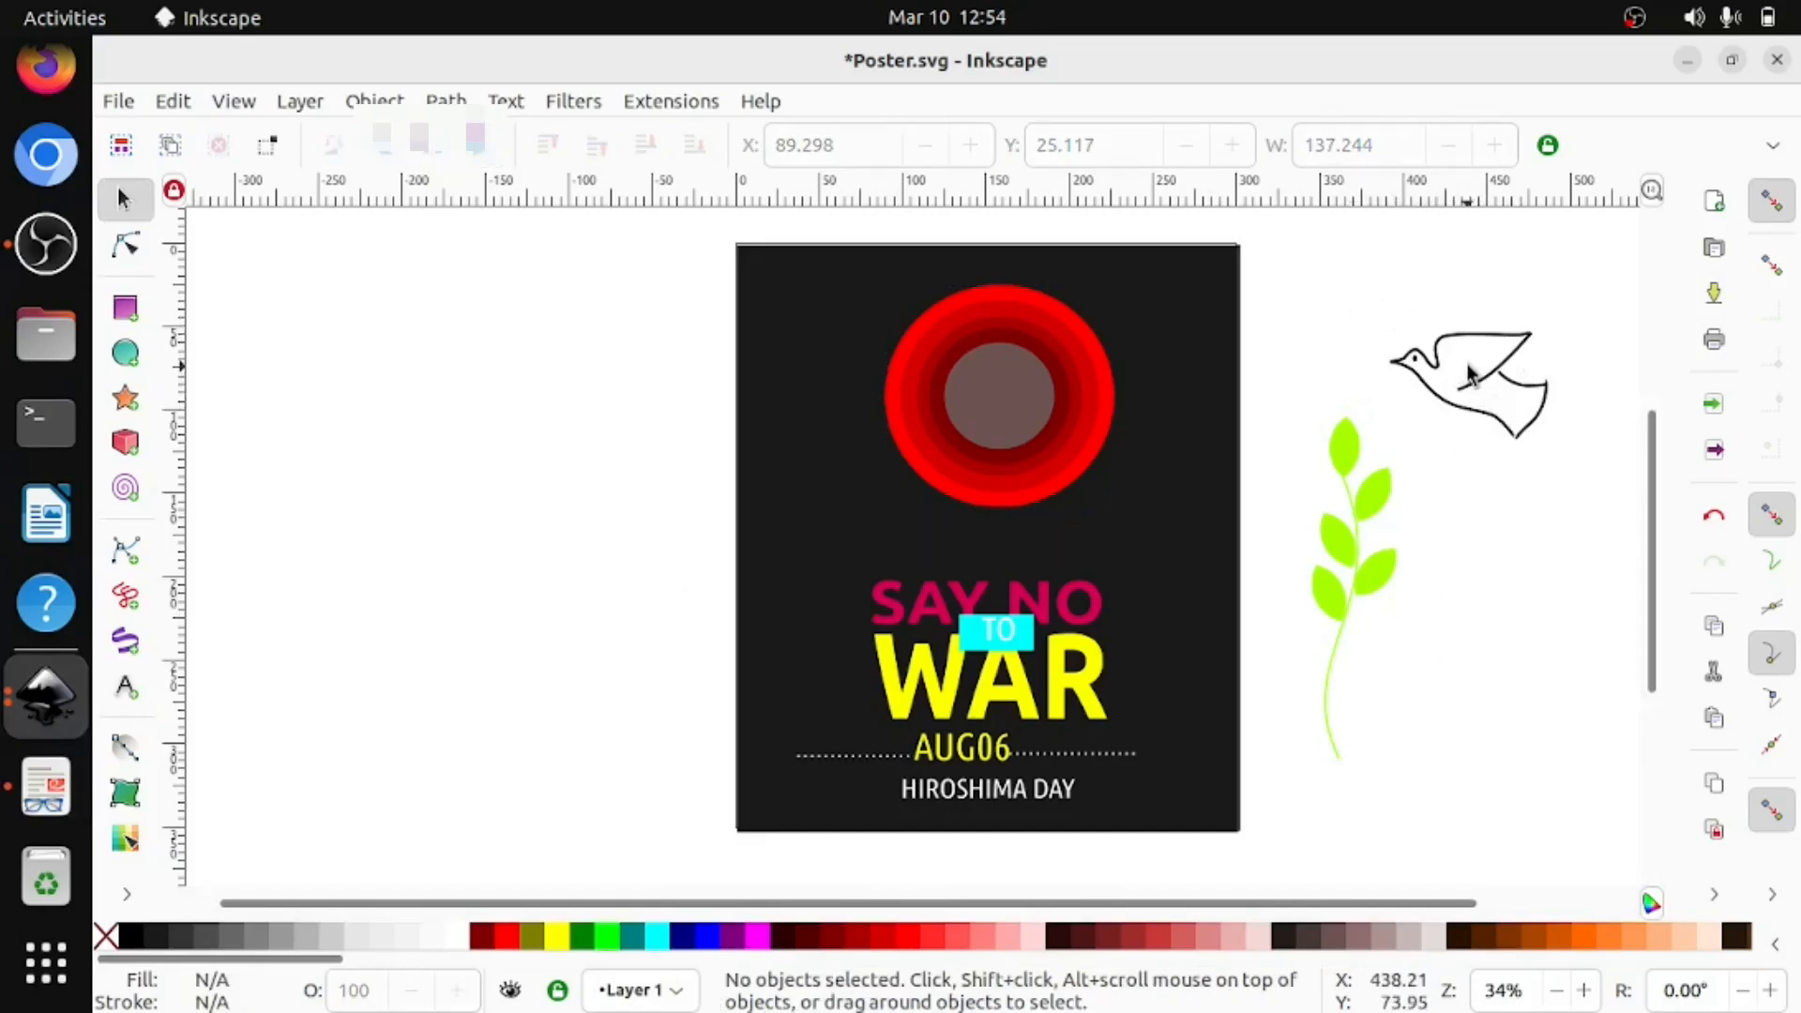
drag(1468, 373, 1492, 417)
drag(1360, 295, 1584, 442)
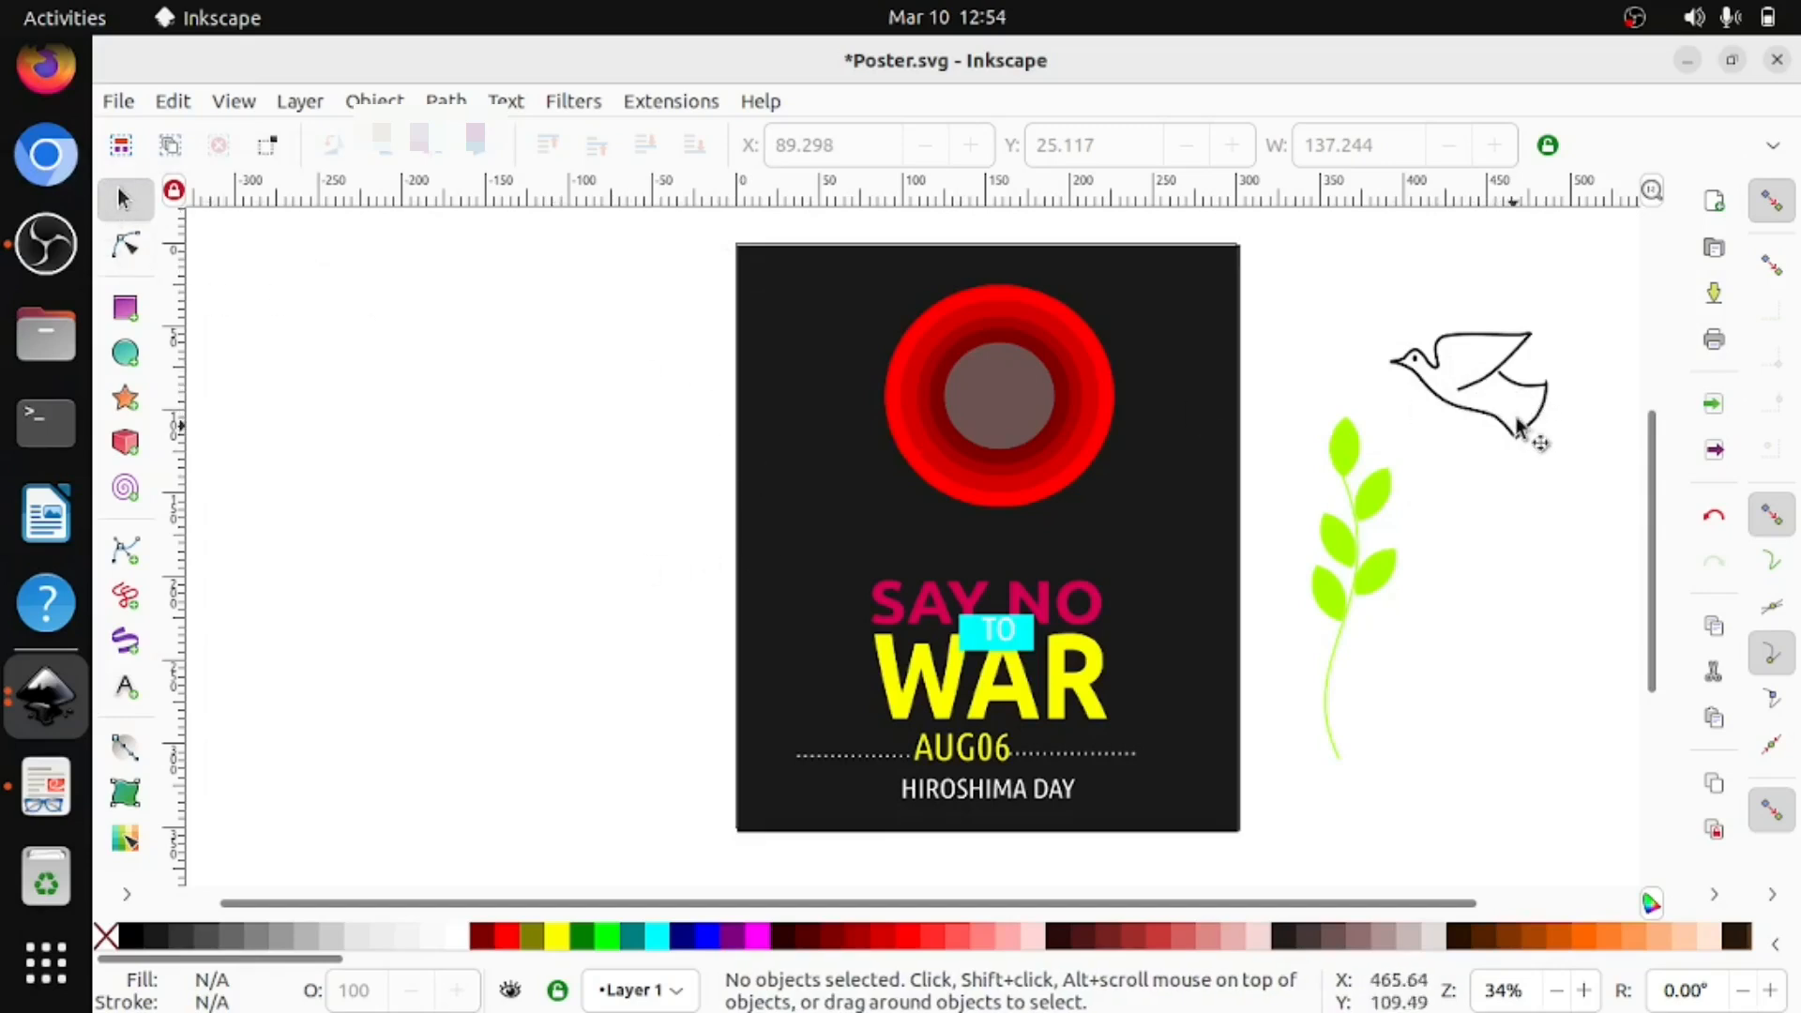
click(1492, 359)
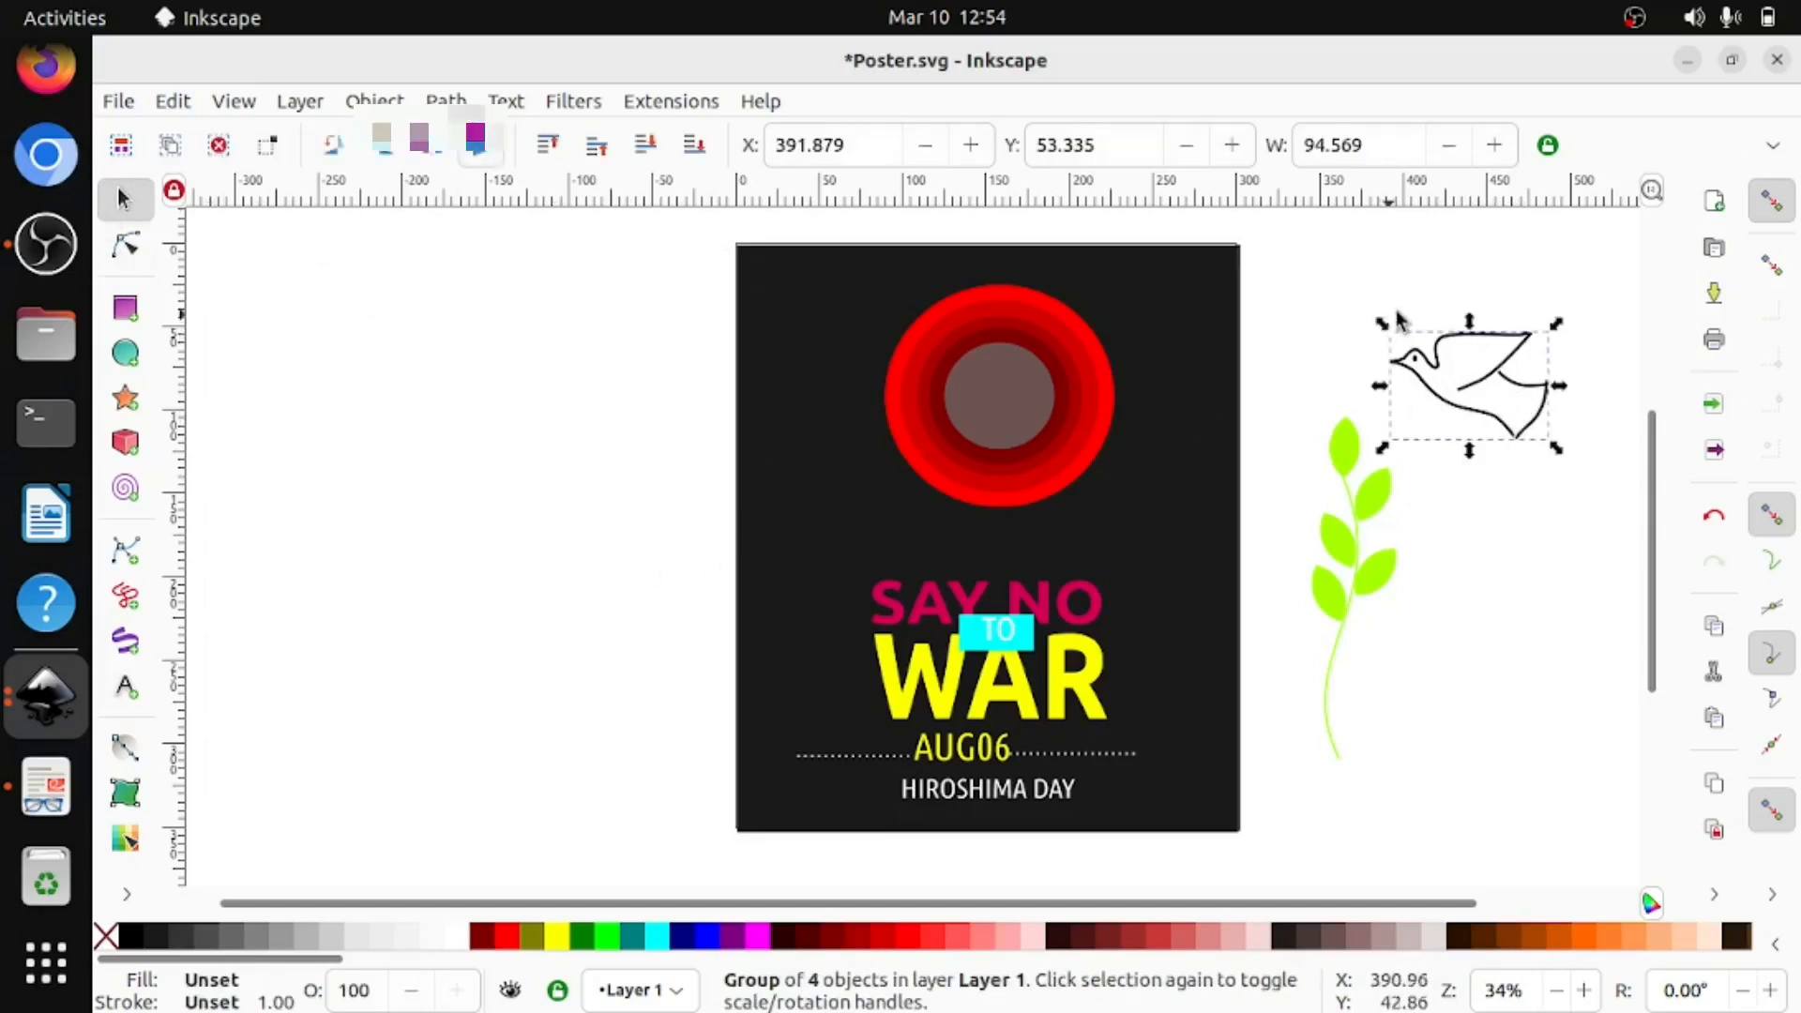
drag(1434, 371, 1213, 514)
Move the olive branch group farther right of the poster, clear of the dove, to about X 454 mm.
click(1403, 533)
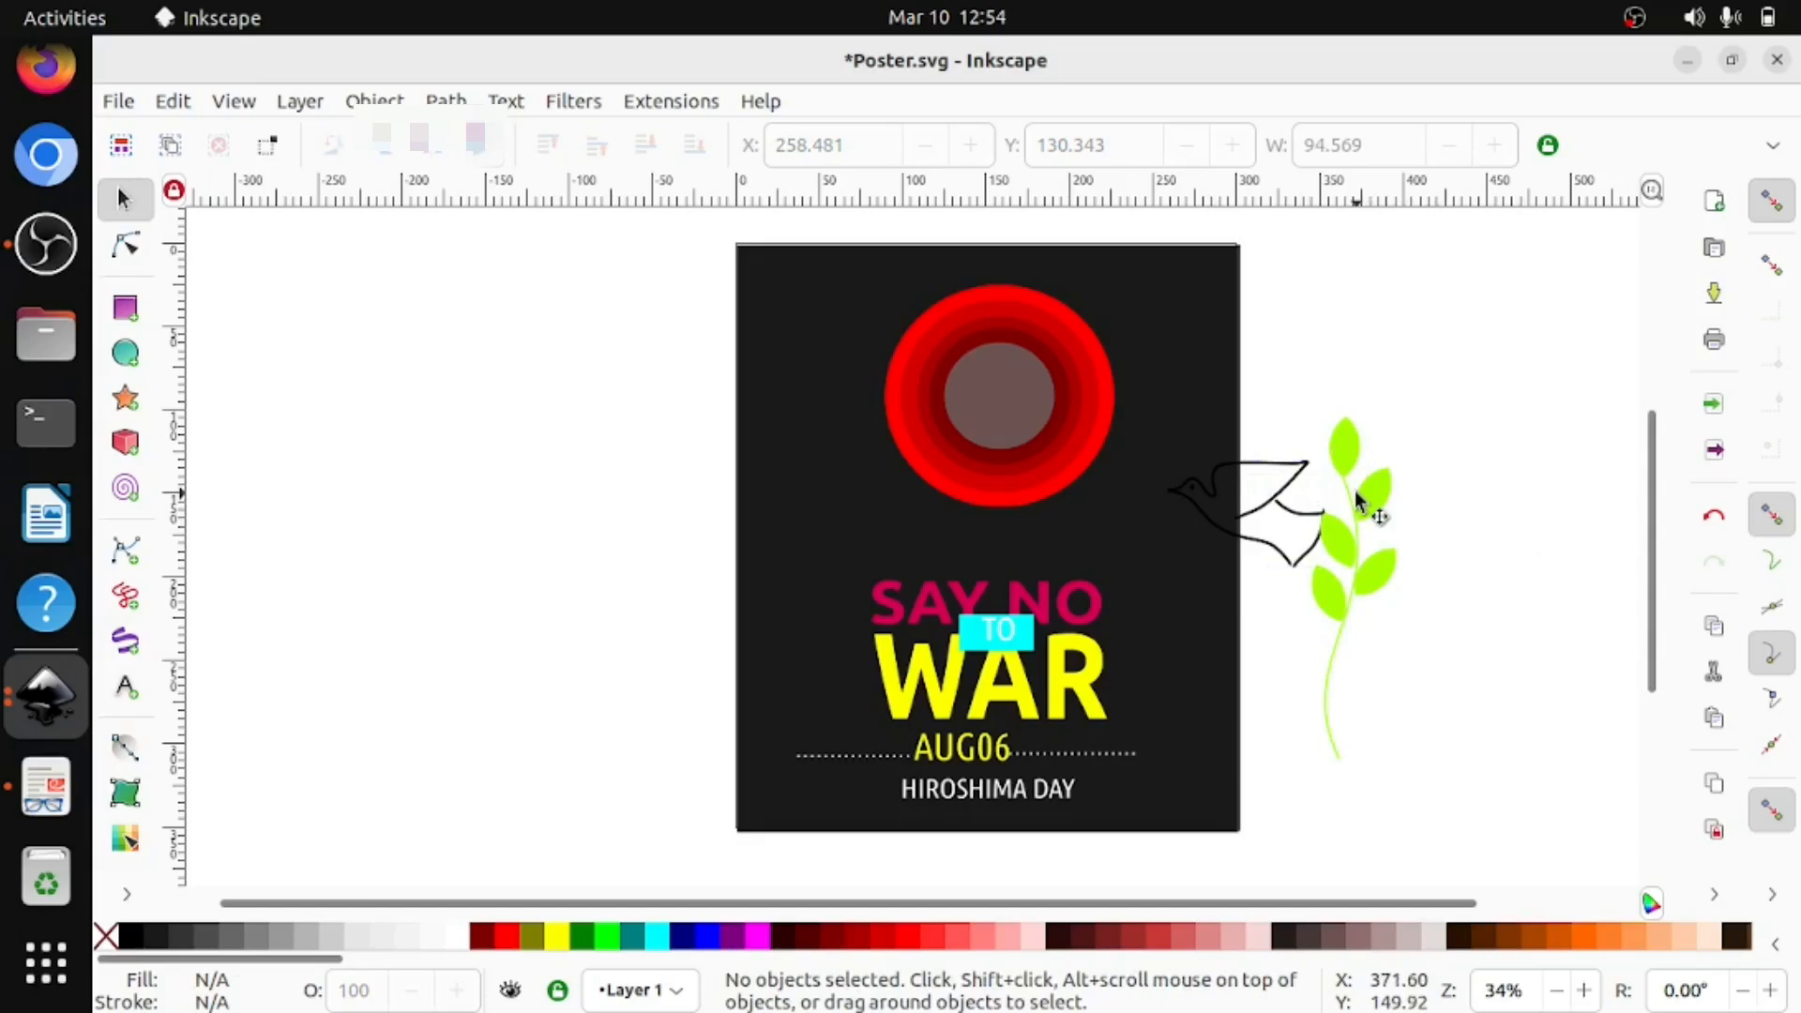
click(1368, 490)
drag(1369, 474, 1551, 437)
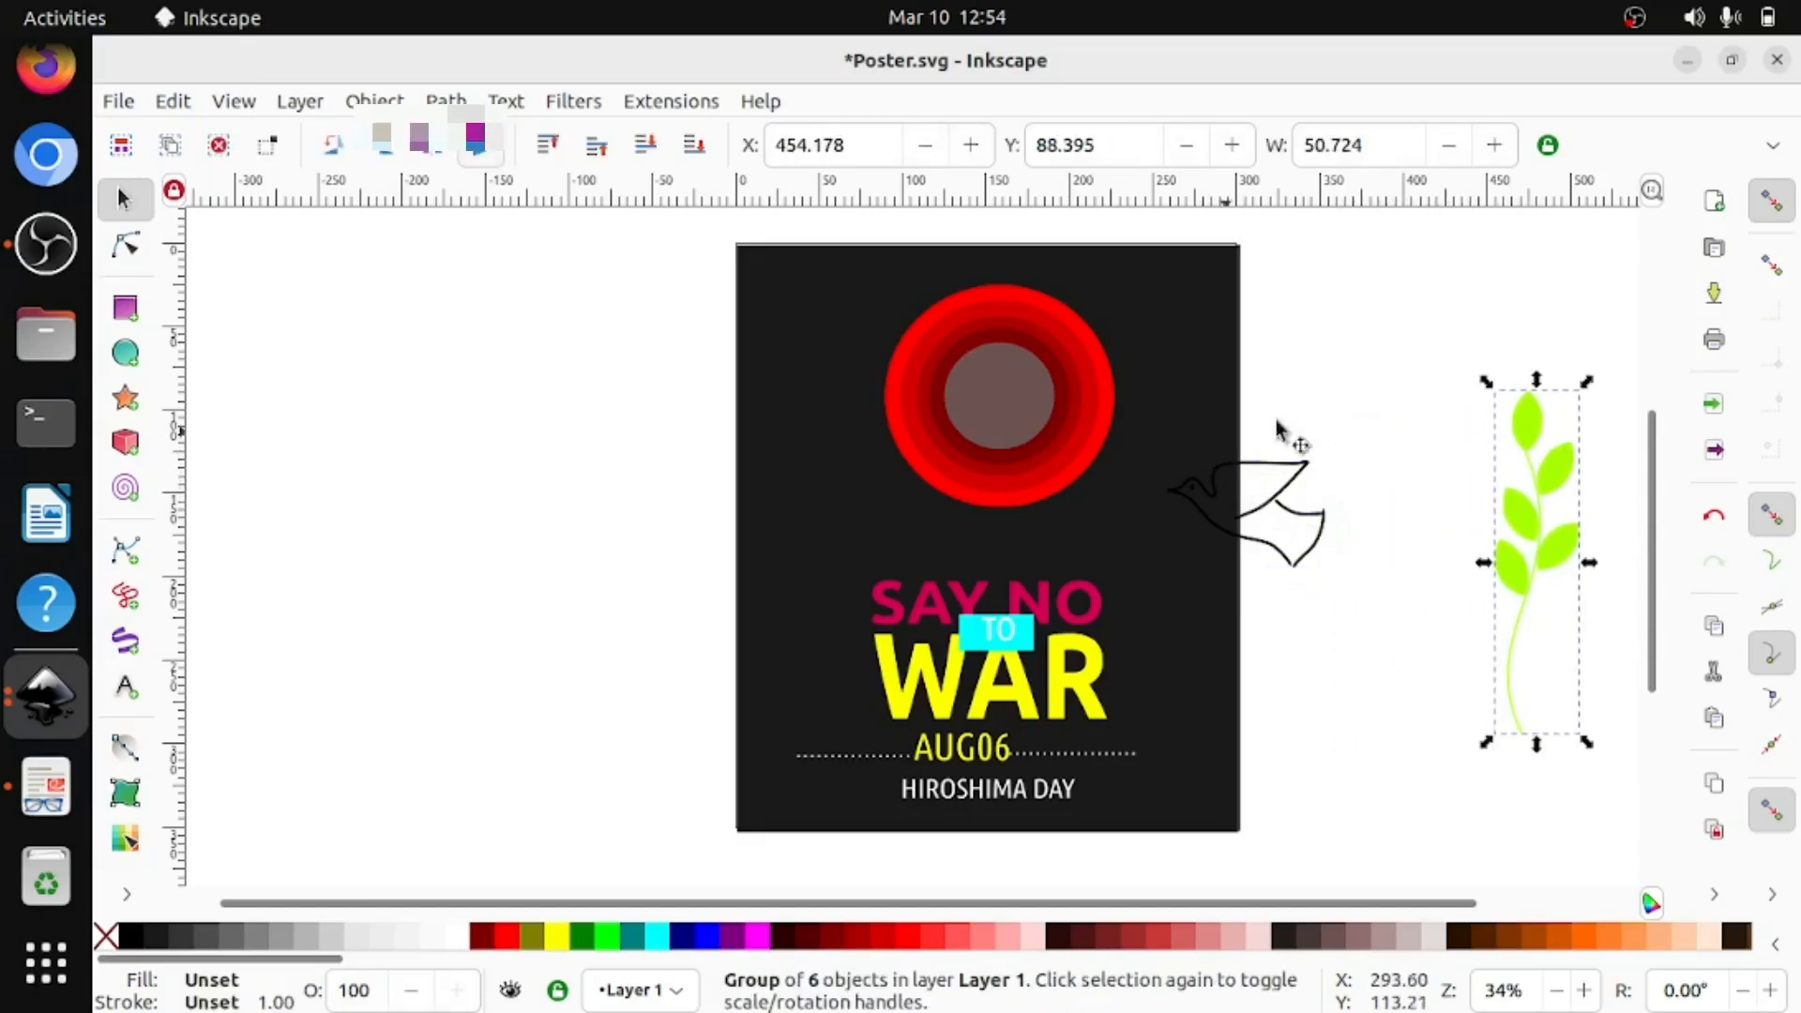
Give the dove group no fill and a light grey stroke.
drag(1400, 433, 1145, 593)
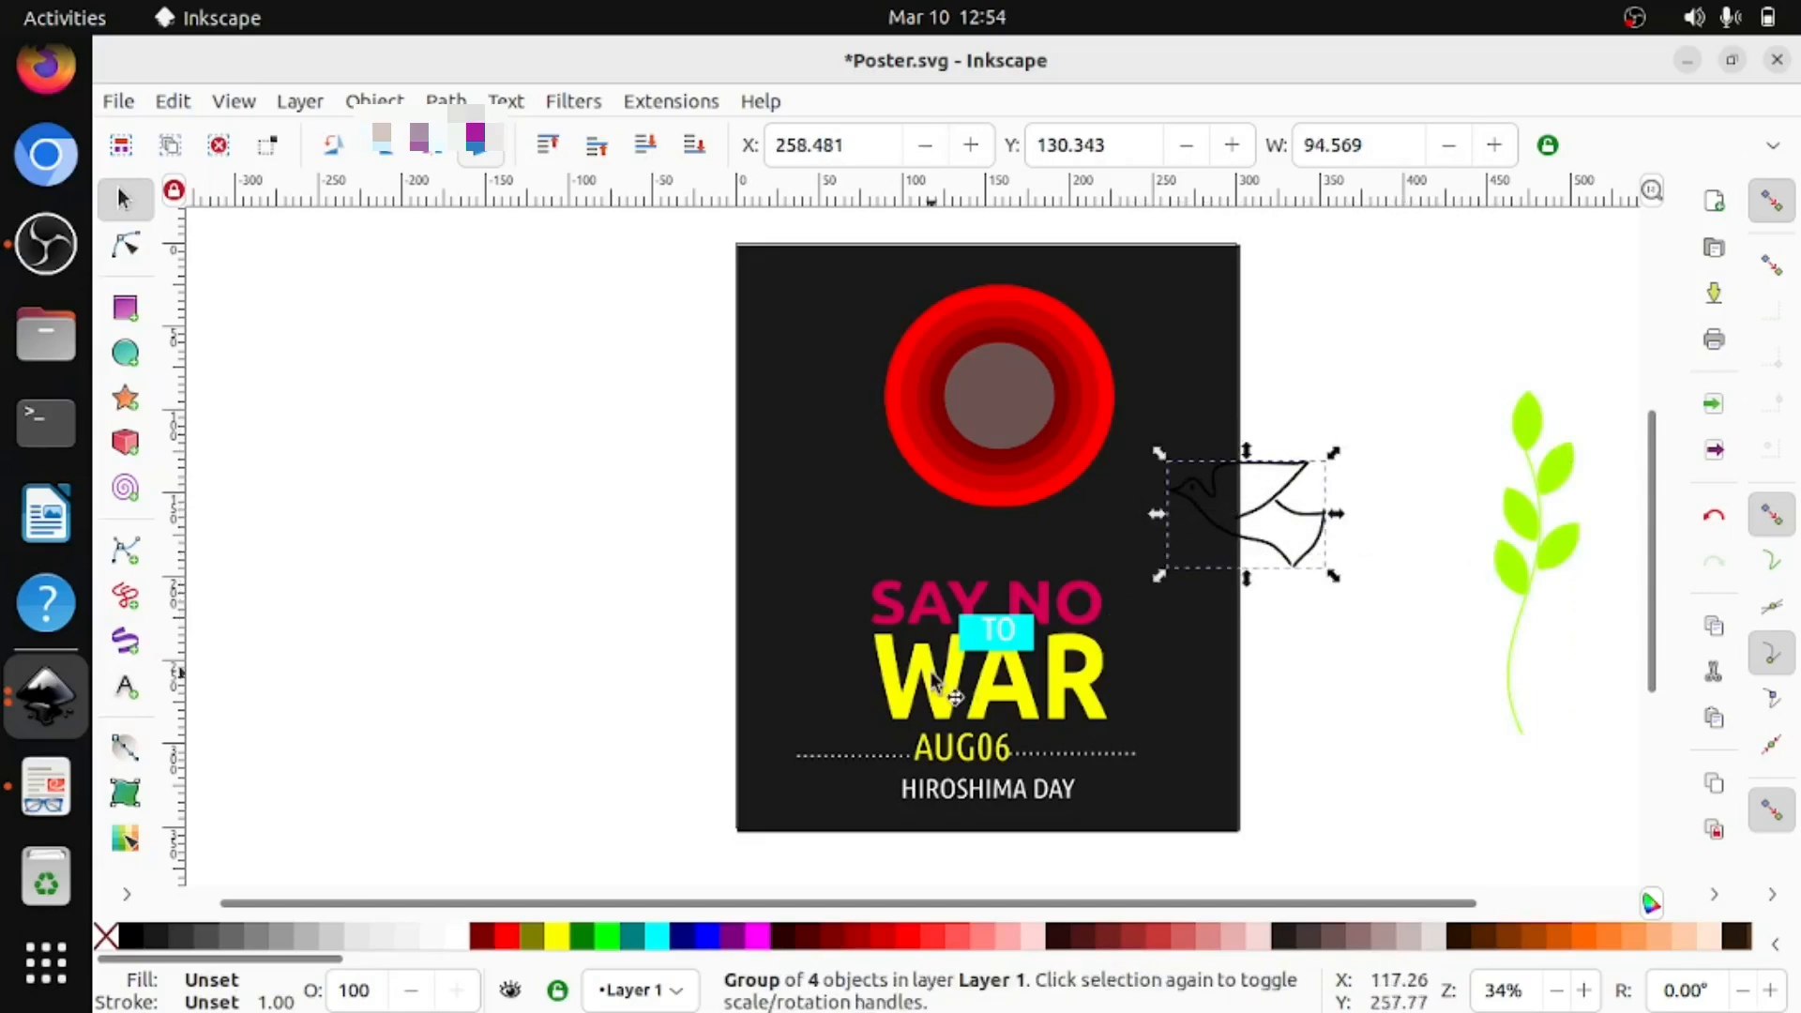
click(356, 938)
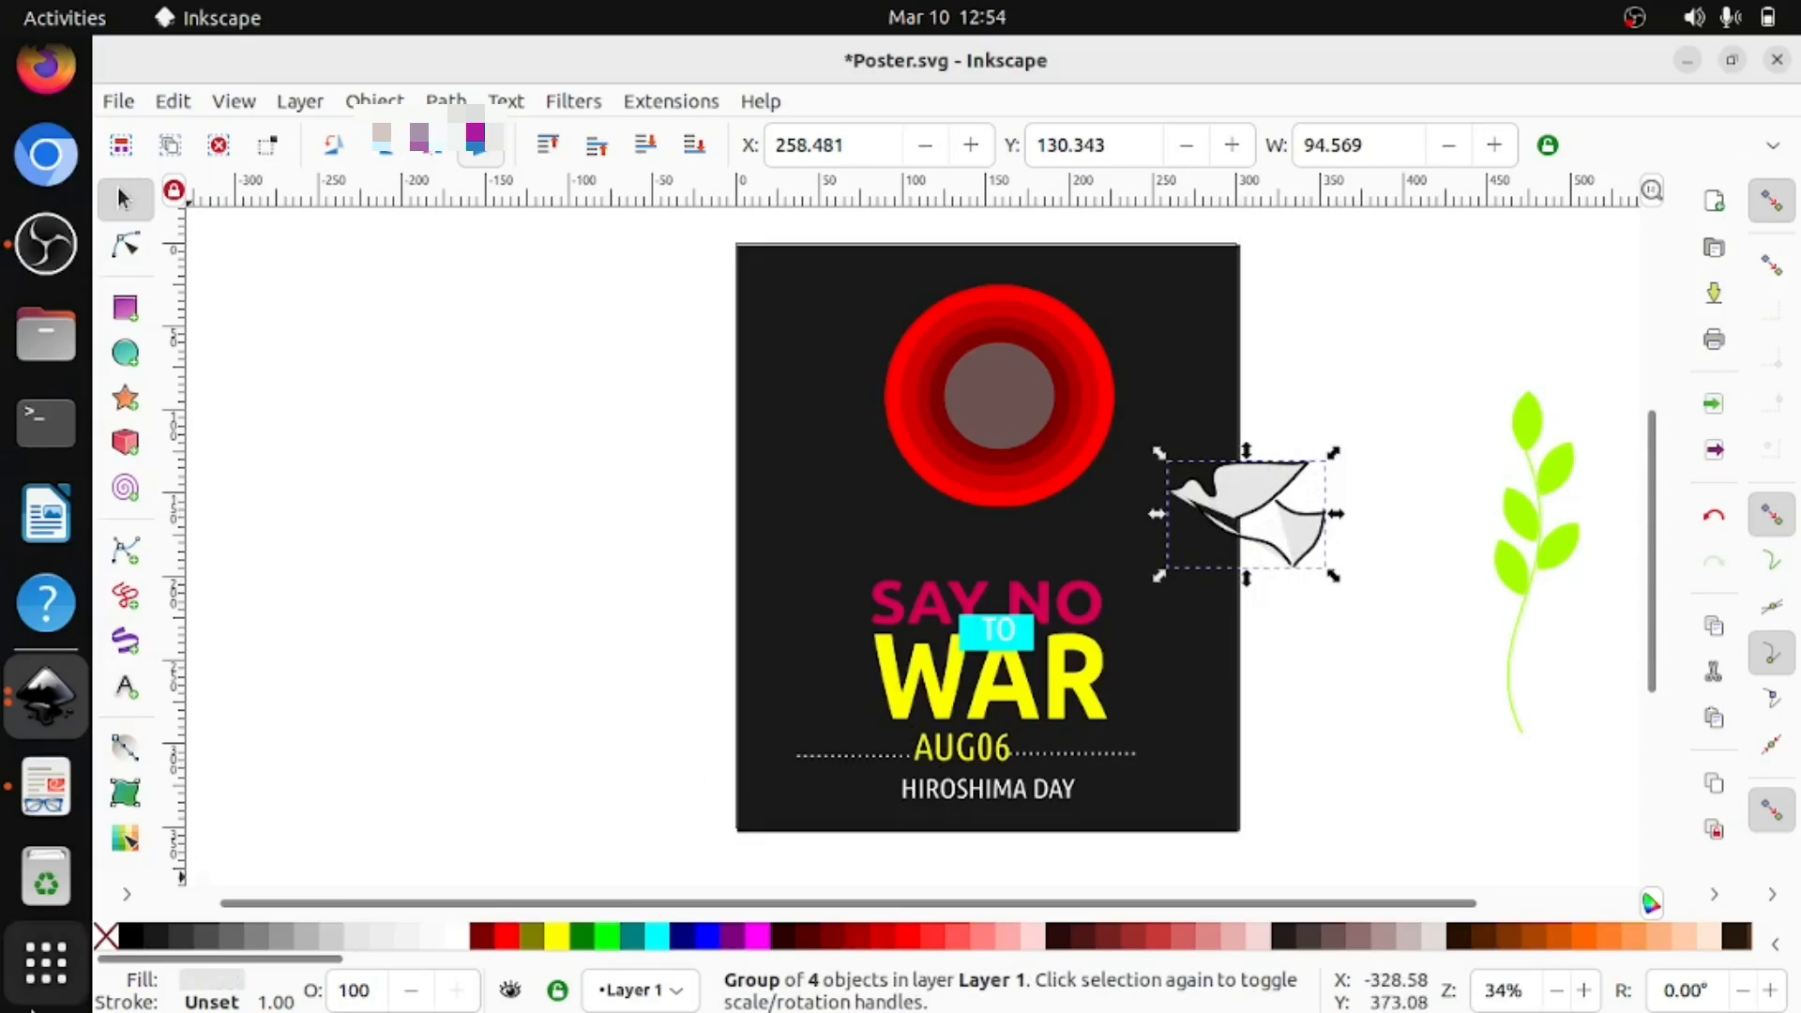
click(109, 938)
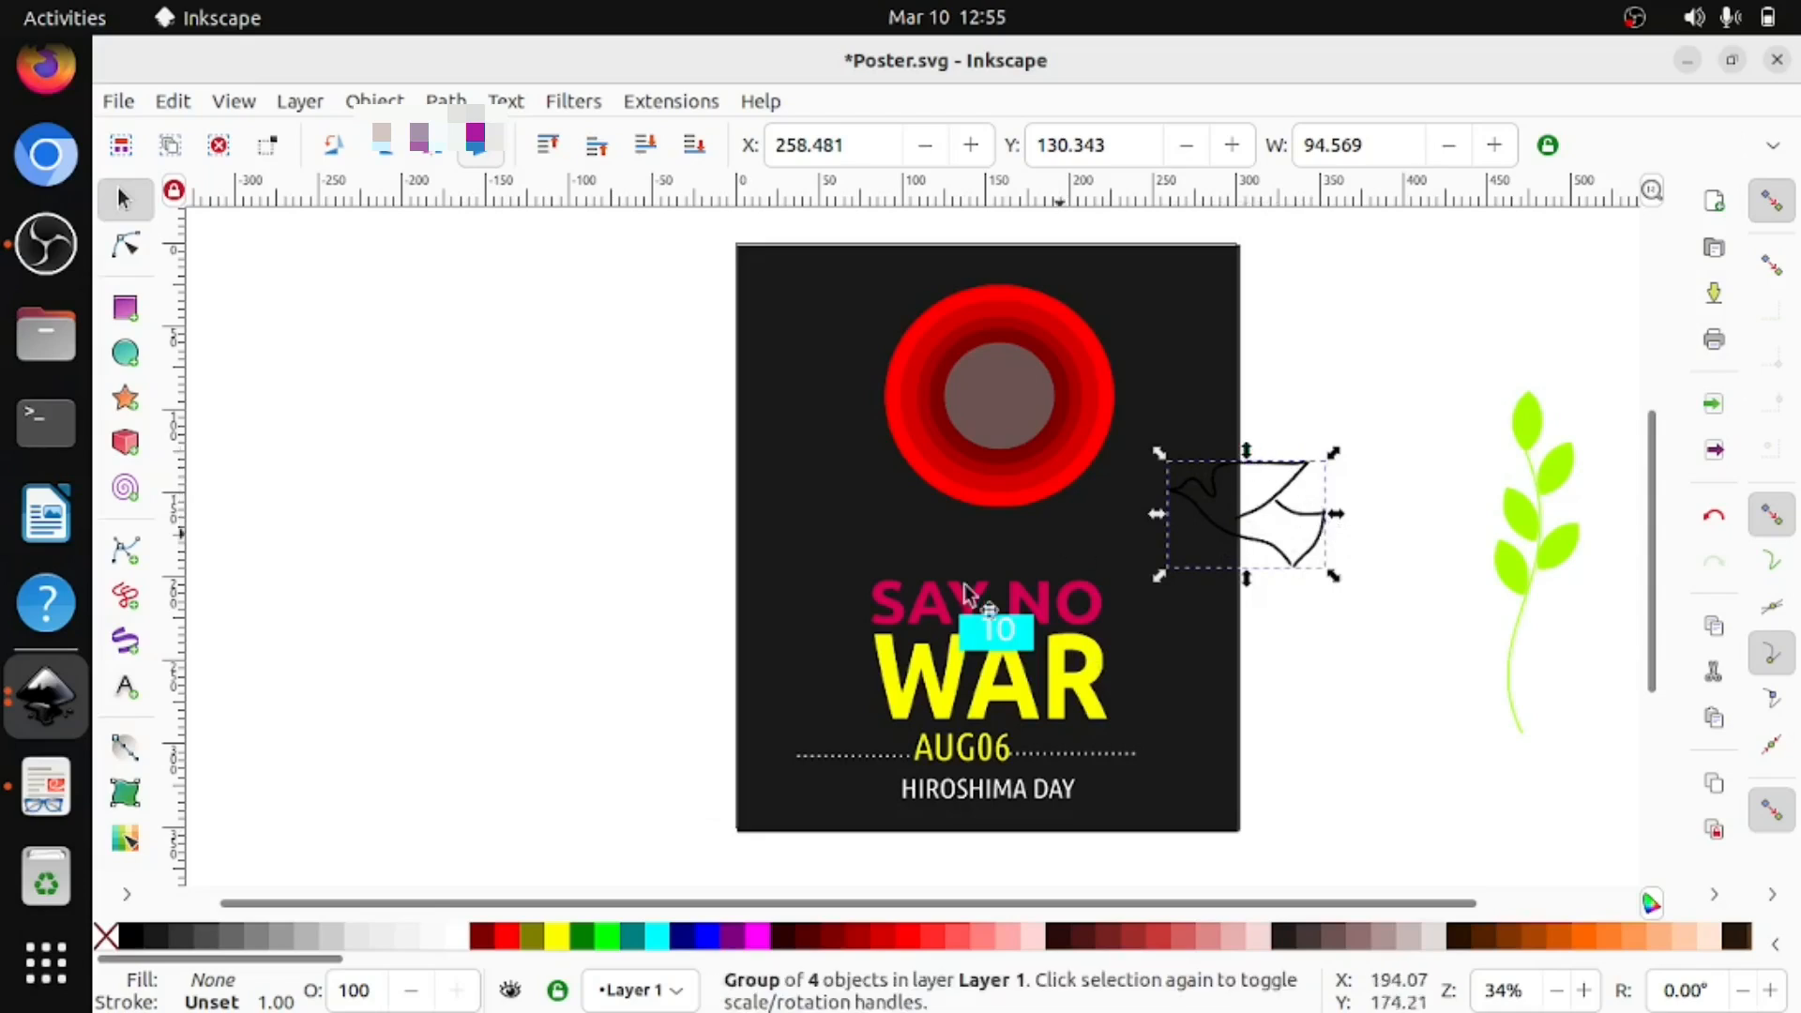
shift+click(365, 947)
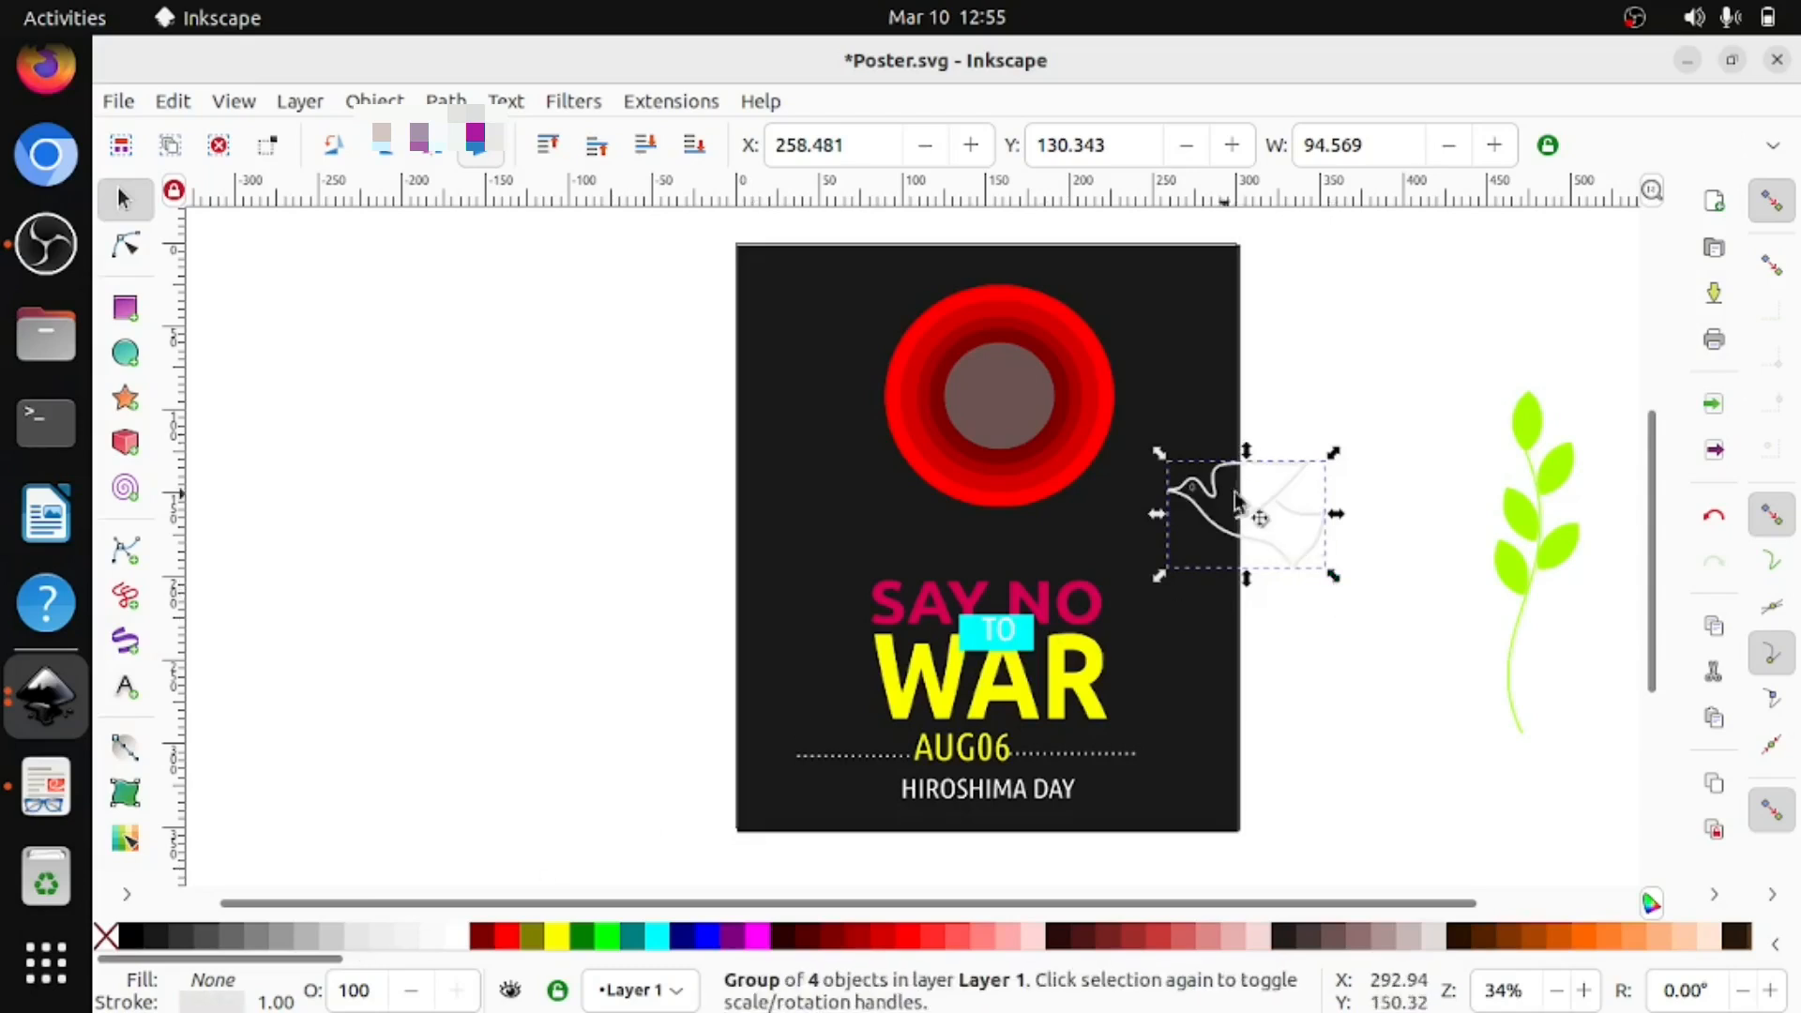
Try the dove on the poster just below the red circles, and move it back to the poster's right edge.
click(1286, 497)
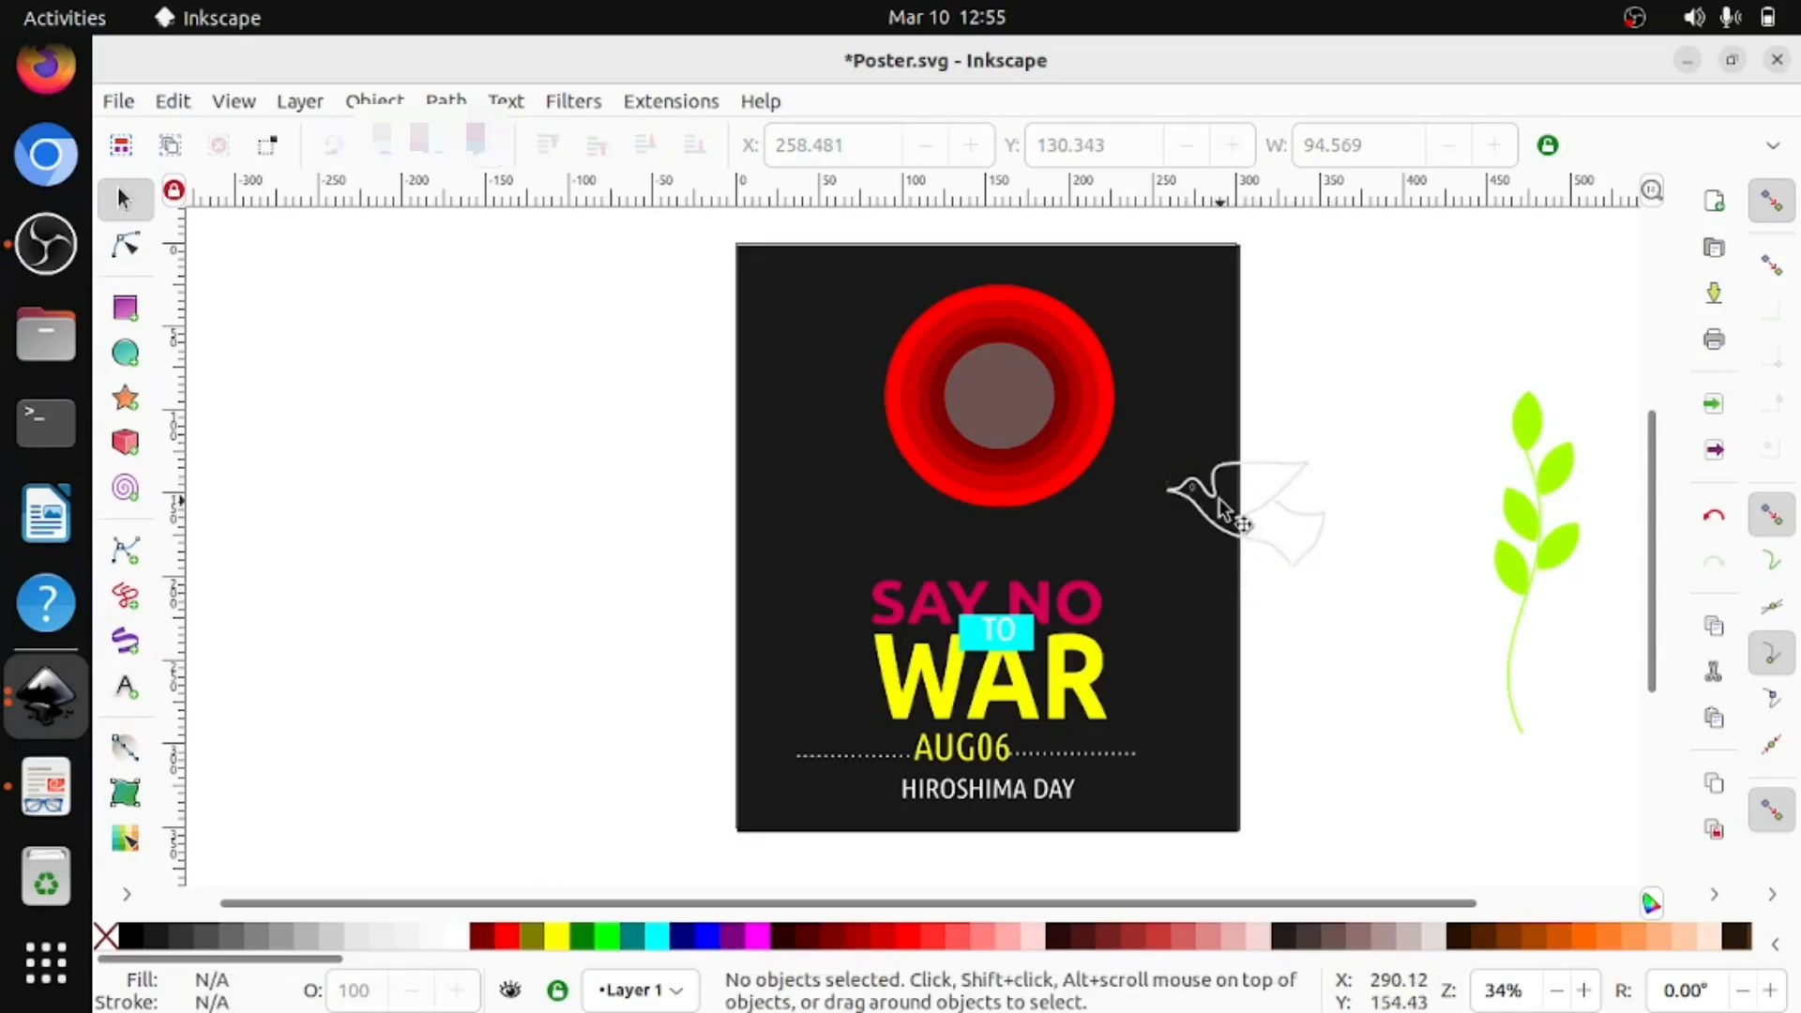
click(1248, 512)
drag(1259, 477, 1153, 494)
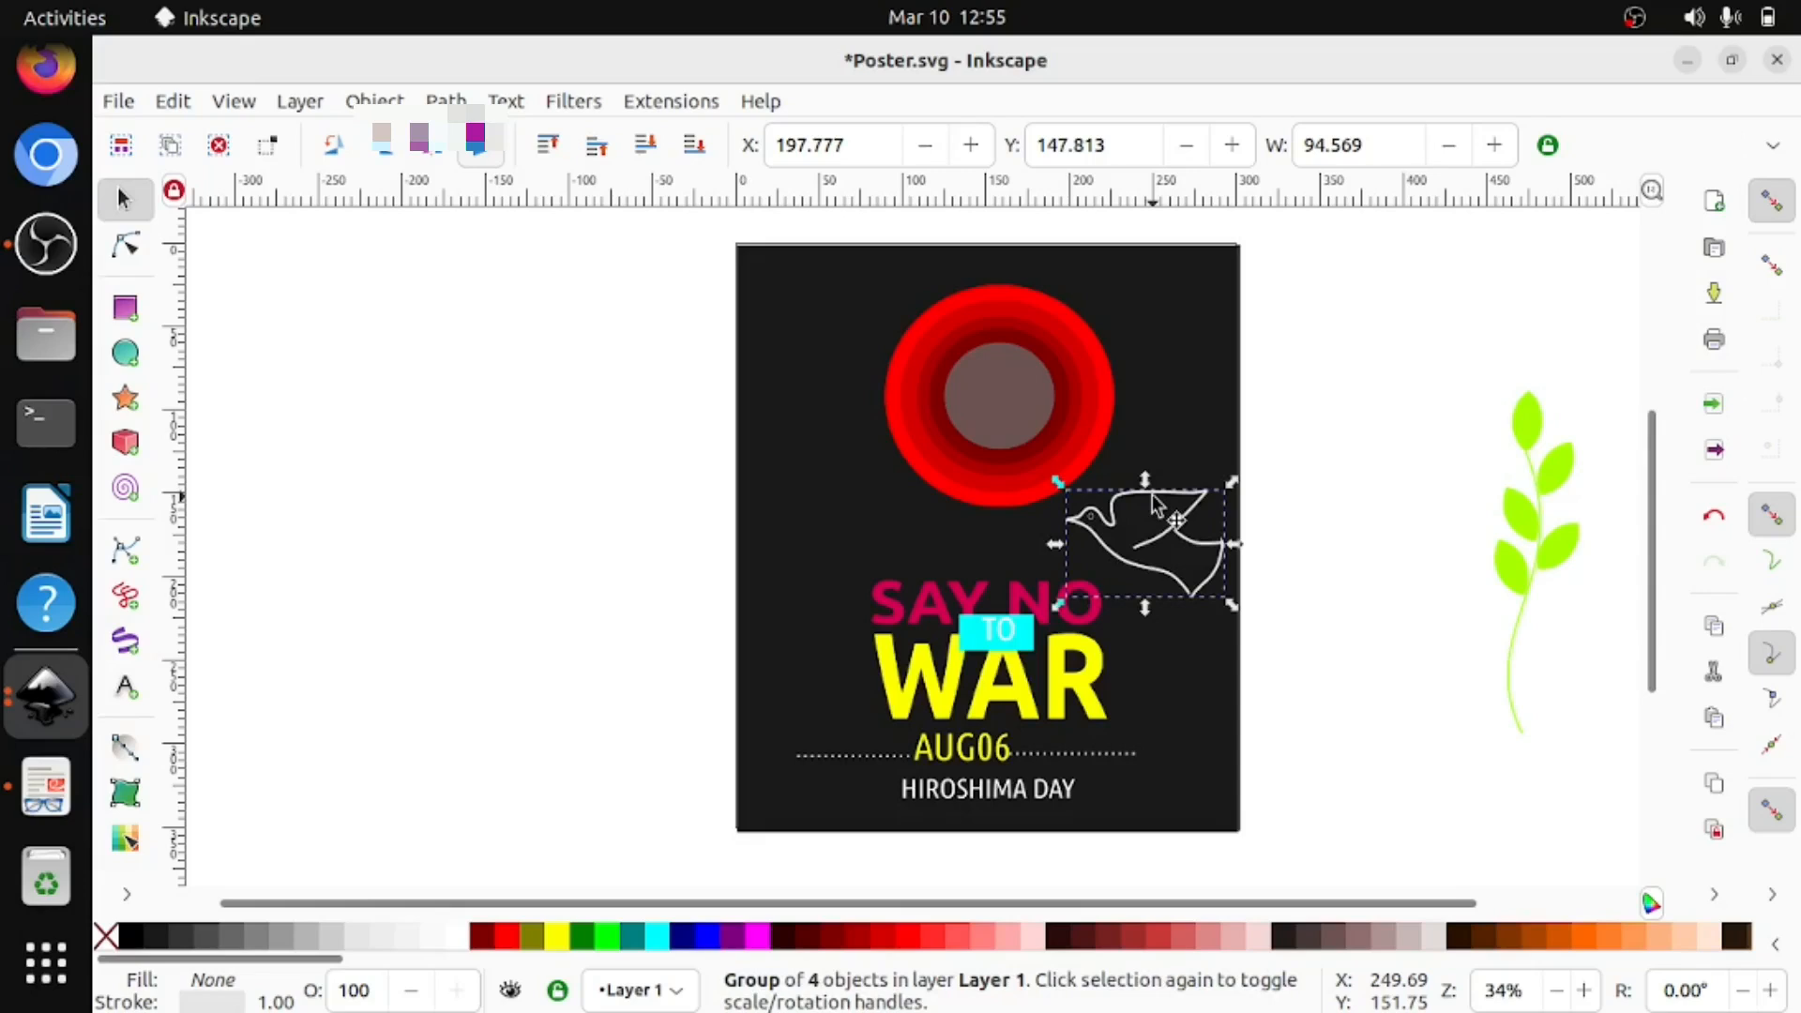
mouse_move(1133, 525)
mouse_down()
mouse_move(1150, 505)
mouse_move(1133, 514)
mouse_up()
click(1133, 514)
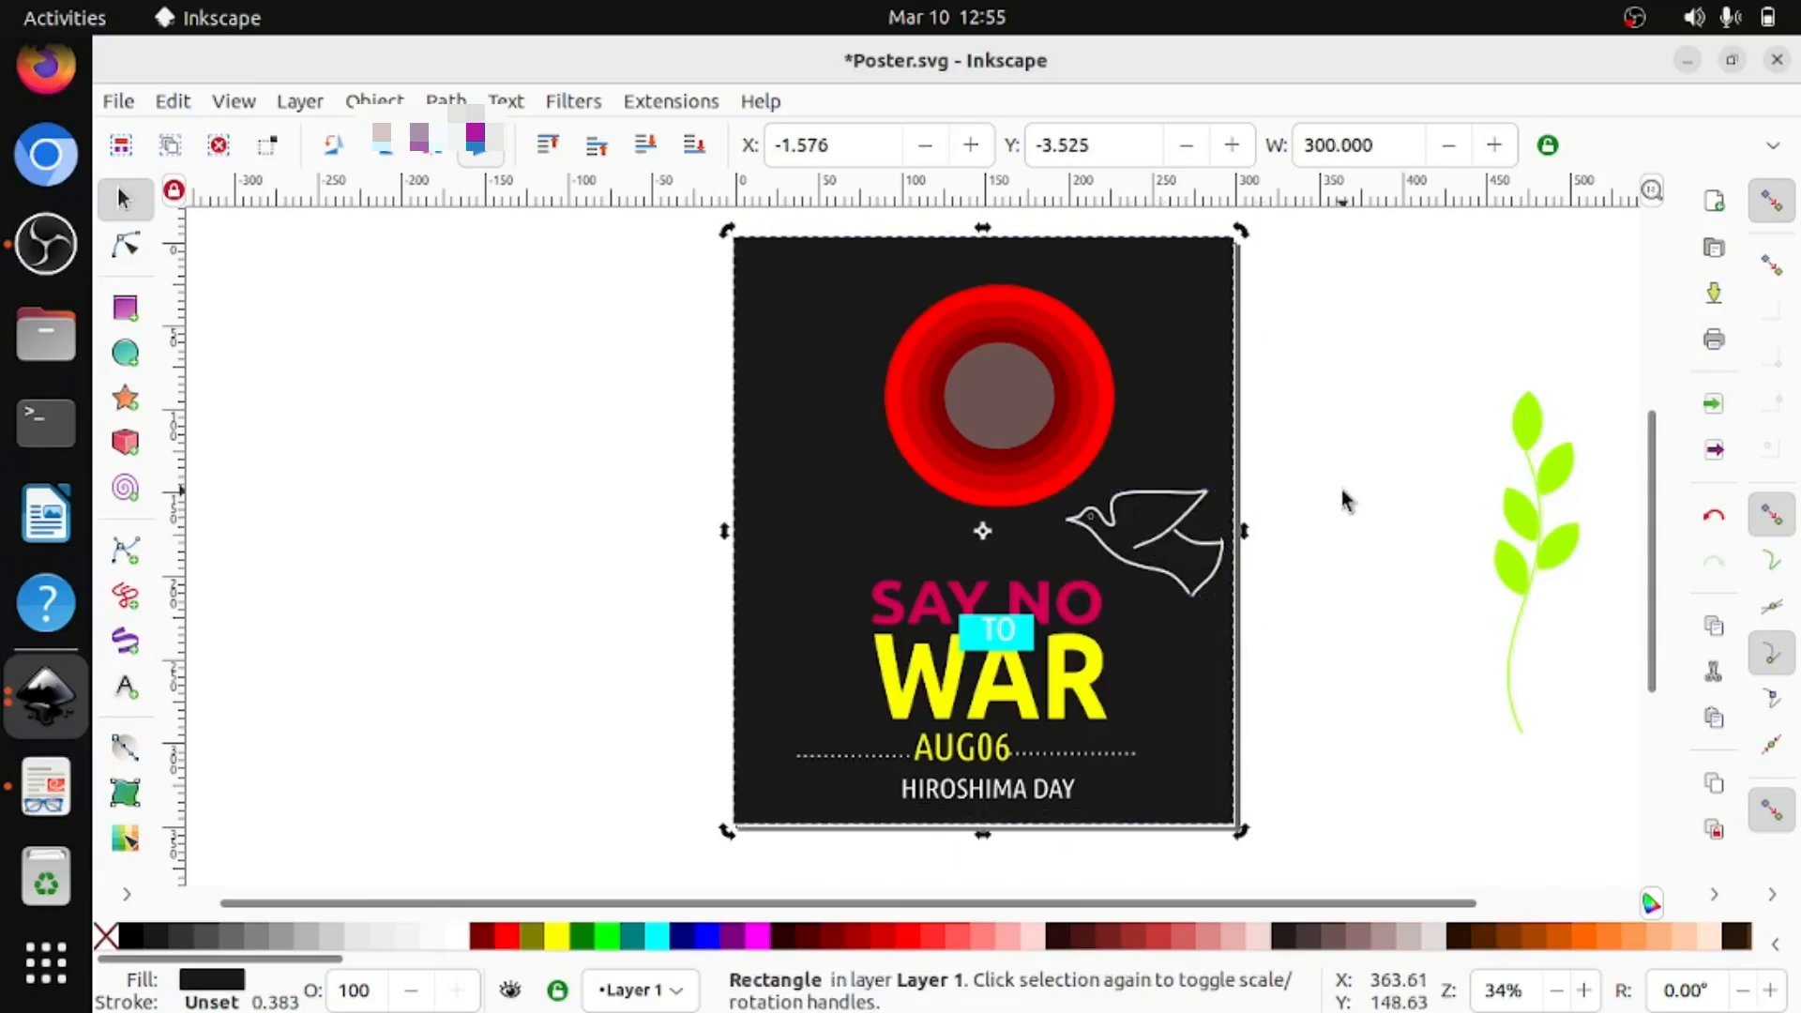
click(1356, 523)
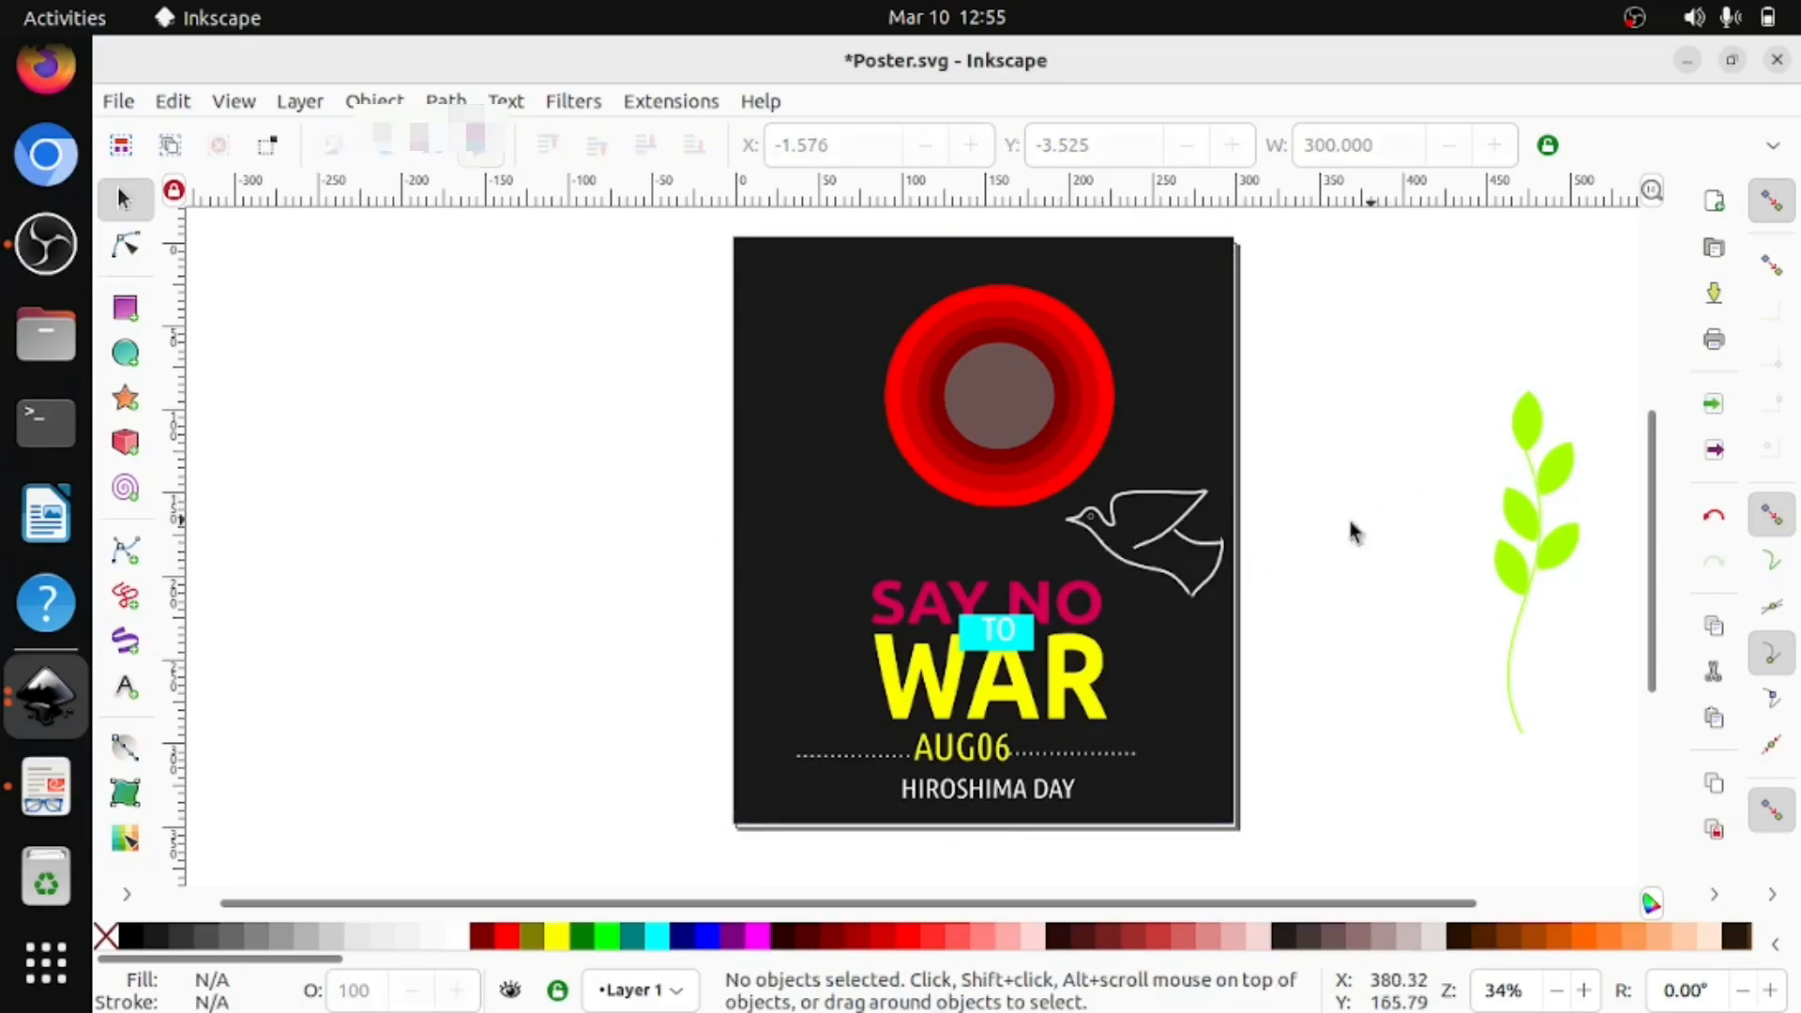
drag(1398, 488, 1055, 582)
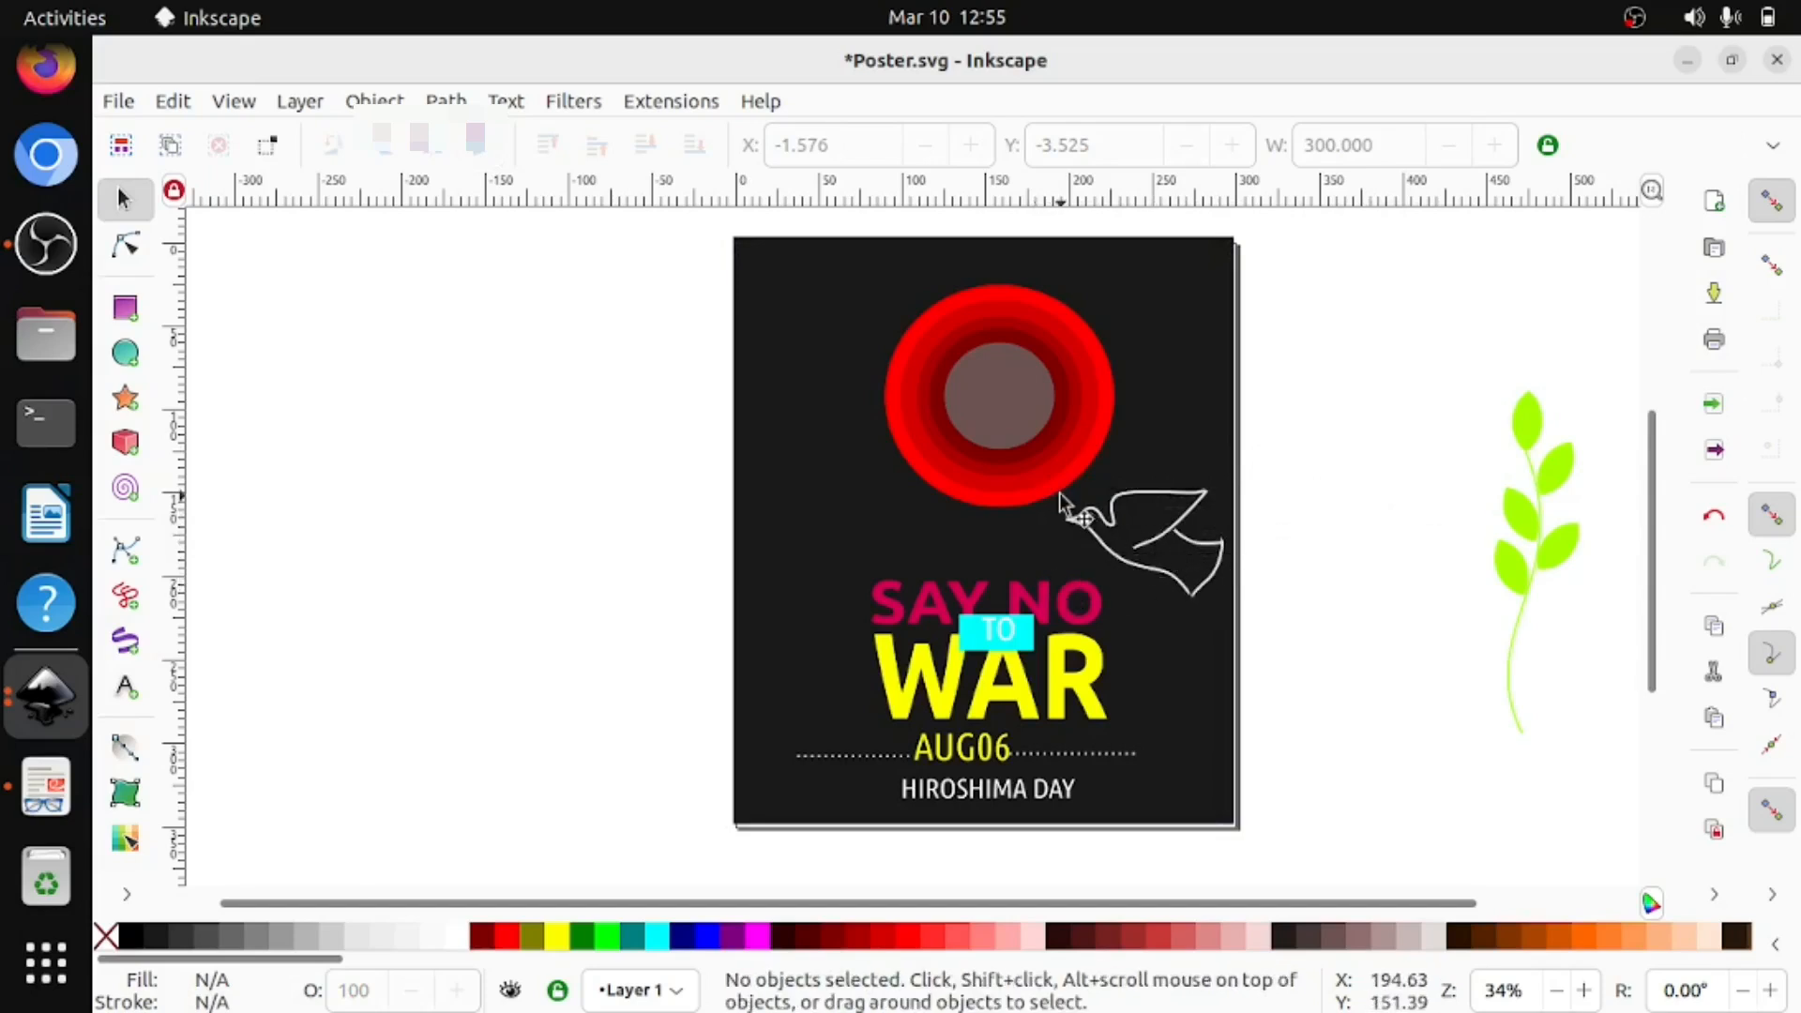
click(1197, 544)
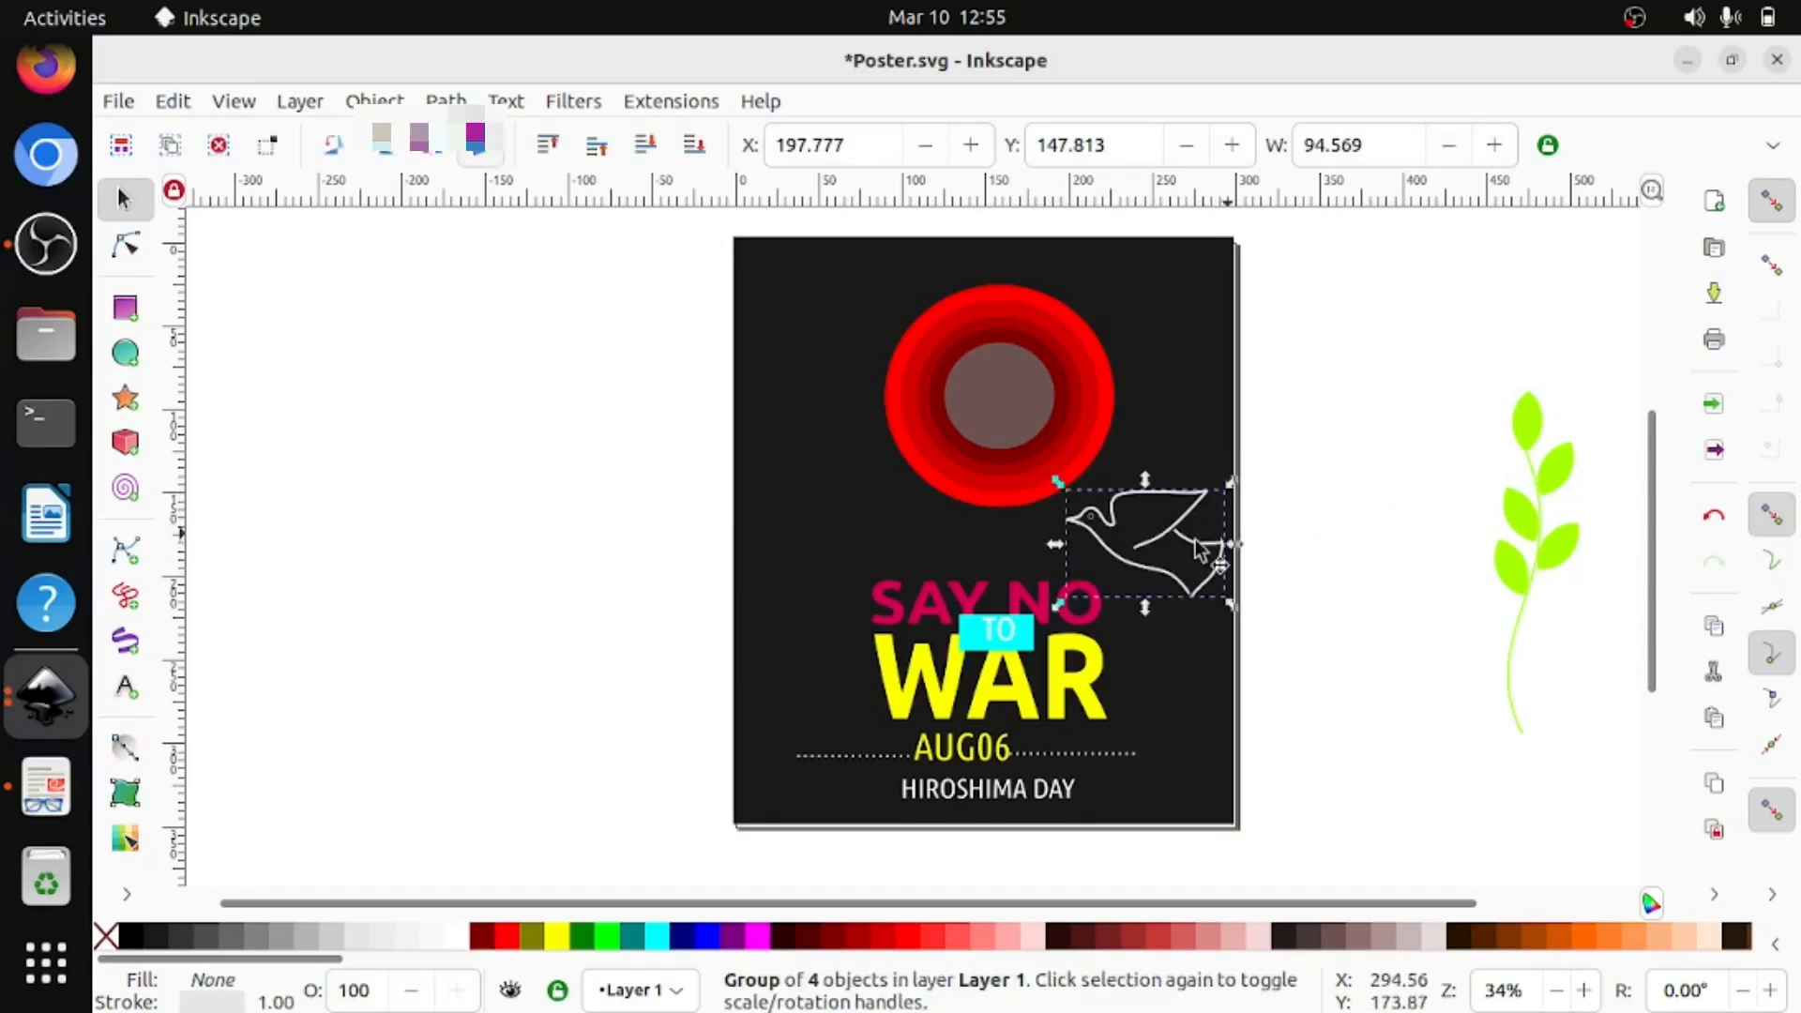
drag(1157, 517, 1257, 430)
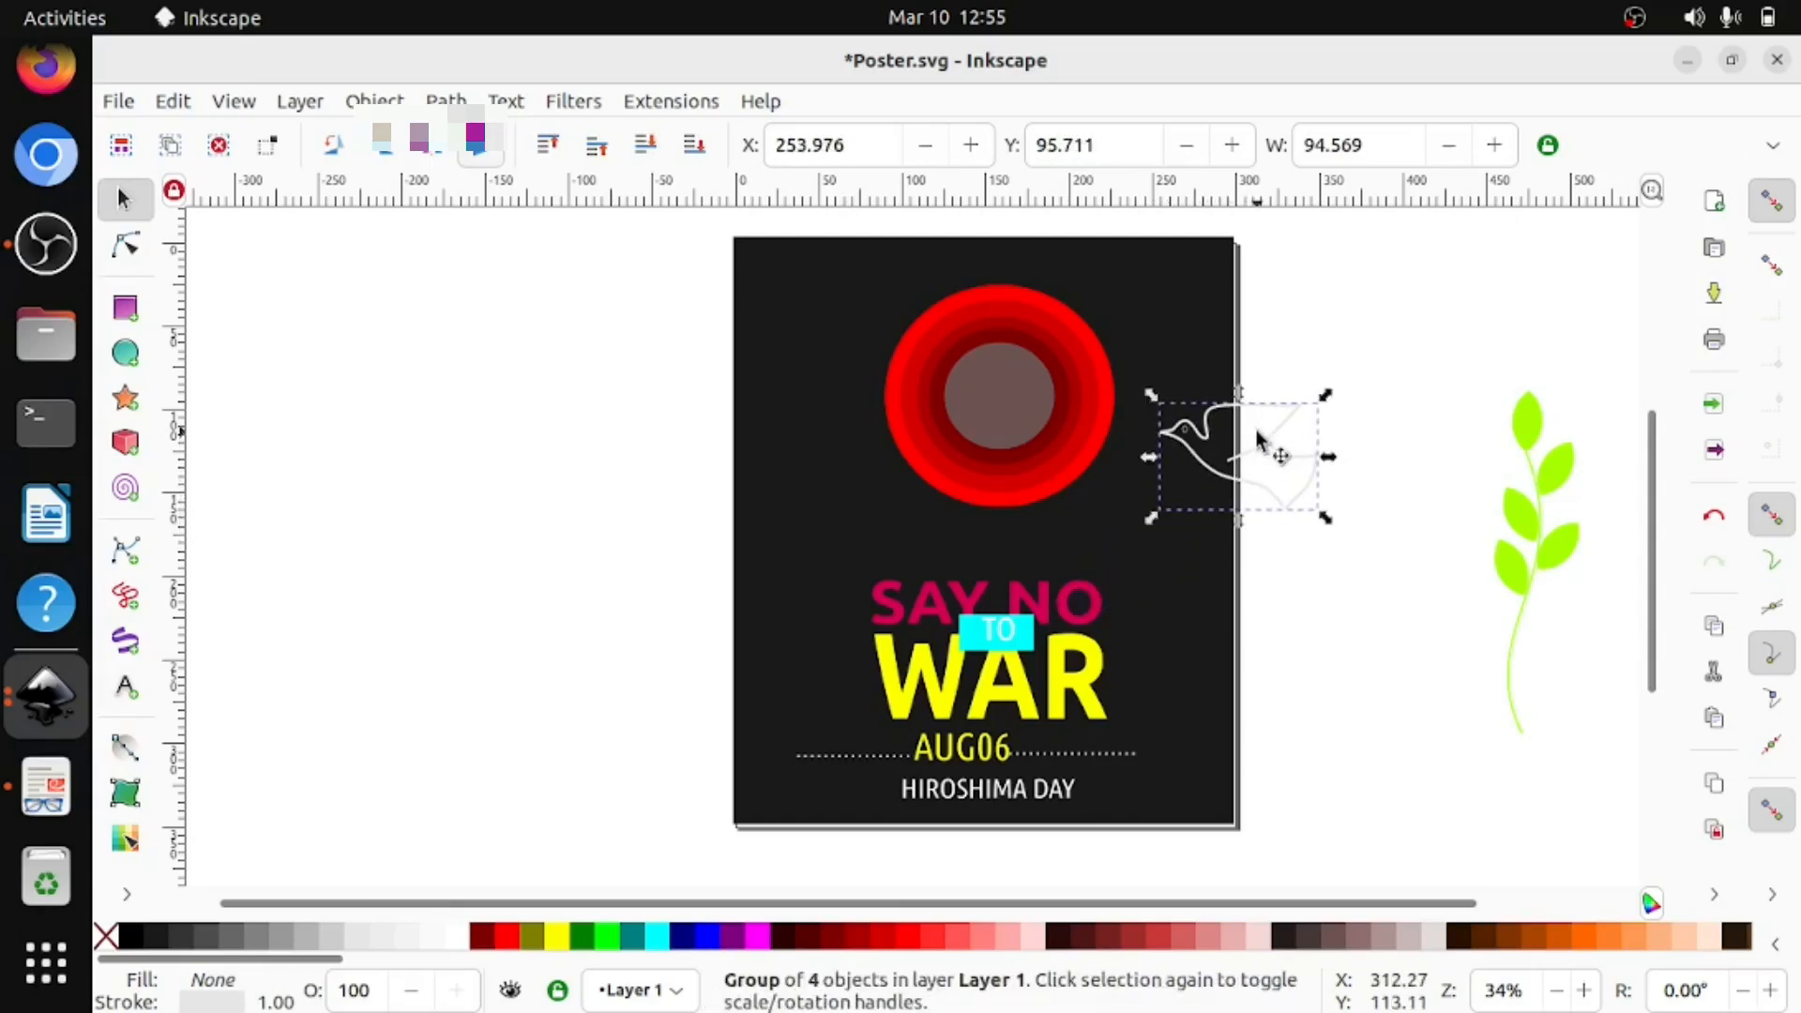
Move the circle group off the poster to its left, and place the dove in the poster's empty area above SAY NO.
click(892, 309)
click(975, 368)
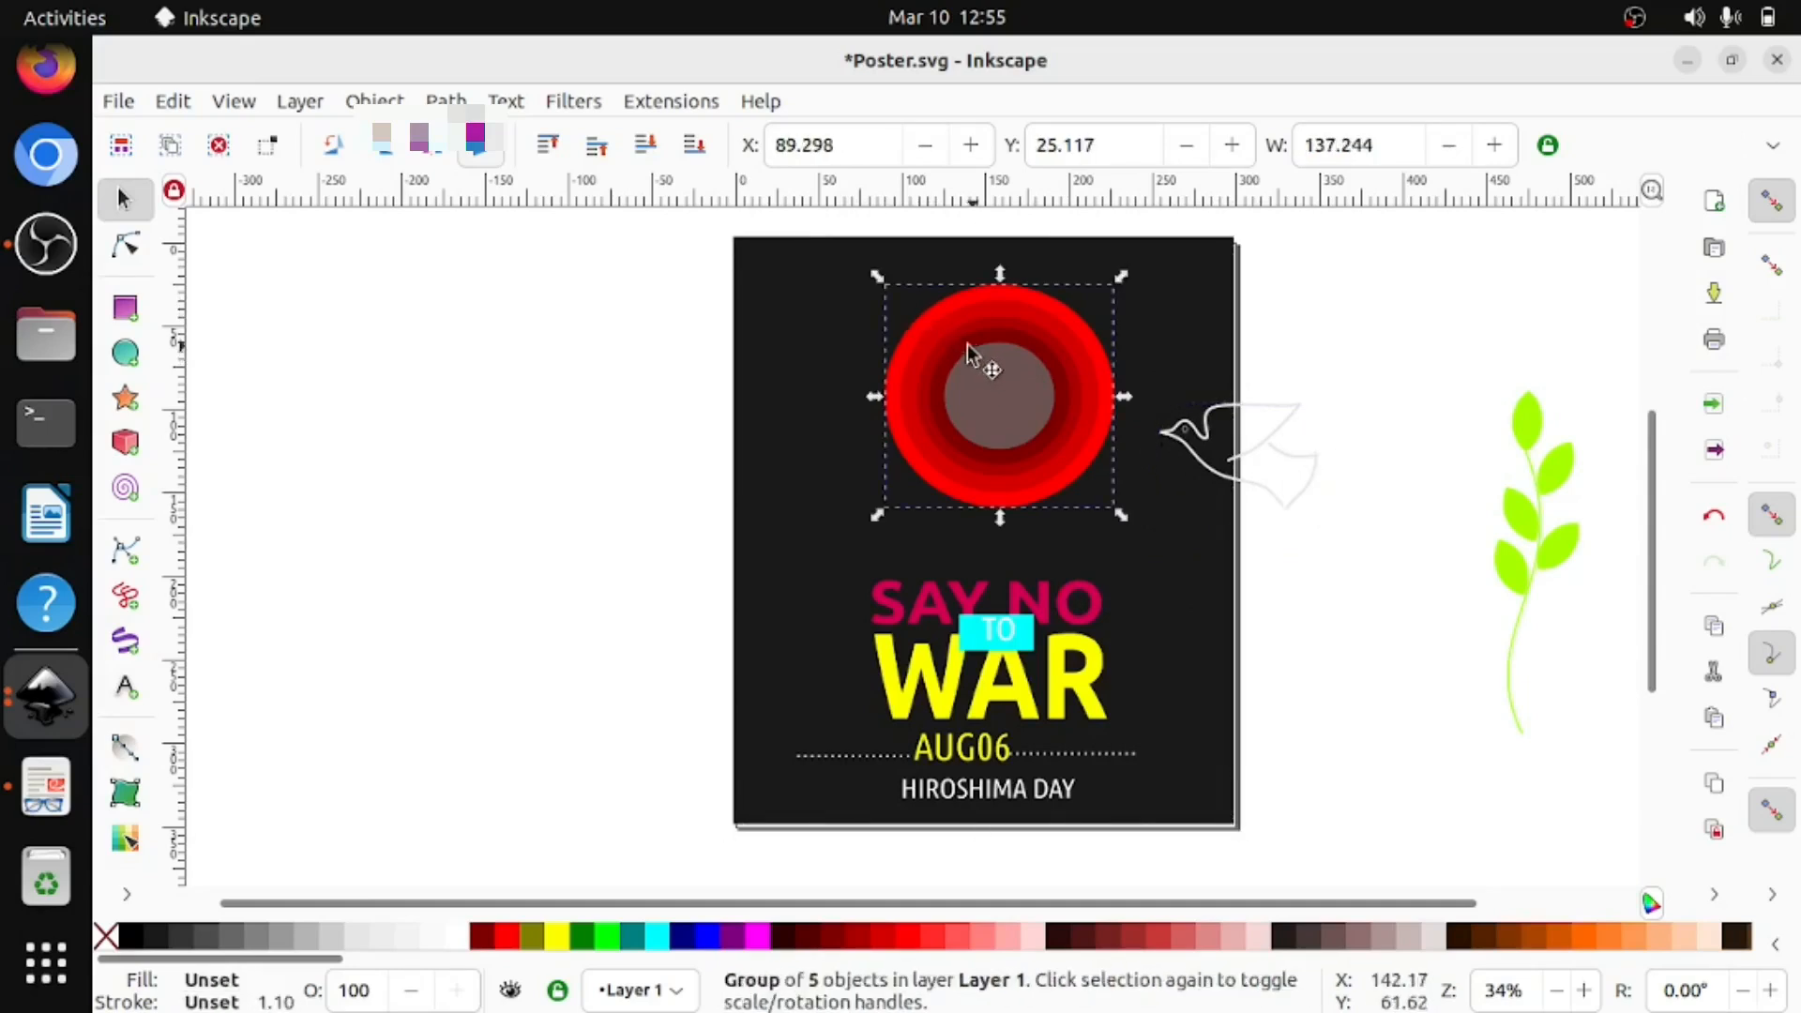
drag(971, 361, 451, 348)
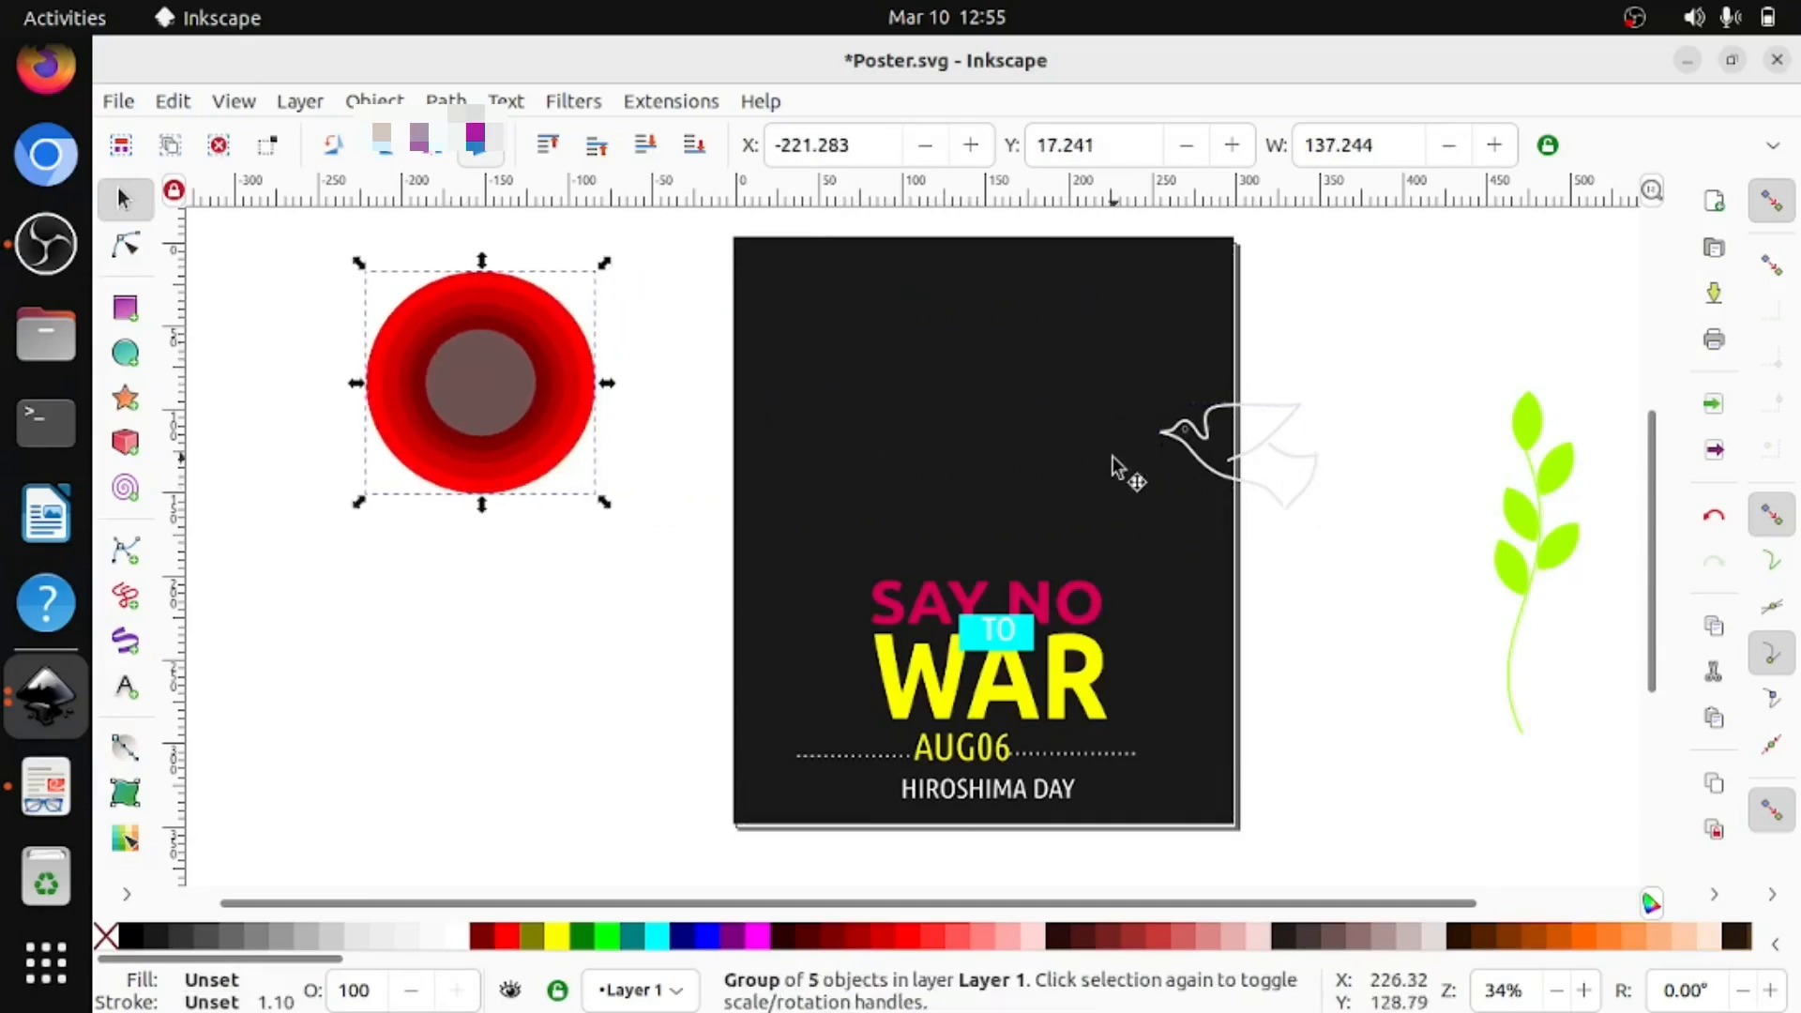
click(1201, 421)
drag(1201, 420, 1051, 392)
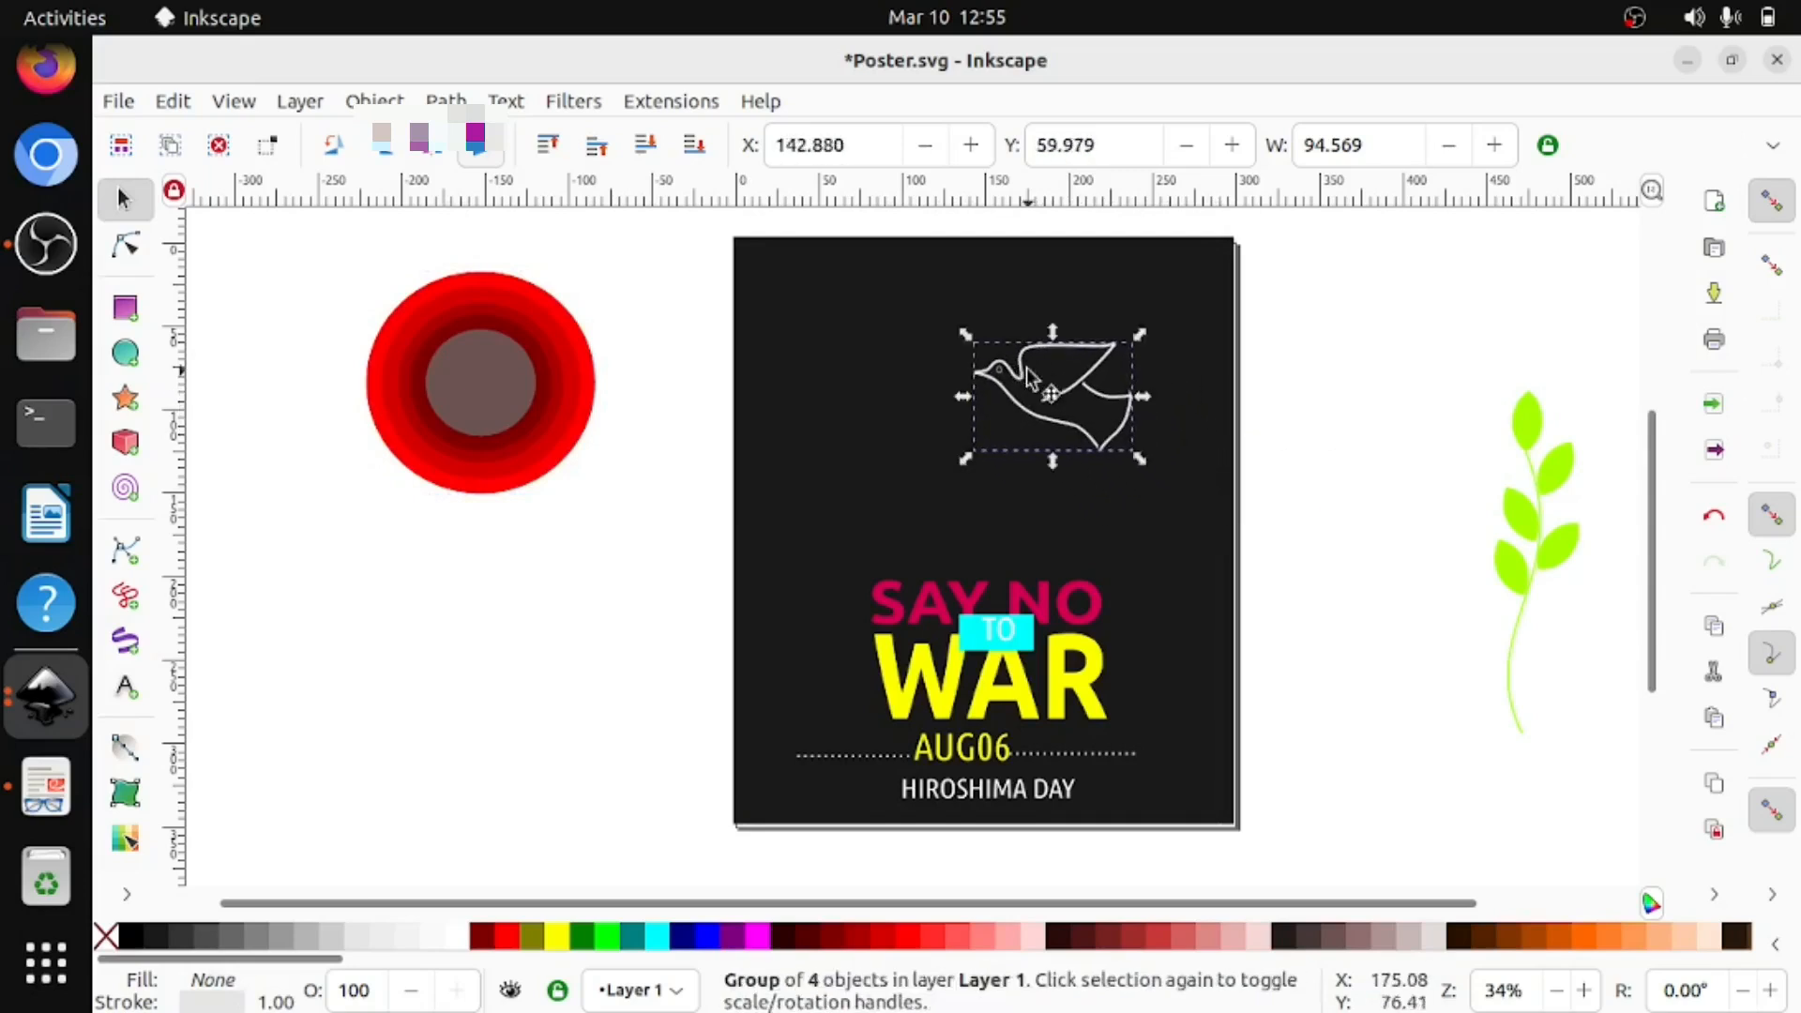
Compare with the completed poster in Document Viewer, and shift the black background rectangle in Inkscape back over the page.
click(49, 818)
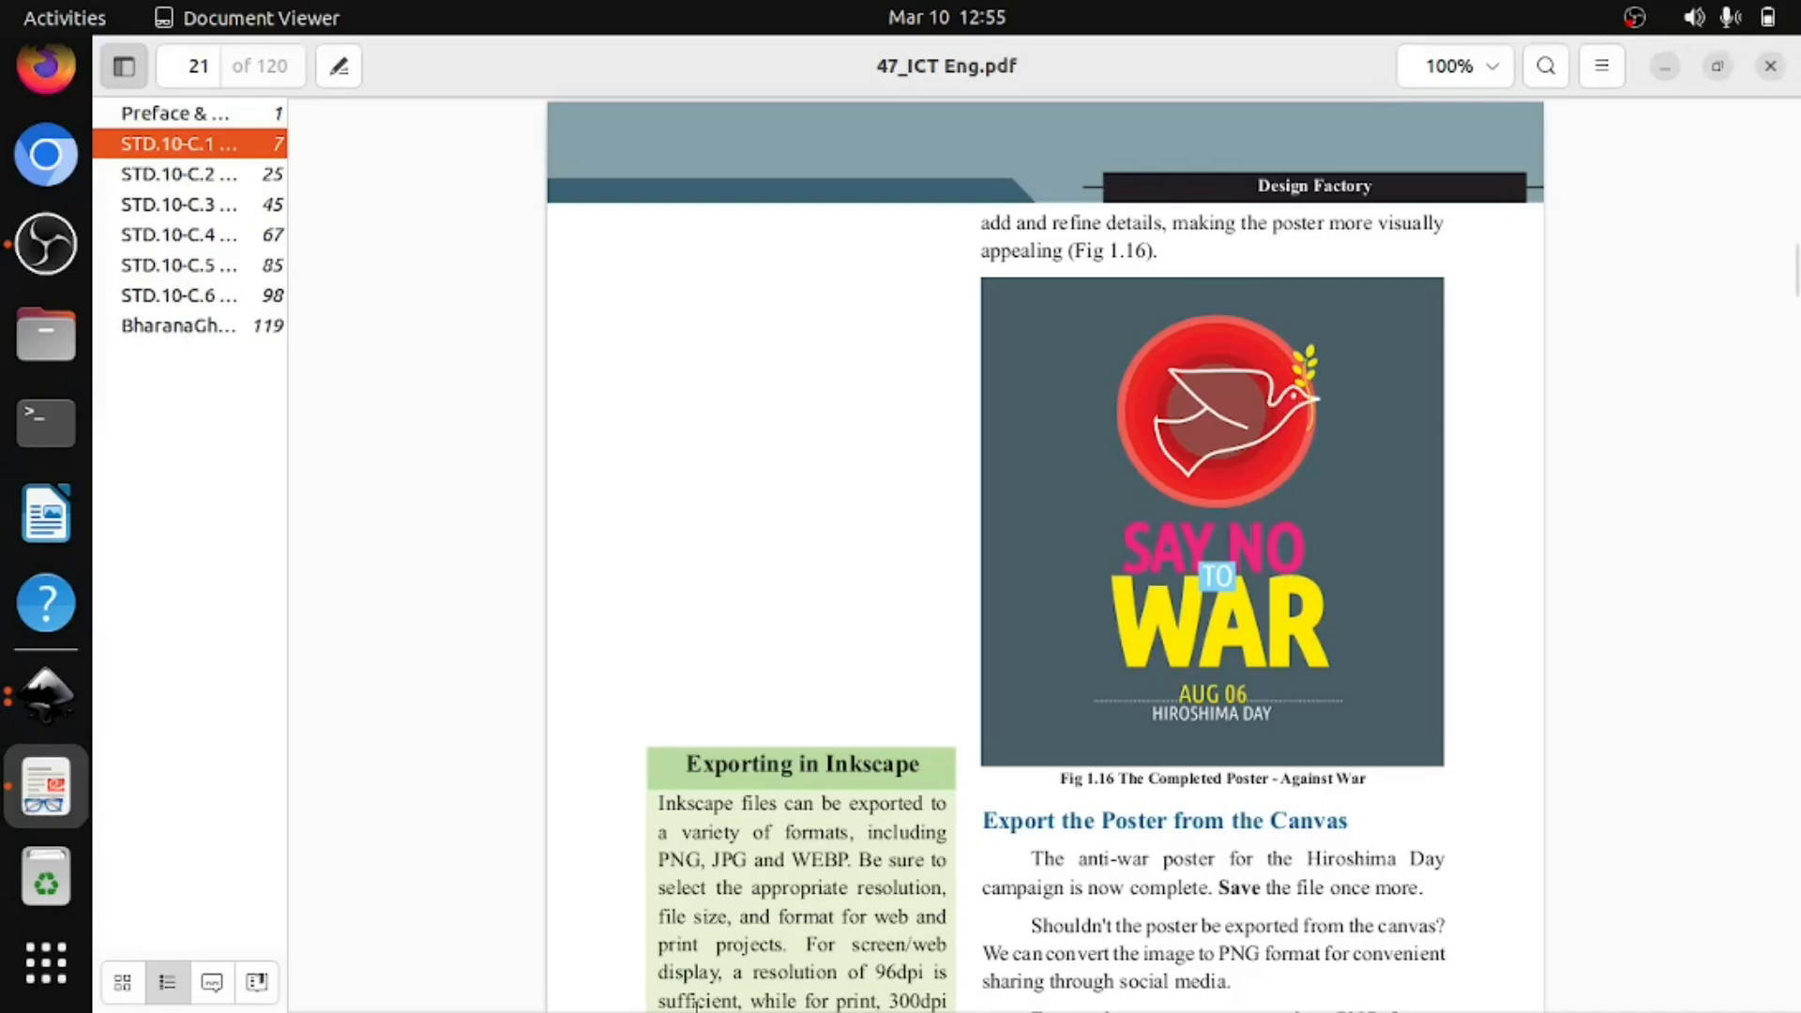
click(46, 696)
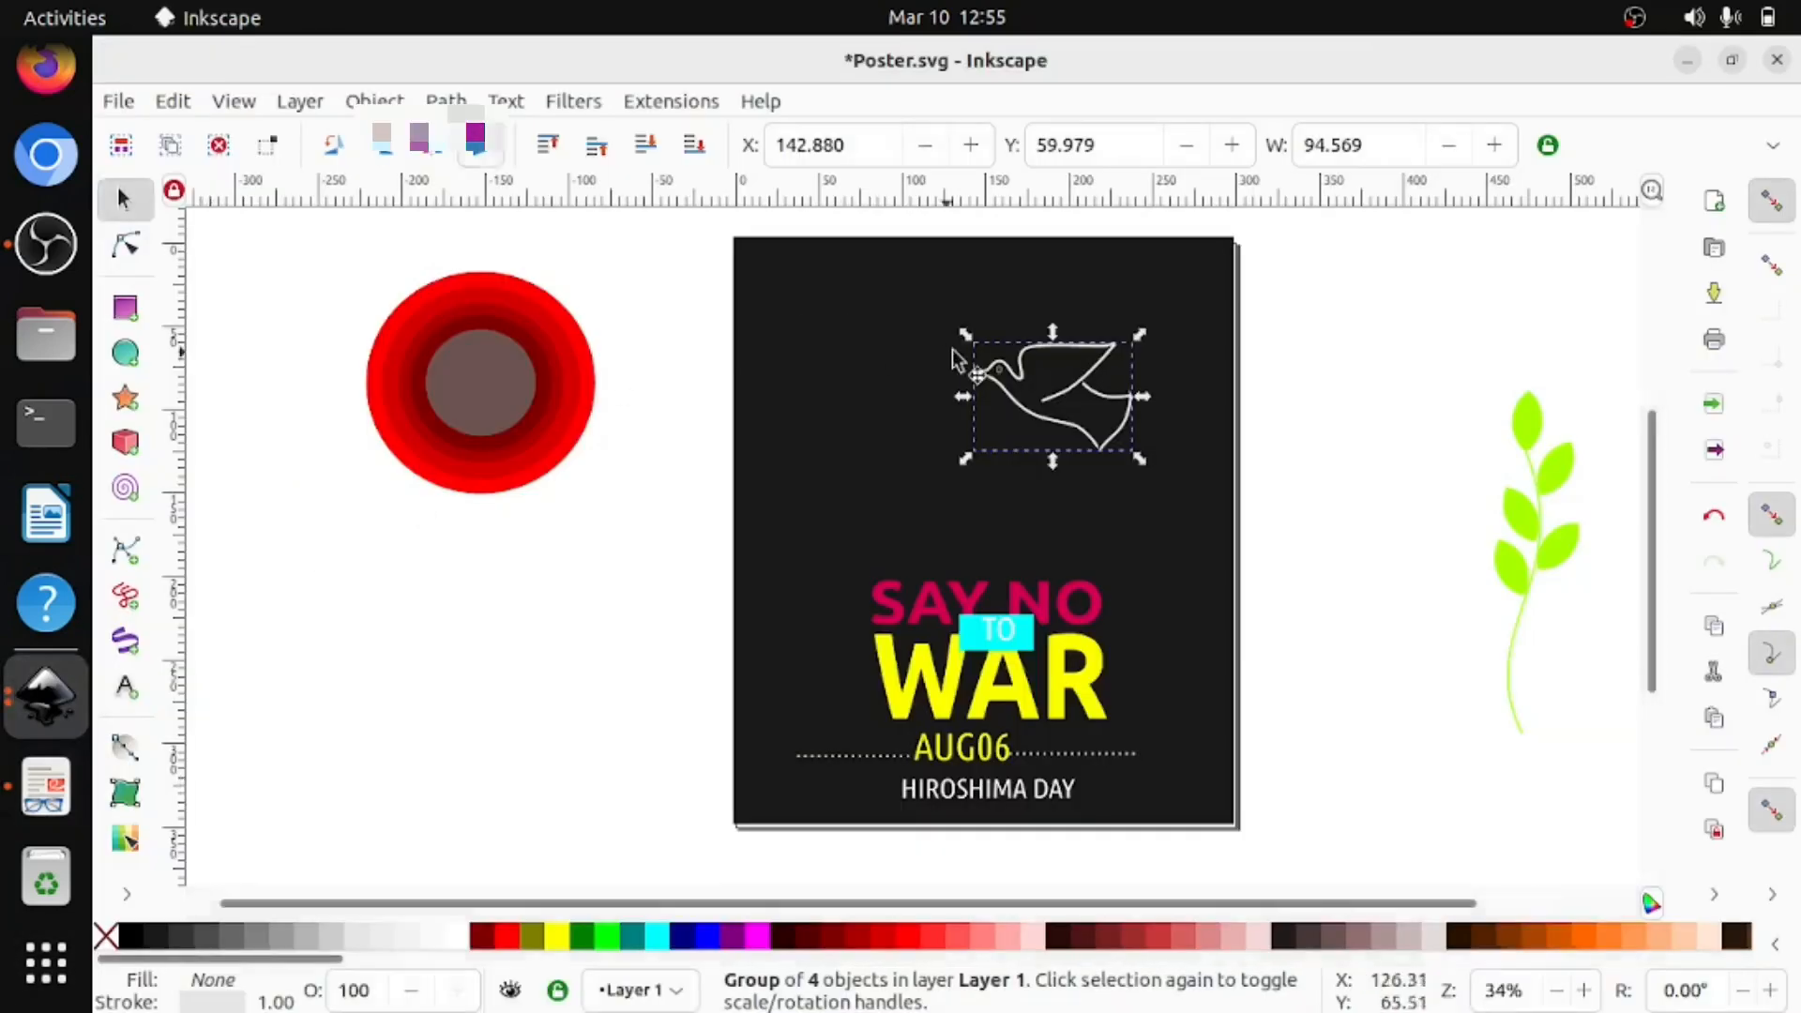
click(1023, 389)
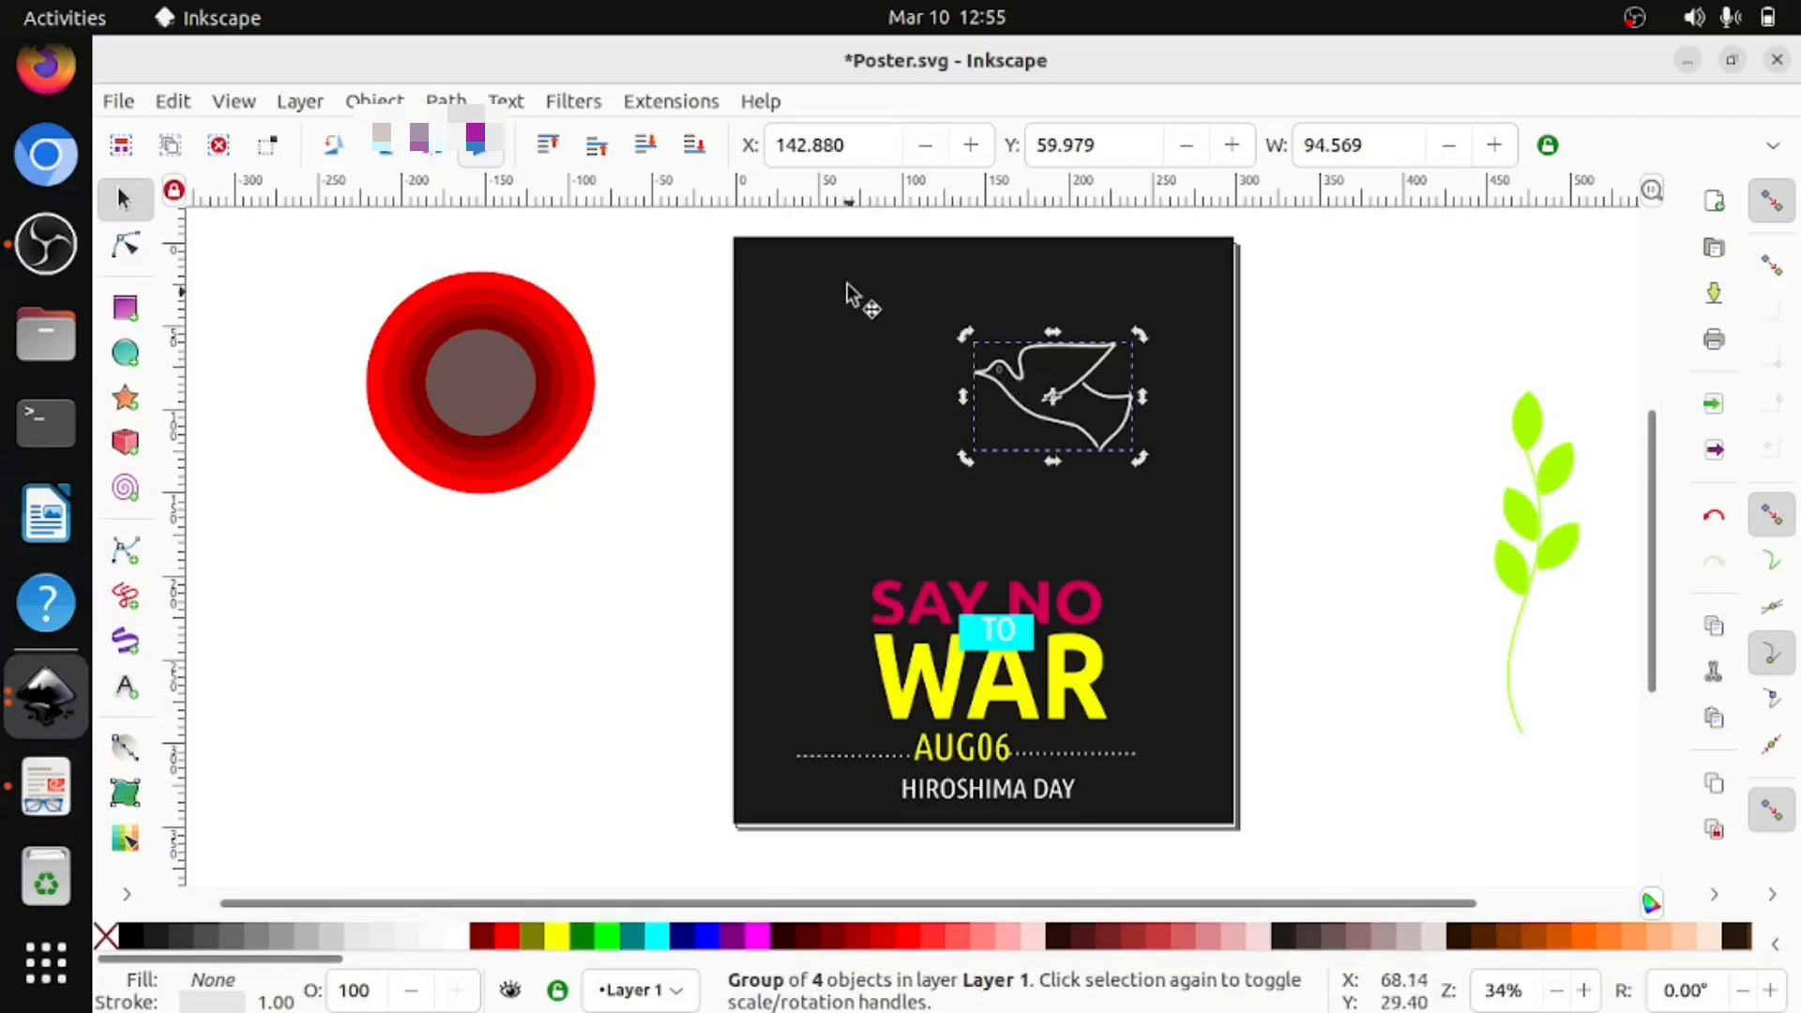
click(904, 342)
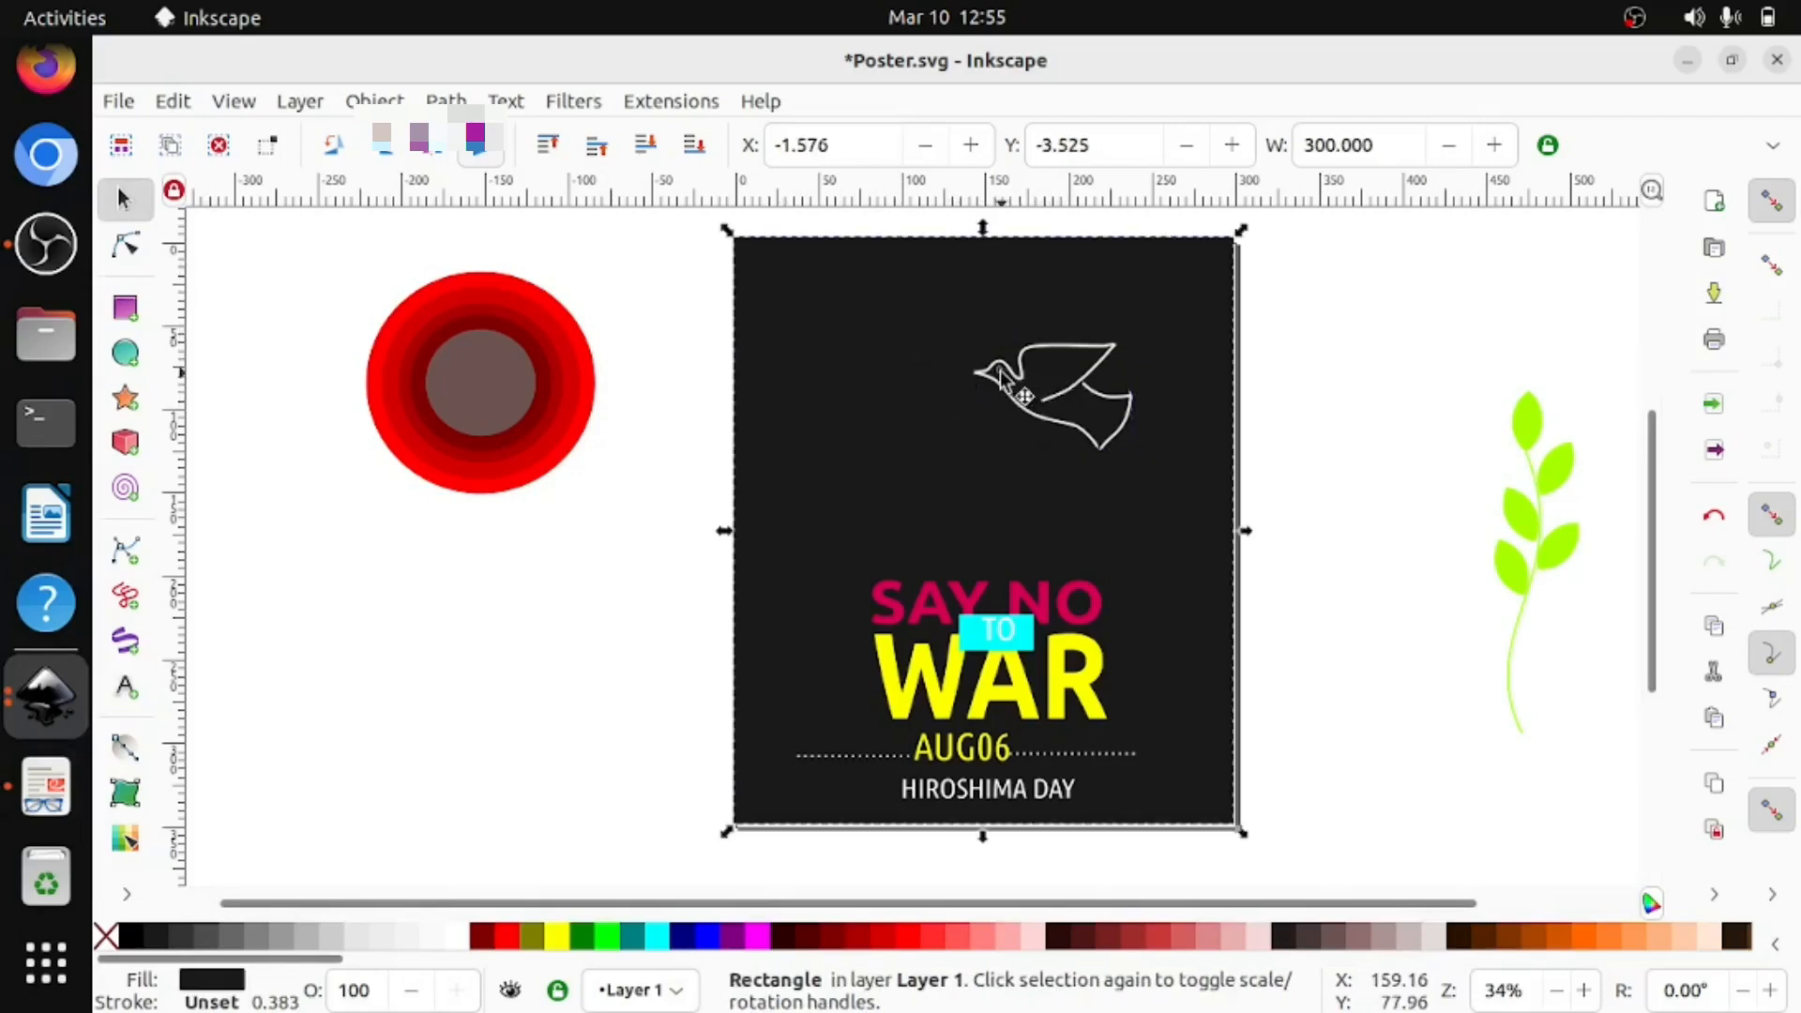
mouse_move(898, 331)
mouse_down()
mouse_move(1006, 330)
mouse_move(910, 335)
mouse_up()
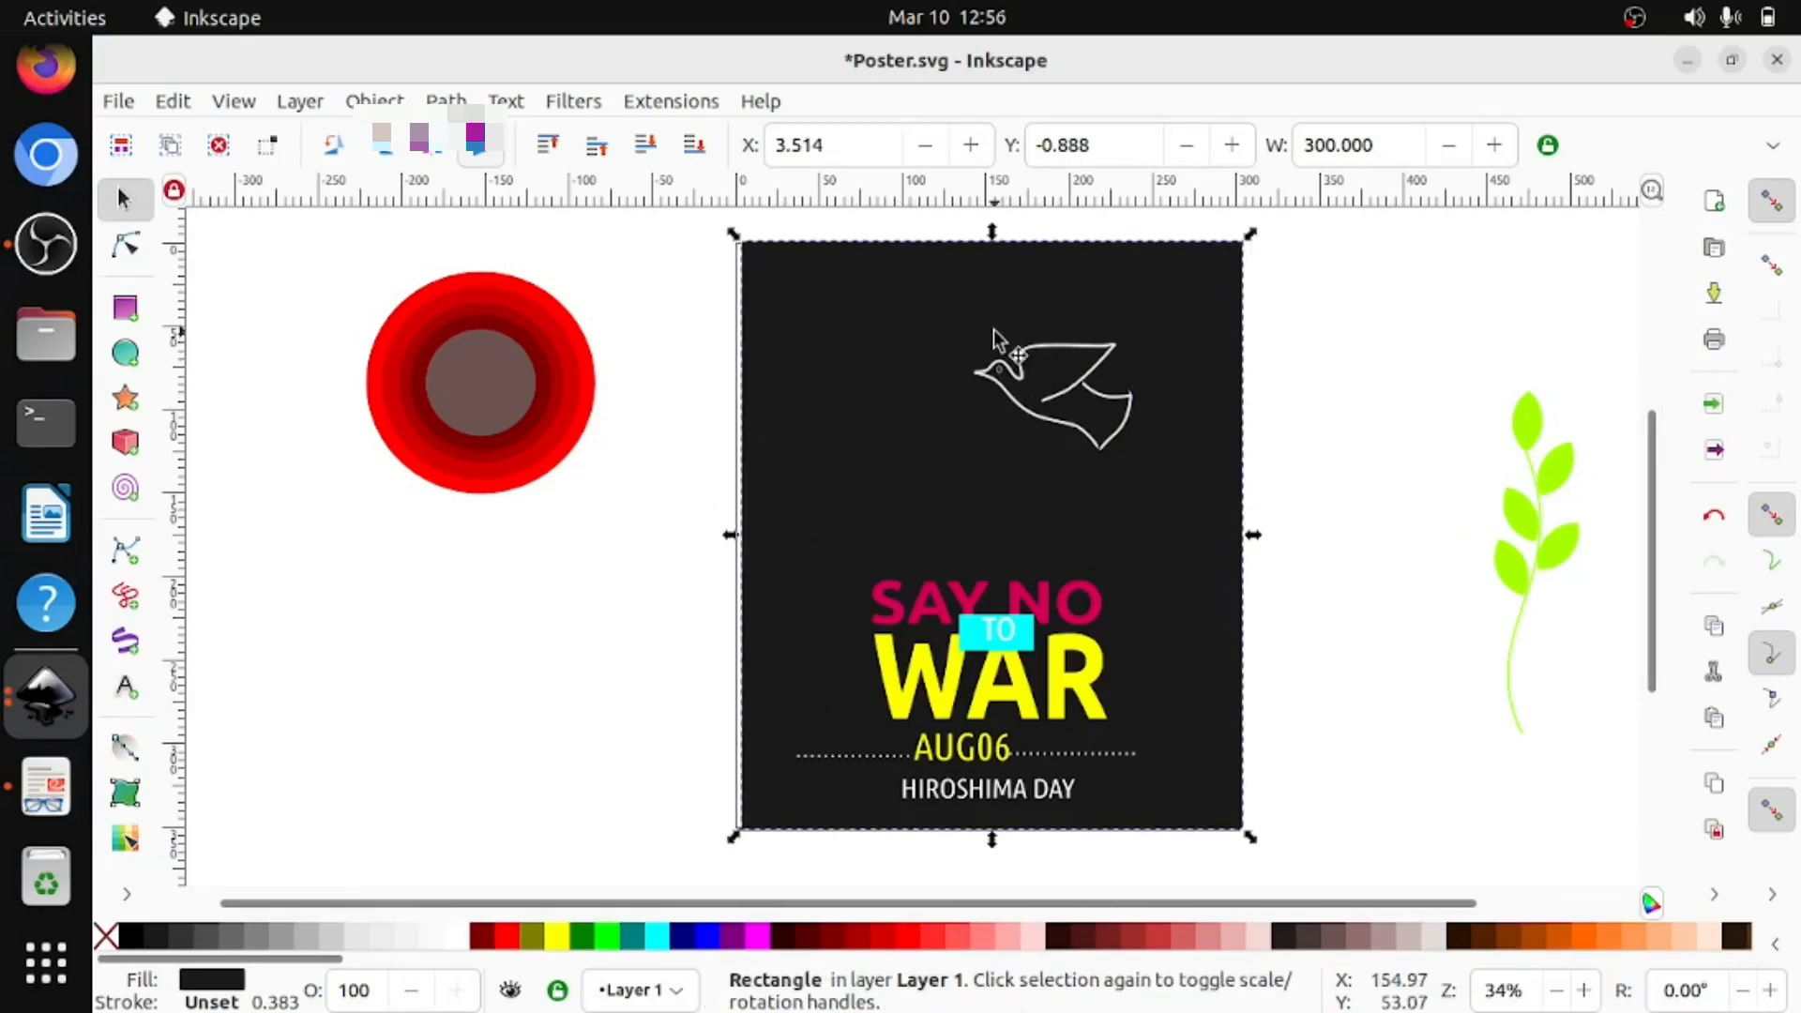
Ungroup the dove and fill its small eye ellipse with white.
click(1032, 375)
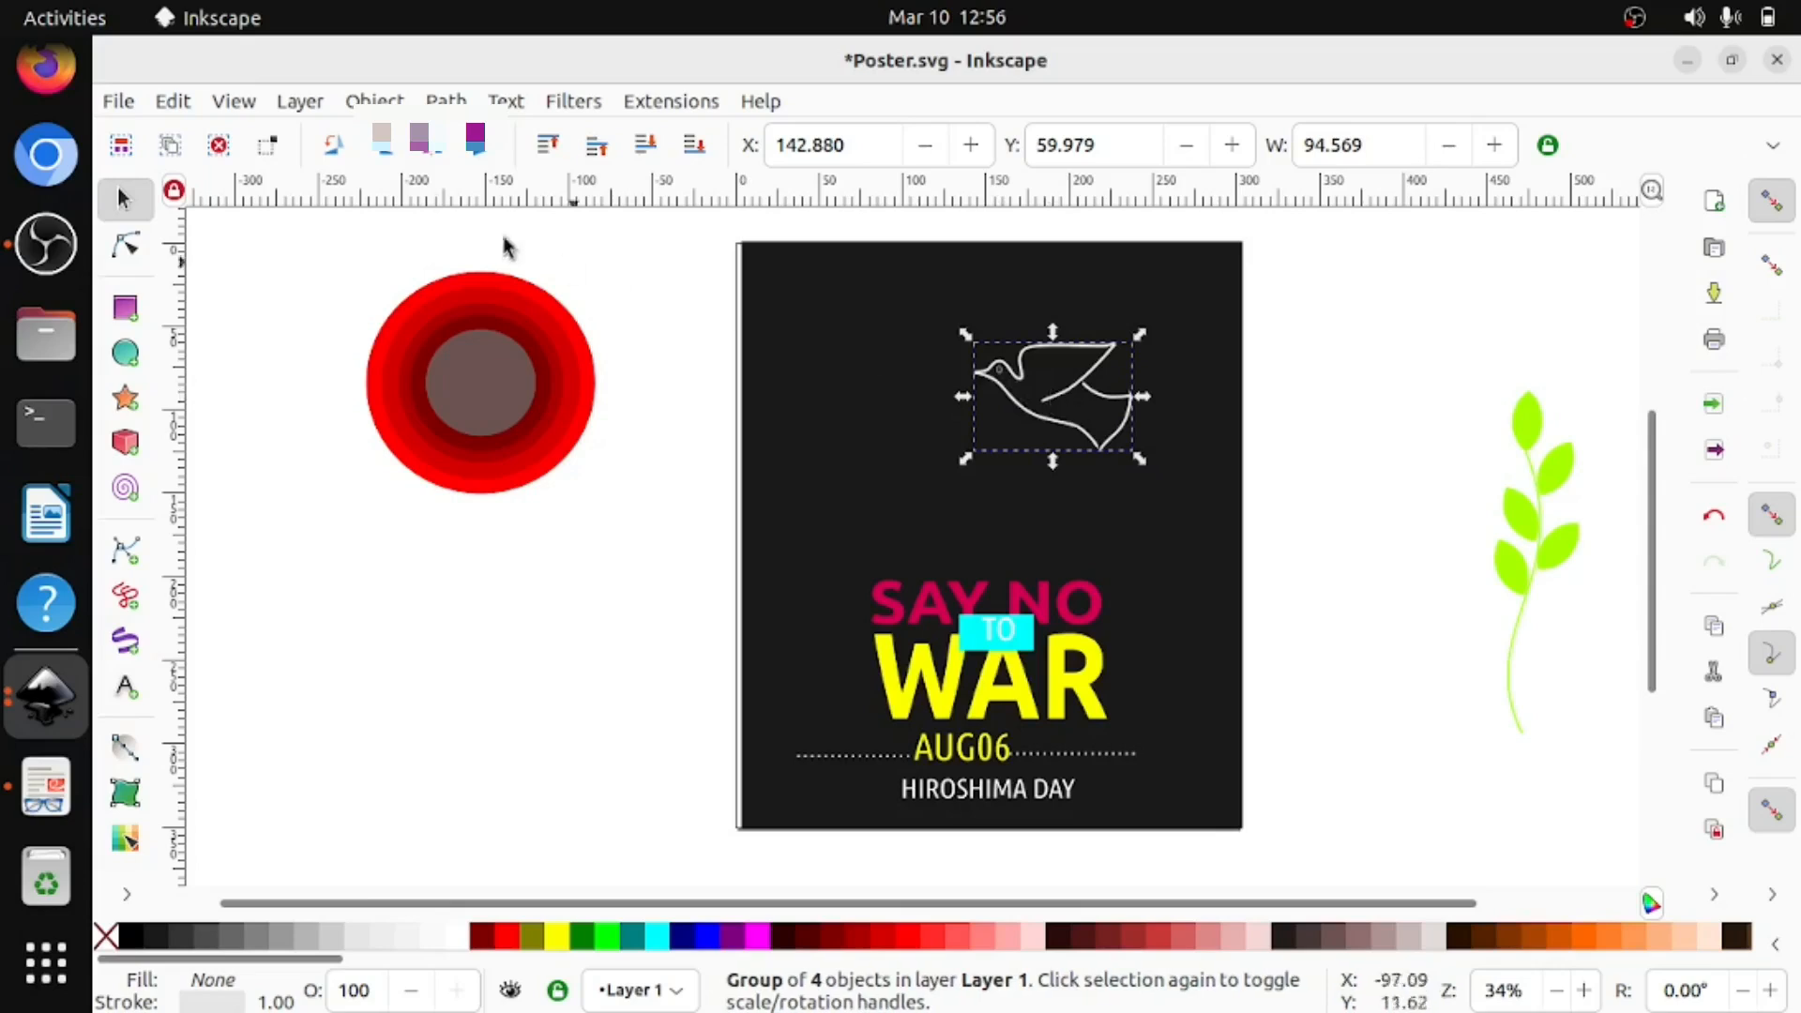
click(375, 100)
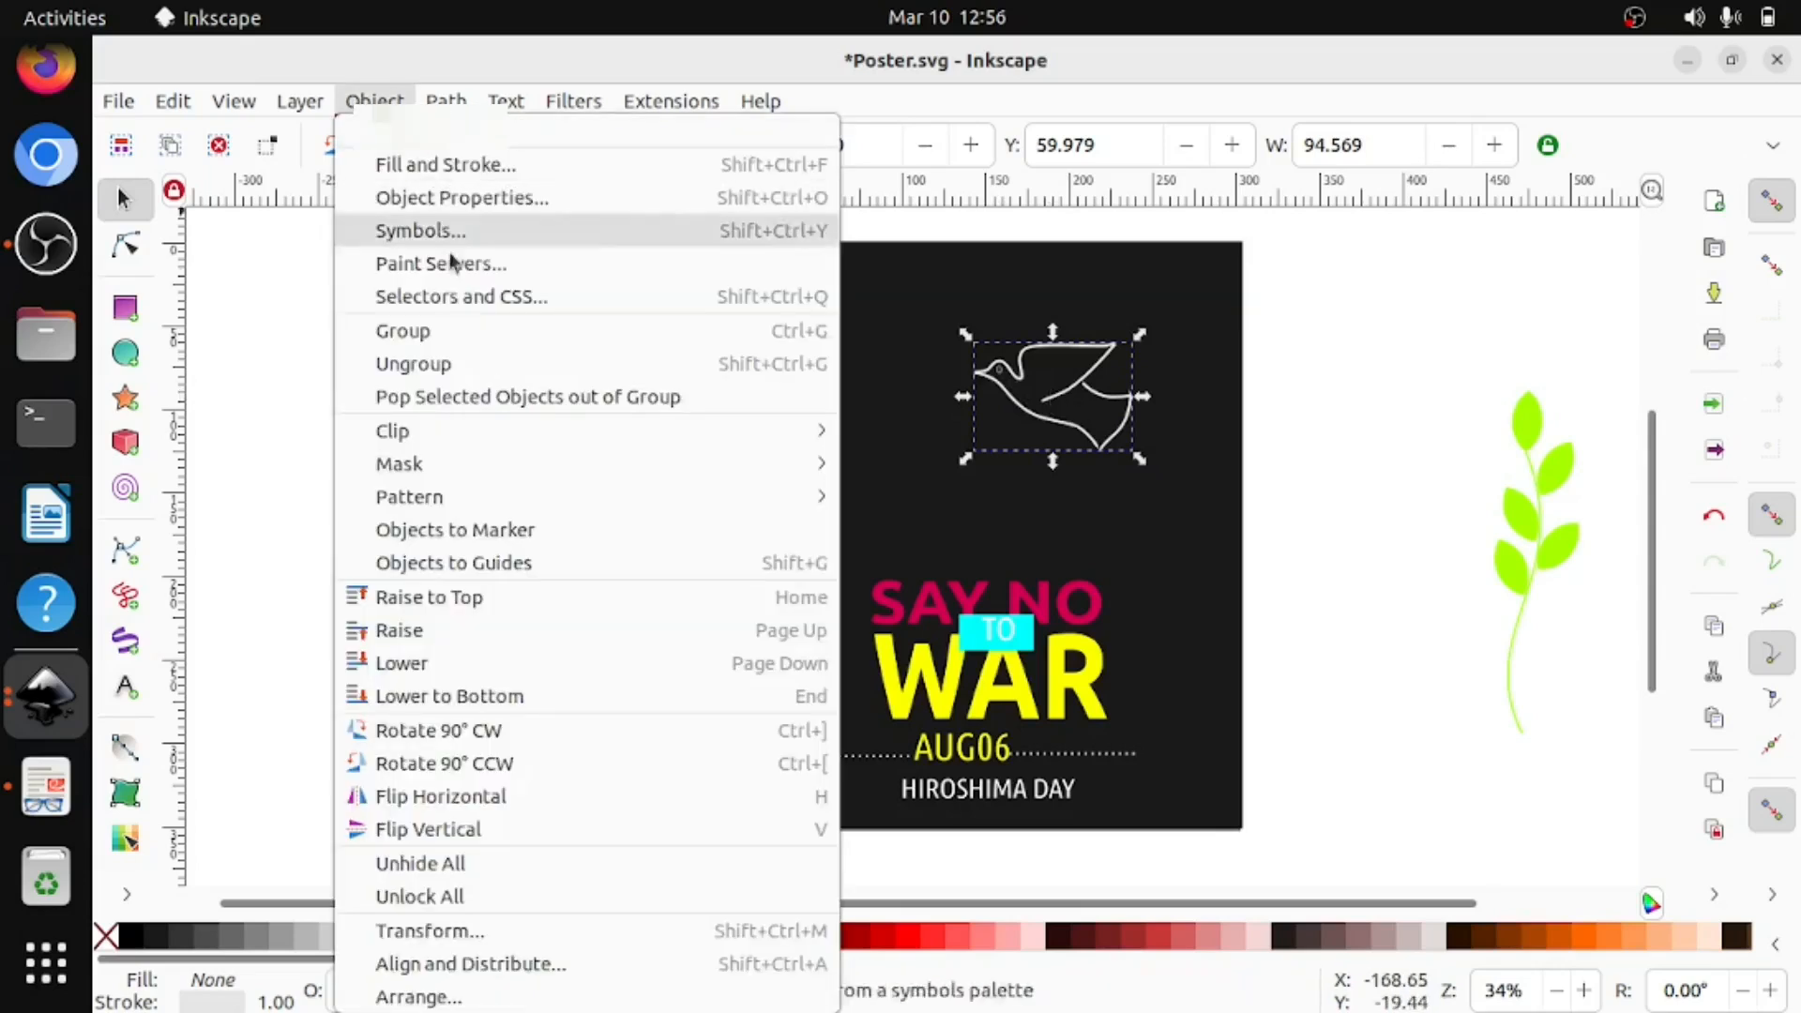
click(453, 365)
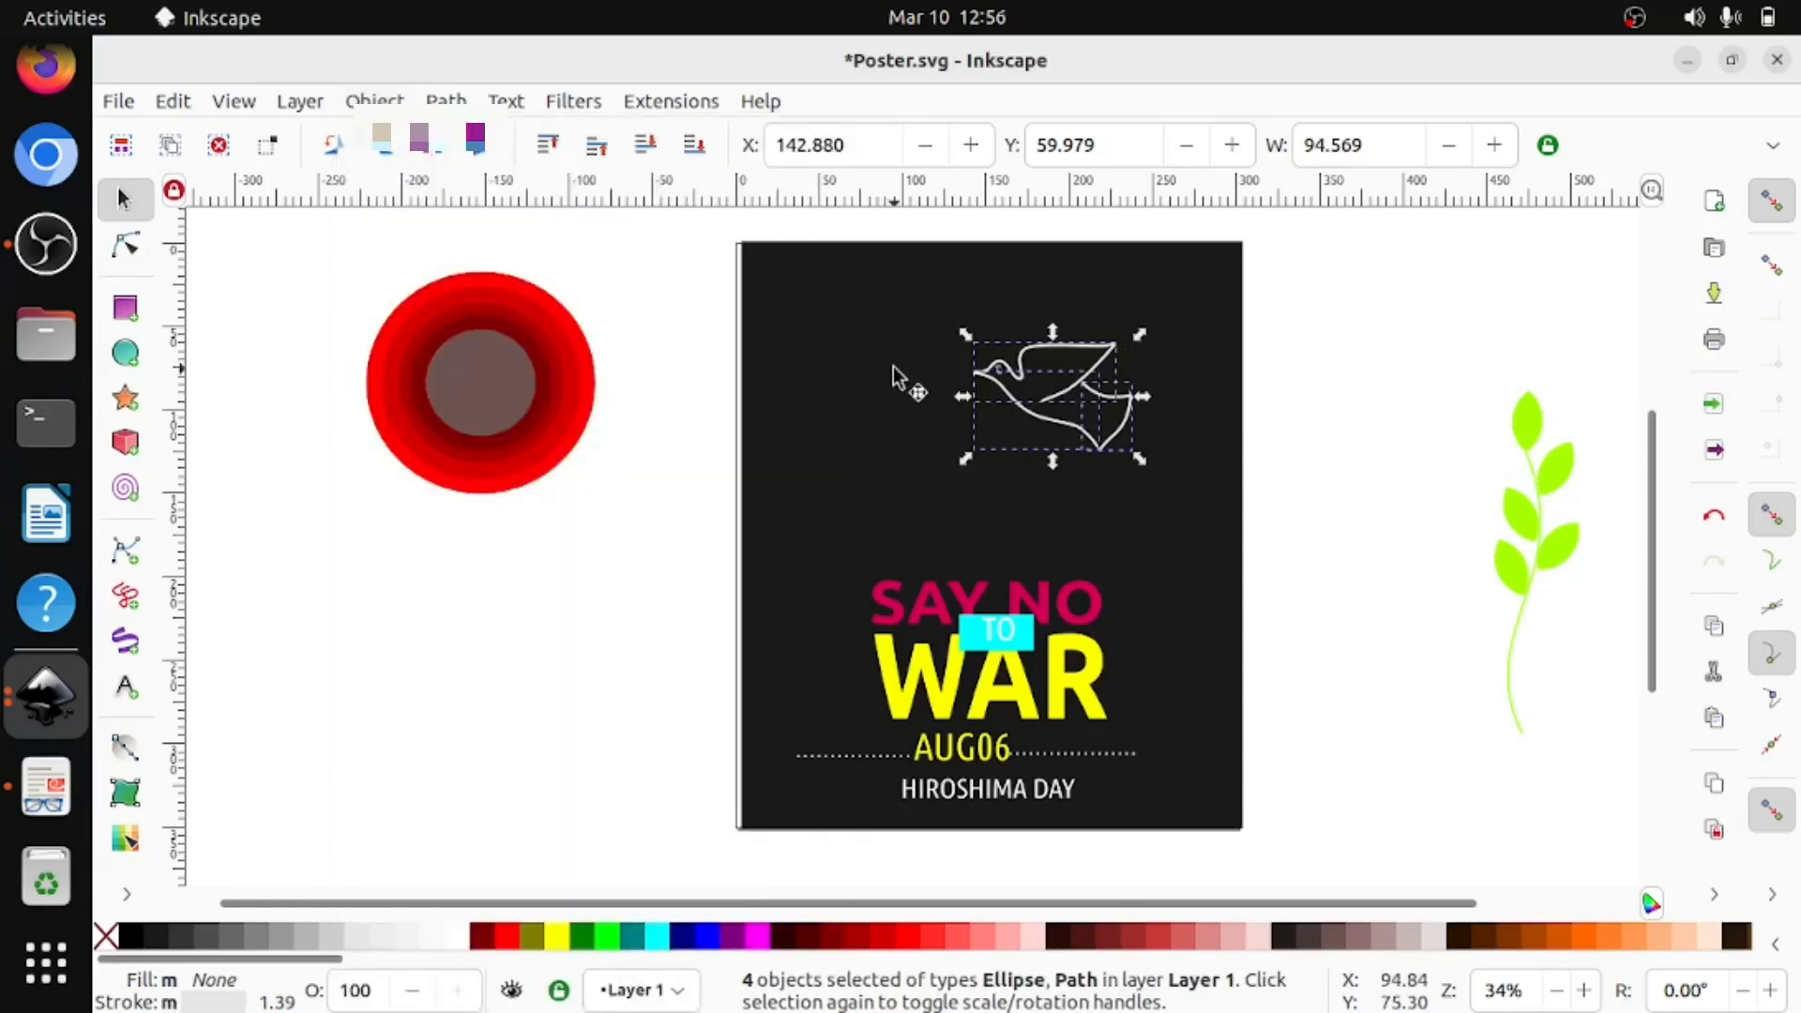
click(995, 380)
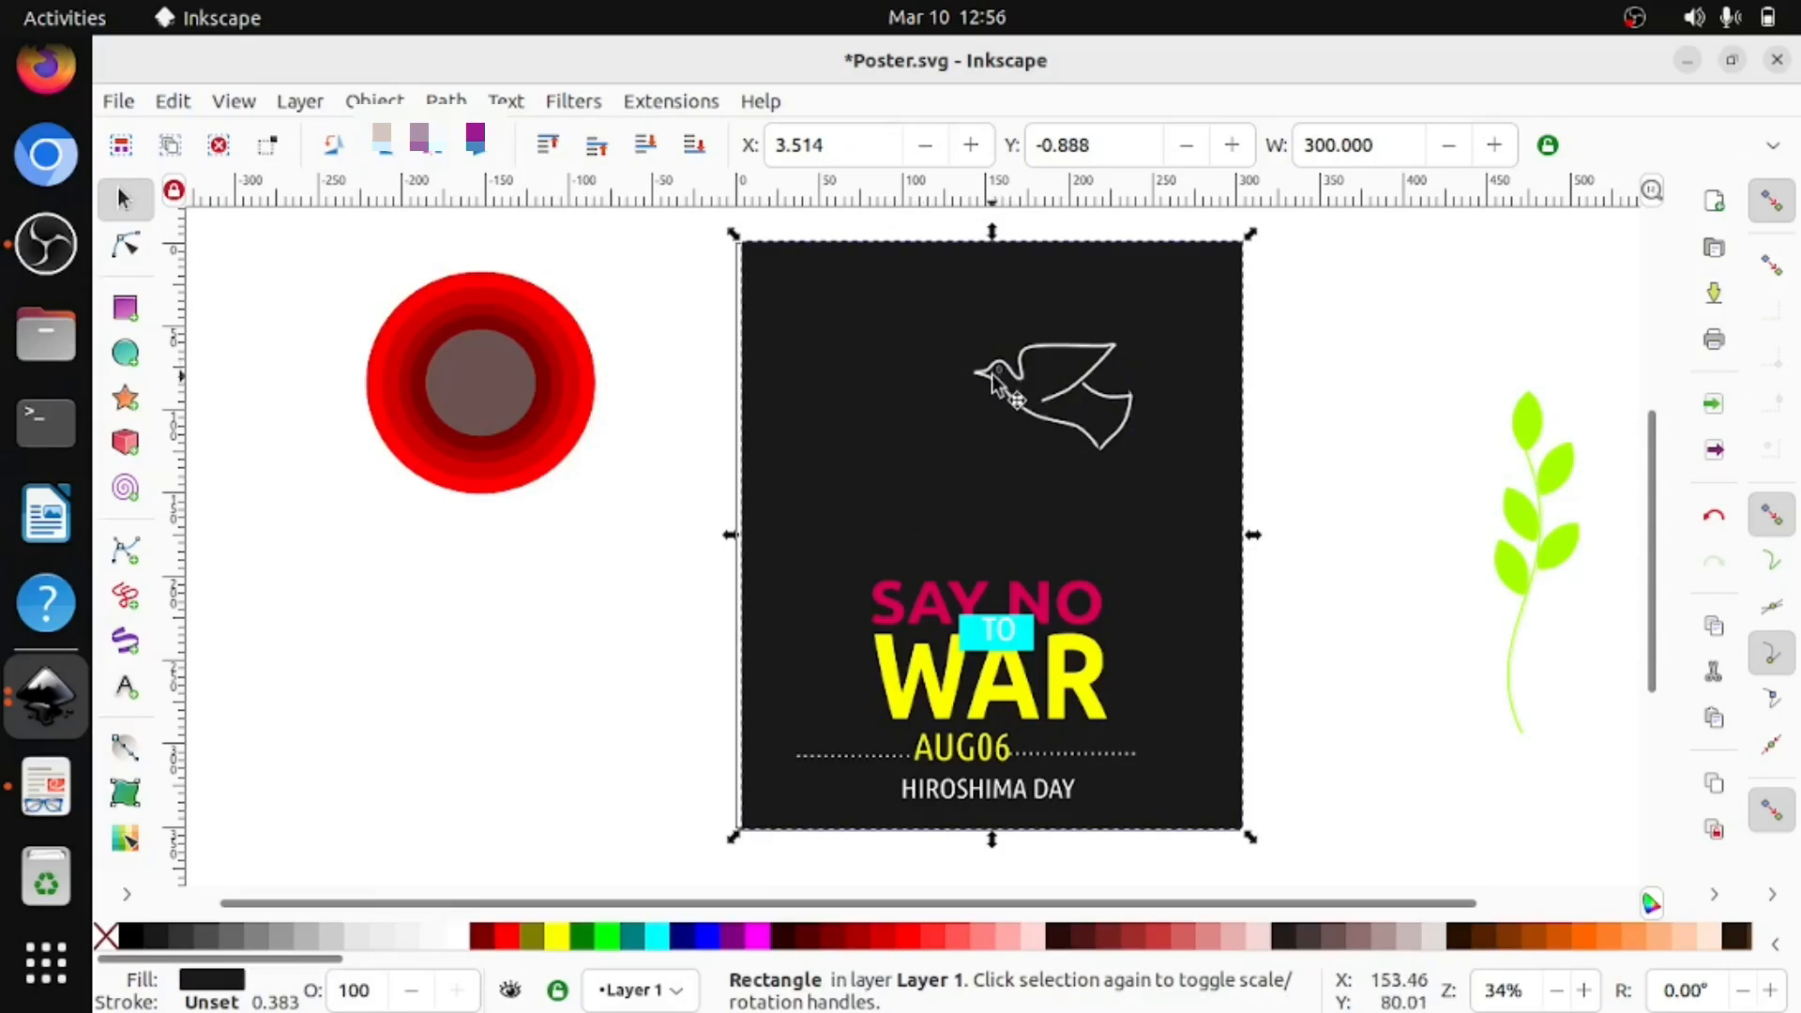
click(1000, 371)
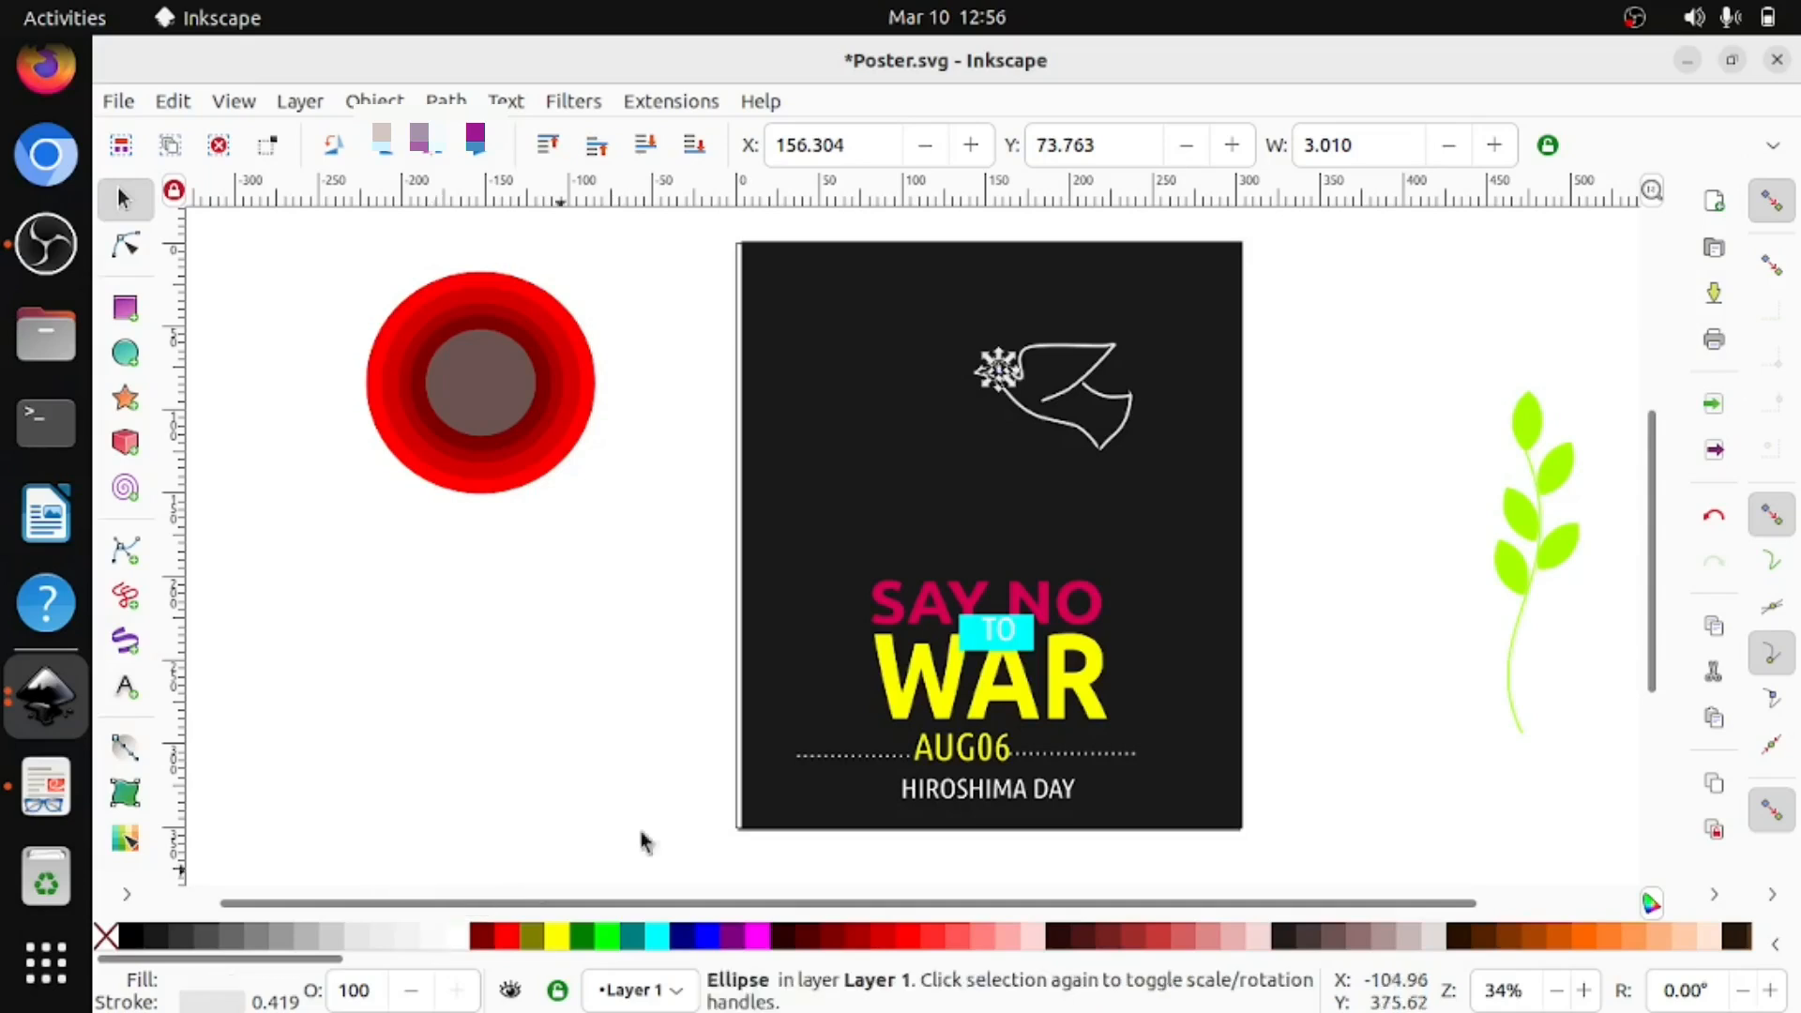
click(1060, 452)
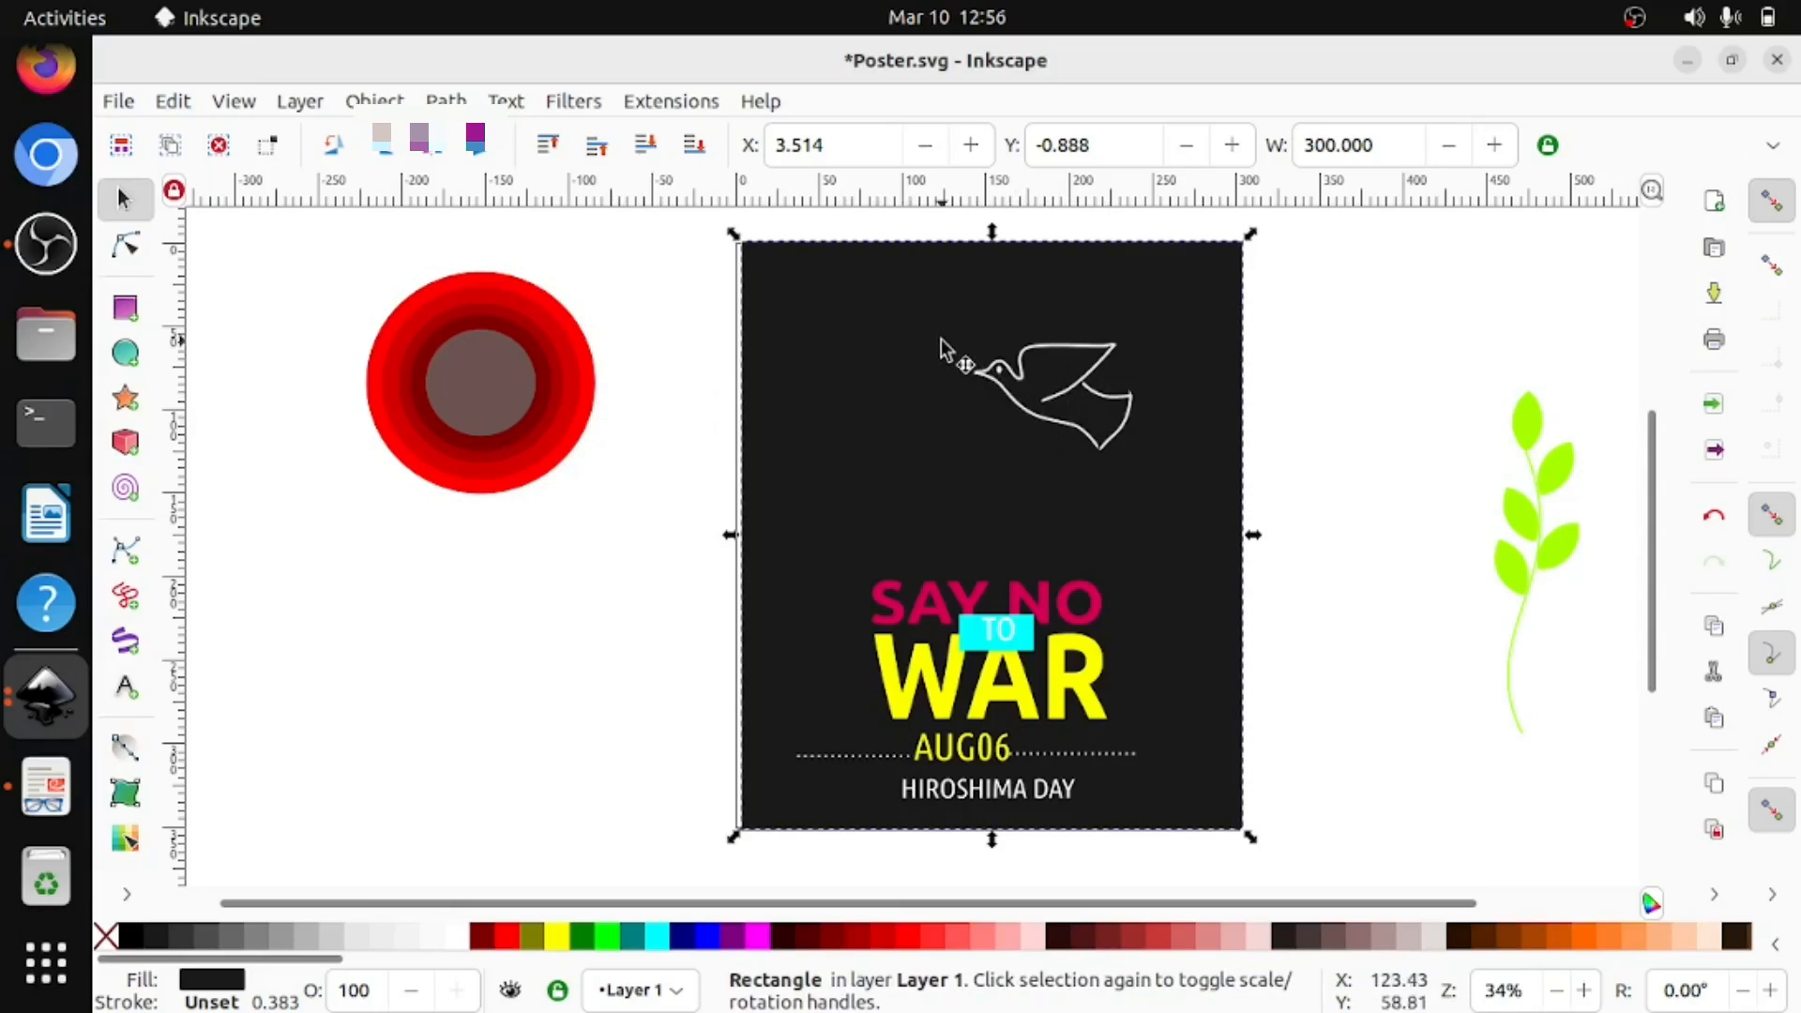
Select all parts of the dove, group them again, and move the dove over the poster's right edge.
click(1046, 394)
drag(678, 326, 1161, 474)
click(376, 101)
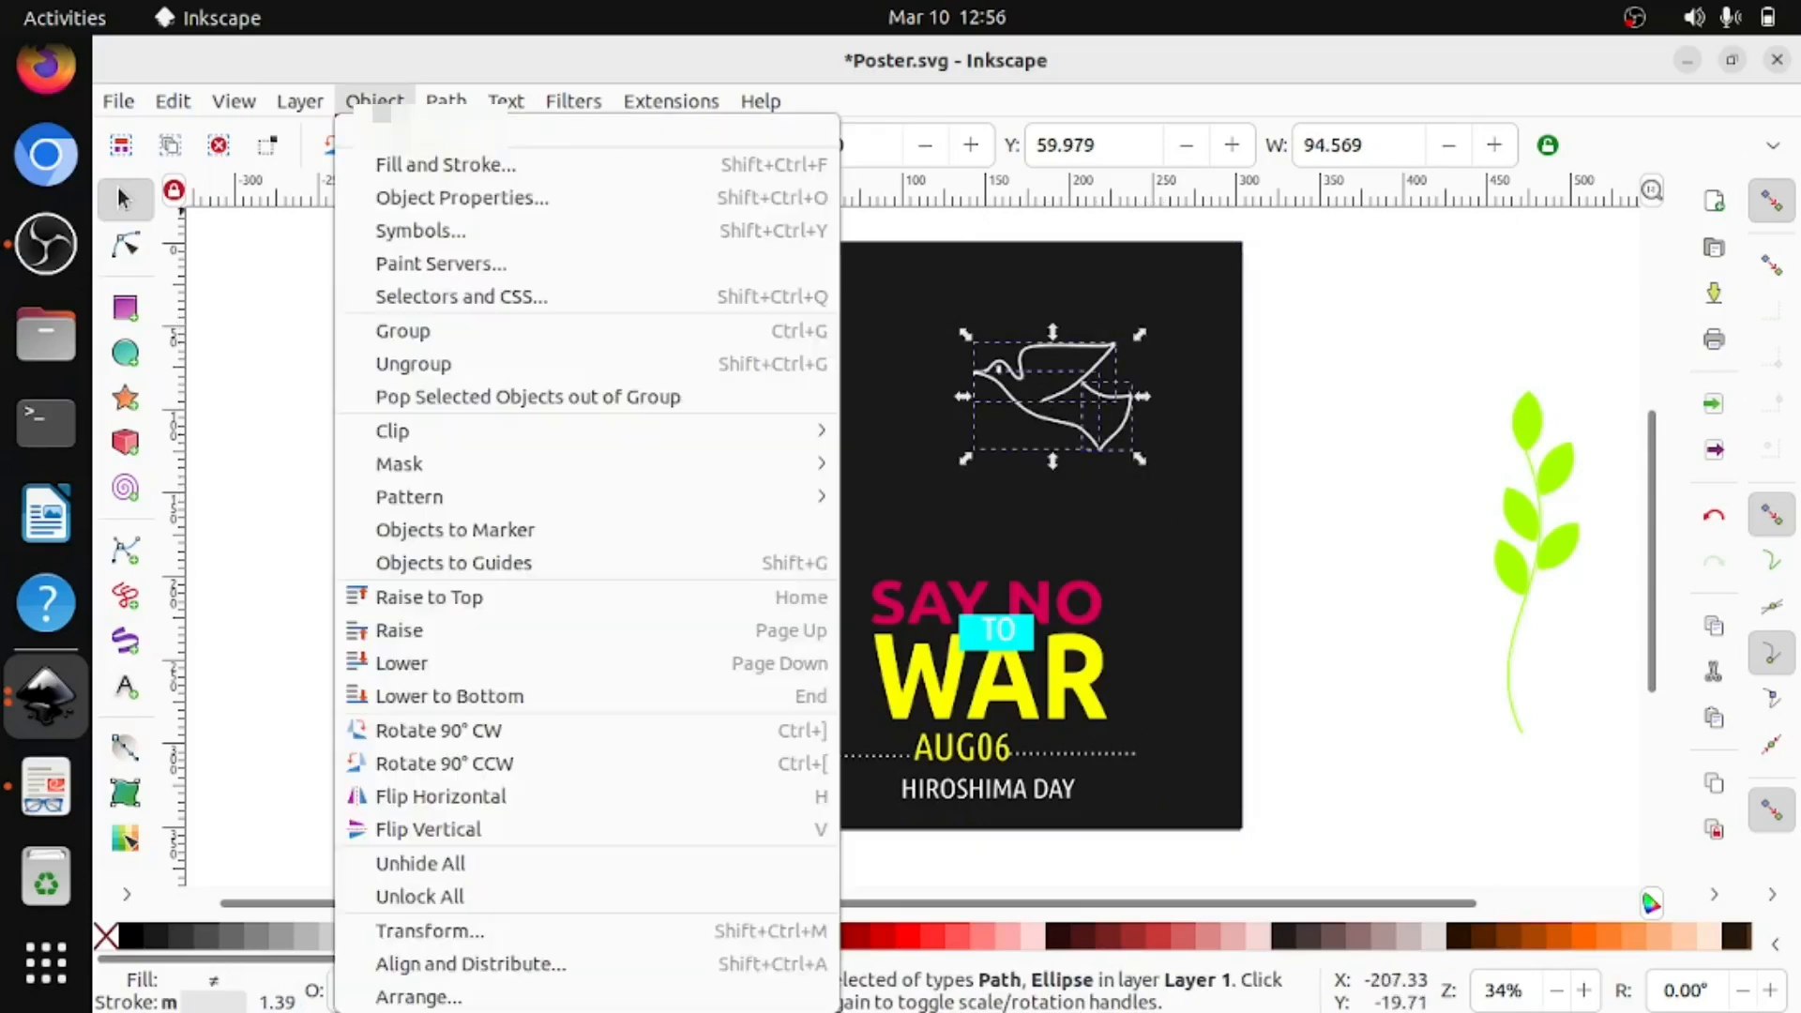
click(456, 345)
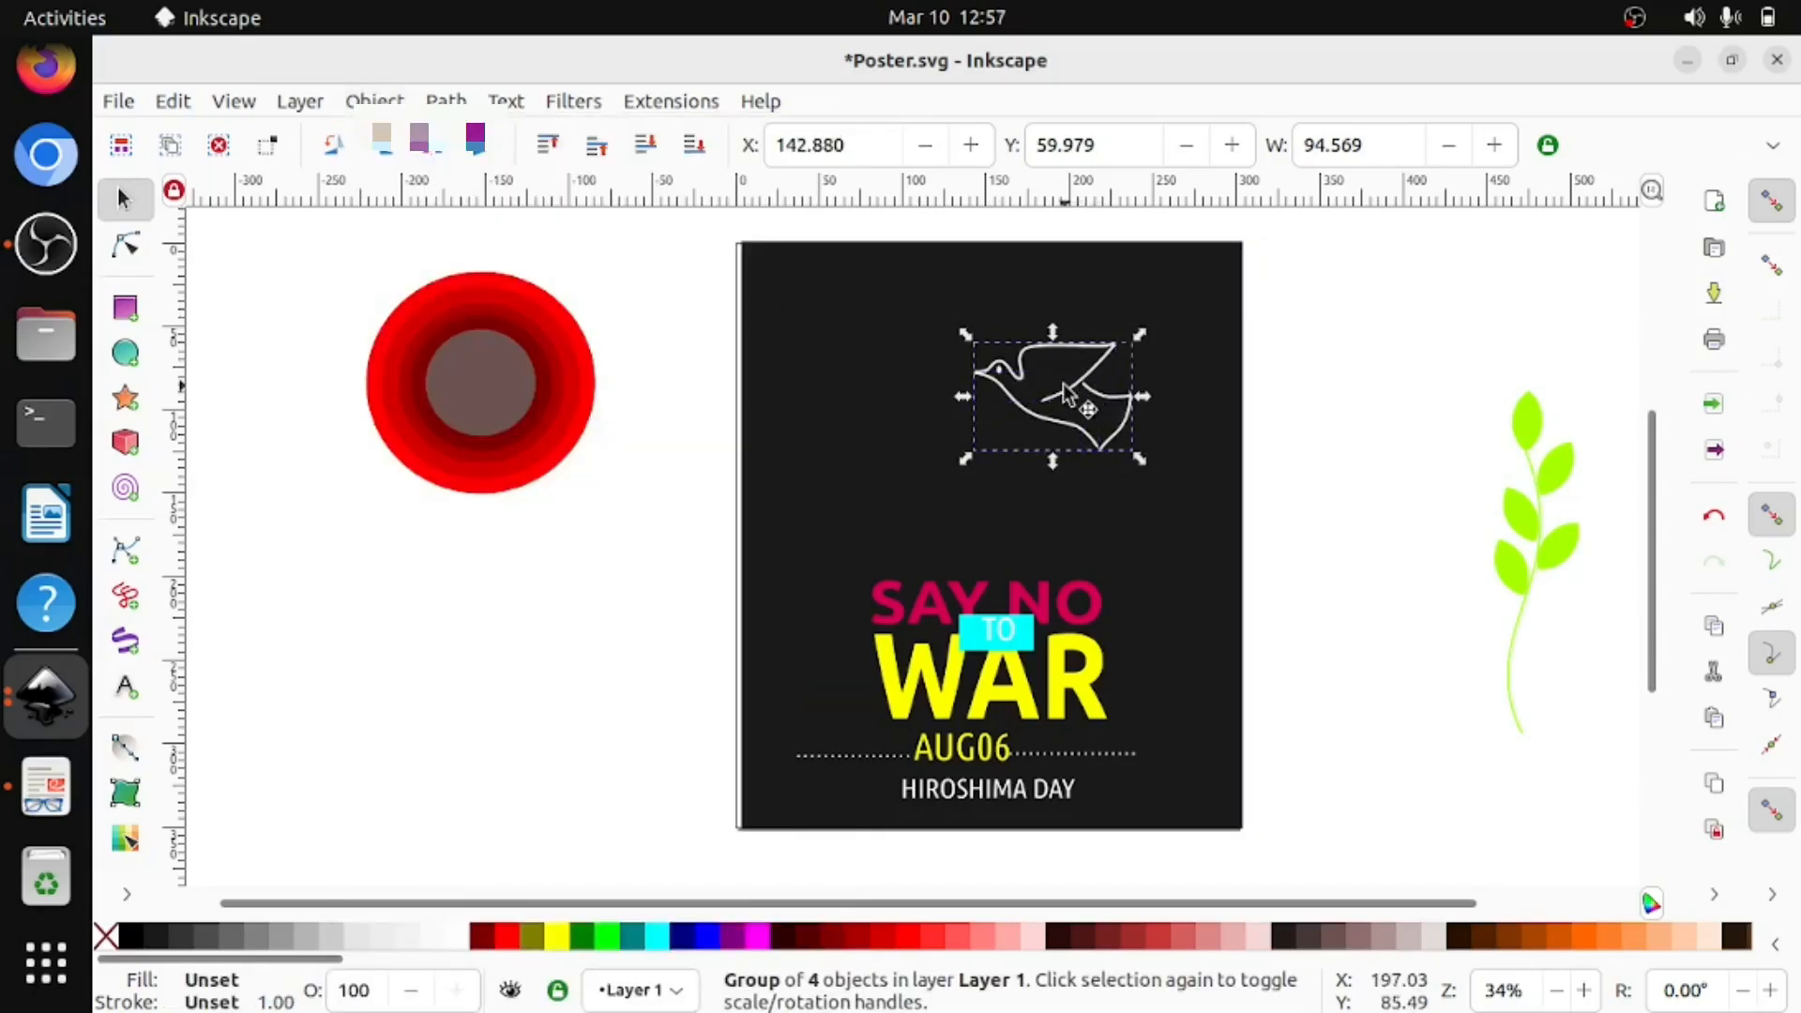
drag(1065, 392, 1266, 500)
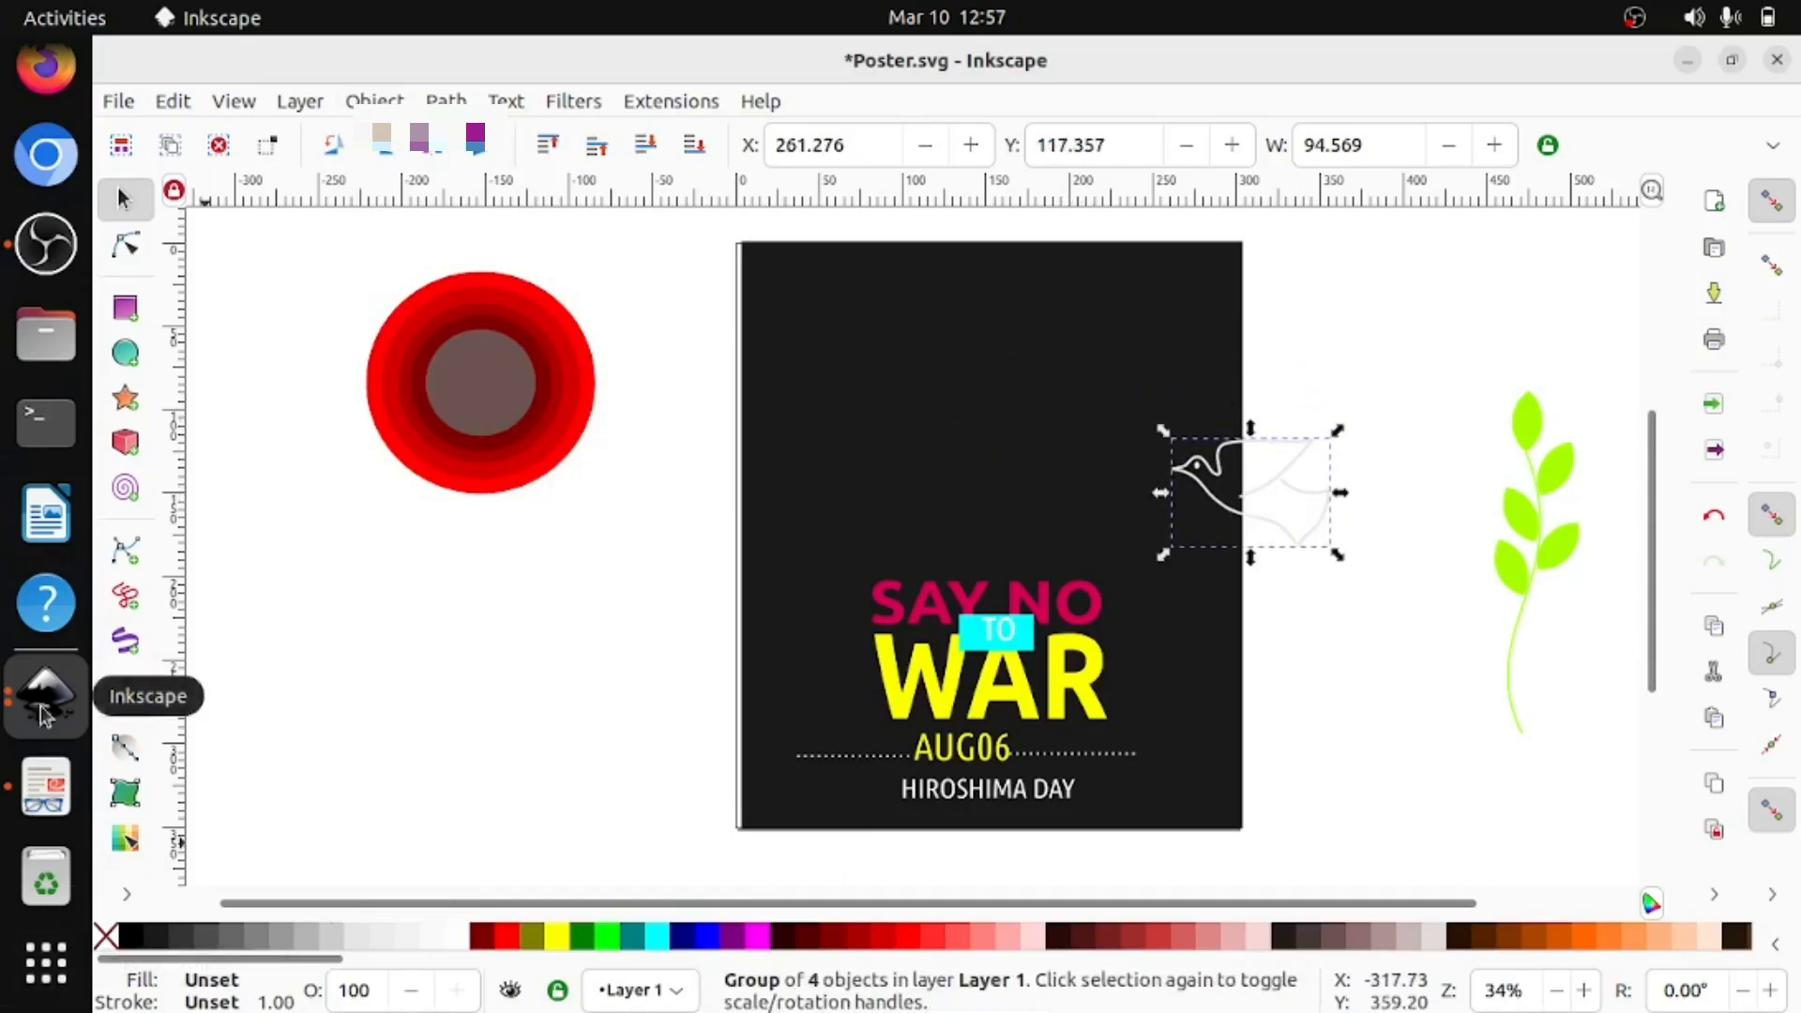
Check the completed poster in Document Viewer, and move the red circle group in Inkscape onto the poster above SAY NO.
click(46, 790)
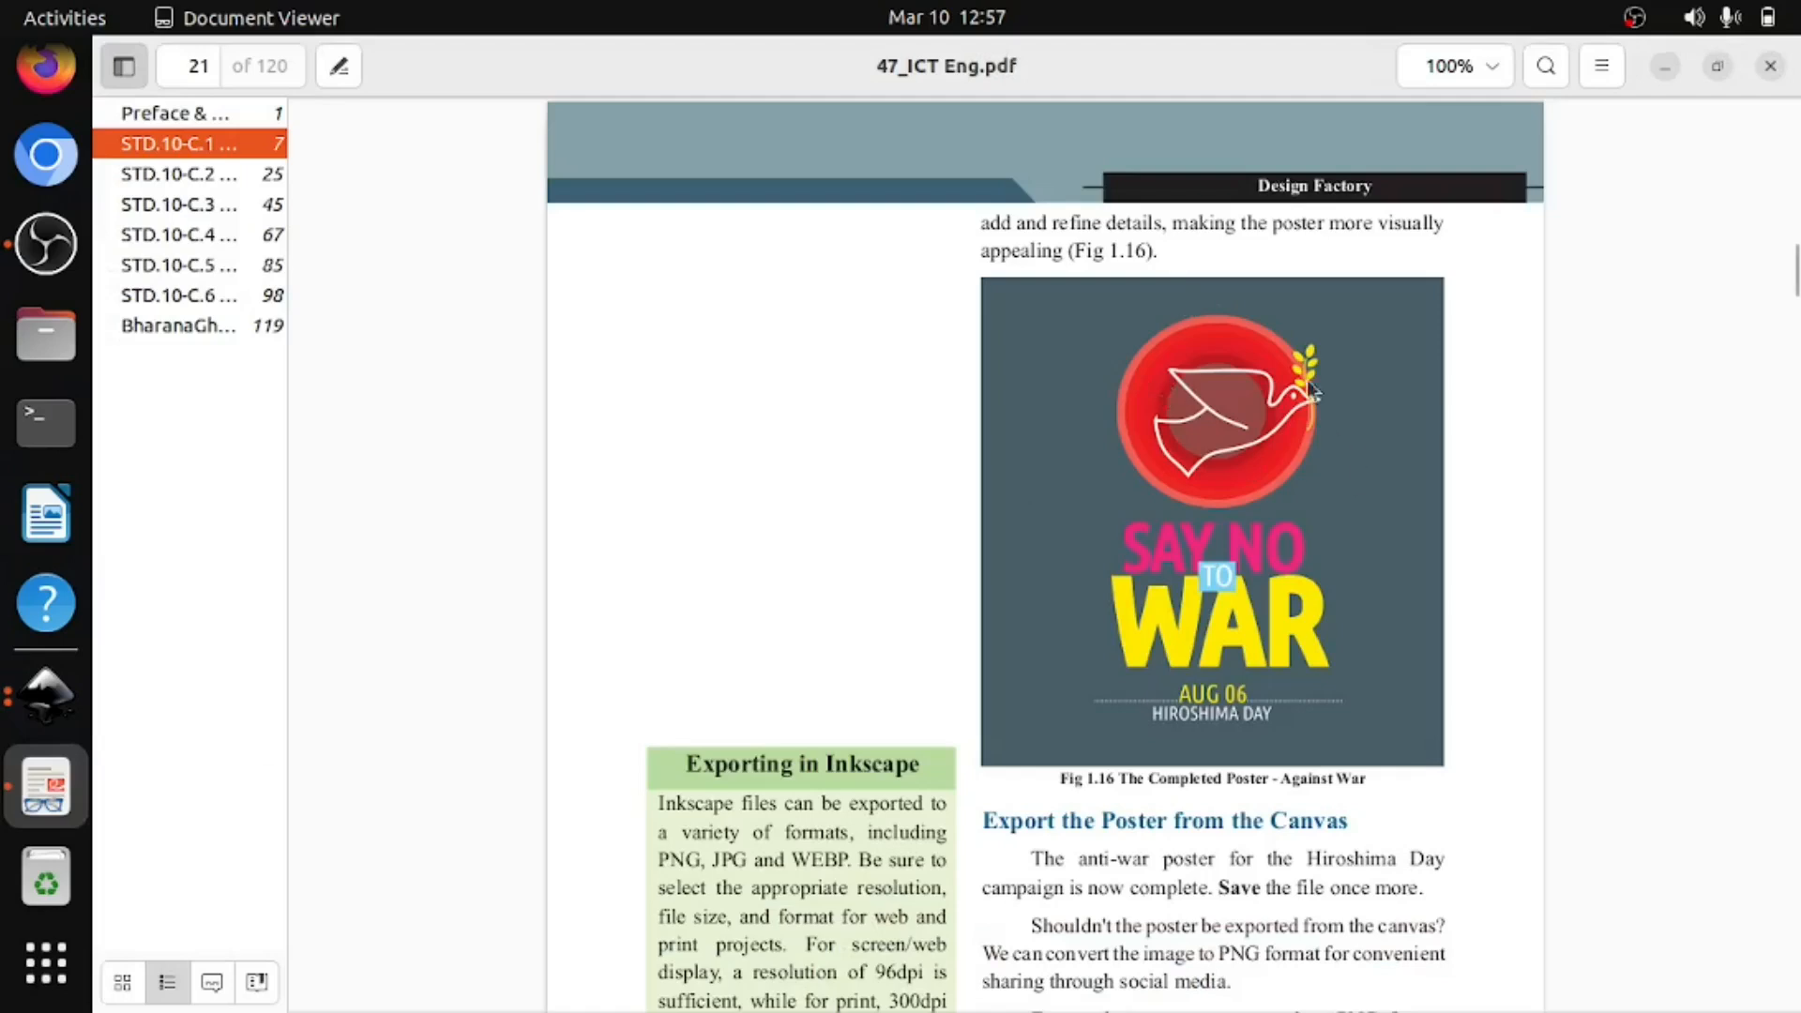
click(45, 702)
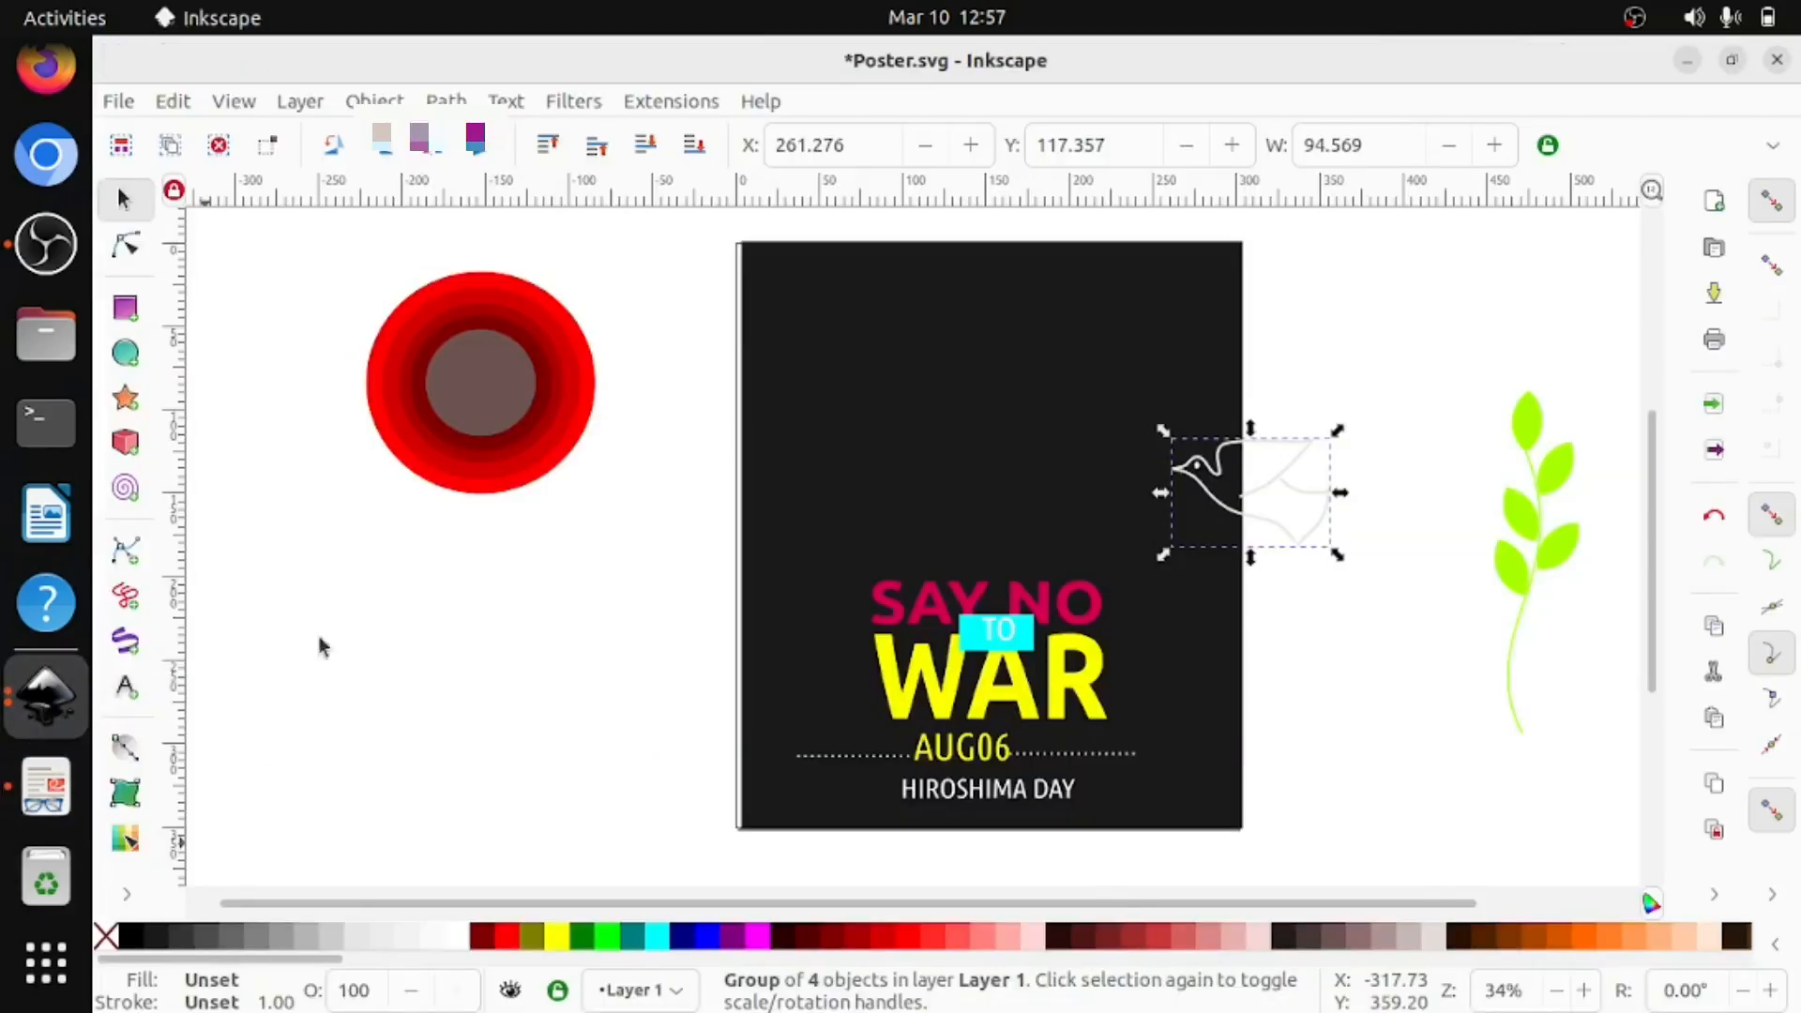
click(502, 380)
drag(501, 362, 985, 366)
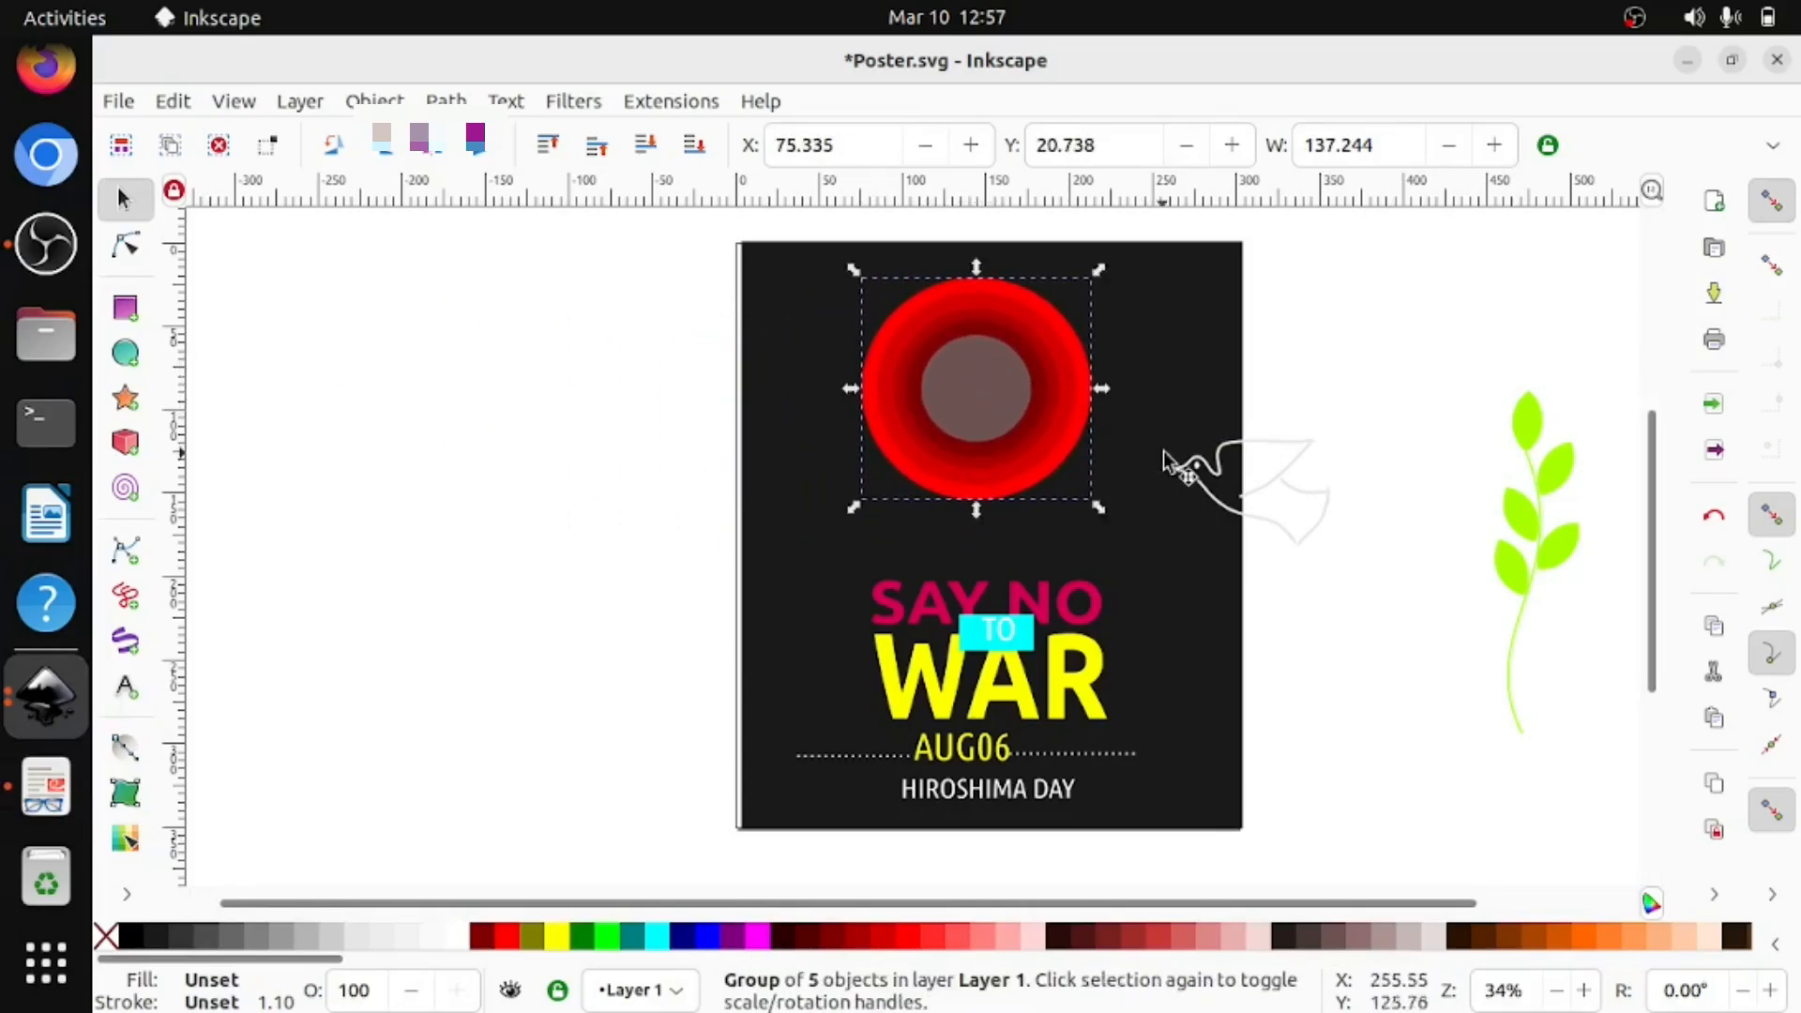
Shift the black background rectangle slightly left on the page and clear the selection.
click(1255, 464)
click(1279, 533)
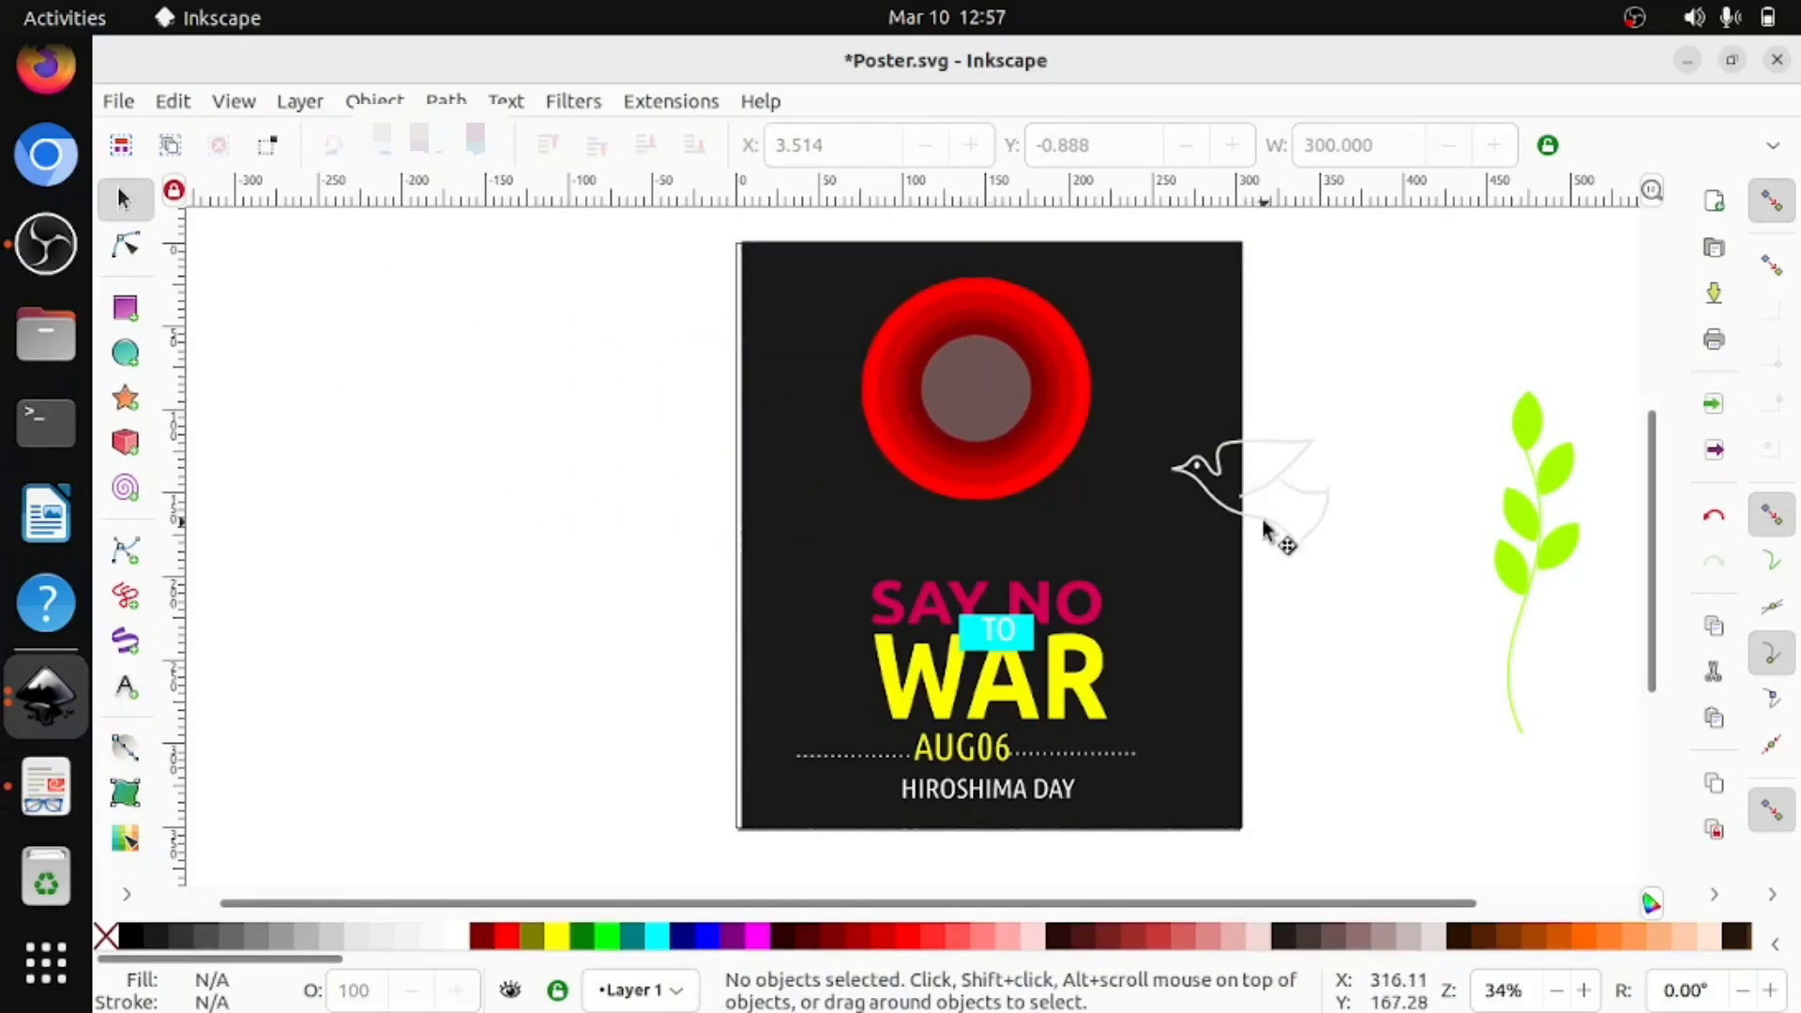
click(1290, 524)
click(1216, 505)
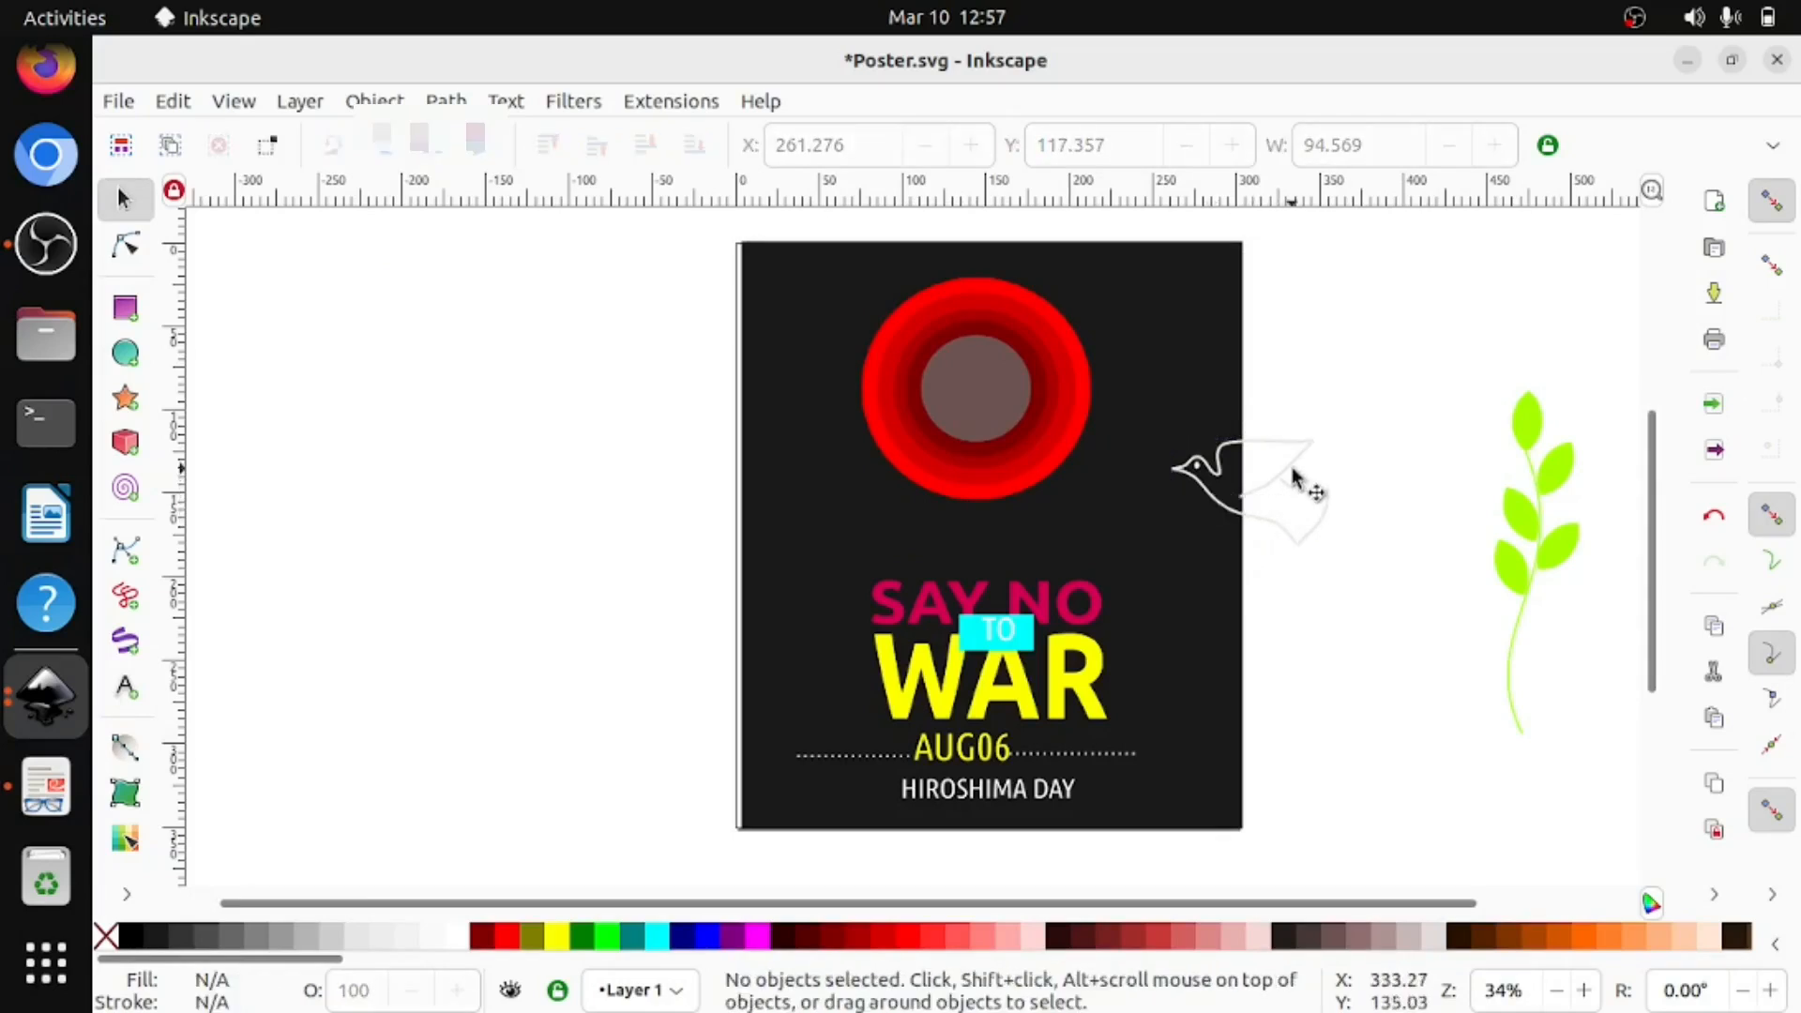
mouse_move(1164, 407)
mouse_down()
mouse_move(1302, 427)
mouse_move(1156, 404)
mouse_up()
click(1417, 437)
drag(1413, 439, 1170, 559)
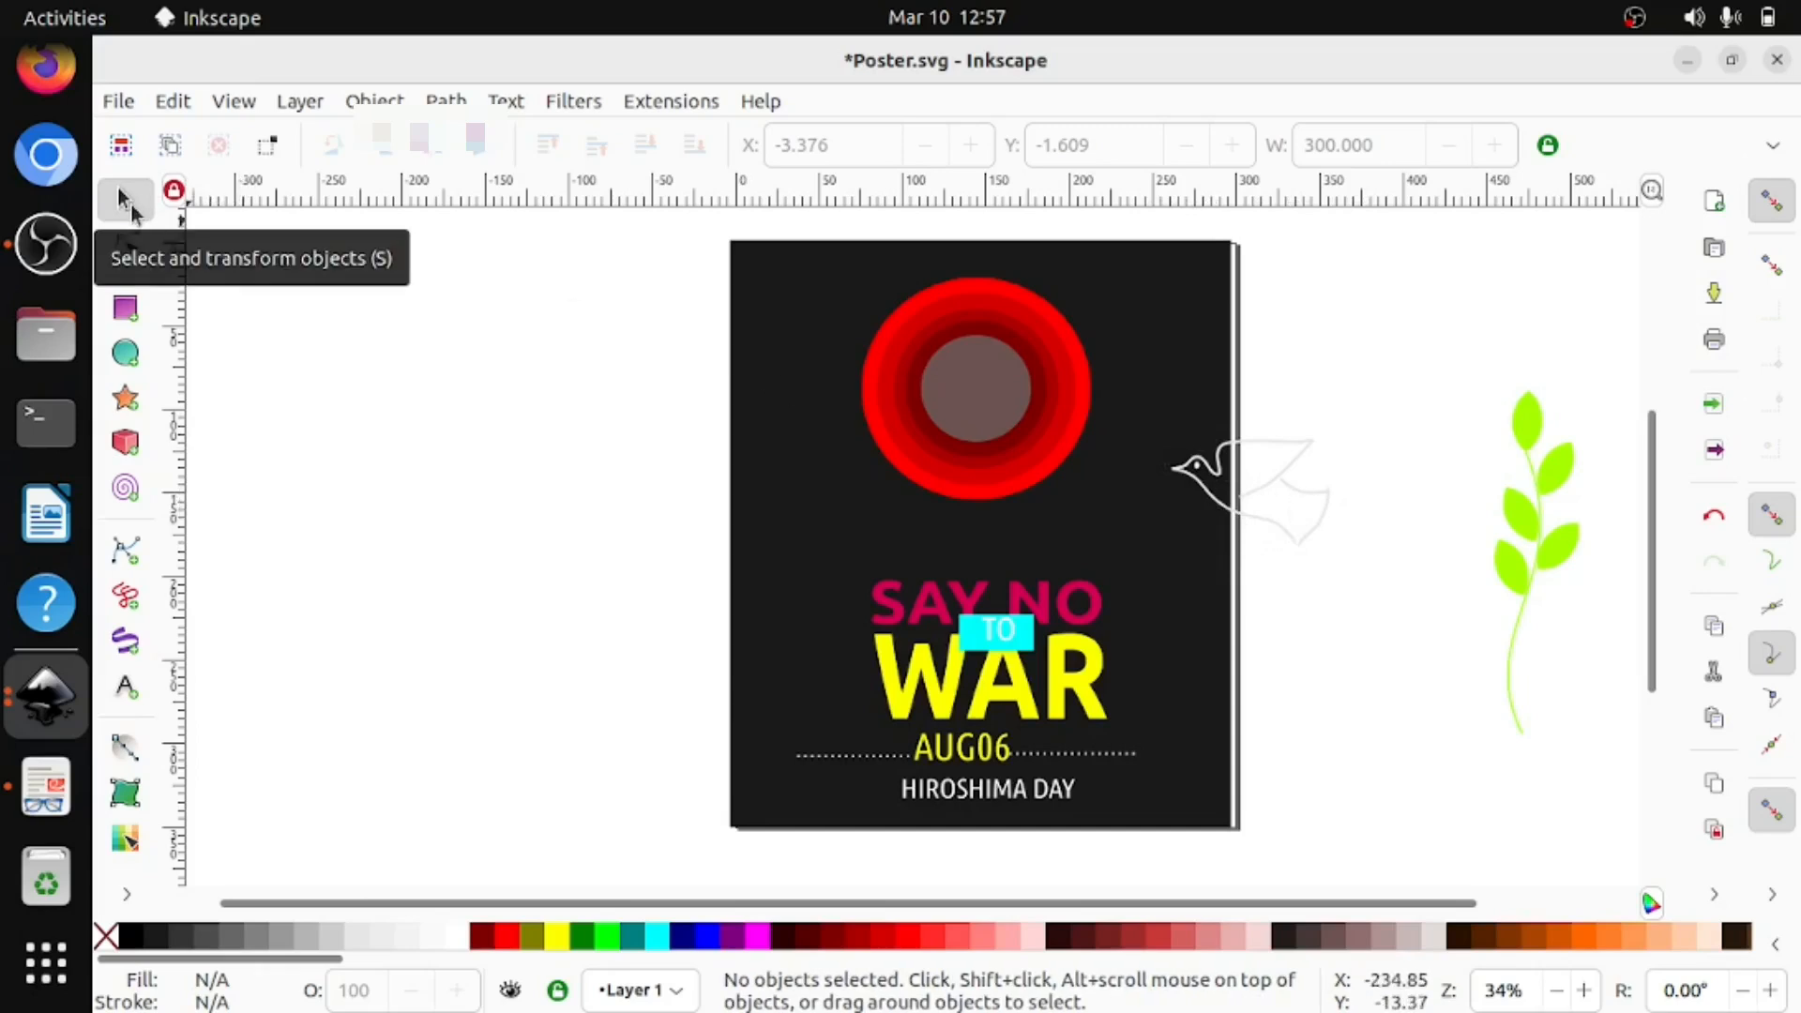
Move the dove group onto the middle of the red circles and raise it to the top of the stack.
click(1208, 486)
drag(1208, 486, 931, 384)
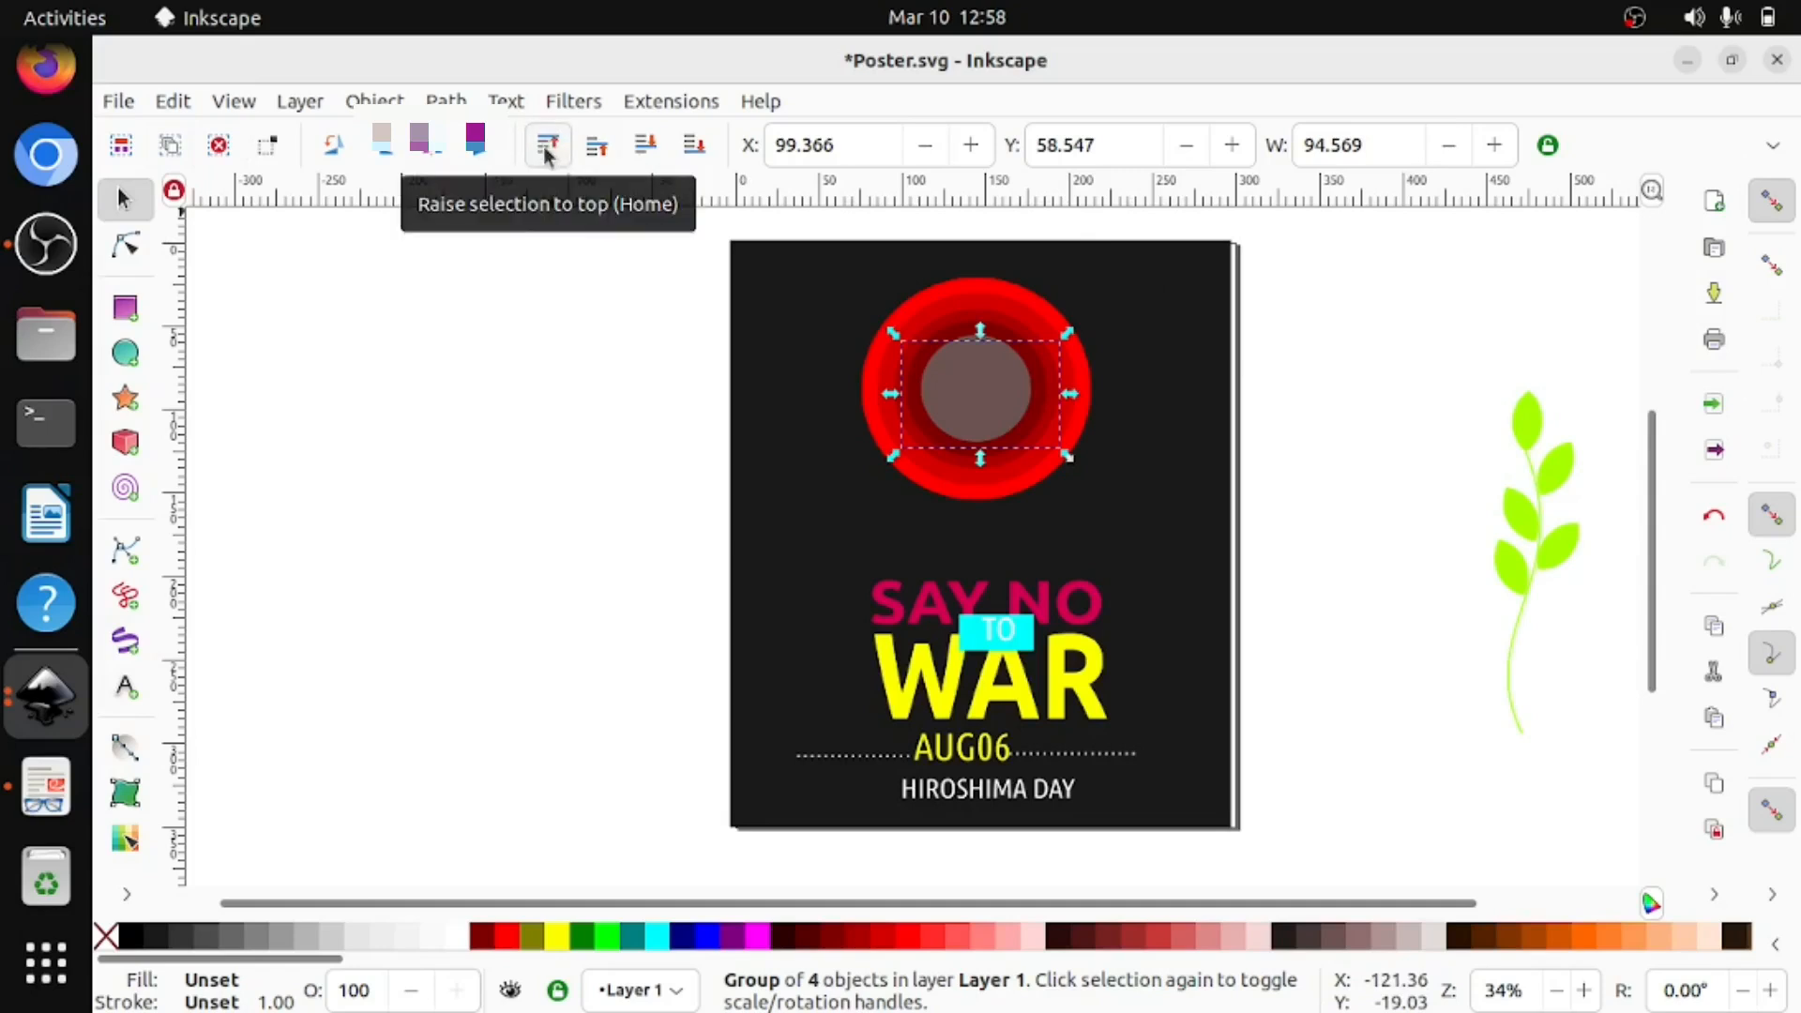
click(377, 100)
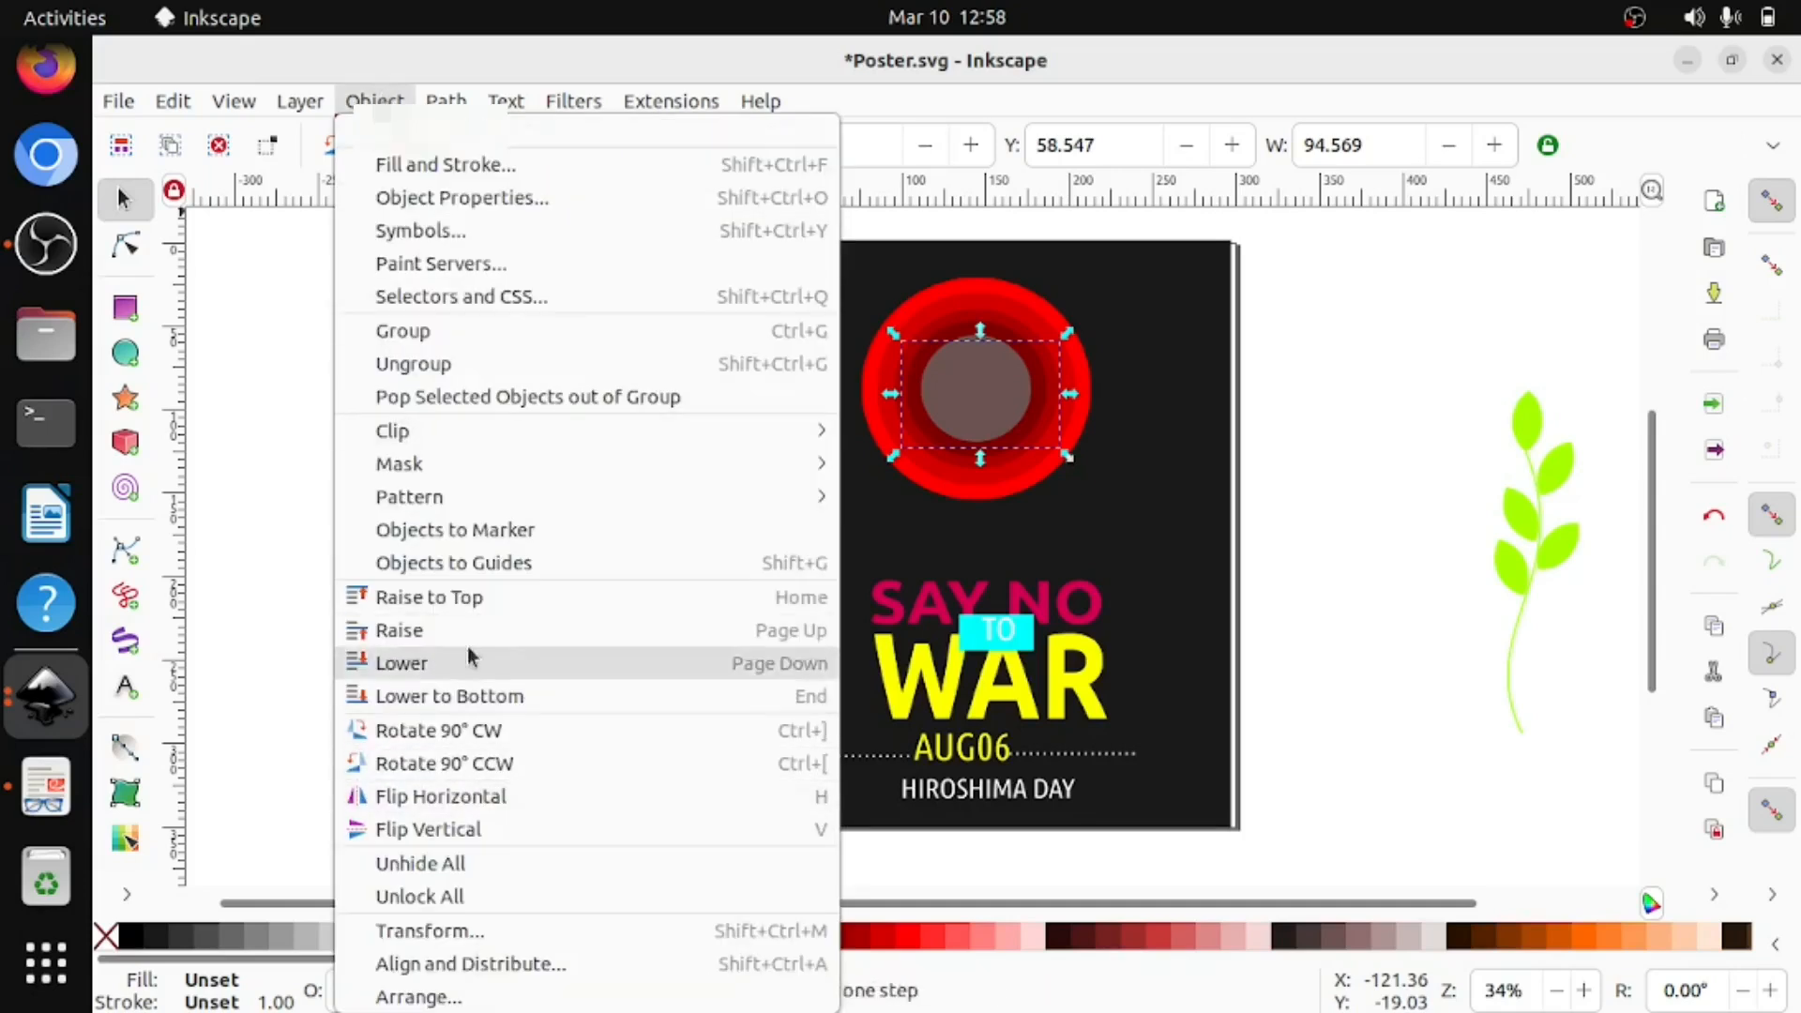
click(476, 598)
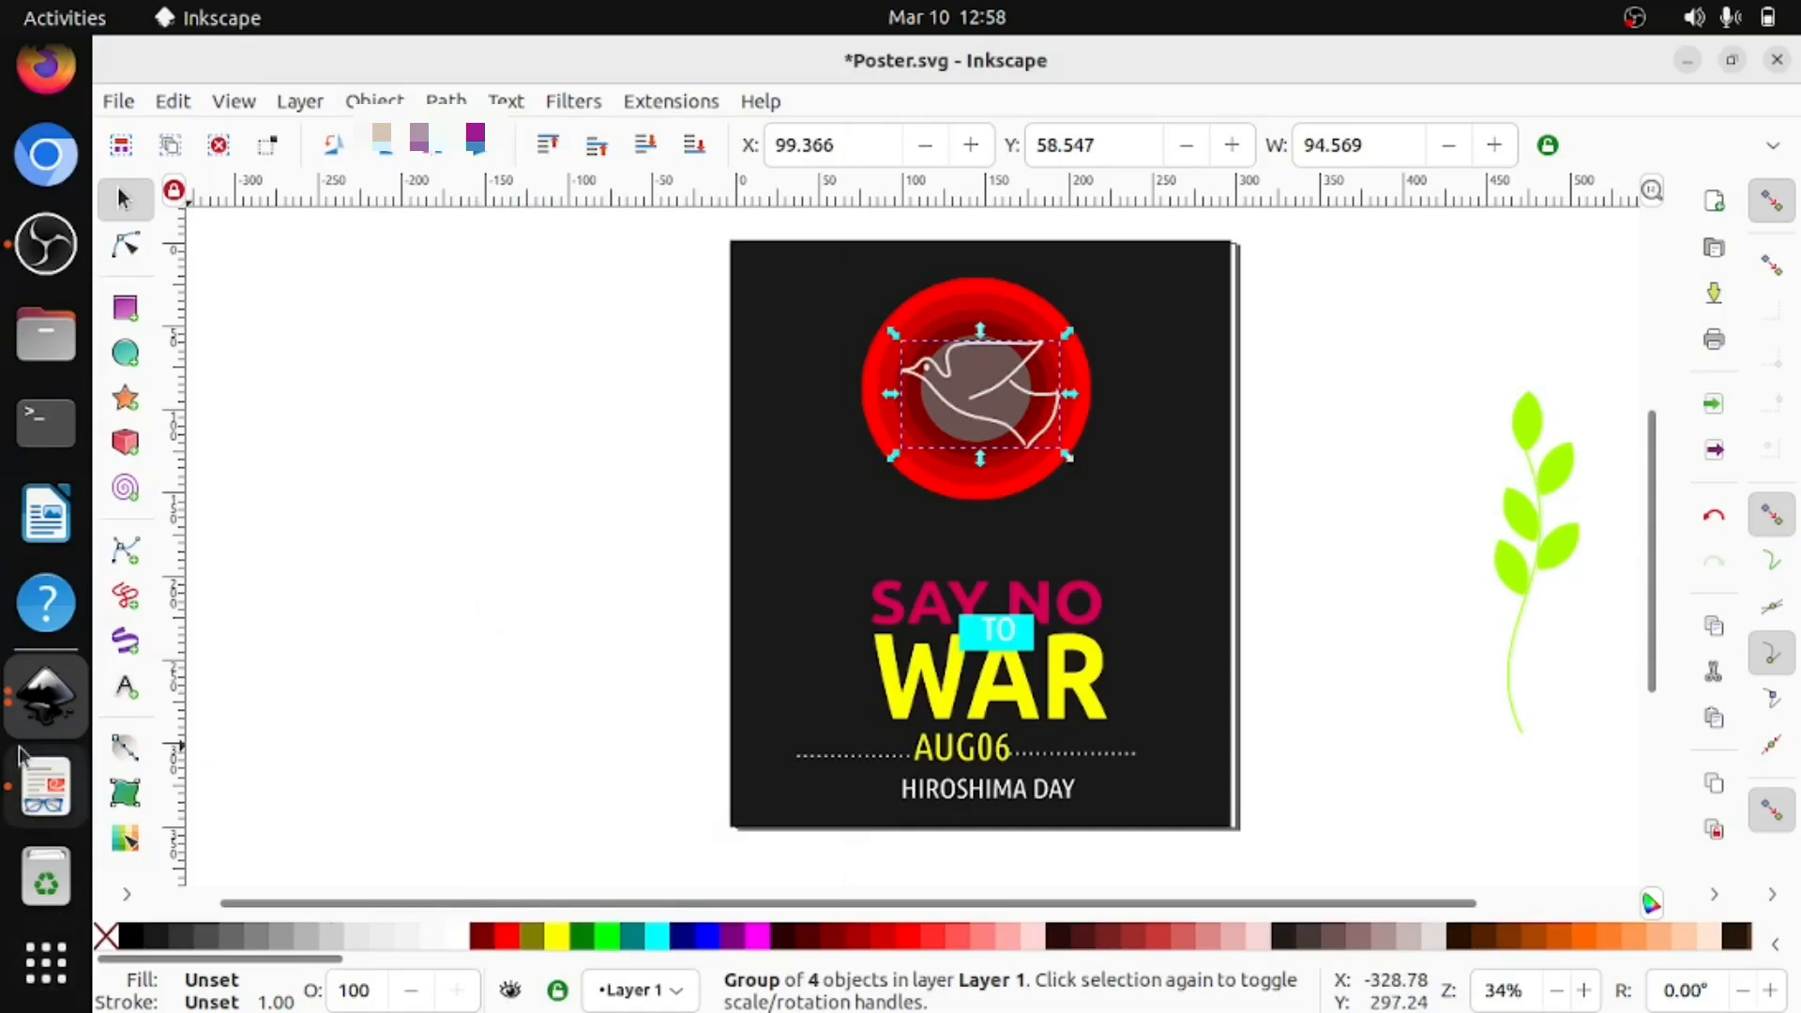
Compare the dove's direction with the completed poster in Document Viewer, and flip the dove horizontally in Inkscape.
click(41, 794)
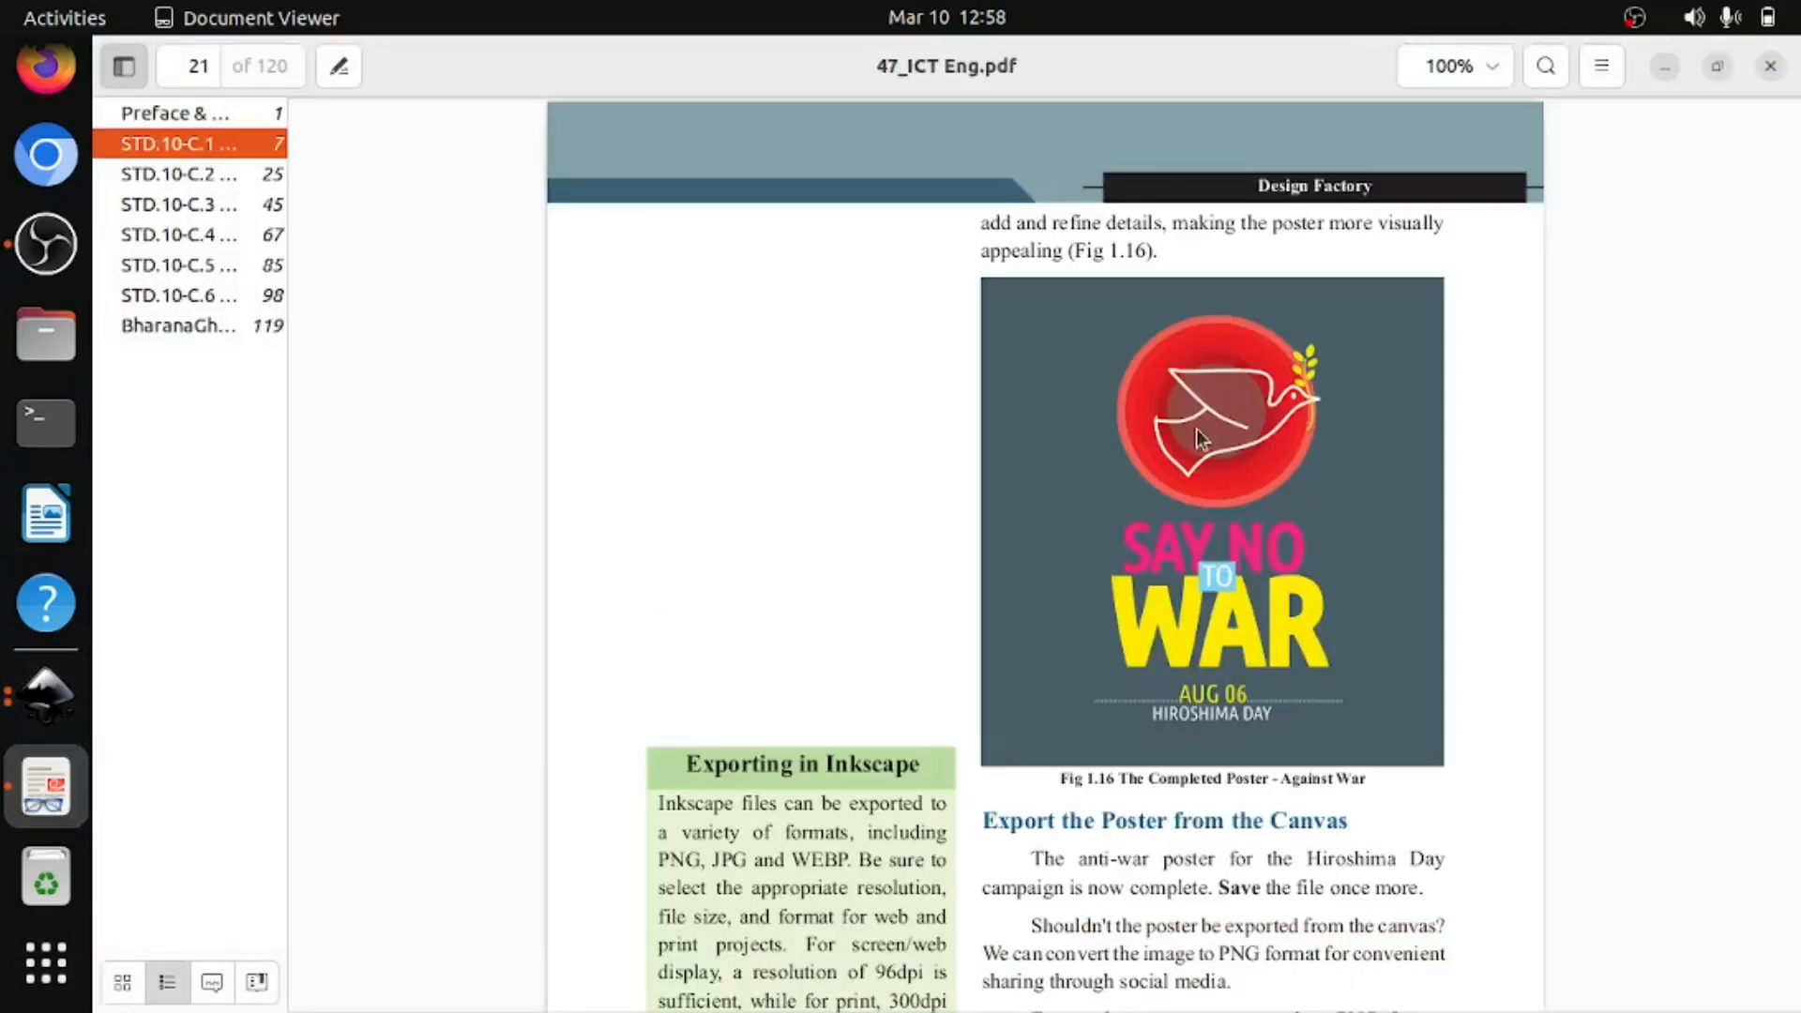
click(37, 702)
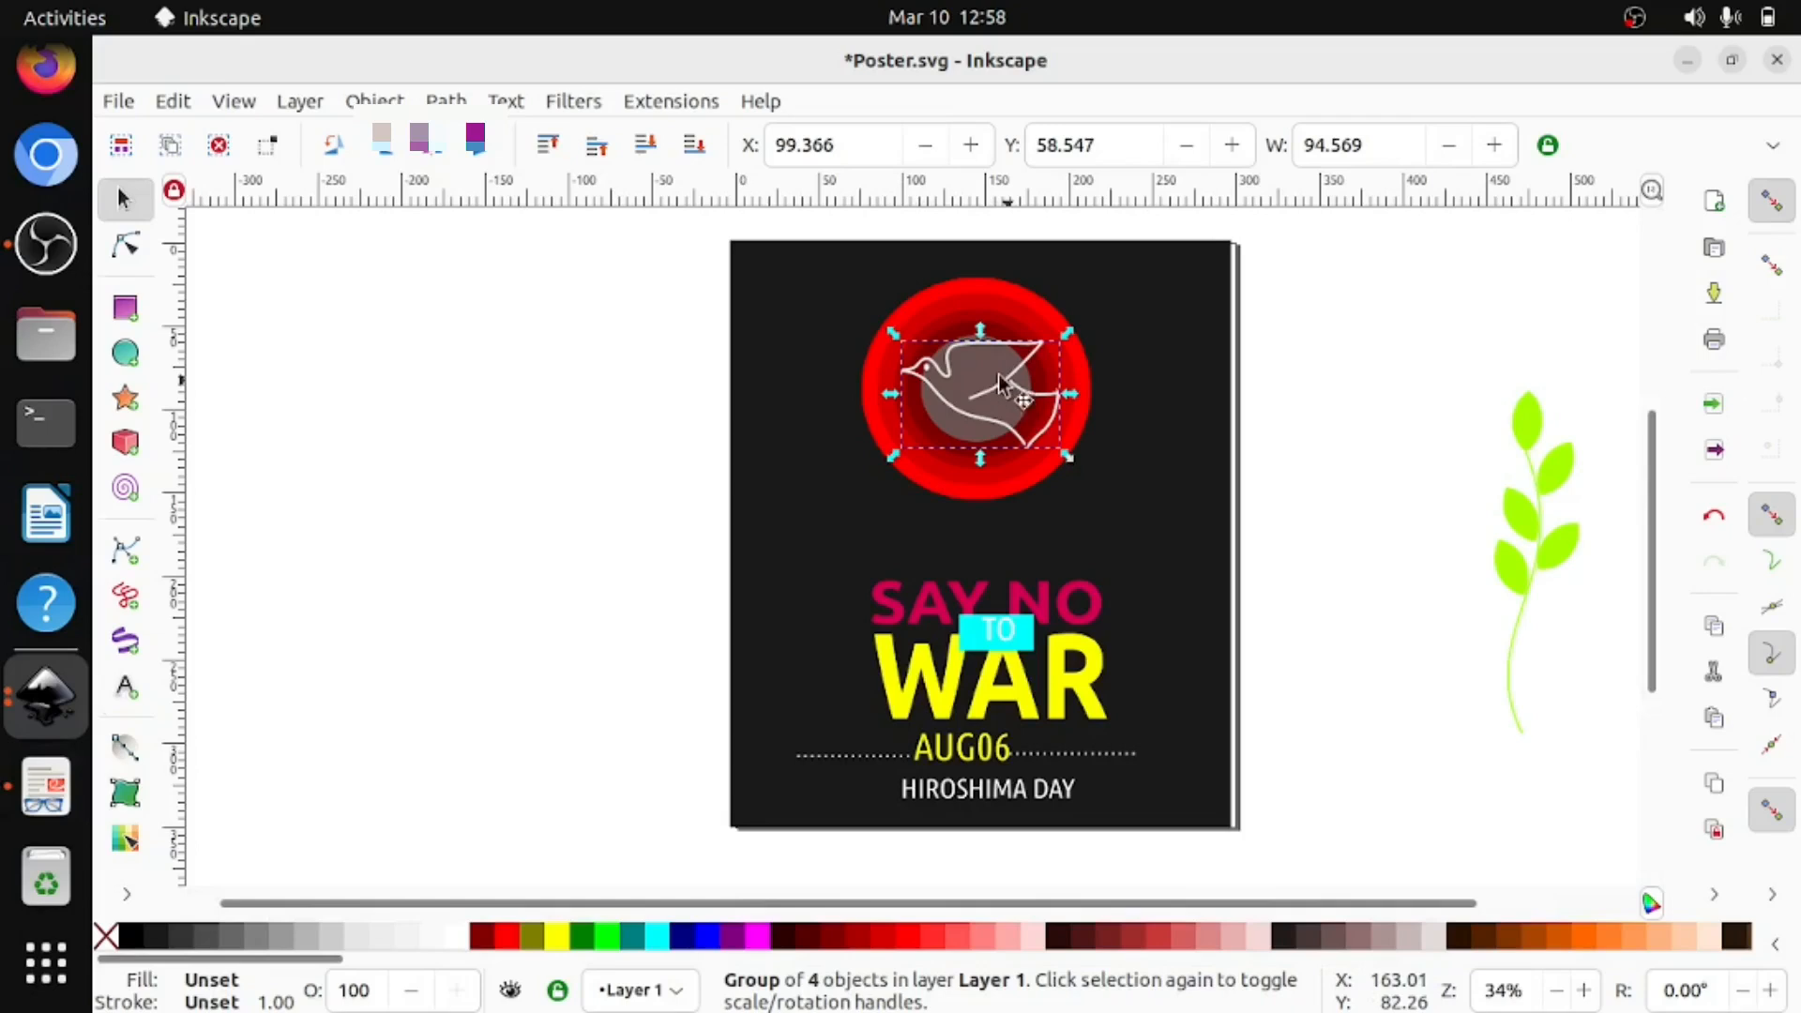
click(429, 157)
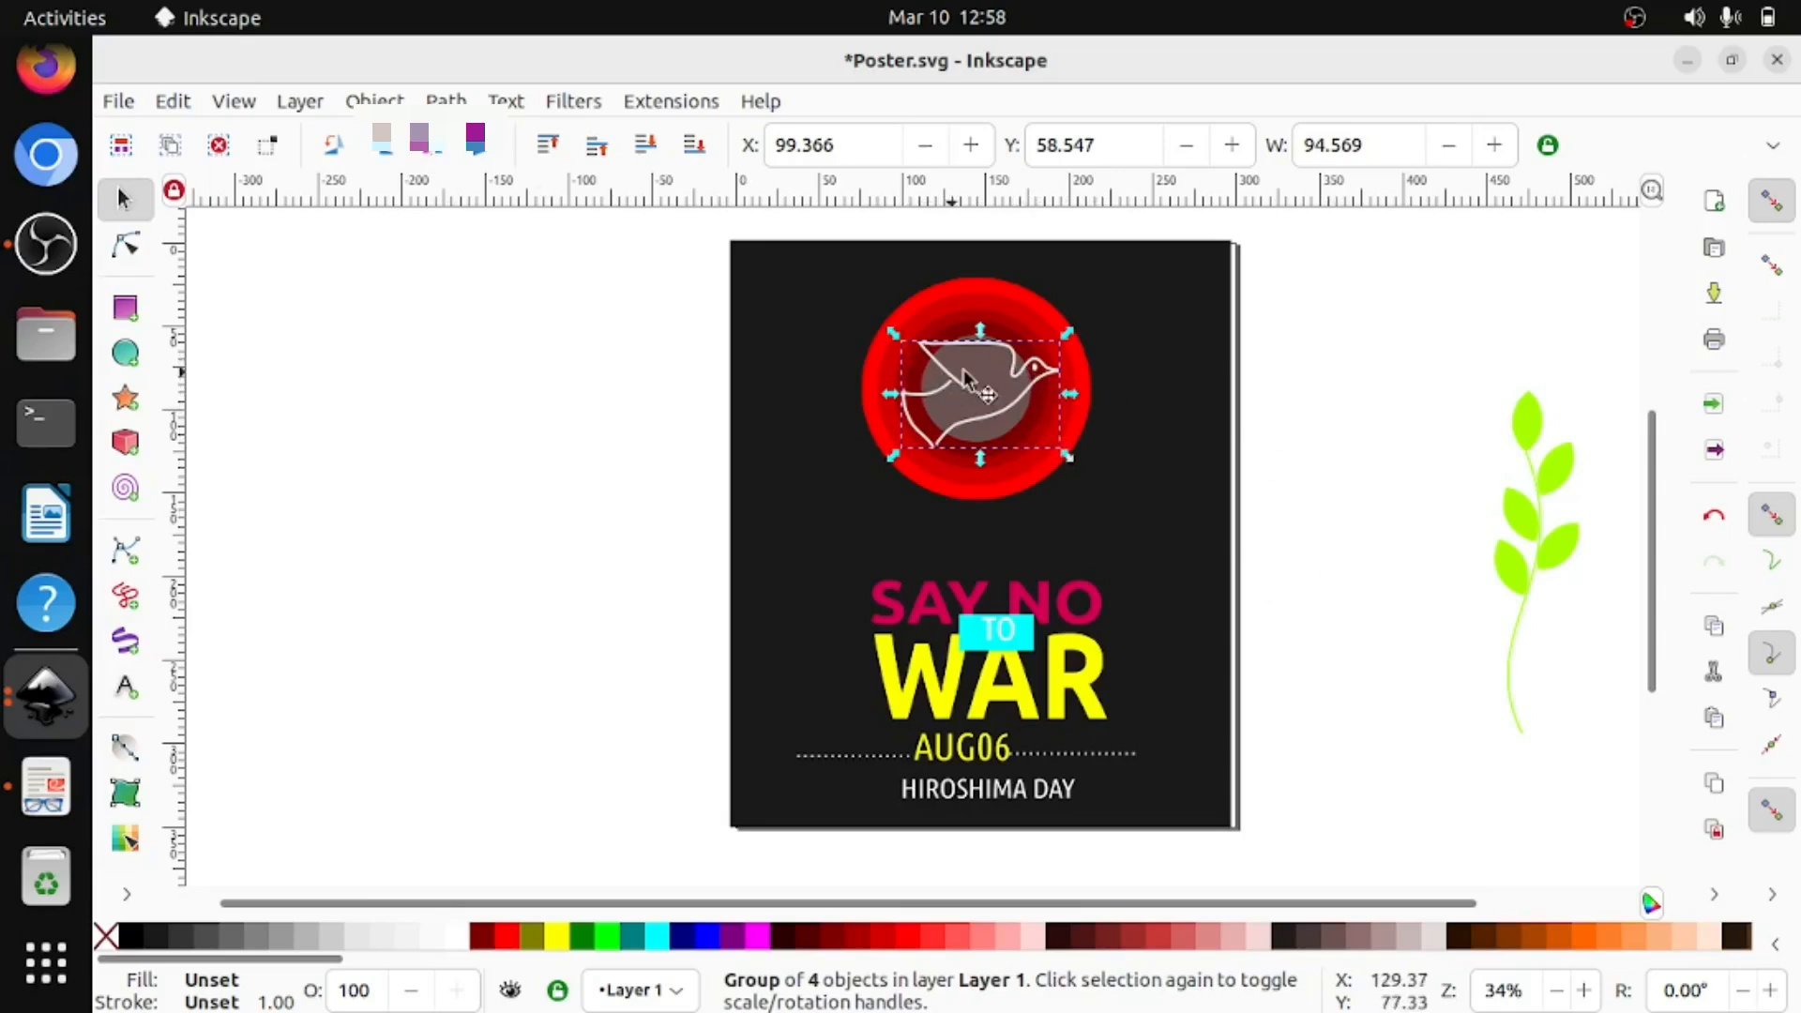
Shift the circle group slightly down and left, and fit the dove over it at about 100 wide with its beak at the circle's right edge.
drag(977, 370, 960, 398)
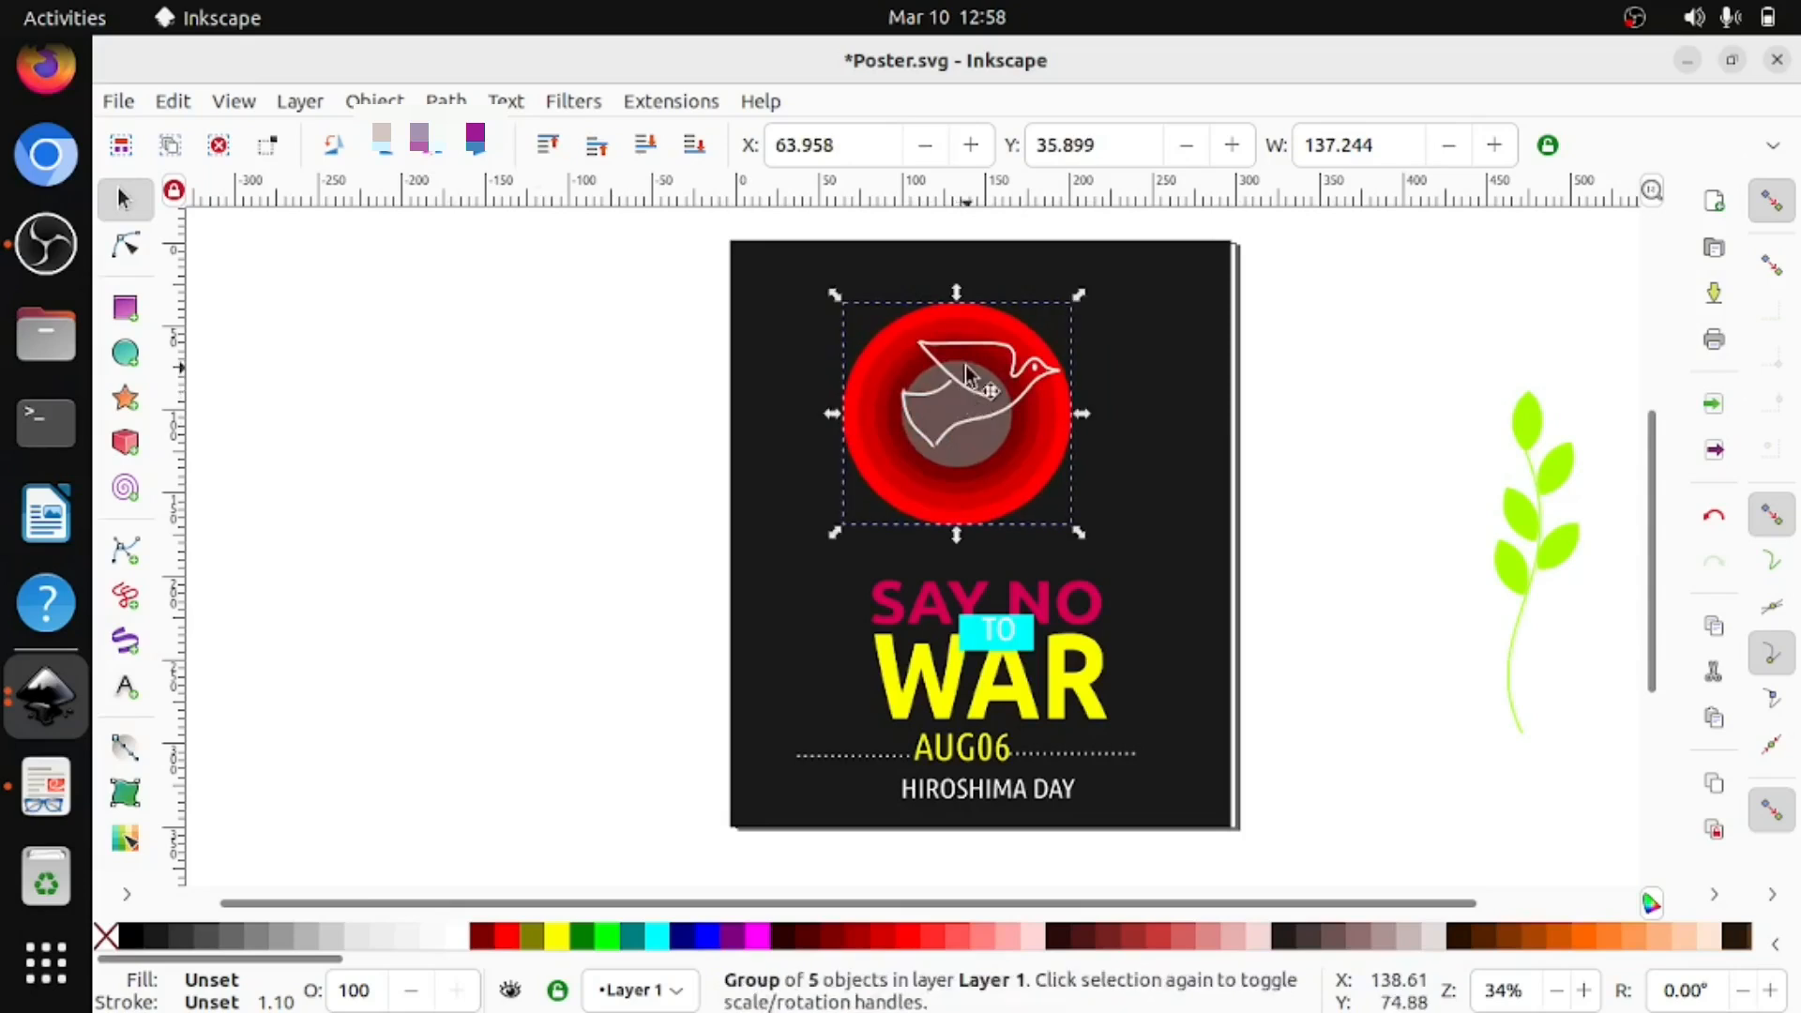
click(1107, 388)
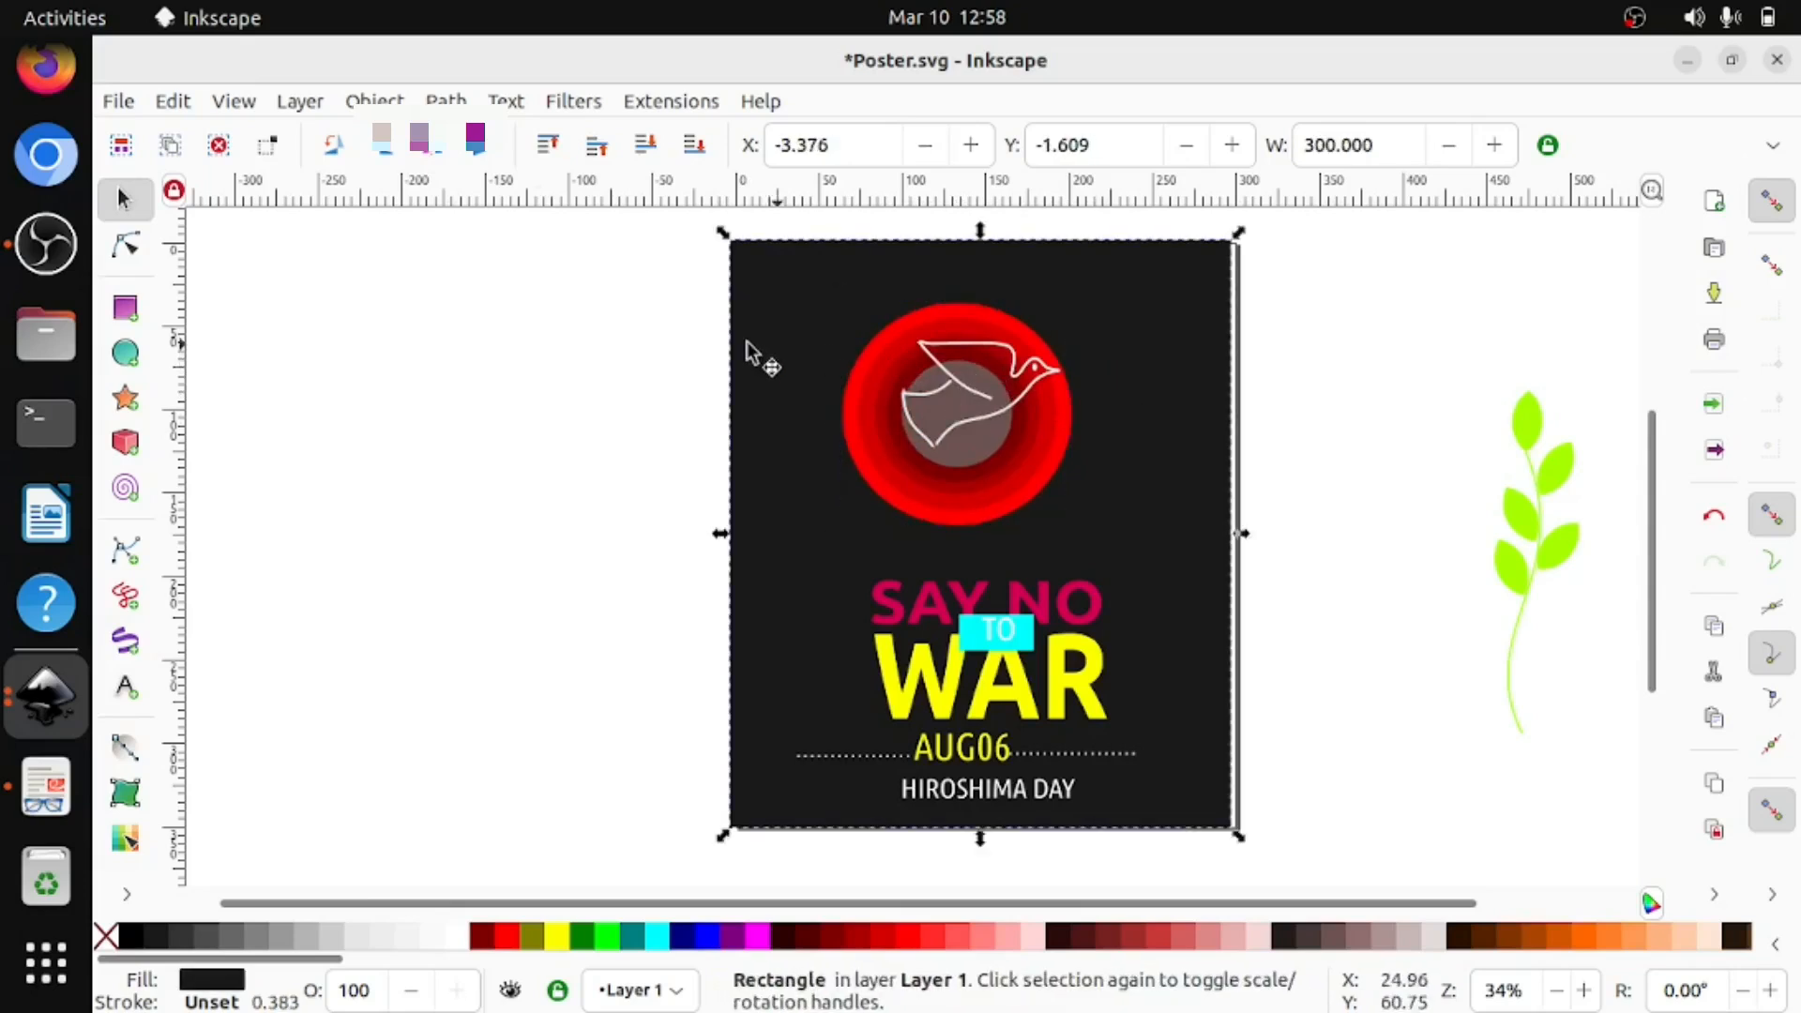
drag(673, 323, 1062, 449)
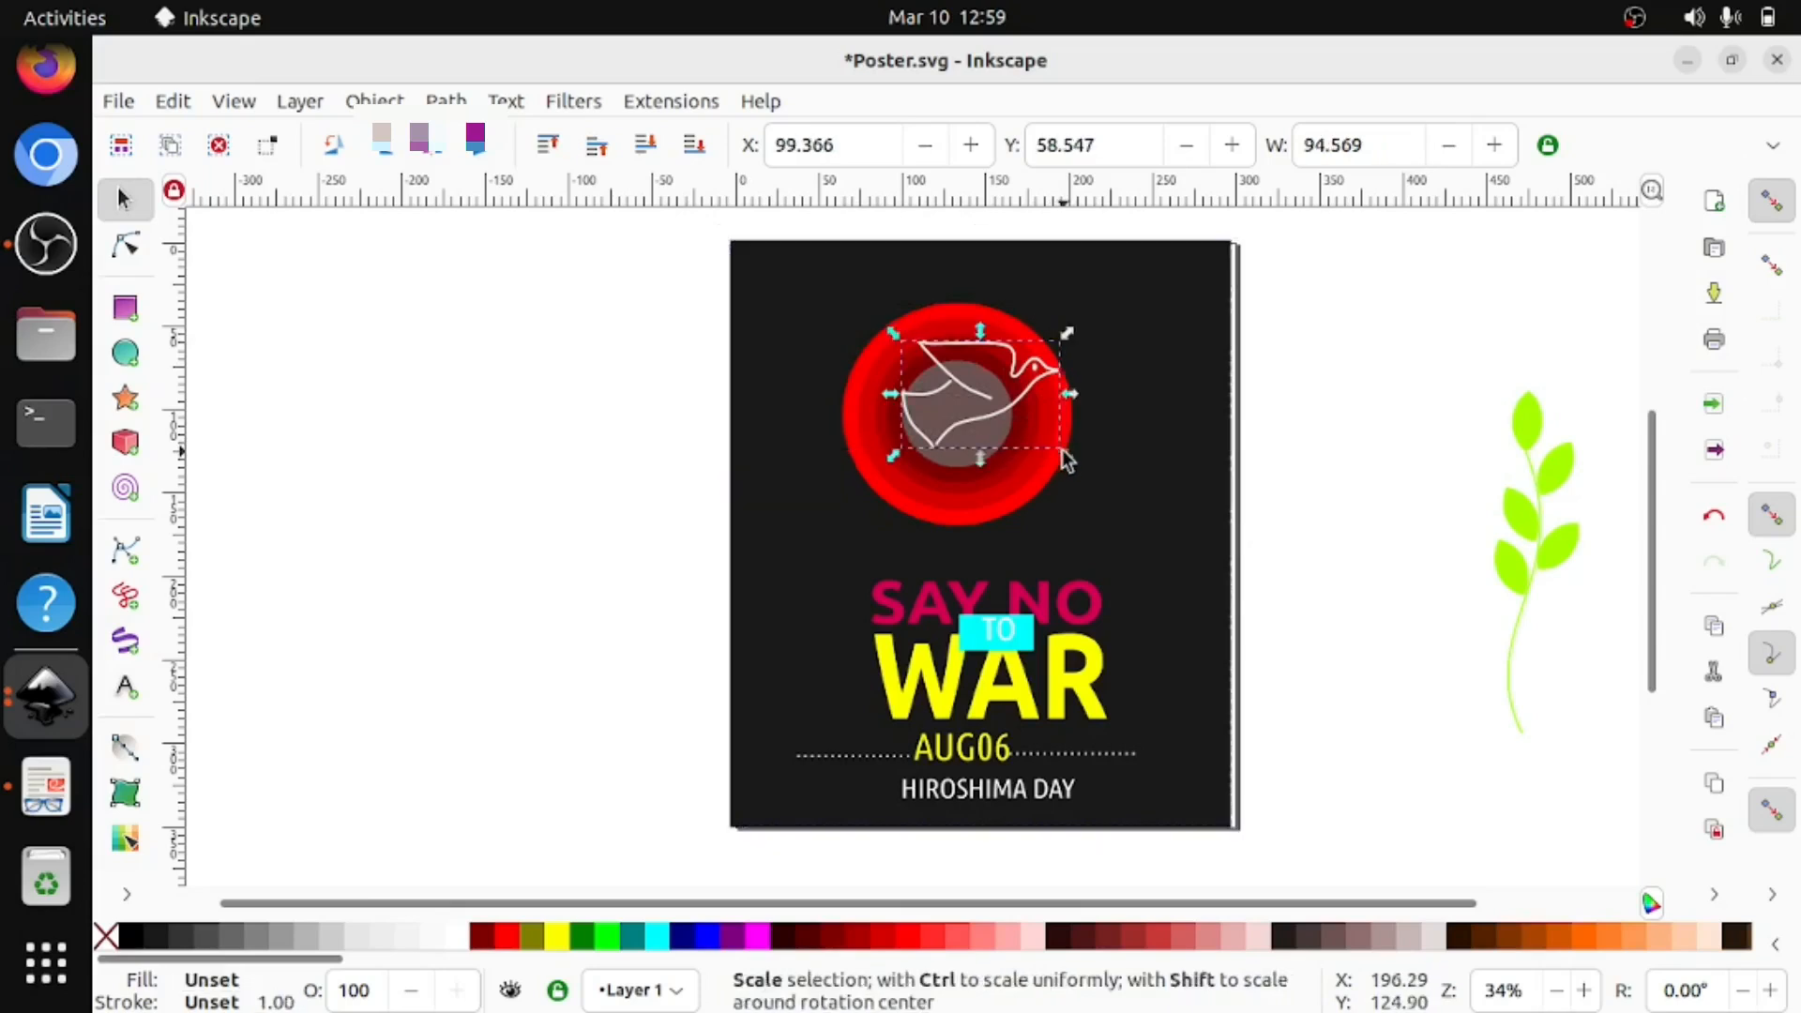
drag(978, 391, 989, 401)
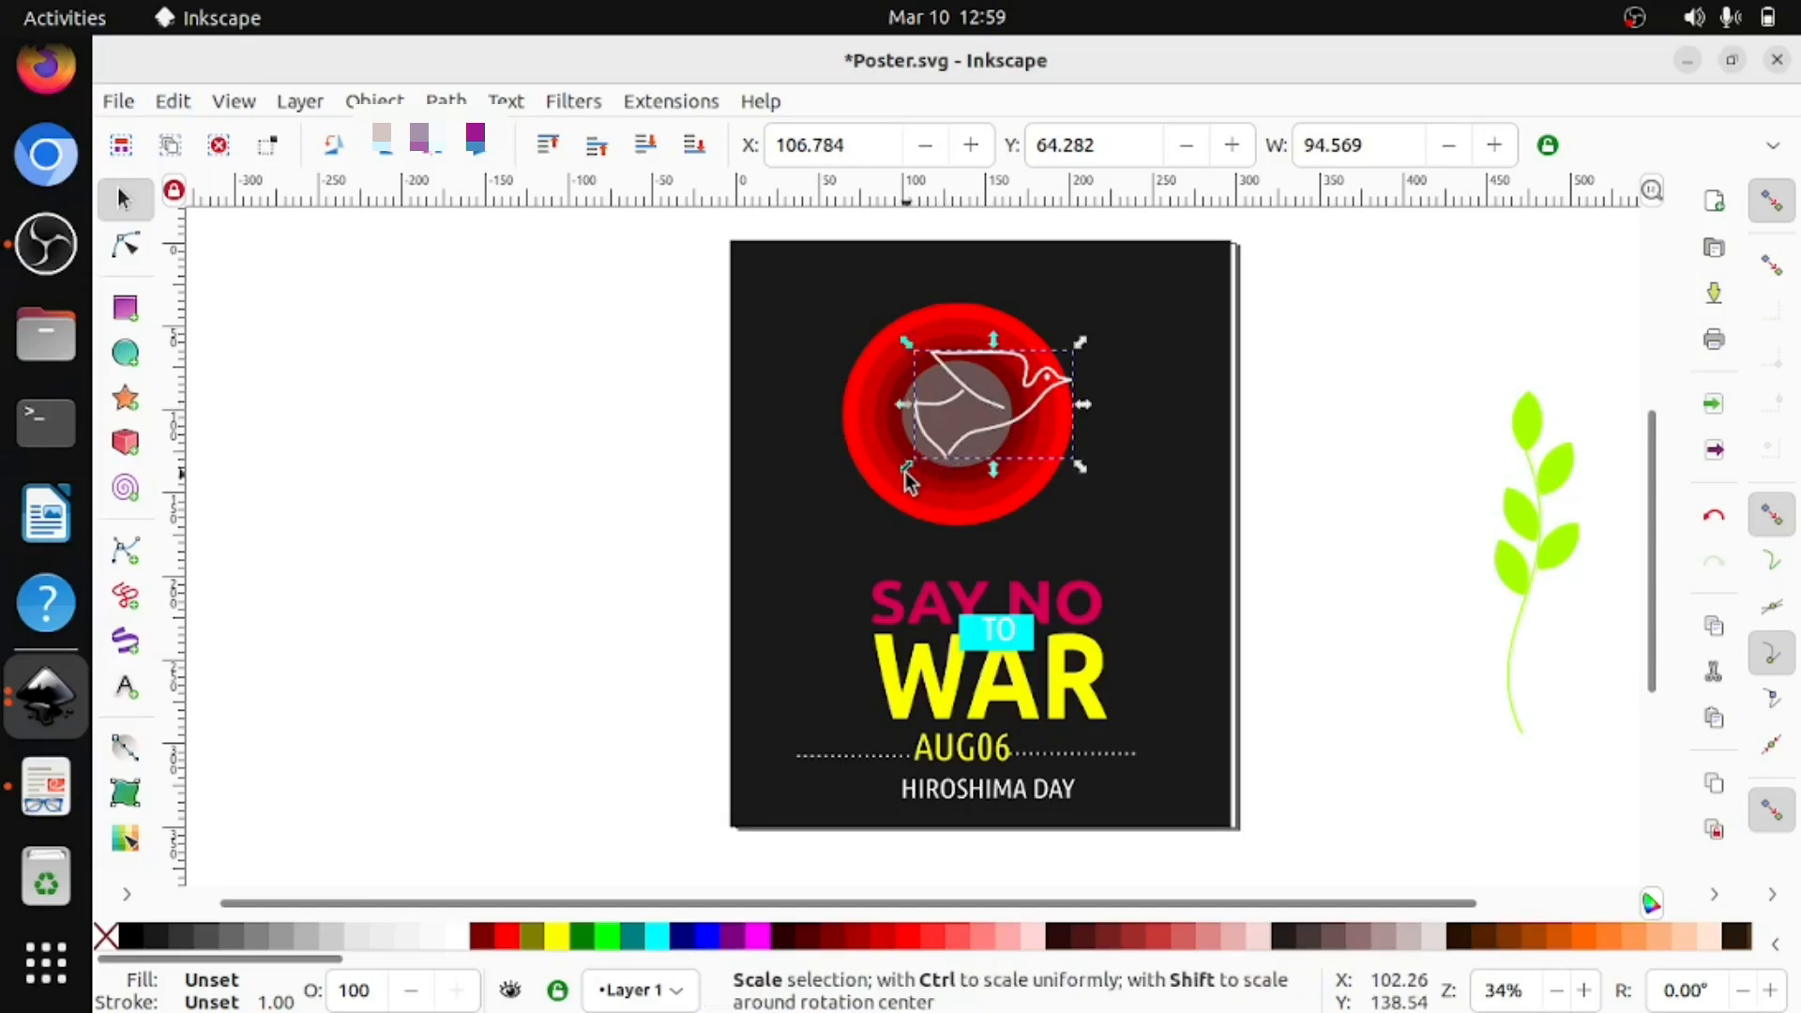
drag(906, 471, 896, 482)
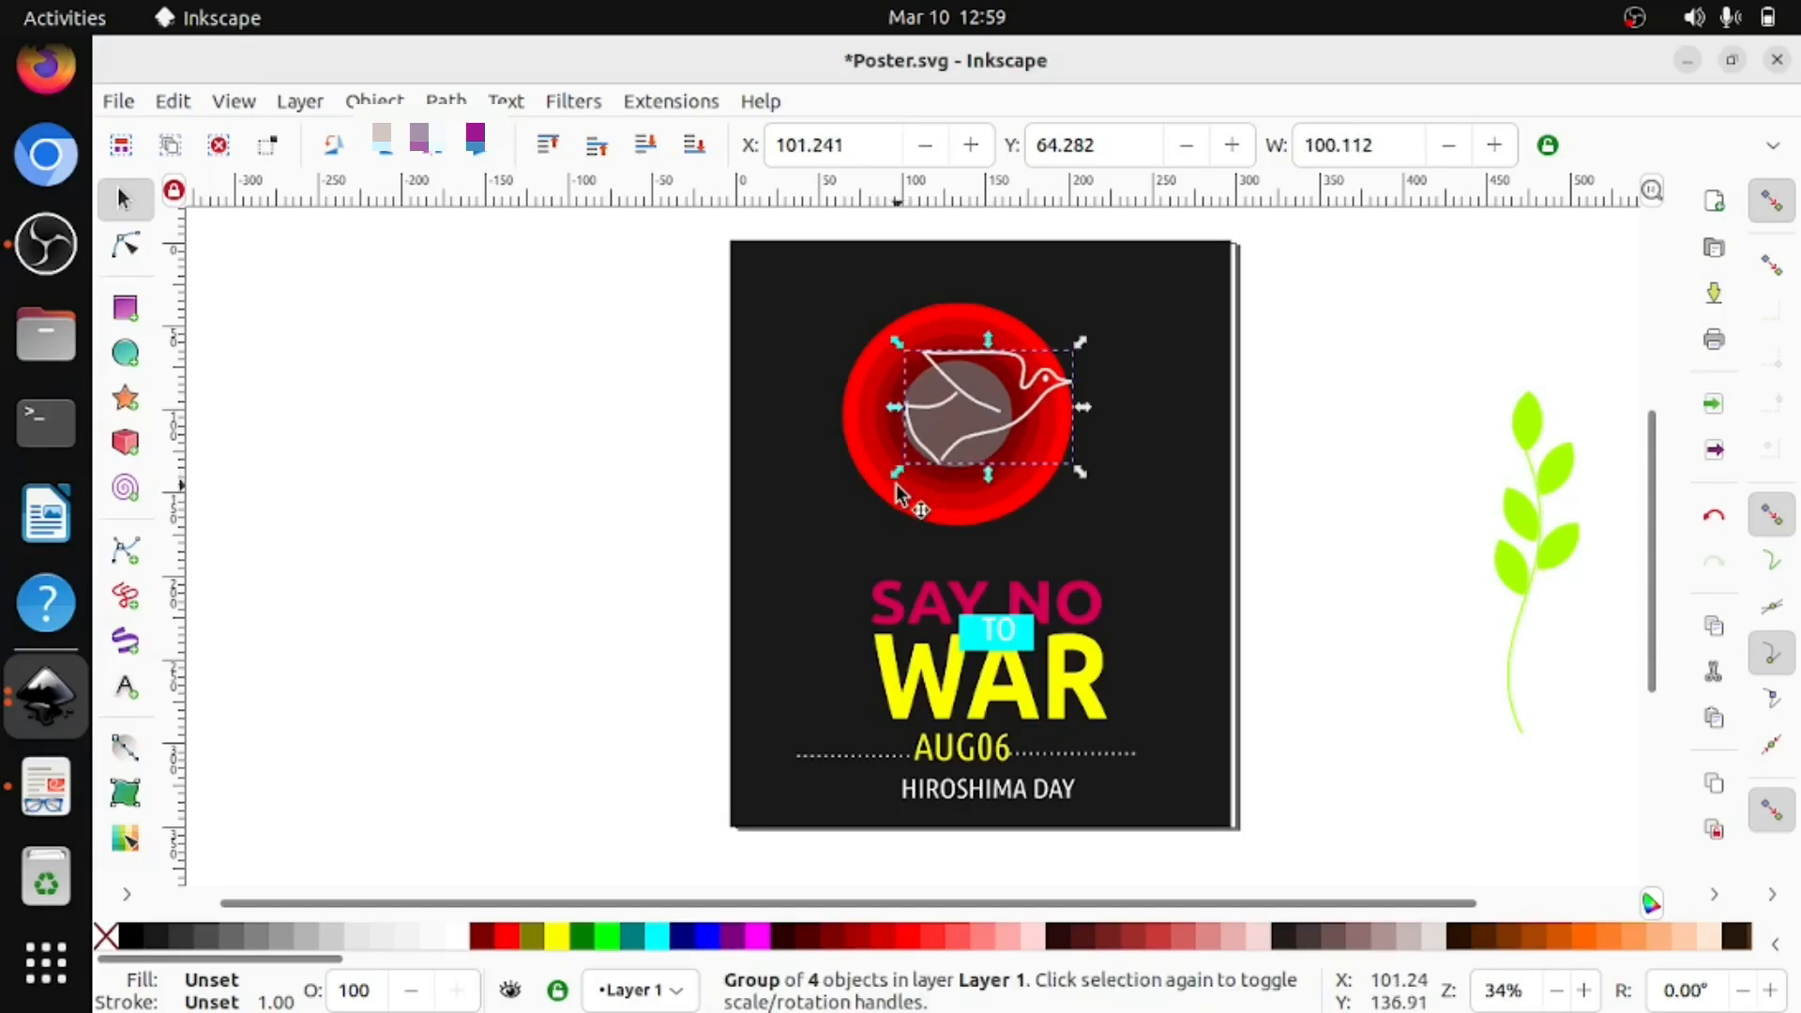
Scale the olive branch proportionally to about 23 wide and place it at the dove's beak.
click(1546, 492)
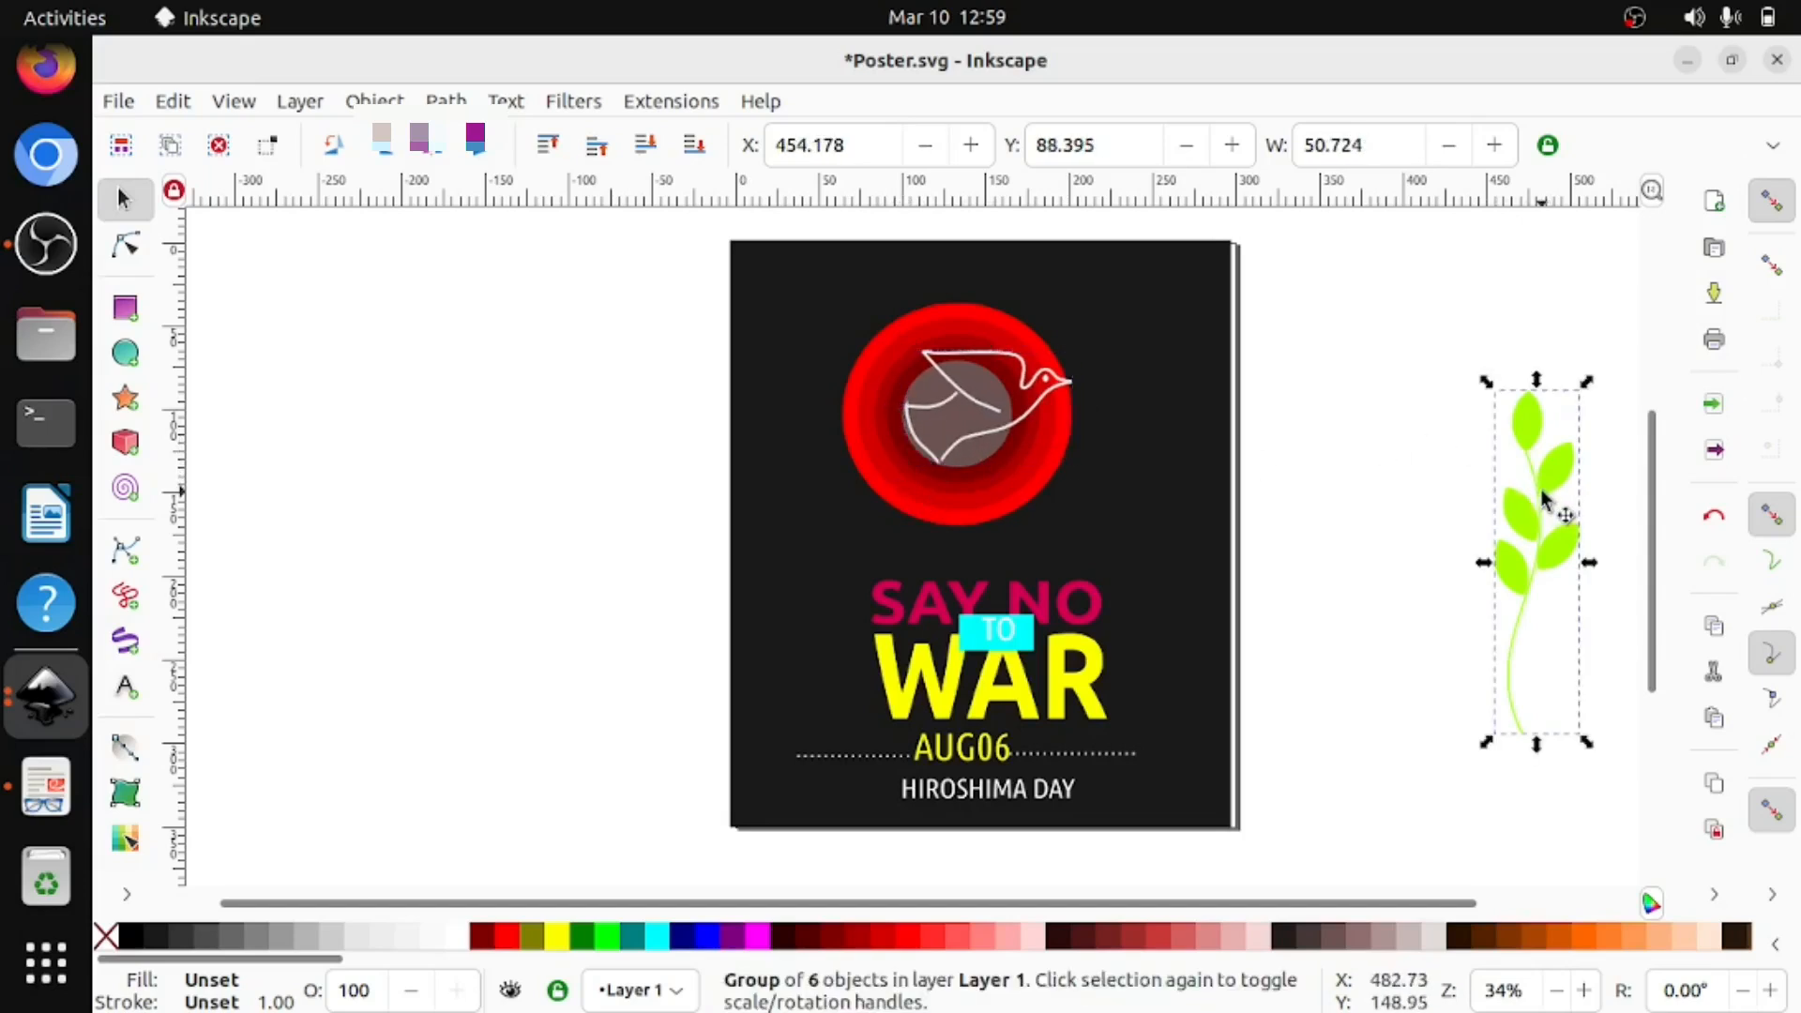
drag(1547, 491, 1332, 380)
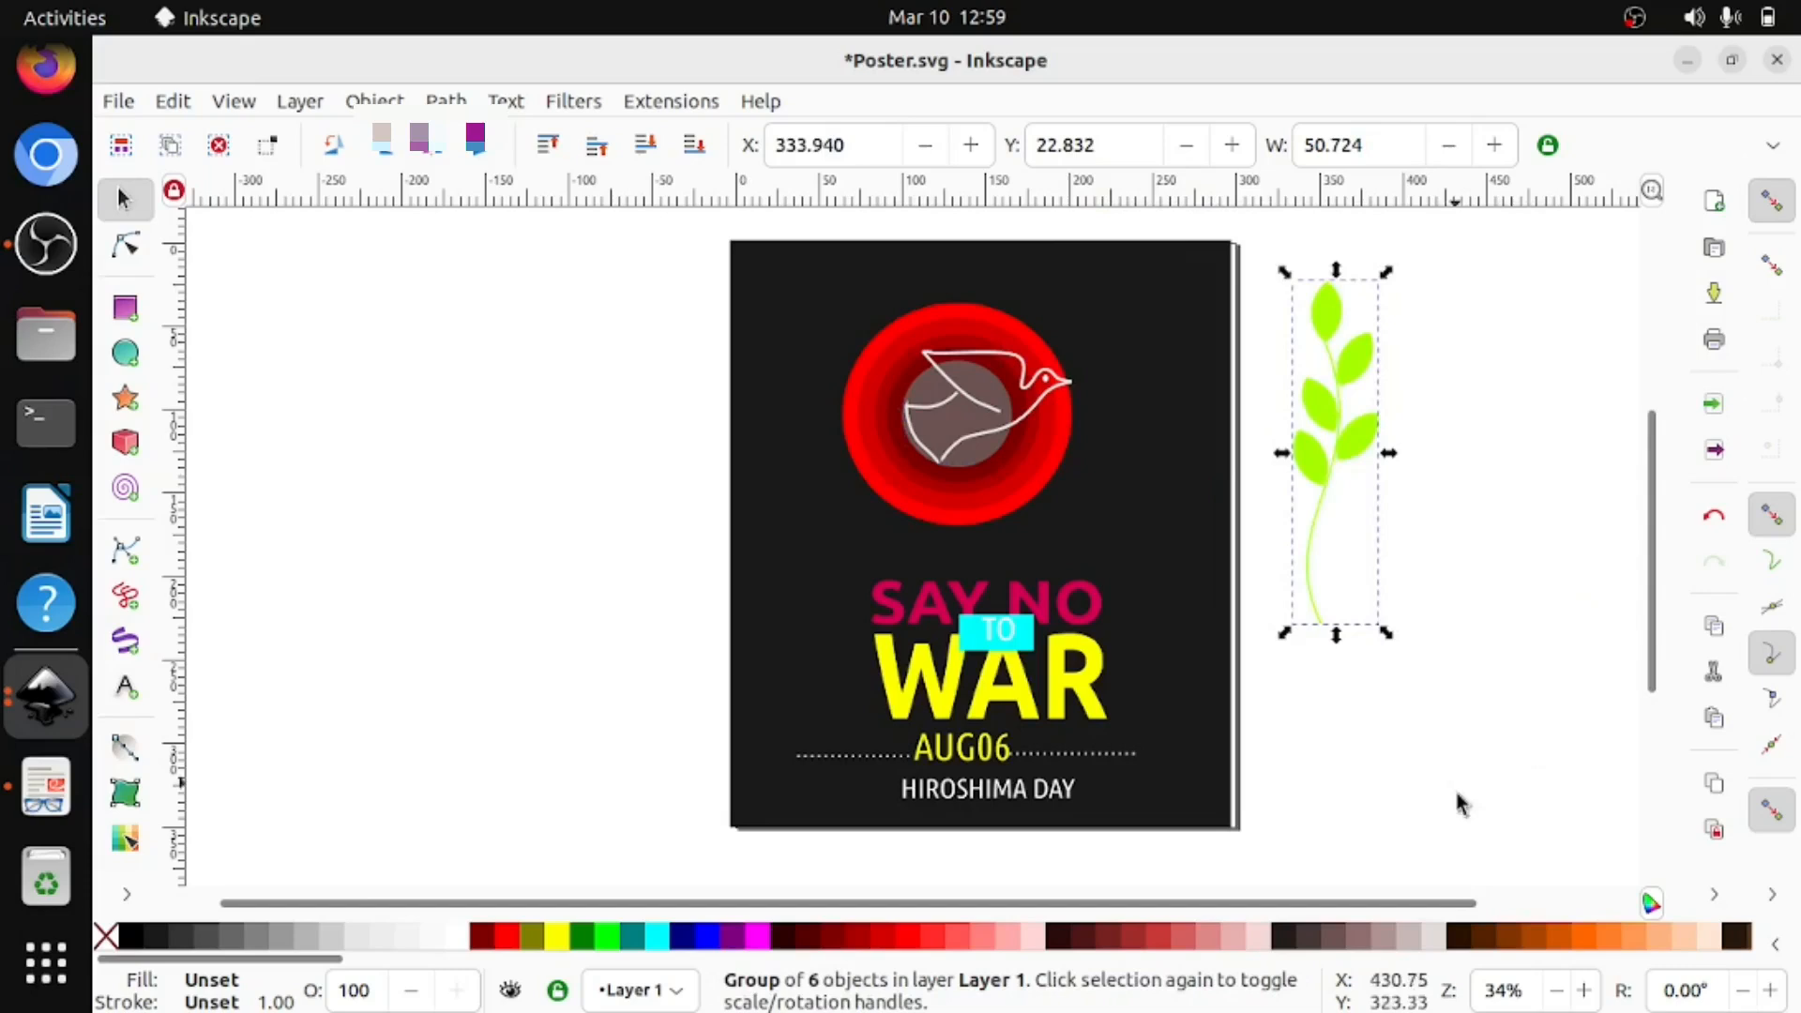
key(ctrl)
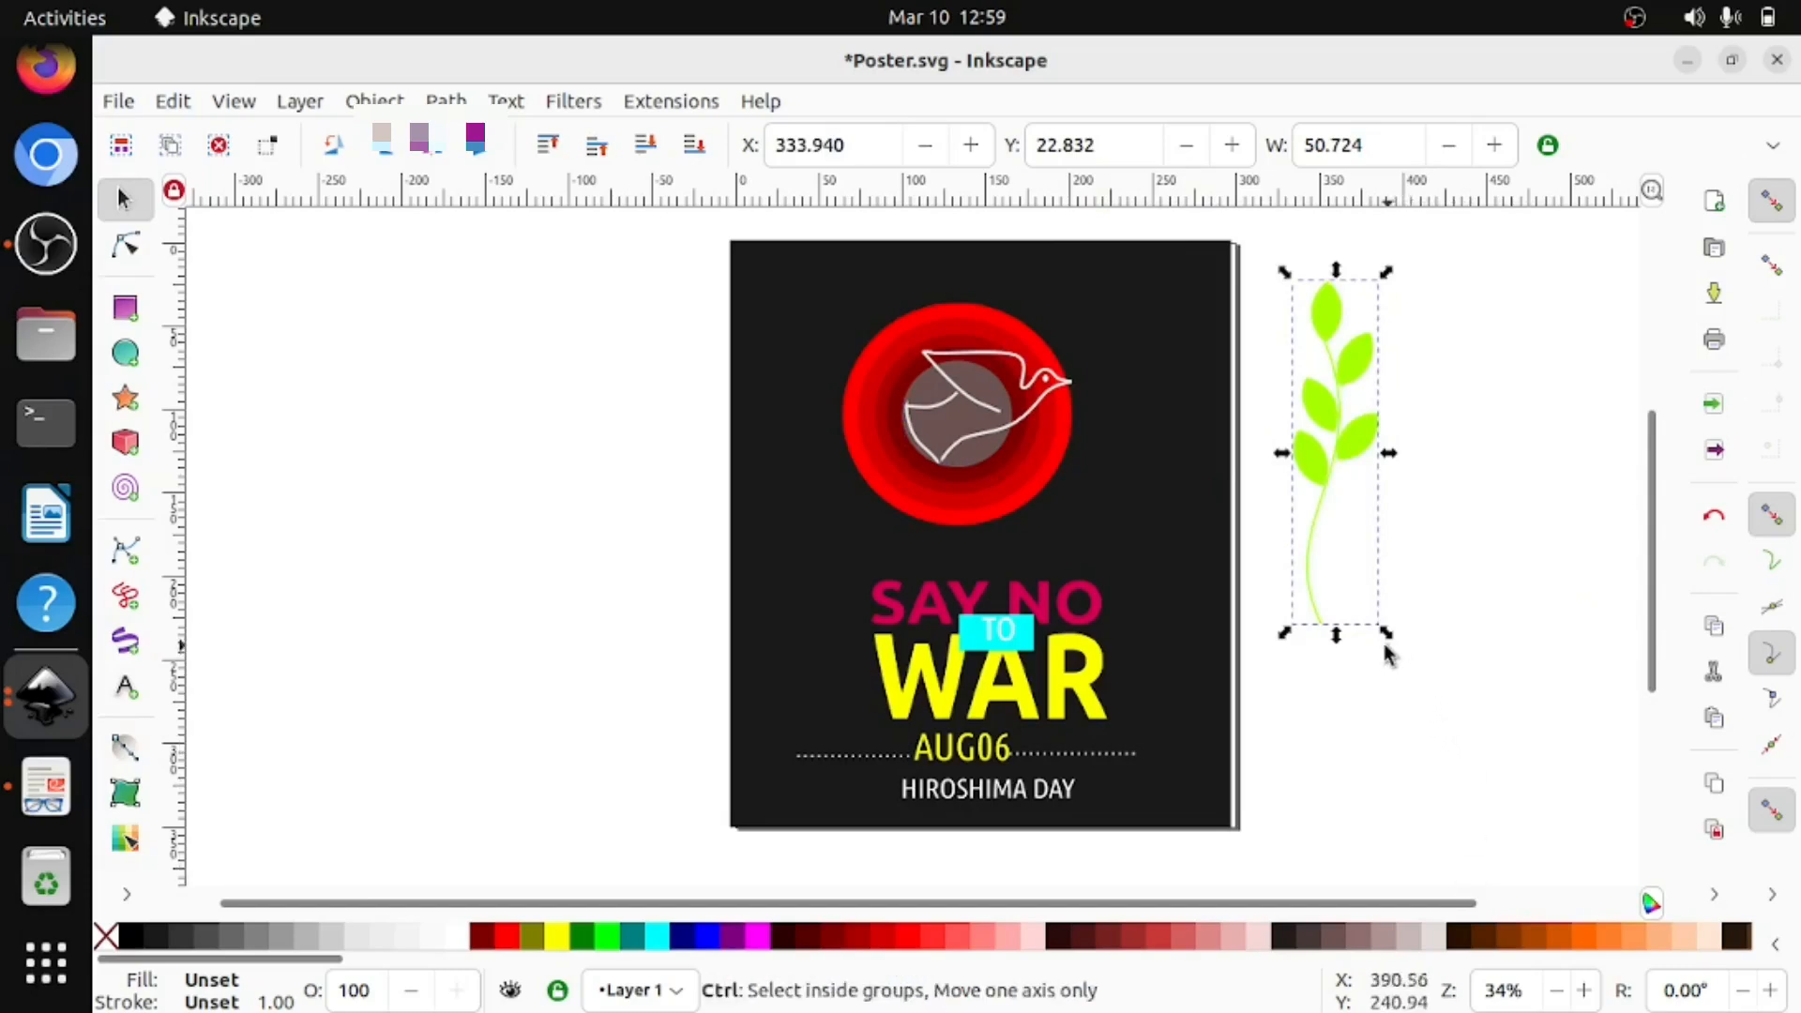
drag(1389, 636, 1367, 583)
drag(1308, 436, 1085, 347)
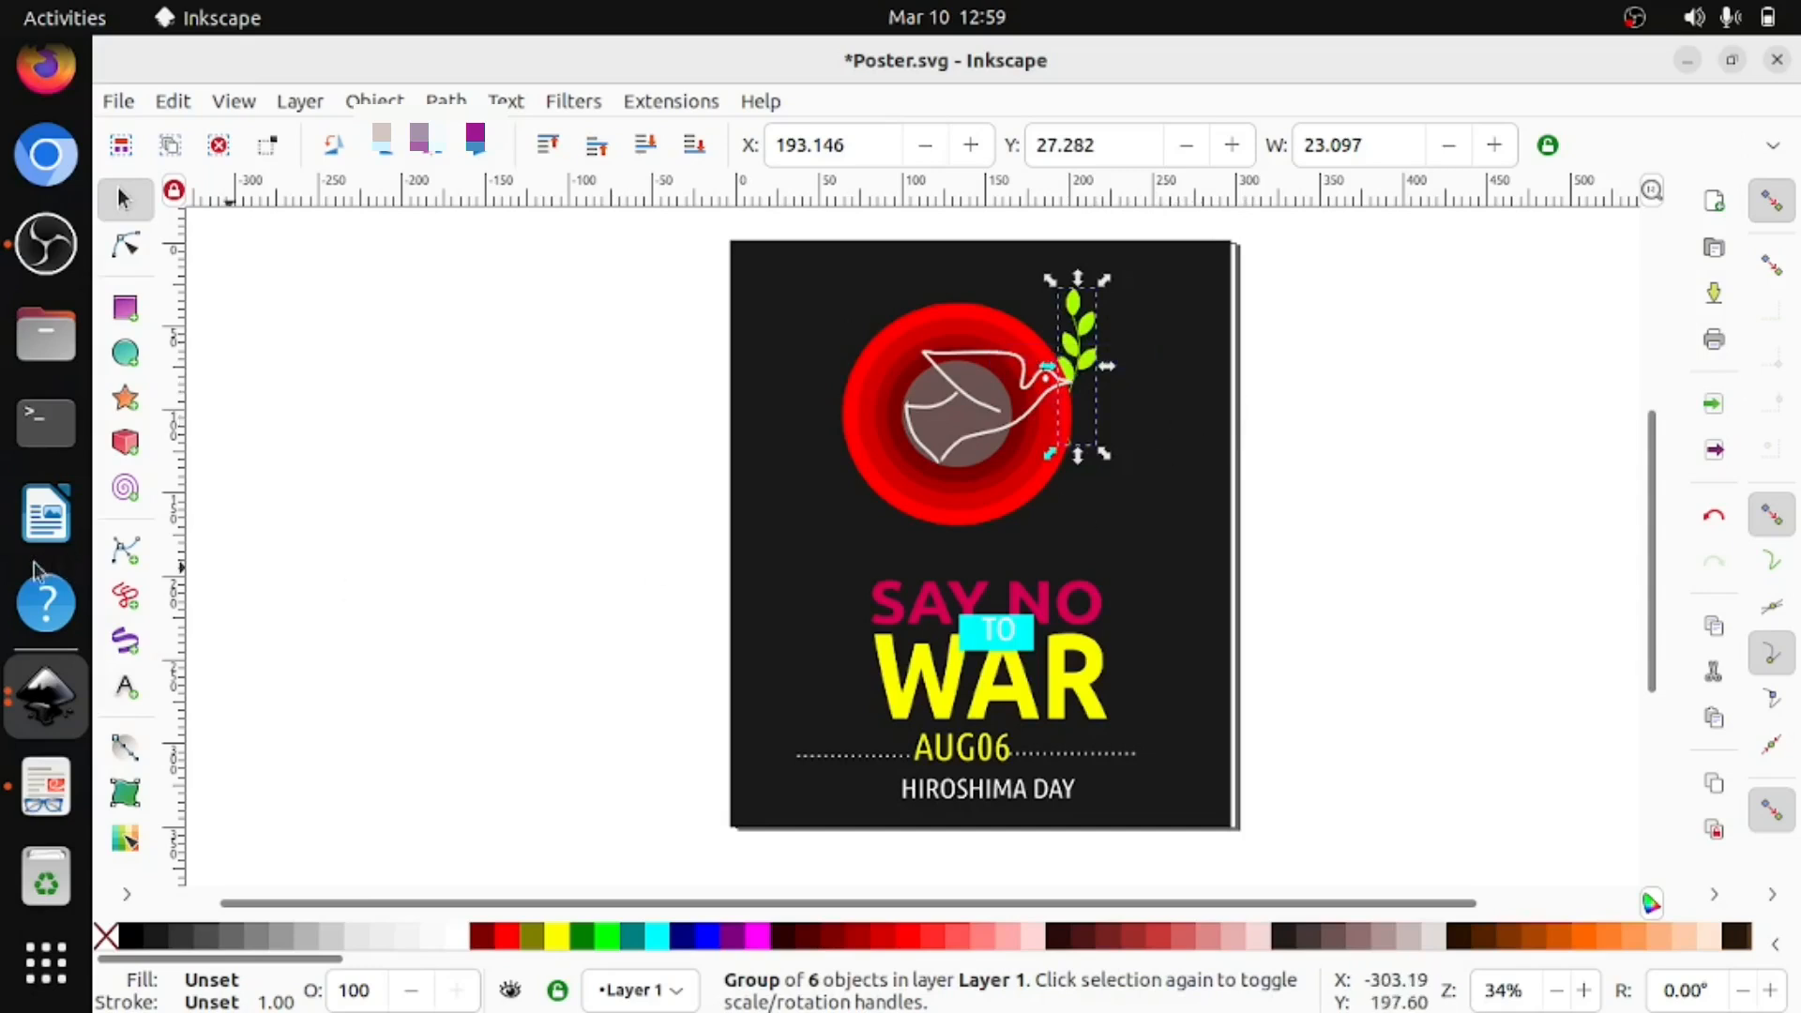
Check the completed poster in Document Viewer, and raise the olive branch in Inkscape to the top of the stack.
click(46, 787)
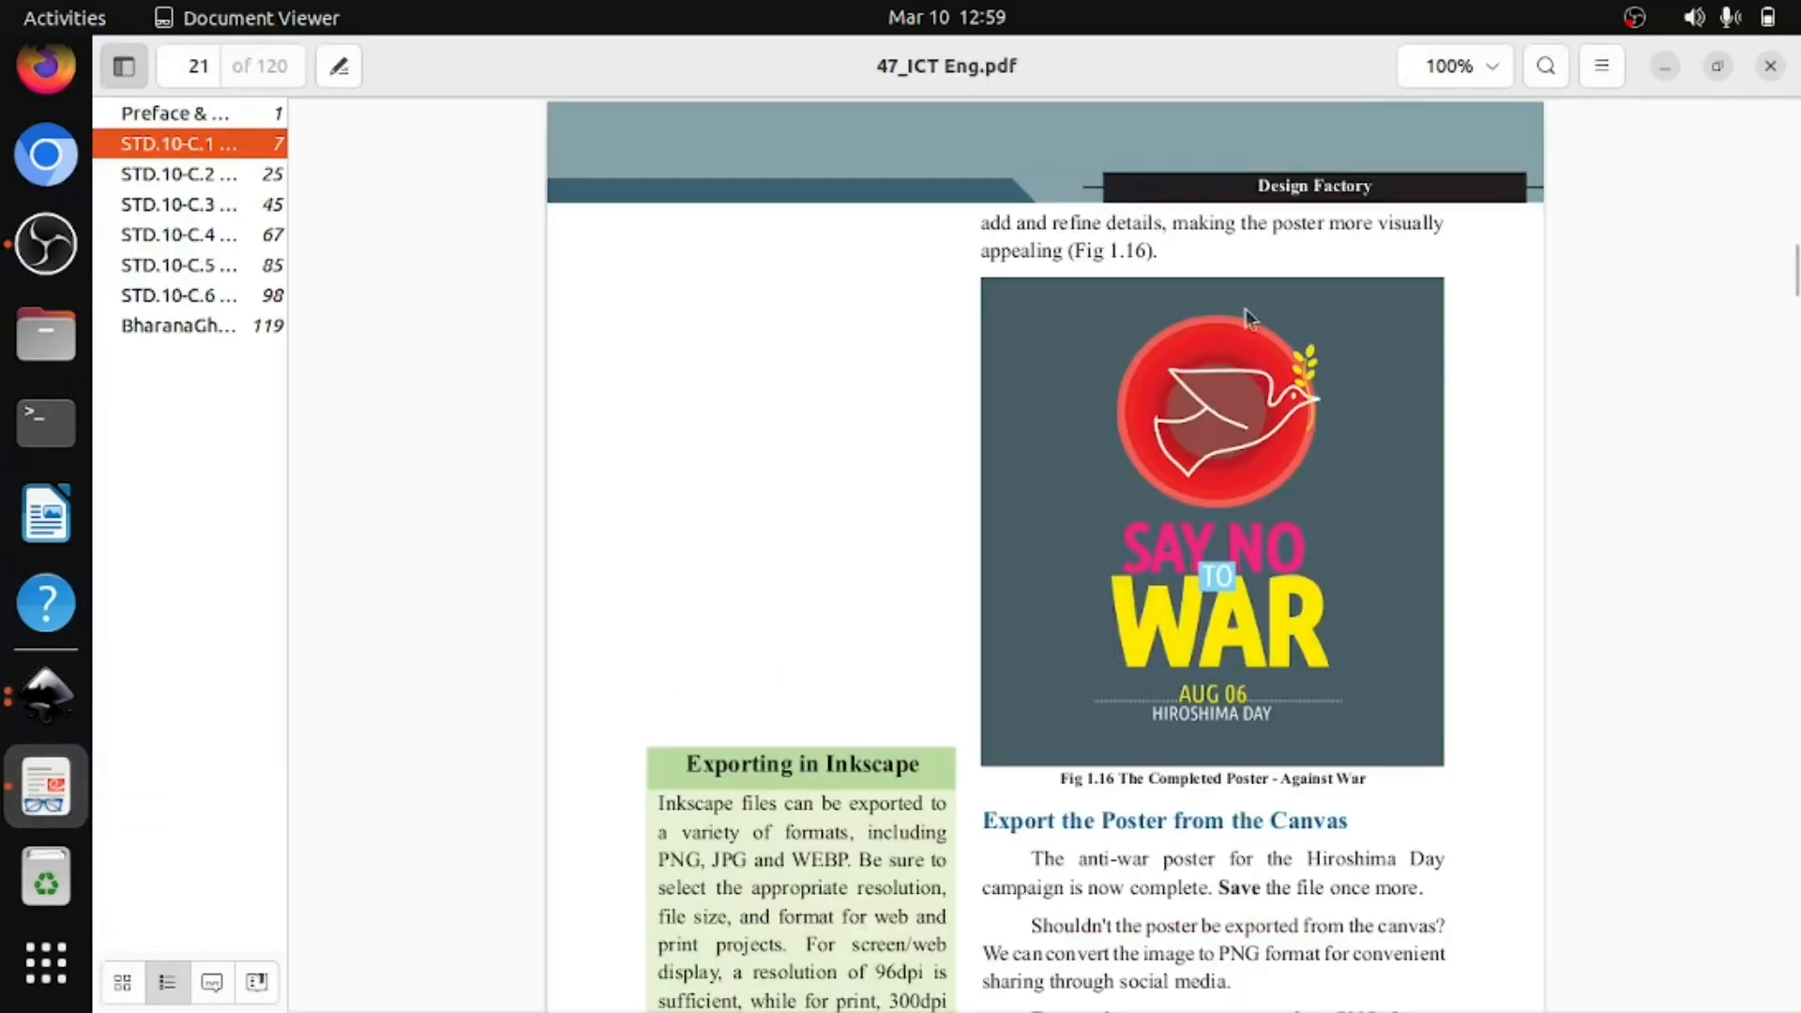
click(49, 692)
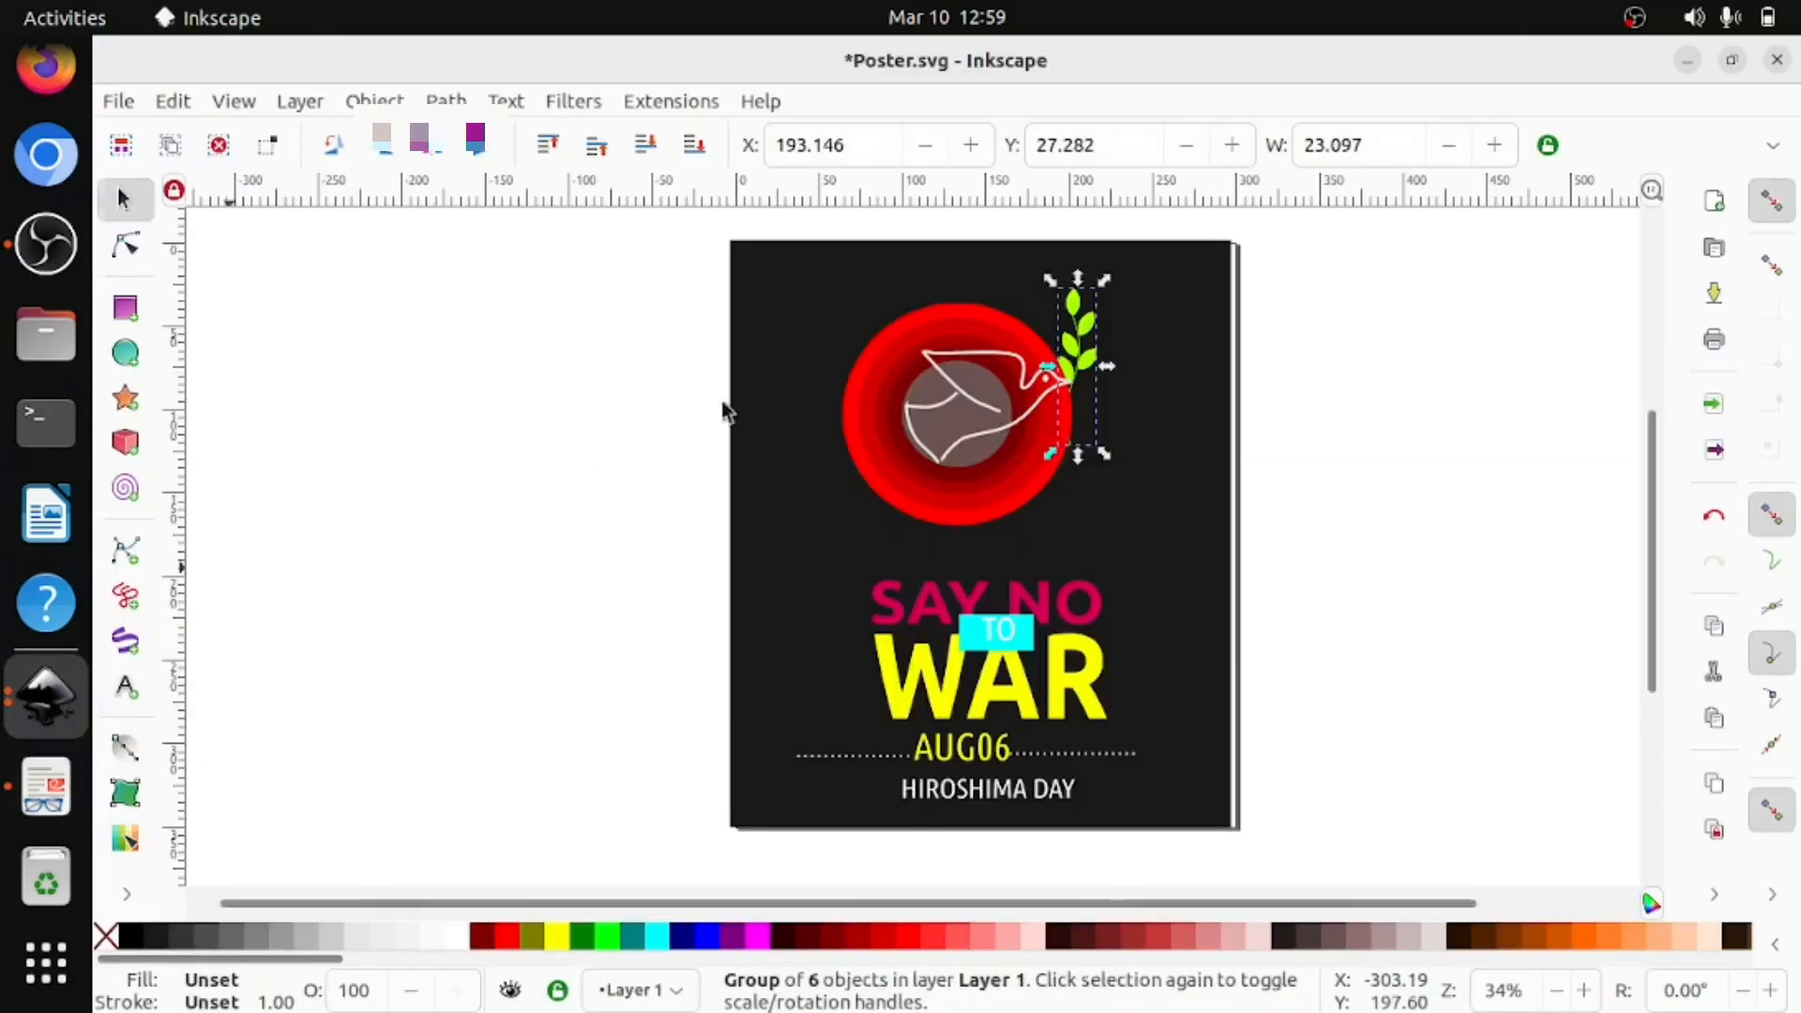
click(932, 417)
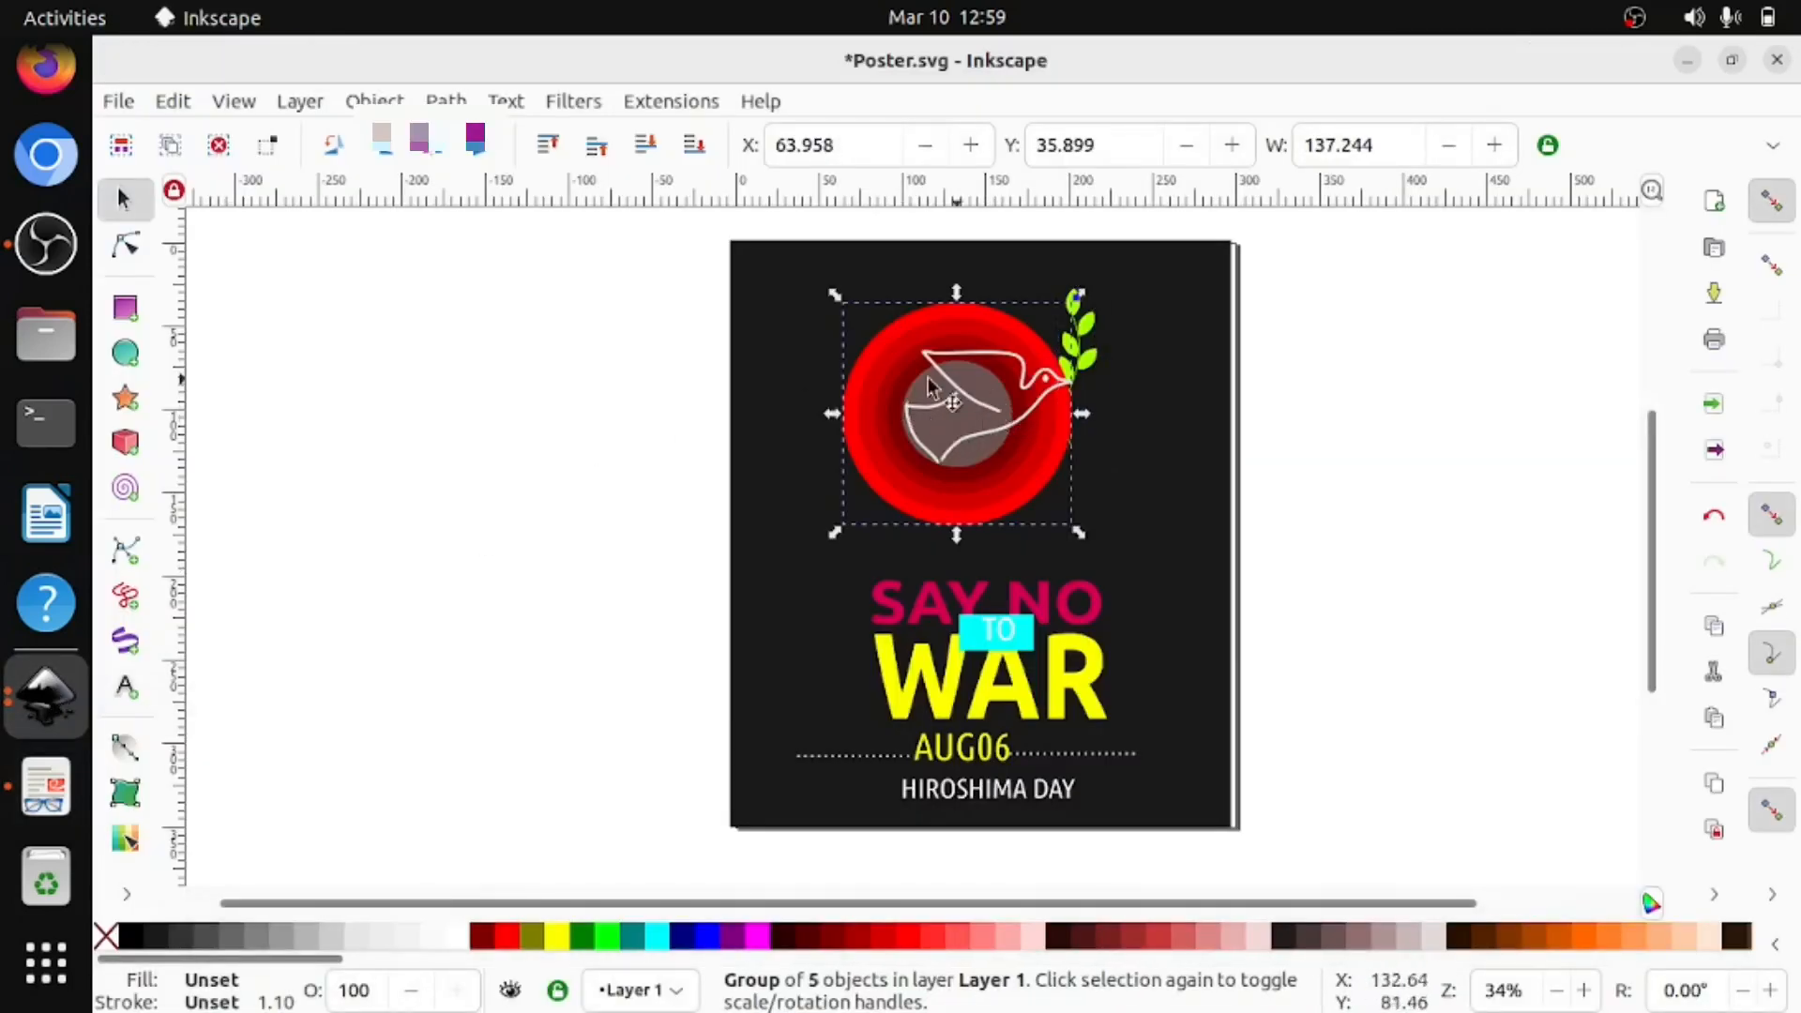
click(788, 263)
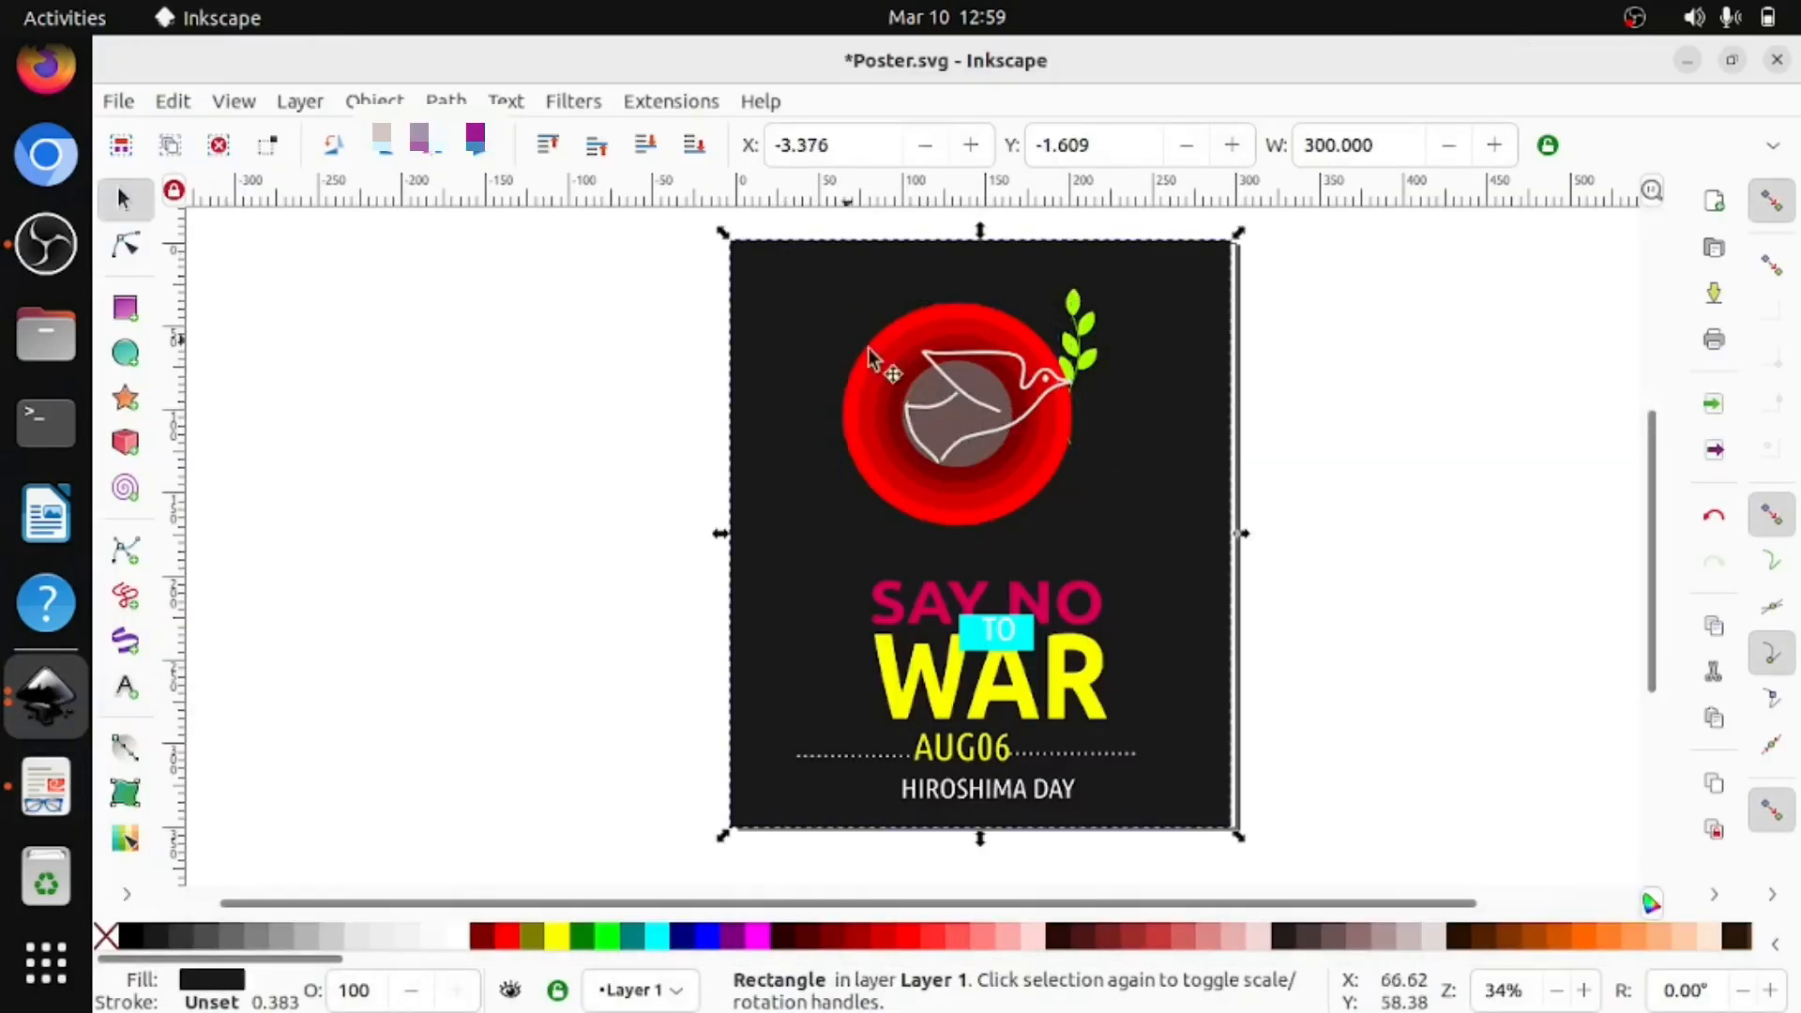
click(1086, 346)
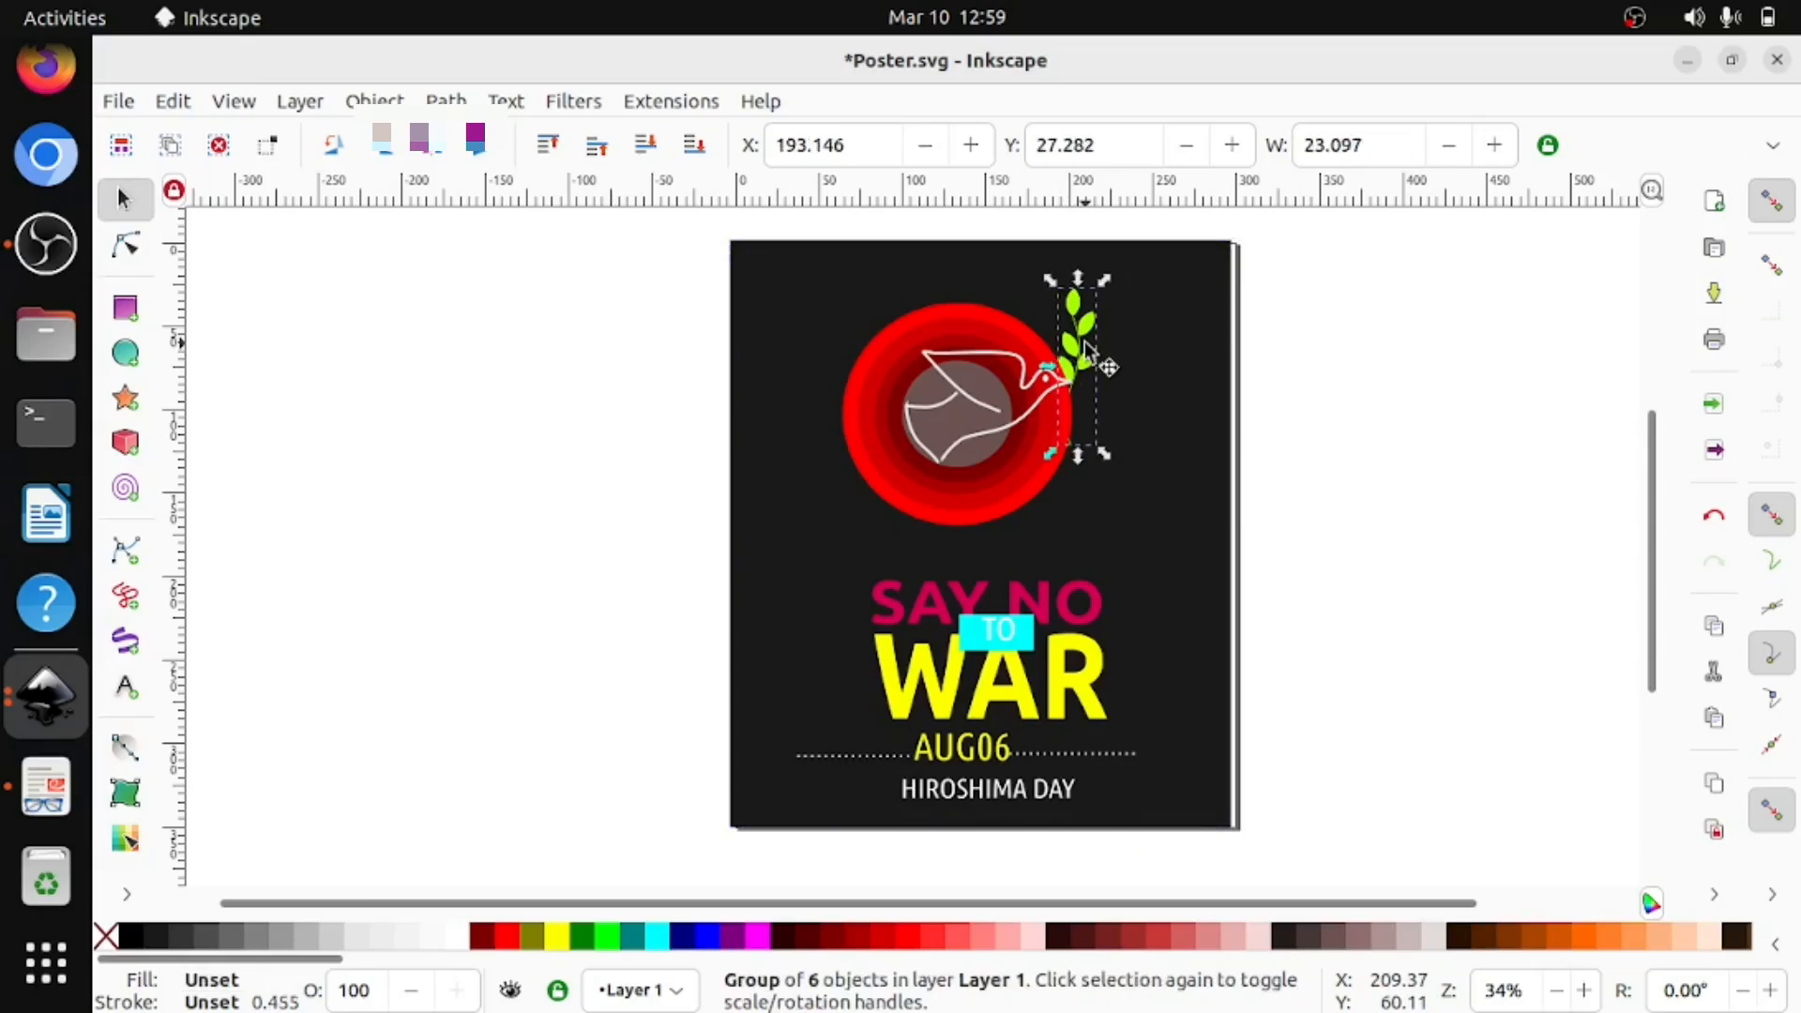
click(552, 152)
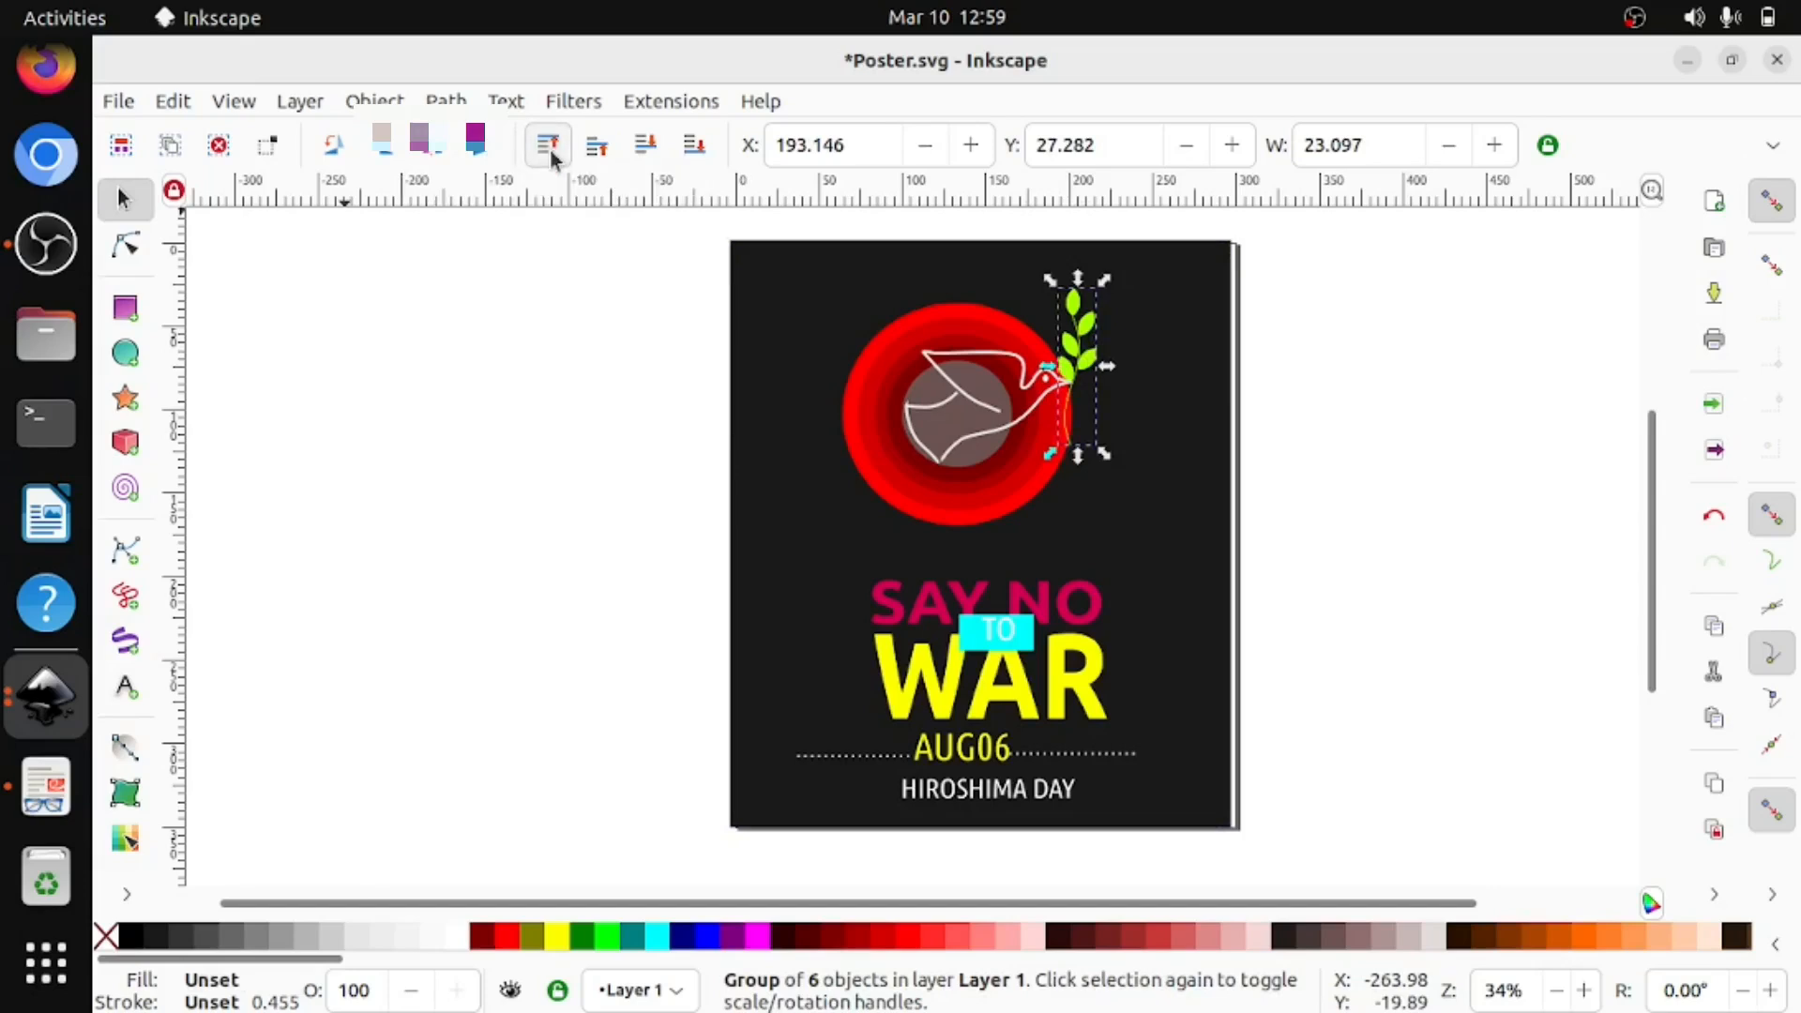
Deselect the olive branch and save the finished poster file.
click(1141, 424)
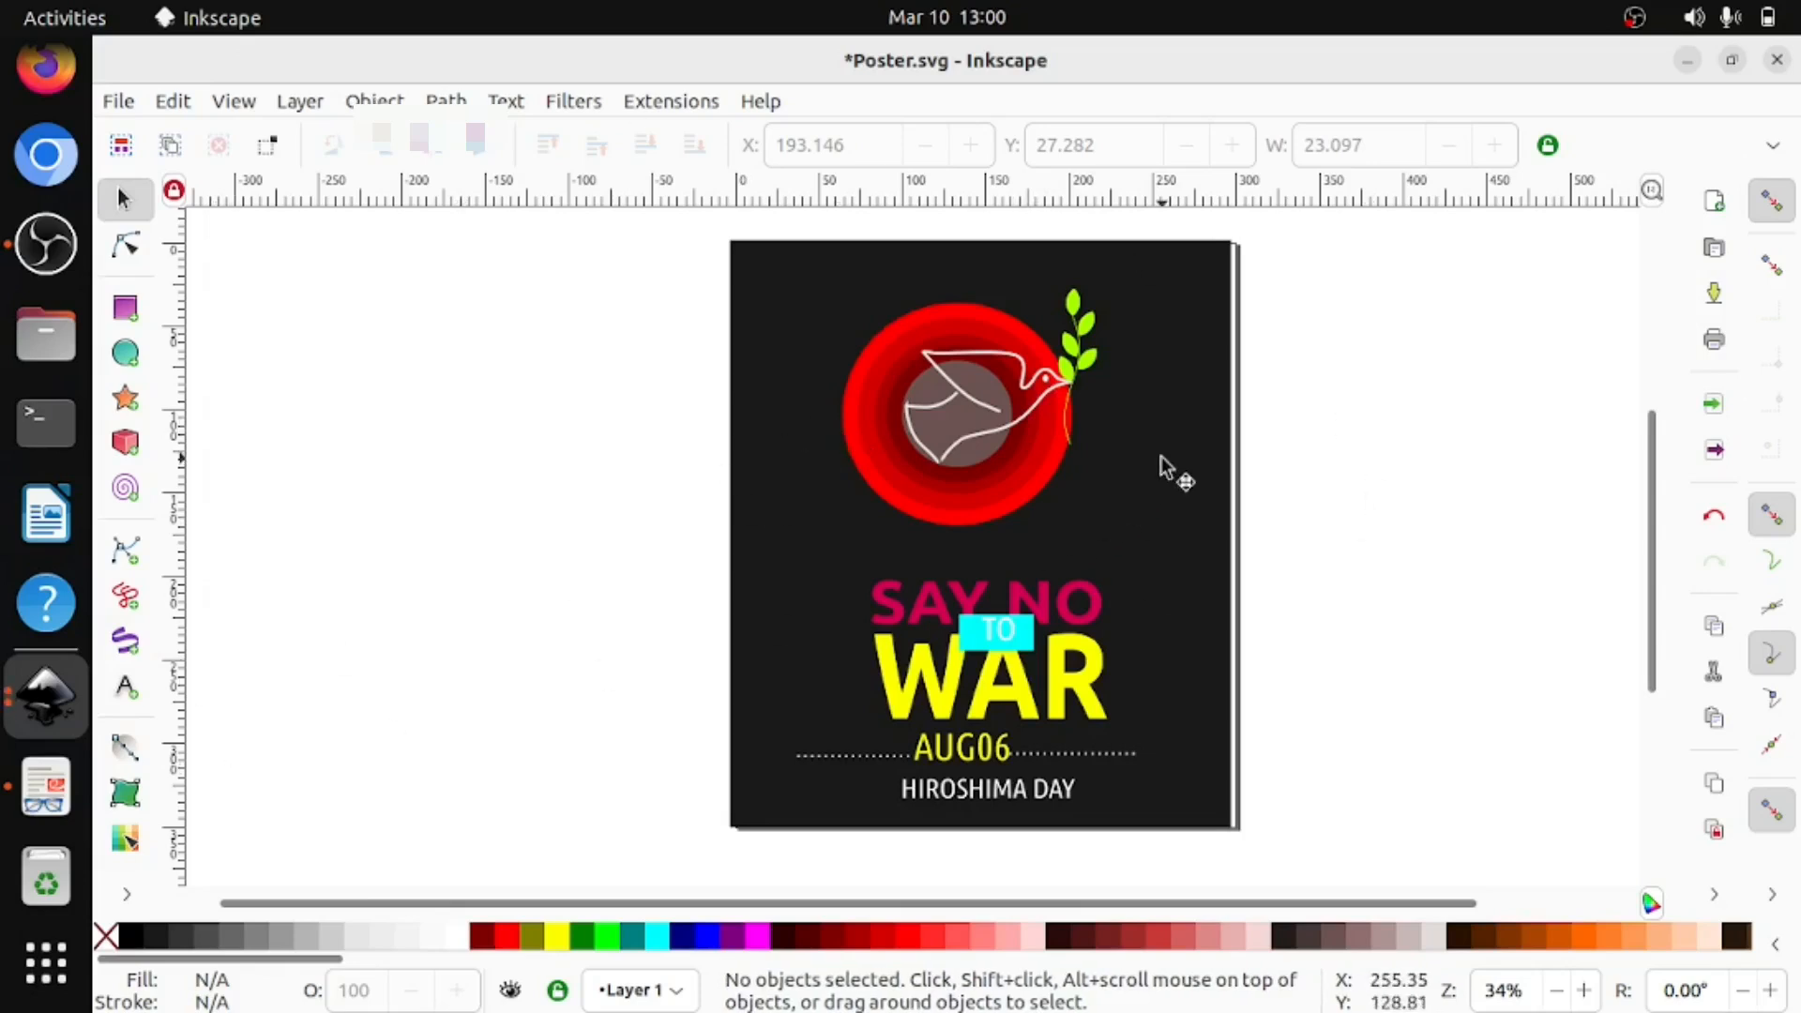
click(119, 102)
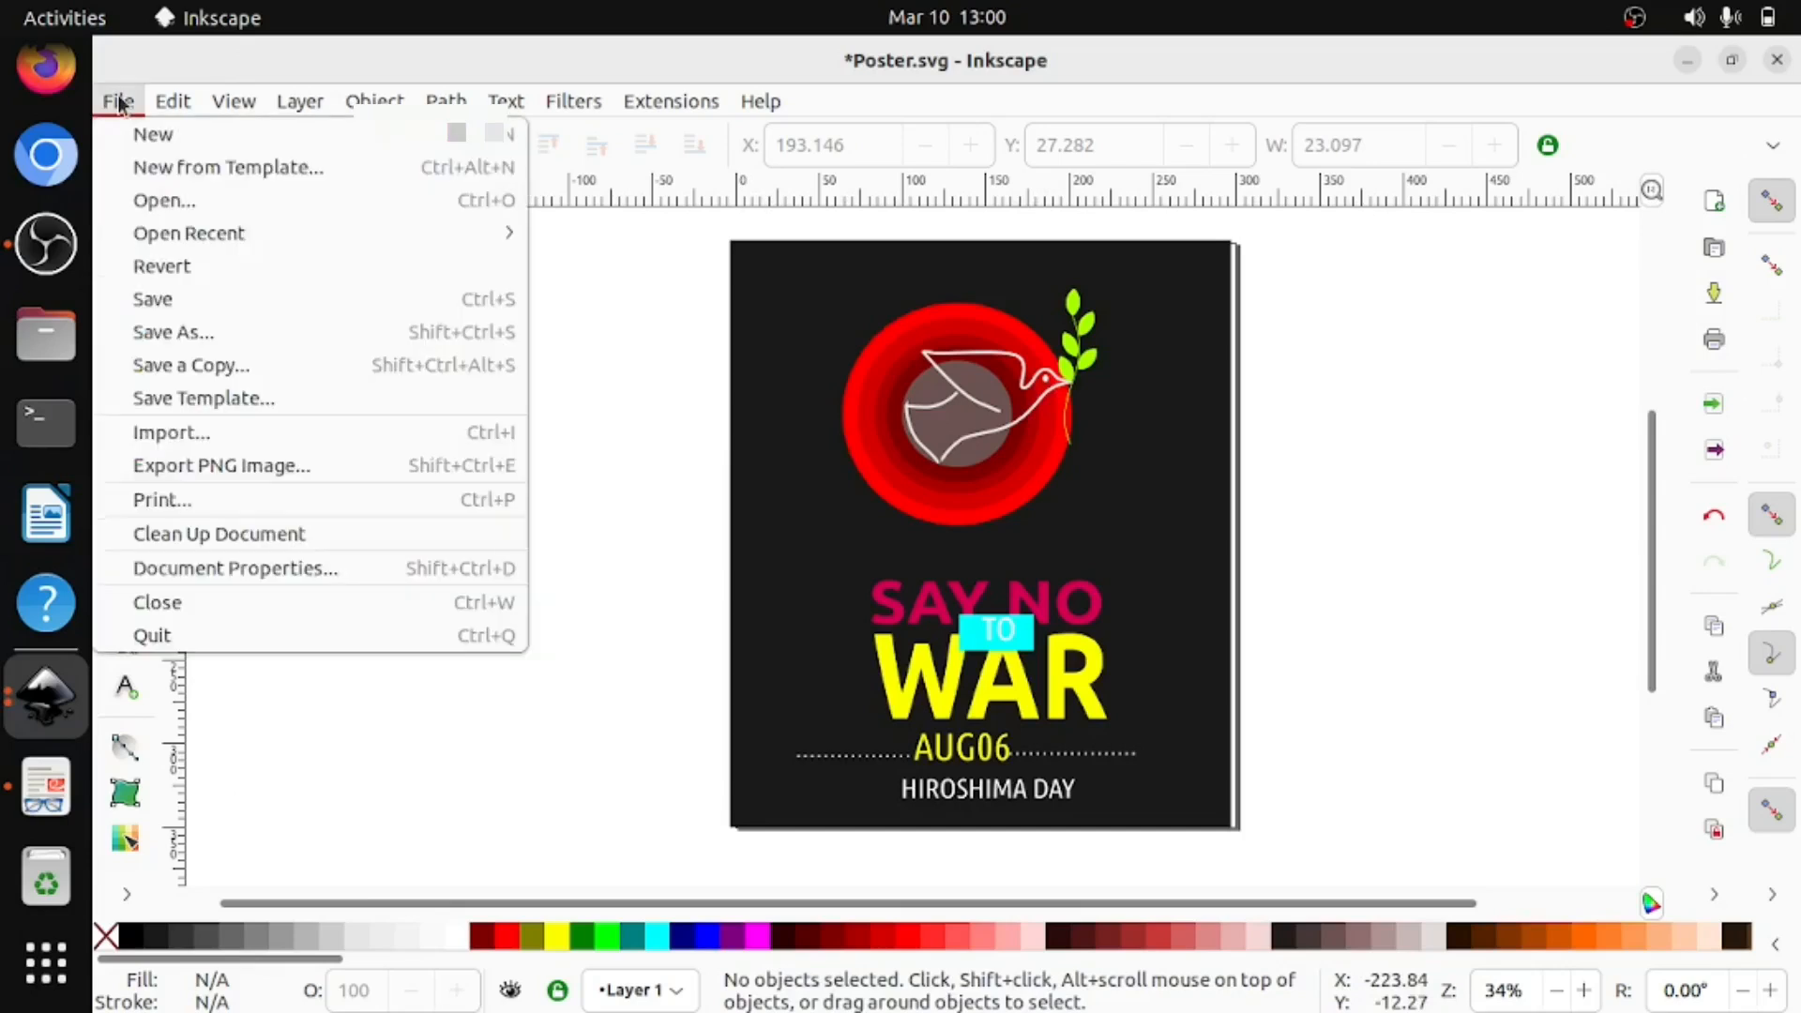
click(207, 309)
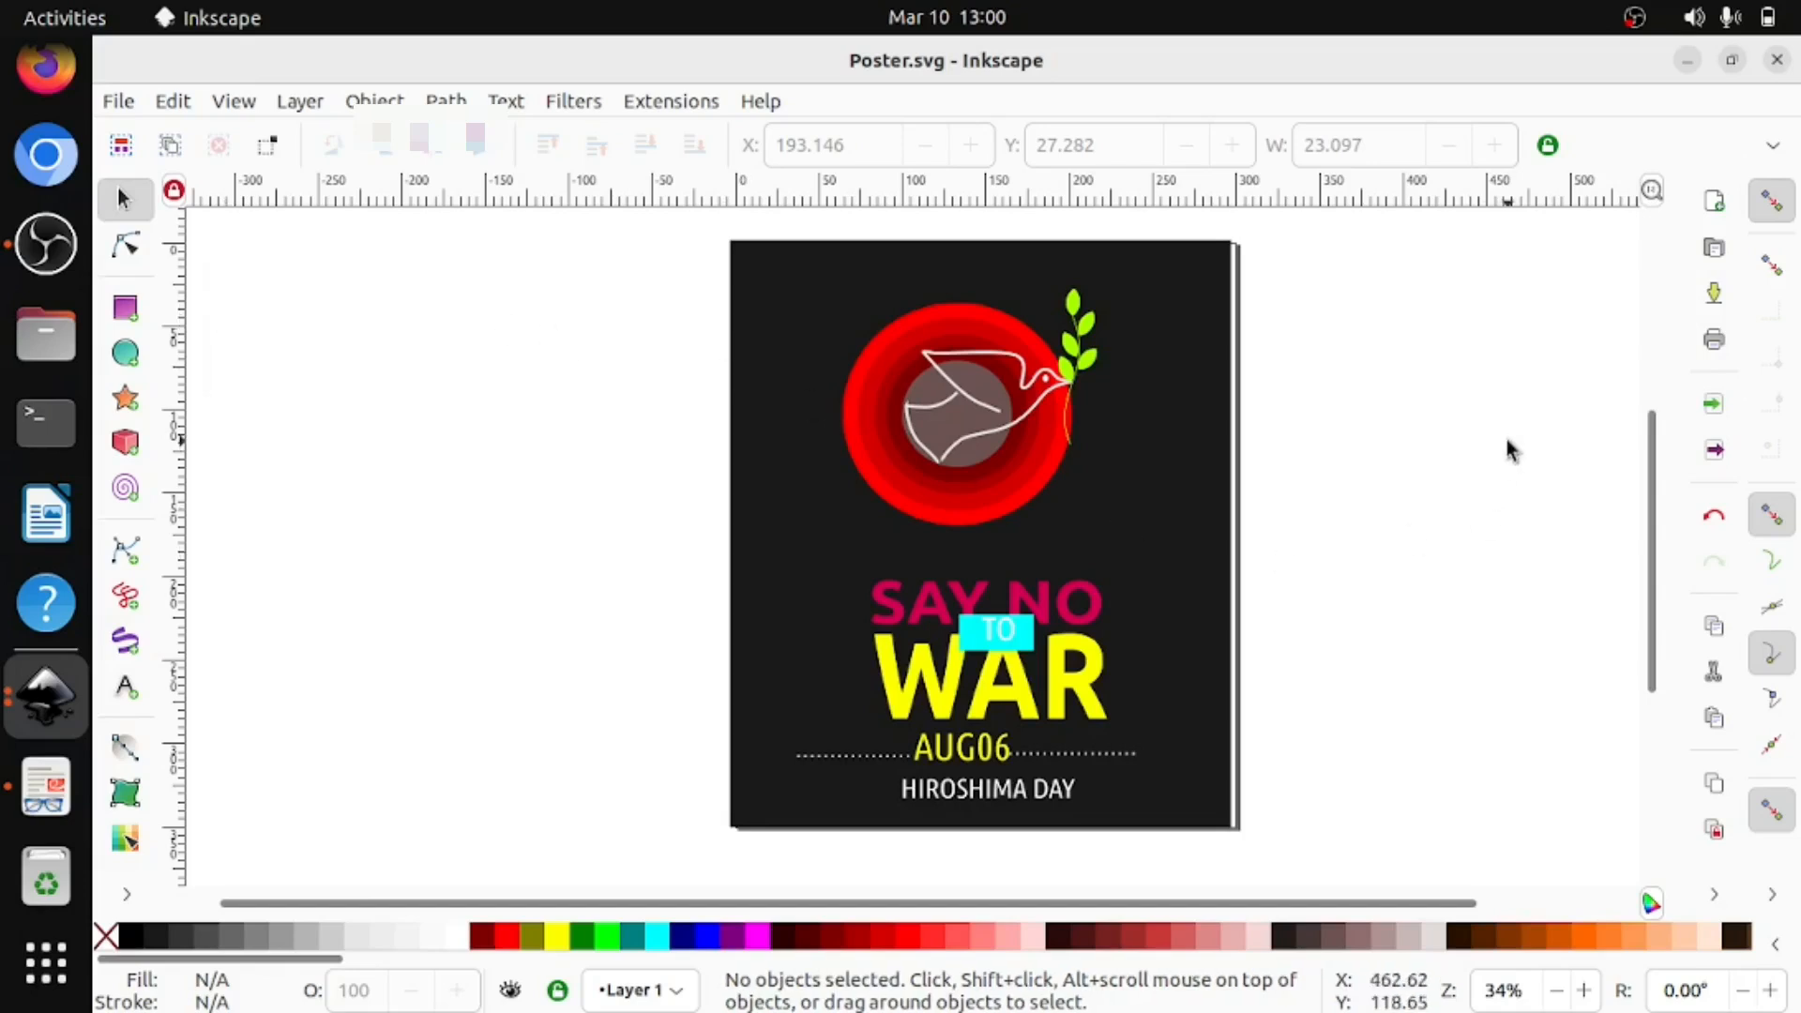
click(1634, 18)
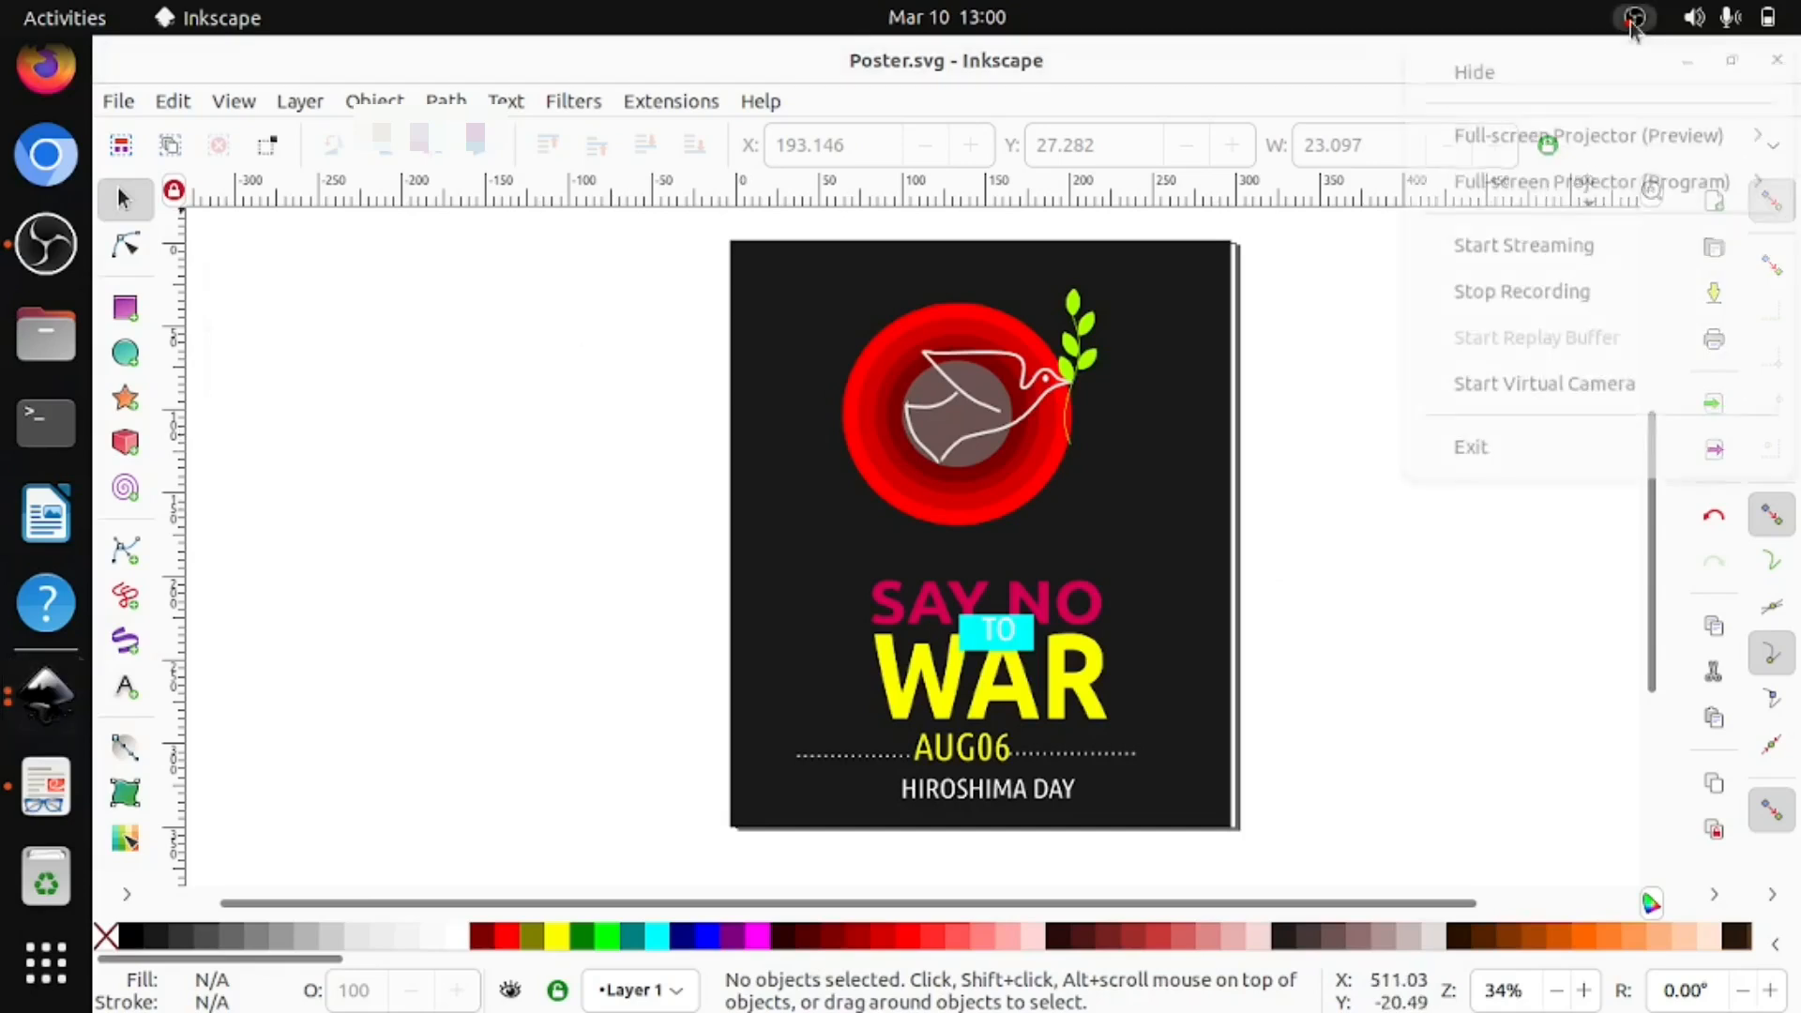